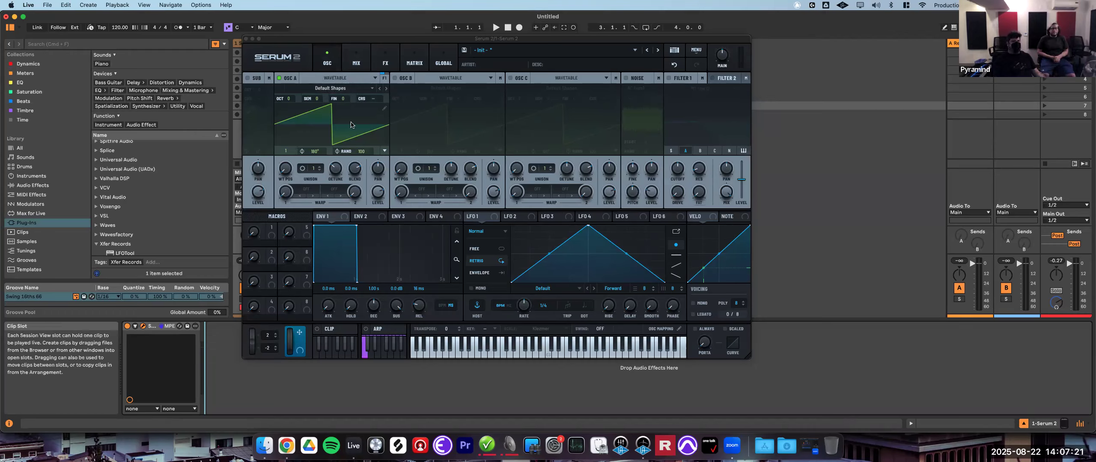
- Switch oscillator A to Multisample mode and load the factory Choir 'Ah Both' multisample
{"action": "left_click", "coordinate": [369, 79]}
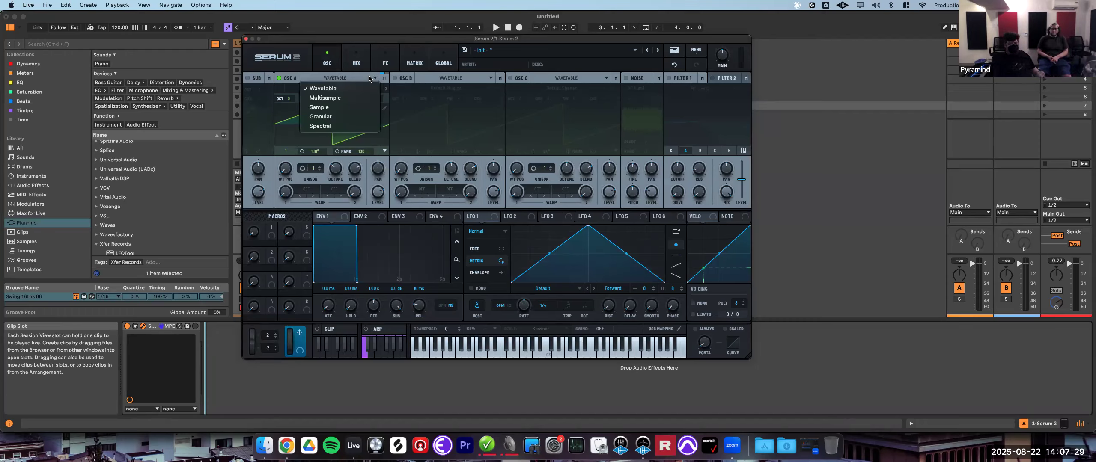
{"action": "left_click", "coordinate": [337, 98]}
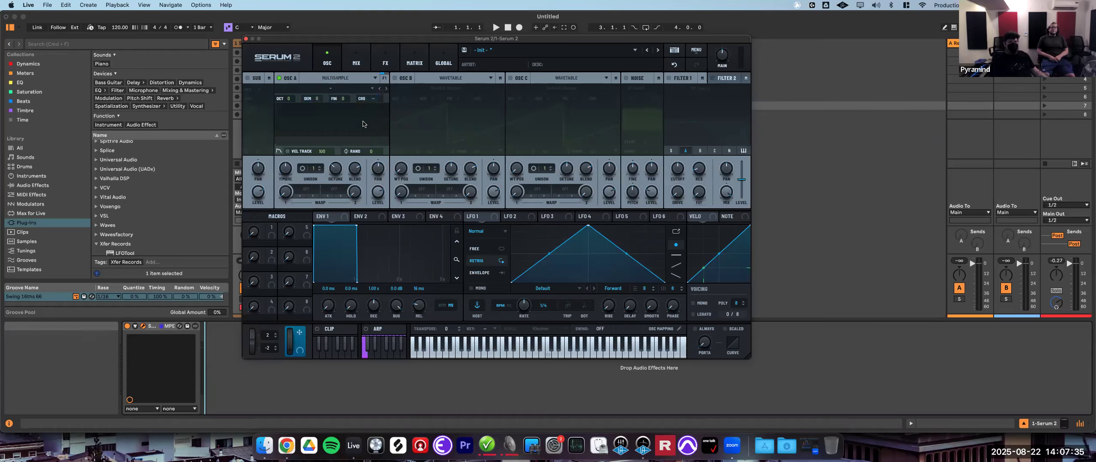
{"action": "left_click", "coordinate": [363, 88]}
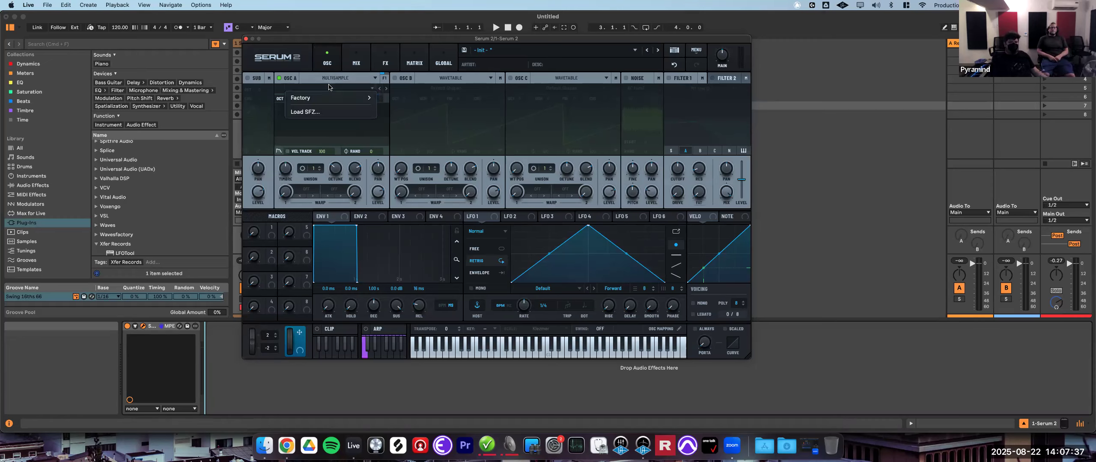
{"action": "mouse_move", "coordinate": [353, 102]}
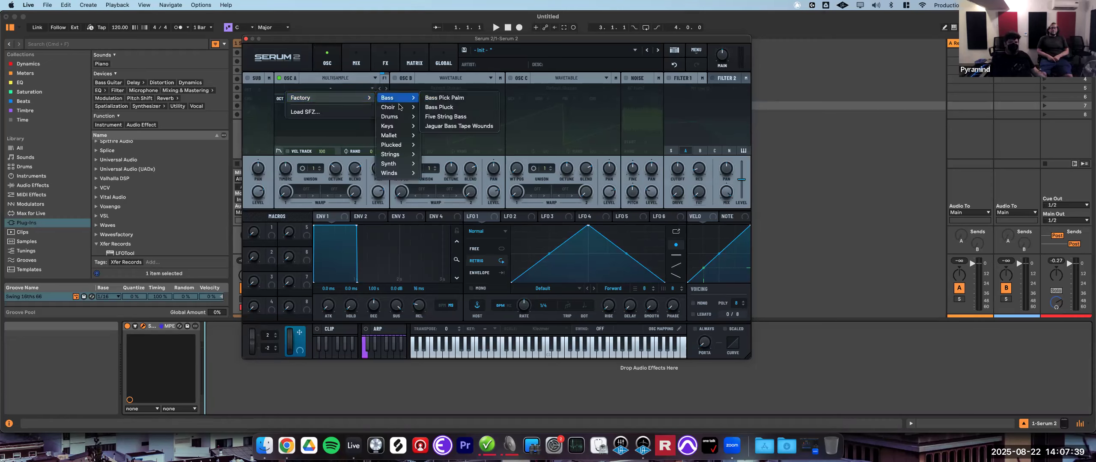
{"action": "mouse_move", "coordinate": [401, 107]}
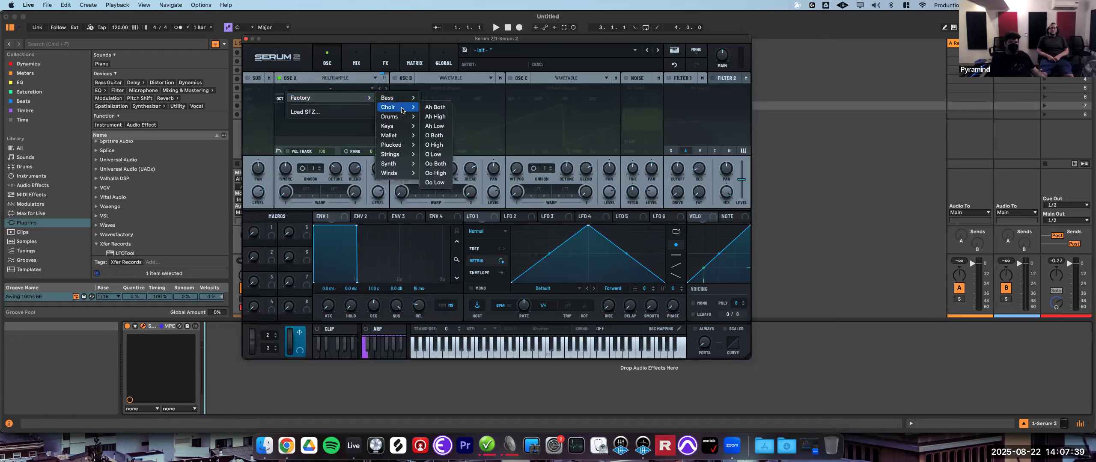
{"action": "left_click", "coordinate": [435, 108]}
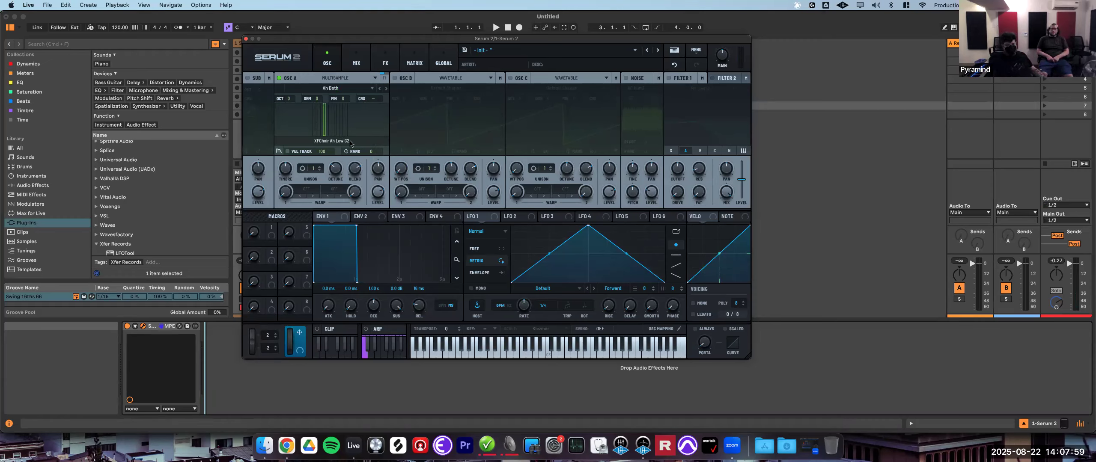
- Switch oscillator A back to Wavetable mode and sweep its wavetable position knob
{"action": "left_click", "coordinate": [342, 90]}
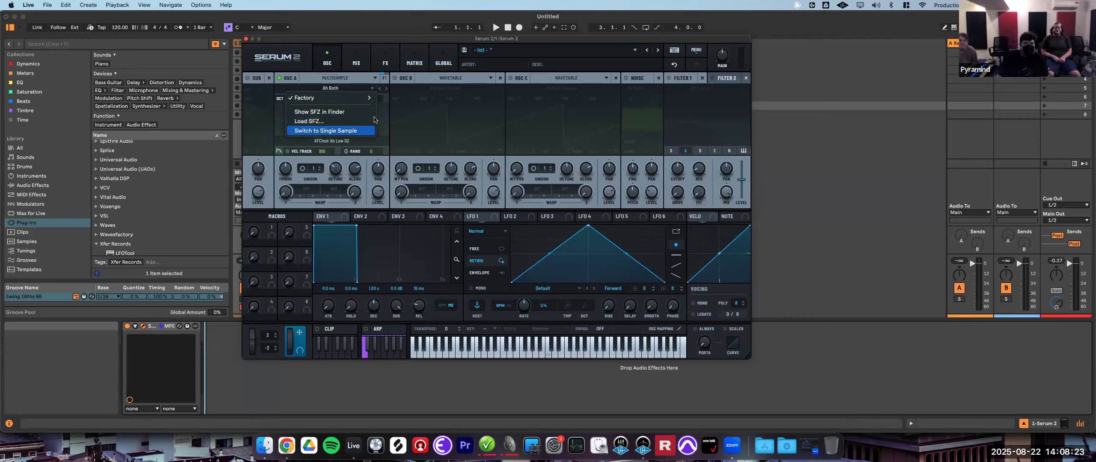
{"action": "left_click", "coordinate": [502, 103]}
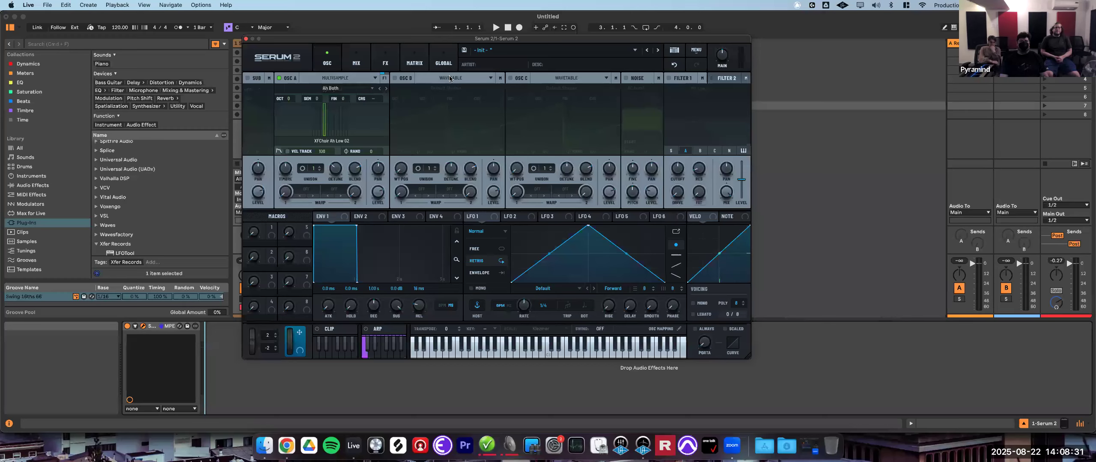
{"action": "left_click", "coordinate": [359, 78]}
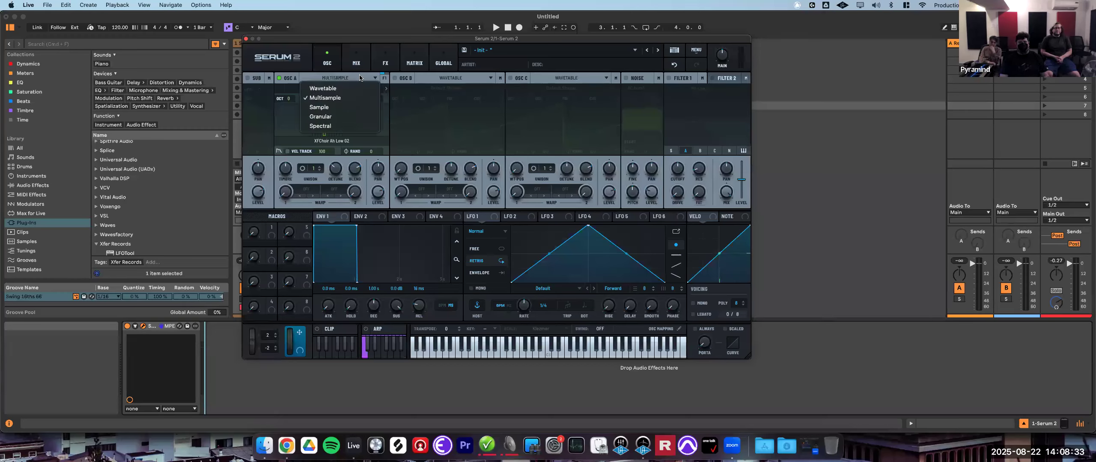
{"action": "left_click", "coordinate": [340, 89]}
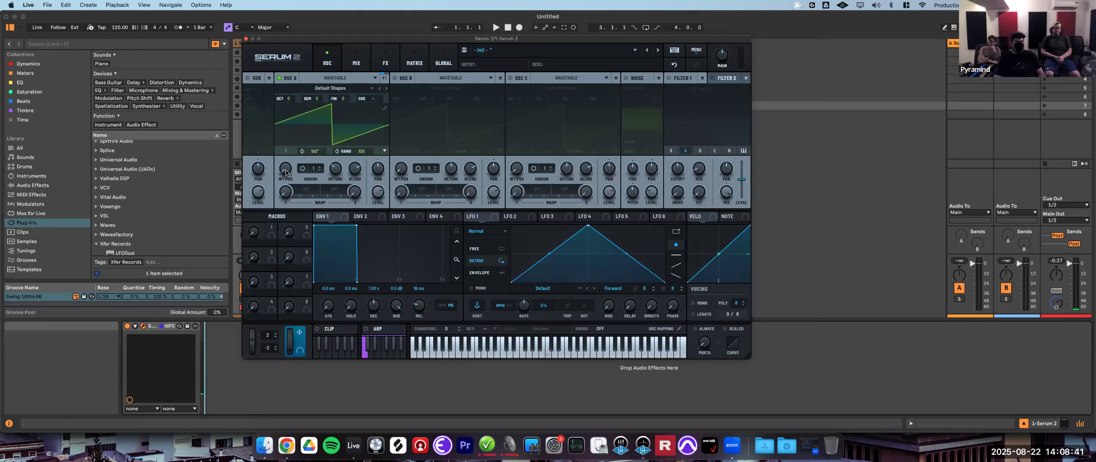
{"action": "left_click_drag", "start_coordinate": [283, 170], "coordinate": [317, 172]}
- Load the Digital 'Dist d00t' wavetable into oscillator A and sweep its wavetable position back and forth
{"action": "left_click", "coordinate": [331, 89]}
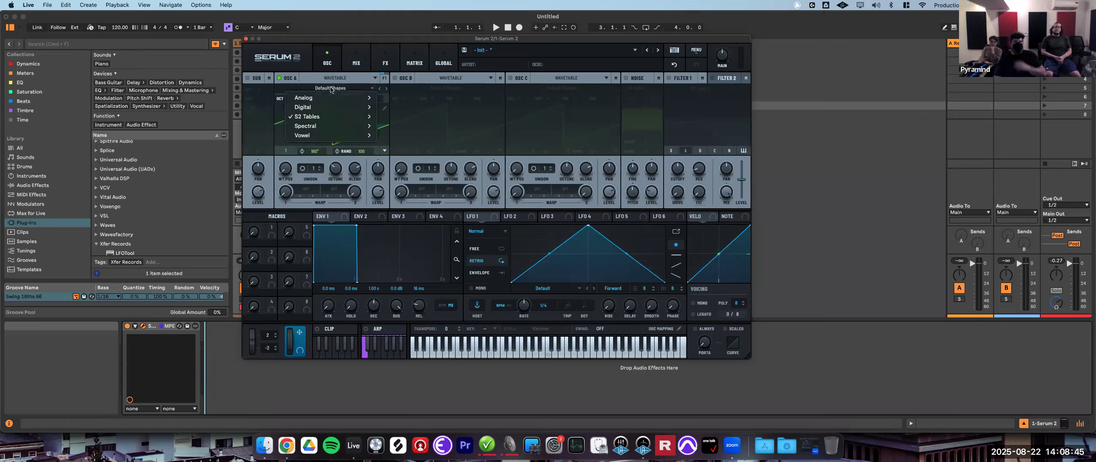
{"action": "mouse_move", "coordinate": [324, 100]}
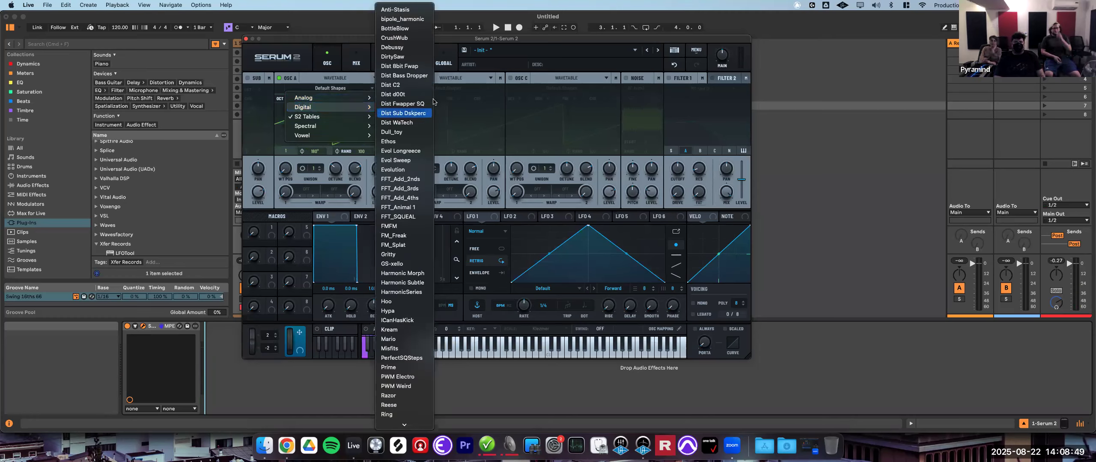
{"action": "left_click", "coordinate": [396, 95]}
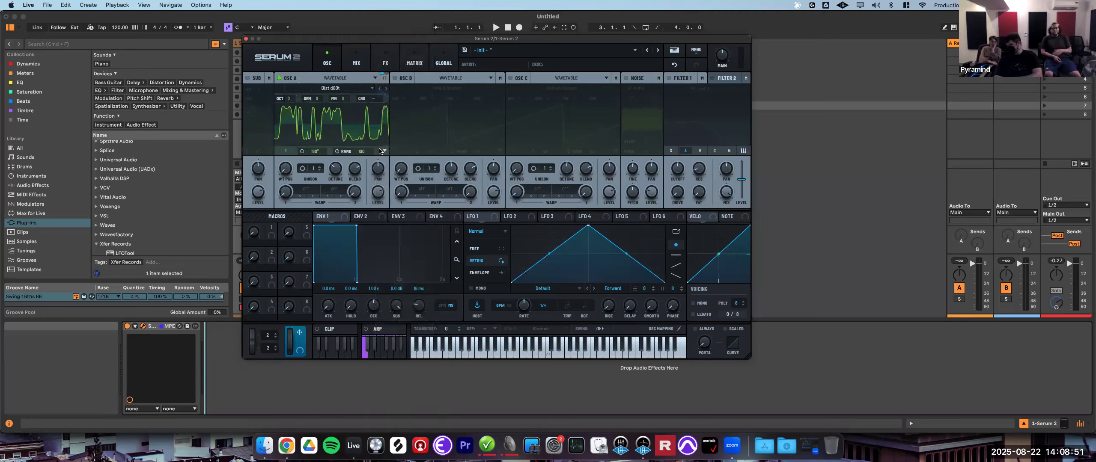
{"action": "left_click_drag", "start_coordinate": [288, 175], "coordinate": [321, 201]}
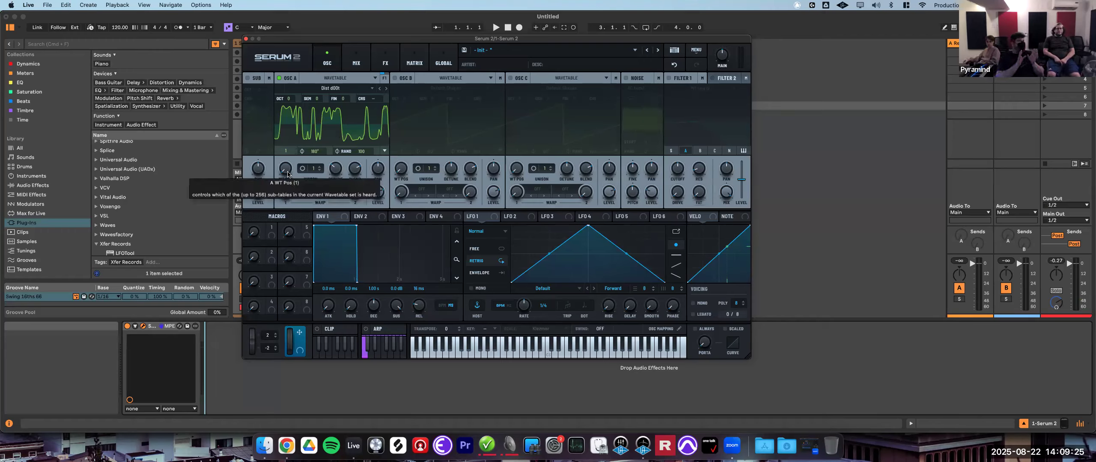
{"action": "left_click_drag", "start_coordinate": [287, 174], "coordinate": [334, 169]}
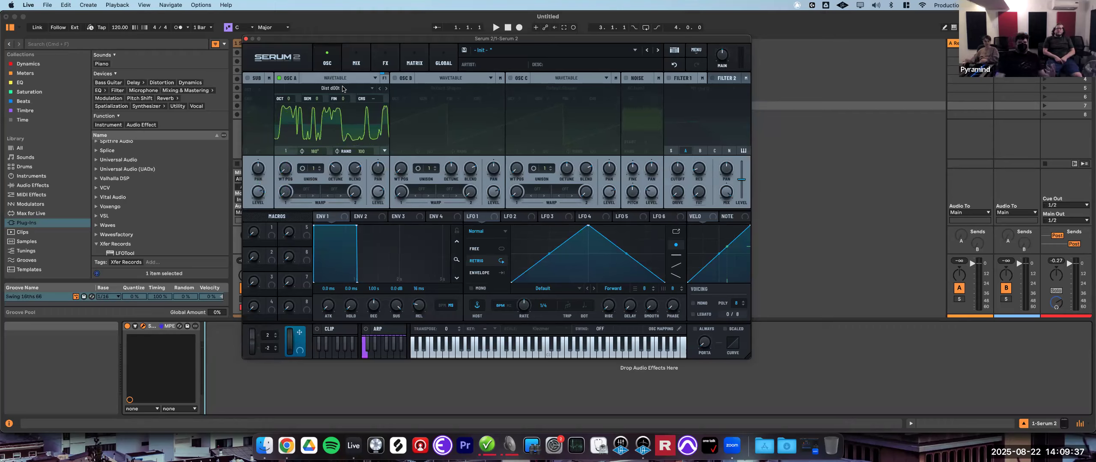
{"action": "left_click_drag", "start_coordinate": [286, 167], "coordinate": [320, 141]}
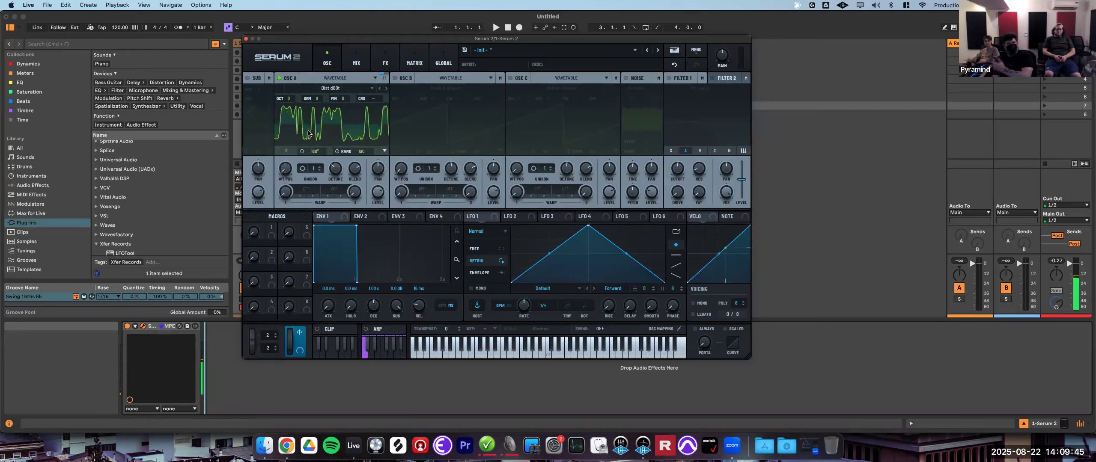
- Reload the S2 Tables 'Default Shapes' wavetable into oscillator A and sweep its wavetable position
{"action": "left_click", "coordinate": [334, 88]}
{"action": "mouse_move", "coordinate": [324, 117]}
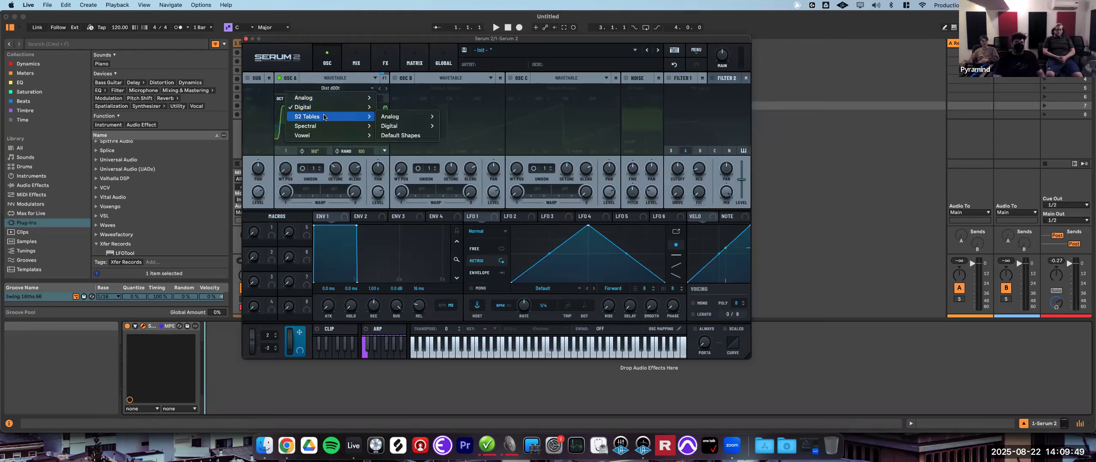
{"action": "left_click", "coordinate": [398, 135]}
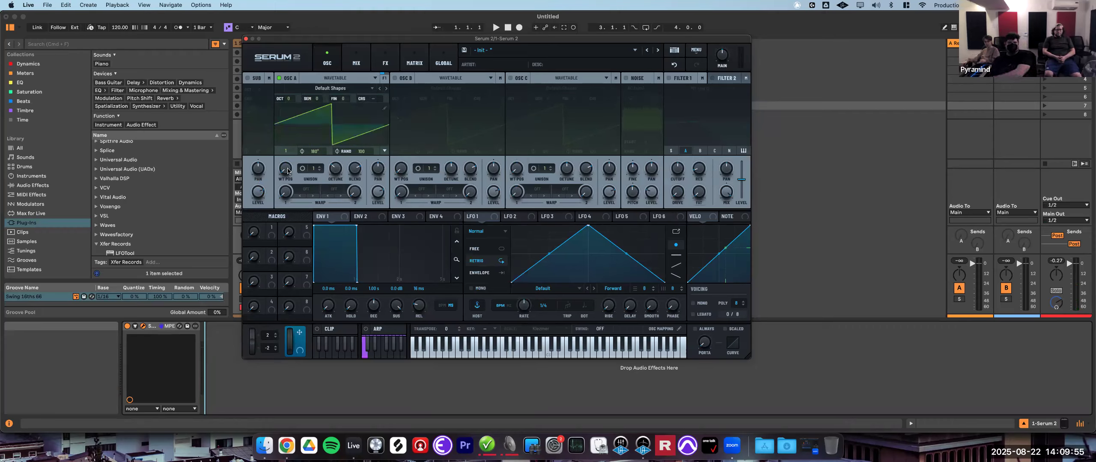
{"action": "mouse_move", "coordinate": [287, 171]}
{"action": "left_click_drag", "start_coordinate": [289, 166], "coordinate": [305, 270]}
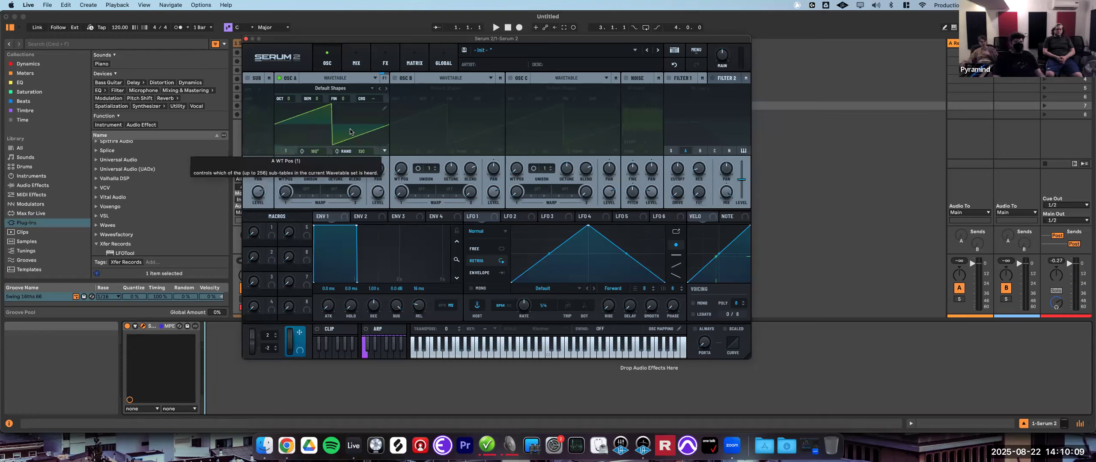
- Load the Digital 'Dull_toy' wavetable into oscillator A and sweep its wavetable position up and back down
{"action": "left_click", "coordinate": [338, 88]}
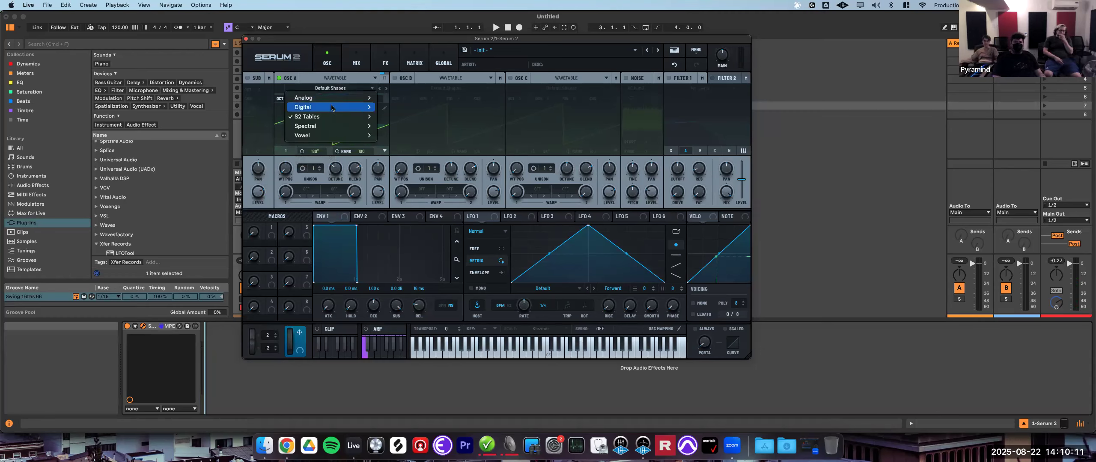
{"action": "mouse_move", "coordinate": [334, 107]}
{"action": "left_click", "coordinate": [397, 132]}
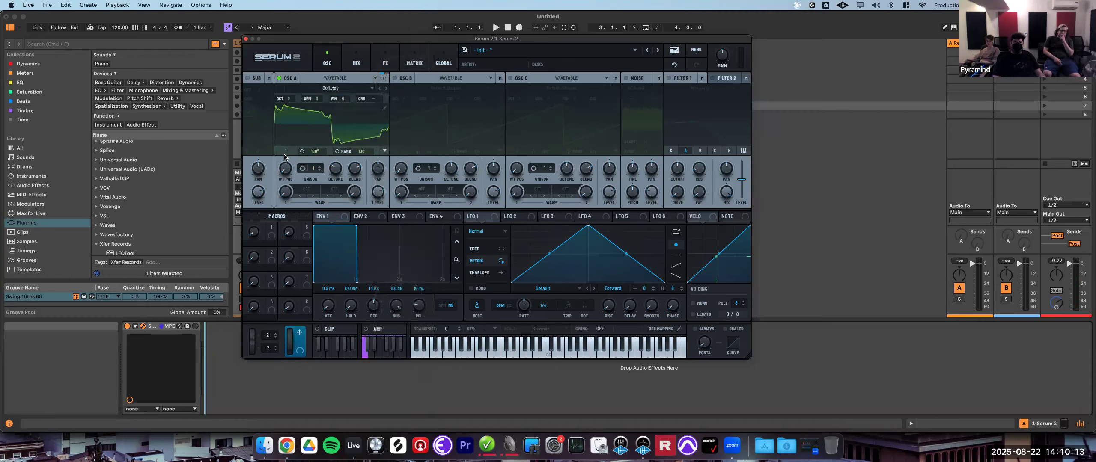
{"action": "left_click_drag", "start_coordinate": [283, 173], "coordinate": [341, 112]}
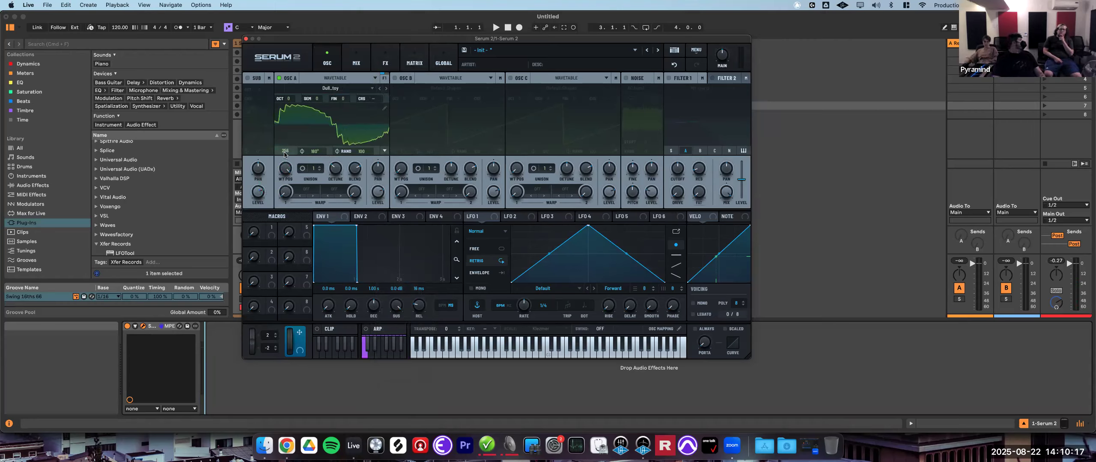
{"action": "left_click_drag", "start_coordinate": [287, 156], "coordinate": [284, 385]}
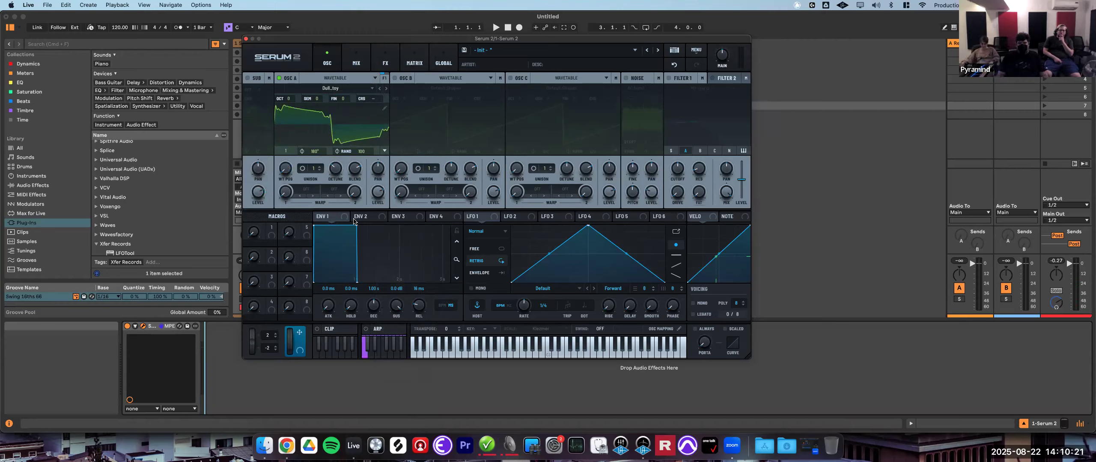
- Switch oscillator A to Multisample mode again and load the factory Plucked 'Gtr Ac Martin Velo' multisample
{"action": "left_click", "coordinate": [336, 89]}
{"action": "left_click", "coordinate": [334, 90]}
{"action": "left_click", "coordinate": [334, 79]}
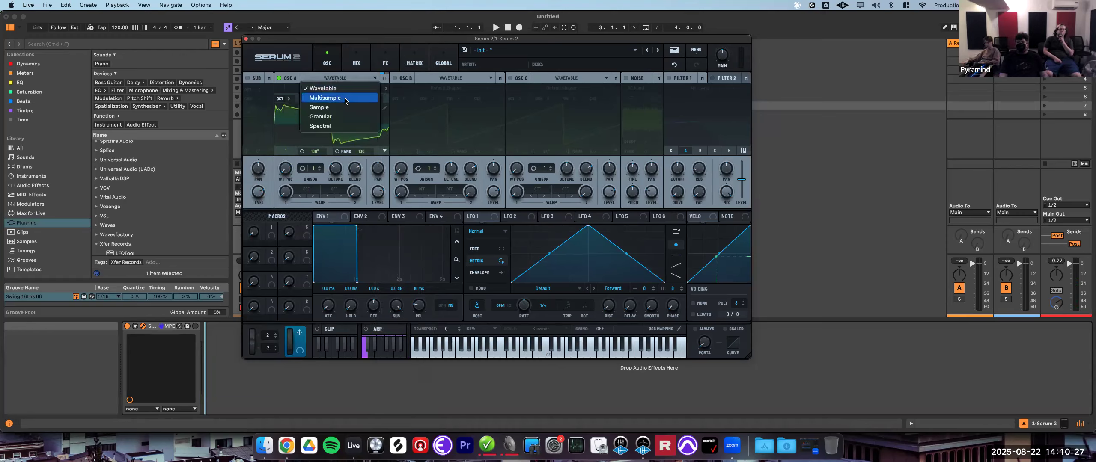
{"action": "left_click", "coordinate": [345, 99]}
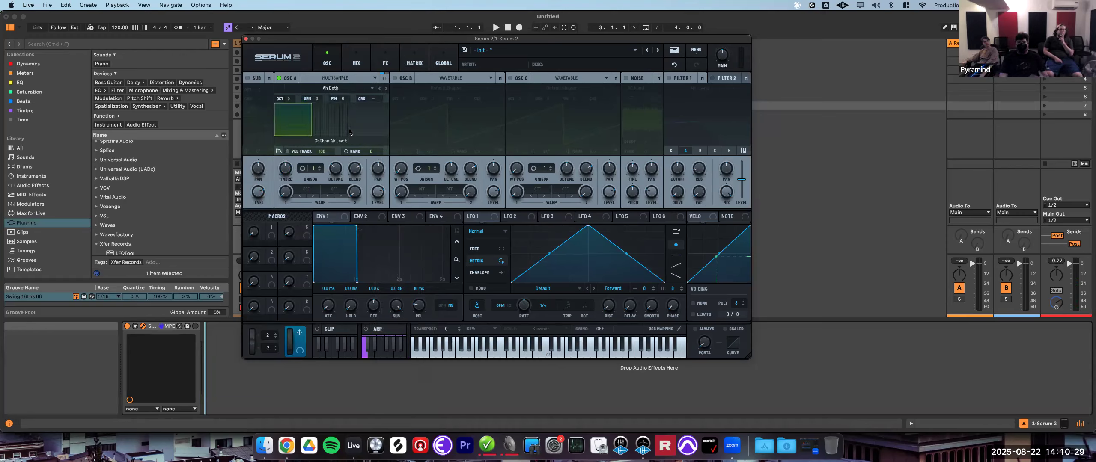
{"action": "left_click", "coordinate": [342, 88]}
{"action": "mouse_move", "coordinate": [341, 99]}
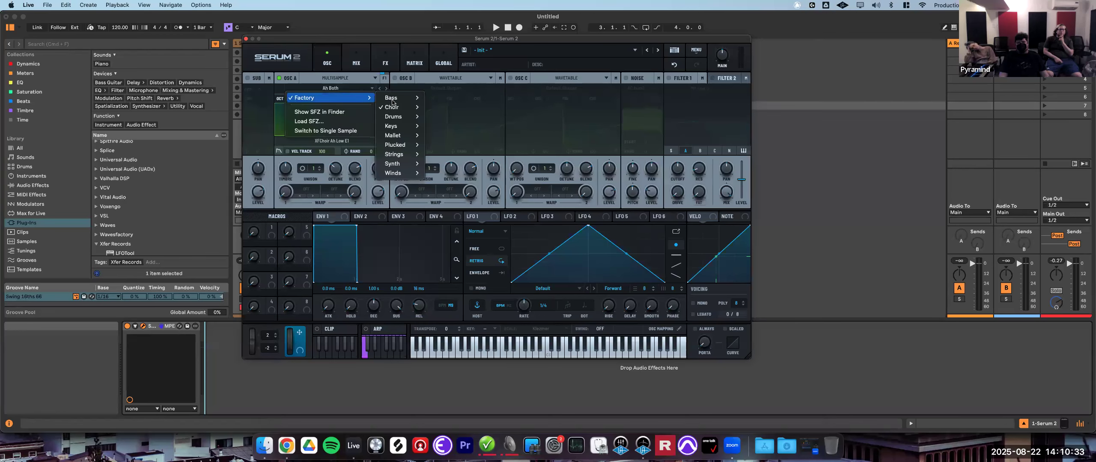
{"action": "mouse_move", "coordinate": [401, 144]}
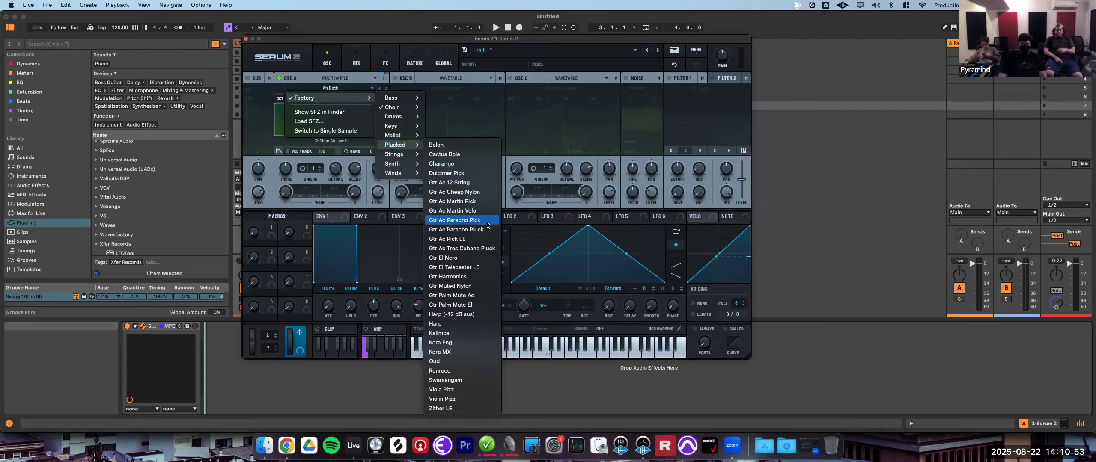
{"action": "left_click", "coordinate": [465, 211]}
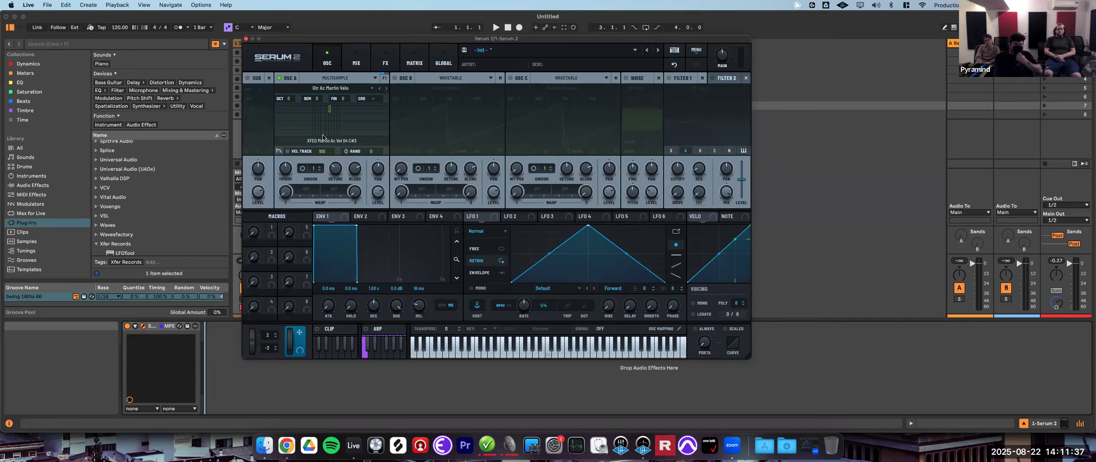
- Switch oscillator A to Sample mode and load the factory Bowed 'Doubled Vibrato' sample
{"action": "left_click", "coordinate": [369, 79]}
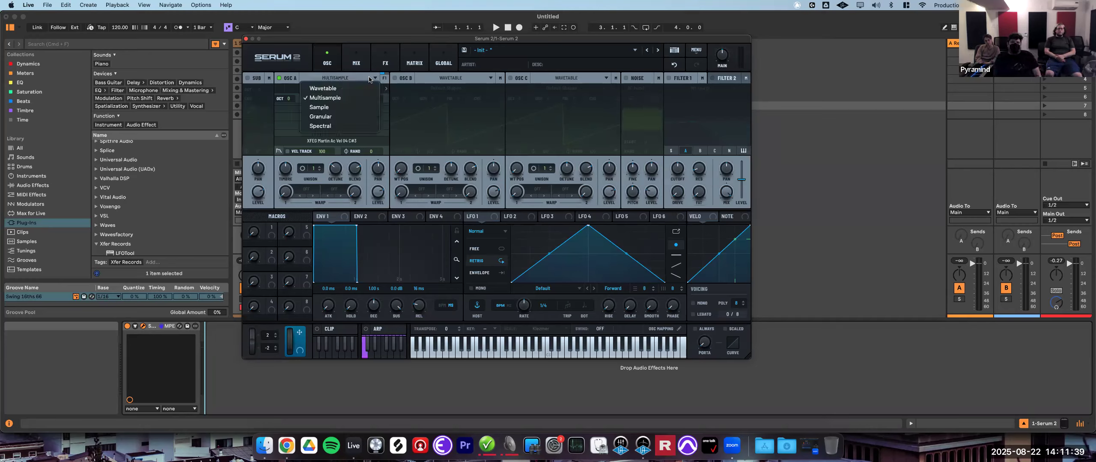
{"action": "left_click", "coordinate": [328, 108]}
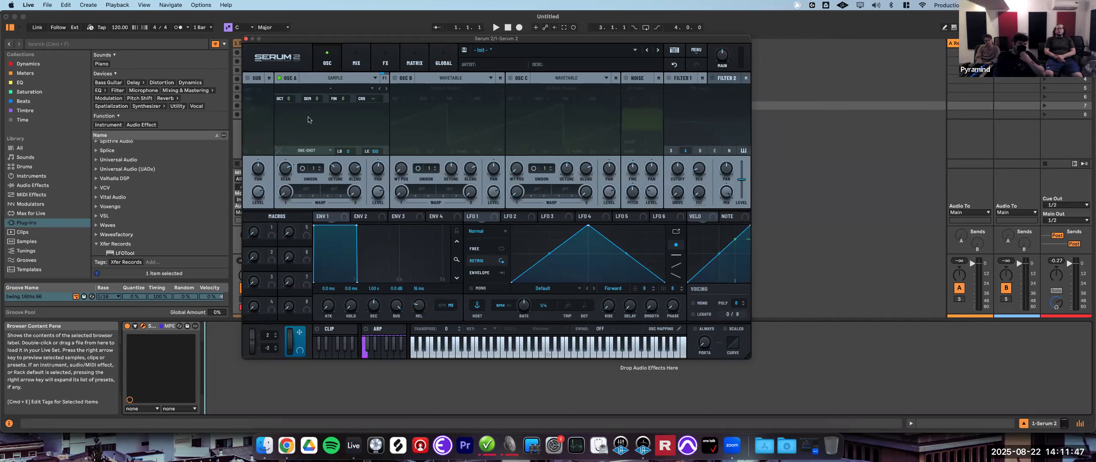
{"action": "left_click", "coordinate": [329, 88]}
{"action": "mouse_move", "coordinate": [361, 99]}
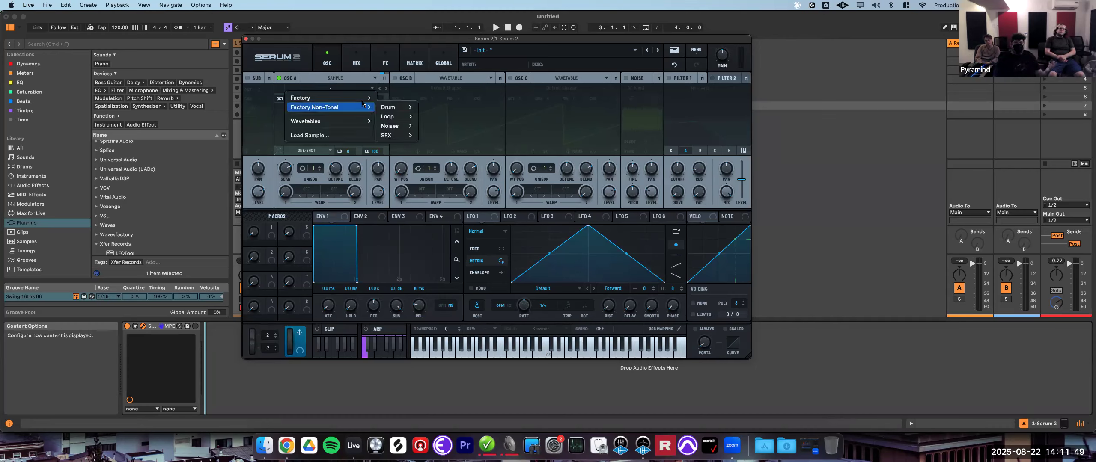
{"action": "mouse_move", "coordinate": [389, 107]}
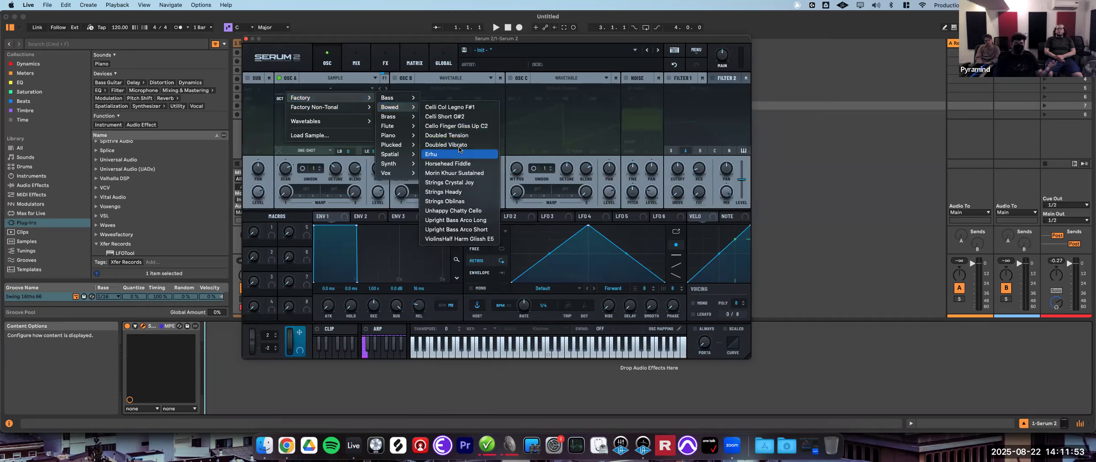
{"action": "left_click", "coordinate": [459, 146]}
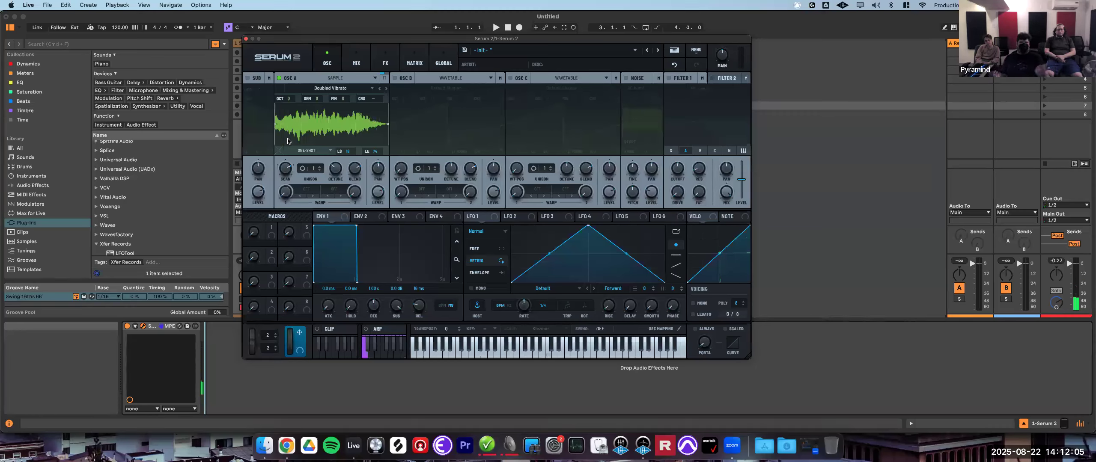
- Set the oscillator A sample's playback mode to Fwd&Rev Loop
{"action": "left_click", "coordinate": [315, 152]}
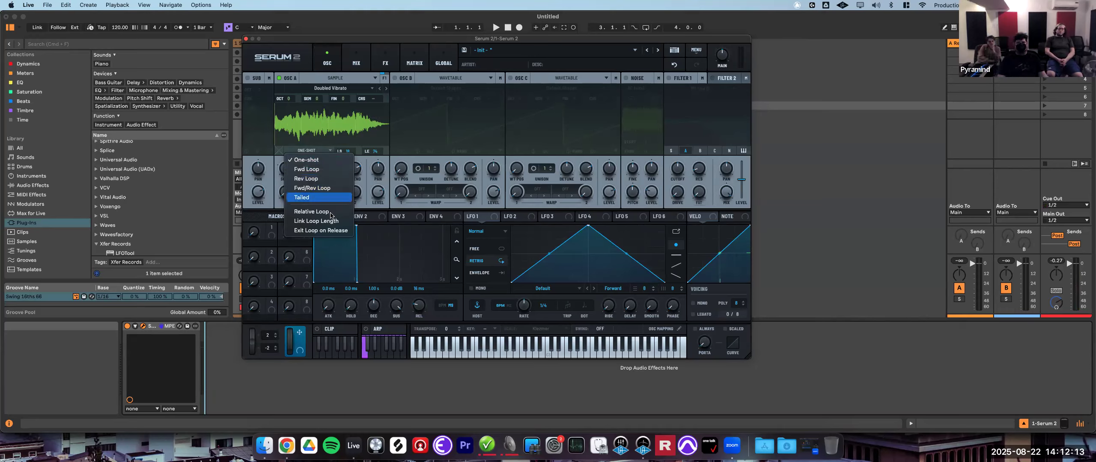
{"action": "left_click", "coordinate": [315, 188]}
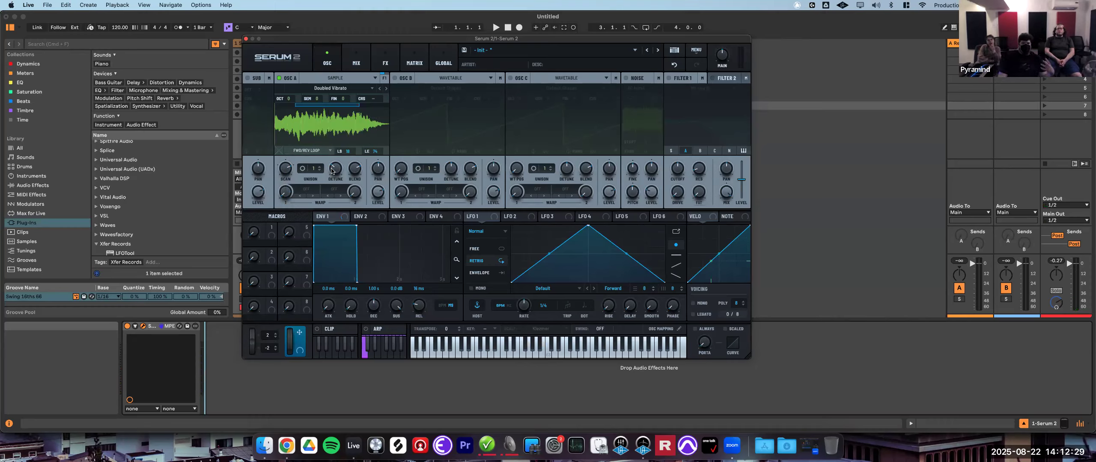
- Adjust the loop end point of the oscillator A sample
{"action": "left_click", "coordinate": [326, 151]}
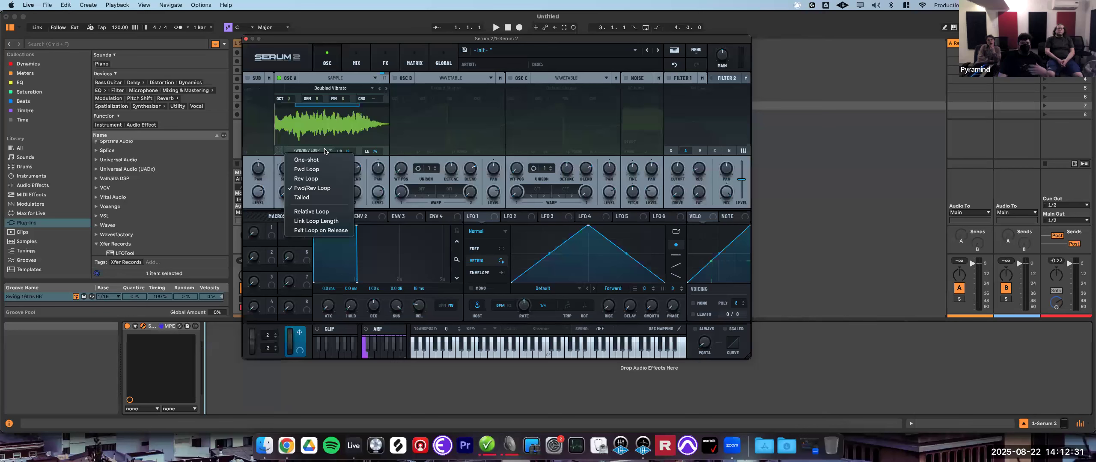
{"action": "left_click", "coordinate": [396, 153]}
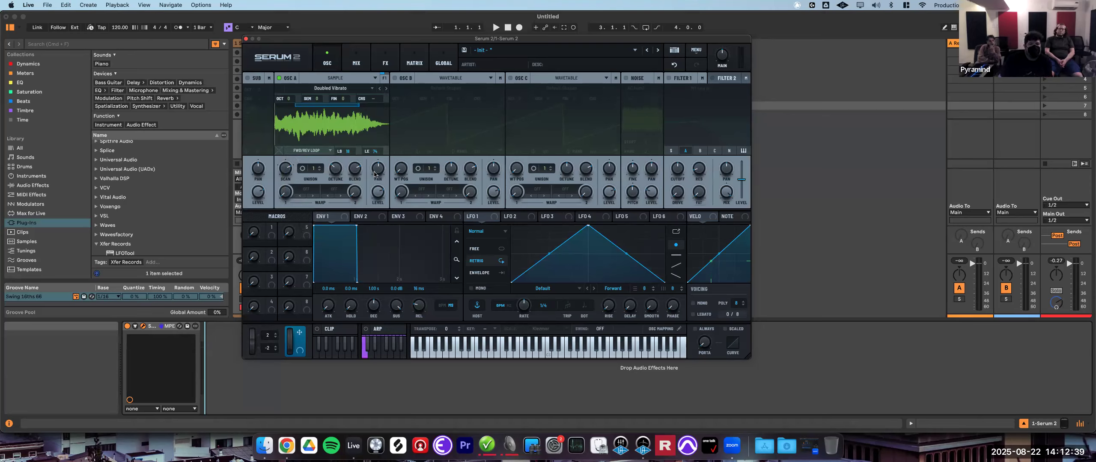
{"action": "mouse_move", "coordinate": [377, 153]}
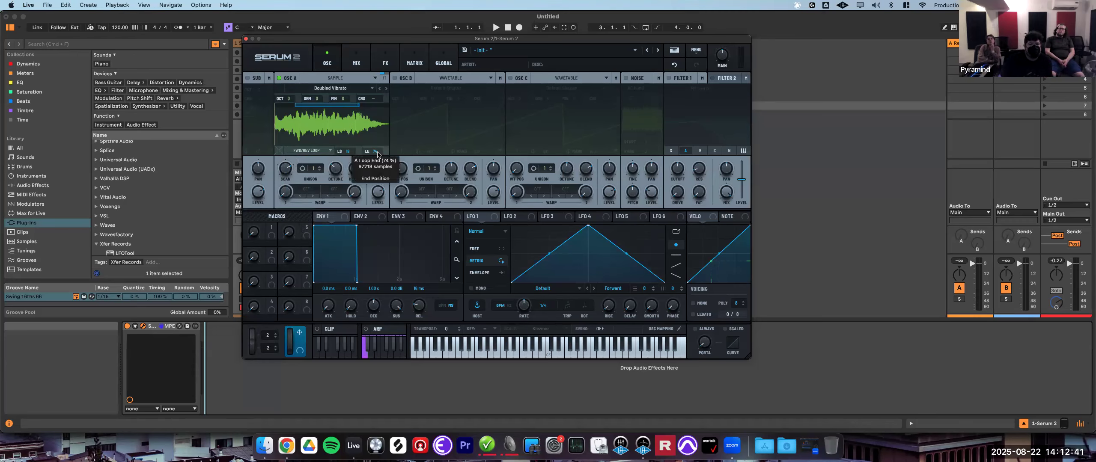
{"action": "left_click_drag", "start_coordinate": [377, 153], "coordinate": [359, 149]}
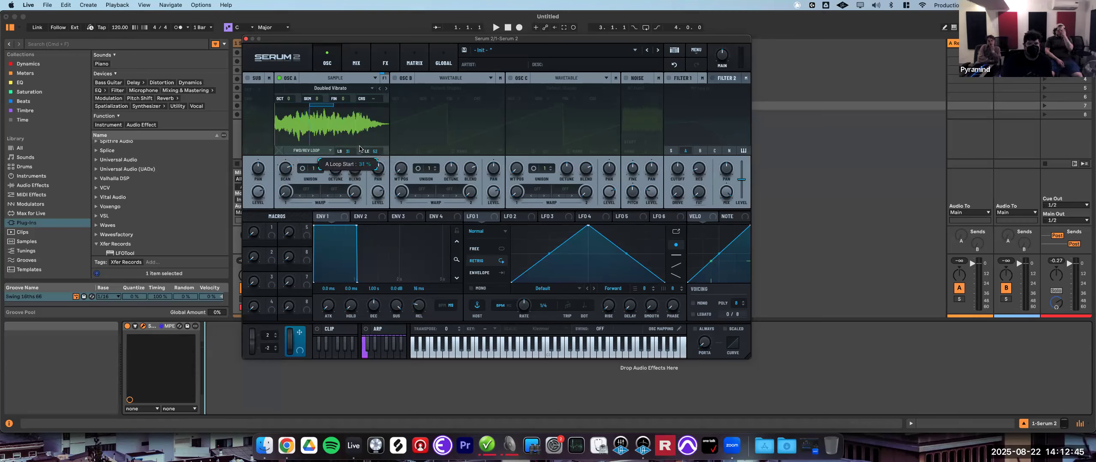
- Set the sample's playback mode to Tailed and enable Relative Loop
{"action": "left_click", "coordinate": [312, 150]}
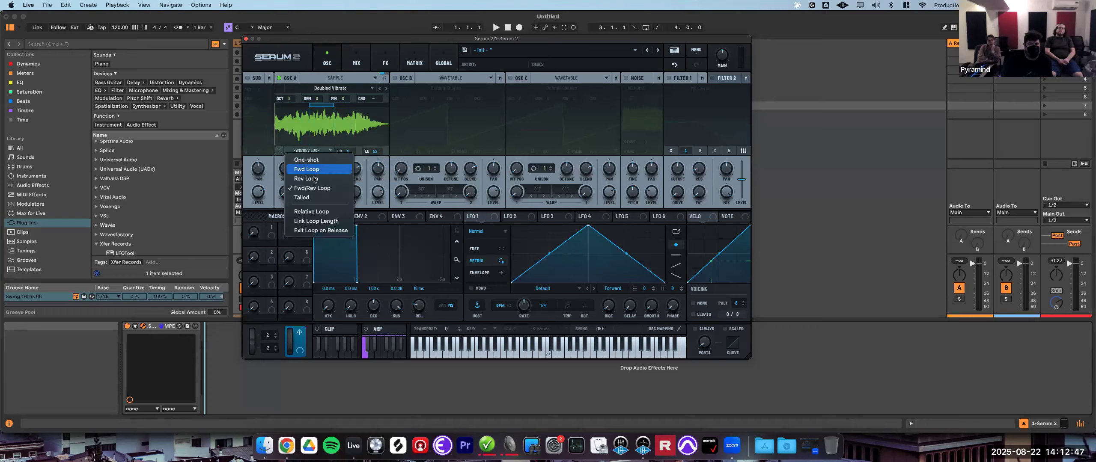
{"action": "left_click", "coordinate": [317, 197]}
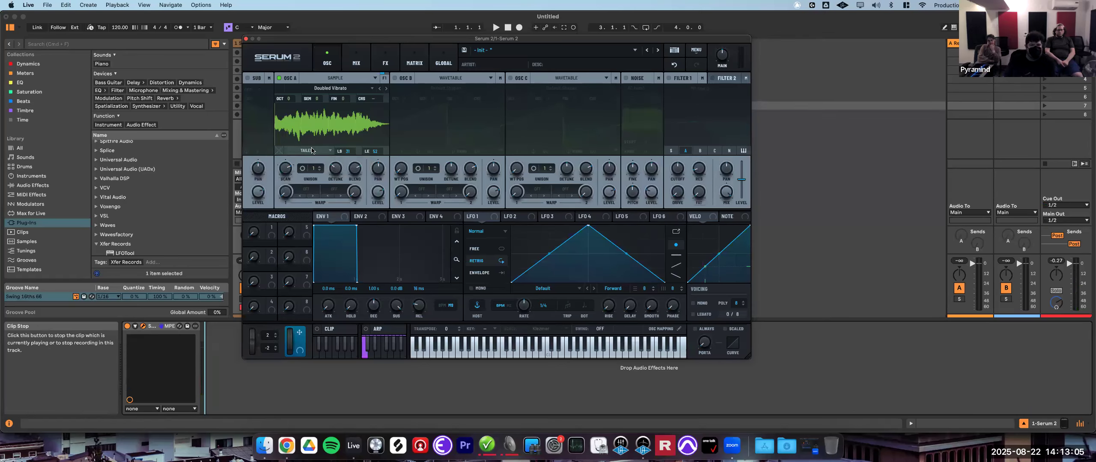
{"action": "left_click", "coordinate": [331, 152]}
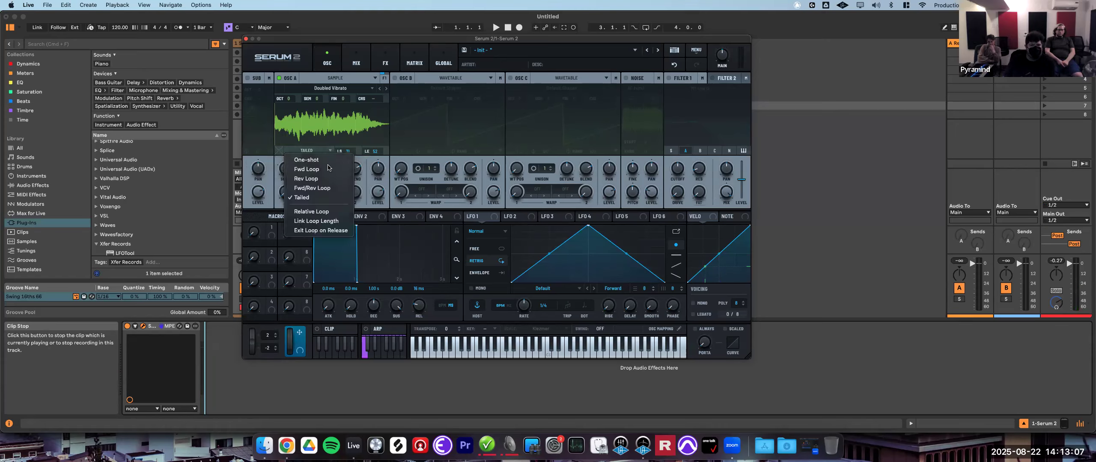
{"action": "left_click", "coordinate": [334, 212]}
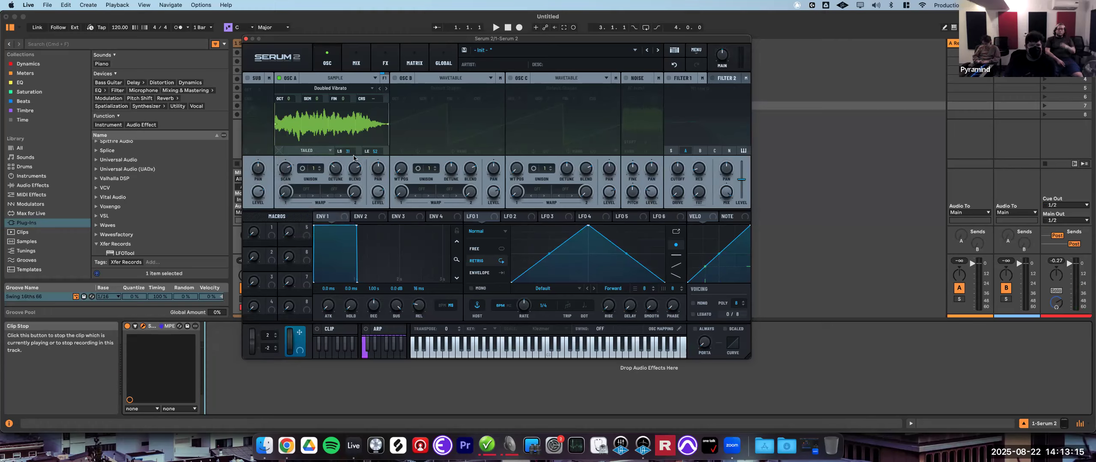
- Adjust the sample's loop start point
{"action": "left_click_drag", "start_coordinate": [350, 152], "coordinate": [379, 168]}
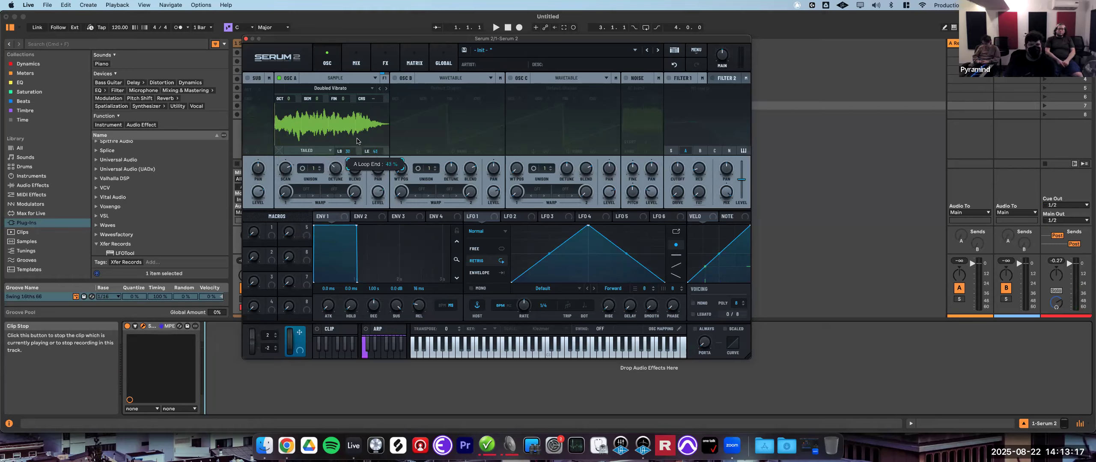
{"action": "right_click", "coordinate": [330, 113]}
{"action": "key", "text": "Escape"}
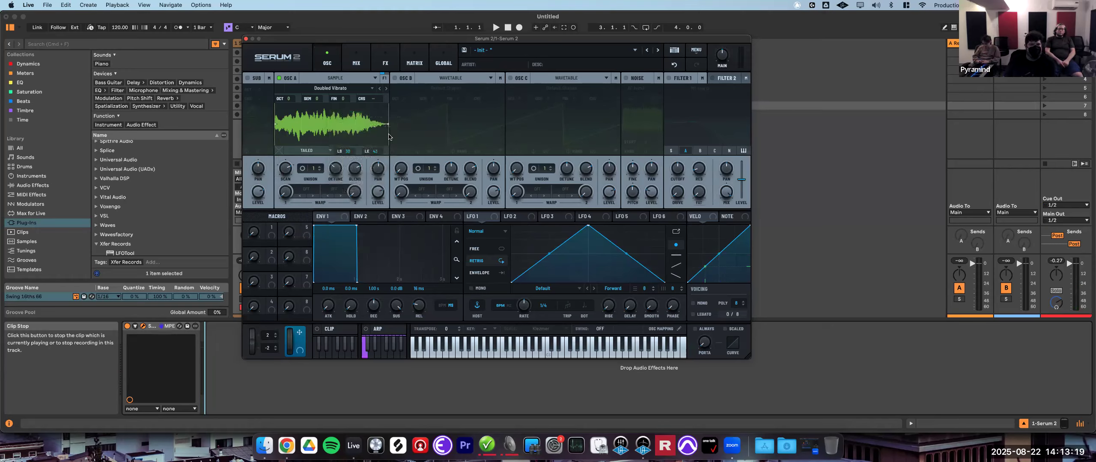
- Set the playback mode to Fwd Loop and reposition the loop region markers on the waveform
{"action": "left_click", "coordinate": [323, 152]}
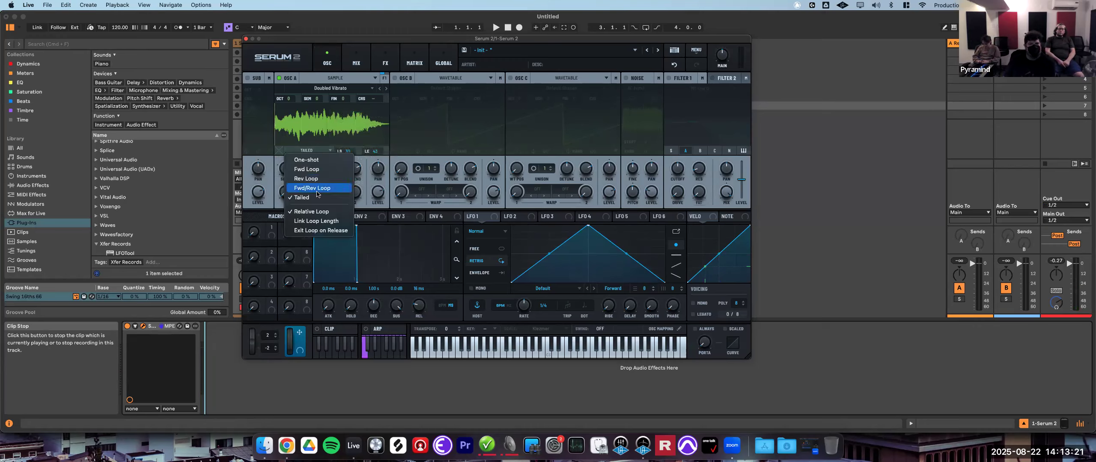
{"action": "left_click", "coordinate": [306, 169]}
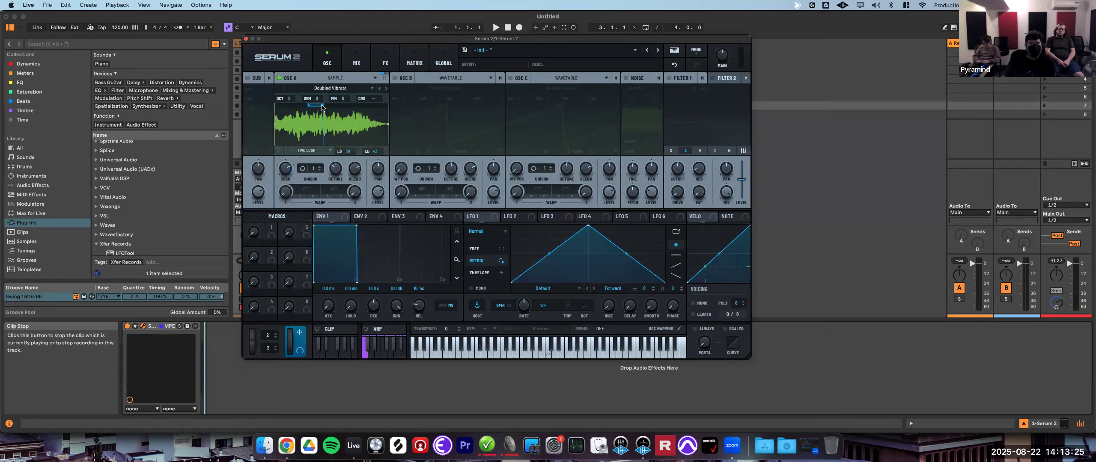
{"action": "left_click_drag", "start_coordinate": [364, 111], "coordinate": [342, 112]}
{"action": "left_click_drag", "start_coordinate": [278, 129], "coordinate": [304, 128]}
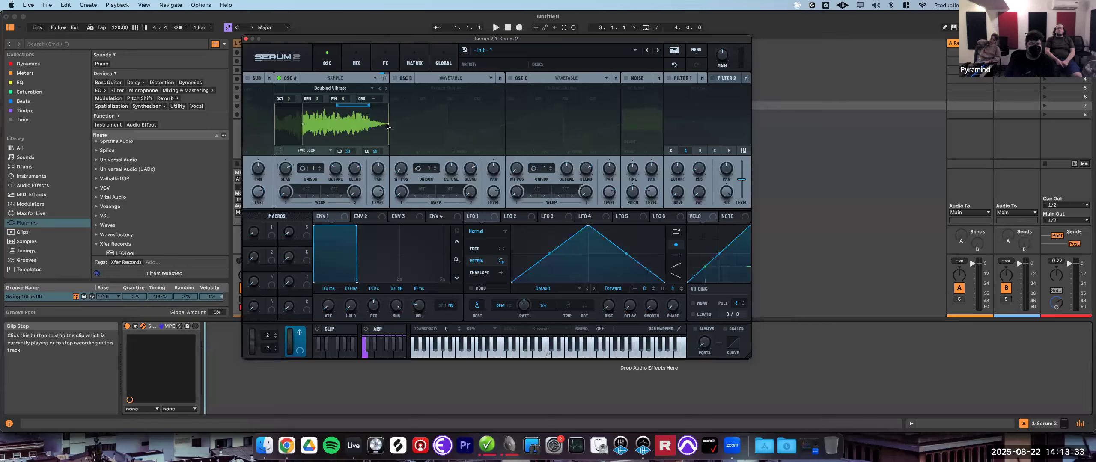
{"action": "left_click_drag", "start_coordinate": [388, 125], "coordinate": [337, 127]}
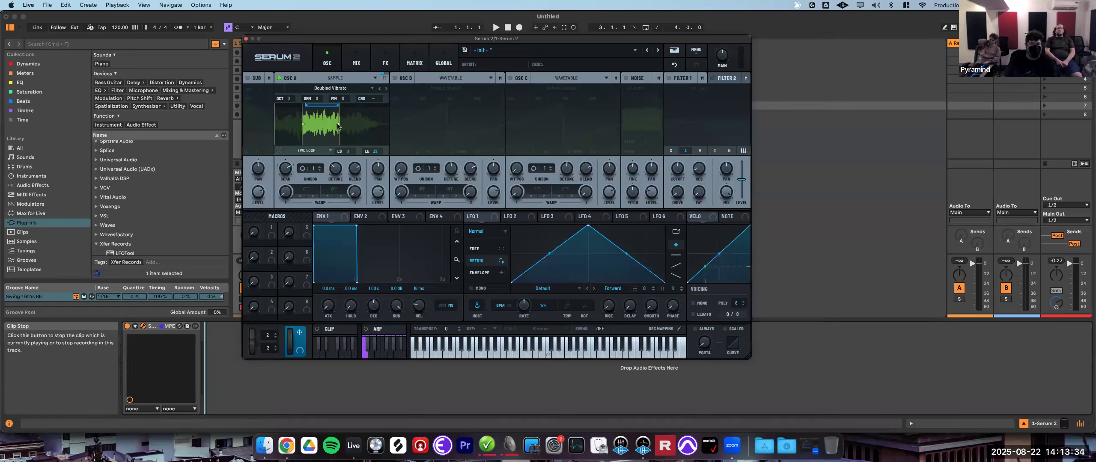
- Set the playback mode to One-shot and move the sample start point on the waveform
{"action": "left_click", "coordinate": [312, 151]}
{"action": "left_click", "coordinate": [318, 160]}
{"action": "left_click_drag", "start_coordinate": [302, 126], "coordinate": [336, 127]}
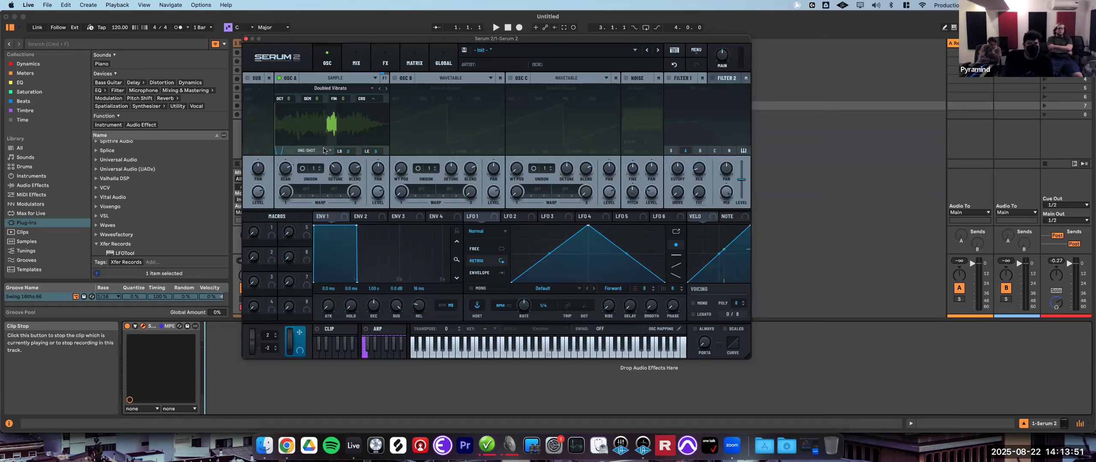
- Switch the playback mode back to Fwd Loop and adjust the loop start
{"action": "left_click", "coordinate": [324, 150]}
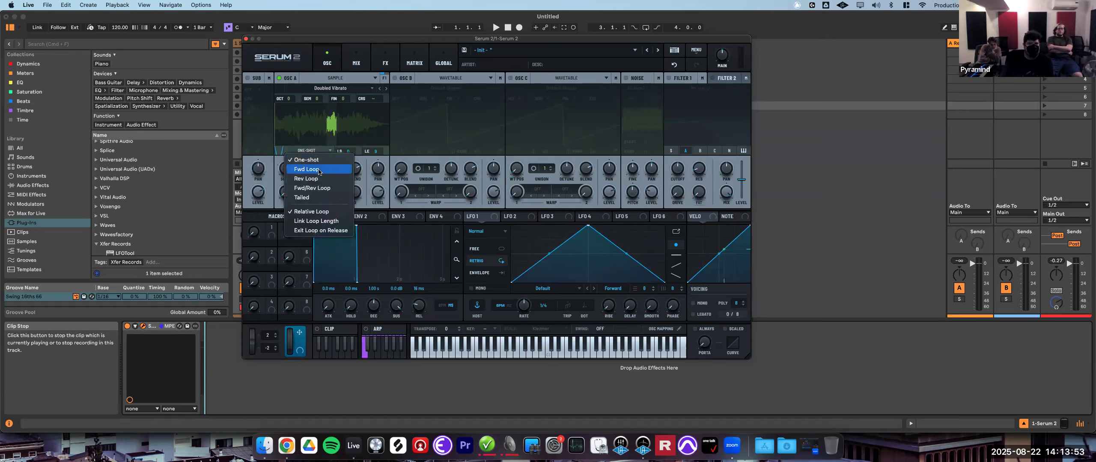
{"action": "left_click", "coordinate": [319, 169]}
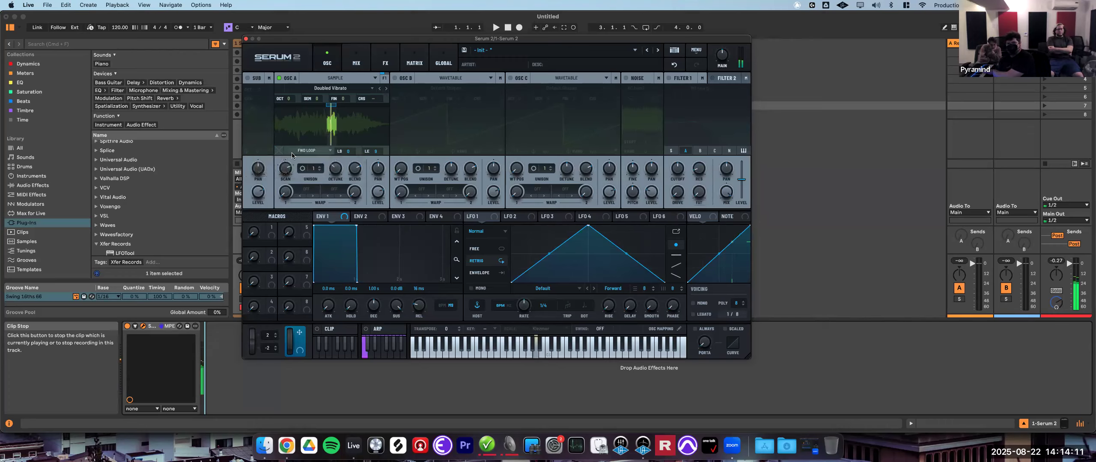
{"action": "left_click_drag", "start_coordinate": [280, 154], "coordinate": [287, 132]}
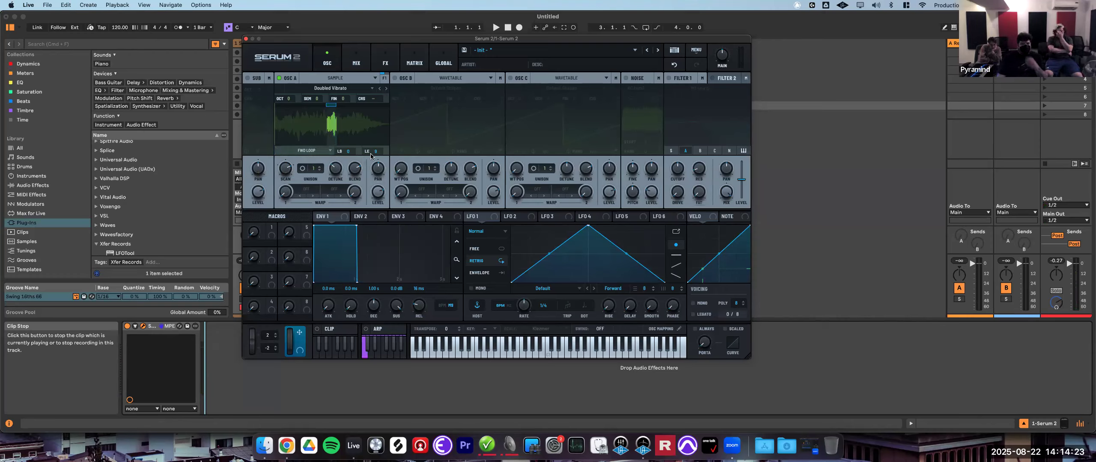
- Switch oscillator A to Granular mode and move the grain playback position within the sample
{"action": "left_click", "coordinate": [349, 80]}
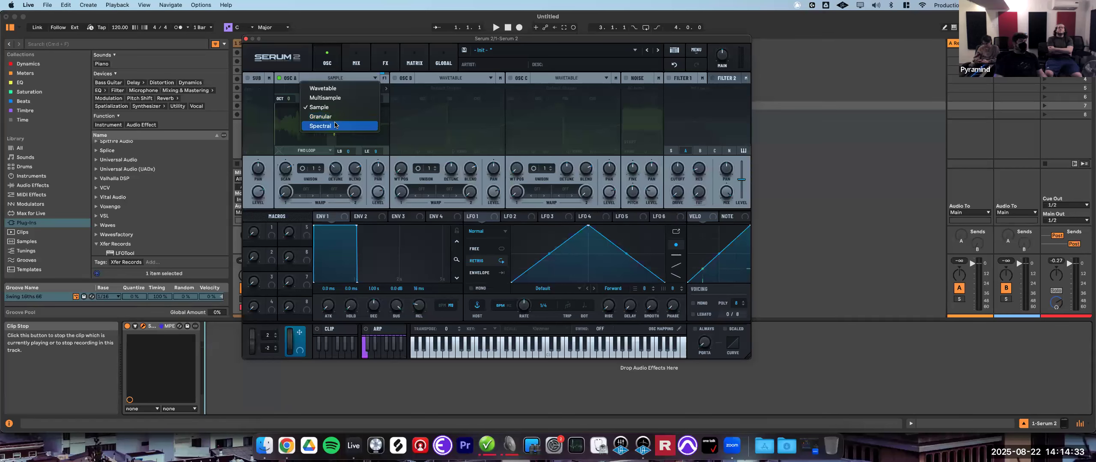
{"action": "left_click", "coordinate": [337, 120]}
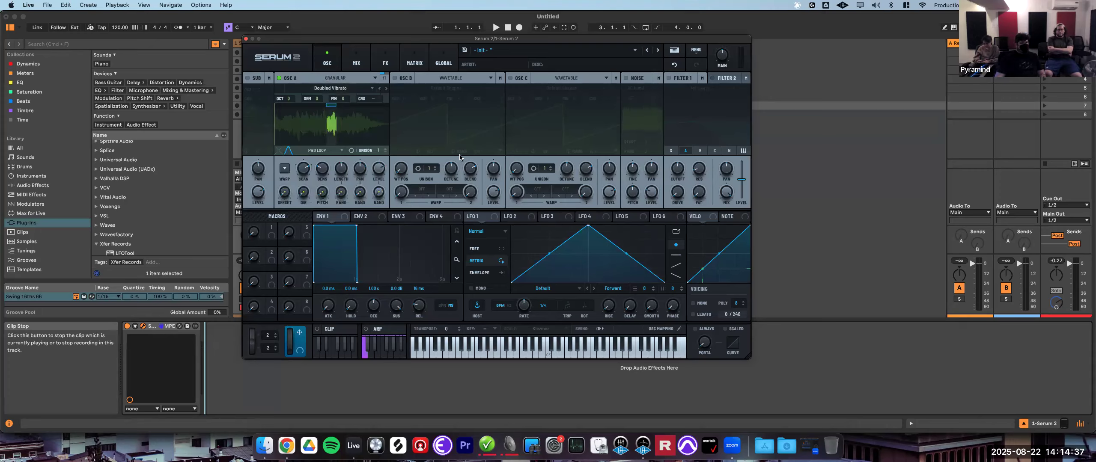
{"action": "mouse_move", "coordinate": [328, 127]}
{"action": "left_mouse_down"}
{"action": "mouse_move", "coordinate": [305, 127]}
{"action": "mouse_move", "coordinate": [347, 127]}
{"action": "left_mouse_up"}
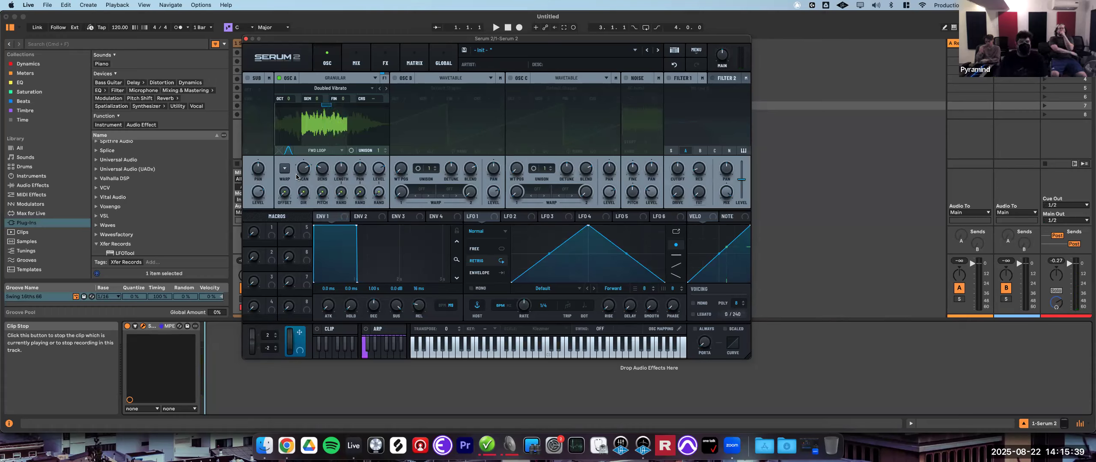
- Adjust the granular scan rate and grain length knobs of oscillator A
{"action": "mouse_move", "coordinate": [303, 172]}
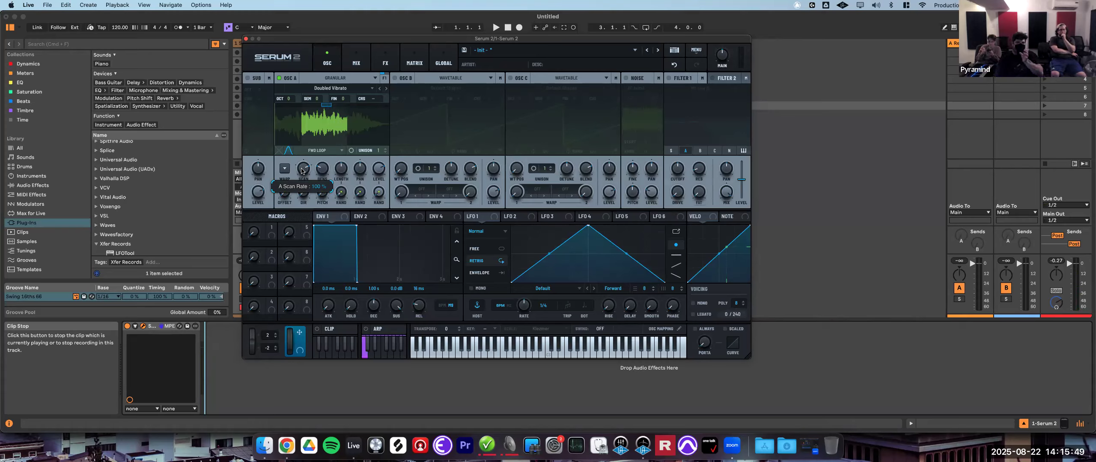
{"action": "left_click_drag", "start_coordinate": [302, 171], "coordinate": [300, 180]}
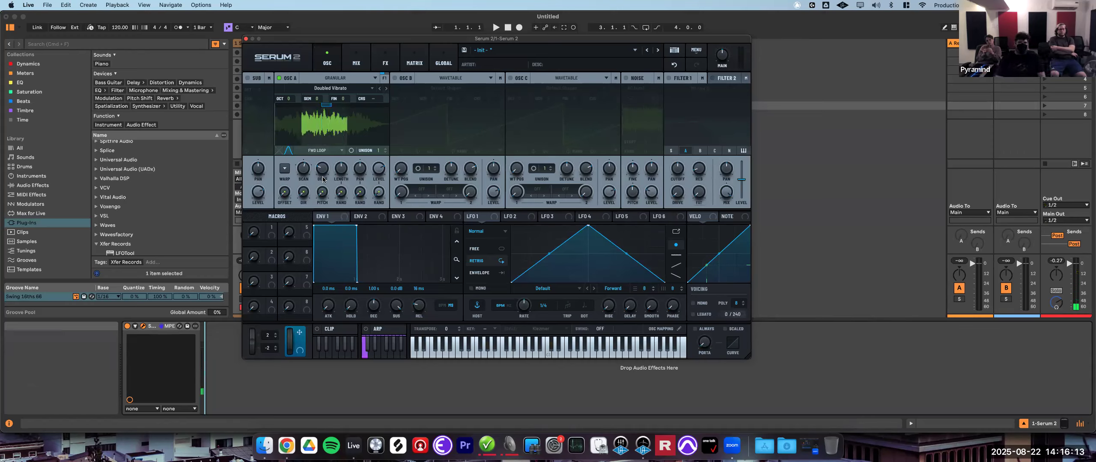
{"action": "mouse_move", "coordinate": [324, 170]}
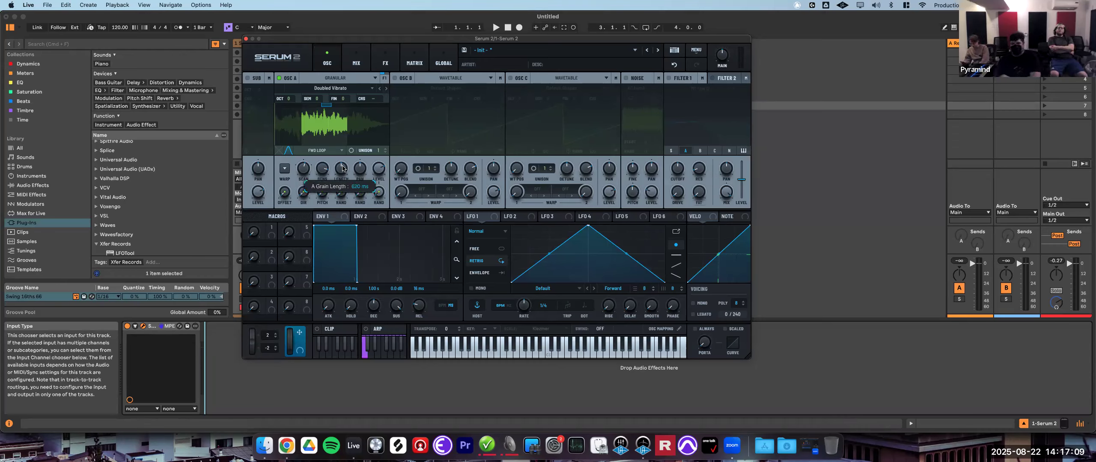
{"action": "left_click_drag", "start_coordinate": [342, 170], "coordinate": [342, 189]}
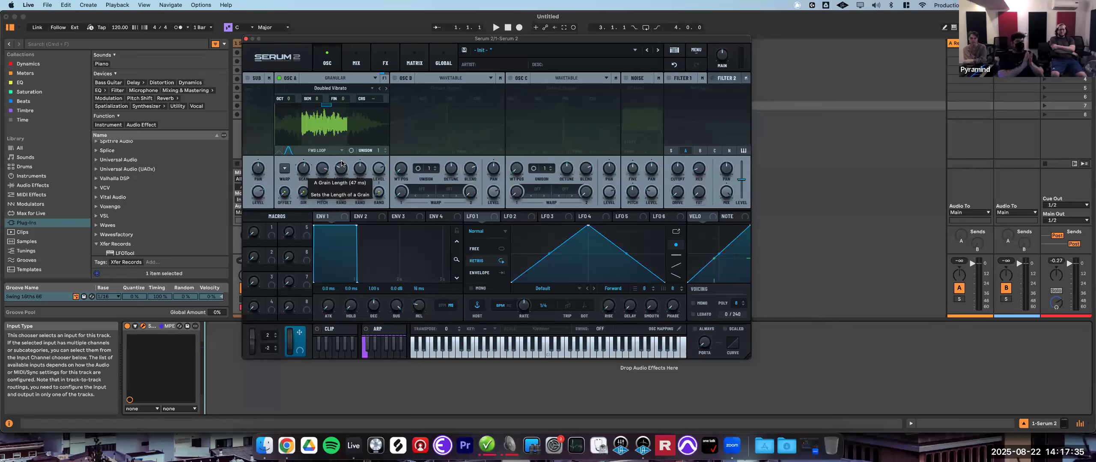
{"action": "left_click_drag", "start_coordinate": [342, 163], "coordinate": [371, 142]}
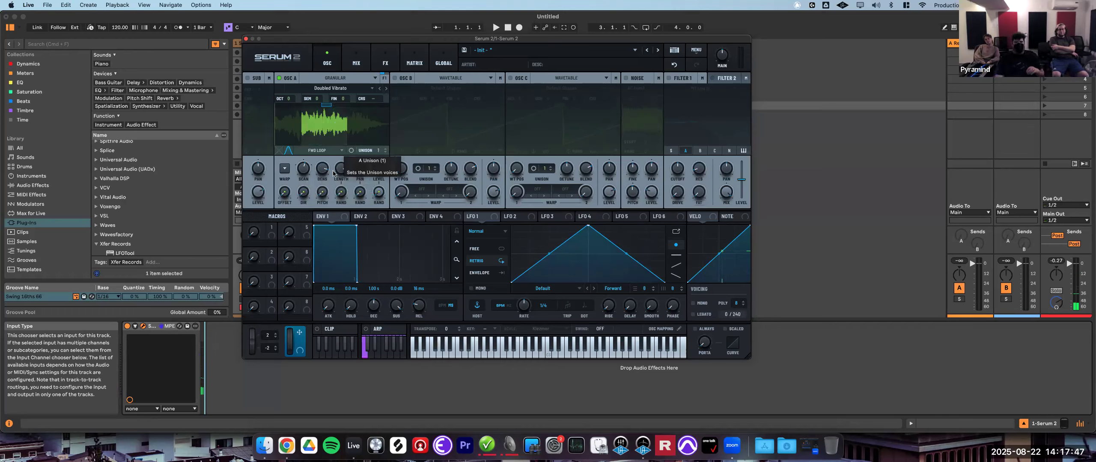
{"action": "left_click_drag", "start_coordinate": [341, 172], "coordinate": [340, 176]}
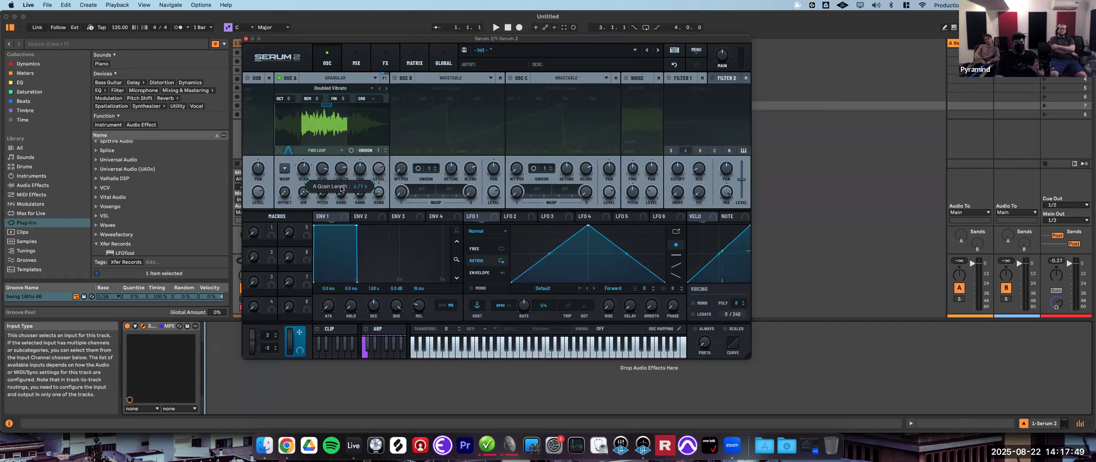
{"action": "left_click_drag", "start_coordinate": [341, 205], "coordinate": [342, 209]}
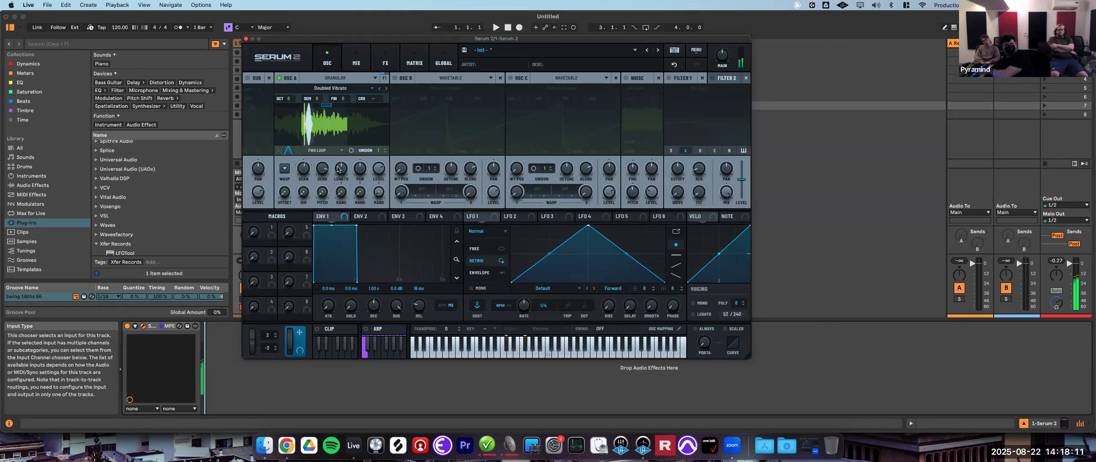
{"action": "mouse_move", "coordinate": [340, 165]}
{"action": "left_click_drag", "start_coordinate": [340, 165], "coordinate": [345, 159]}
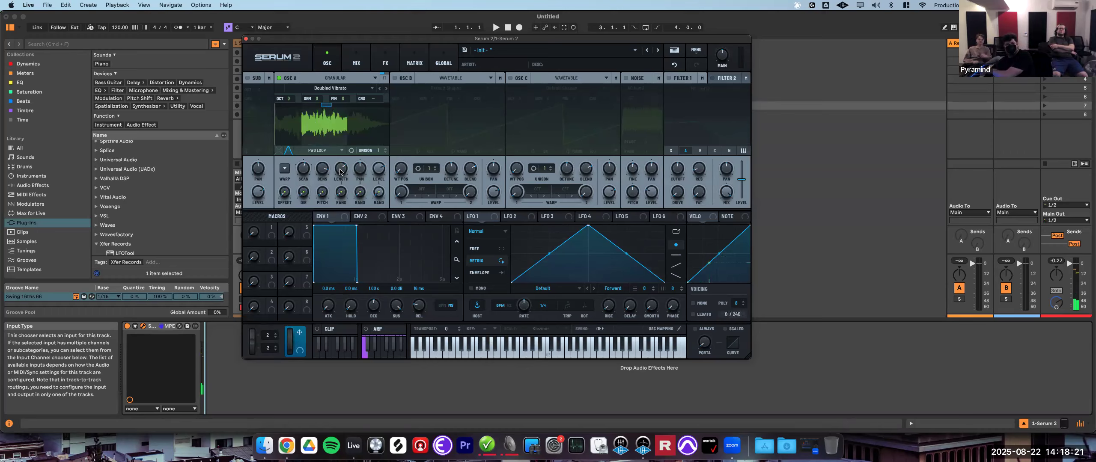
{"action": "mouse_move", "coordinate": [342, 169]}
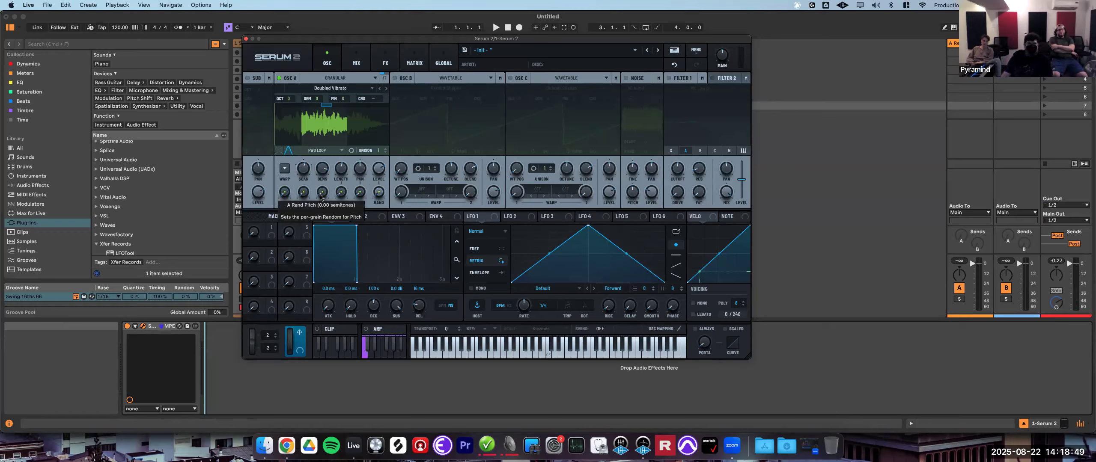
- Adjust the grain randomisation knobs for pitch and gain and other granular parameters
{"action": "left_click_drag", "start_coordinate": [283, 195], "coordinate": [287, 186]}
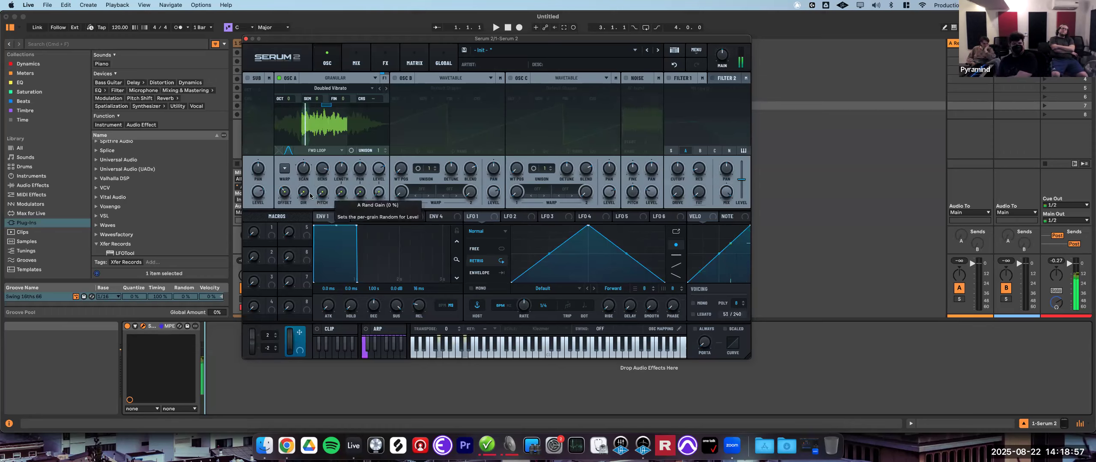
{"action": "left_click_drag", "start_coordinate": [284, 192], "coordinate": [337, 170]}
{"action": "left_click_drag", "start_coordinate": [337, 169], "coordinate": [340, 168]}
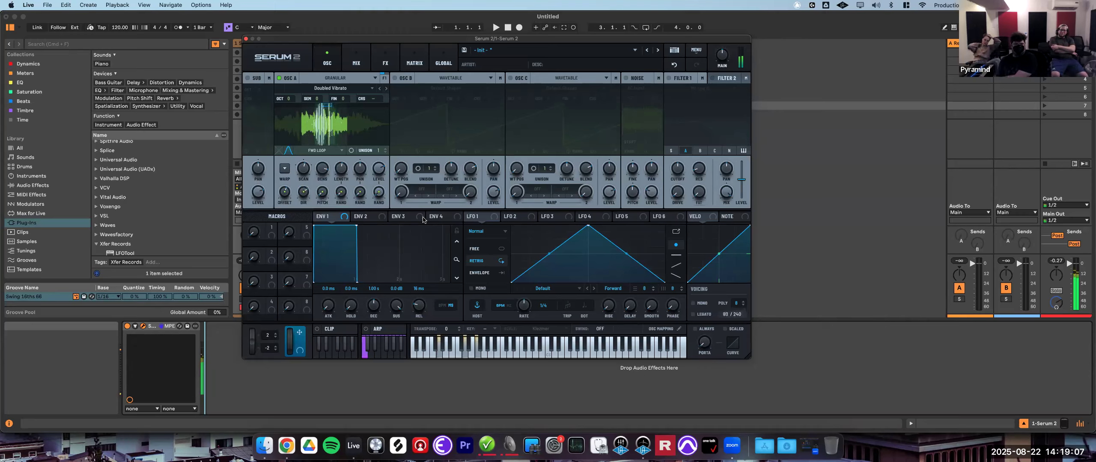
{"action": "left_click_drag", "start_coordinate": [321, 197], "coordinate": [359, 258]}
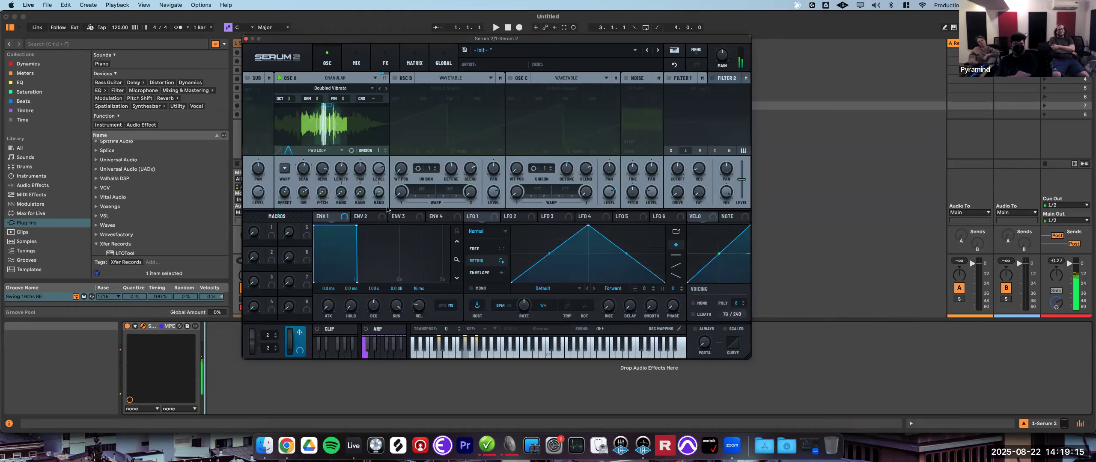
{"action": "mouse_move", "coordinate": [345, 190]}
{"action": "left_click_drag", "start_coordinate": [345, 190], "coordinate": [377, 134]}
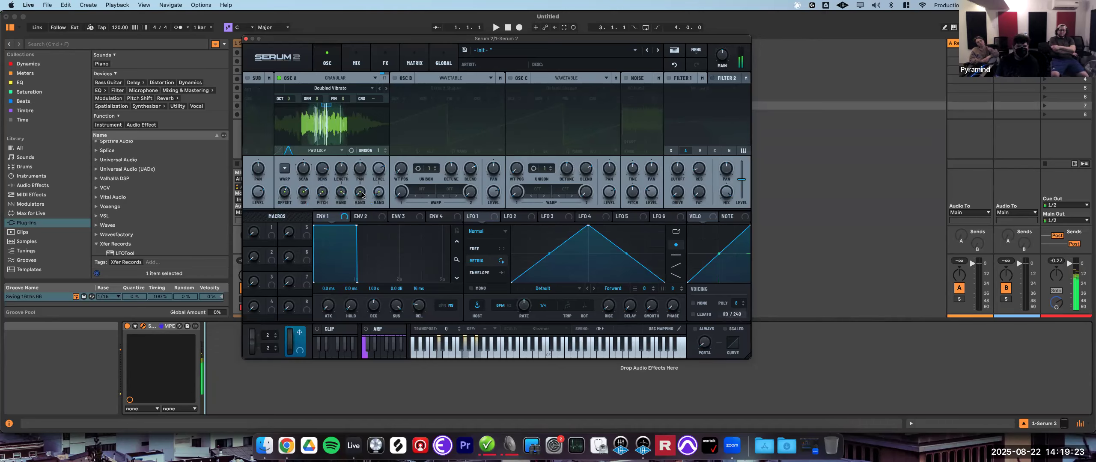
{"action": "left_click_drag", "start_coordinate": [362, 195], "coordinate": [370, 180]}
{"action": "left_click_drag", "start_coordinate": [395, 134], "coordinate": [396, 133]}
{"action": "left_click_drag", "start_coordinate": [379, 192], "coordinate": [408, 140]}
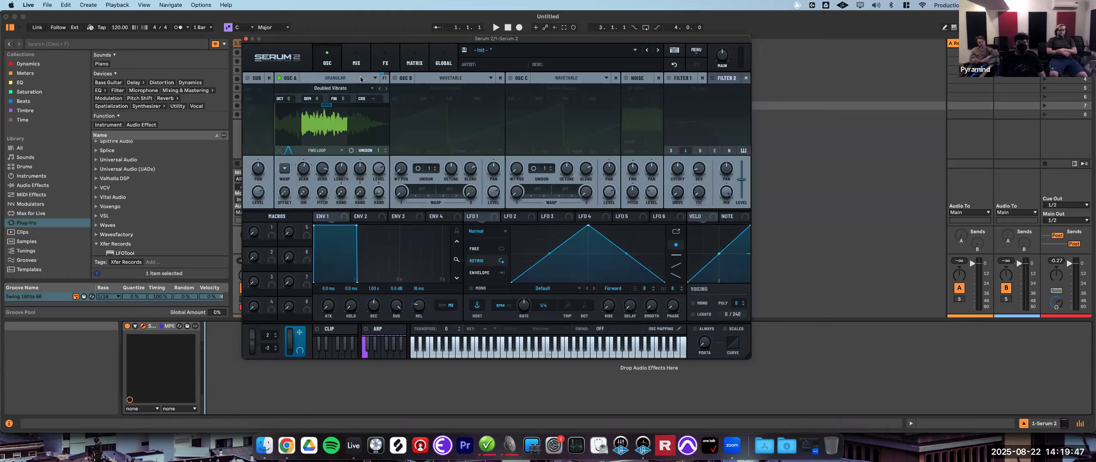
- Switch oscillator A to Spectral mode and adjust its scan position and scan rate
{"action": "left_click", "coordinate": [374, 80]}
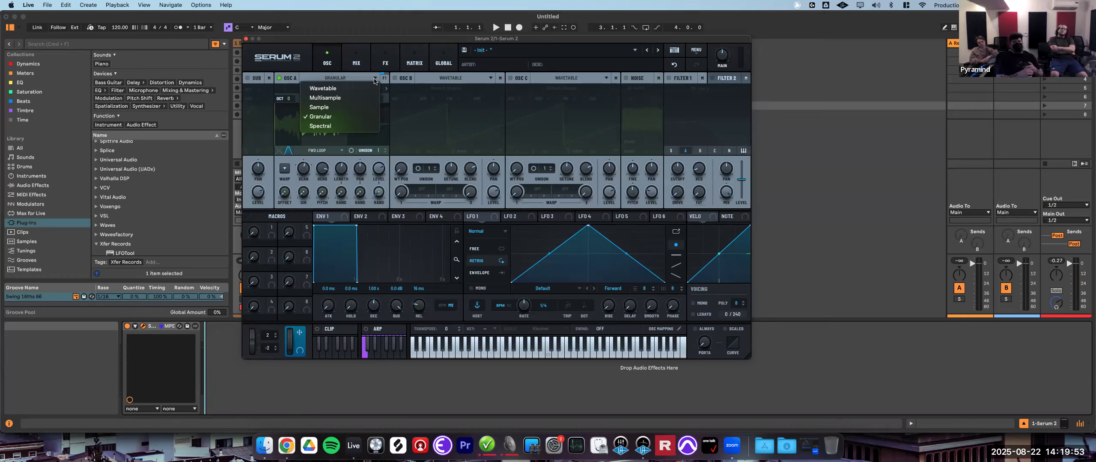
{"action": "left_click", "coordinate": [319, 127]}
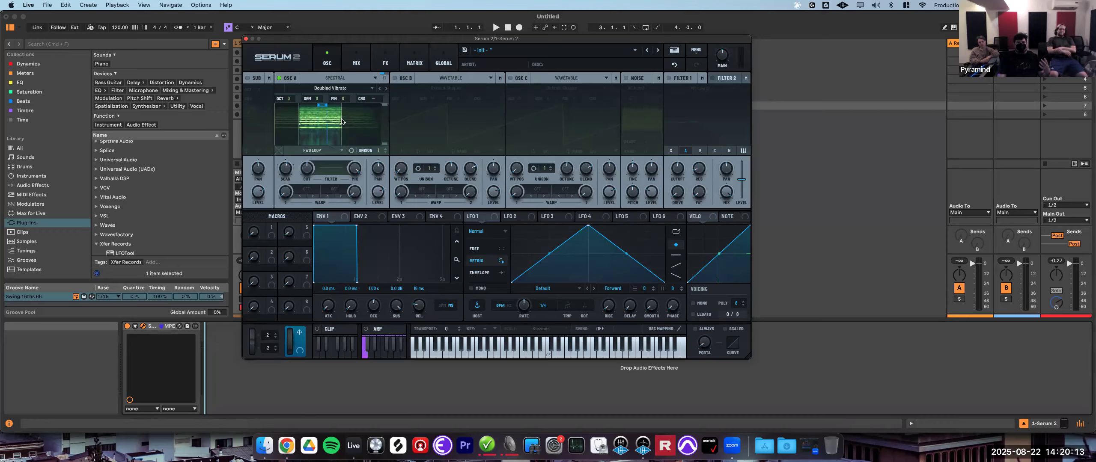
{"action": "left_click_drag", "start_coordinate": [343, 127], "coordinate": [242, 122]}
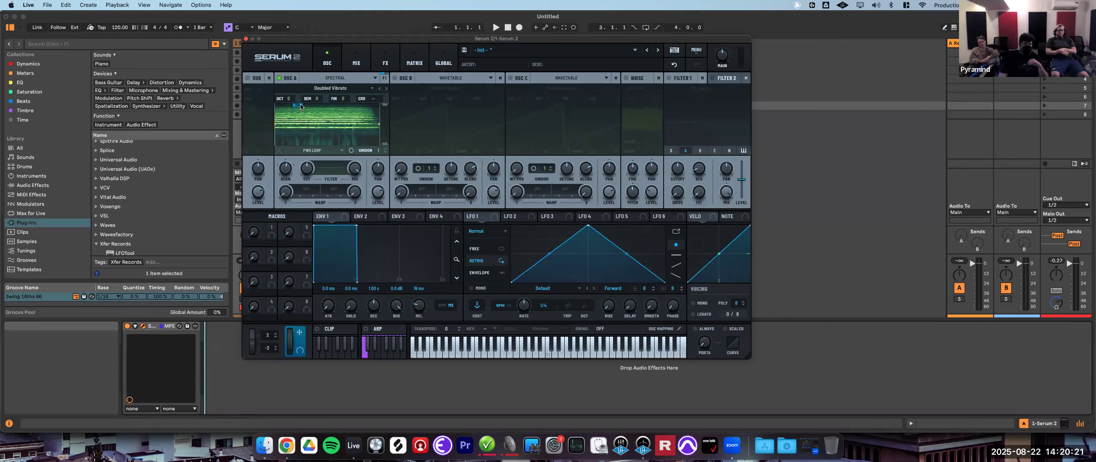
{"action": "left_click_drag", "start_coordinate": [303, 107], "coordinate": [331, 111]}
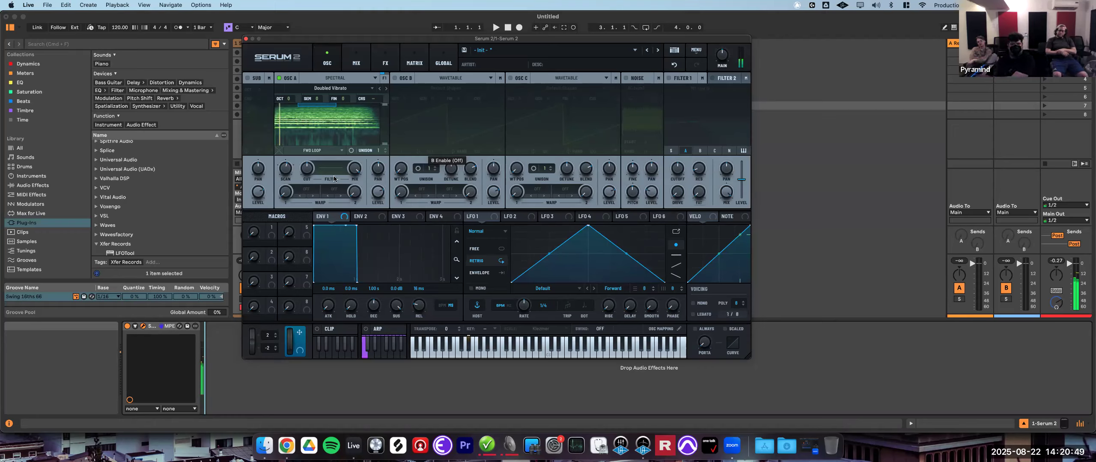
{"action": "mouse_move", "coordinate": [281, 167]}
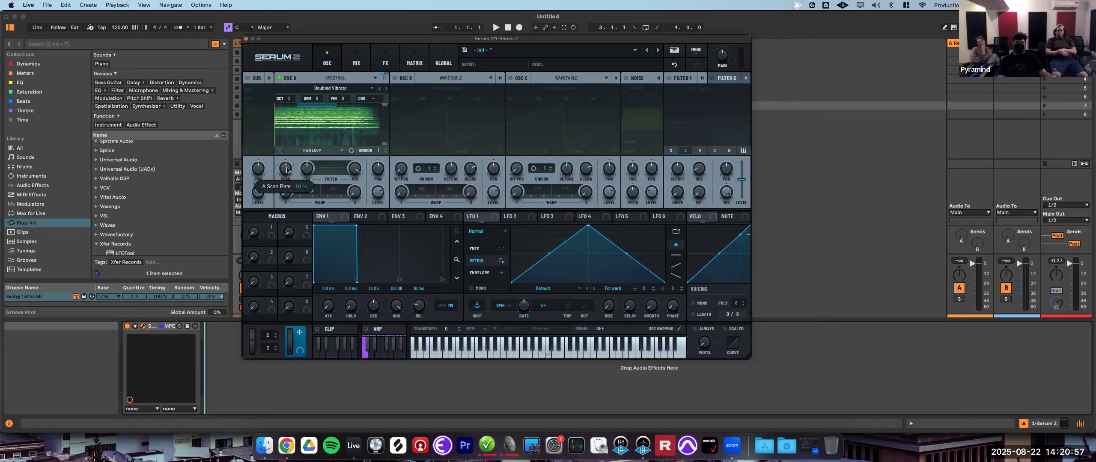
{"action": "scroll", "coordinate": [292, 159], "scroll_direction": "up", "scroll_amount": 2}
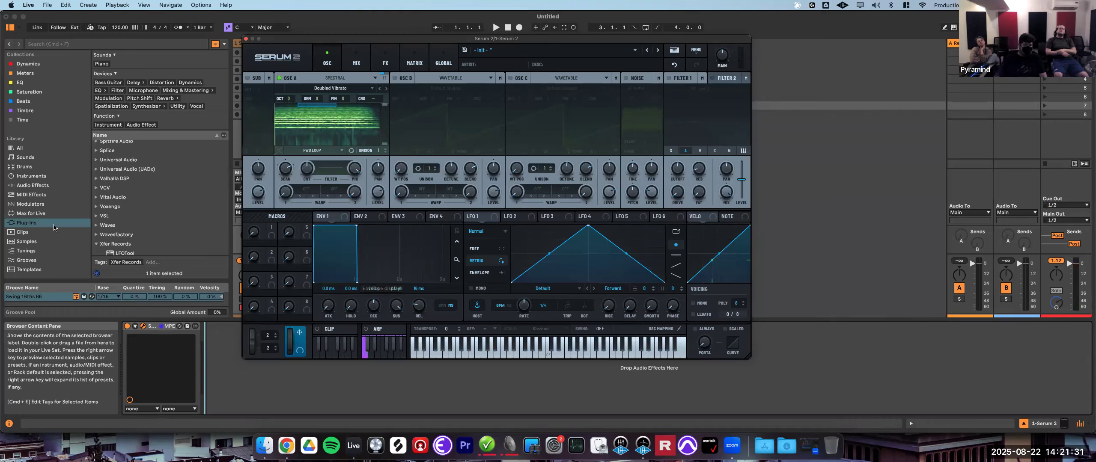
- Load the 04_LatinDrumBeat_100bpm.wav drum loop from the Samples browser, filtered by Drum Loop, into oscillator A
{"action": "left_click", "coordinate": [30, 243]}
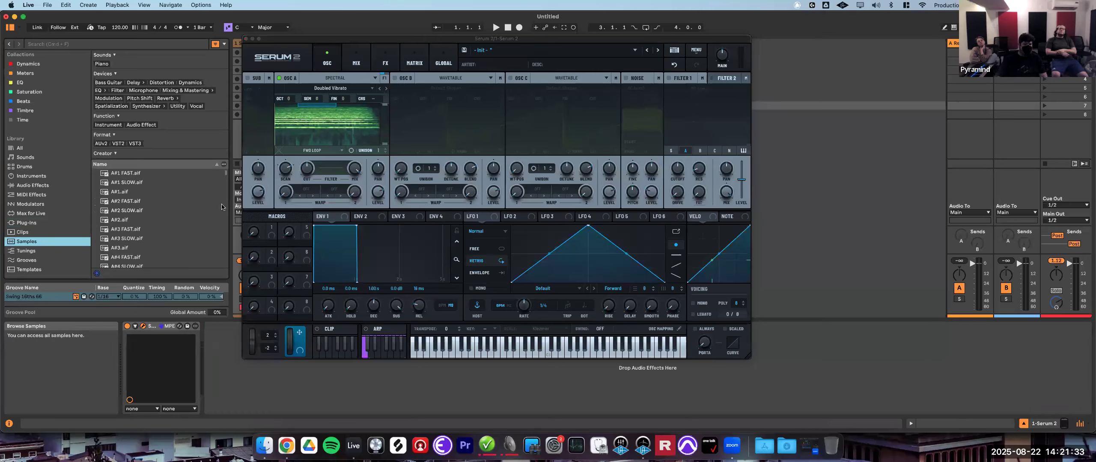
{"action": "scroll", "coordinate": [127, 127], "scroll_direction": "down", "scroll_amount": 3}
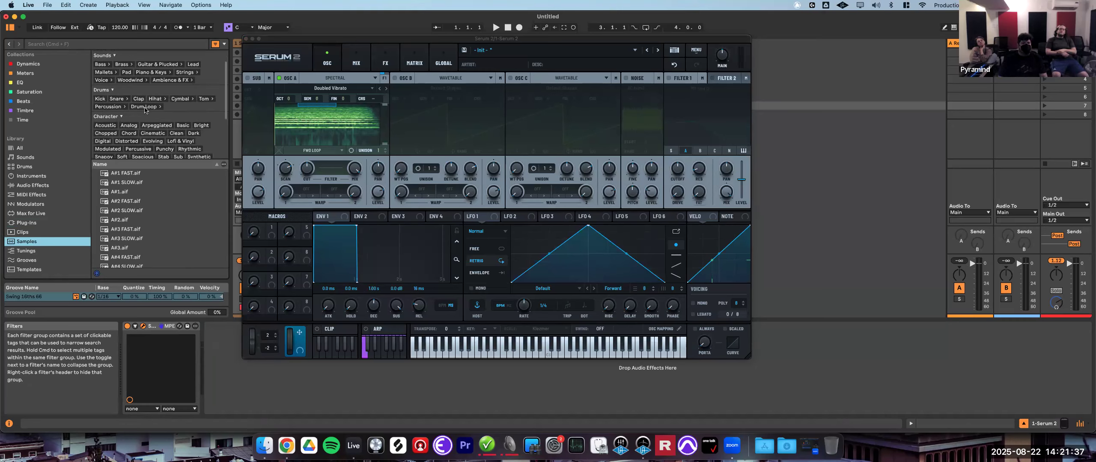
{"action": "left_click", "coordinate": [145, 107]}
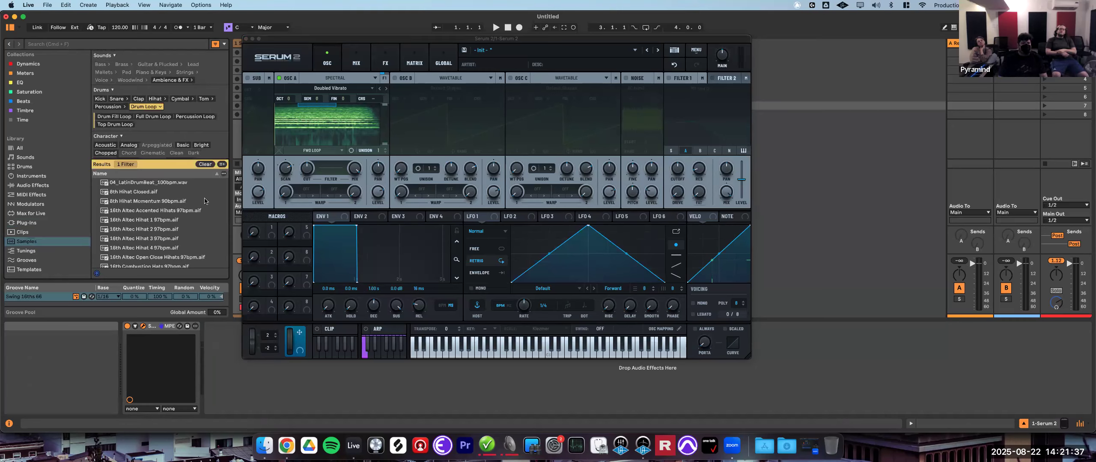
{"action": "left_click", "coordinate": [147, 186]}
{"action": "left_click_drag", "start_coordinate": [242, 167], "coordinate": [307, 131]}
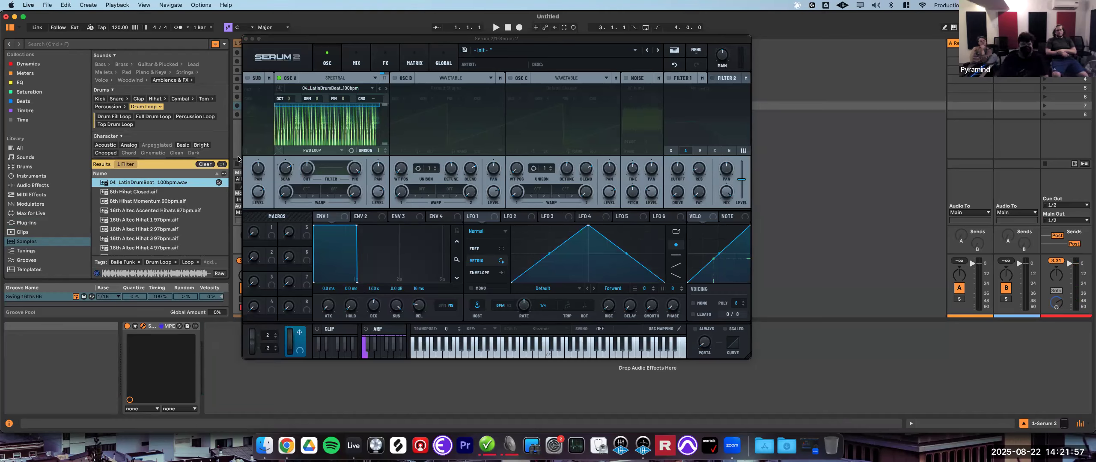
- Load the factory Bowed sample Doubled Vibrato into oscillator A
{"action": "left_click", "coordinate": [341, 88]}
{"action": "mouse_move", "coordinate": [359, 102]}
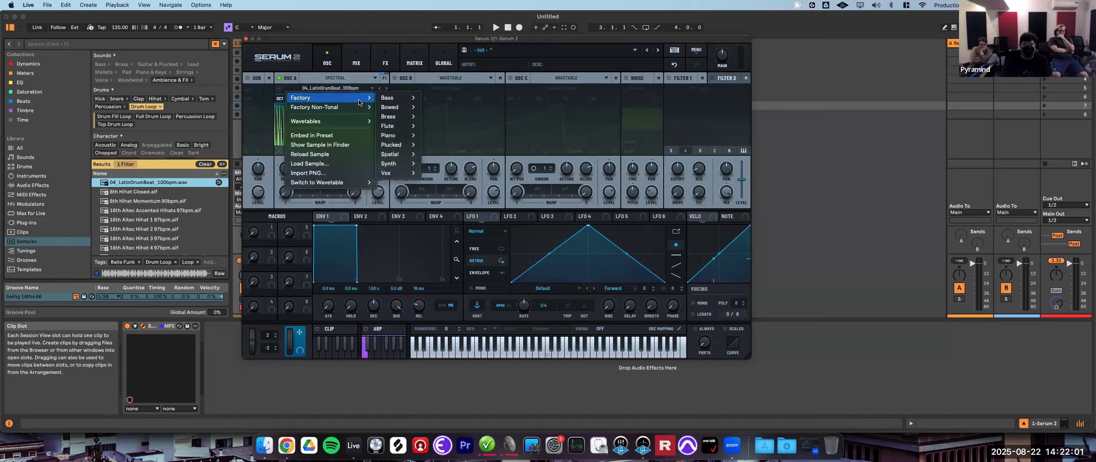
{"action": "mouse_move", "coordinate": [407, 115]}
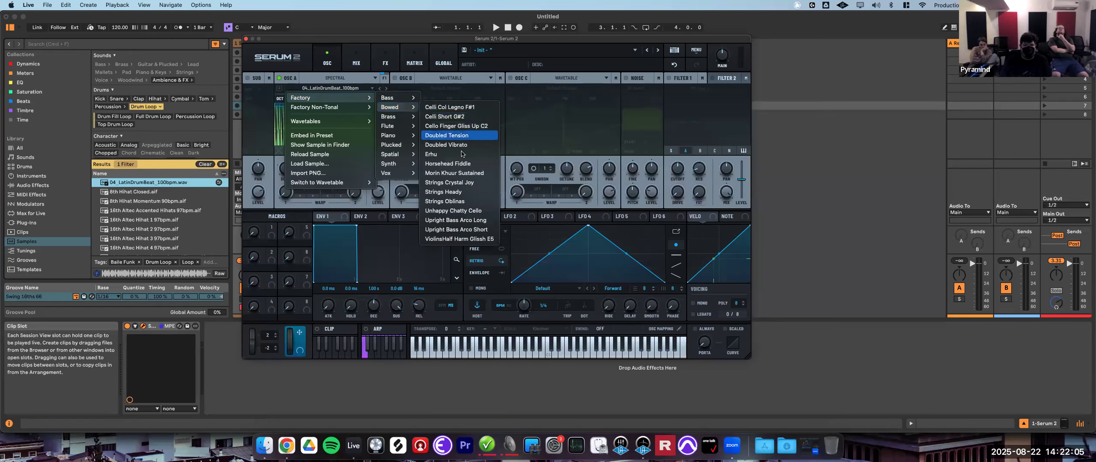
{"action": "left_click", "coordinate": [446, 145]}
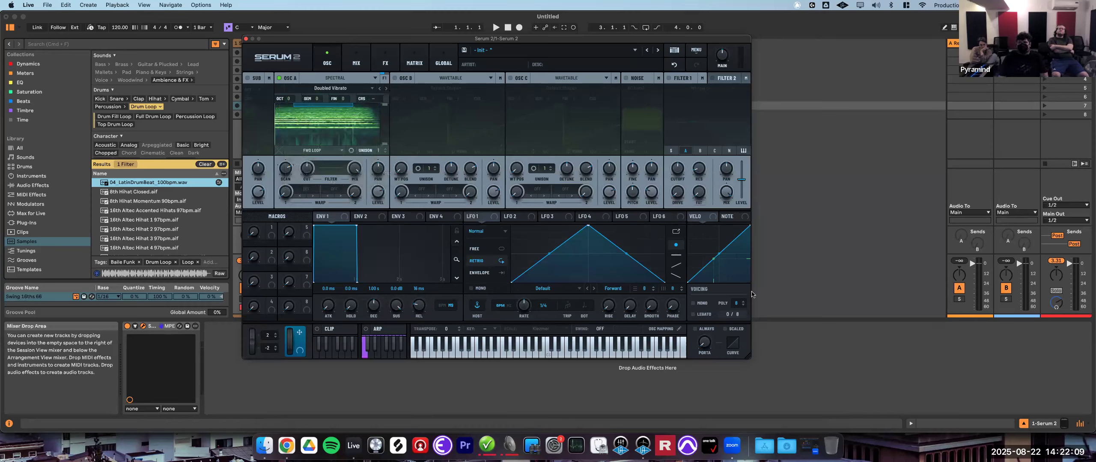
- Add a Limiter from the Dynamics audio effects to the Main track and set its mode to True Peak
{"action": "left_click", "coordinate": [1071, 268]}
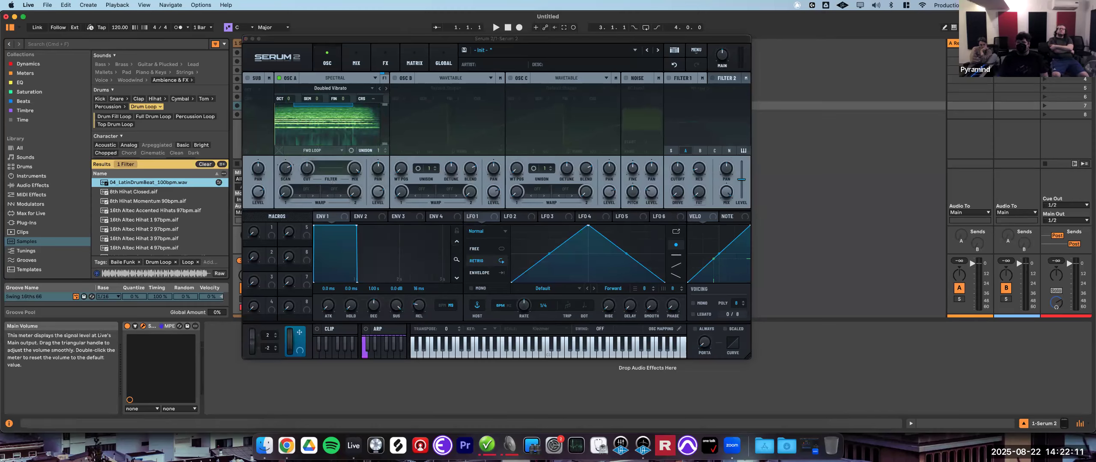
{"action": "left_click", "coordinate": [45, 177]}
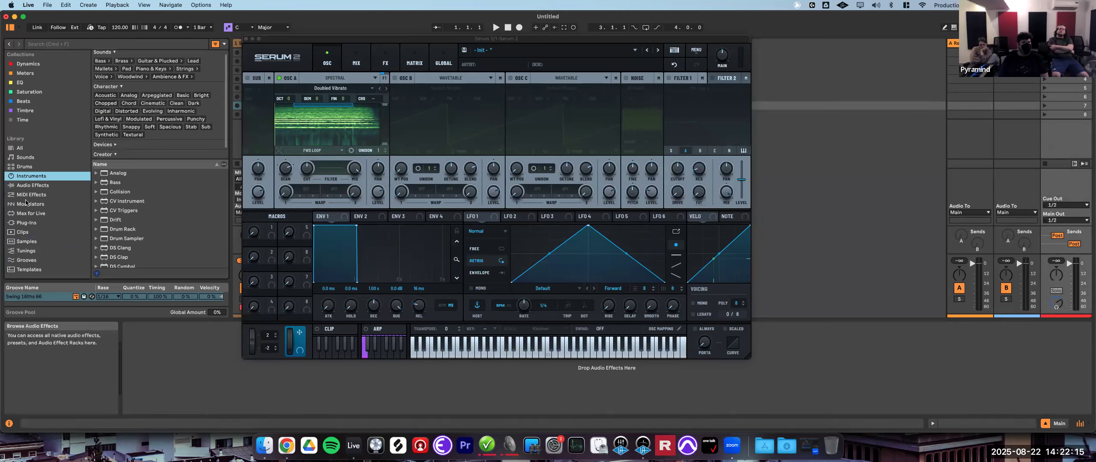
{"action": "left_click", "coordinate": [32, 185]}
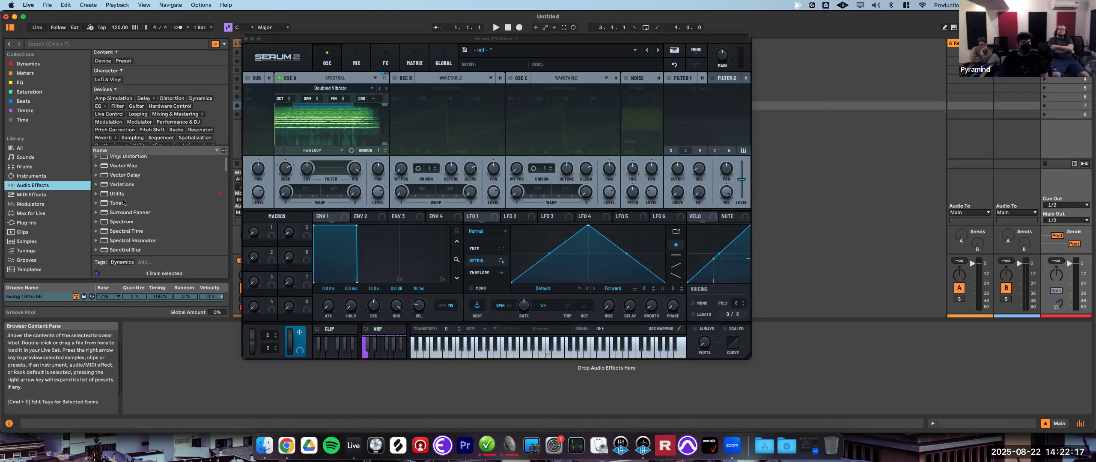
{"action": "left_click", "coordinate": [202, 99]}
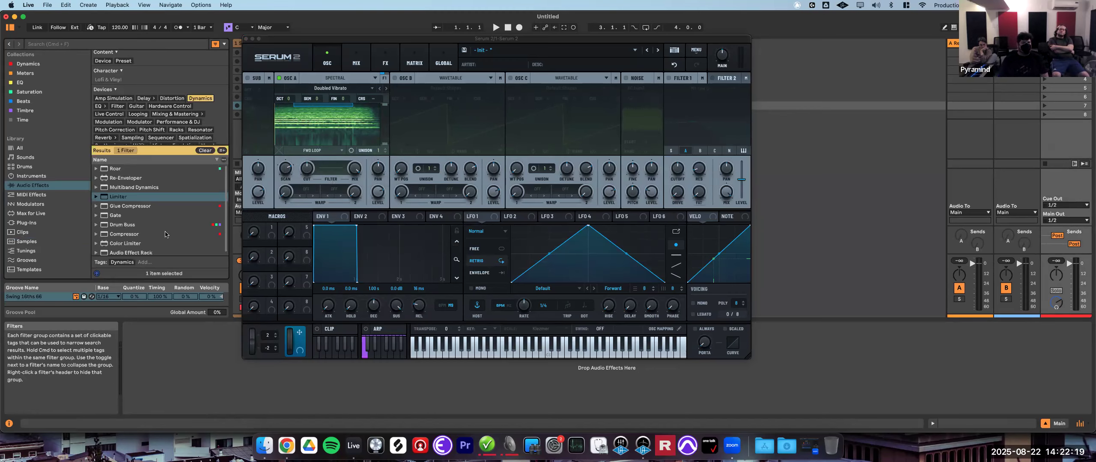
{"action": "double_click", "coordinate": [115, 197]}
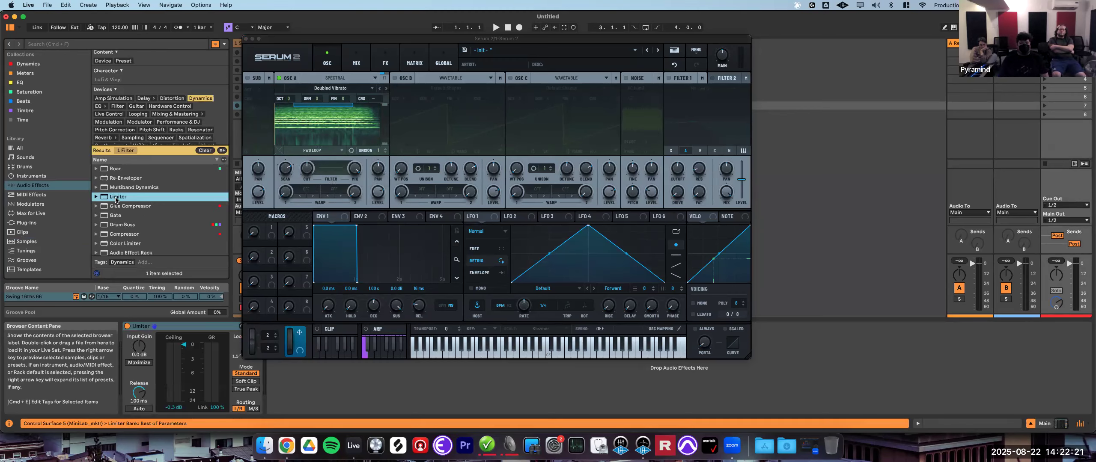
{"action": "left_click", "coordinate": [238, 390]}
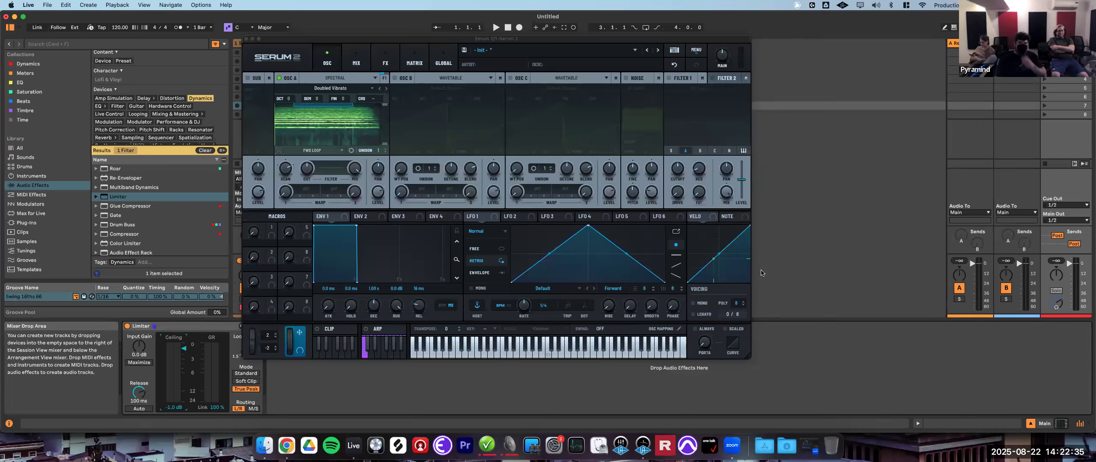
- Set oscillator A's warp to Spectral Detune +/- and raise the warp amount
{"action": "left_click", "coordinate": [391, 201]}
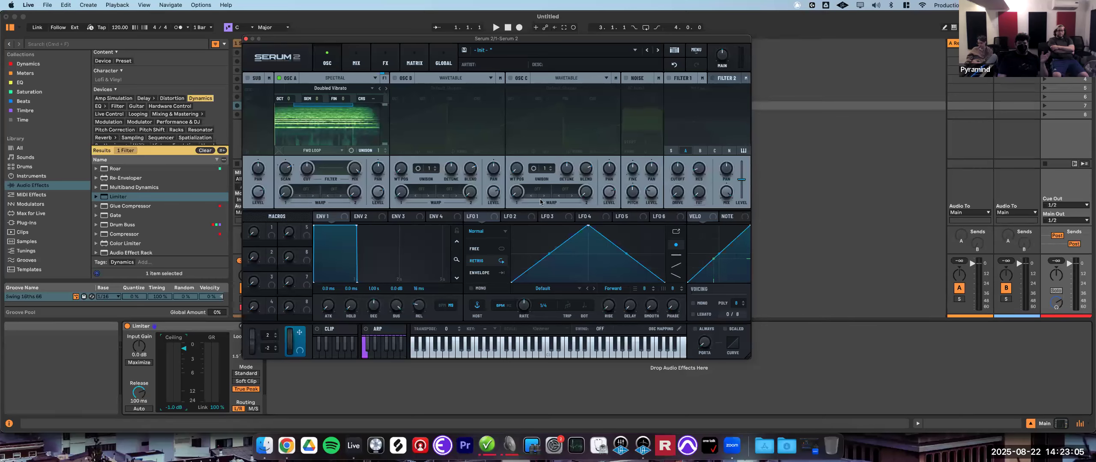
{"action": "left_click", "coordinate": [299, 191]}
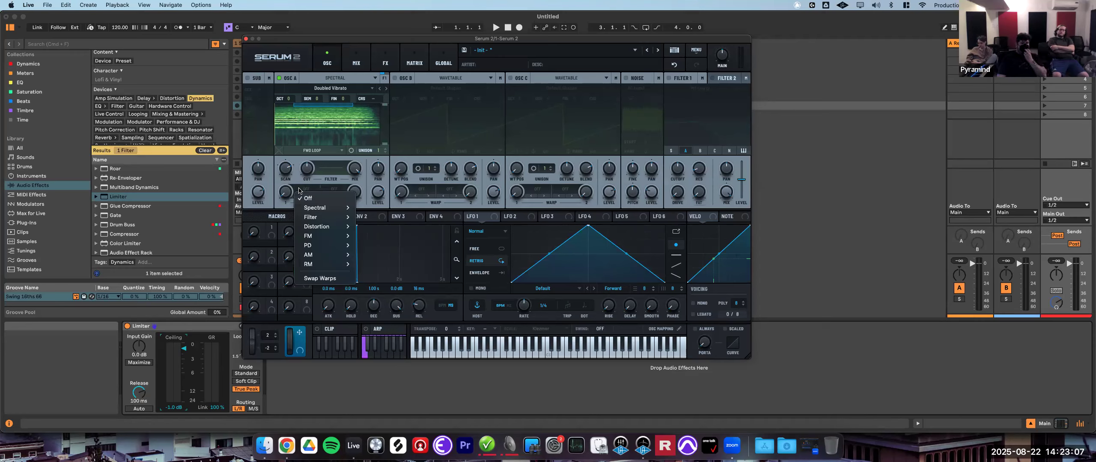
{"action": "mouse_move", "coordinate": [342, 207]}
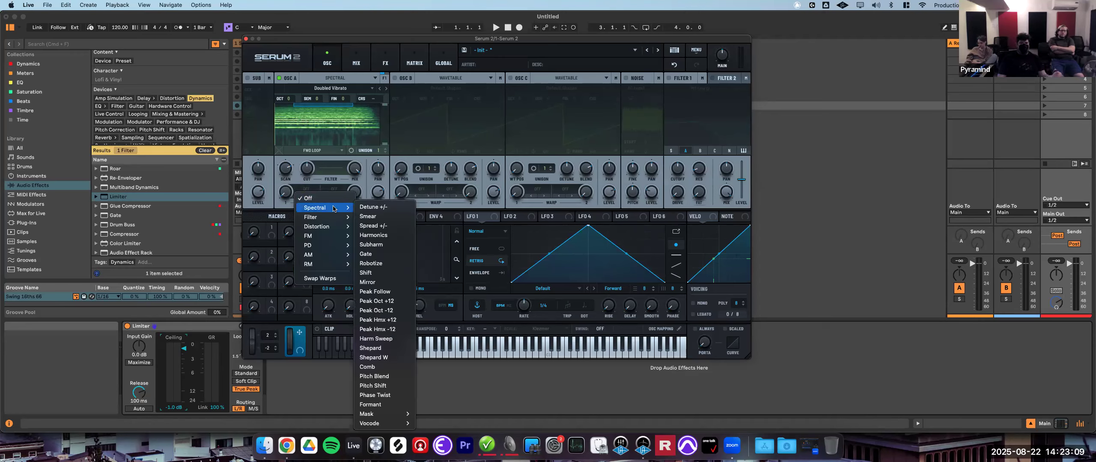
{"action": "left_click", "coordinate": [389, 208]}
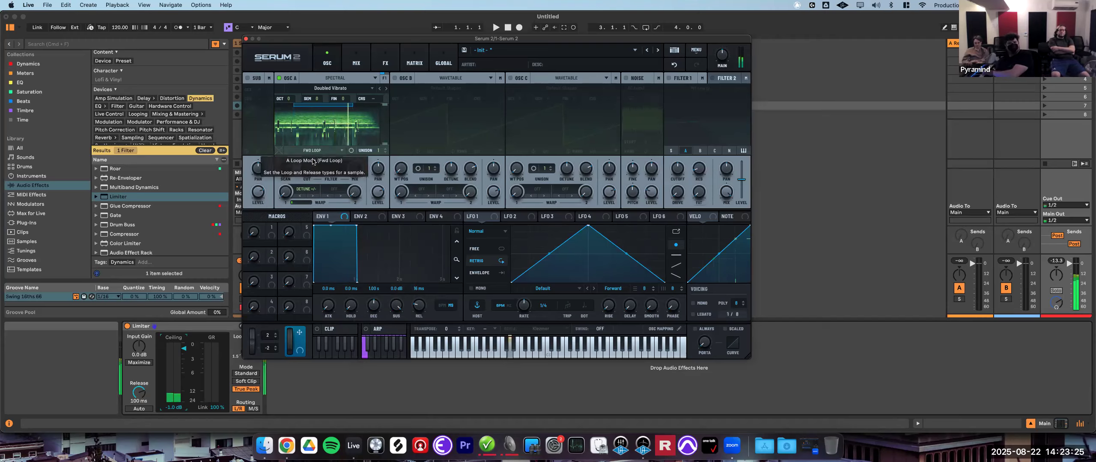
{"action": "left_click_drag", "start_coordinate": [285, 195], "coordinate": [372, 156]}
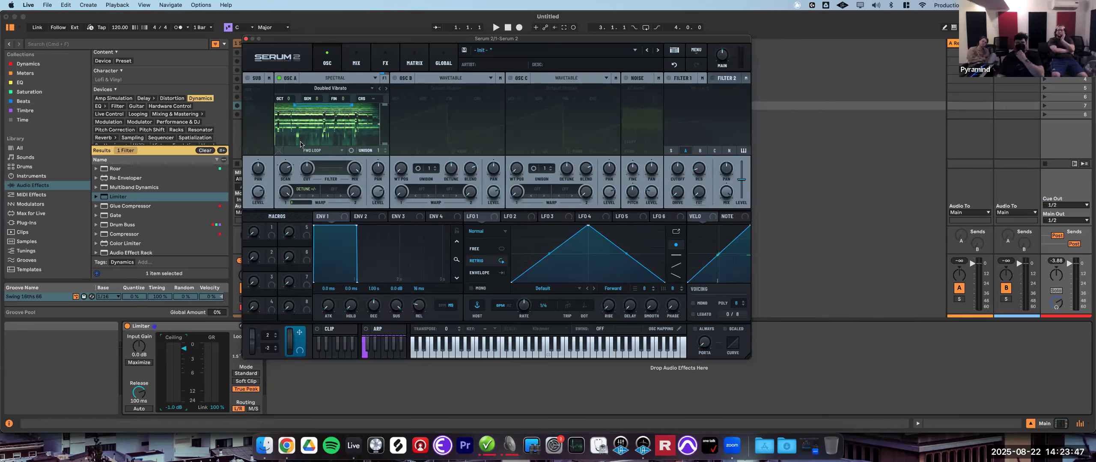
- Switch oscillator A's warp to Spectral Spread +/- and adjust its amount
{"action": "left_click", "coordinate": [311, 189]}
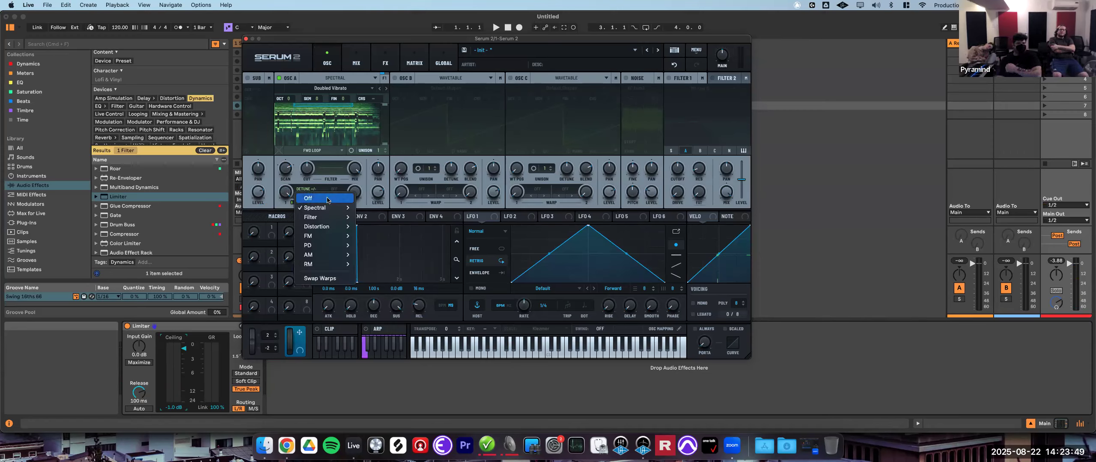
{"action": "mouse_move", "coordinate": [329, 208]}
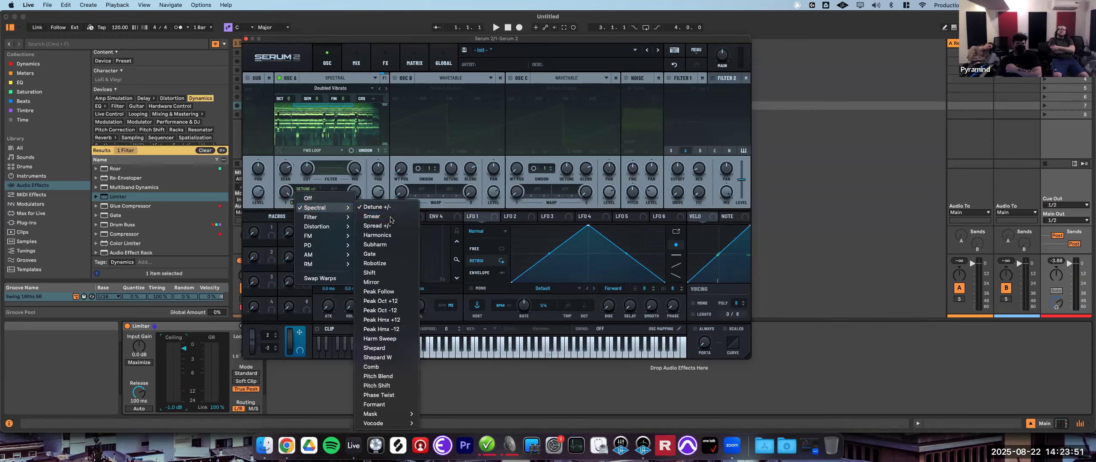
{"action": "left_click", "coordinate": [376, 217]}
{"action": "mouse_move", "coordinate": [314, 200]}
{"action": "left_mouse_down"}
{"action": "mouse_move", "coordinate": [283, 216]}
{"action": "mouse_move", "coordinate": [294, 300]}
{"action": "mouse_move", "coordinate": [311, 240]}
{"action": "mouse_move", "coordinate": [312, 249]}
{"action": "left_mouse_up"}
{"action": "left_click", "coordinate": [312, 196]}
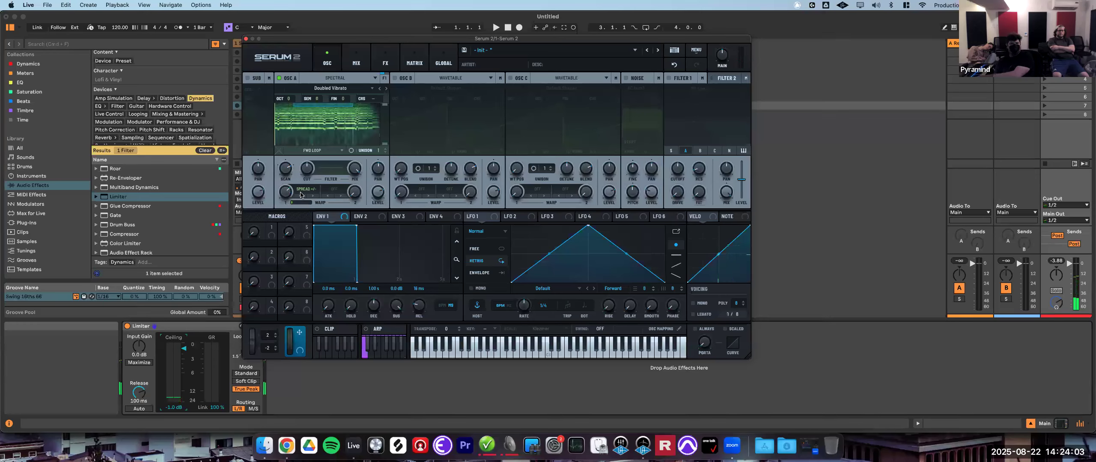
{"action": "left_click_drag", "start_coordinate": [283, 196], "coordinate": [275, 289]}
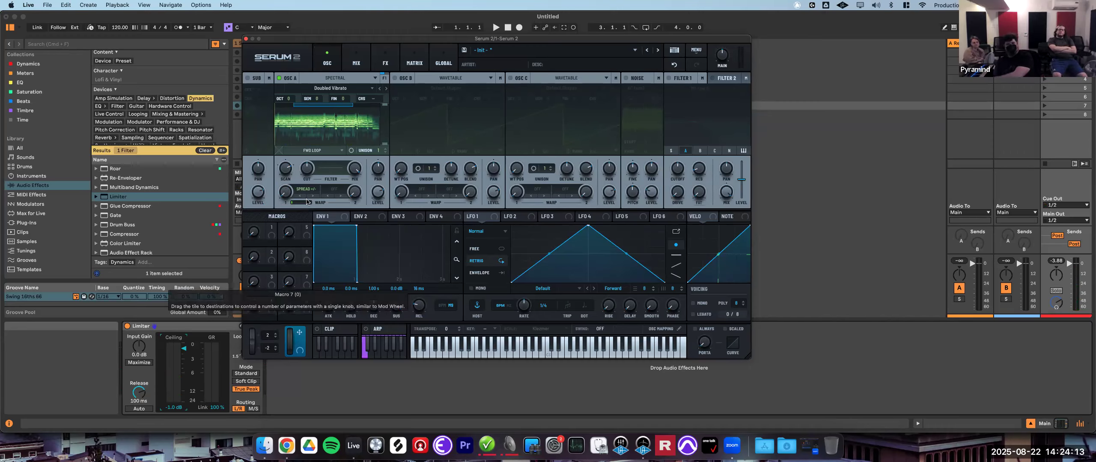
{"action": "left_click_drag", "start_coordinate": [286, 193], "coordinate": [325, 161]}
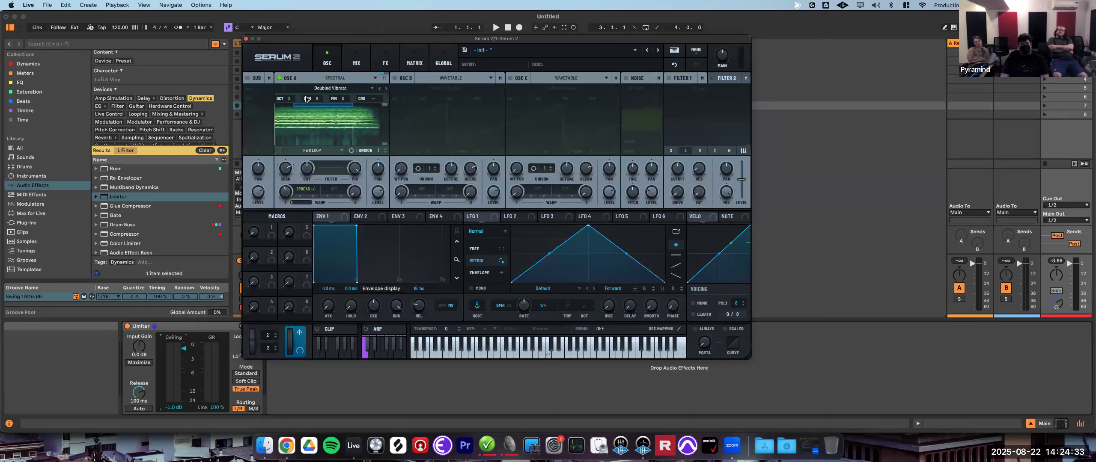
- Shape envelope 2 to about 275 ms attack and 787 ms decay
{"action": "left_click_drag", "start_coordinate": [280, 38], "coordinate": [467, 30]}
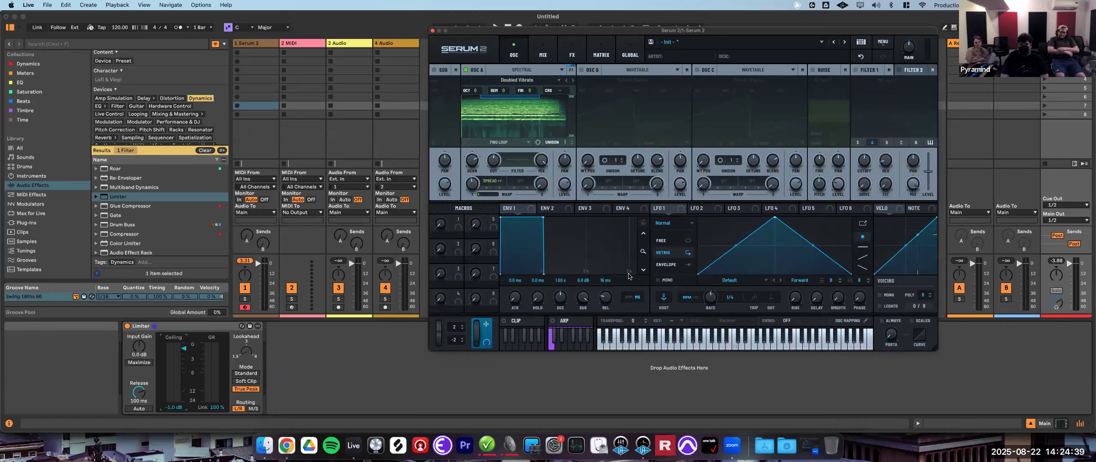
{"action": "left_click", "coordinate": [552, 209]}
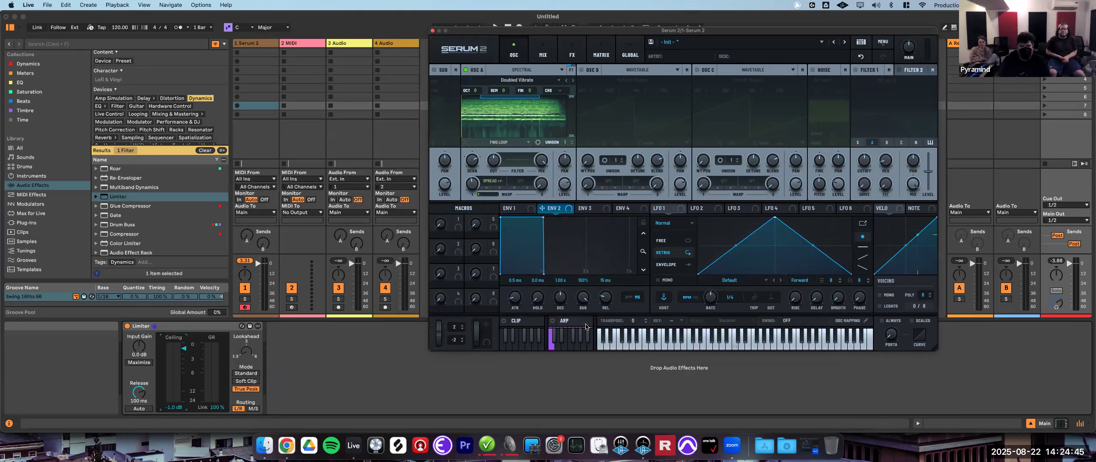
{"action": "left_click_drag", "start_coordinate": [563, 300], "coordinate": [579, 367]}
{"action": "left_click_drag", "start_coordinate": [560, 298], "coordinate": [559, 303]}
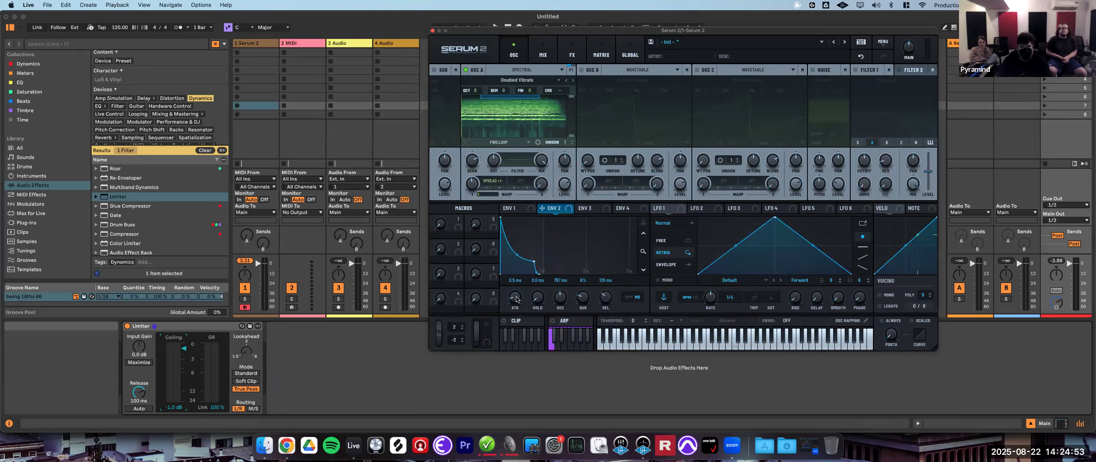
{"action": "left_click_drag", "start_coordinate": [520, 292], "coordinate": [527, 285]}
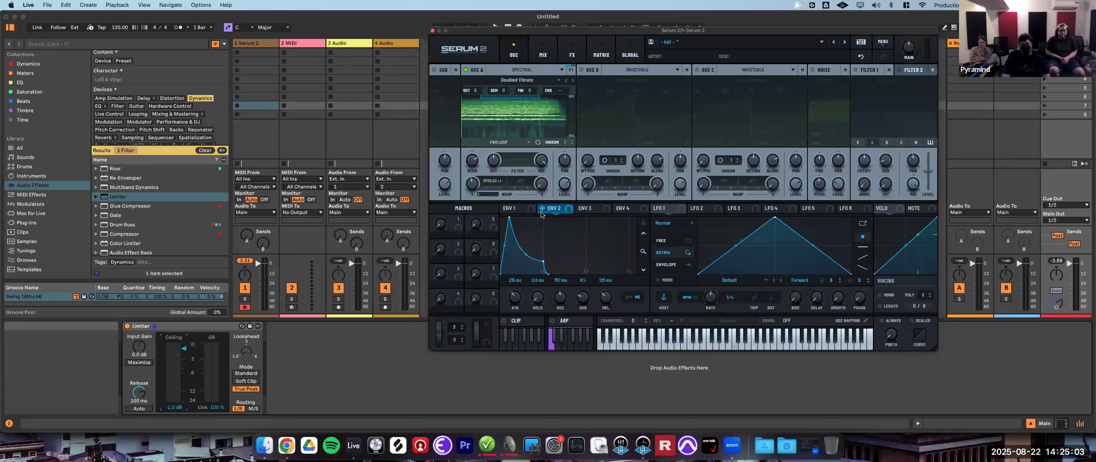
{"action": "left_click_drag", "start_coordinate": [541, 209], "coordinate": [472, 207]}
- Export the last played note as audio onto audio track 4
{"action": "mouse_move", "coordinate": [467, 175]}
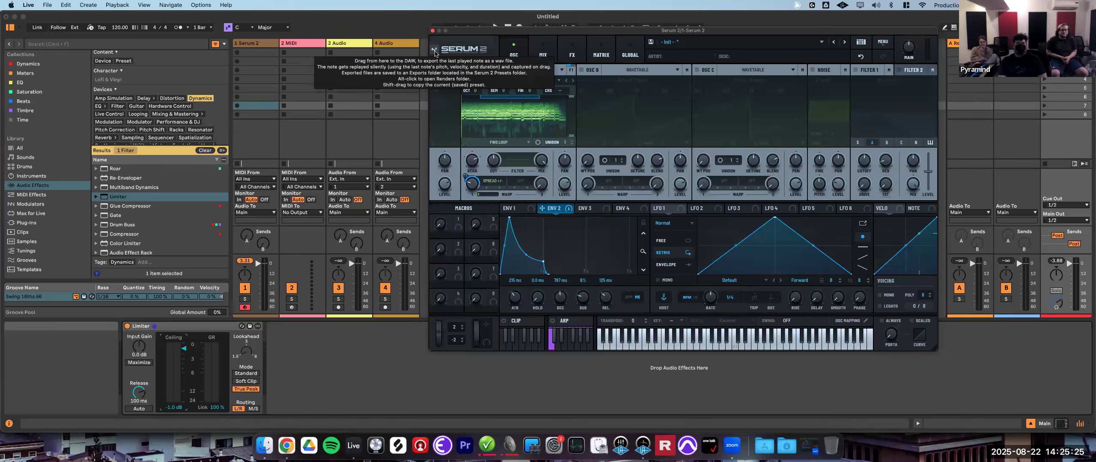
{"action": "left_click_drag", "start_coordinate": [435, 53], "coordinate": [395, 54]}
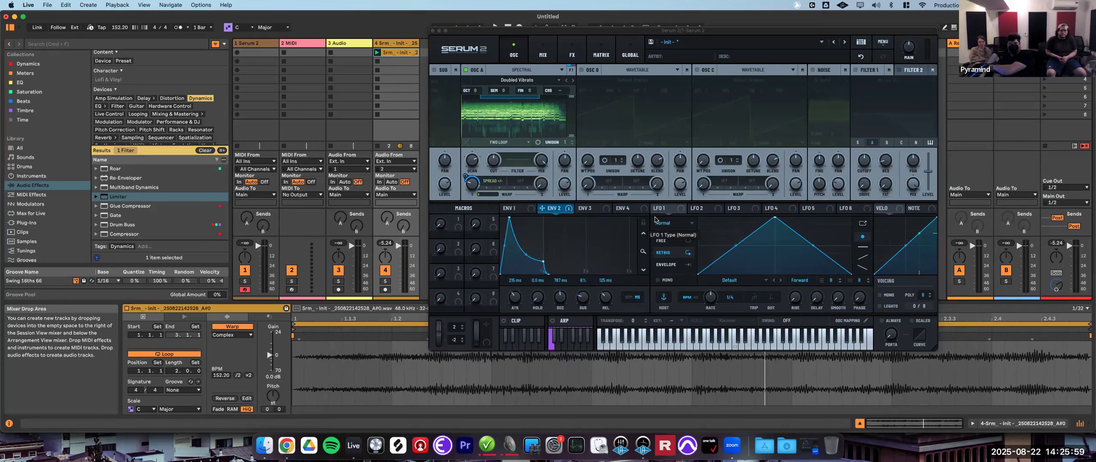
- Lengthen envelope 2's decay and release, then export the last played note again as audio onto audio track 4
{"action": "left_click_drag", "start_coordinate": [515, 297], "coordinate": [612, 294]}
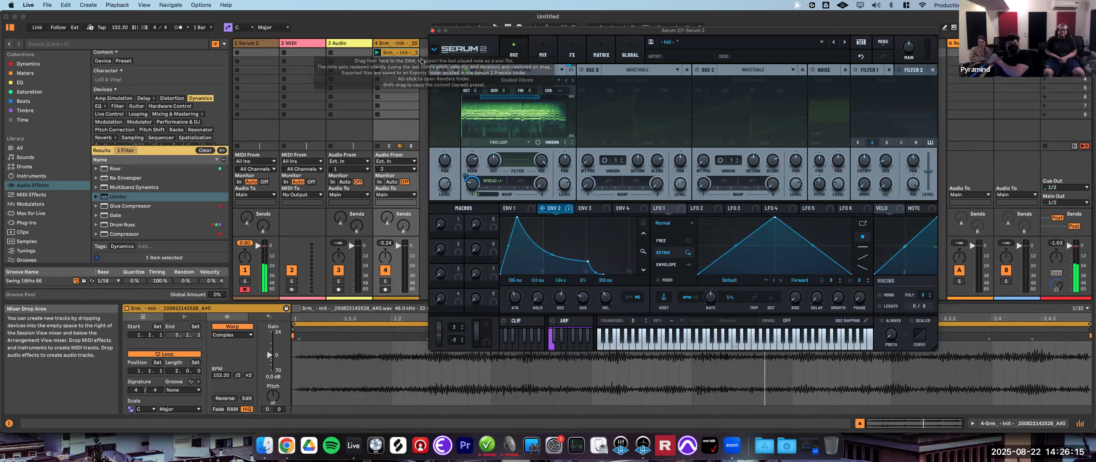
{"action": "left_click_drag", "start_coordinate": [434, 48], "coordinate": [396, 70]}
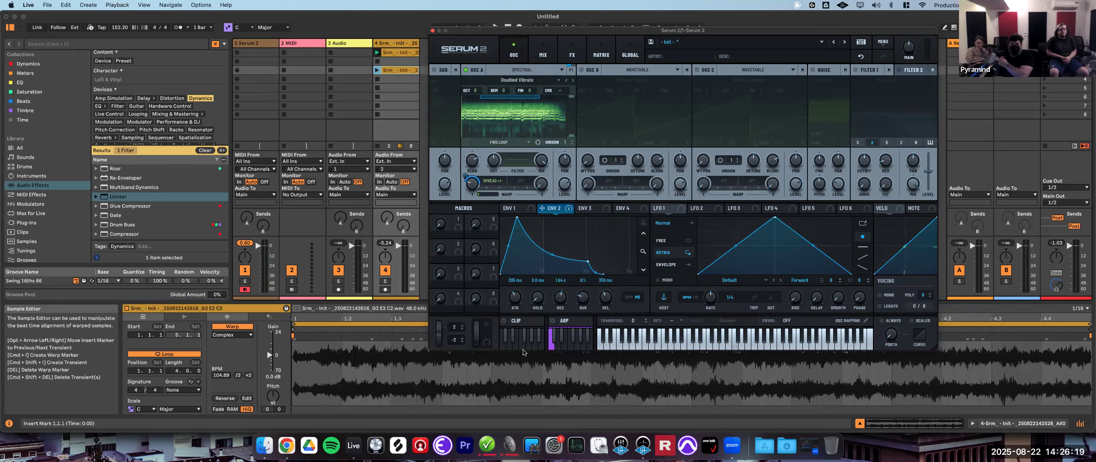
- Delete both exported audio clips from audio track 4
{"action": "left_click", "coordinate": [377, 71]}
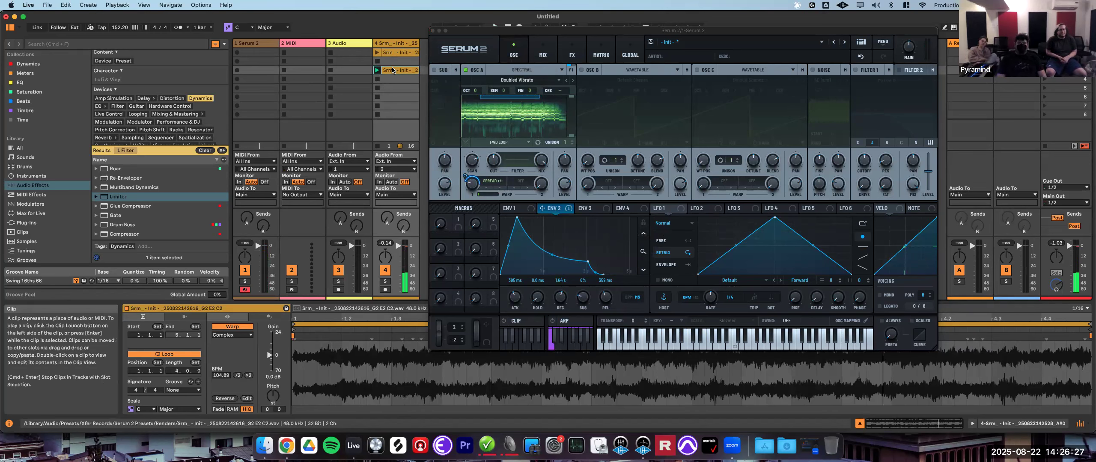
{"action": "key", "text": "Delete"}
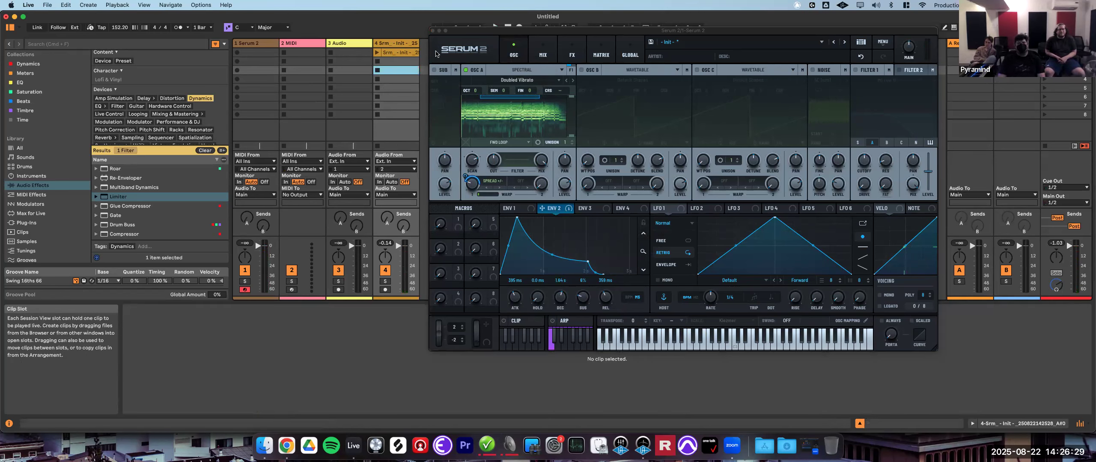
{"action": "left_click", "coordinate": [388, 53]}
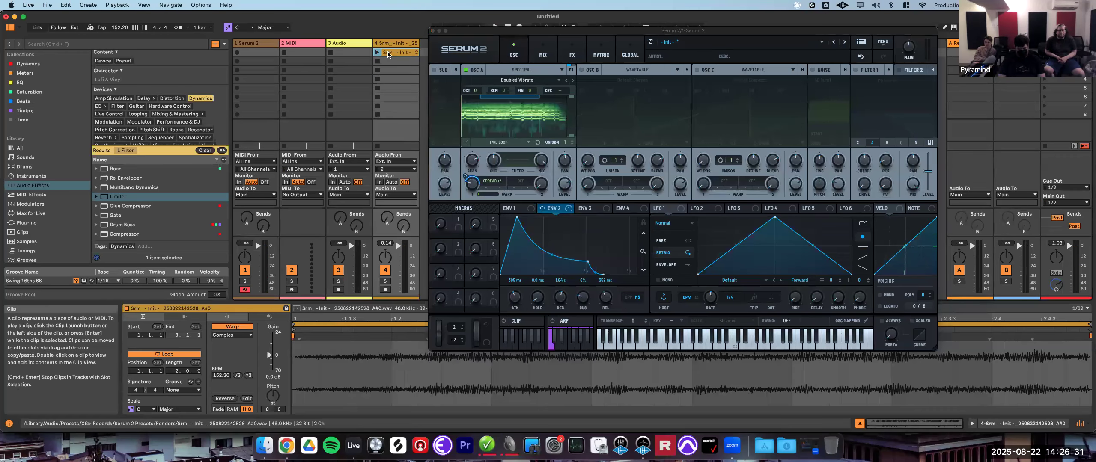
{"action": "key", "text": "Delete"}
- Remove all modulators from oscillator A's warp knob
{"action": "left_click_drag", "start_coordinate": [508, 38], "coordinate": [392, 45]}
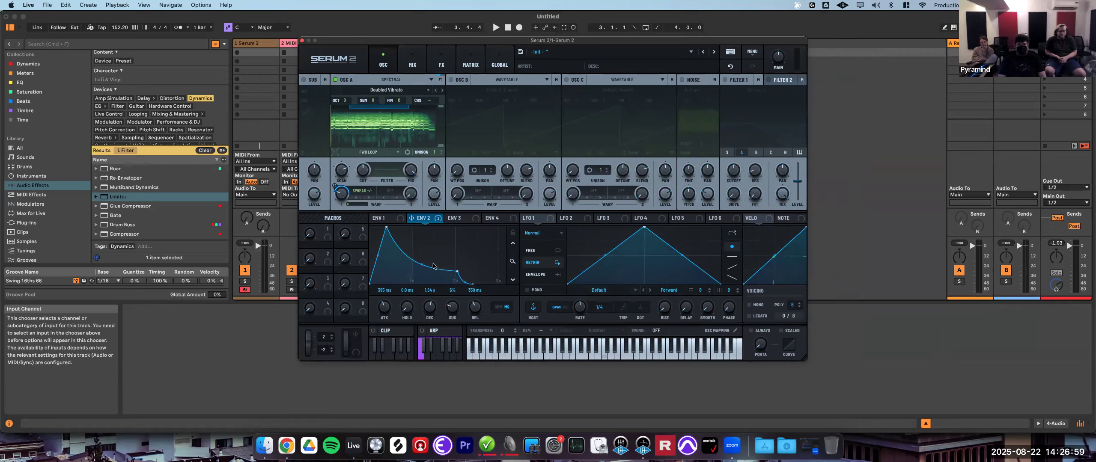
{"action": "right_click", "coordinate": [342, 196]}
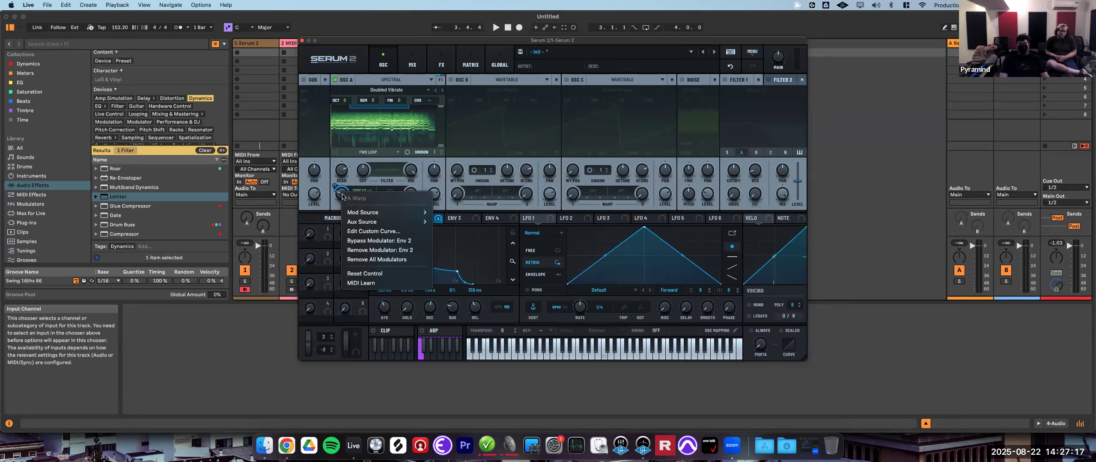
{"action": "left_click", "coordinate": [378, 259]}
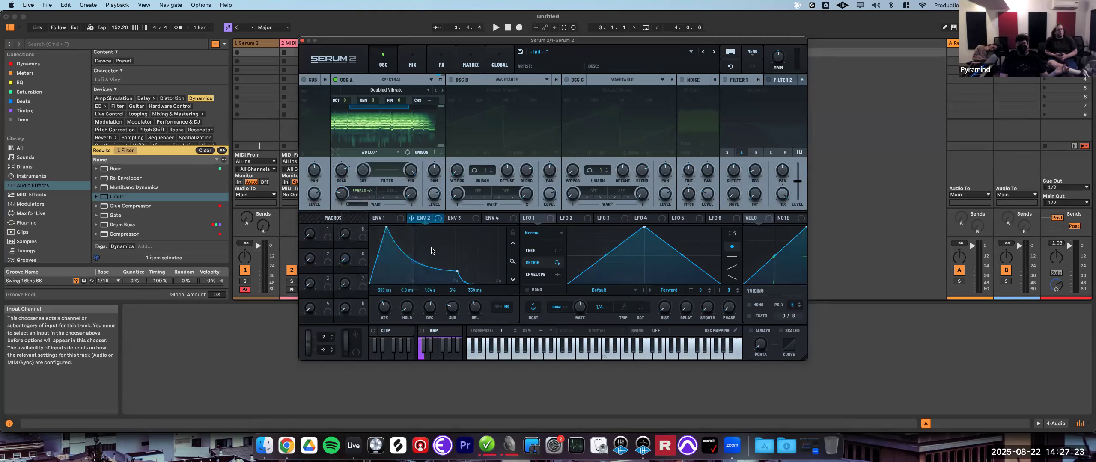
- Switch oscillator A from Spectral to Wavetable mode
{"action": "mouse_move", "coordinate": [345, 185]}
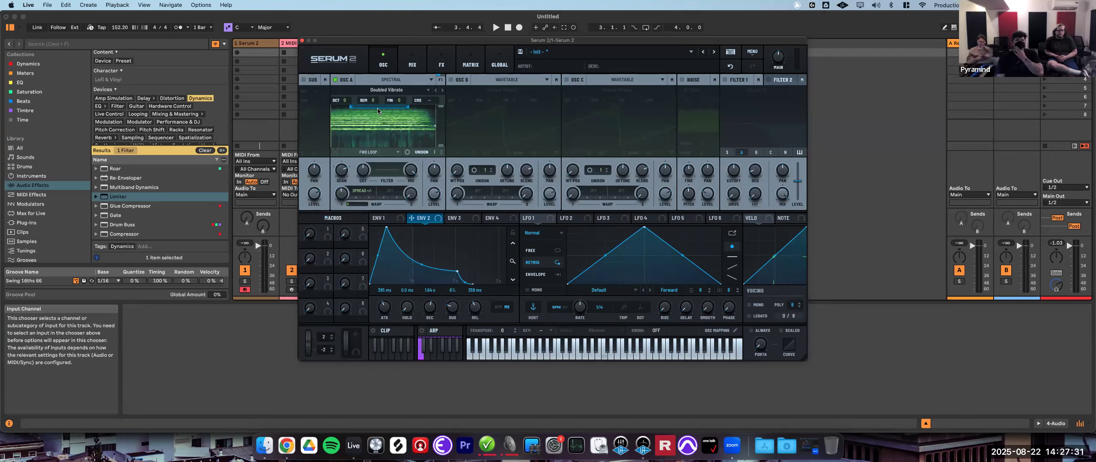
{"action": "left_click", "coordinate": [395, 79]}
{"action": "left_click", "coordinate": [392, 90]}
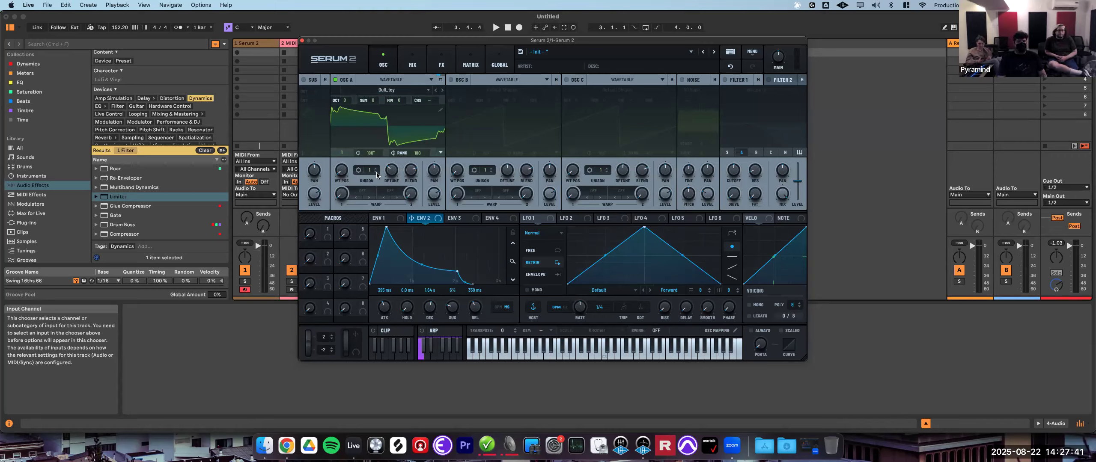
- Adjust oscillator A's octave and switch oscillator B on
{"action": "left_click", "coordinate": [345, 102]}
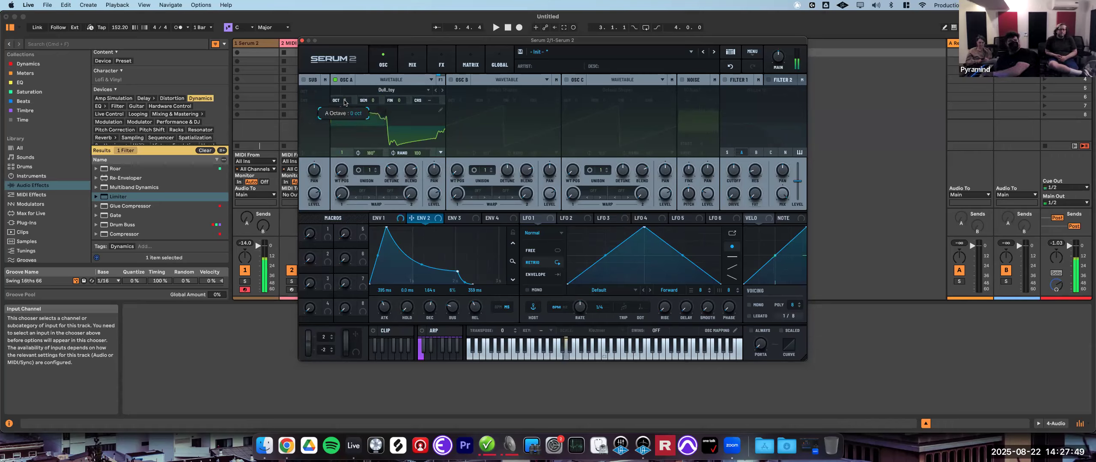
{"action": "mouse_move", "coordinate": [345, 103]}
{"action": "left_mouse_down"}
{"action": "mouse_move", "coordinate": [346, 114]}
{"action": "mouse_move", "coordinate": [346, 91]}
{"action": "left_mouse_up"}
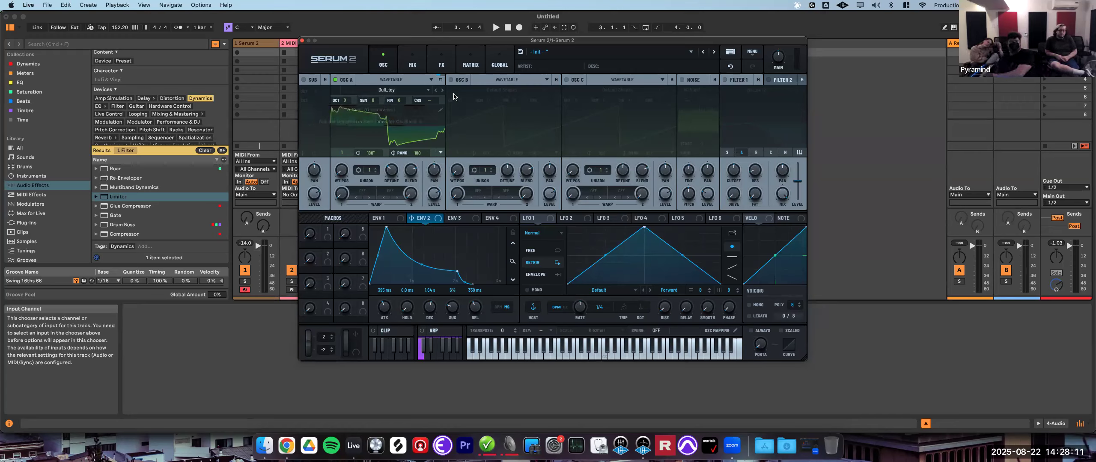
{"action": "left_click", "coordinate": [451, 81]}
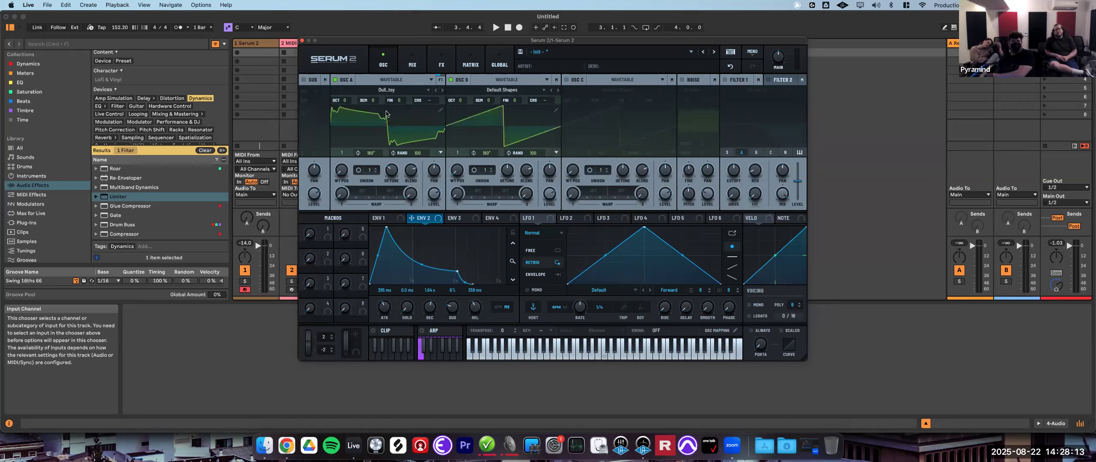
- Set oscillator A's semitone tuning to 0
{"action": "left_click_drag", "start_coordinate": [371, 103], "coordinate": [372, 96]}
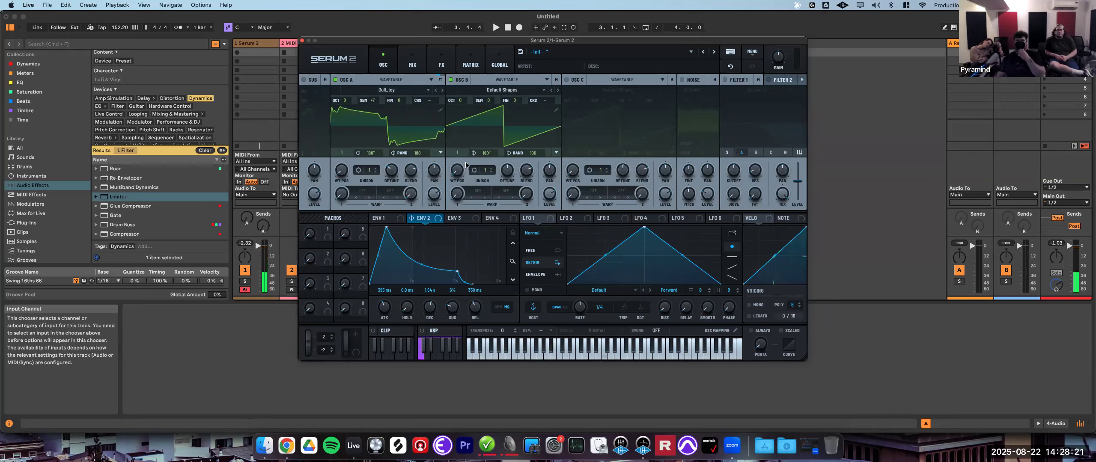
{"action": "double_click", "coordinate": [373, 101]}
{"action": "type", "text": "0"}
{"action": "key", "text": "Return"}
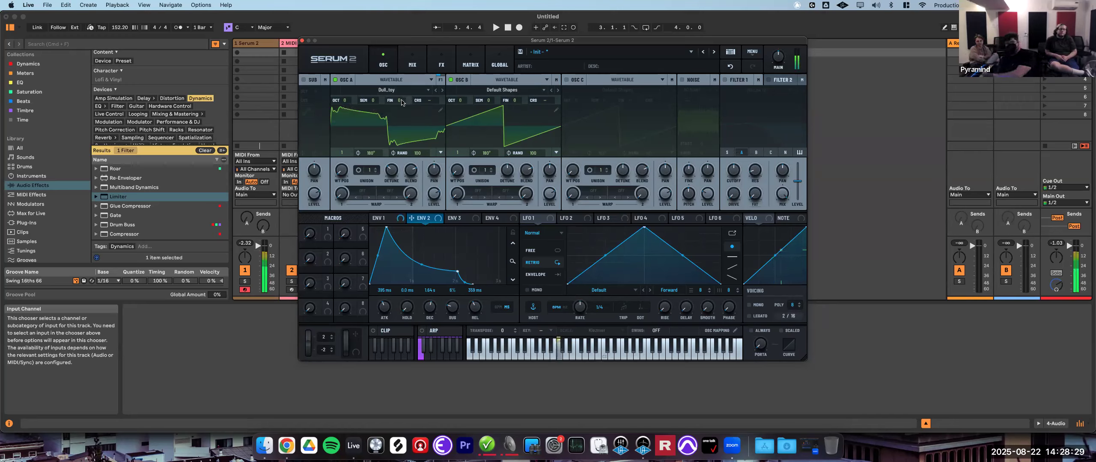
- Set oscillator A's fine tuning to 0 and adjust its coarse pitch
{"action": "left_click_drag", "start_coordinate": [402, 100], "coordinate": [403, 94]}
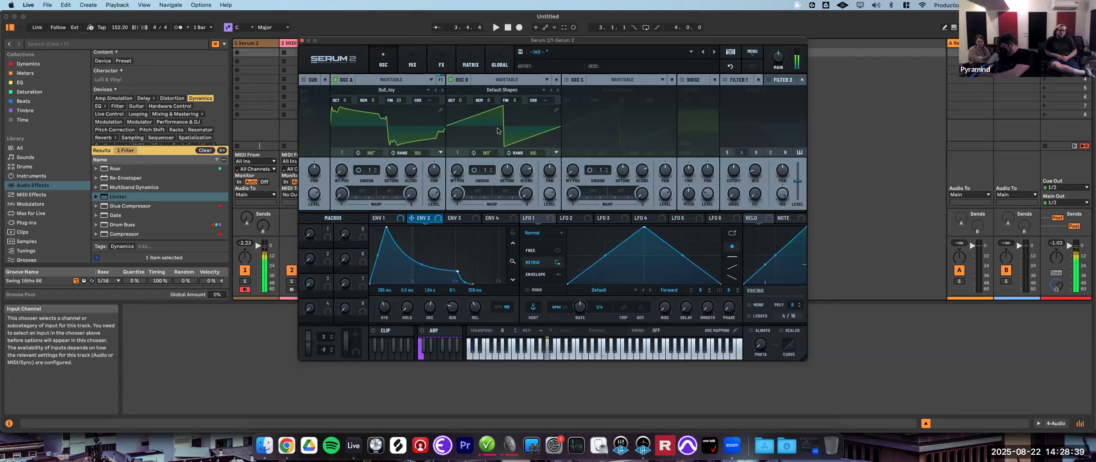
{"action": "double_click", "coordinate": [398, 101]}
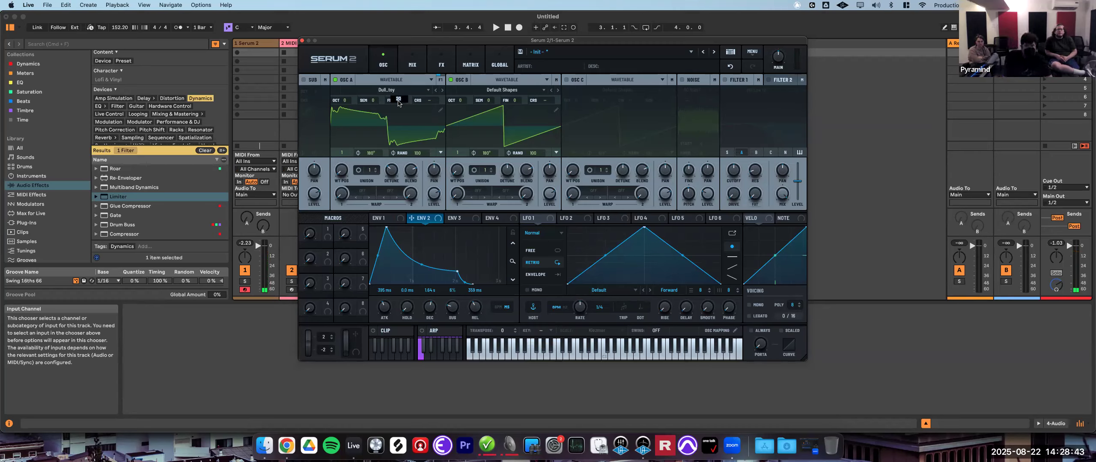
{"action": "type", "text": "0"}
{"action": "key", "text": "Return"}
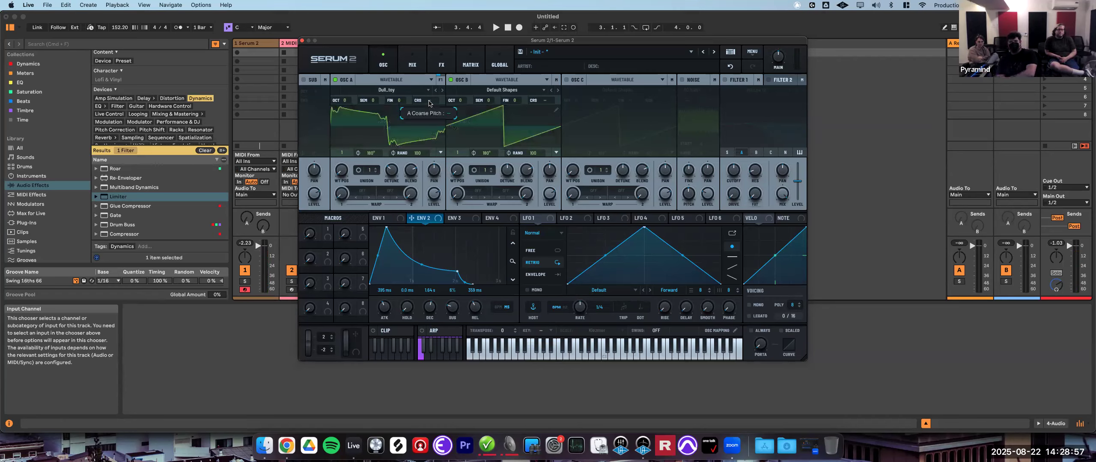
{"action": "left_click_drag", "start_coordinate": [429, 103], "coordinate": [425, 184]}
{"action": "mouse_move", "coordinate": [432, 97]}
{"action": "left_mouse_down"}
{"action": "mouse_move", "coordinate": [435, 46]}
{"action": "mouse_move", "coordinate": [441, 234]}
{"action": "mouse_move", "coordinate": [444, 109]}
{"action": "mouse_move", "coordinate": [426, 103]}
{"action": "left_mouse_up"}
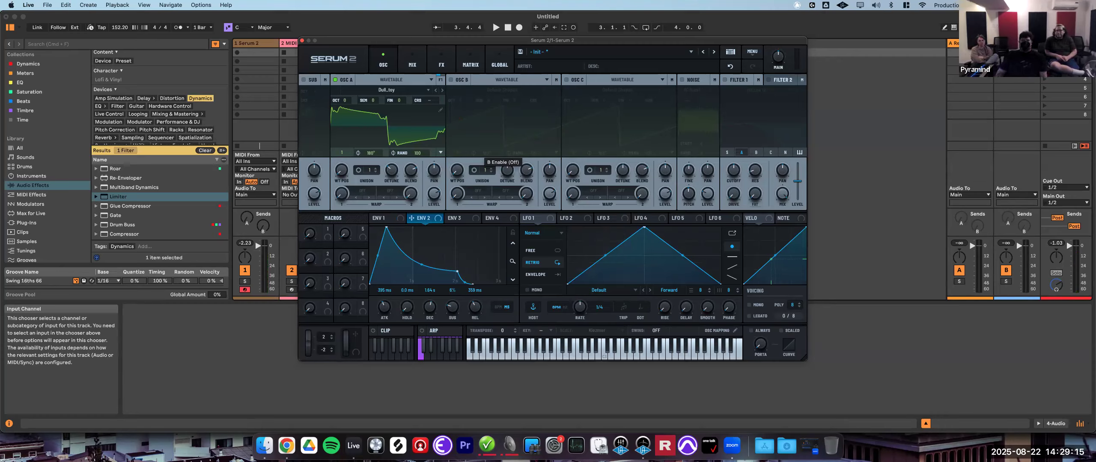
- Try envelope 2 as a modulator on oscillator A's coarse pitch and semitone, removing each assignment
{"action": "left_click_drag", "start_coordinate": [410, 223], "coordinate": [428, 103]}
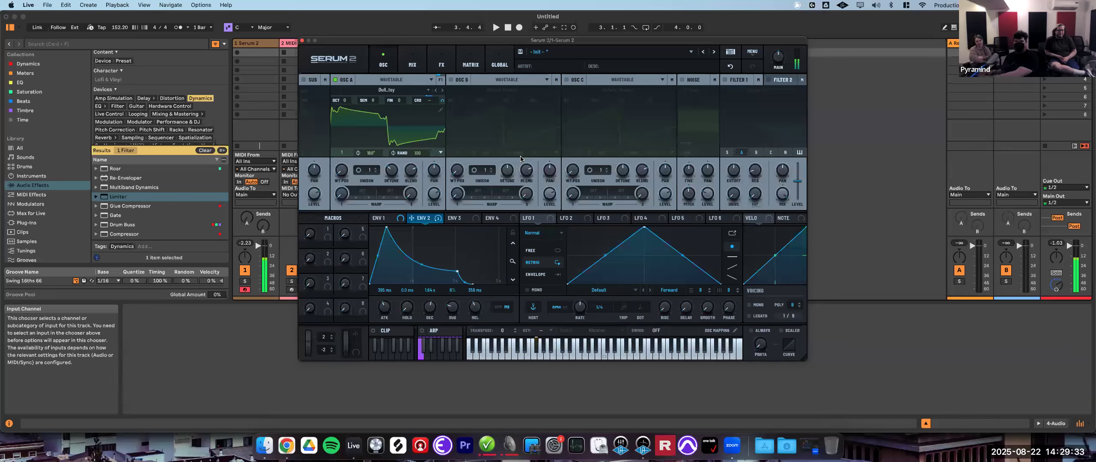
{"action": "right_click", "coordinate": [431, 101]}
{"action": "left_click", "coordinate": [469, 184]}
{"action": "left_click_drag", "start_coordinate": [413, 219], "coordinate": [369, 101]}
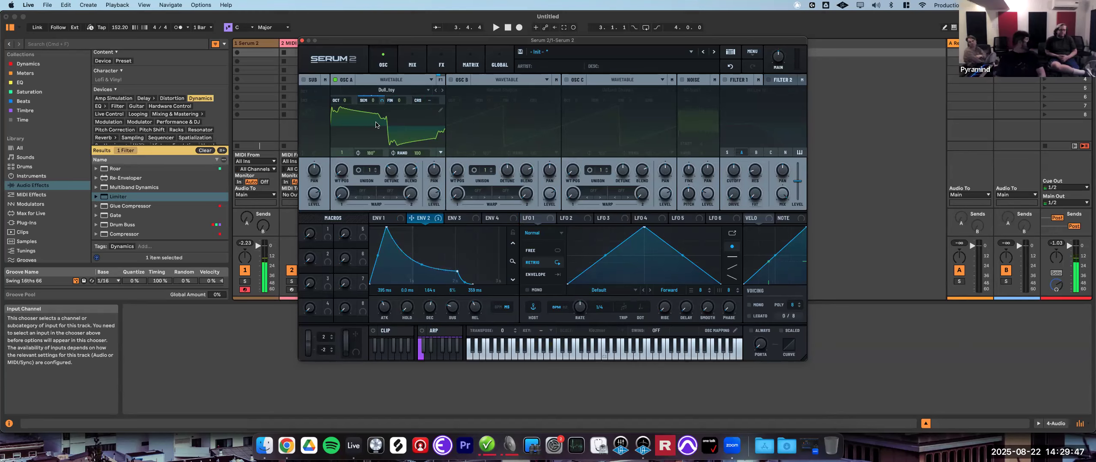
{"action": "right_click", "coordinate": [372, 103]}
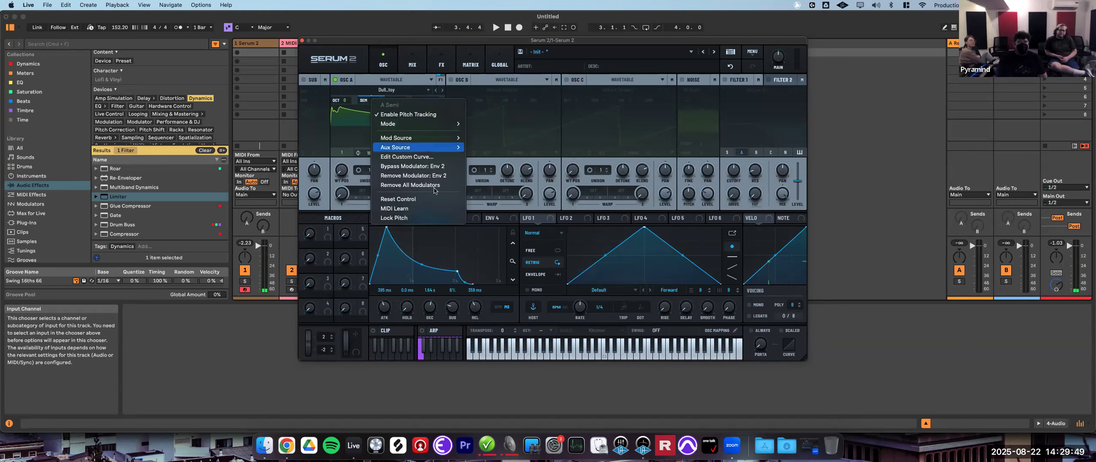
{"action": "left_click", "coordinate": [400, 185]}
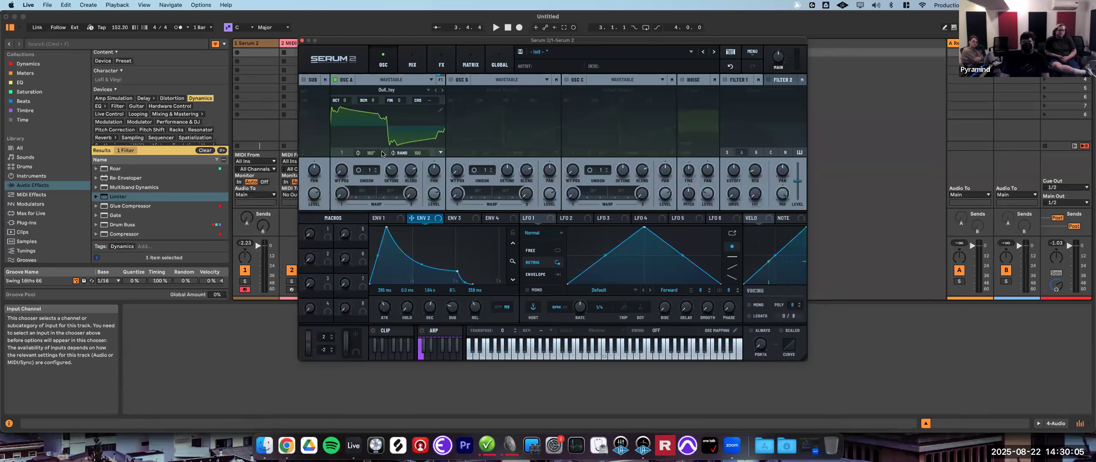
- Raise oscillator A's unison voice count and increase its unison detune
{"action": "left_click", "coordinate": [368, 173]}
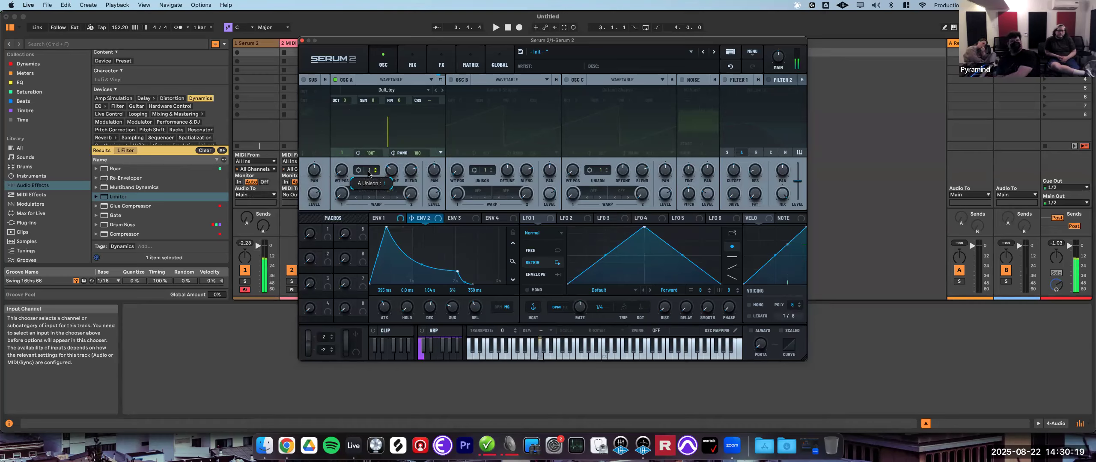
{"action": "scroll", "coordinate": [369, 167], "scroll_direction": "up", "scroll_amount": 1}
{"action": "left_click_drag", "start_coordinate": [369, 163], "coordinate": [365, 42]}
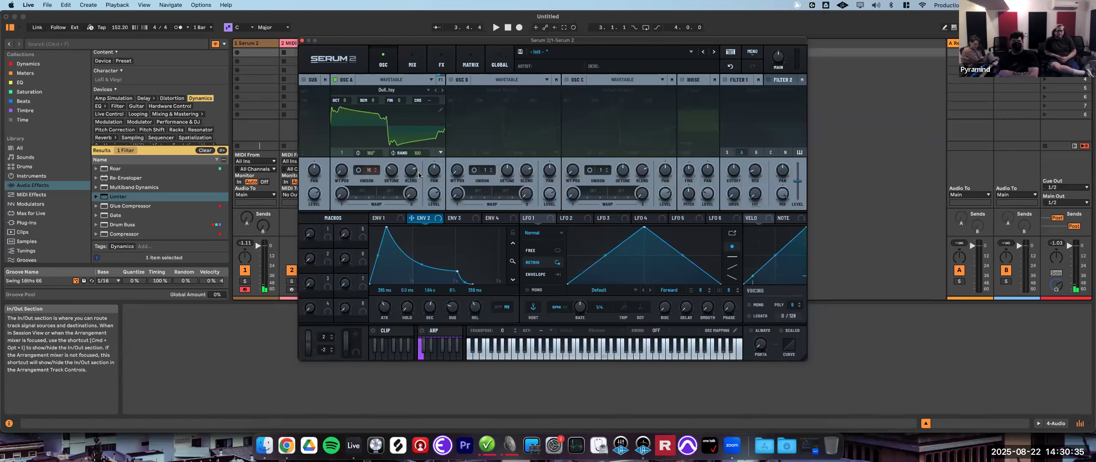
{"action": "left_click", "coordinate": [390, 171]}
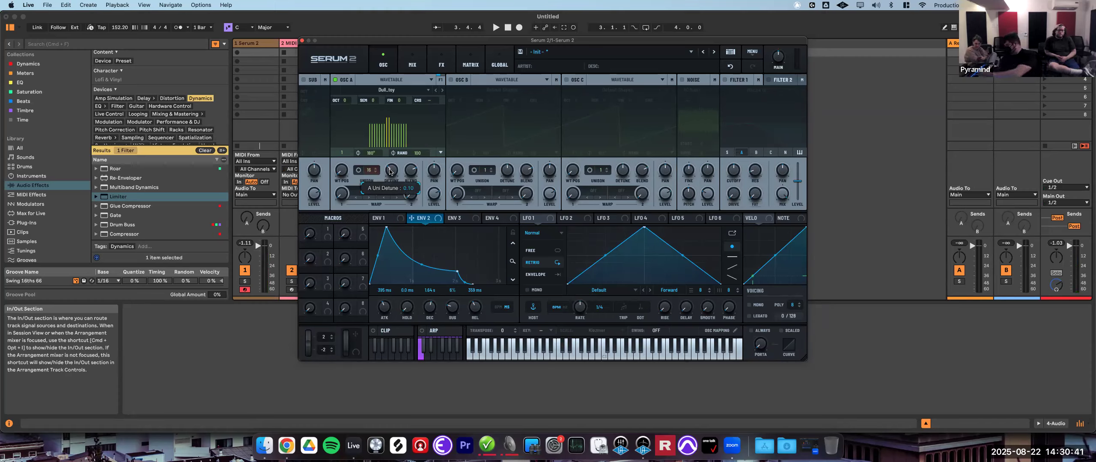
{"action": "left_click_drag", "start_coordinate": [390, 171], "coordinate": [414, 178]}
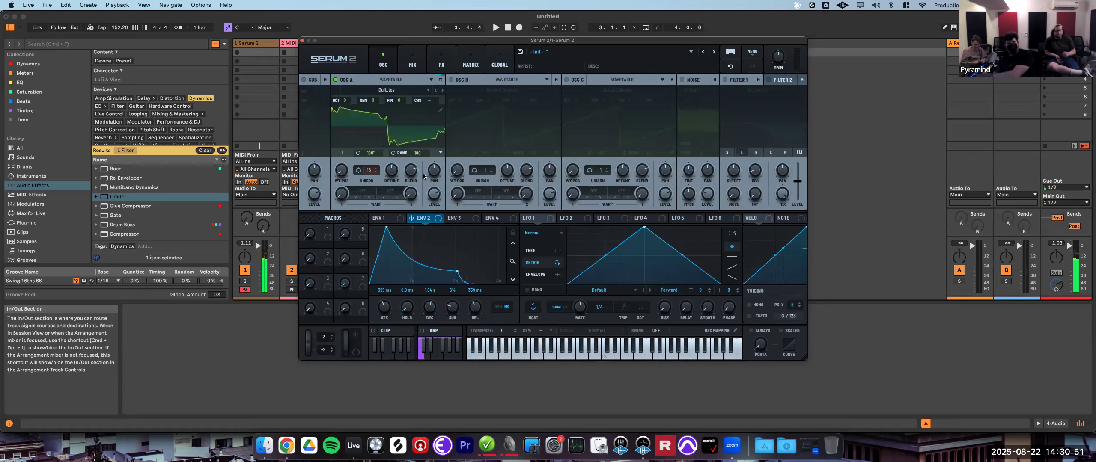
- Sweep oscillator A's unison blend down to 0 and back up
{"action": "left_click", "coordinate": [414, 173]}
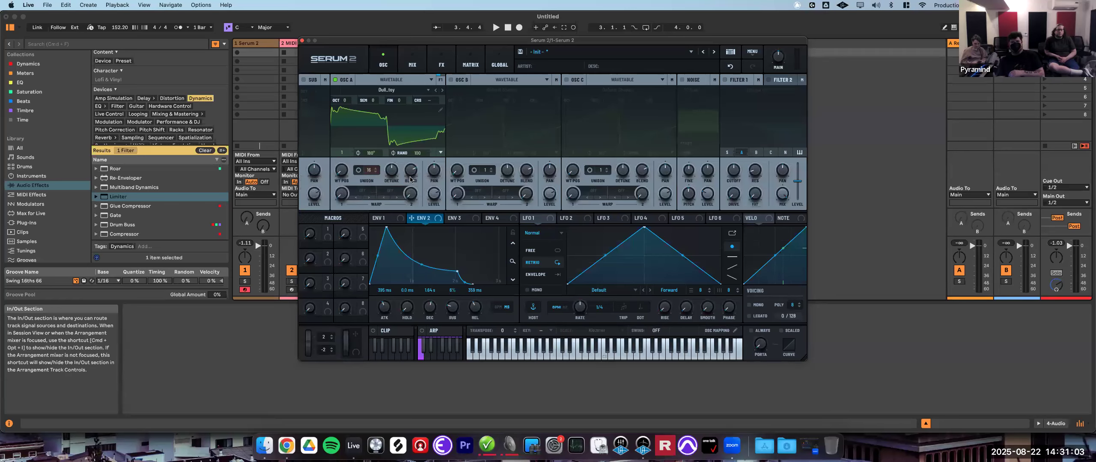
{"action": "mouse_move", "coordinate": [410, 175]}
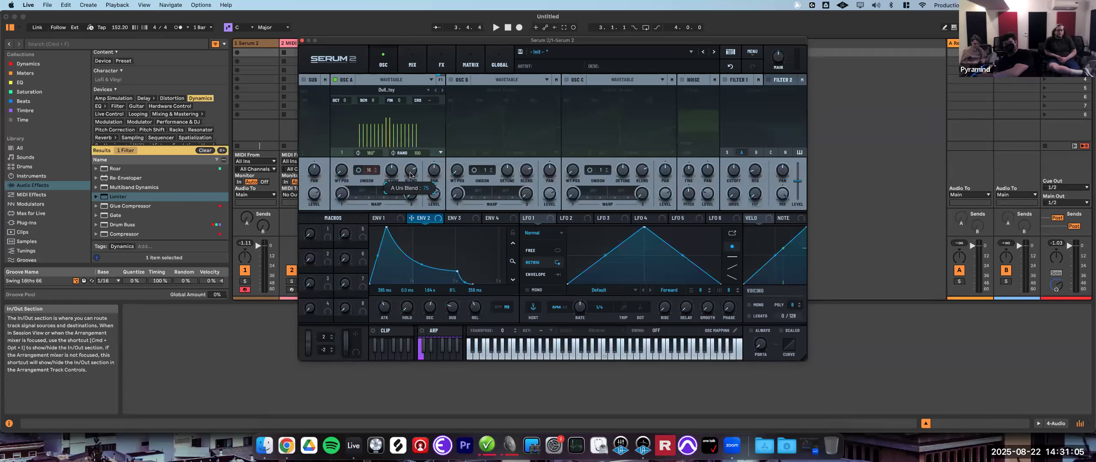
{"action": "left_click_drag", "start_coordinate": [410, 174], "coordinate": [406, 264]}
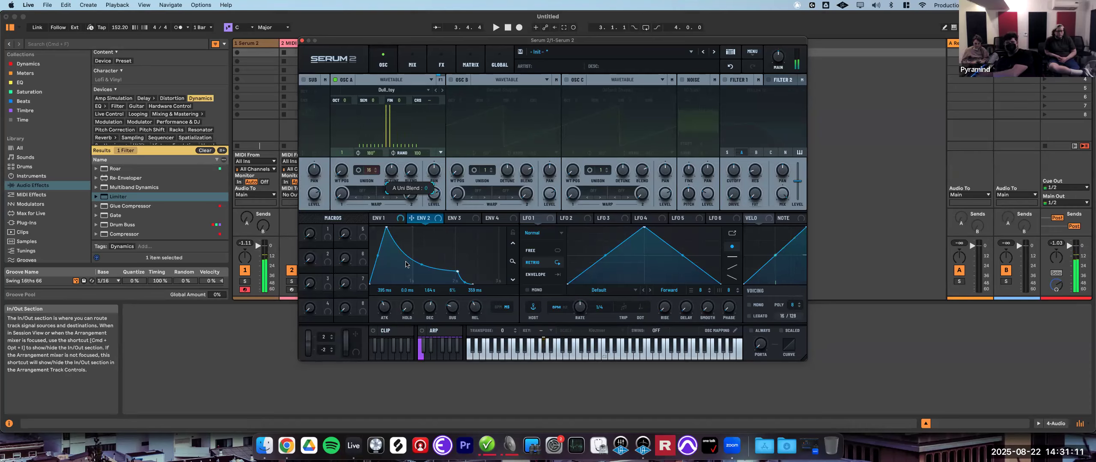
{"action": "left_click_drag", "start_coordinate": [406, 265], "coordinate": [444, 151]}
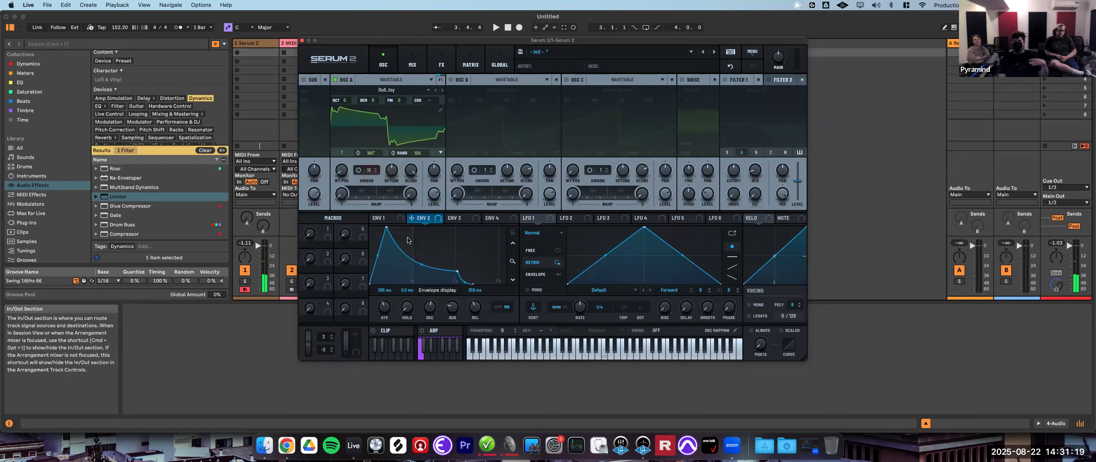
- Change oscillator A's unison voices and sweep the blend between 0 and 100, settling partway
{"action": "left_click", "coordinate": [375, 173]}
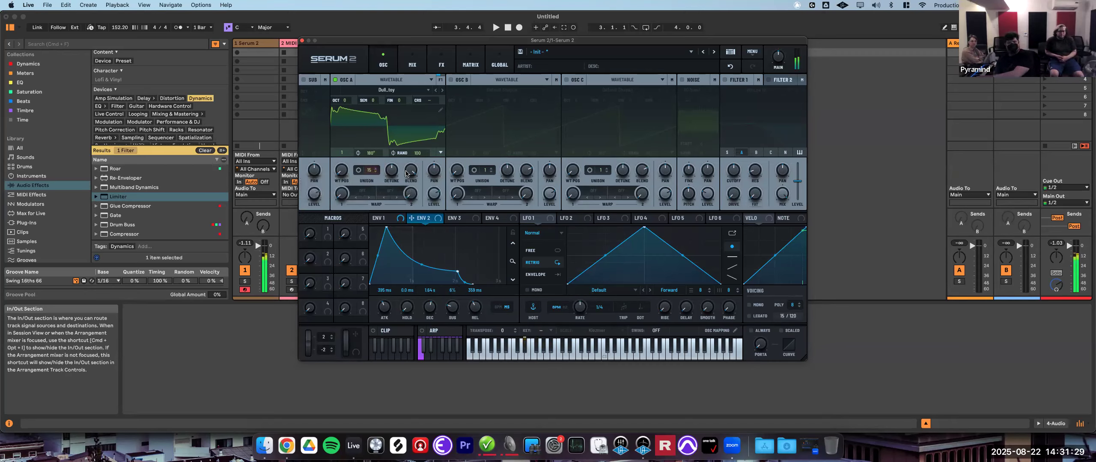
{"action": "left_click_drag", "start_coordinate": [414, 180], "coordinate": [398, 321]}
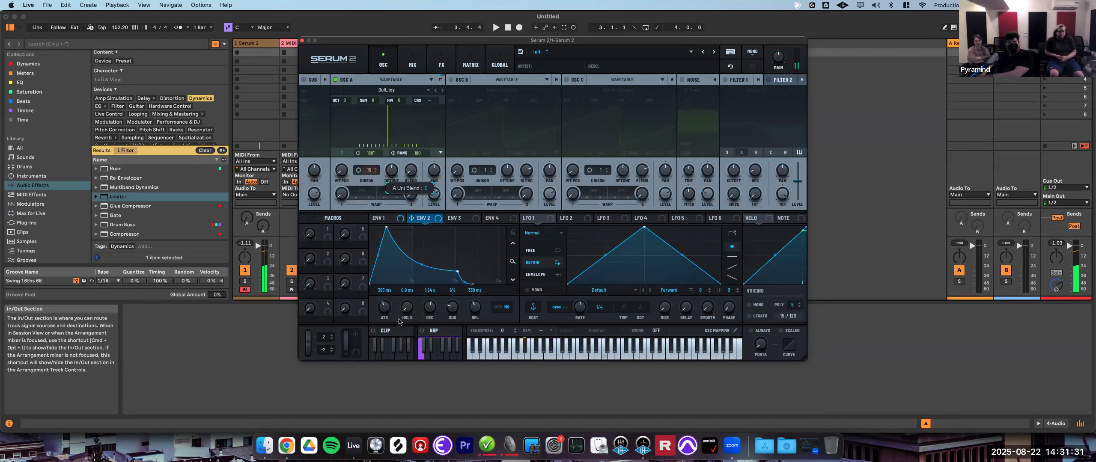
{"action": "left_click_drag", "start_coordinate": [402, 293], "coordinate": [447, 159]}
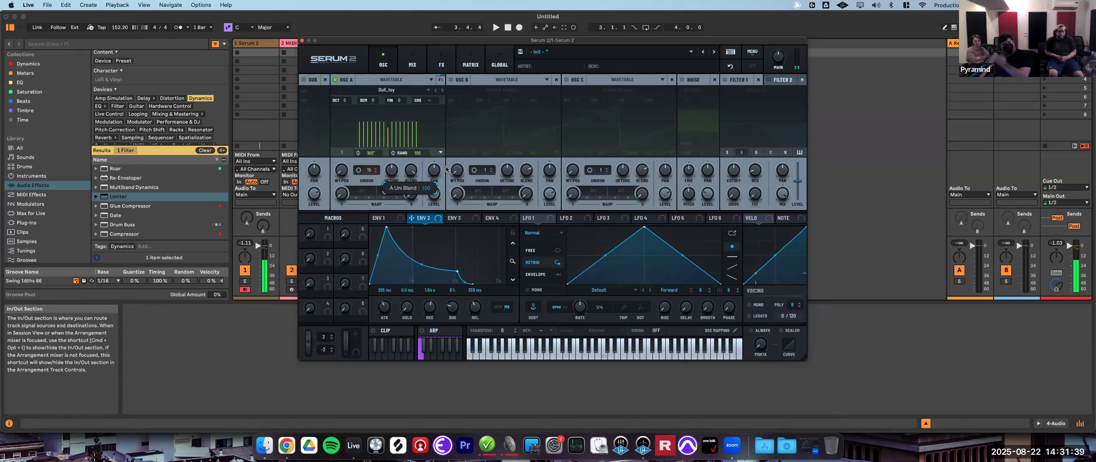
{"action": "left_click_drag", "start_coordinate": [446, 159], "coordinate": [447, 218]}
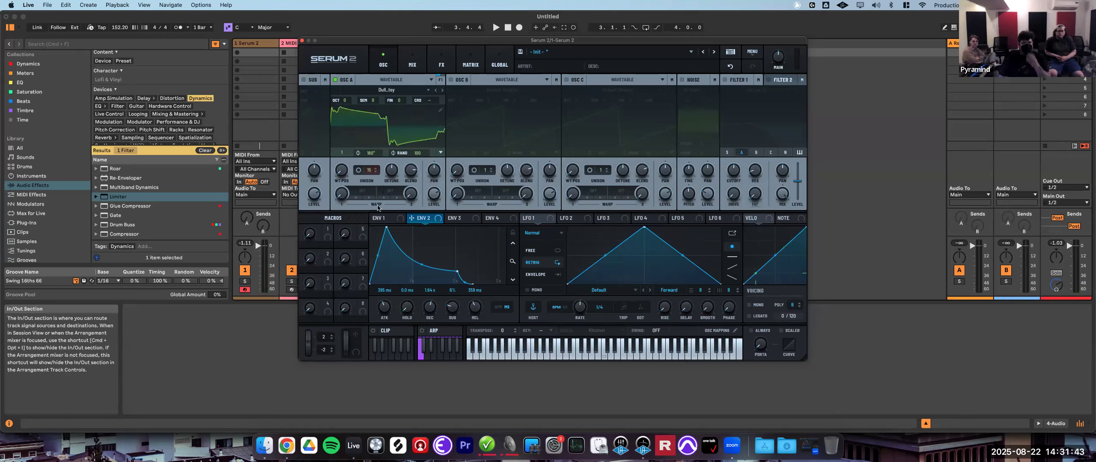
- Set oscillator A's unison mode to Super and raise its unison detune
{"action": "left_click", "coordinate": [358, 170]}
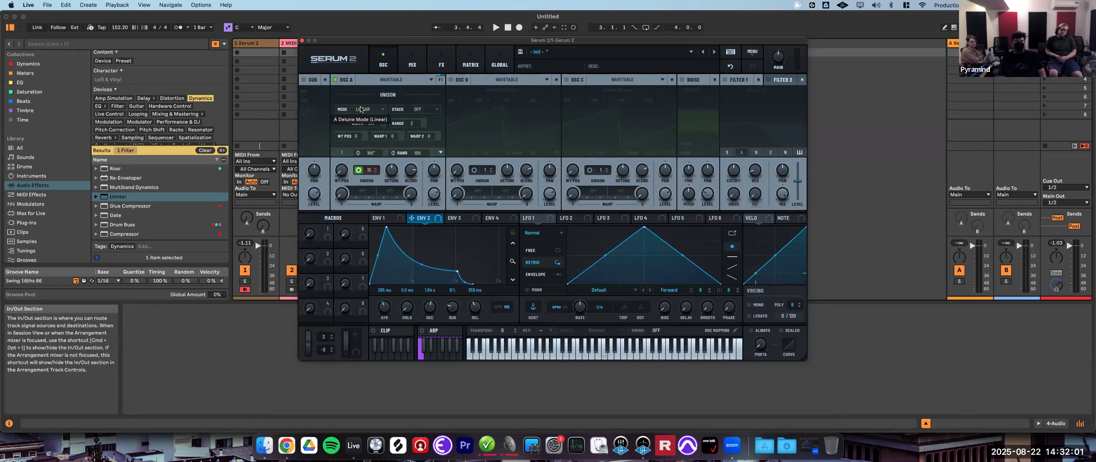
{"action": "left_click", "coordinate": [378, 112]}
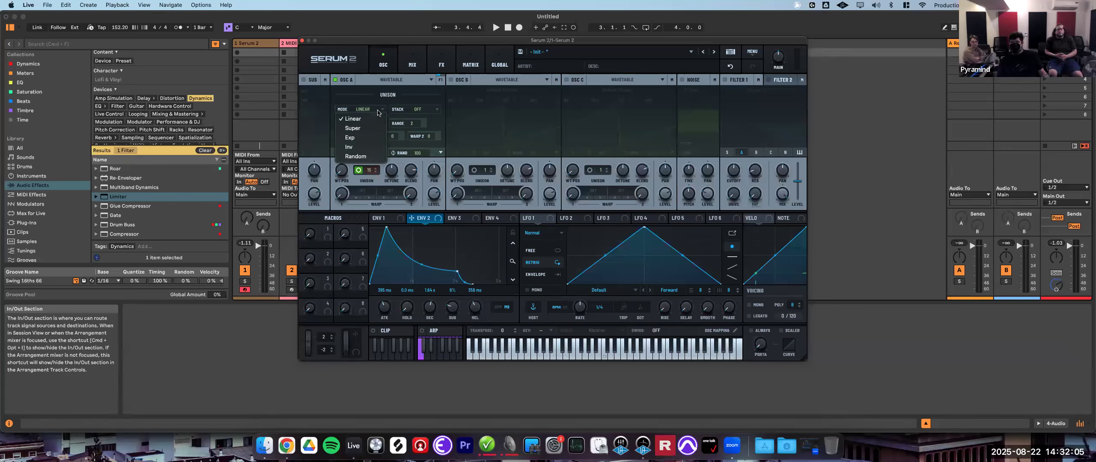
{"action": "left_click", "coordinate": [366, 132]}
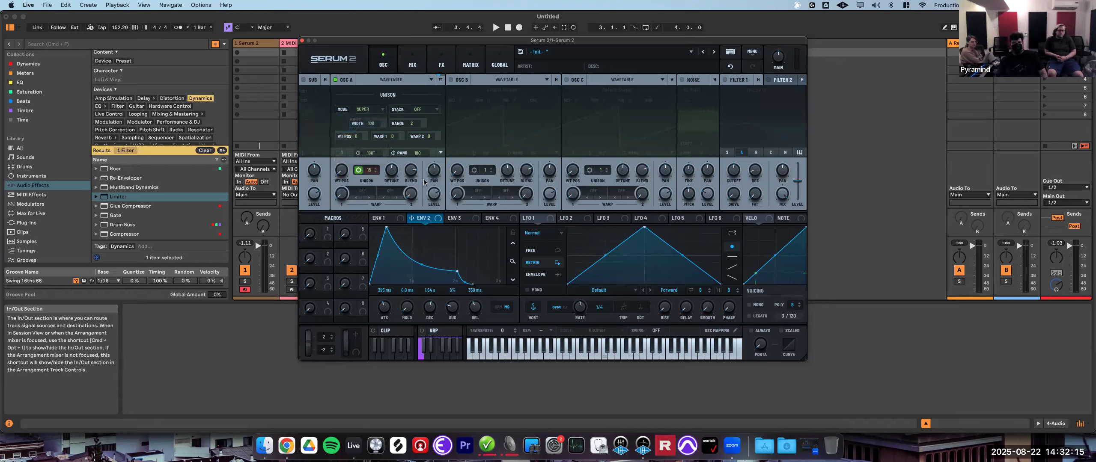
{"action": "left_click", "coordinate": [359, 170]}
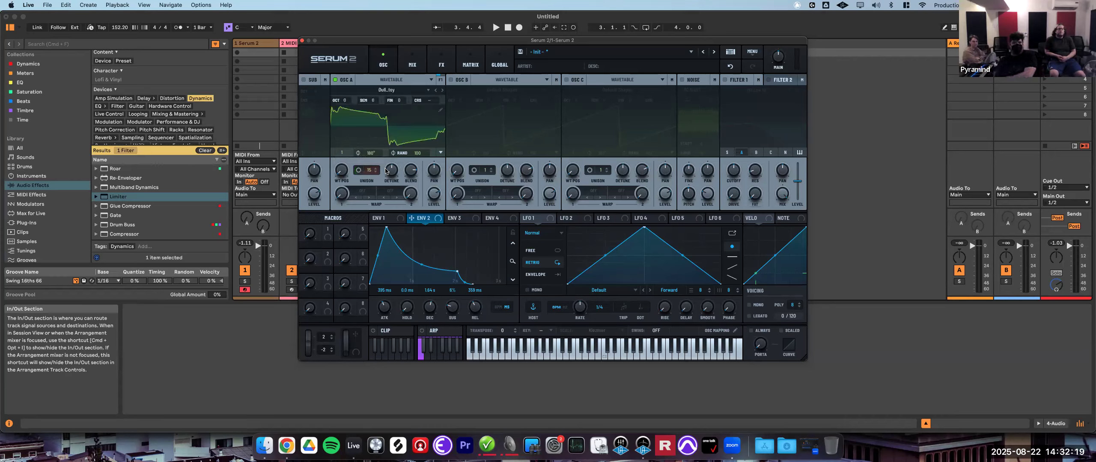
{"action": "mouse_move", "coordinate": [385, 171]}
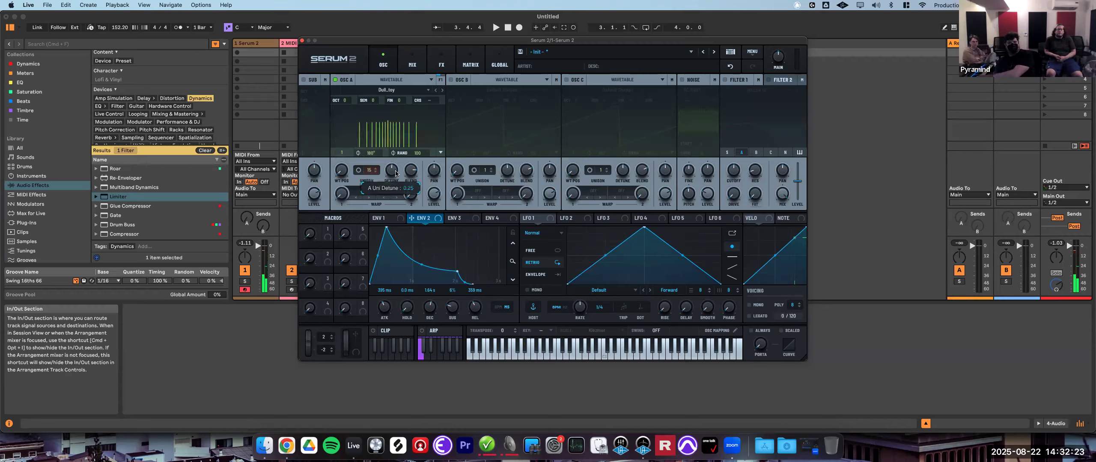
{"action": "left_click_drag", "start_coordinate": [395, 173], "coordinate": [412, 151]}
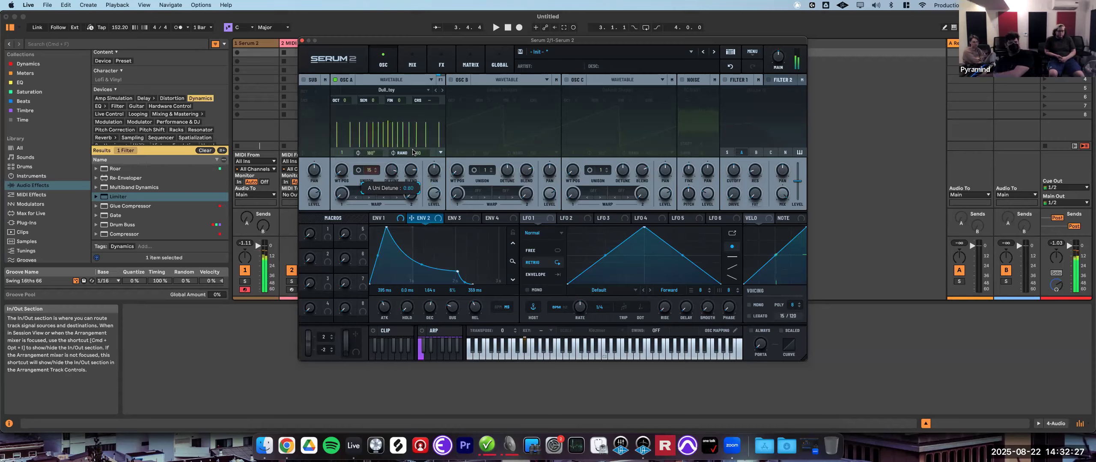
- Switch oscillator A's unison mode to Linear
{"action": "left_click", "coordinate": [359, 171]}
{"action": "left_click", "coordinate": [366, 109]}
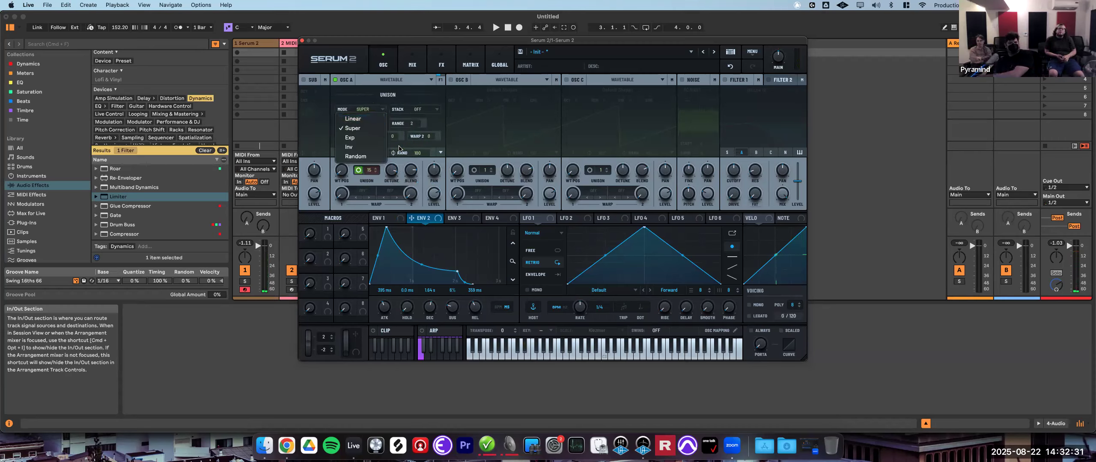
{"action": "left_click", "coordinate": [359, 119]}
- Set oscillator A's unison mode back to Super and lower the unison detune
{"action": "mouse_move", "coordinate": [393, 170]}
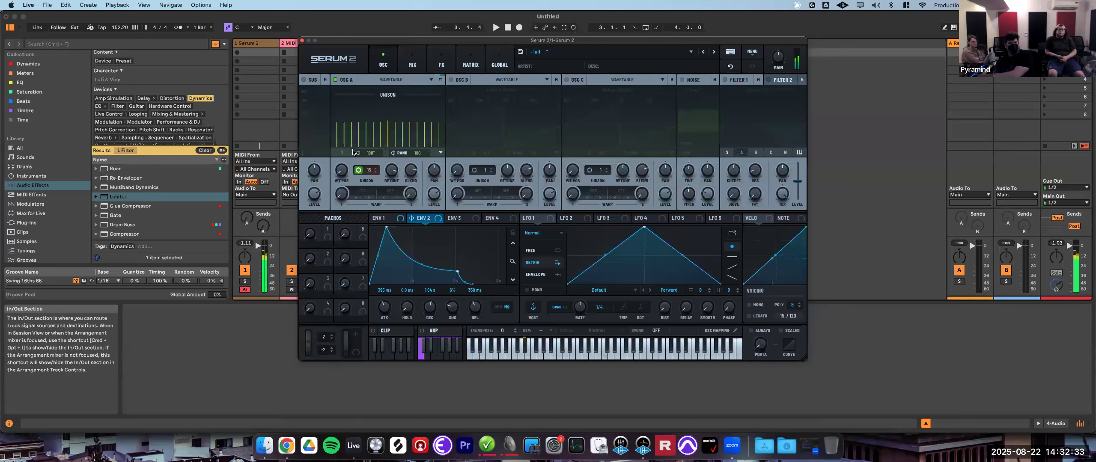
{"action": "left_click", "coordinate": [356, 172]}
{"action": "left_click", "coordinate": [366, 110]}
{"action": "left_click", "coordinate": [364, 132]}
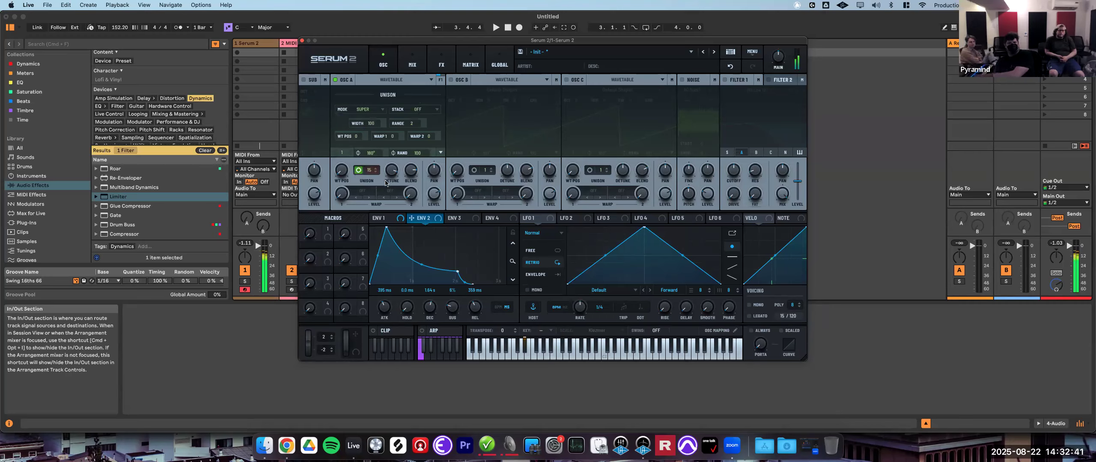
{"action": "left_click_drag", "start_coordinate": [394, 172], "coordinate": [393, 195]}
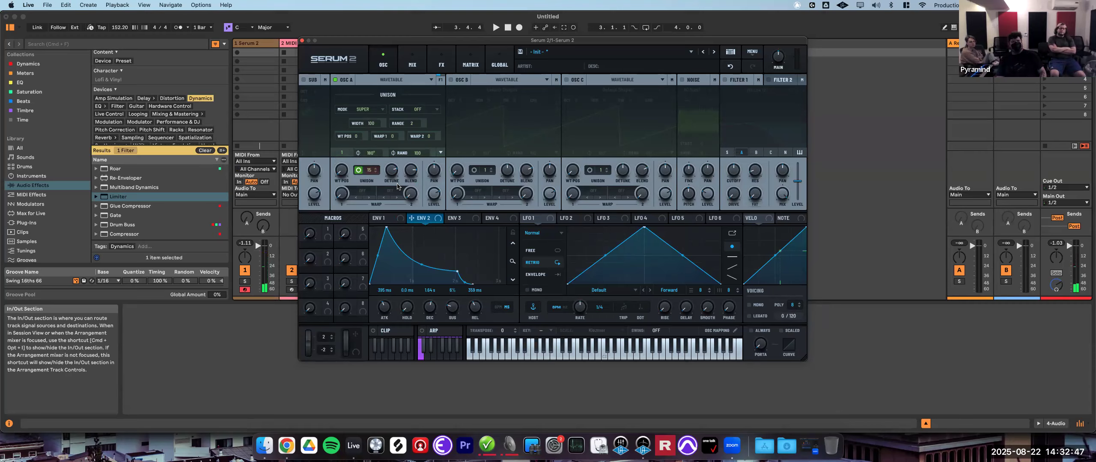
- Try the Exp and Inv unison modes on oscillator A
{"action": "left_click", "coordinate": [373, 113]}
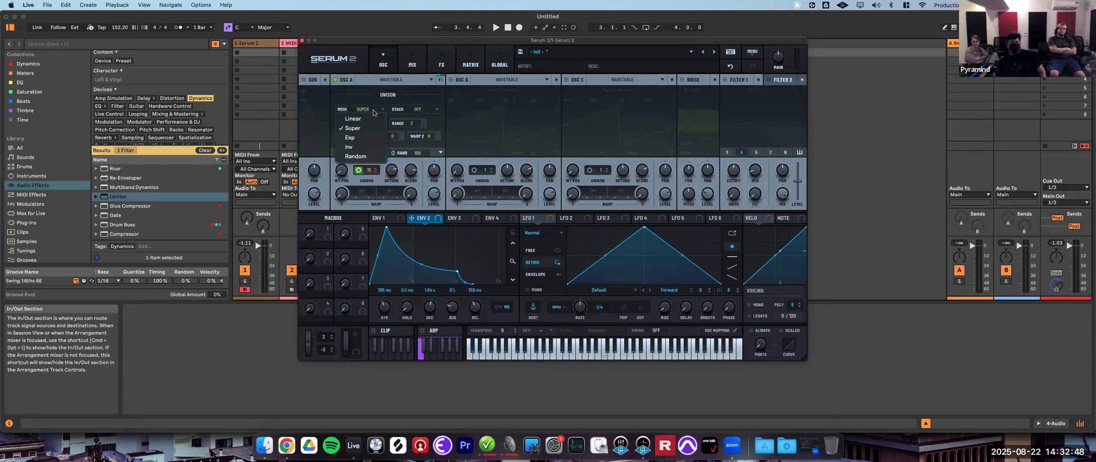
{"action": "left_click", "coordinate": [361, 137]}
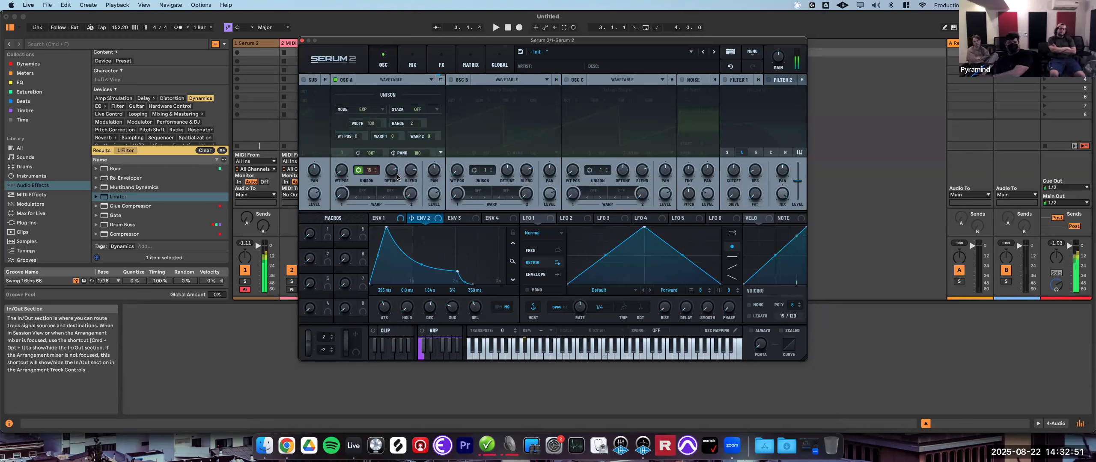
{"action": "mouse_move", "coordinate": [390, 172]}
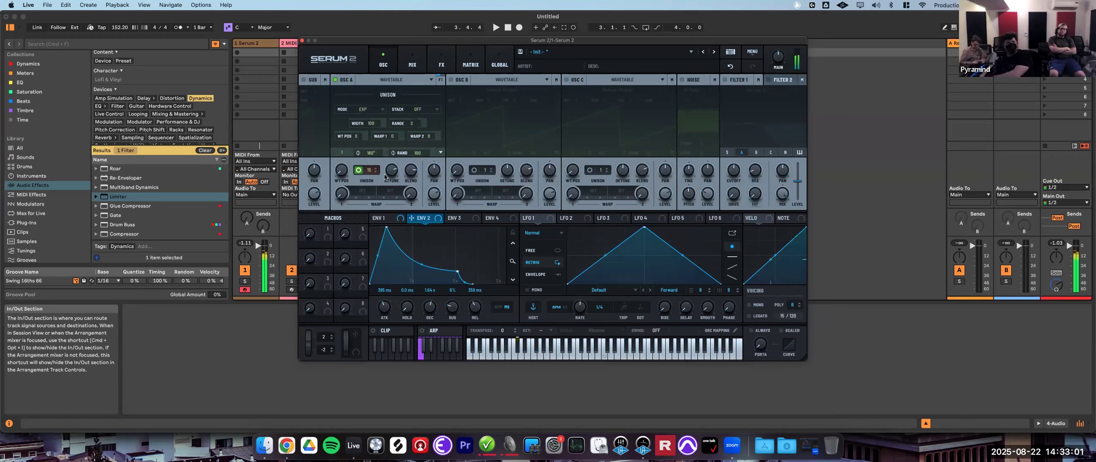
{"action": "left_click", "coordinate": [363, 110]}
{"action": "left_click", "coordinate": [368, 147]}
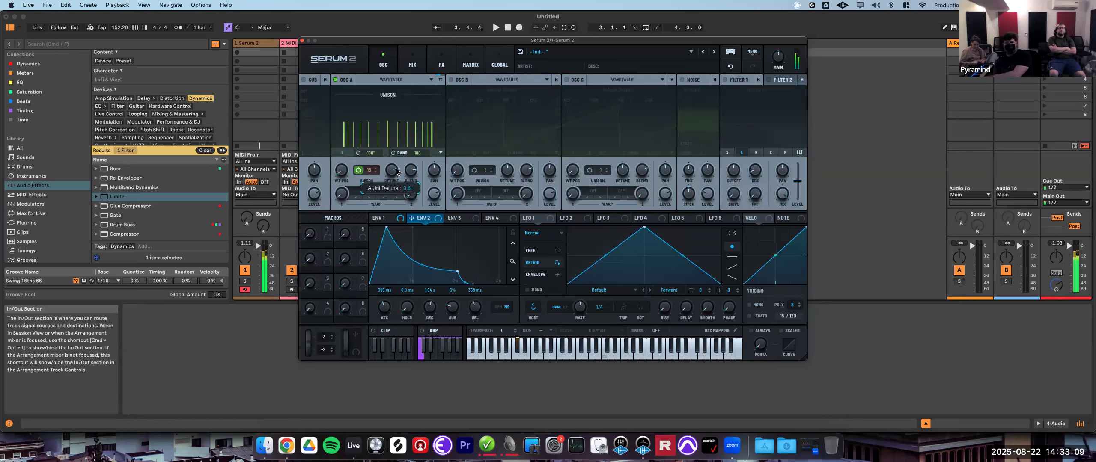
{"action": "left_click_drag", "start_coordinate": [397, 172], "coordinate": [397, 172]}
- Set oscillator A's unison mode to Random and raise the unison detune
{"action": "left_click", "coordinate": [357, 170]}
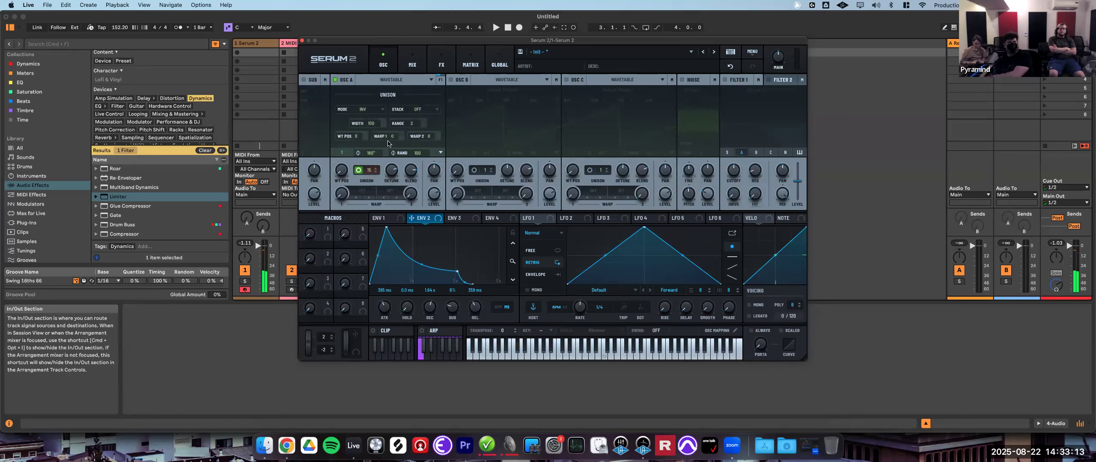
{"action": "left_click", "coordinate": [412, 183]}
{"action": "left_click", "coordinate": [395, 171]}
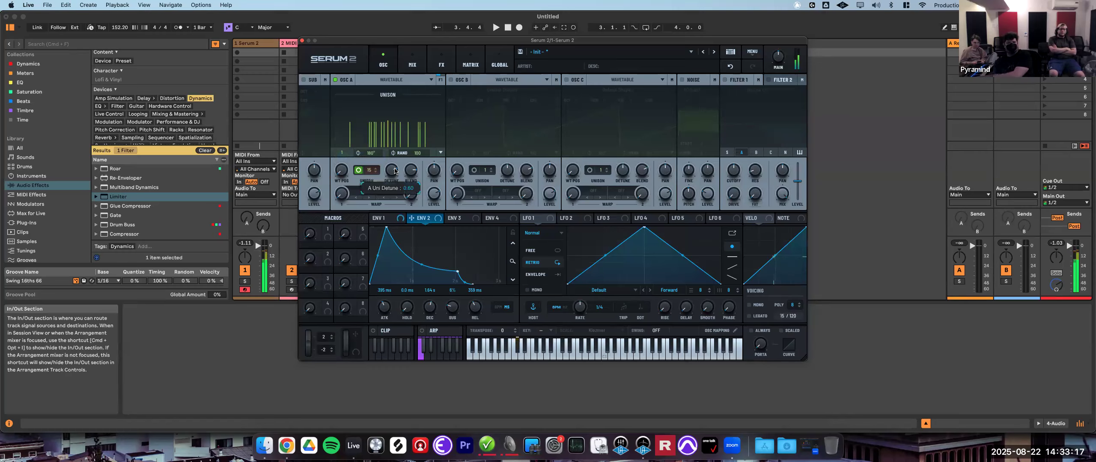
{"action": "left_click_drag", "start_coordinate": [395, 171], "coordinate": [409, 204]}
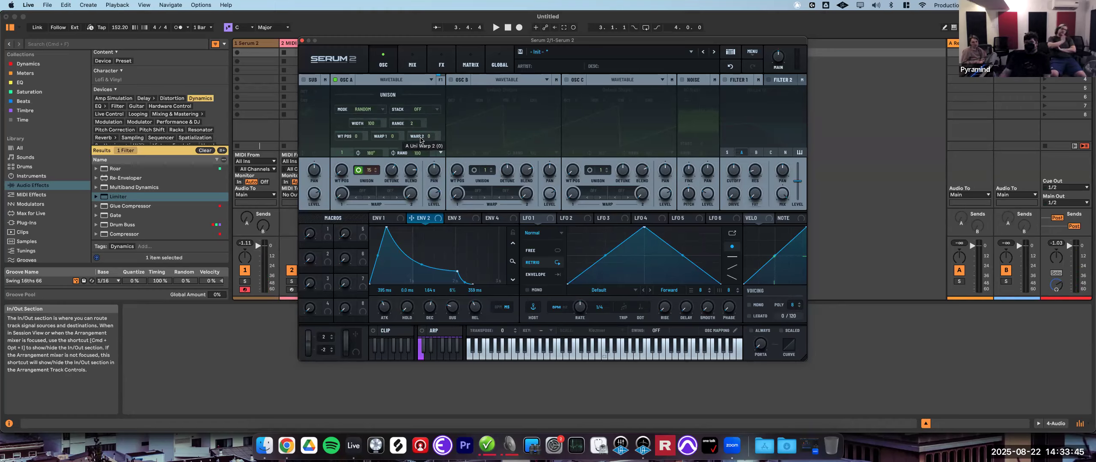
- Adjust the unison wavetable position spread and the unison detune for oscillator A
{"action": "left_click_drag", "start_coordinate": [354, 139], "coordinate": [357, 130]}
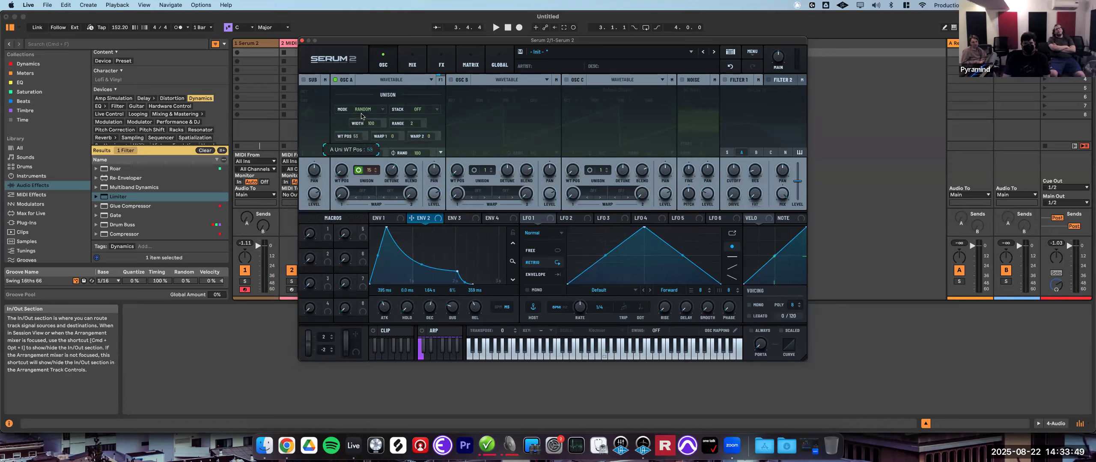
{"action": "left_click_drag", "start_coordinate": [365, 96], "coordinate": [367, 89]}
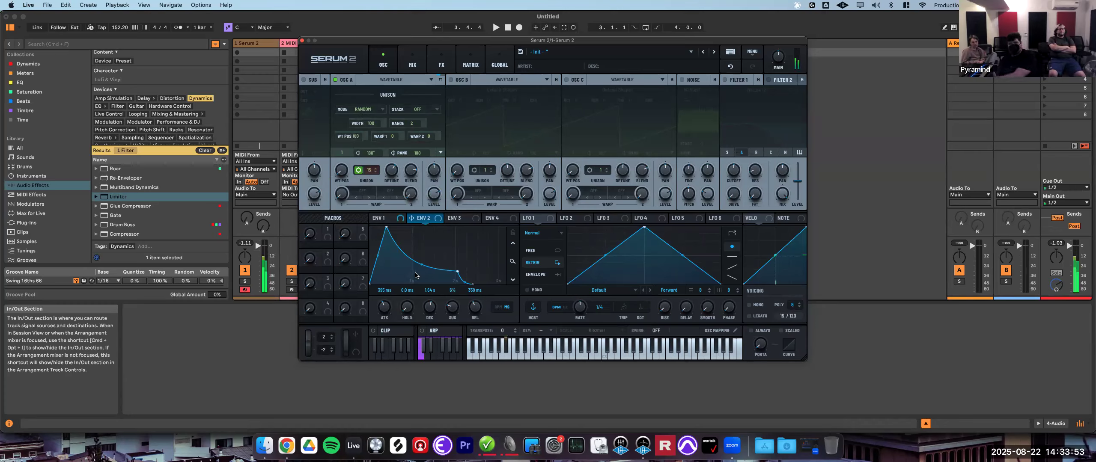
{"action": "left_click", "coordinate": [358, 171]}
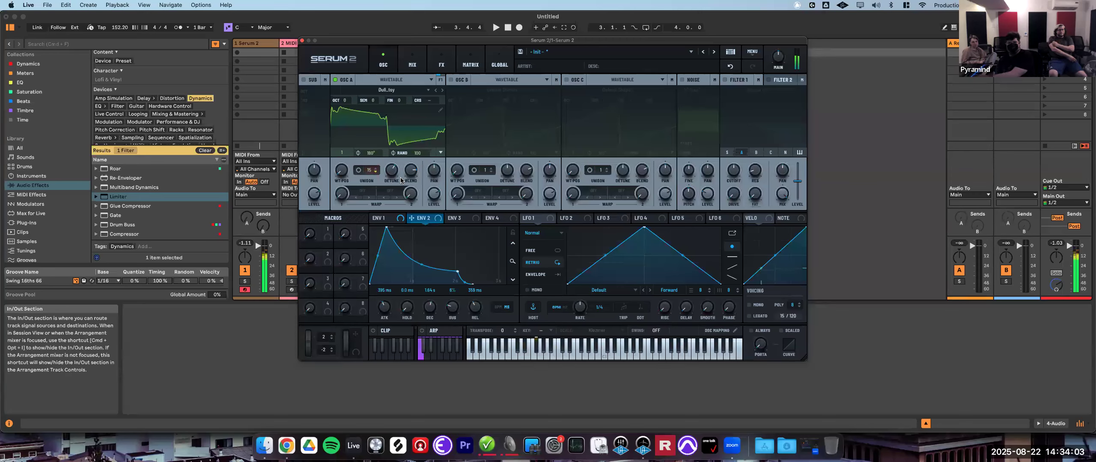
{"action": "left_click_drag", "start_coordinate": [392, 171], "coordinate": [419, 176]}
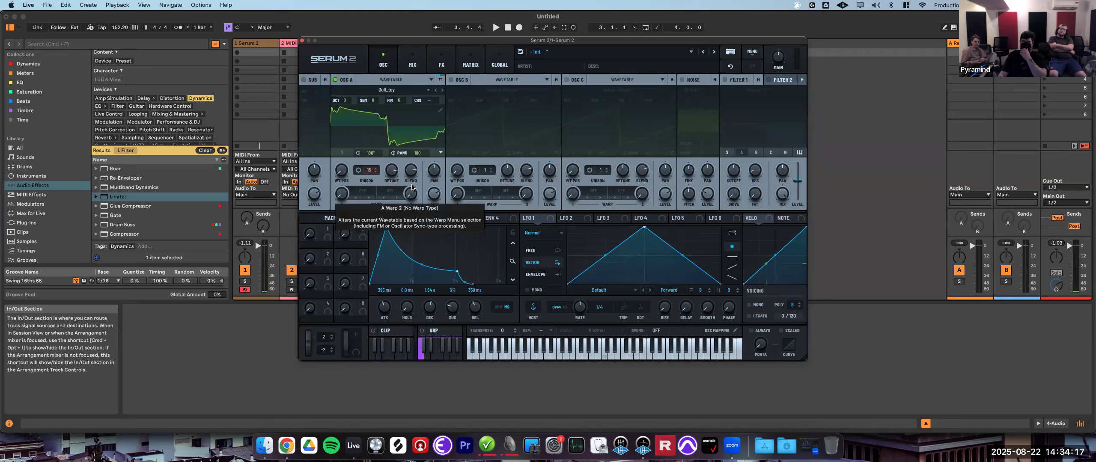
- Set oscillator A's unison wavetable position spread to 19
{"action": "left_click", "coordinate": [358, 170]}
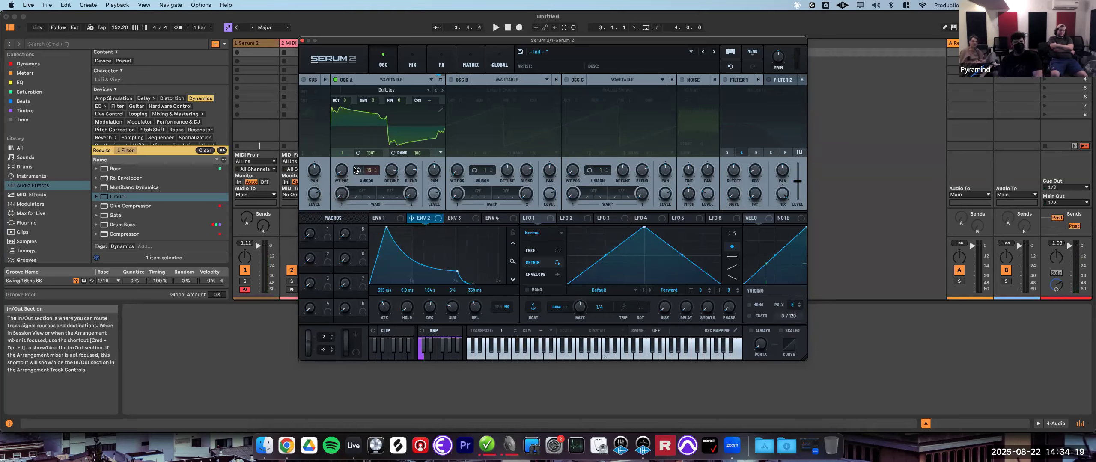
{"action": "double_click", "coordinate": [353, 136]}
{"action": "type", "text": "19"}
{"action": "key", "text": "Return"}
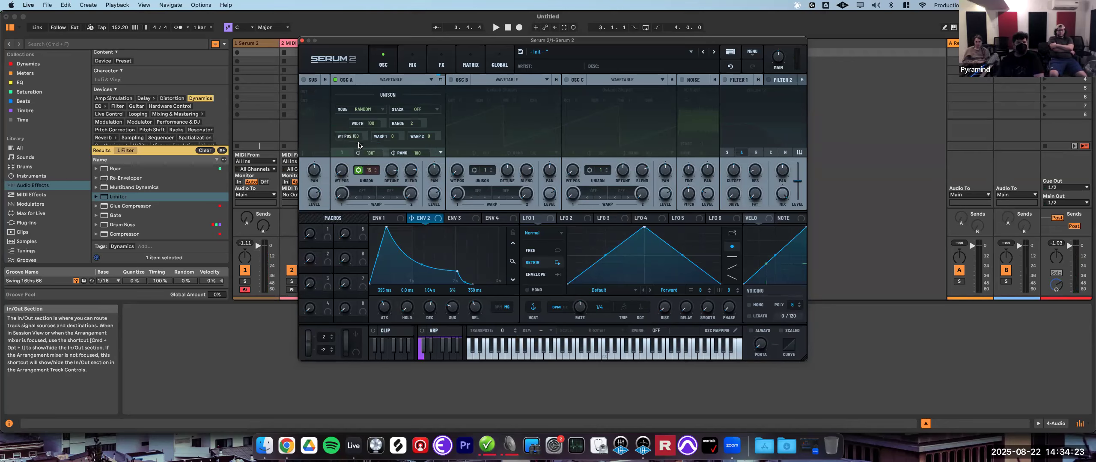
{"action": "left_click_drag", "start_coordinate": [355, 185], "coordinate": [356, 193]}
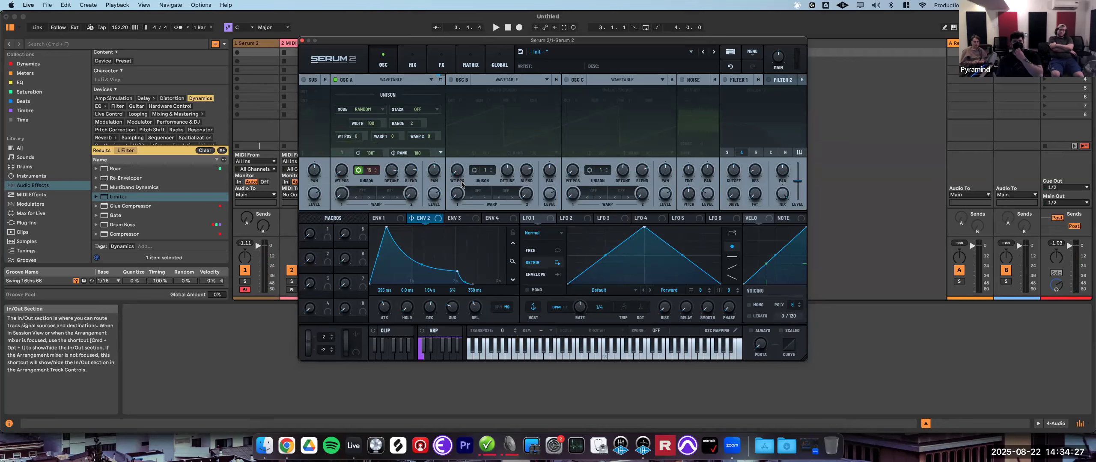
- Cycle the unison stack through 12 (1x), 12 (2x), 12 (3x) and 12+7 (1x)
{"action": "left_click", "coordinate": [427, 113]}
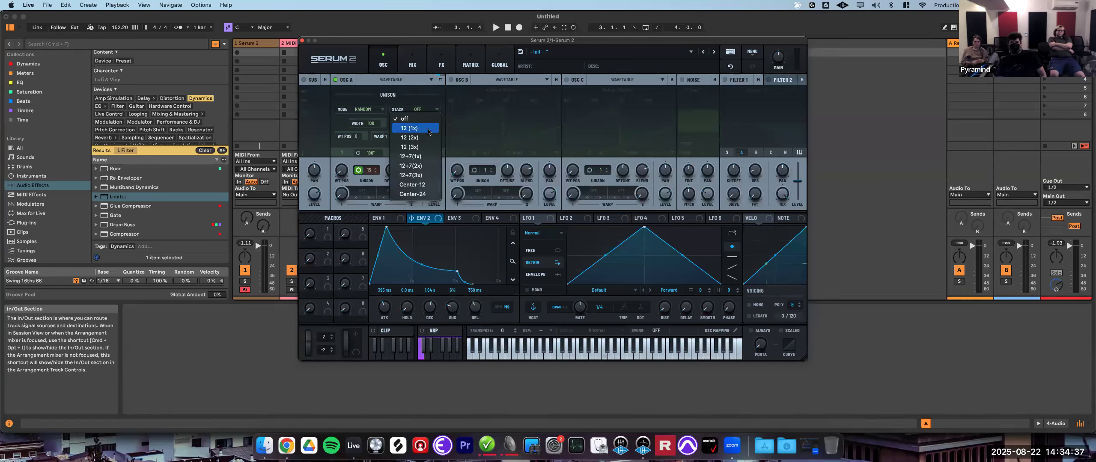
{"action": "left_click", "coordinate": [428, 129]}
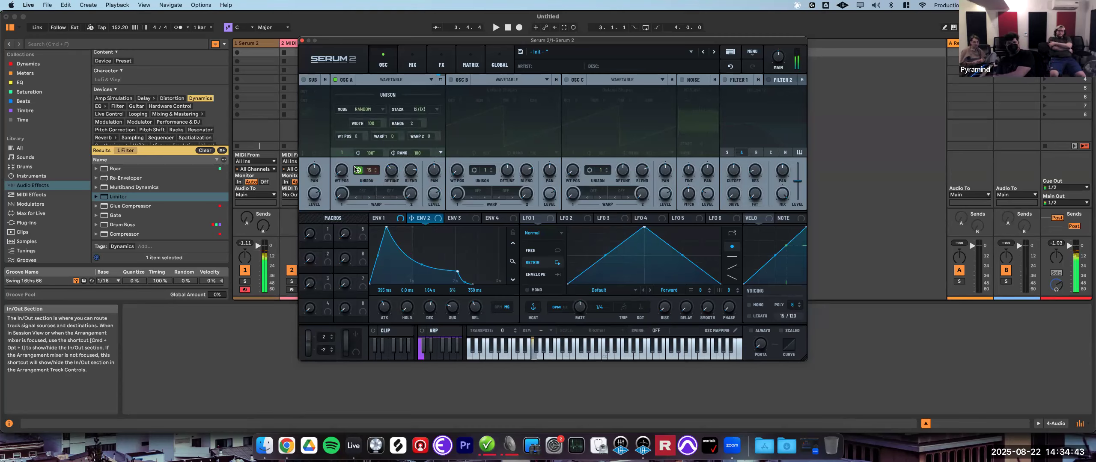
{"action": "left_click", "coordinate": [432, 111]}
{"action": "left_click", "coordinate": [428, 138]}
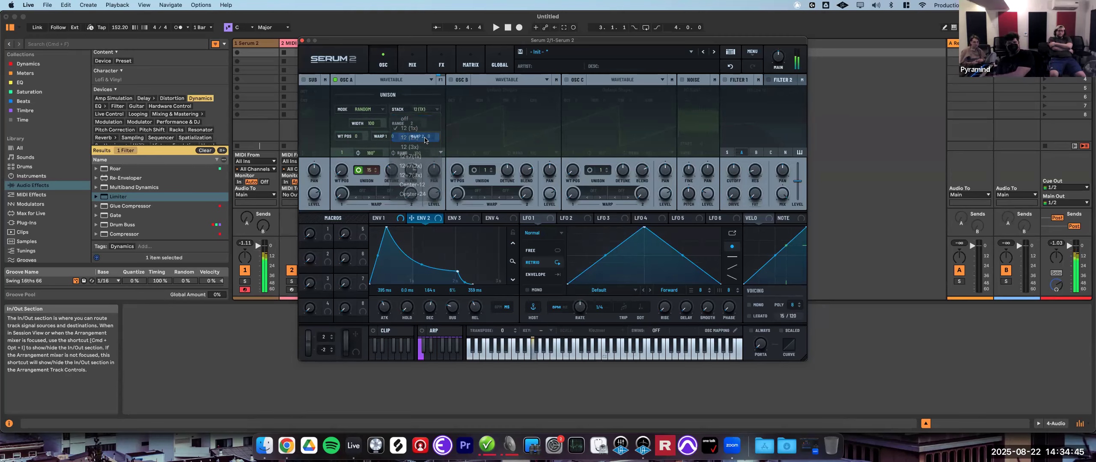
{"action": "left_click", "coordinate": [431, 111]}
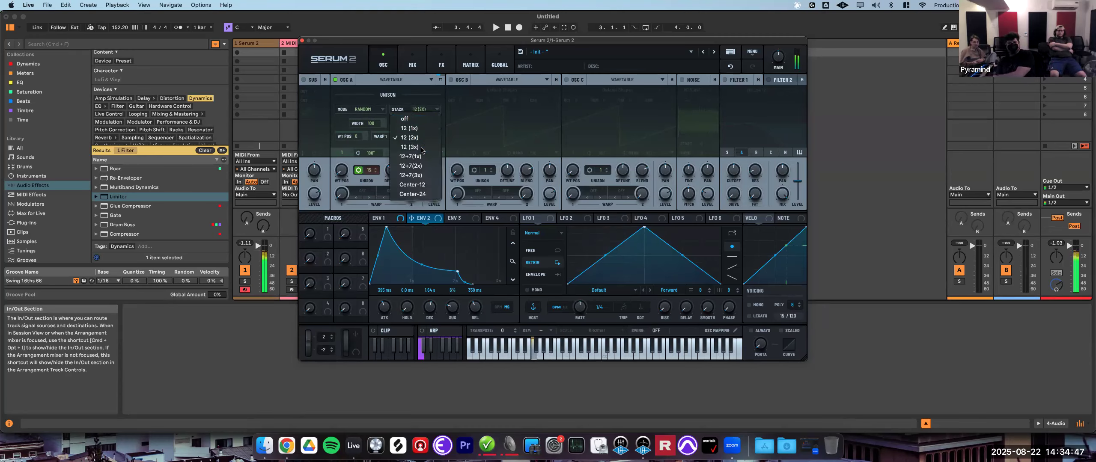
{"action": "left_click", "coordinate": [429, 147]}
{"action": "left_click", "coordinate": [431, 111]}
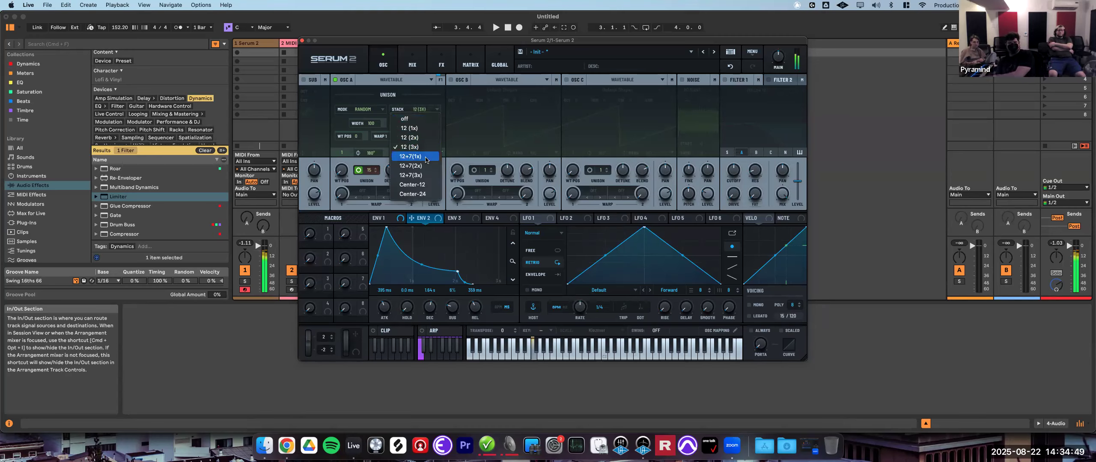
{"action": "left_click", "coordinate": [428, 157]}
- Cycle the unison stack through 12+7 (2x), 12+7 (3x), Center-12 and Center-24
{"action": "left_click", "coordinate": [428, 111]}
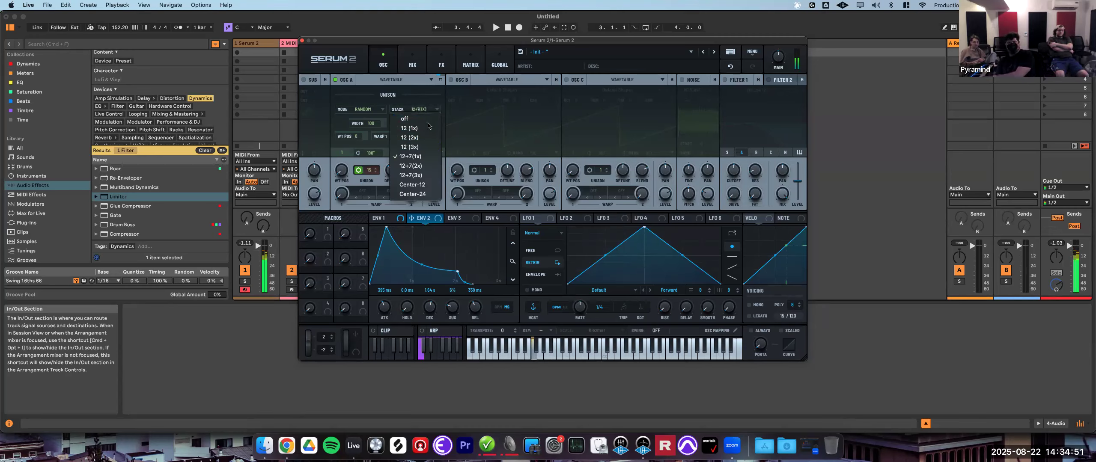
{"action": "left_click", "coordinate": [411, 166]}
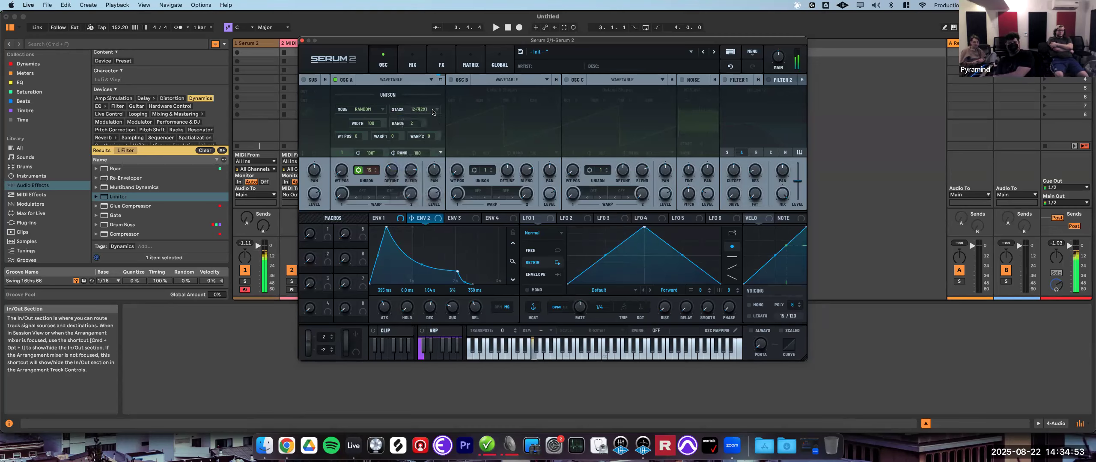
{"action": "left_click", "coordinate": [432, 111]}
{"action": "left_click", "coordinate": [413, 174]}
{"action": "left_click", "coordinate": [428, 112]}
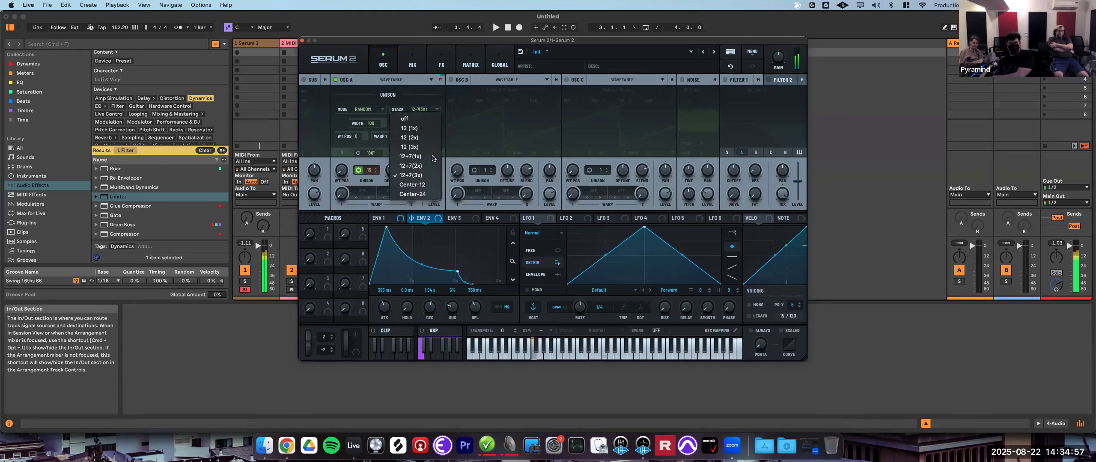
{"action": "left_click", "coordinate": [429, 187]}
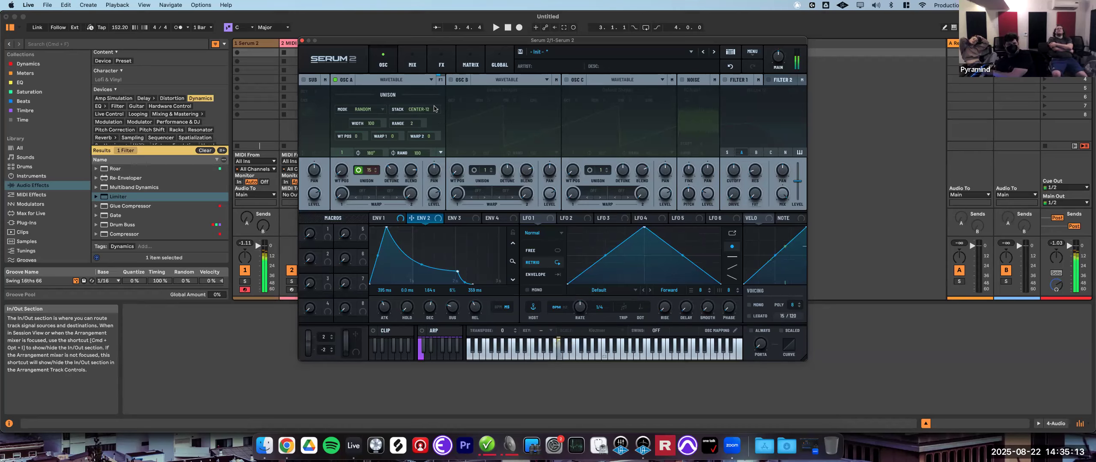
{"action": "left_click", "coordinate": [436, 110]}
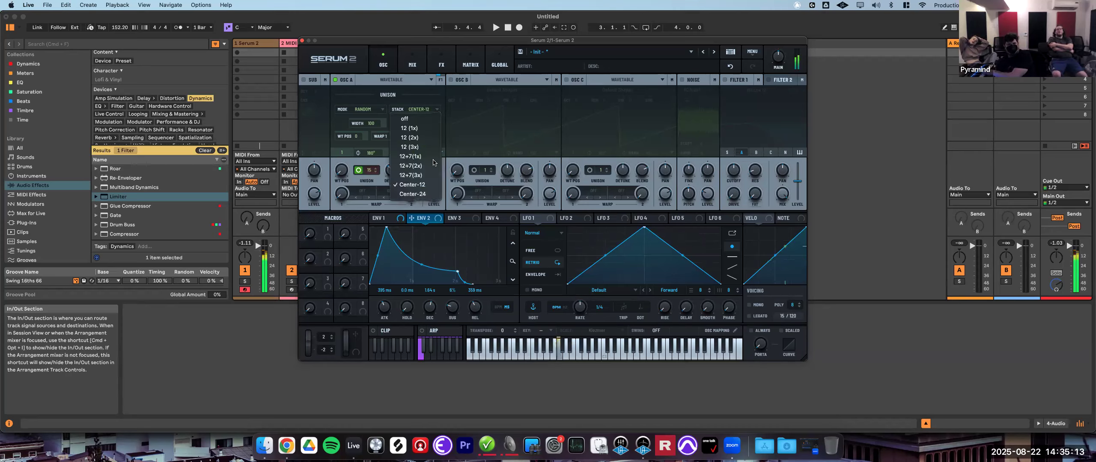
{"action": "left_click", "coordinate": [429, 194]}
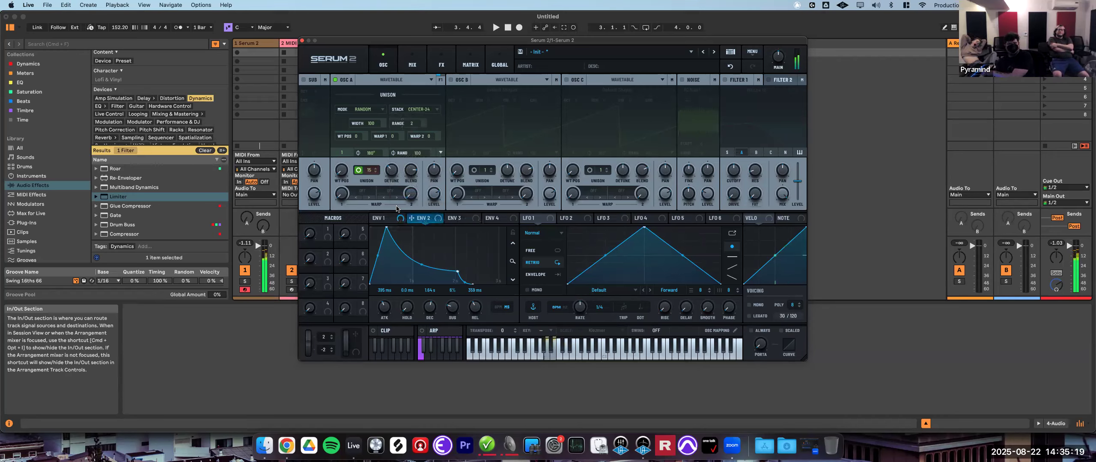
- Sweep oscillator A's unison detune and set the unison stack to Center-12
{"action": "left_click_drag", "start_coordinate": [389, 173], "coordinate": [412, 276]}
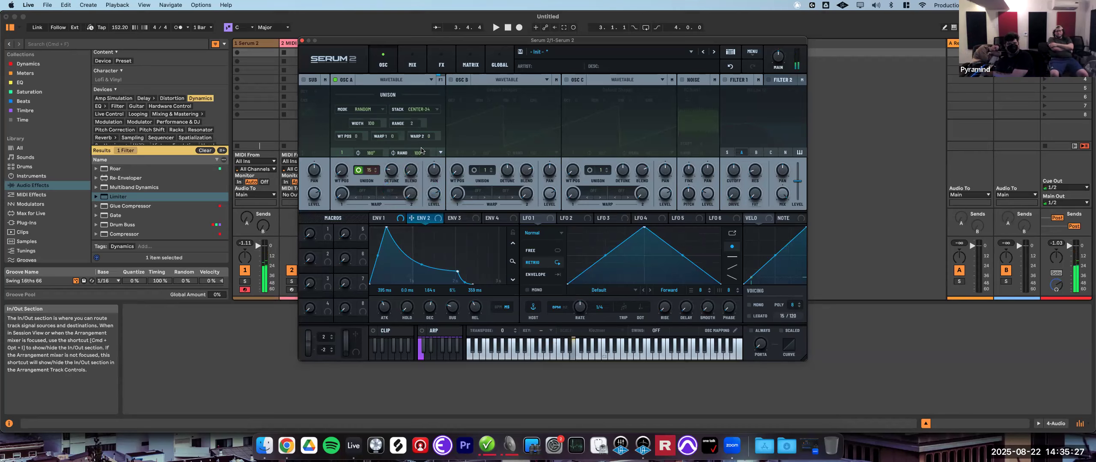
{"action": "left_click", "coordinate": [427, 110]}
{"action": "left_click", "coordinate": [411, 173]}
{"action": "left_click", "coordinate": [422, 111]}
{"action": "left_click", "coordinate": [422, 185]}
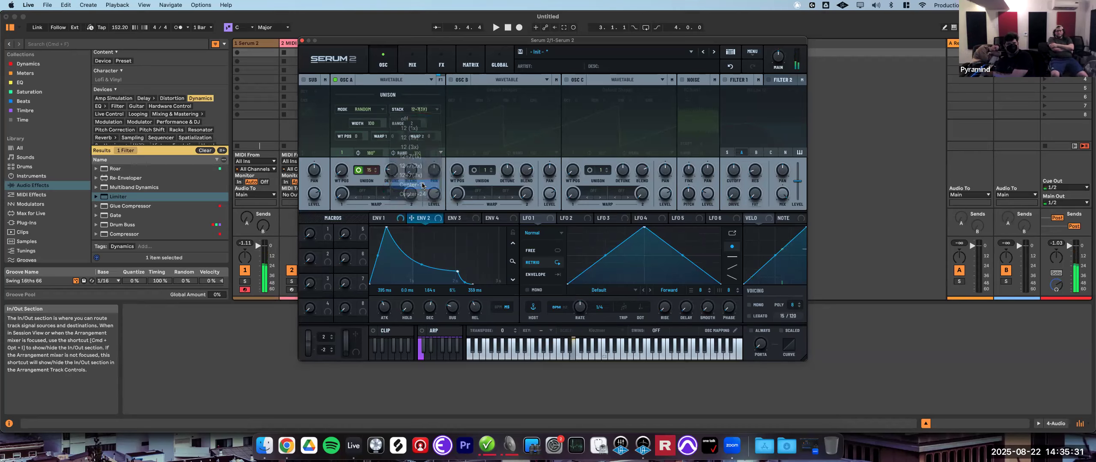
{"action": "left_click", "coordinate": [410, 172]}
{"action": "left_click_drag", "start_coordinate": [410, 171], "coordinate": [437, 125]}
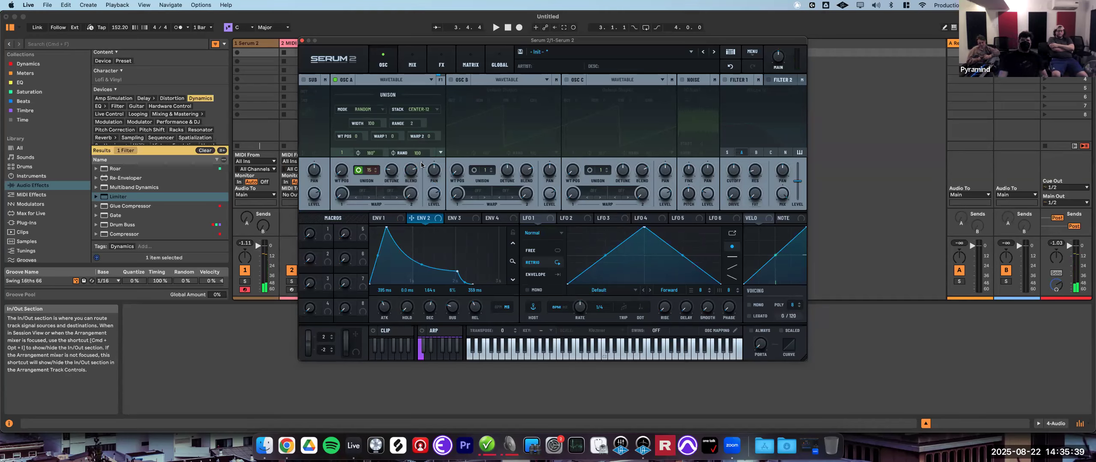
{"action": "left_click", "coordinate": [357, 170]}
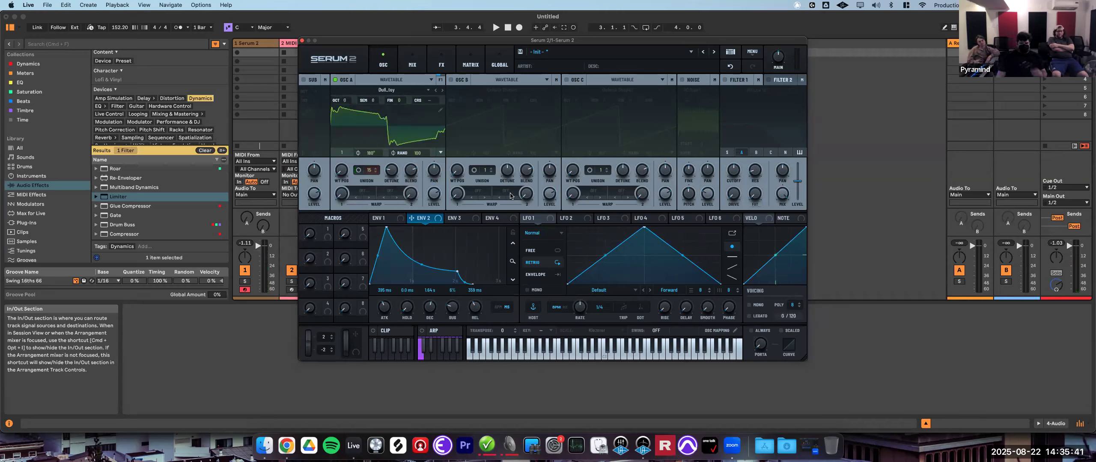
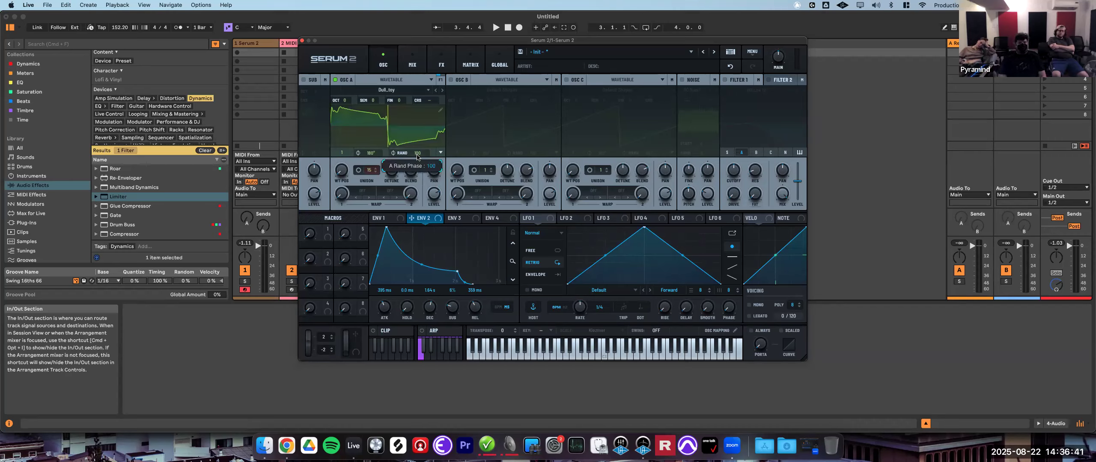
- Lower oscillator A's random phase and set its phase to 0°
{"action": "left_click_drag", "start_coordinate": [418, 156], "coordinate": [408, 271]}
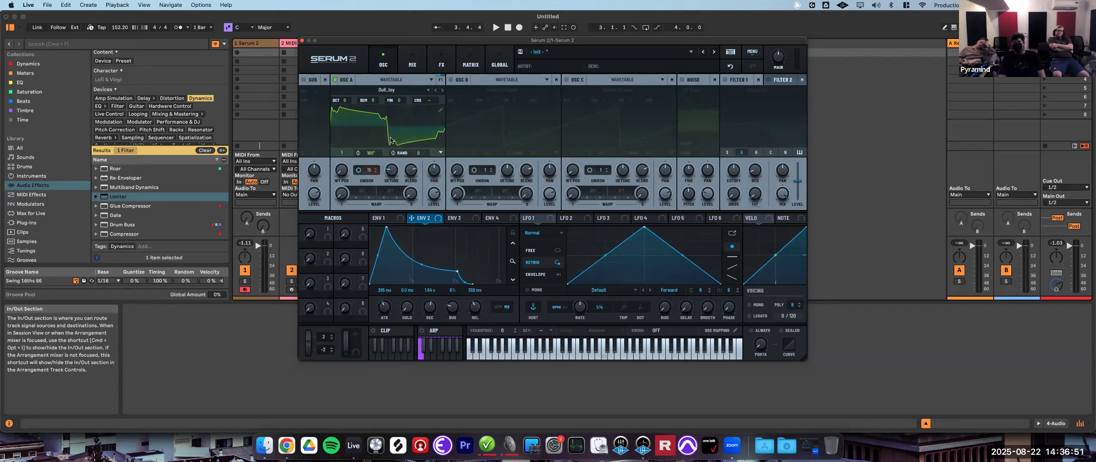
{"action": "mouse_move", "coordinate": [413, 157]}
{"action": "mouse_move", "coordinate": [370, 156]}
{"action": "left_click_drag", "start_coordinate": [371, 155], "coordinate": [390, 257]}
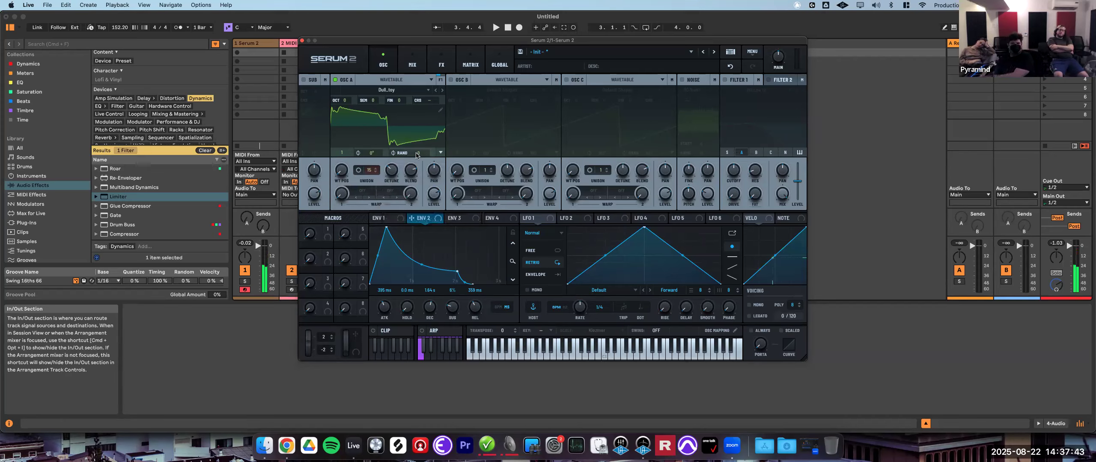
- Sweep oscillator A's random phase amount up and down
{"action": "left_click_drag", "start_coordinate": [415, 156], "coordinate": [439, 116]}
{"action": "left_click_drag", "start_coordinate": [426, 154], "coordinate": [443, 118]}
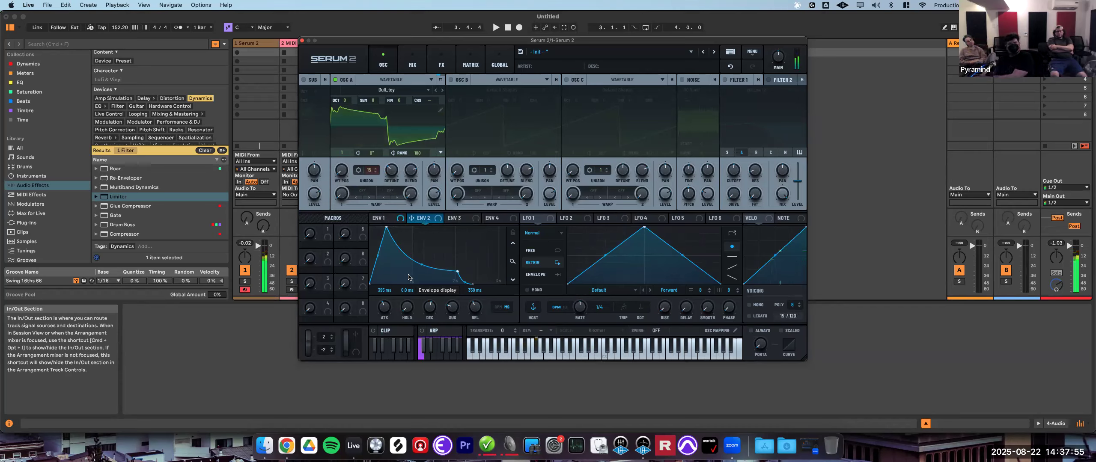
{"action": "left_click_drag", "start_coordinate": [415, 154], "coordinate": [407, 331]}
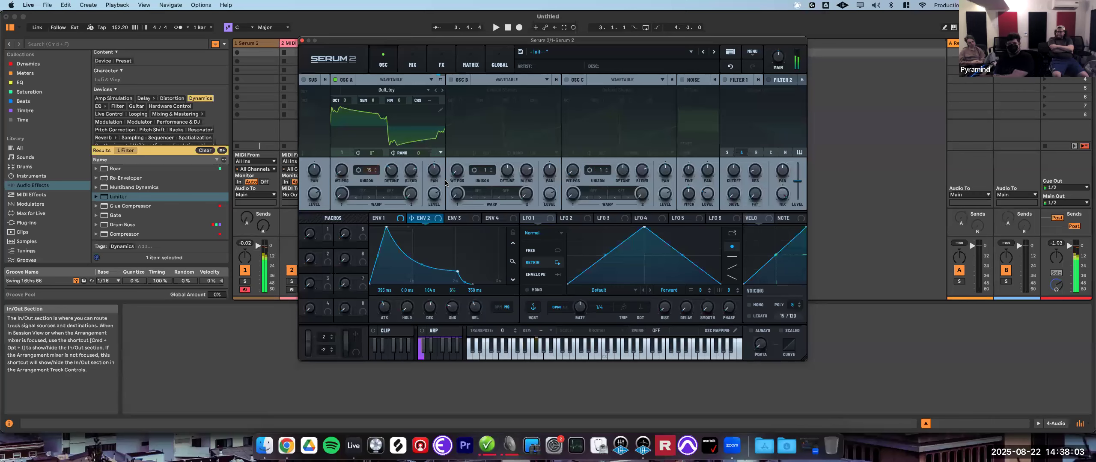
{"action": "left_click_drag", "start_coordinate": [413, 154], "coordinate": [461, 9]}
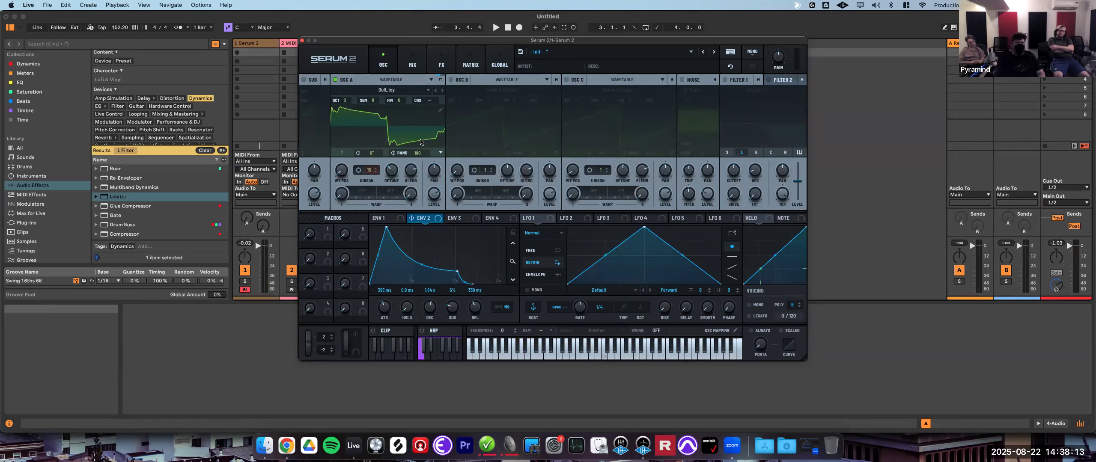
- Lower oscillator A's unison voice count
{"action": "left_click", "coordinate": [364, 193]}
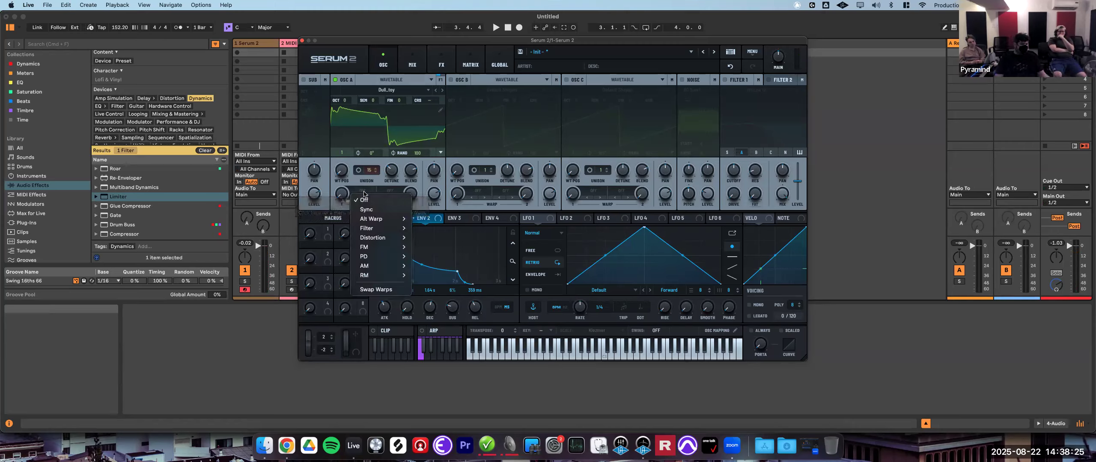
{"action": "left_click", "coordinate": [372, 171]}
{"action": "left_click_drag", "start_coordinate": [371, 171], "coordinate": [372, 209]}
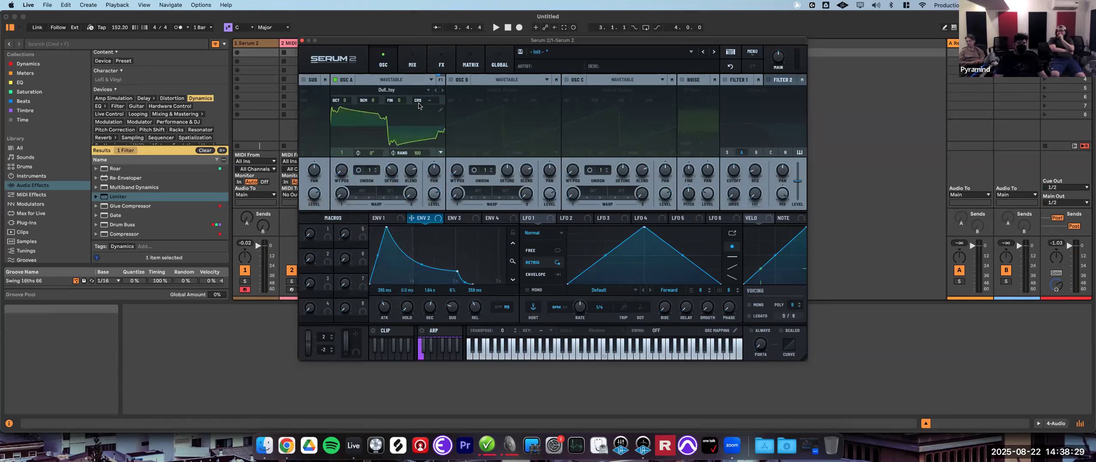
- Set oscillator A's unison stack to Off in the unison settings
{"action": "left_click", "coordinate": [358, 170]}
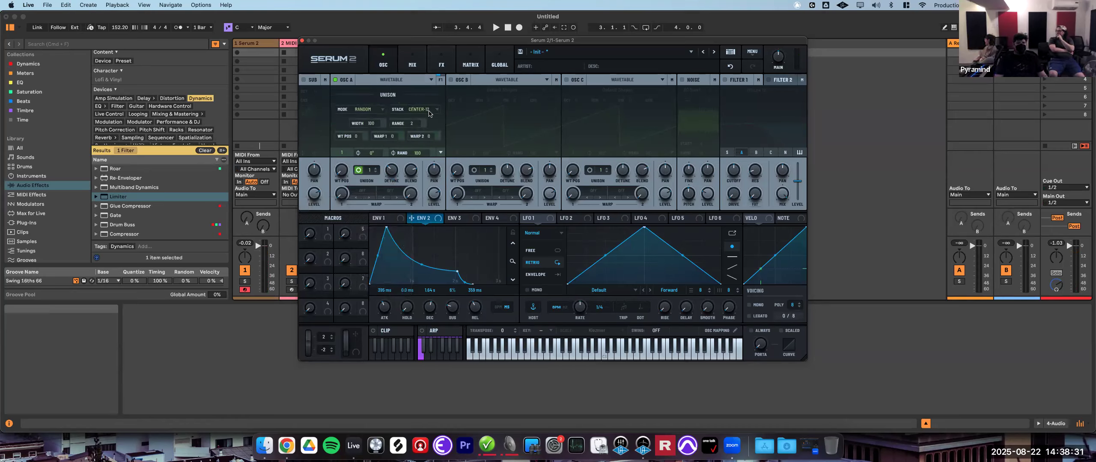
{"action": "left_click", "coordinate": [429, 110]}
{"action": "left_click", "coordinate": [509, 257]}
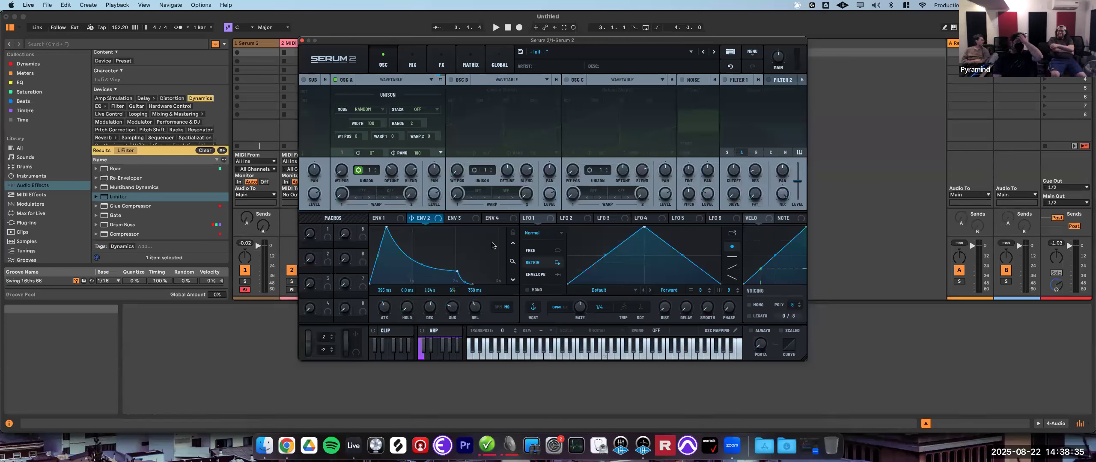
{"action": "left_click", "coordinate": [359, 170]}
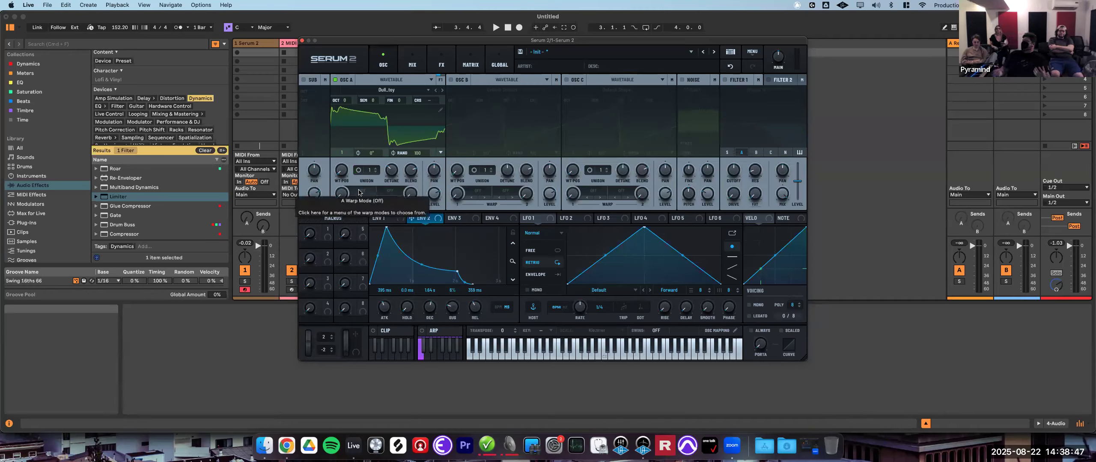
- Switch oscillator A's oscillator type to Sample
{"action": "left_click_drag", "start_coordinate": [345, 181], "coordinate": [406, 230]}
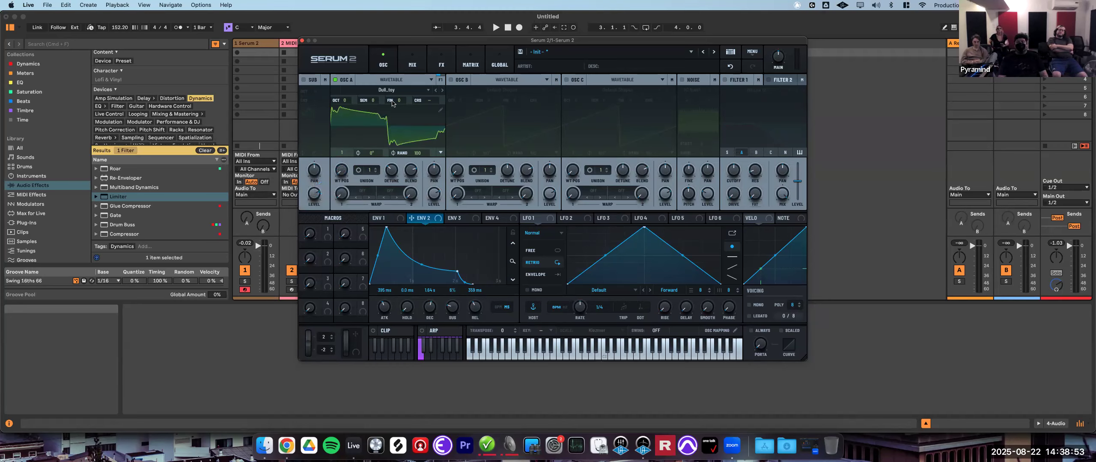
{"action": "left_click", "coordinate": [391, 79]}
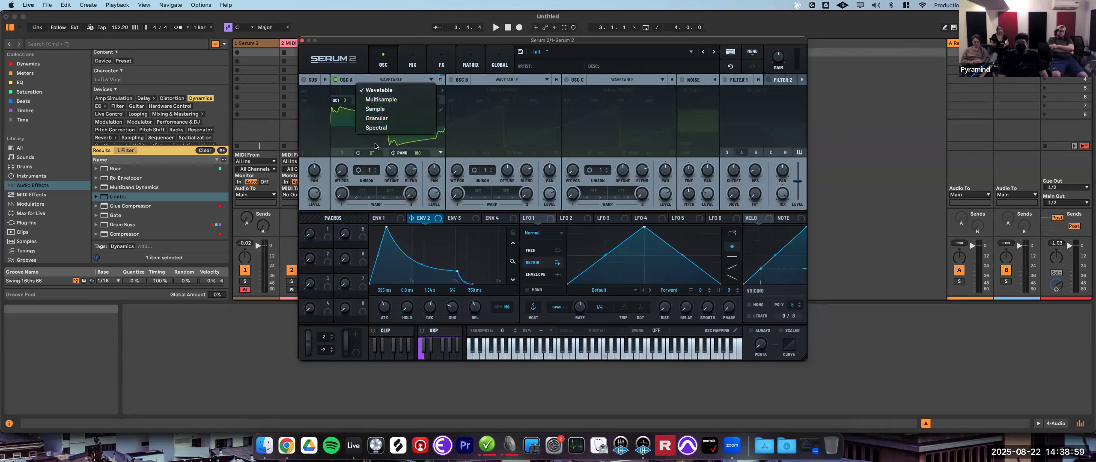
{"action": "left_click", "coordinate": [365, 184]}
{"action": "left_click", "coordinate": [384, 81]}
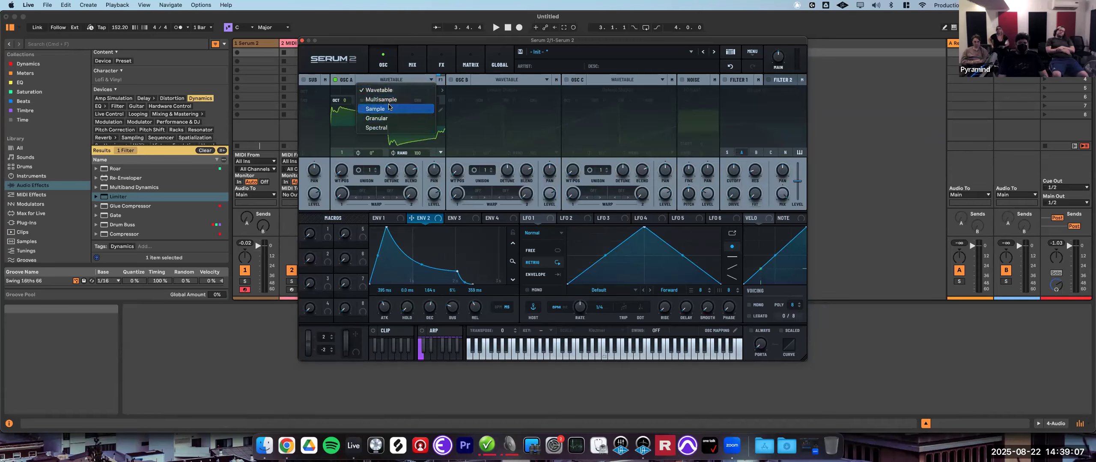
{"action": "left_click", "coordinate": [377, 109]}
- Browse the warp modes available for the sample oscillator and switch oscillator A back to Wavetable
{"action": "left_click", "coordinate": [366, 192]}
{"action": "mouse_move", "coordinate": [385, 210]}
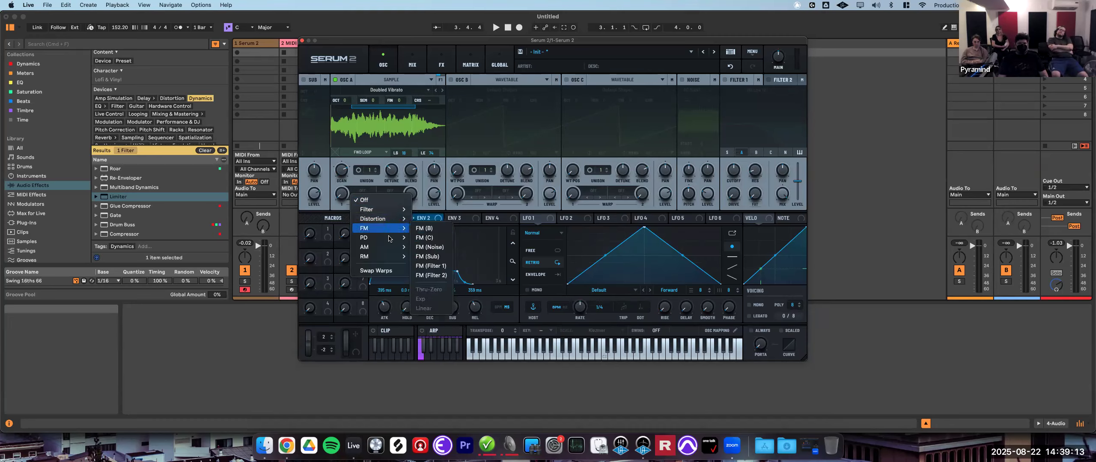
{"action": "mouse_move", "coordinate": [387, 256]}
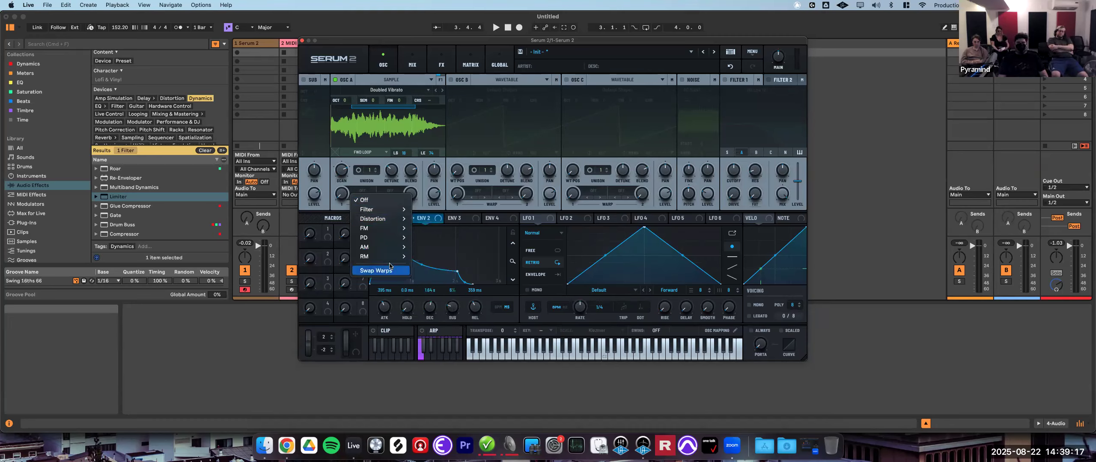
{"action": "left_click", "coordinate": [429, 181]}
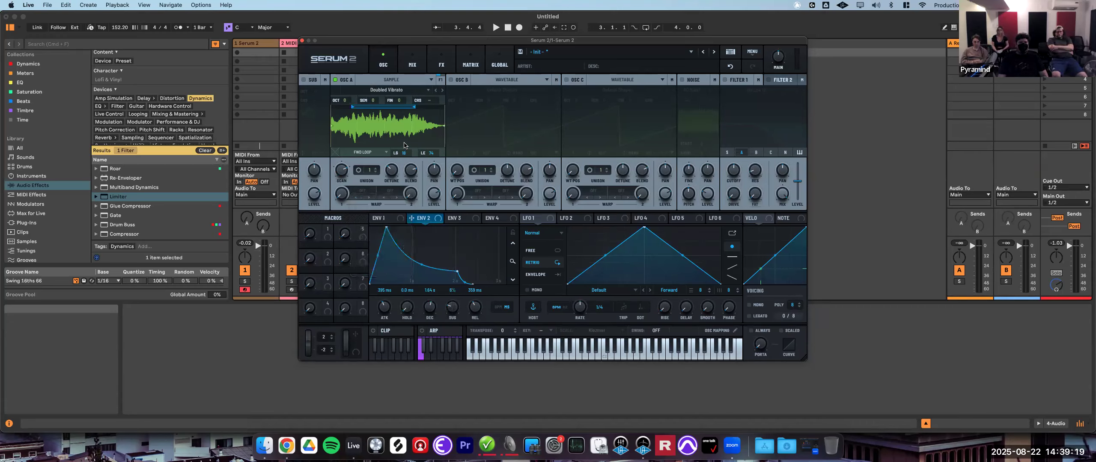
{"action": "left_click", "coordinate": [393, 81]}
{"action": "left_click", "coordinate": [383, 88]}
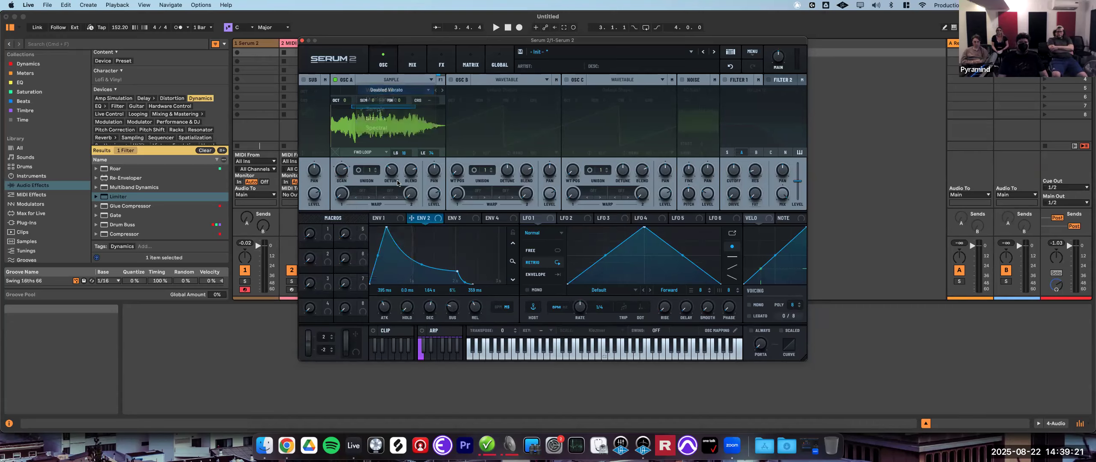
- Set oscillator A's warp mode to Sync and sweep the warp amount
{"action": "left_click", "coordinate": [358, 190]}
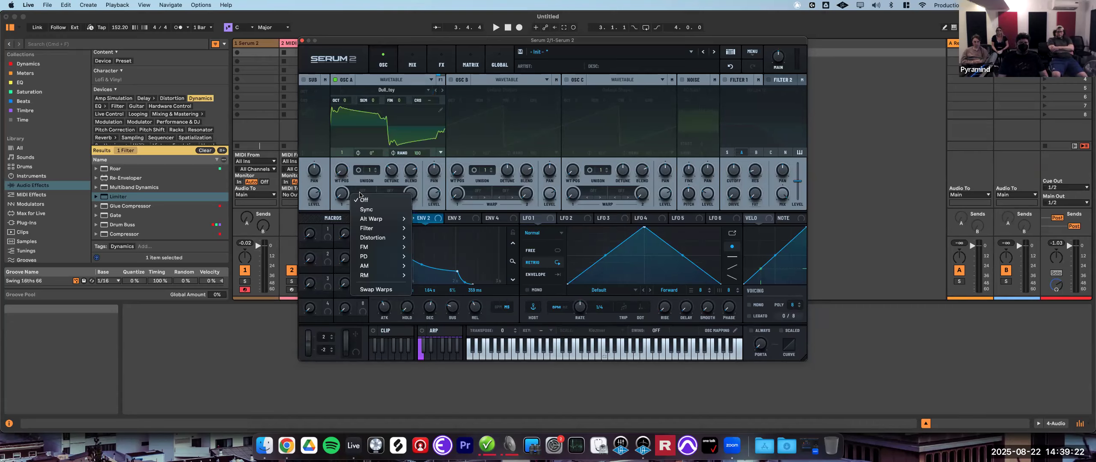
{"action": "left_click", "coordinate": [386, 213]}
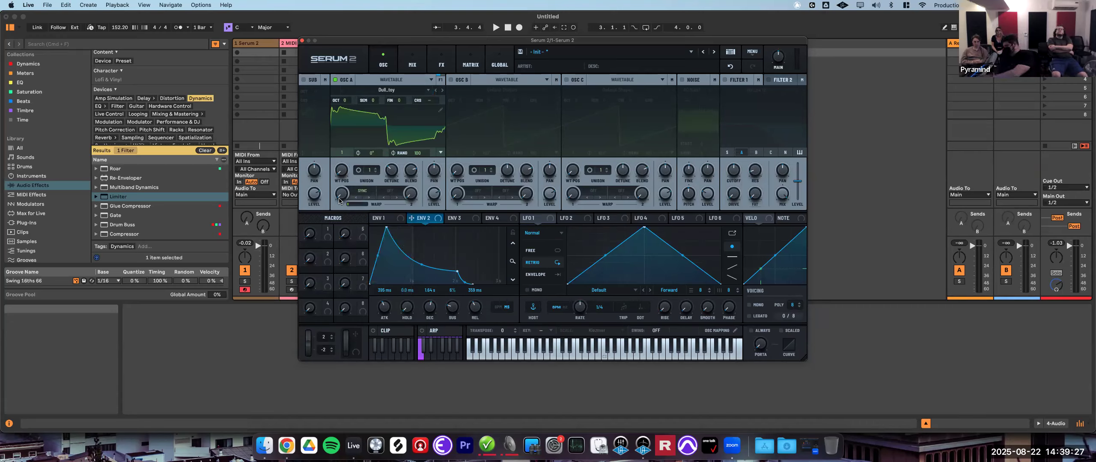
{"action": "left_click_drag", "start_coordinate": [341, 192], "coordinate": [382, 226]}
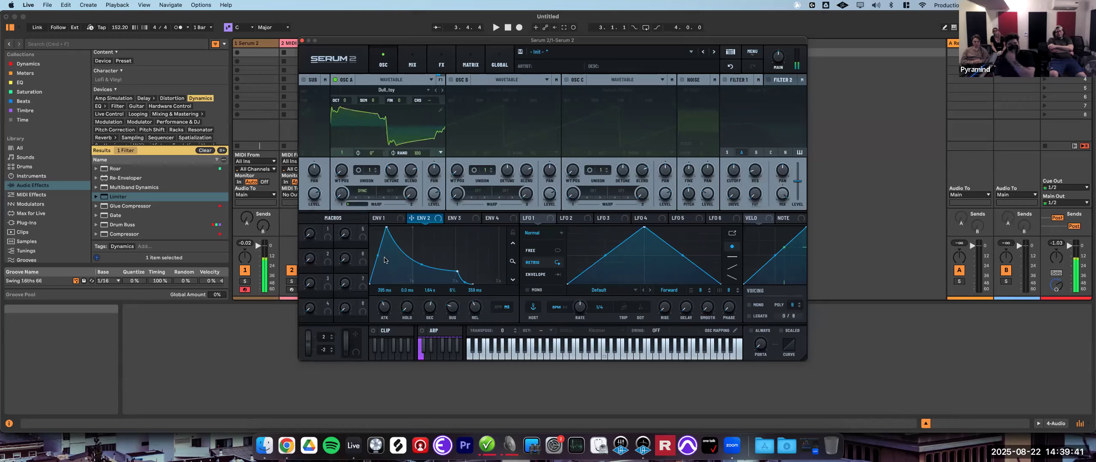
- Change oscillator A's warp mode to Alt Warp Bend + and raise the warp amount
{"action": "left_click", "coordinate": [367, 192]}
{"action": "mouse_move", "coordinate": [388, 220]}
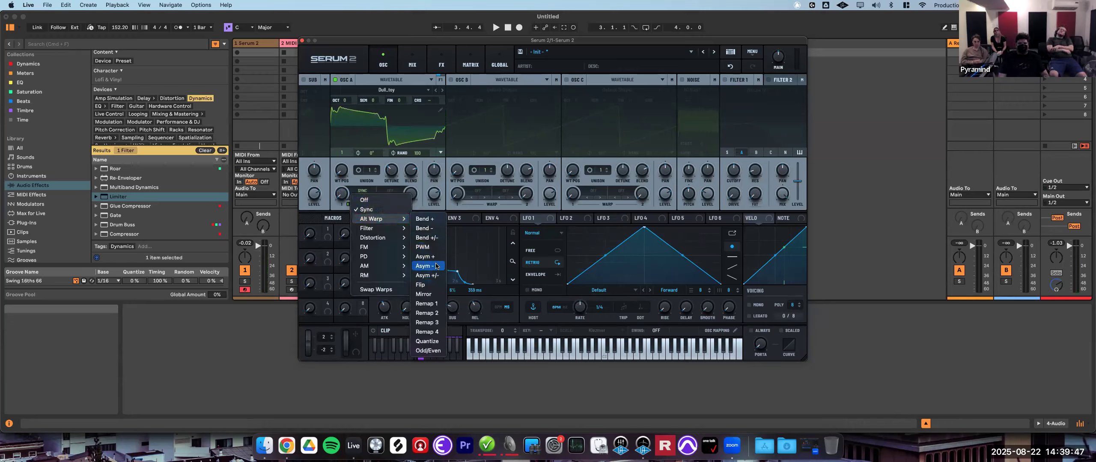
{"action": "left_click", "coordinate": [431, 220]}
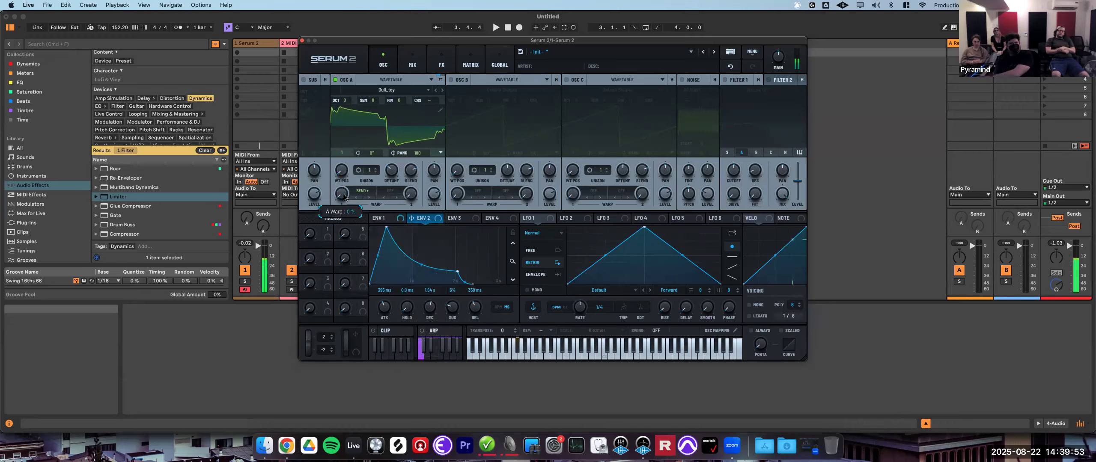
{"action": "left_click_drag", "start_coordinate": [351, 185], "coordinate": [405, 107]}
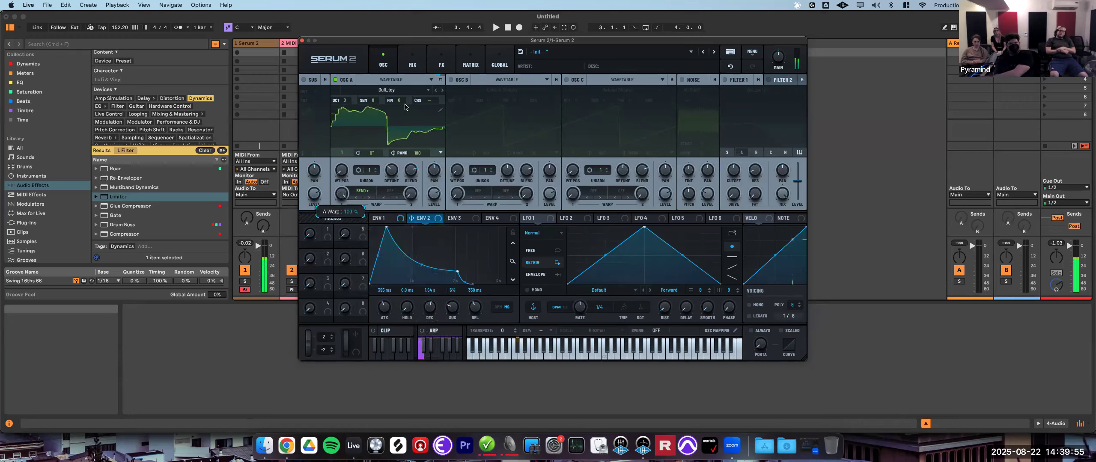
- Change oscillator A's warp mode to Bend - and raise the warp amount
{"action": "left_click", "coordinate": [362, 190]}
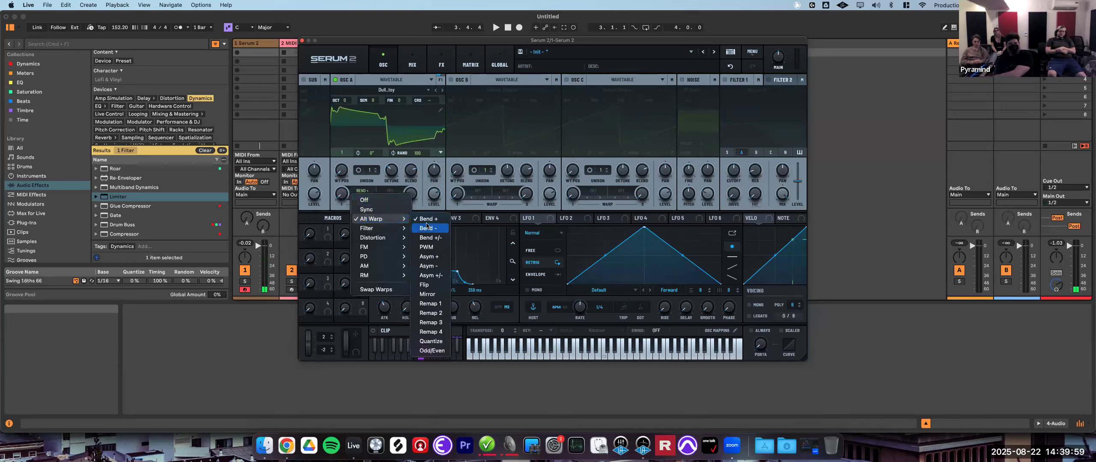
{"action": "left_click", "coordinate": [428, 228]}
{"action": "left_click_drag", "start_coordinate": [341, 194], "coordinate": [390, 105]}
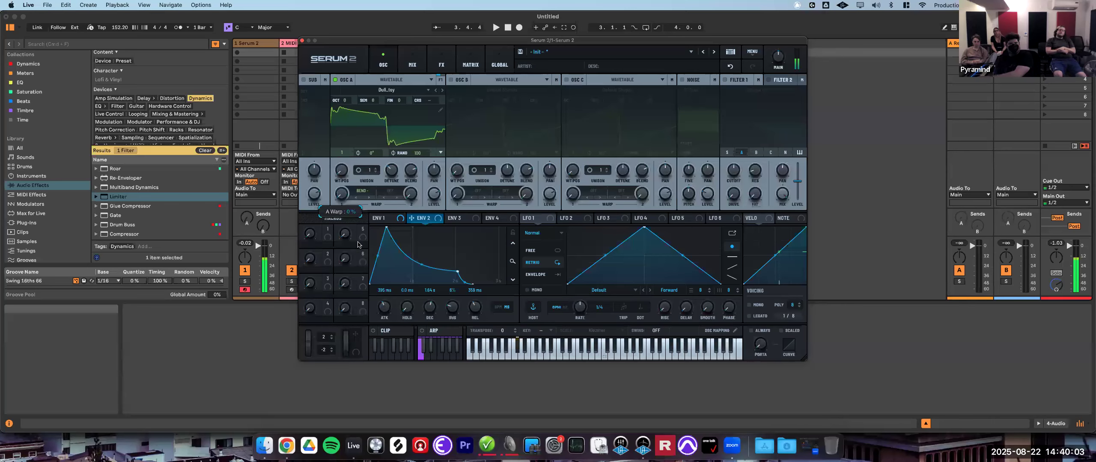
- Change oscillator A's warp mode to Mirror and sweep the warp amount
{"action": "left_click", "coordinate": [362, 191]}
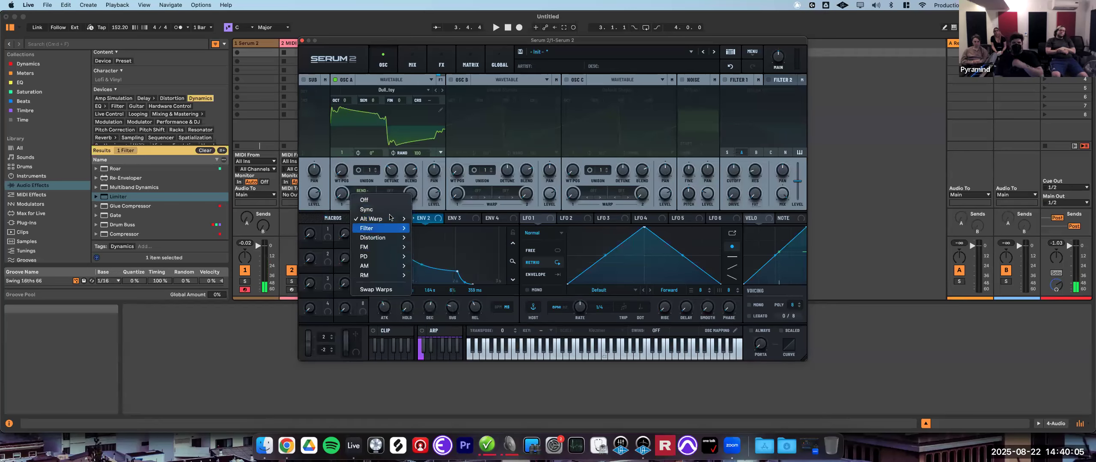
{"action": "mouse_move", "coordinate": [382, 219]}
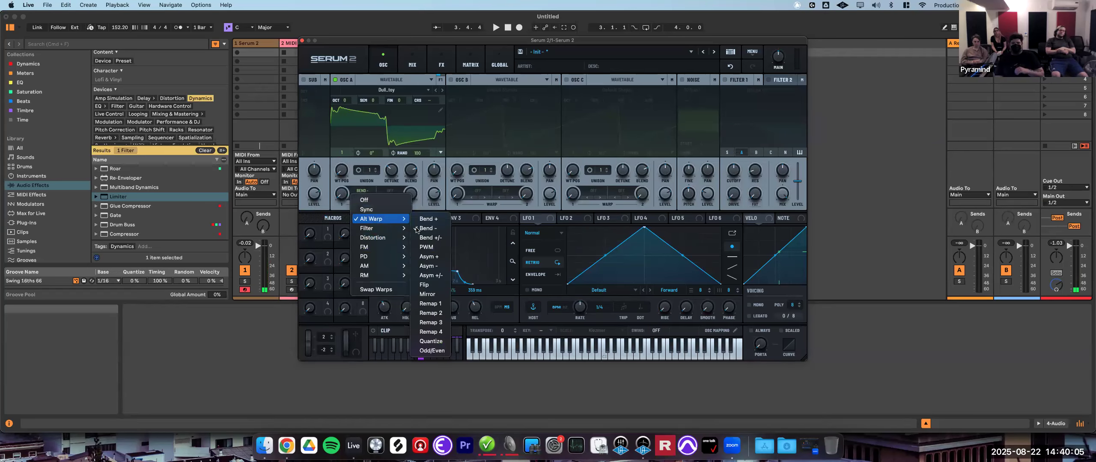
{"action": "left_click", "coordinate": [433, 294]}
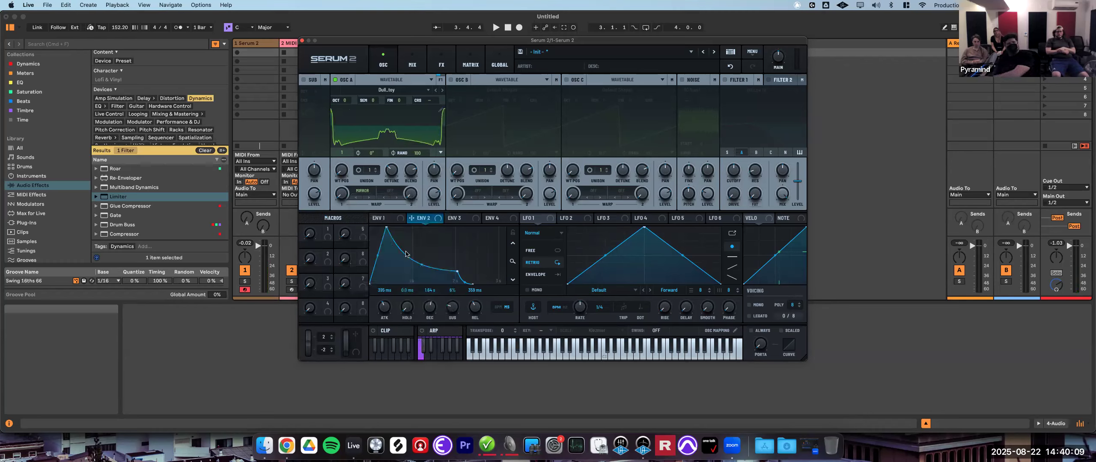
{"action": "left_click_drag", "start_coordinate": [343, 195], "coordinate": [397, 286]}
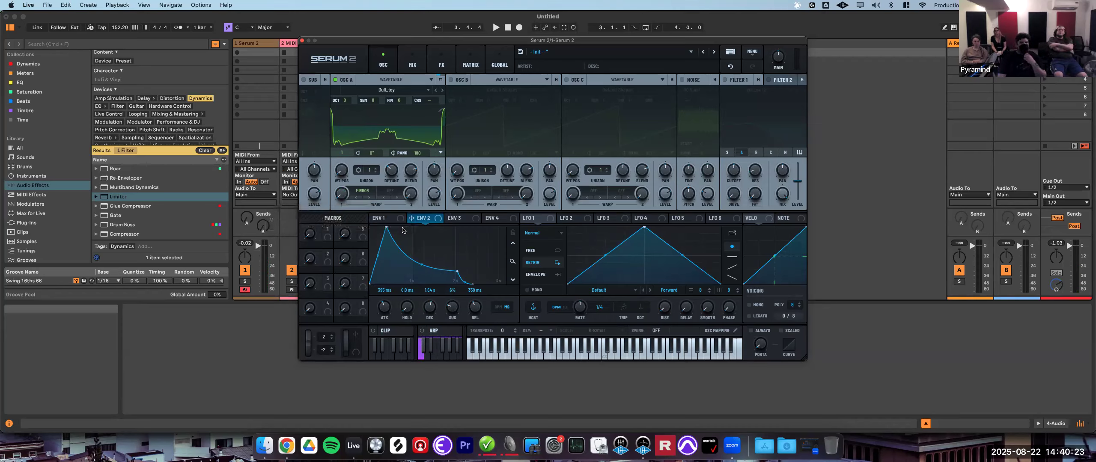
- Change oscillator A's warp mode to Filter LPF and adjust the warp amount and warp variable
{"action": "left_click", "coordinate": [357, 193]}
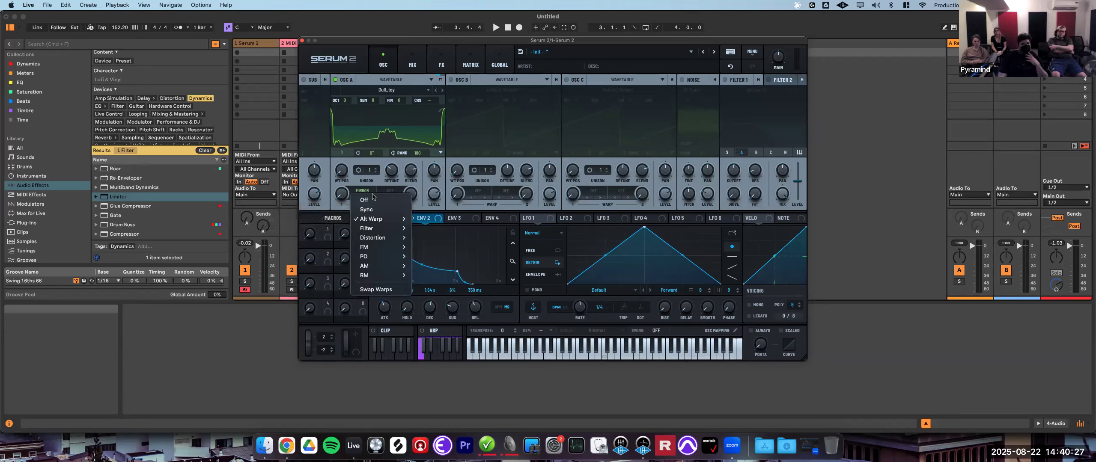
{"action": "mouse_move", "coordinate": [396, 231]}
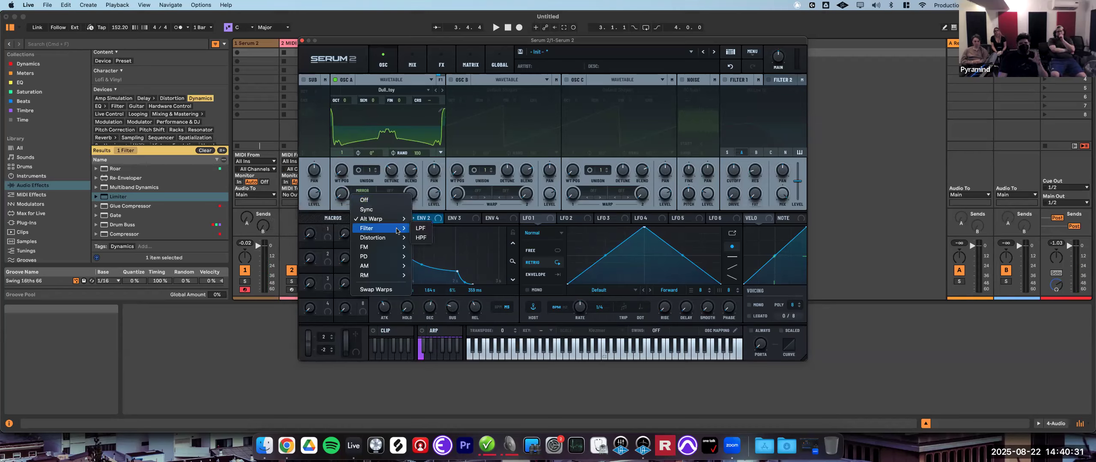
{"action": "left_click", "coordinate": [421, 229]}
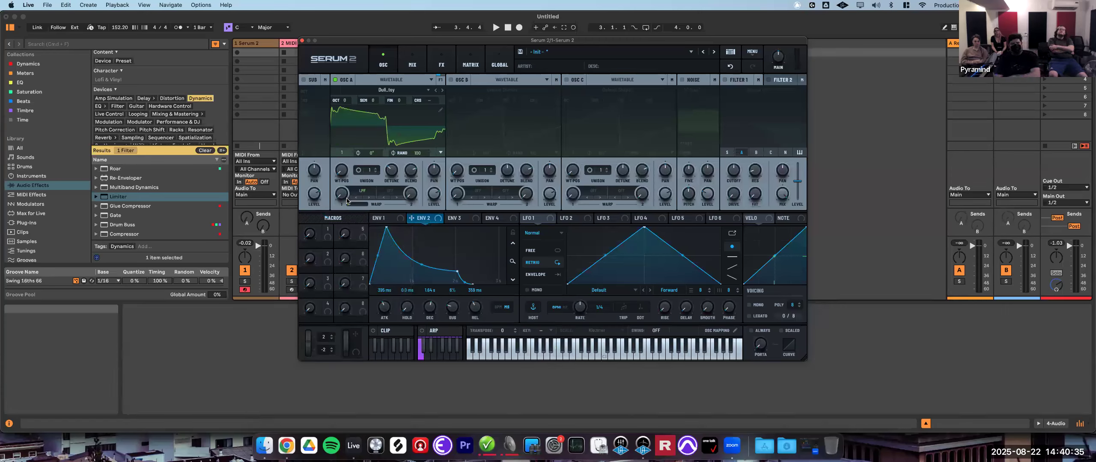
{"action": "left_click_drag", "start_coordinate": [352, 203], "coordinate": [400, 111]}
{"action": "left_click_drag", "start_coordinate": [388, 161], "coordinate": [362, 126]}
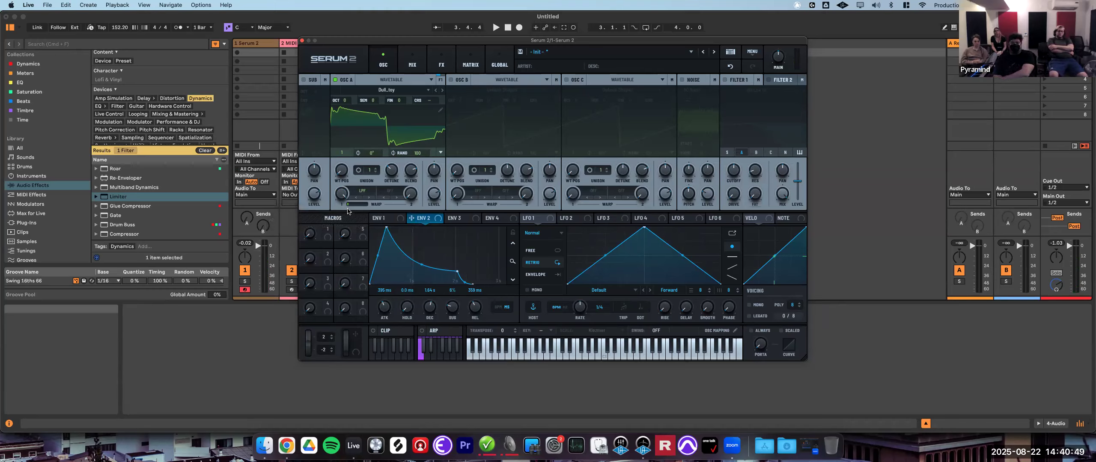
{"action": "mouse_move", "coordinate": [353, 207]}
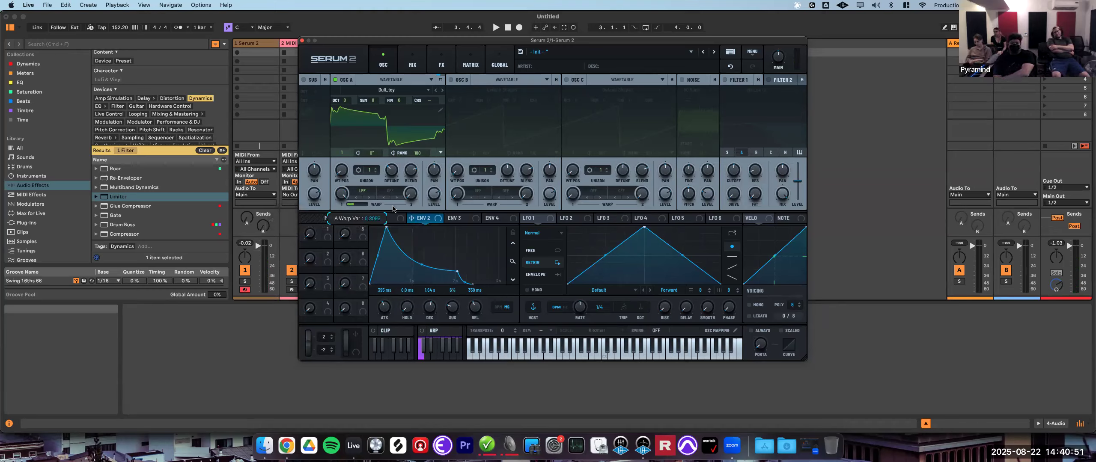
{"action": "left_click_drag", "start_coordinate": [406, 154], "coordinate": [387, 256]}
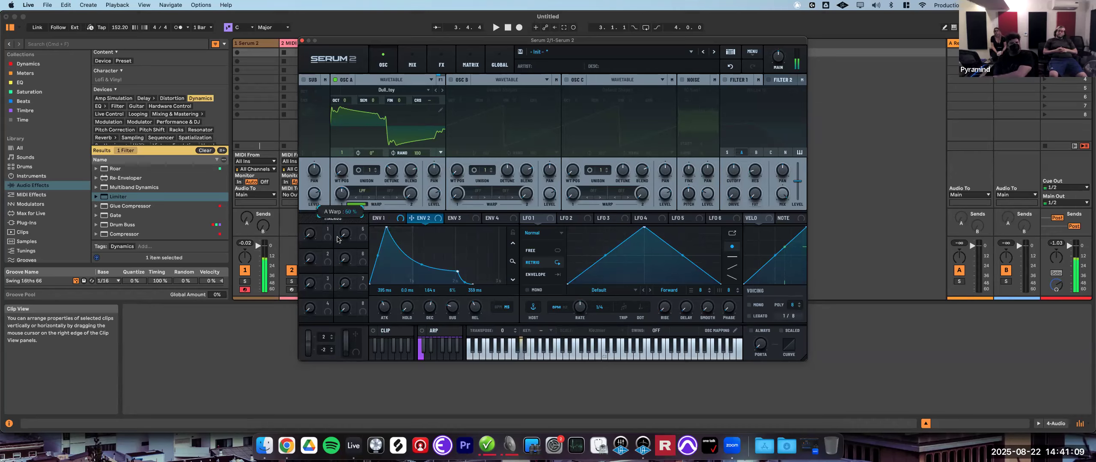
- Fine-tune oscillator A's Filter LPF warp amount
{"action": "left_click_drag", "start_coordinate": [355, 197], "coordinate": [365, 208]}
{"action": "left_click_drag", "start_coordinate": [355, 247], "coordinate": [367, 200]}
{"action": "left_click_drag", "start_coordinate": [362, 231], "coordinate": [368, 220]}
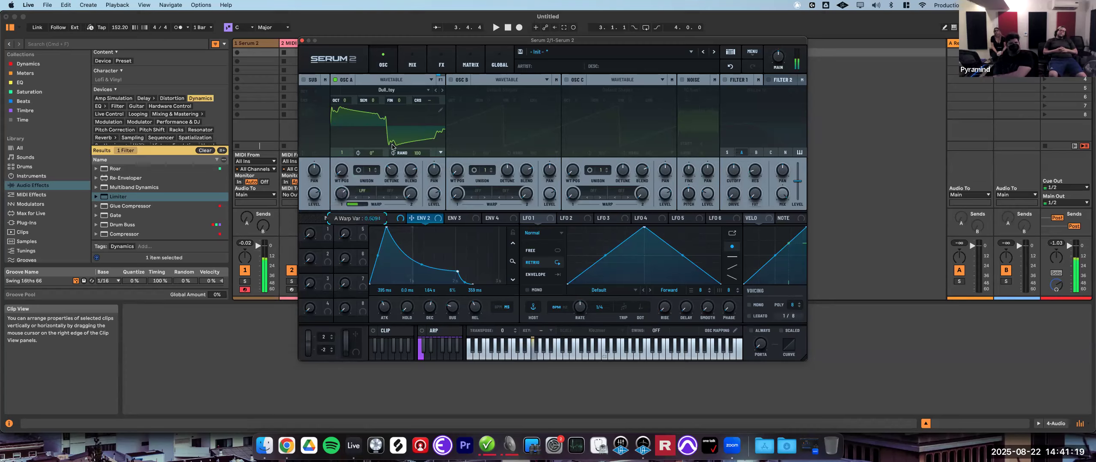
- Browse oscillator A's warp mode list and view the FX page before returning to the oscillators
{"action": "left_click", "coordinate": [355, 195]}
{"action": "mouse_move", "coordinate": [381, 240]}
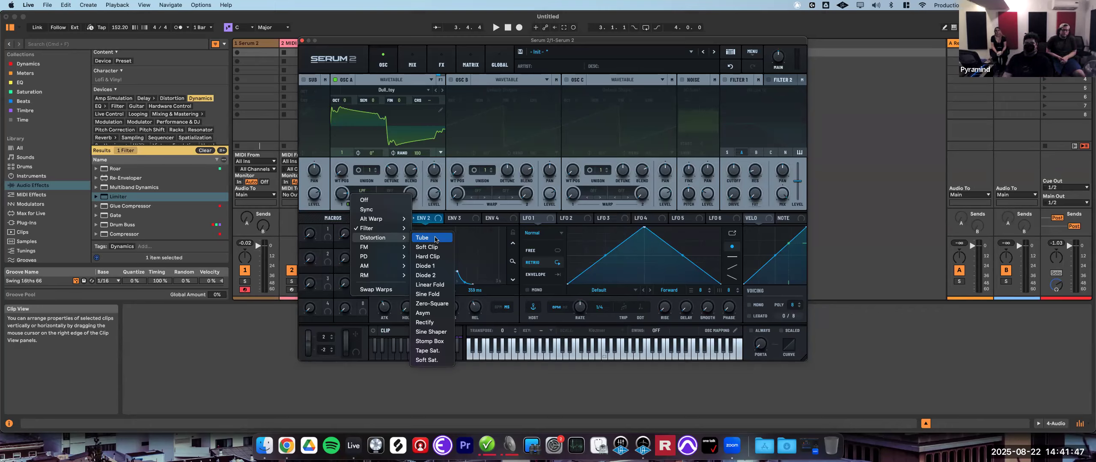
{"action": "left_click", "coordinate": [738, 79]}
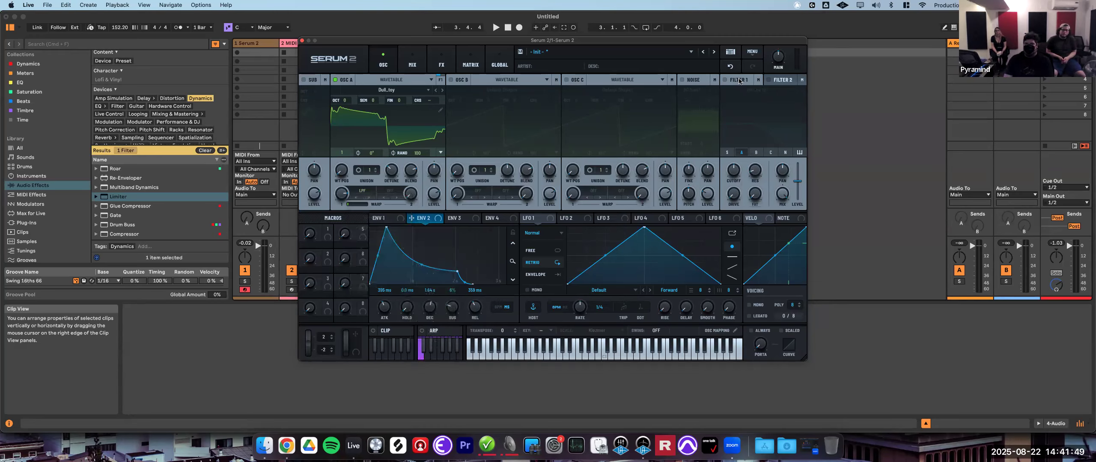
{"action": "left_click", "coordinate": [776, 81]}
{"action": "left_click", "coordinate": [441, 62]}
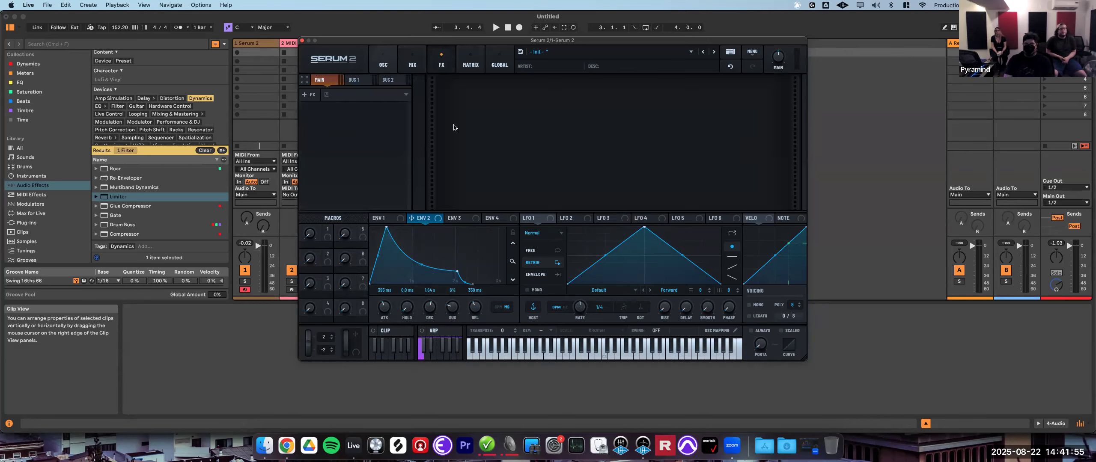
{"action": "left_click", "coordinate": [383, 62]}
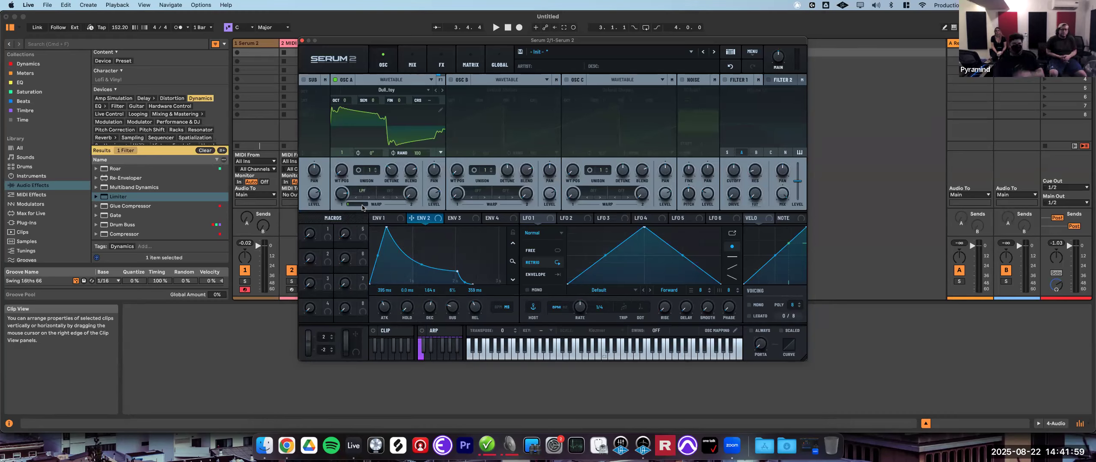
- Change oscillator A's warp mode to Distortion Tube and raise the warp amount
{"action": "left_click", "coordinate": [362, 191]}
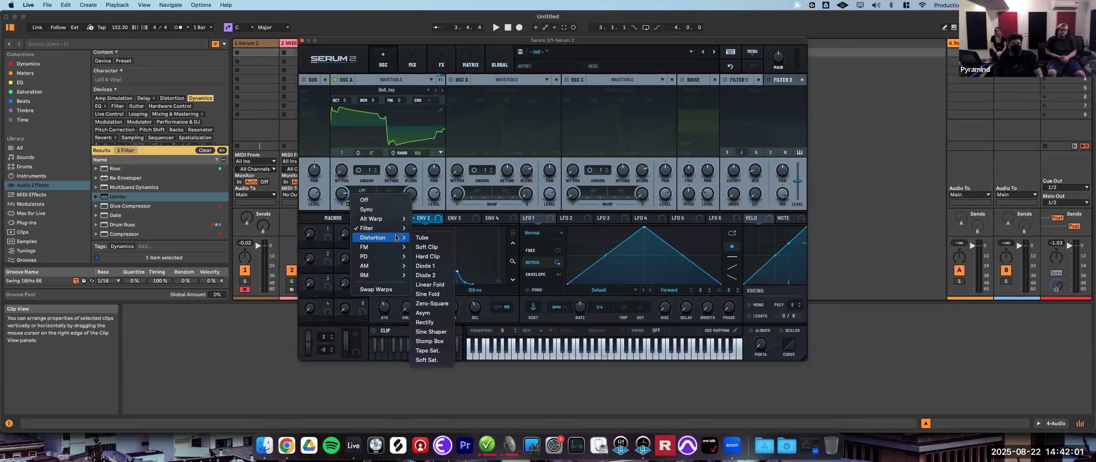
{"action": "left_click", "coordinate": [429, 239]}
{"action": "left_click_drag", "start_coordinate": [342, 196], "coordinate": [333, 403]}
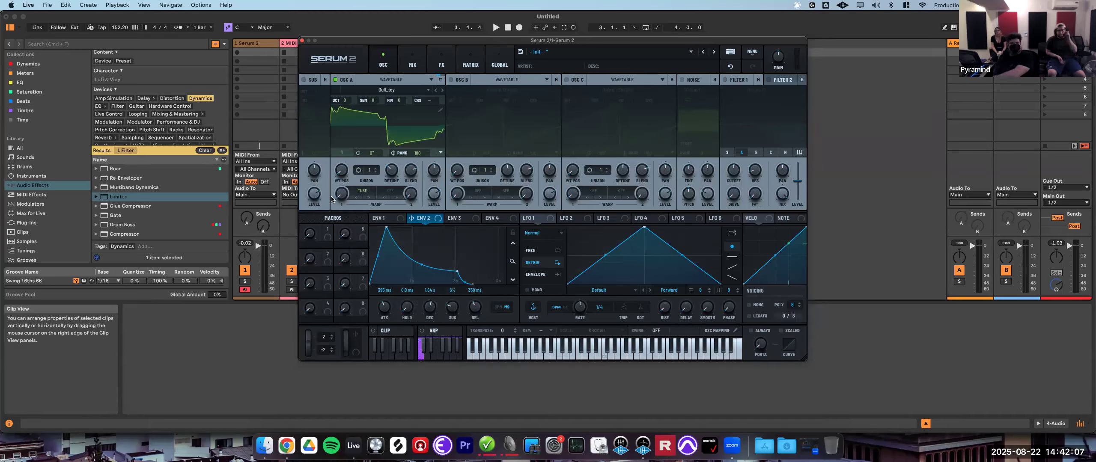
{"action": "mouse_move", "coordinate": [331, 198]}
{"action": "left_mouse_down"}
{"action": "mouse_move", "coordinate": [391, 146]}
{"action": "mouse_move", "coordinate": [336, 200]}
{"action": "left_mouse_up"}
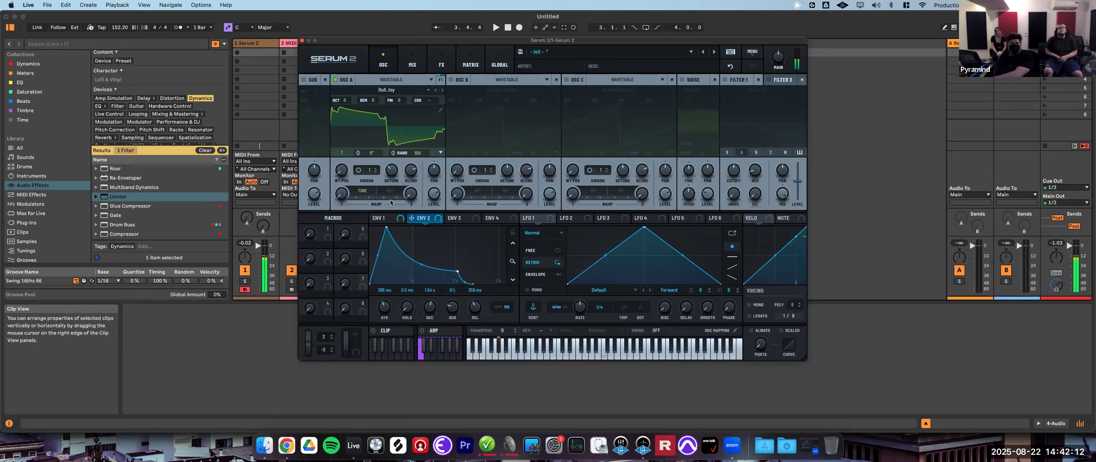
- Try oscillator A in Sample mode, adjust it, and switch it back to Wavetable mode
{"action": "left_click", "coordinate": [391, 79]}
{"action": "left_click", "coordinate": [386, 110]}
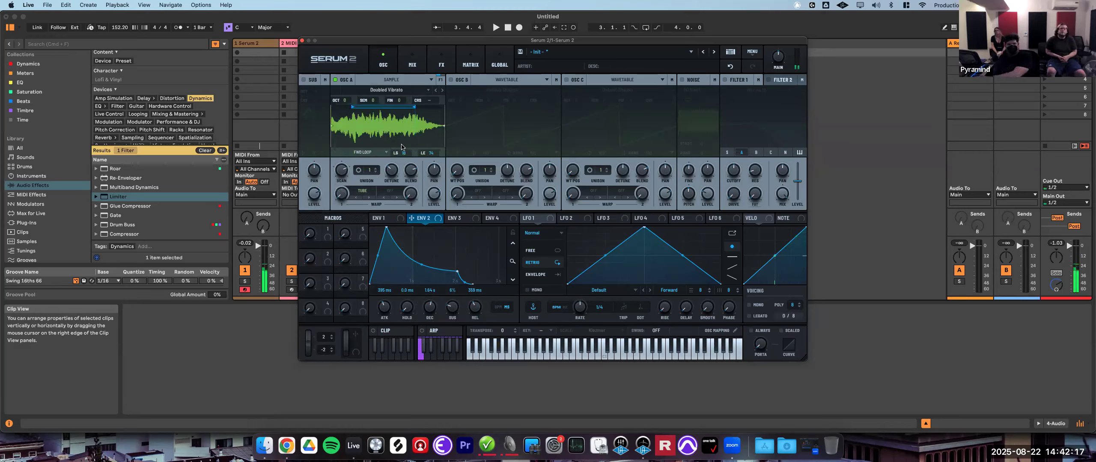
{"action": "left_click_drag", "start_coordinate": [345, 190], "coordinate": [386, 139]}
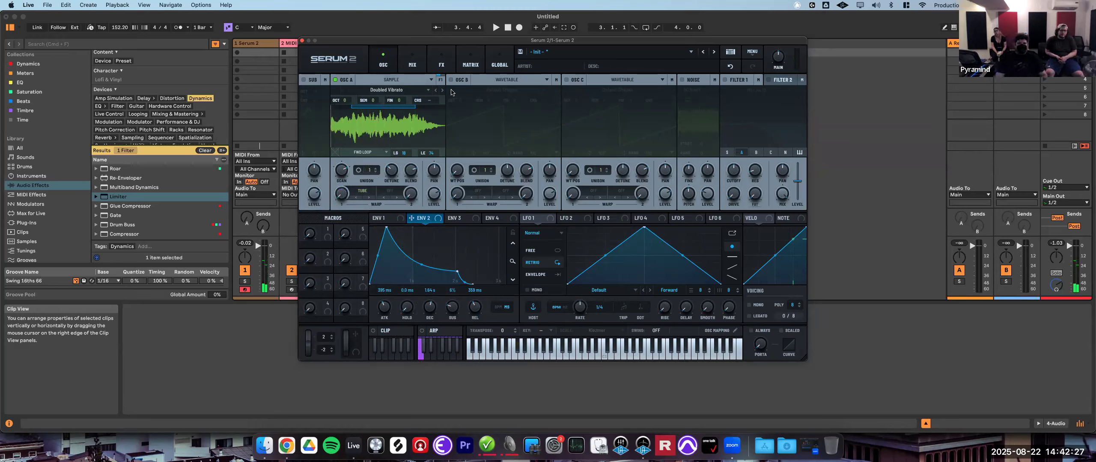
{"action": "left_click", "coordinate": [391, 79]}
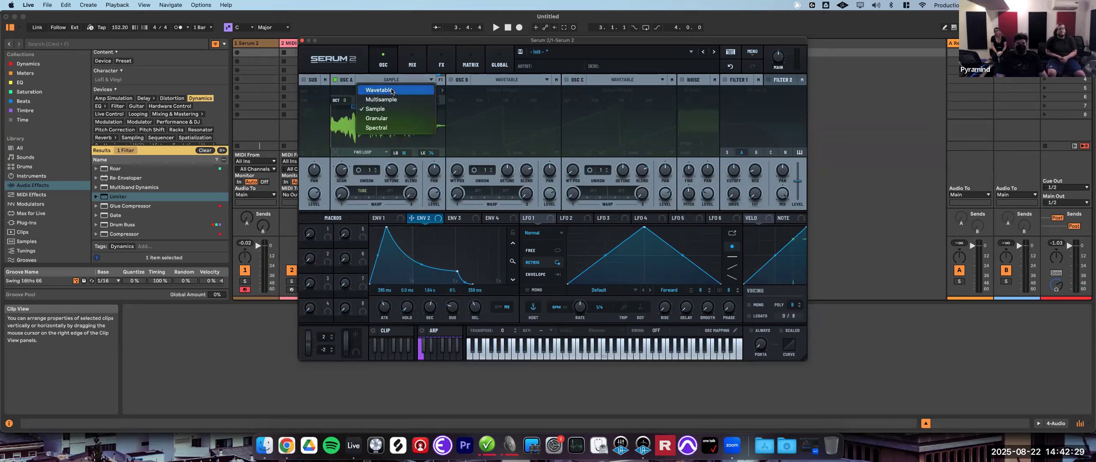
{"action": "left_click", "coordinate": [392, 91]}
{"action": "left_click", "coordinate": [359, 192]}
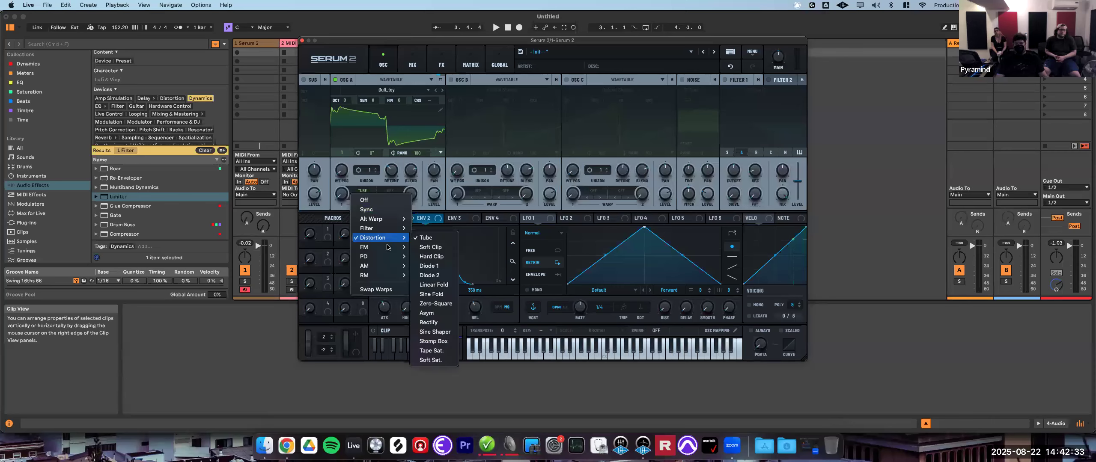
{"action": "mouse_move", "coordinate": [386, 278]}
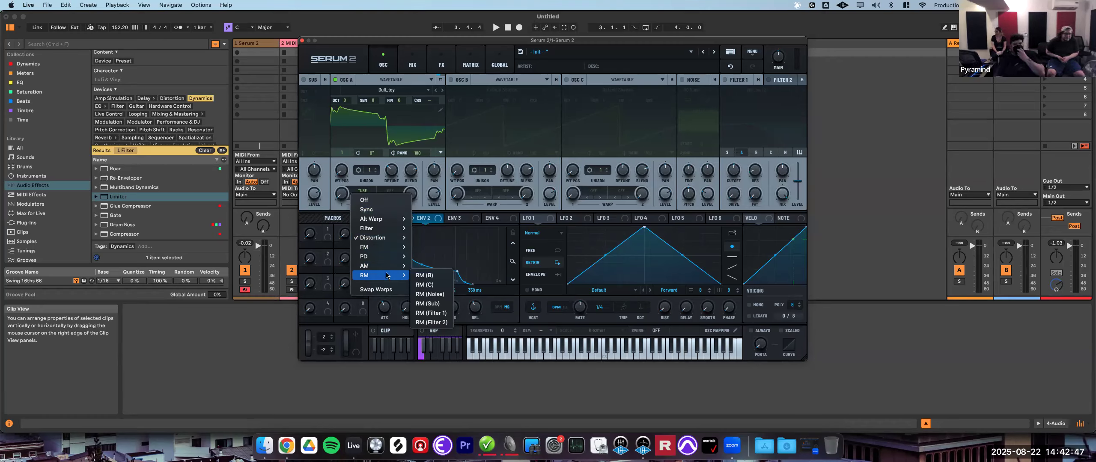
{"action": "mouse_move", "coordinate": [385, 262]}
{"action": "mouse_move", "coordinate": [377, 247]}
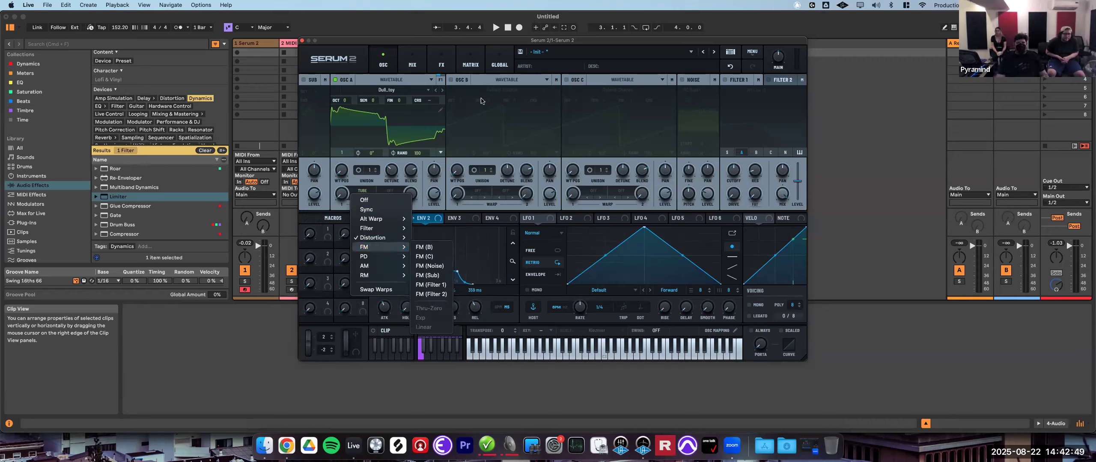
- Enable oscillator B and adjust its wavetable position and level
{"action": "left_click", "coordinate": [451, 80]}
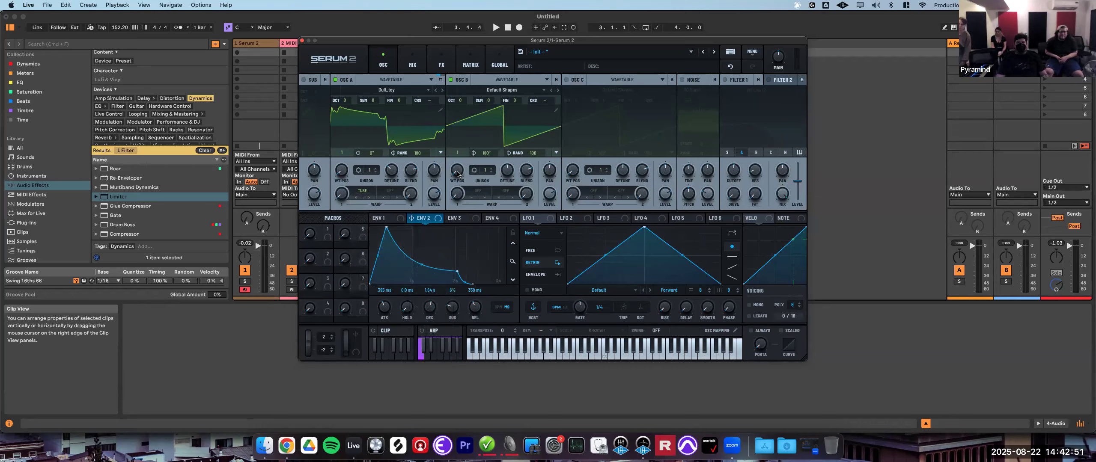
{"action": "left_click_drag", "start_coordinate": [461, 165], "coordinate": [464, 161]}
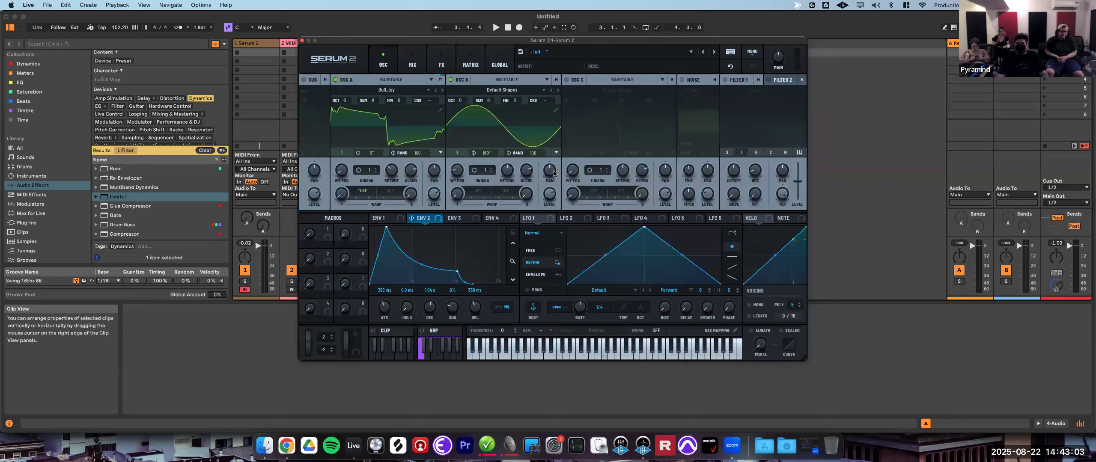
{"action": "left_click_drag", "start_coordinate": [551, 192], "coordinate": [544, 328]}
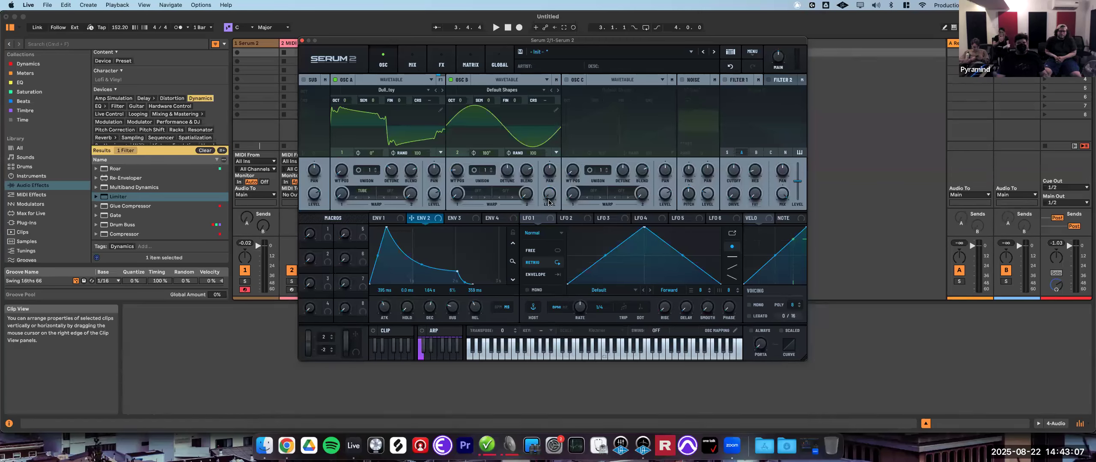
- Change oscillator A's warp mode to FM (B) and adjust the warp amount
{"action": "mouse_move", "coordinate": [550, 198]}
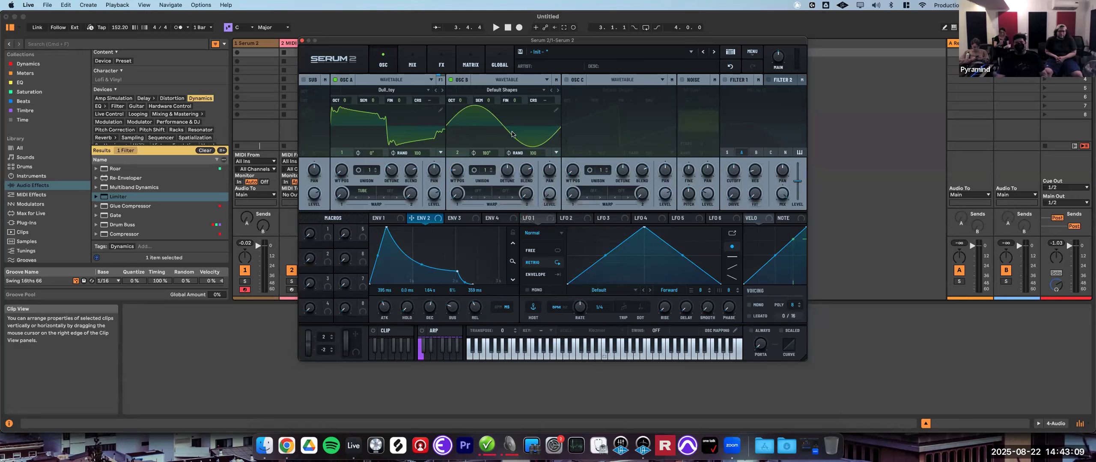
{"action": "left_click", "coordinate": [364, 192]}
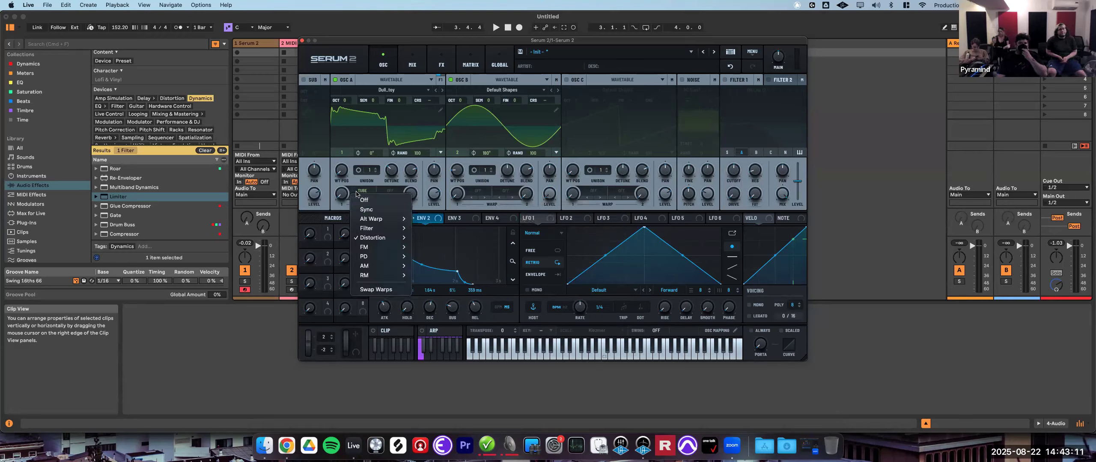
{"action": "mouse_move", "coordinate": [376, 248]}
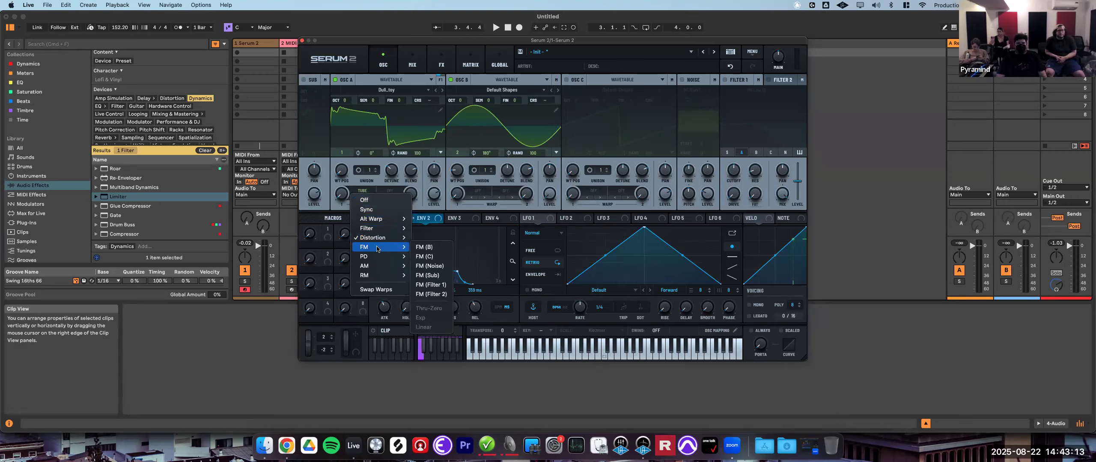
{"action": "left_click", "coordinate": [427, 248]}
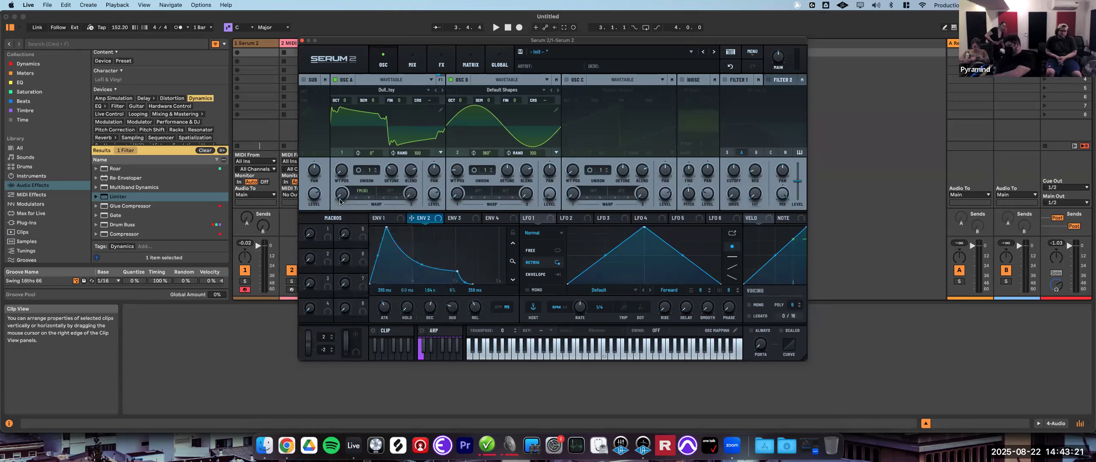
{"action": "left_click_drag", "start_coordinate": [346, 197], "coordinate": [361, 265]}
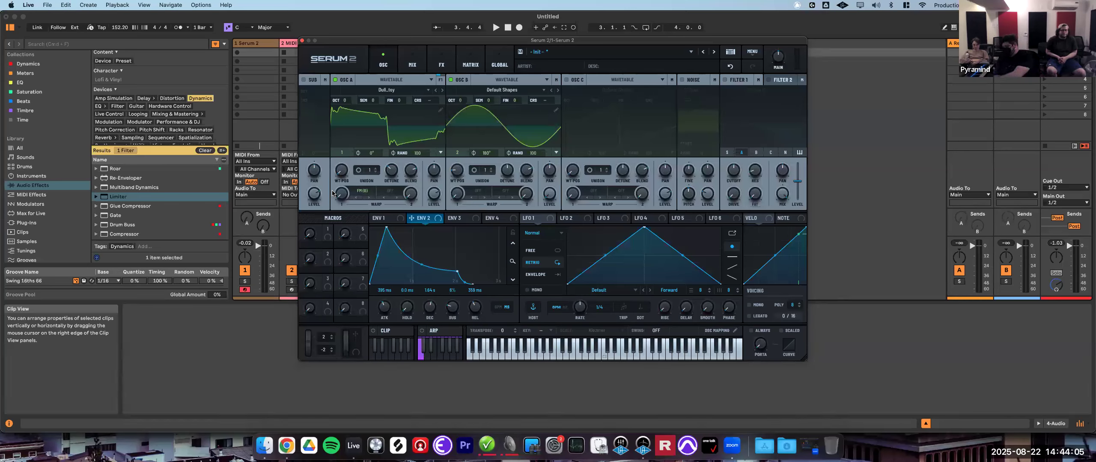
{"action": "left_click_drag", "start_coordinate": [347, 192], "coordinate": [348, 185]}
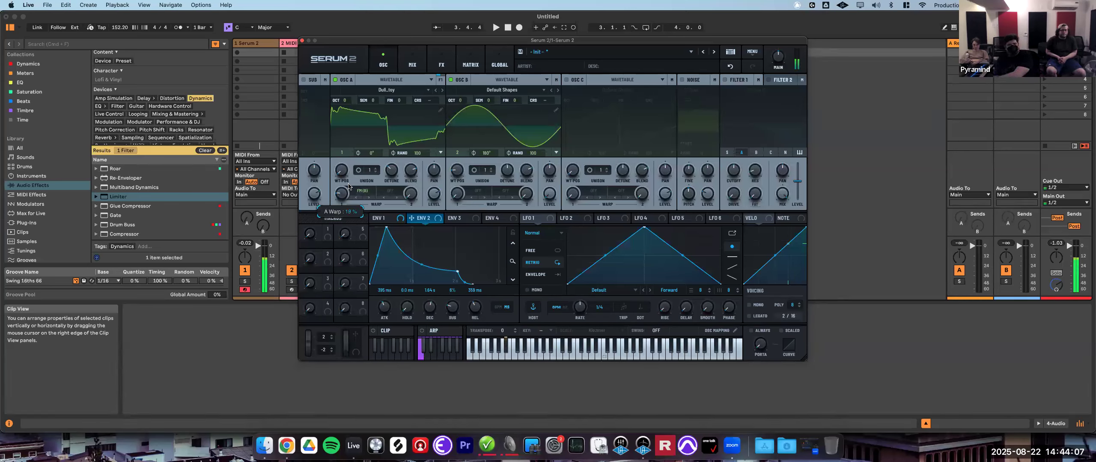
- Adjust oscillator B's octave and semitone tuning, then set its semitone value to 0
{"action": "left_click", "coordinate": [461, 101]}
{"action": "left_click_drag", "start_coordinate": [462, 99], "coordinate": [463, 98]}
{"action": "left_click", "coordinate": [464, 102]}
{"action": "left_click_drag", "start_coordinate": [466, 95], "coordinate": [492, 97]}
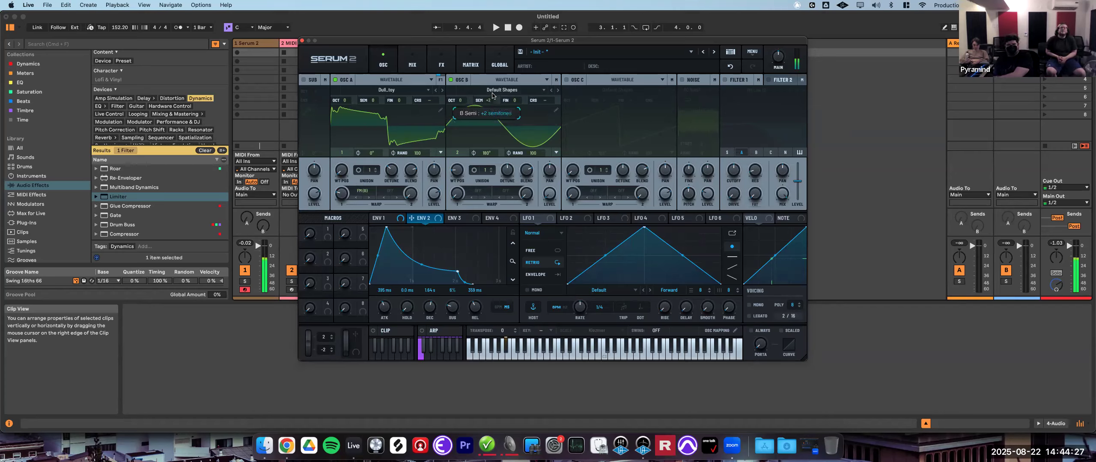
{"action": "left_click_drag", "start_coordinate": [494, 94], "coordinate": [495, 86]}
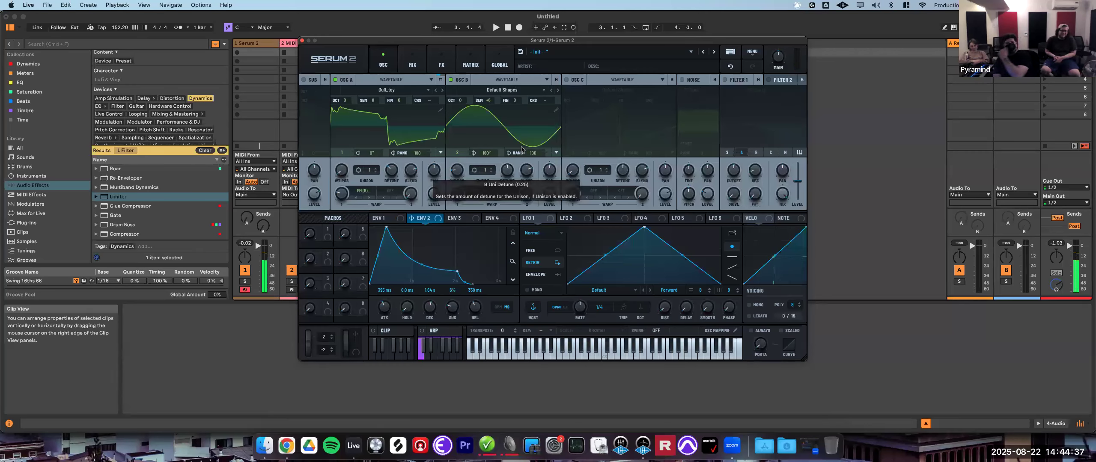
{"action": "double_click", "coordinate": [488, 101]}
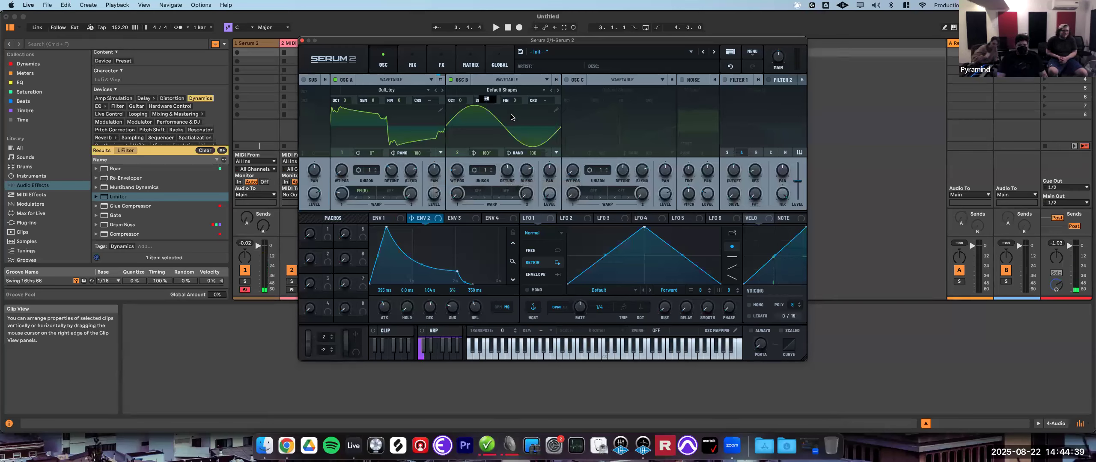
{"action": "type", "text": "0"}
{"action": "key", "text": "Return"}
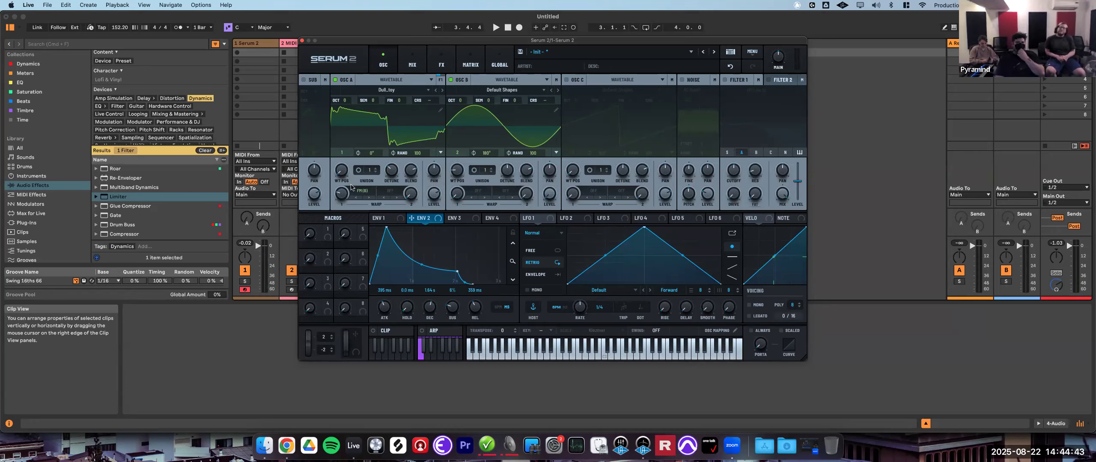
- Change oscillator A's warp mode to PD (B) and adjust the warp amount
{"action": "left_click", "coordinate": [366, 193]}
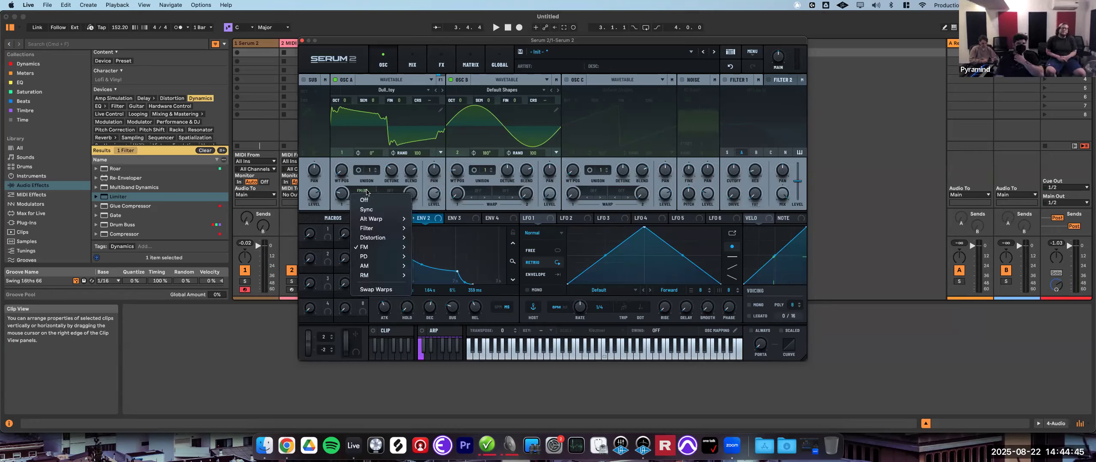
{"action": "mouse_move", "coordinate": [376, 259]}
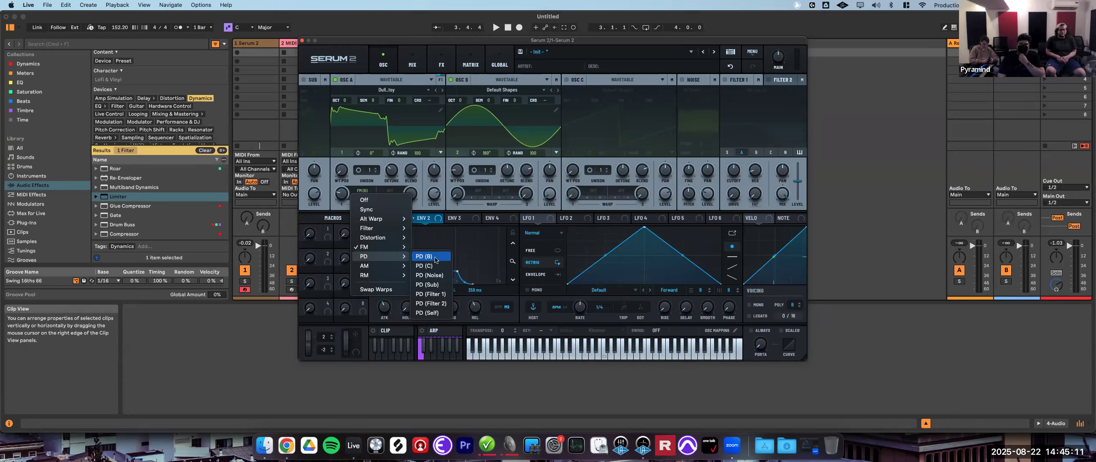
{"action": "left_click", "coordinate": [434, 258]}
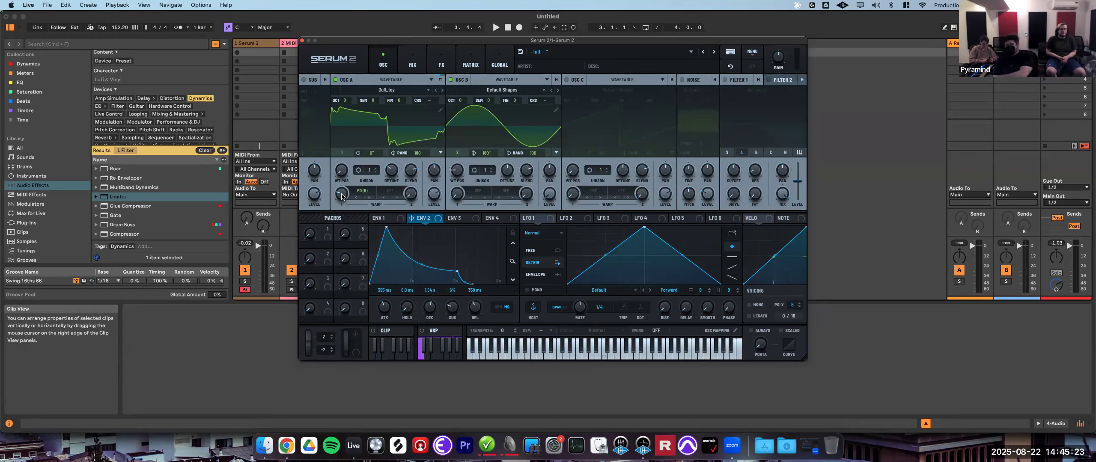
{"action": "left_click_drag", "start_coordinate": [342, 196], "coordinate": [348, 189]}
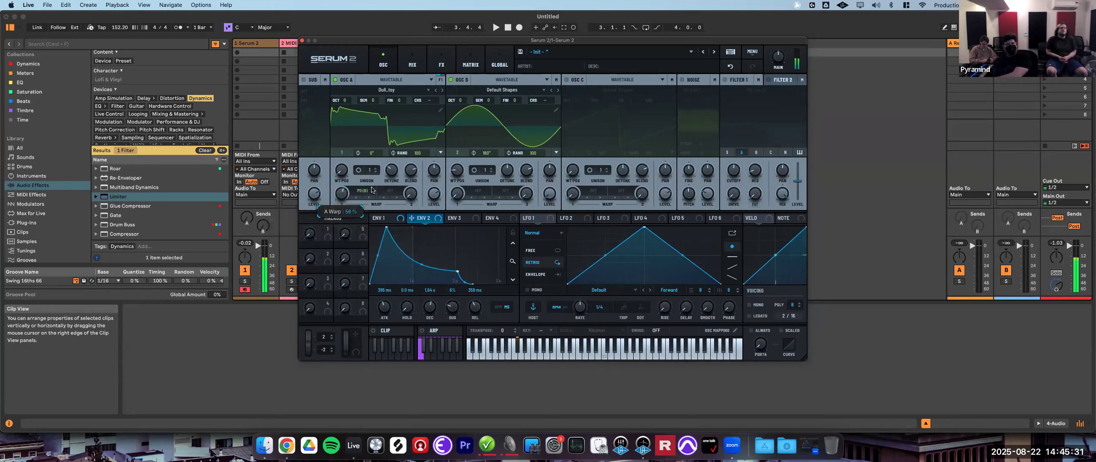
{"action": "mouse_move", "coordinate": [377, 191]}
{"action": "left_mouse_down"}
{"action": "mouse_move", "coordinate": [367, 251]}
{"action": "mouse_move", "coordinate": [382, 197]}
{"action": "left_mouse_up"}
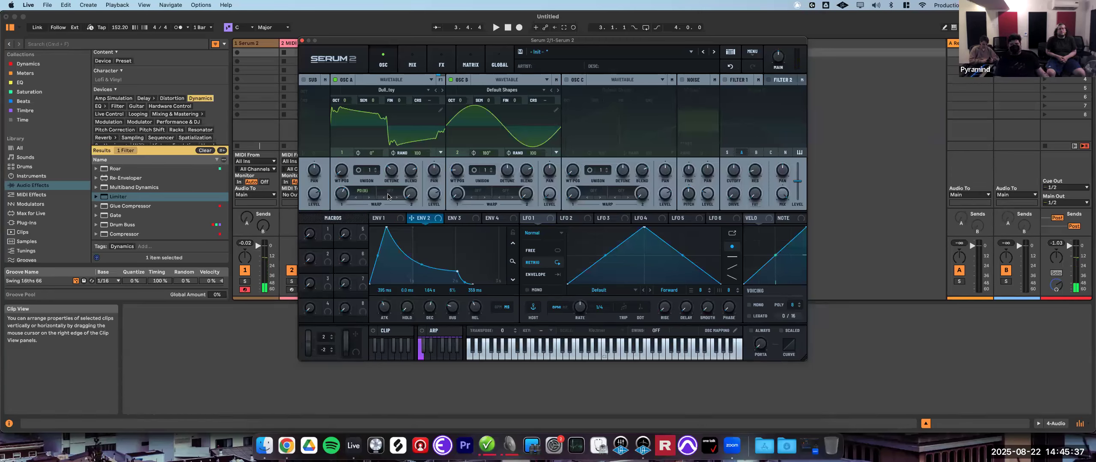
{"action": "left_click", "coordinate": [374, 192]}
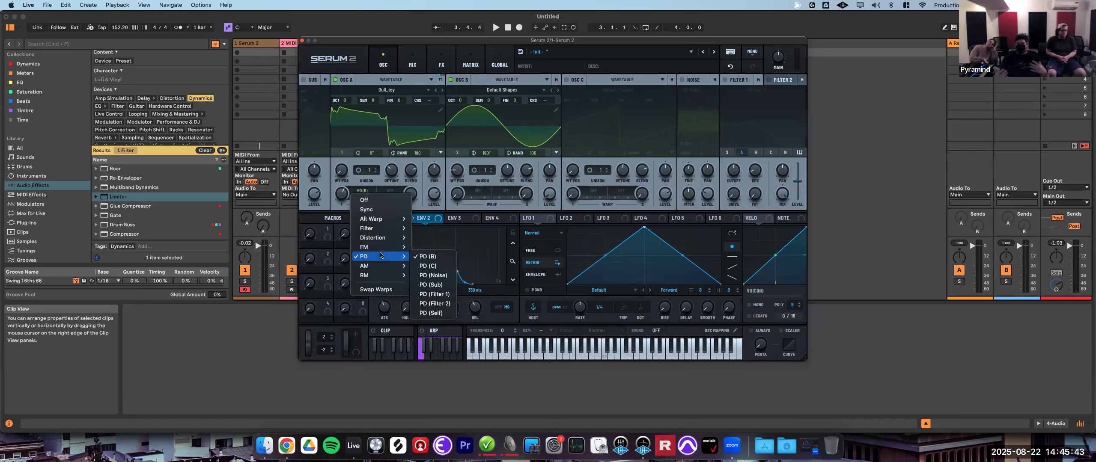
{"action": "left_click", "coordinate": [475, 130]}
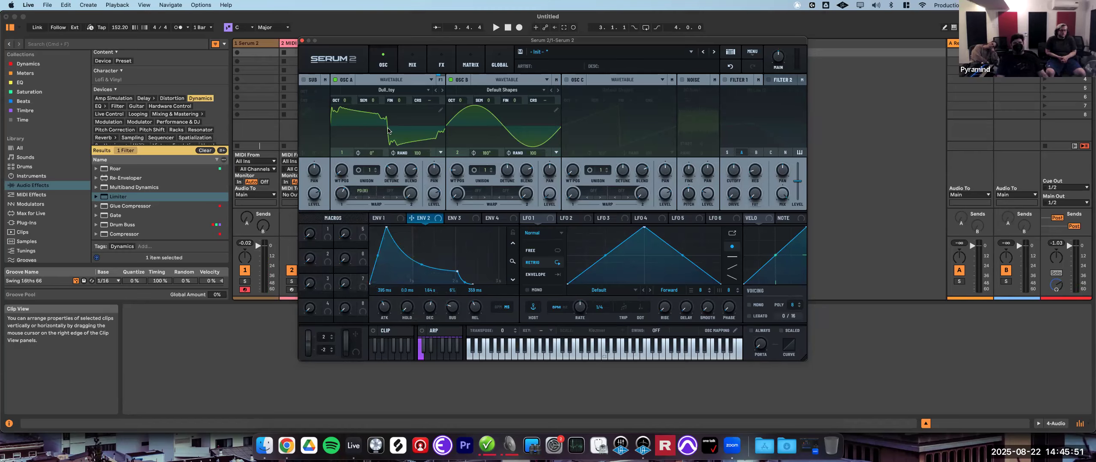
{"action": "mouse_move", "coordinate": [353, 195]}
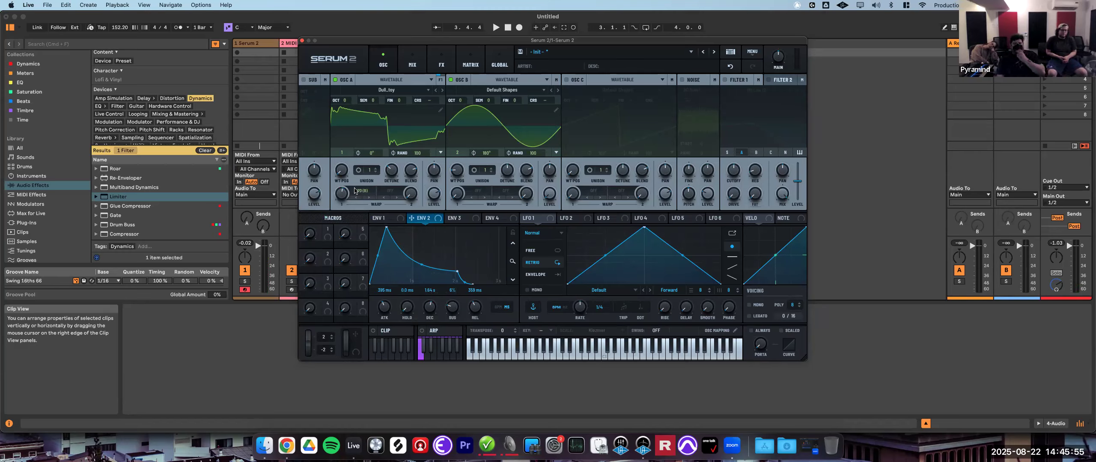
- Set oscillator A's warp mode to AM (B), then adjust the warp amount and oscillator B's octave
{"action": "left_click", "coordinate": [358, 191]}
{"action": "mouse_move", "coordinate": [381, 268]}
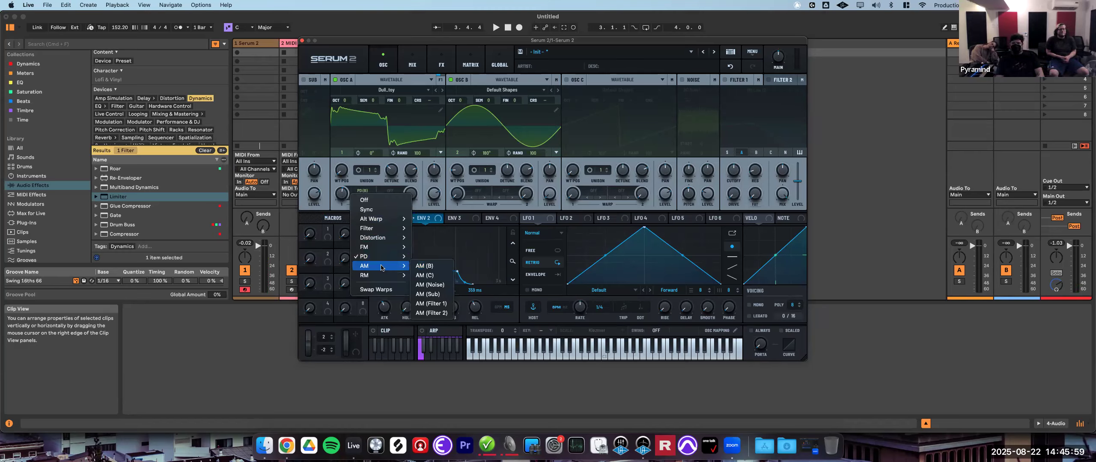
{"action": "left_click", "coordinate": [431, 268]}
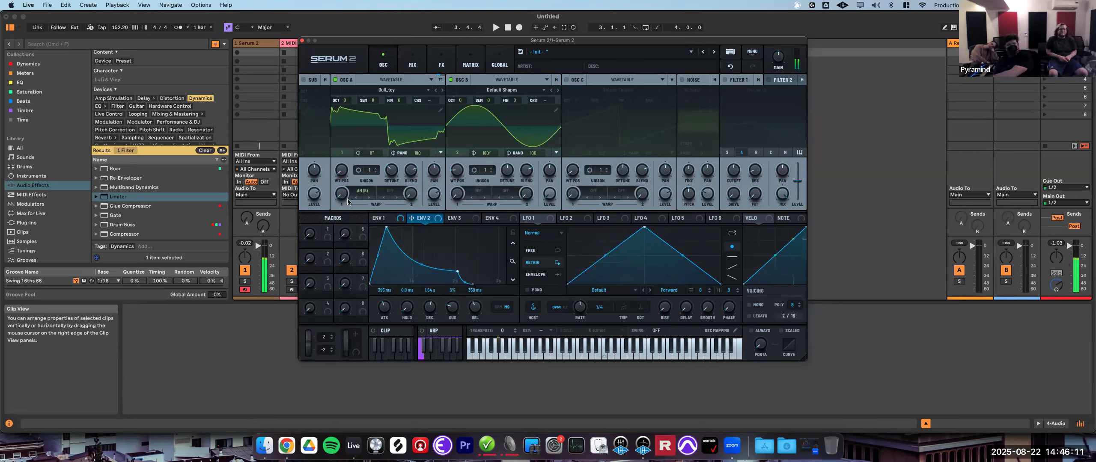
{"action": "left_click_drag", "start_coordinate": [341, 192], "coordinate": [370, 165]}
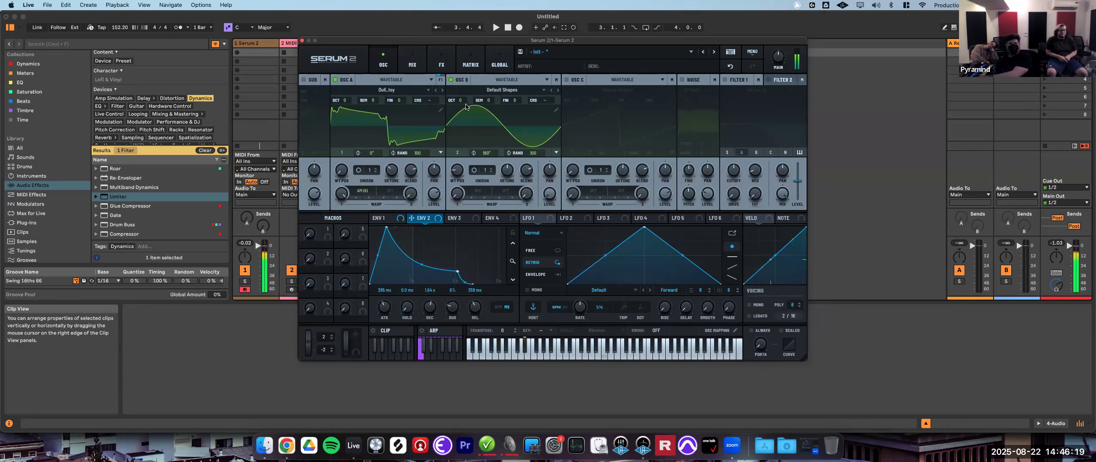
{"action": "mouse_move", "coordinate": [461, 104]}
{"action": "left_click_drag", "start_coordinate": [461, 104], "coordinate": [461, 114]}
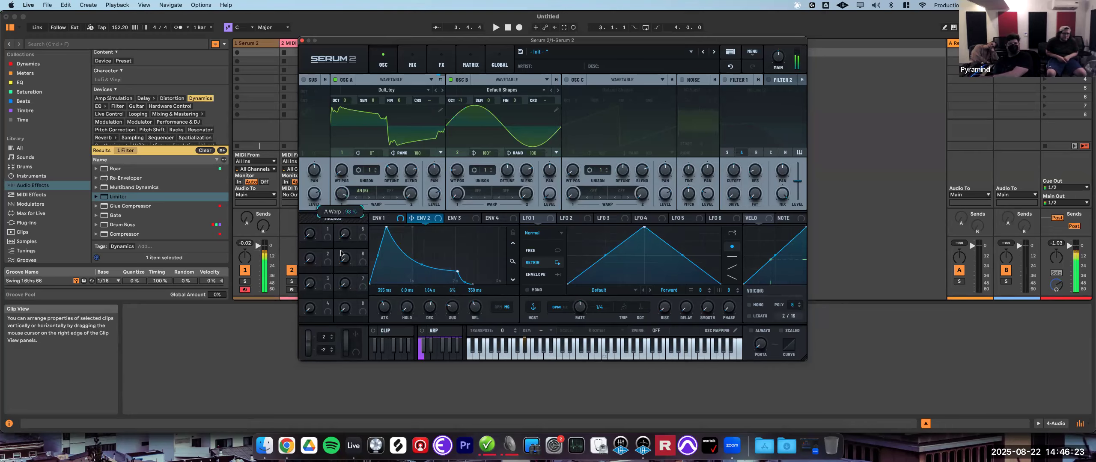
{"action": "left_click_drag", "start_coordinate": [357, 270], "coordinate": [370, 237]}
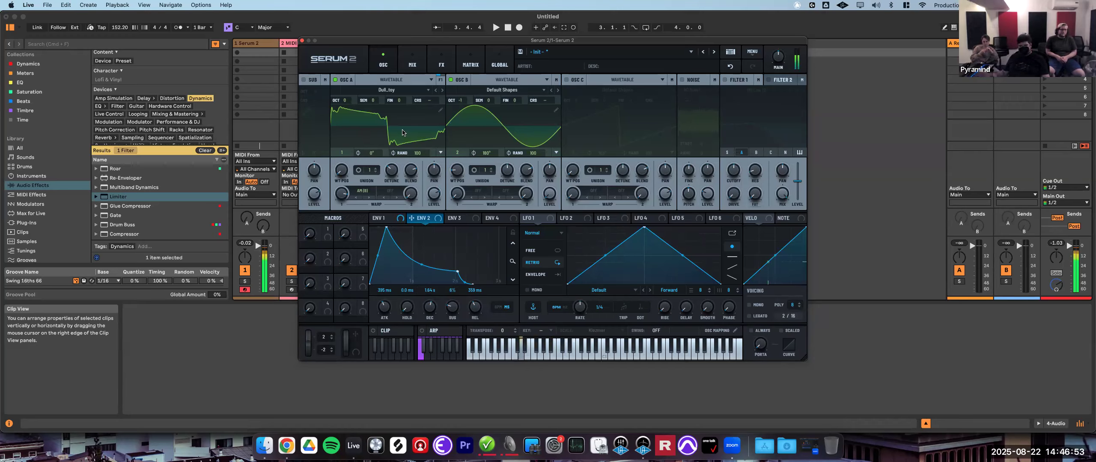
- Change oscillator A's warp mode to RM (B) and adjust the warp amount
{"action": "left_click", "coordinate": [358, 195]}
{"action": "mouse_move", "coordinate": [386, 275]}
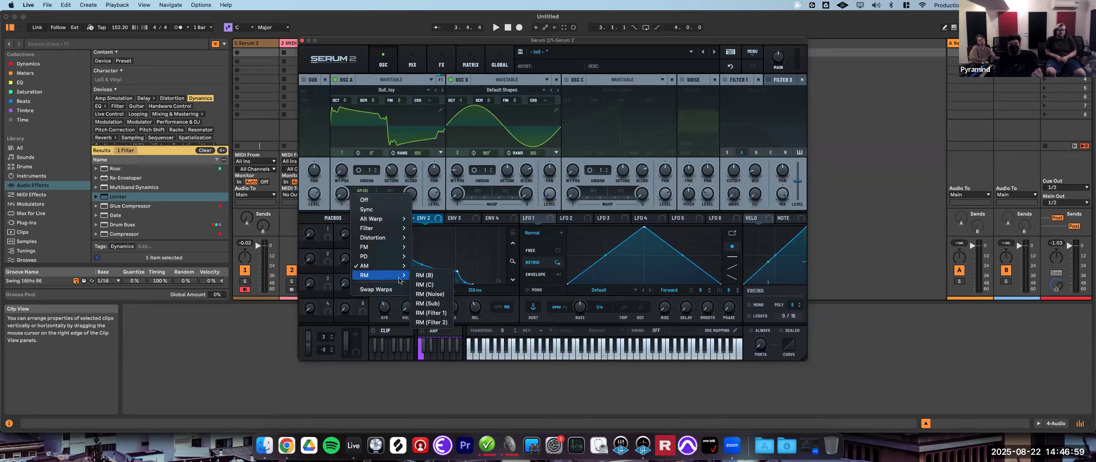
{"action": "left_click", "coordinate": [433, 275]}
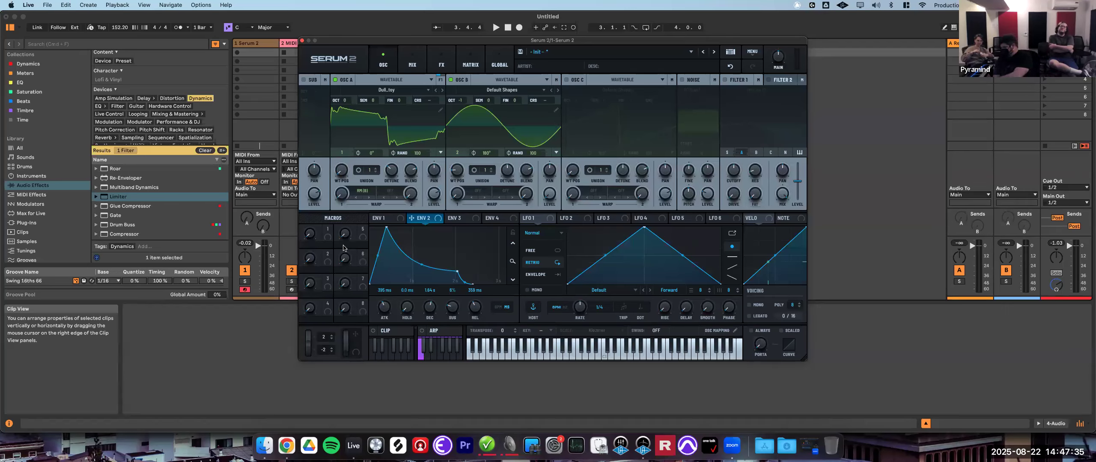
{"action": "left_click_drag", "start_coordinate": [345, 196], "coordinate": [386, 160]}
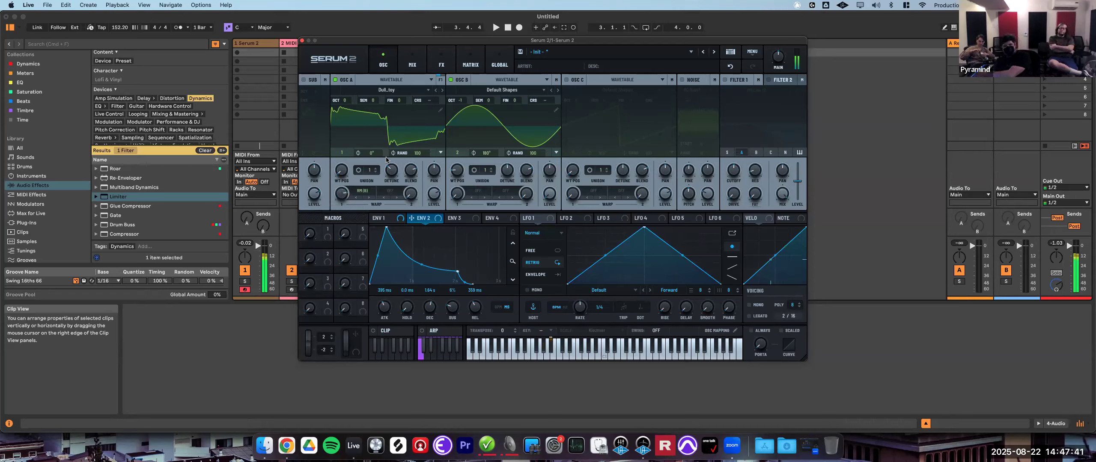
- Switch oscillator A's warp mode to AM (B)
{"action": "left_click", "coordinate": [366, 193]}
{"action": "mouse_move", "coordinate": [387, 265]}
{"action": "left_click", "coordinate": [433, 266]}
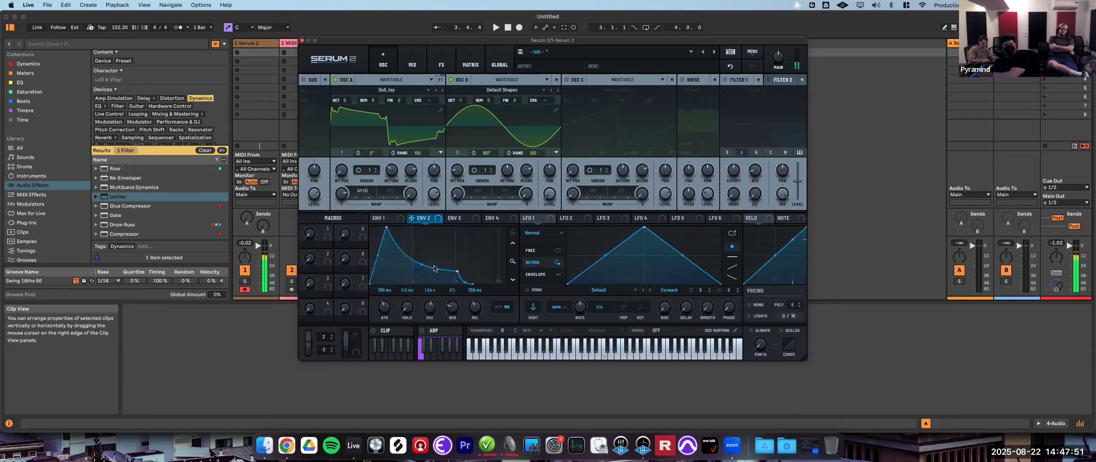
- Set oscillator A's warp mode back to RM (B), adjusting oscillator B's octave and the warp amount
{"action": "left_click", "coordinate": [357, 192]}
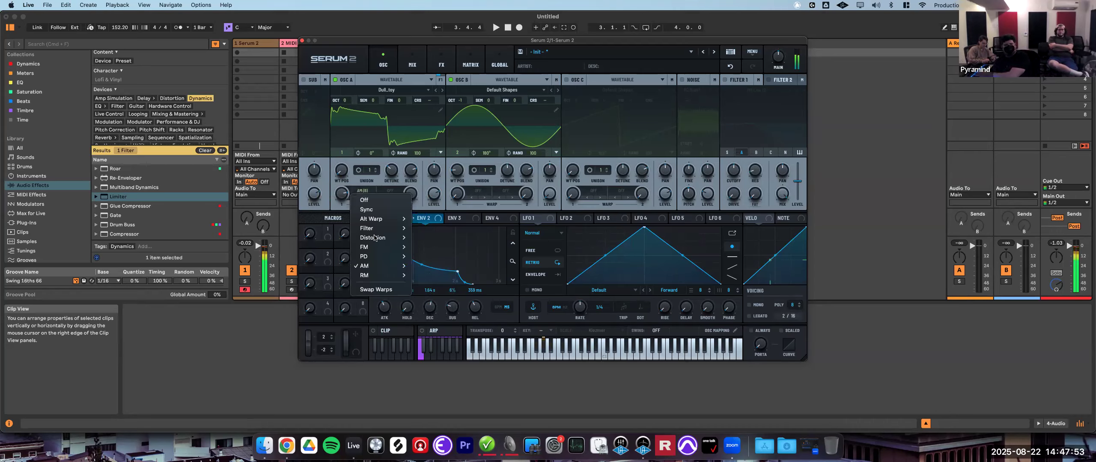
{"action": "mouse_move", "coordinate": [385, 275]}
{"action": "left_click", "coordinate": [426, 275]}
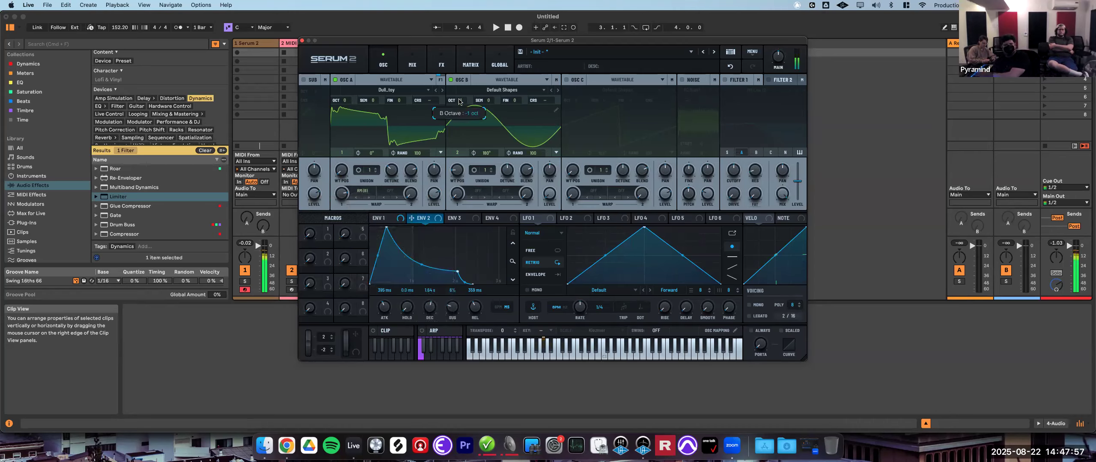
{"action": "left_click_drag", "start_coordinate": [461, 95], "coordinate": [460, 89]}
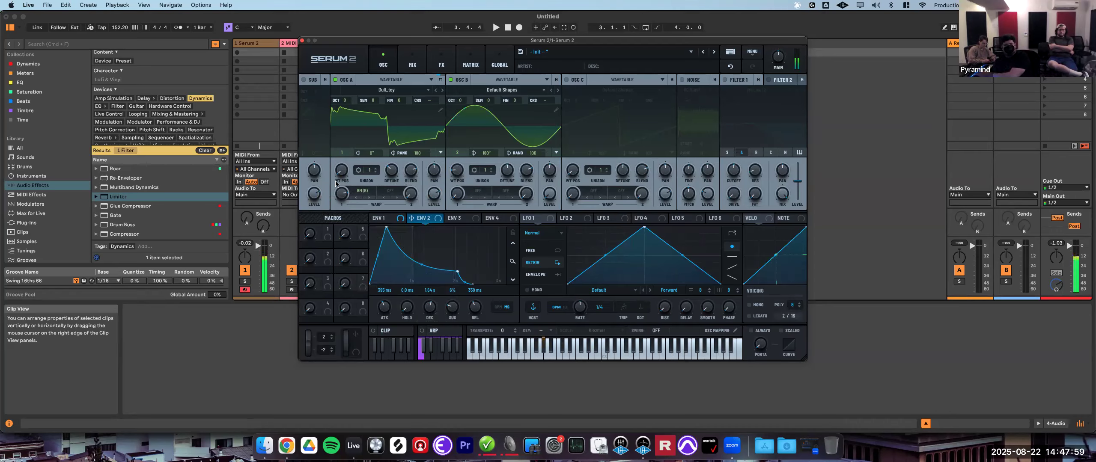
{"action": "left_click_drag", "start_coordinate": [340, 198], "coordinate": [414, 244]}
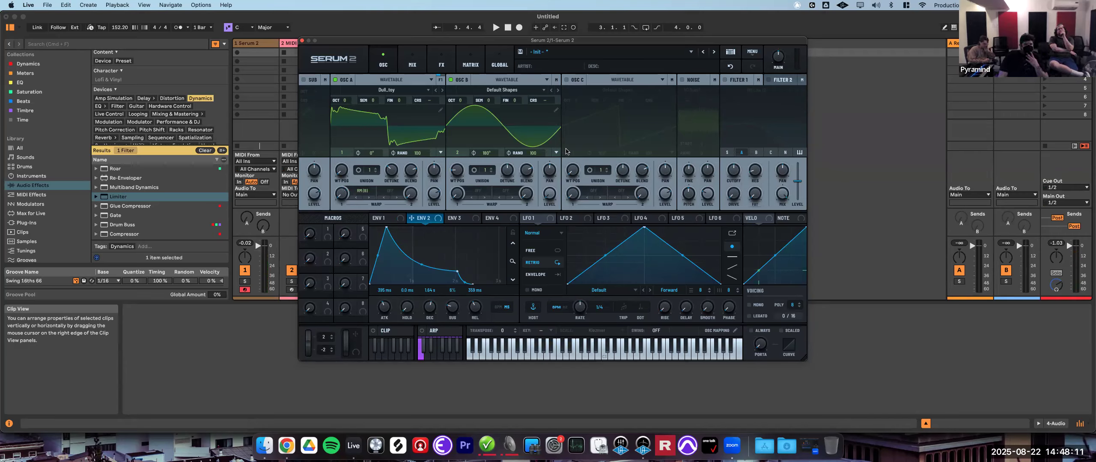
- Change oscillator A's warp mode to PD (Self) and adjust the warp amount
{"action": "left_click", "coordinate": [358, 191]}
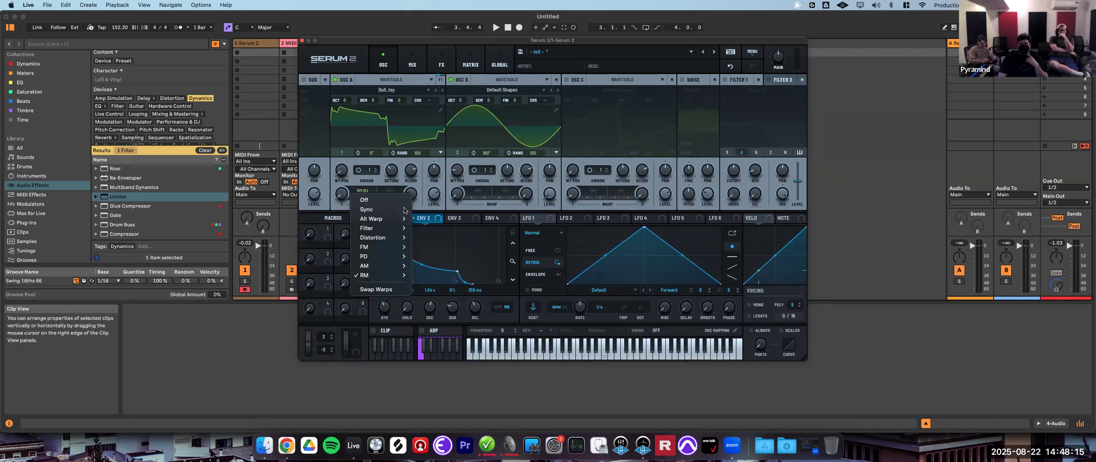
{"action": "mouse_move", "coordinate": [393, 280]}
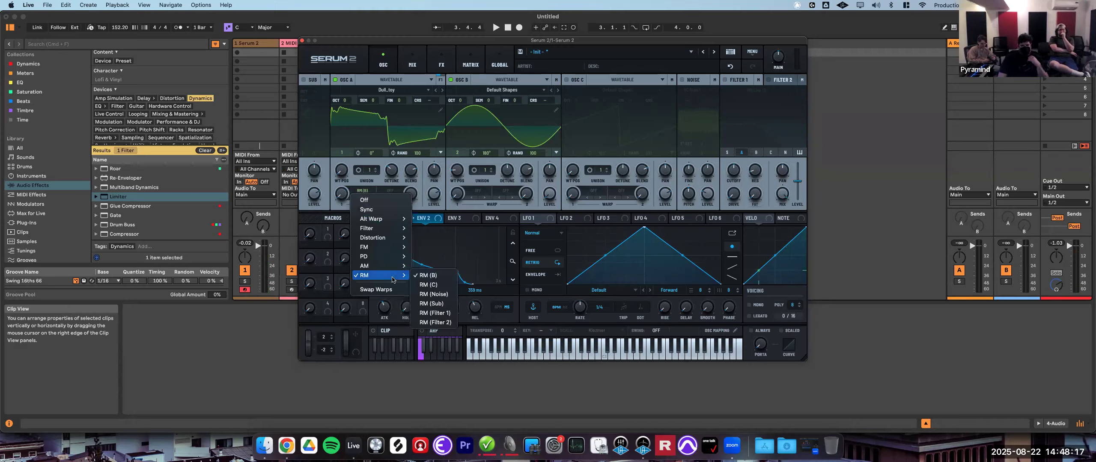
{"action": "mouse_move", "coordinate": [396, 248]}
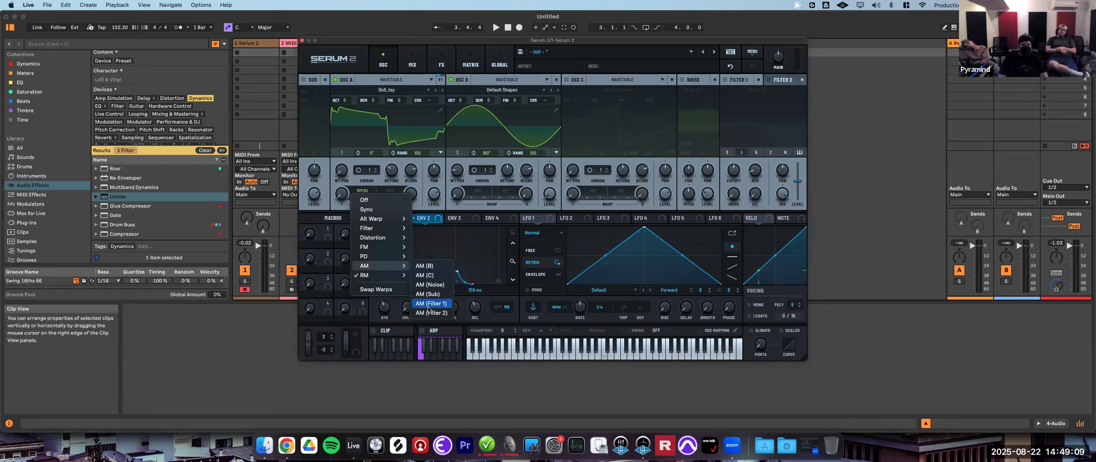
{"action": "mouse_move", "coordinate": [382, 252]}
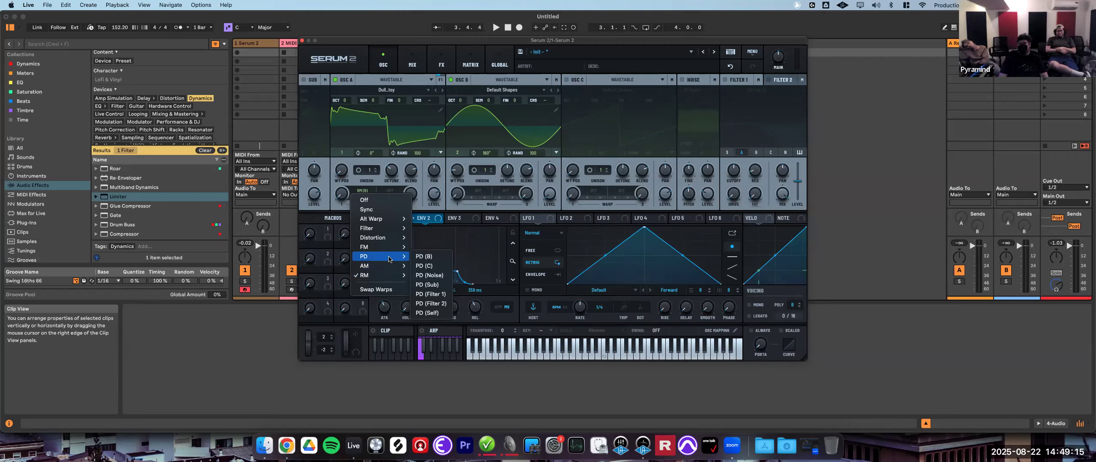
{"action": "left_click", "coordinate": [430, 312]}
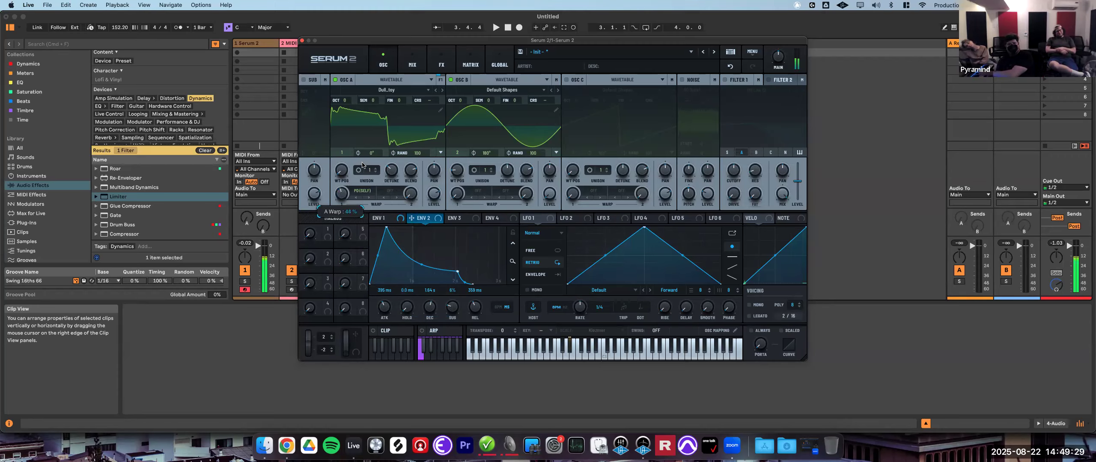
{"action": "left_click_drag", "start_coordinate": [367, 160], "coordinate": [394, 168]}
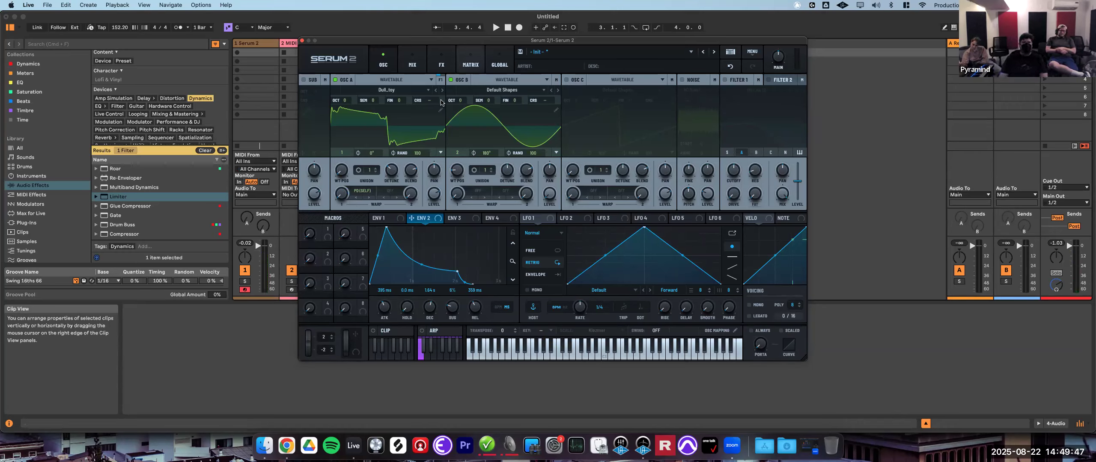
- Disable oscillators A and B and enable the sub oscillator
{"action": "left_click", "coordinate": [451, 80]}
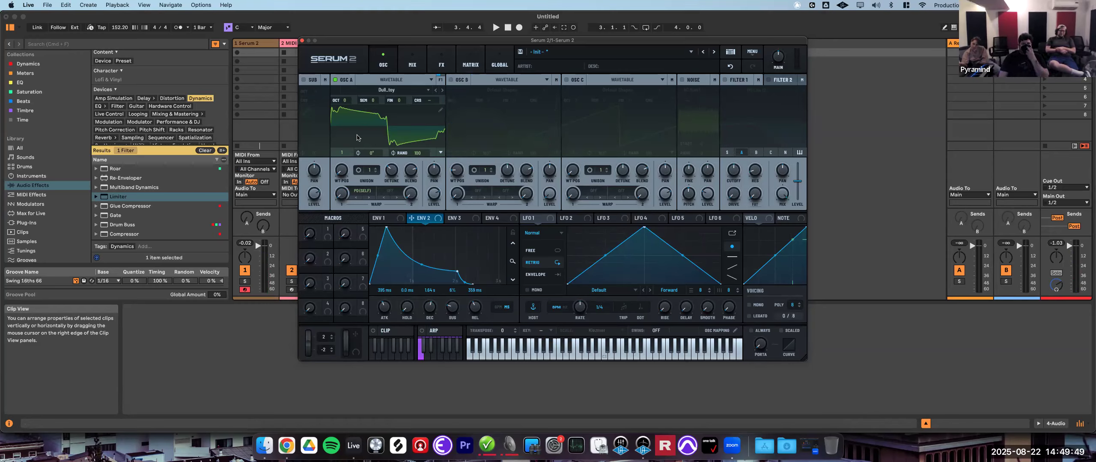
{"action": "left_click", "coordinate": [336, 80]}
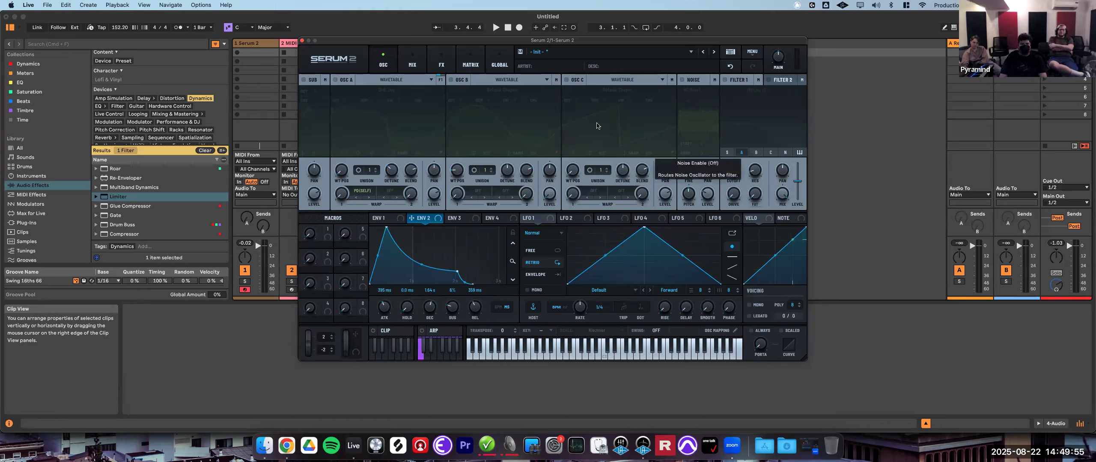
{"action": "left_click", "coordinate": [303, 80]}
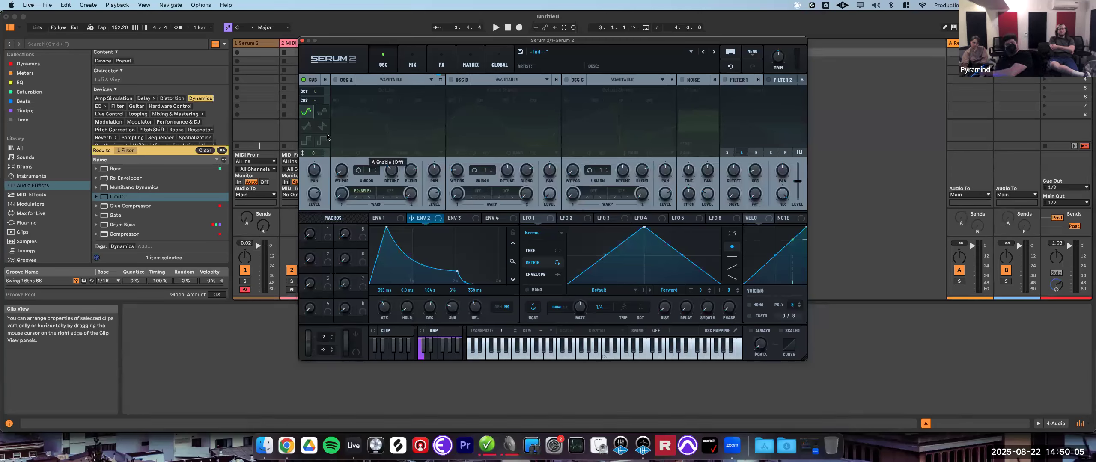
- Try each of the sub oscillator's waveform shapes, ending on the square wave
{"action": "left_click", "coordinate": [323, 113]}
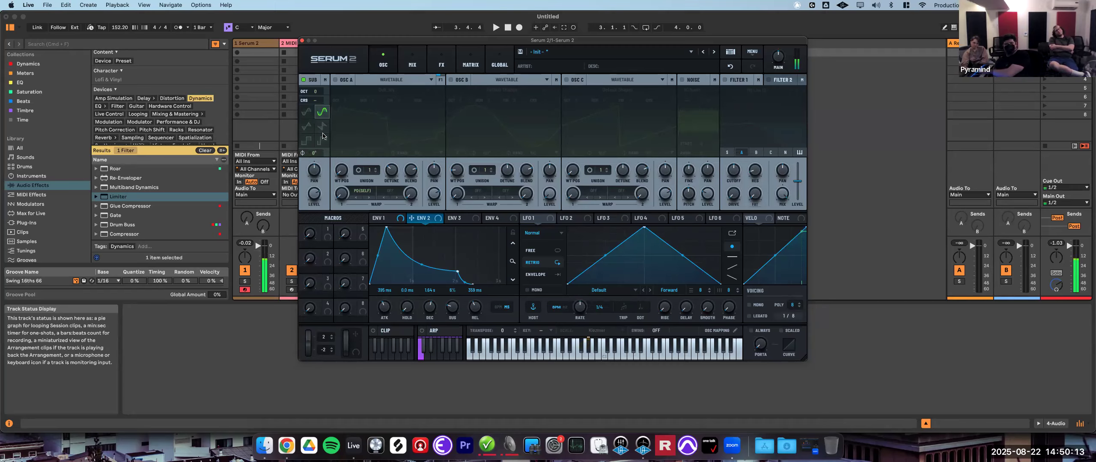
{"action": "left_click", "coordinate": [307, 127]}
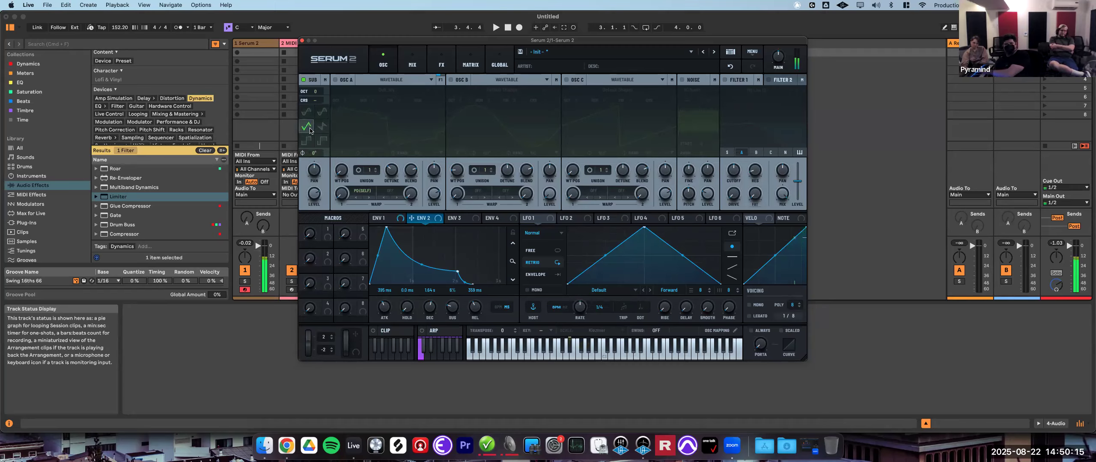
{"action": "left_click", "coordinate": [324, 129]}
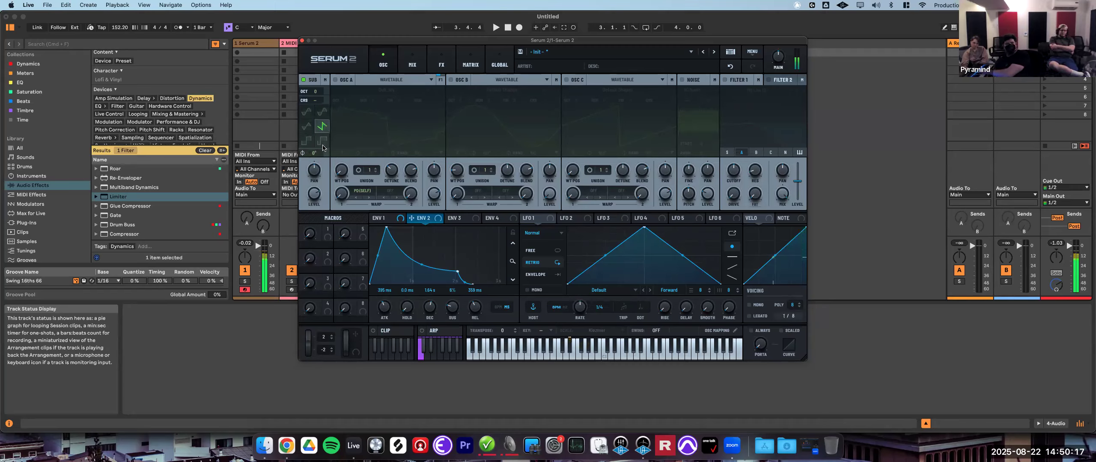
{"action": "left_click", "coordinate": [307, 144]}
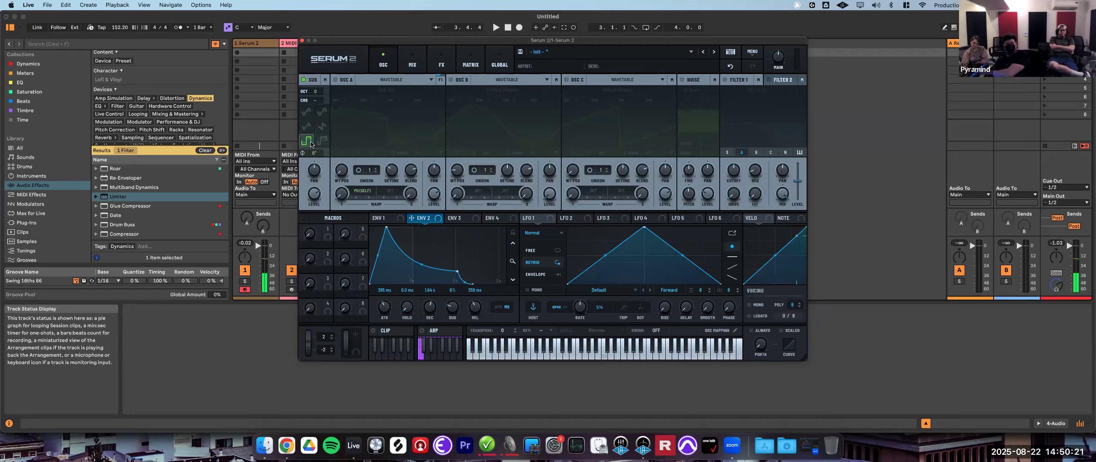
{"action": "left_click", "coordinate": [320, 142]}
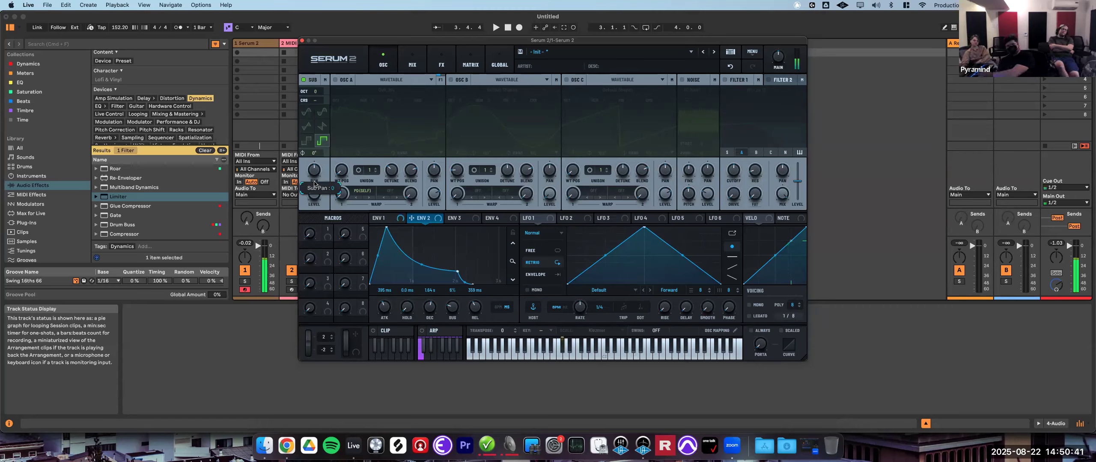
- Reset the sub oscillator's pan to its default and adjust its level
{"action": "double_click", "coordinate": [313, 171]}
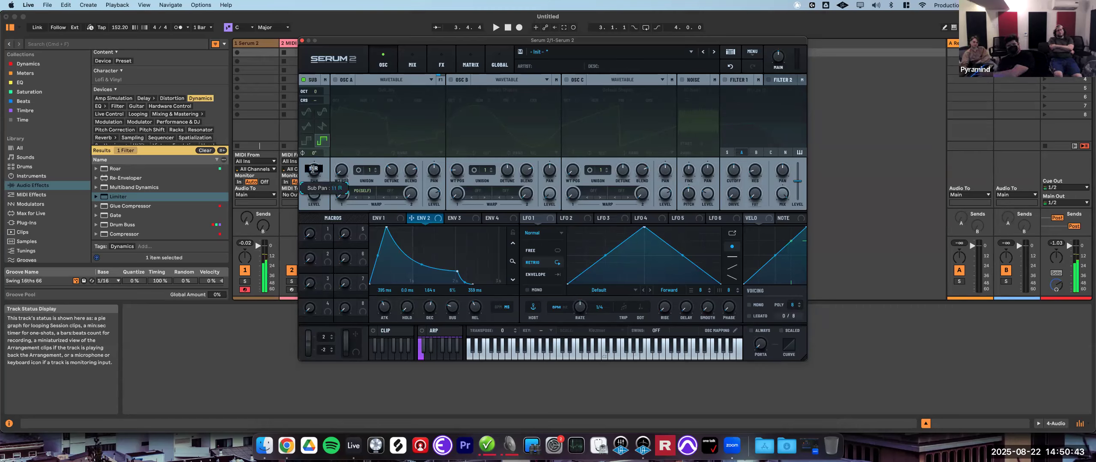
{"action": "key", "text": "Return"}
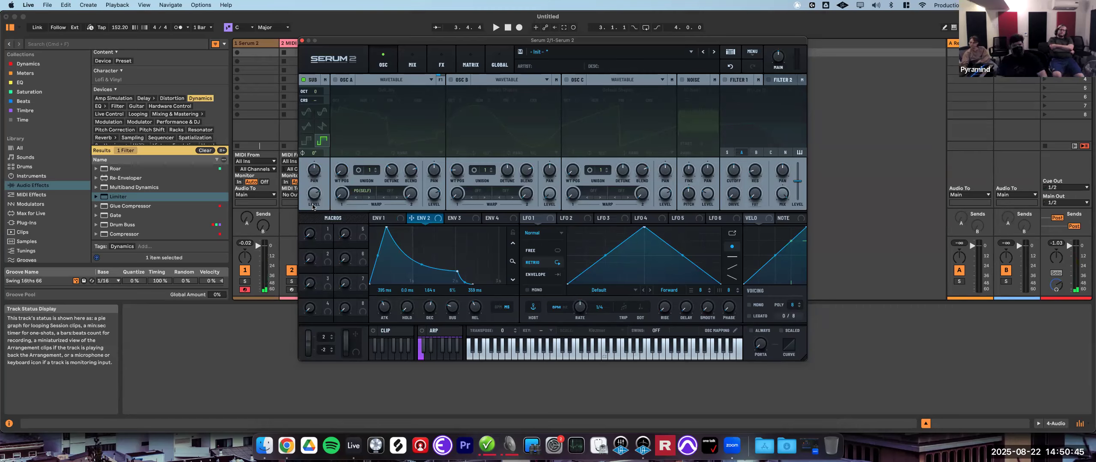
{"action": "left_click_drag", "start_coordinate": [313, 200], "coordinate": [309, 215]}
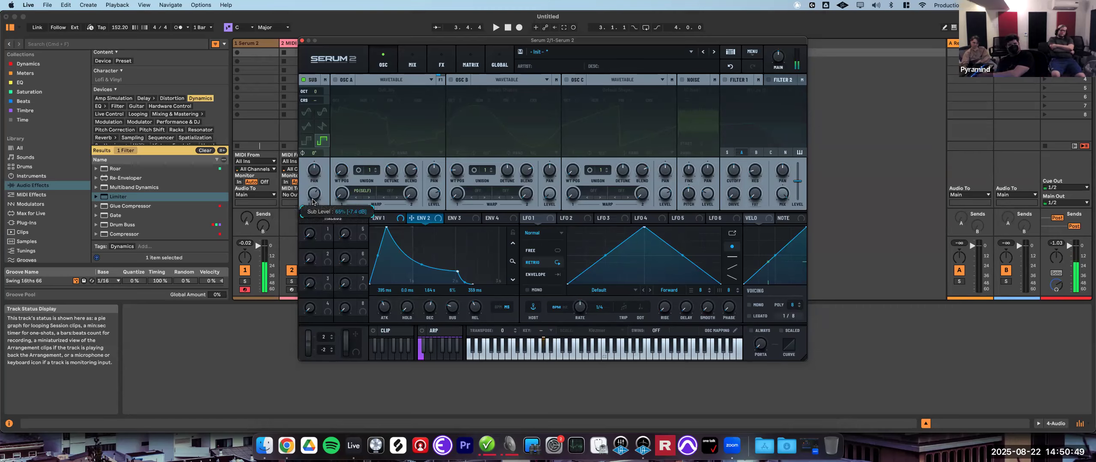
- Adjust the sub oscillator's octave setting up and down
{"action": "mouse_move", "coordinate": [316, 93]}
{"action": "left_mouse_down"}
{"action": "mouse_move", "coordinate": [316, 113]}
{"action": "mouse_move", "coordinate": [318, 103]}
{"action": "left_mouse_up"}
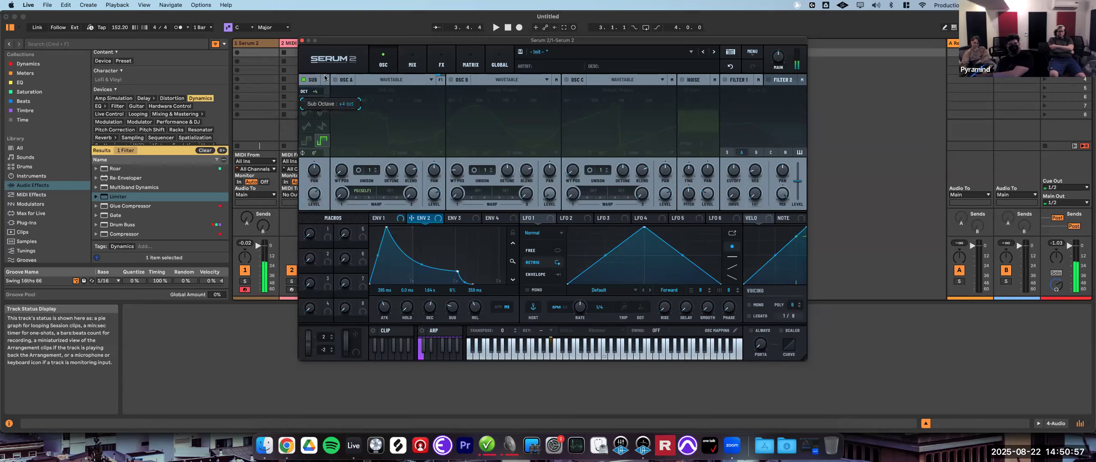
{"action": "left_click_drag", "start_coordinate": [326, 103], "coordinate": [331, 37]}
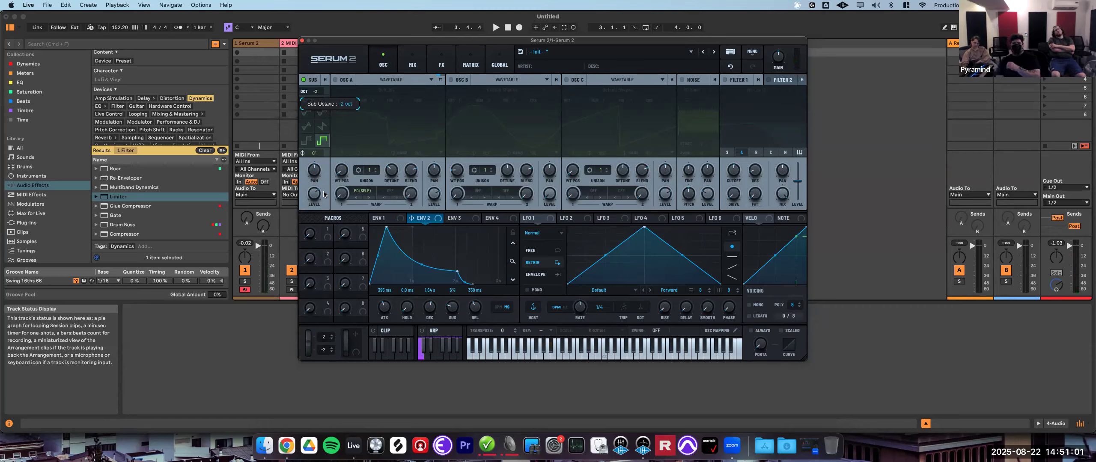
{"action": "left_click_drag", "start_coordinate": [319, 118], "coordinate": [320, 79]}
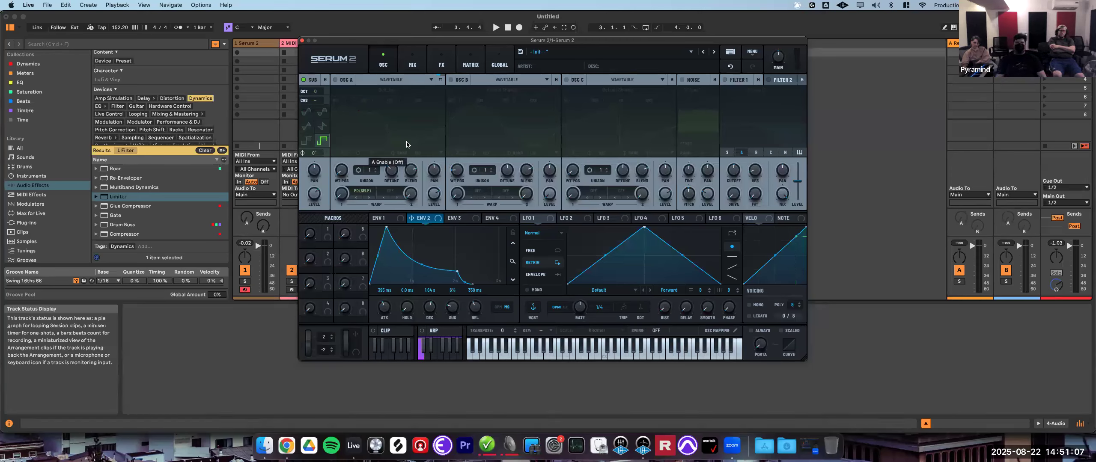
- Disable the sub oscillator and enable the noise oscillator
{"action": "left_click", "coordinate": [303, 80]}
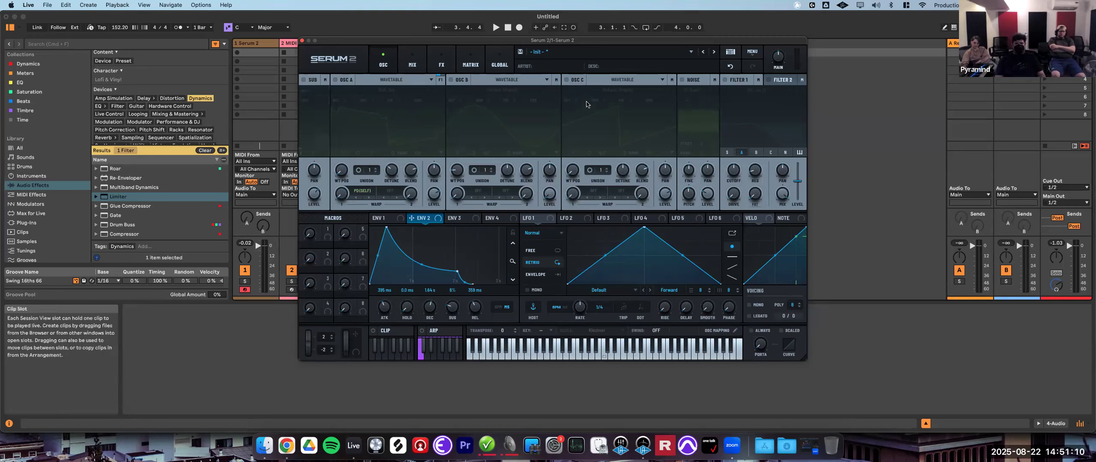
{"action": "left_click", "coordinate": [690, 81]}
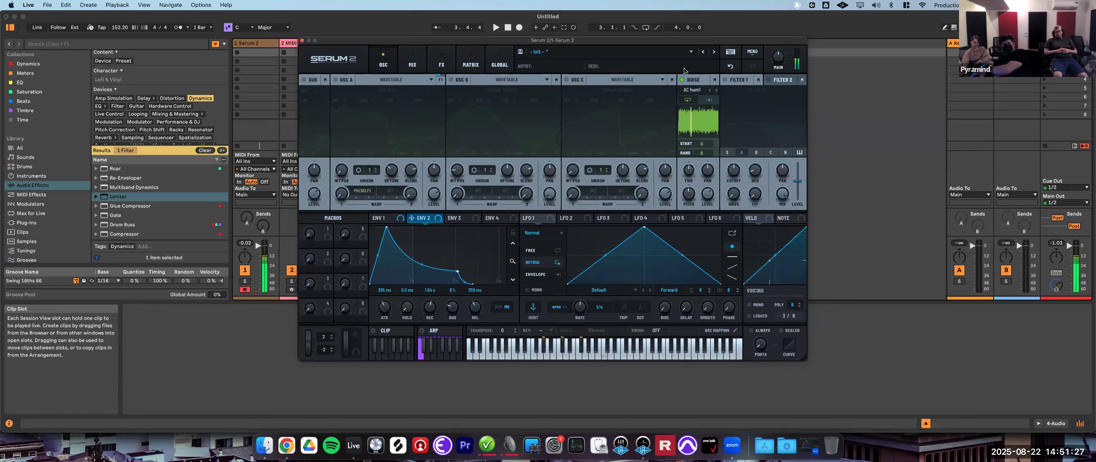
- Load the ARP circuit sample from the Analog category into the noise oscillator
{"action": "left_click", "coordinate": [693, 91]}
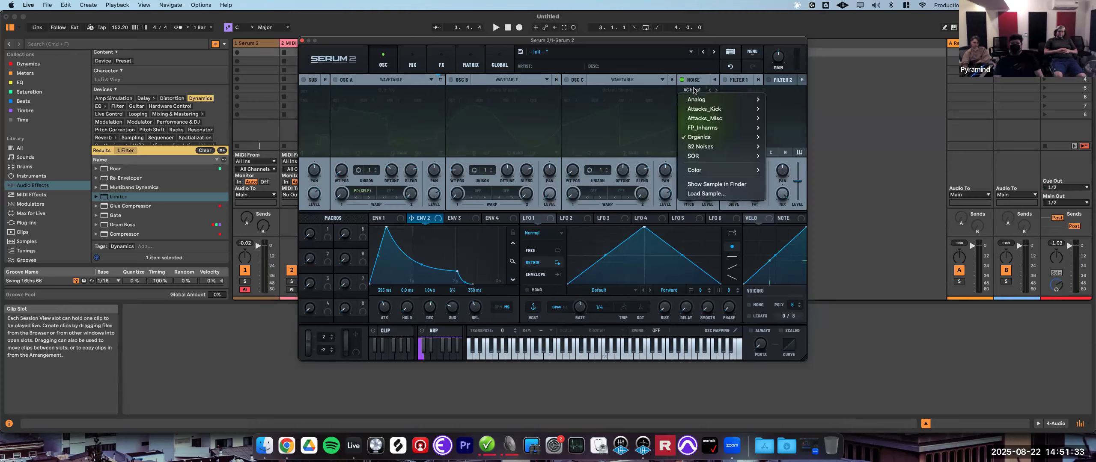
{"action": "mouse_move", "coordinate": [698, 97]}
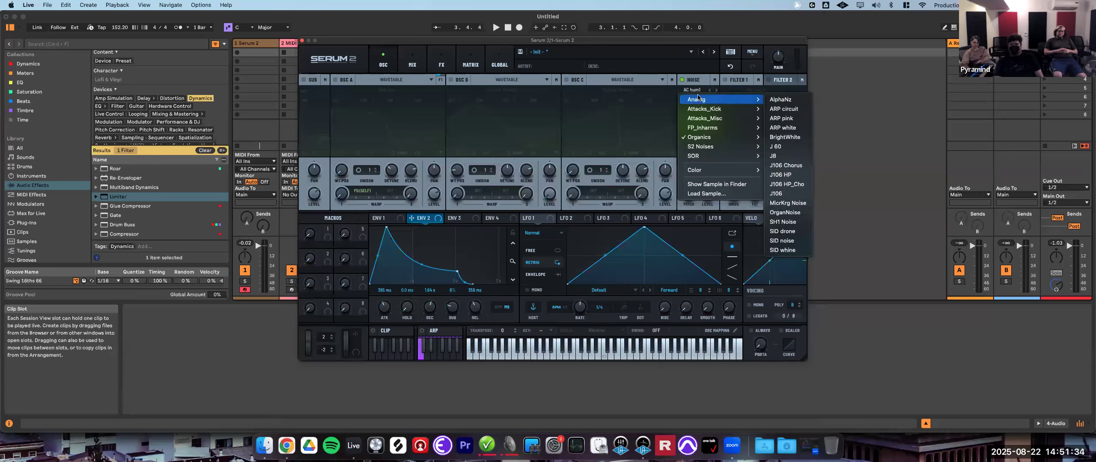
{"action": "left_click", "coordinate": [792, 110]}
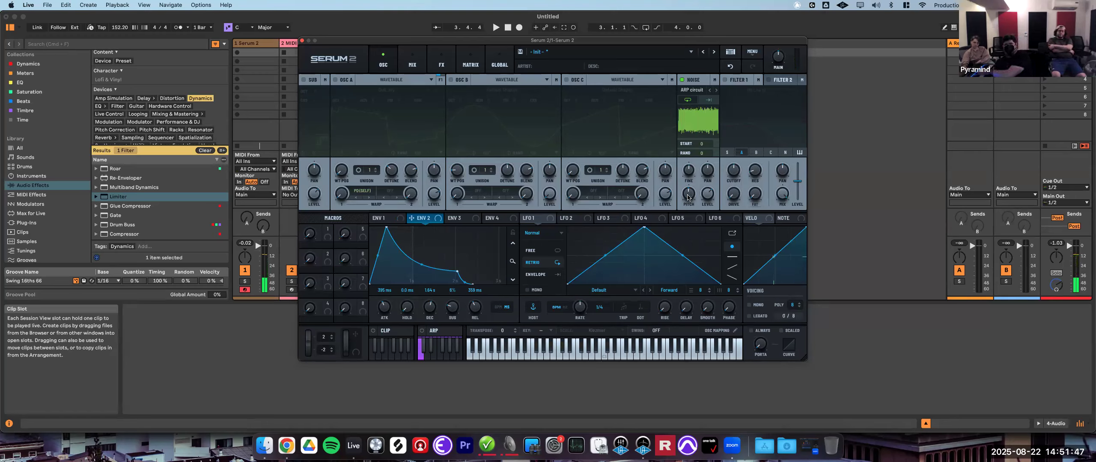
- Adjust the noise oscillator's pitch, phase and random phase knobs
{"action": "left_click_drag", "start_coordinate": [689, 197], "coordinate": [703, 214]}
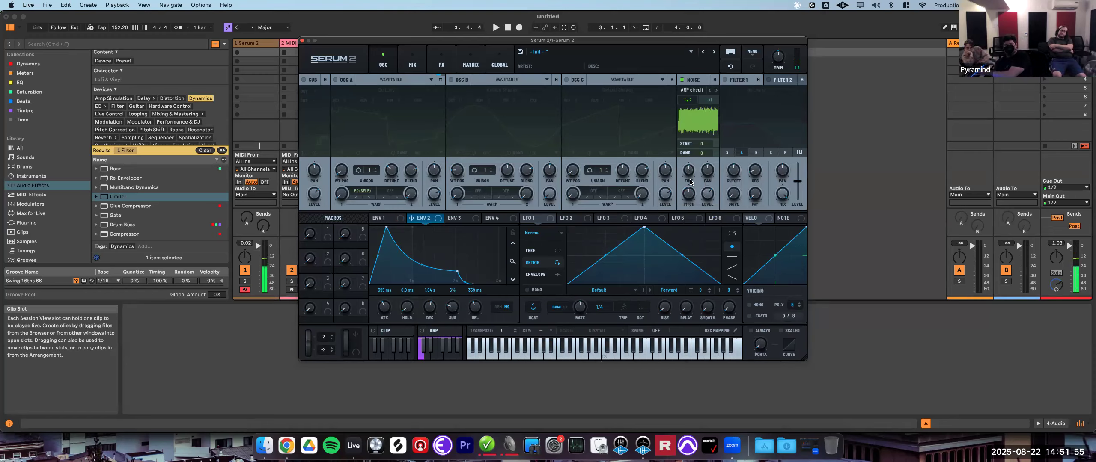
{"action": "left_click_drag", "start_coordinate": [688, 179], "coordinate": [718, 146]}
{"action": "left_click_drag", "start_coordinate": [711, 196], "coordinate": [712, 197]}
{"action": "left_click_drag", "start_coordinate": [721, 148], "coordinate": [702, 180]}
{"action": "left_click_drag", "start_coordinate": [713, 143], "coordinate": [725, 110]}
- Toggle the noise oscillator's one-shot mode
{"action": "left_click_drag", "start_coordinate": [737, 81], "coordinate": [737, 79]}
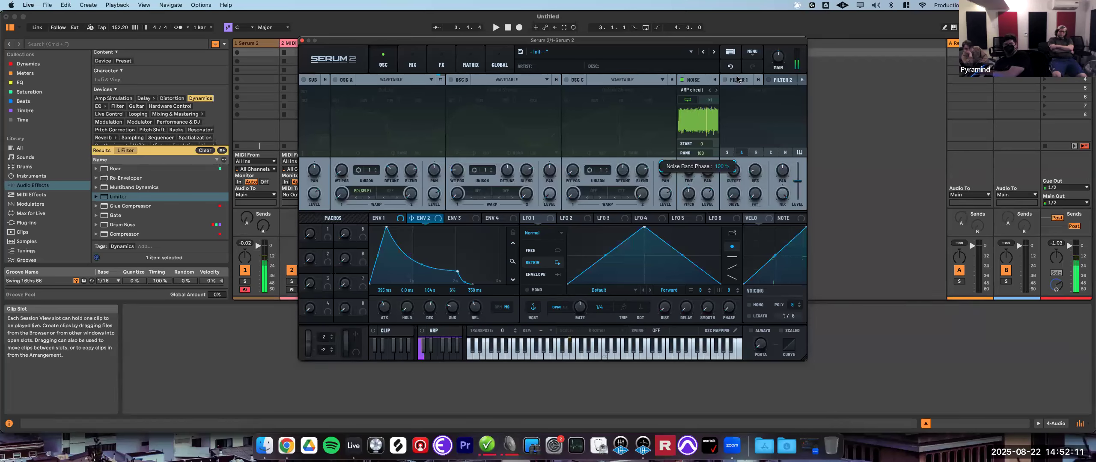
{"action": "left_click_drag", "start_coordinate": [737, 80], "coordinate": [710, 100]}
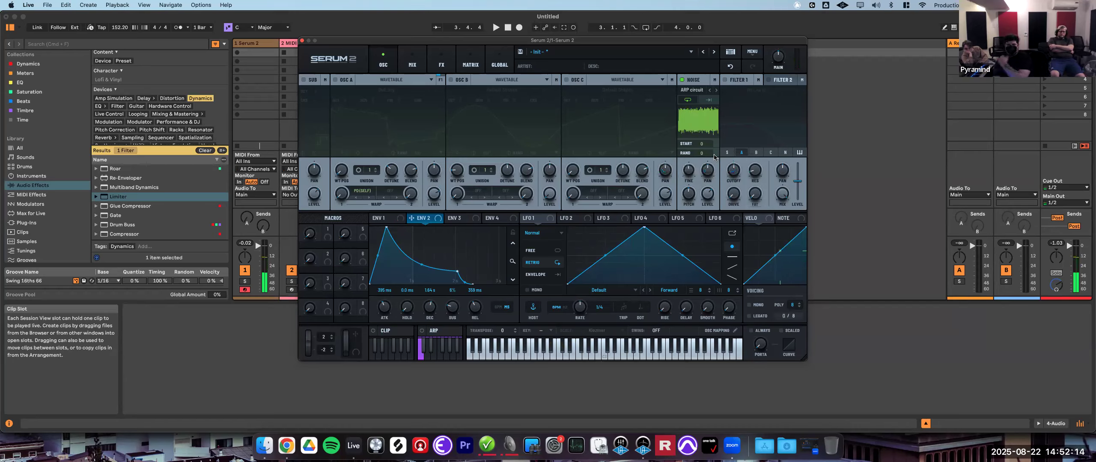
{"action": "left_click", "coordinate": [707, 102]}
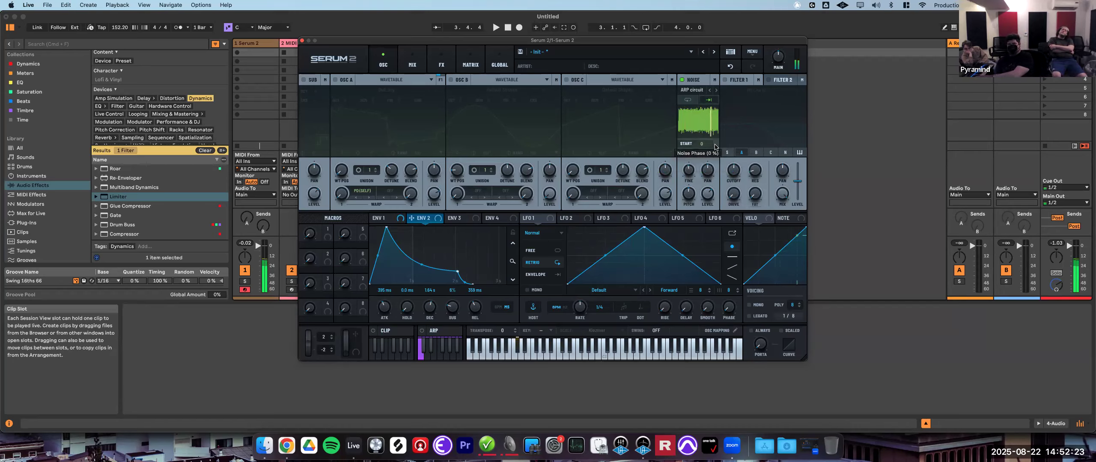
- Load the XF_KikAtk_25 sample from the Attacks_Kick category into the noise oscillator
{"action": "left_click", "coordinate": [696, 92]}
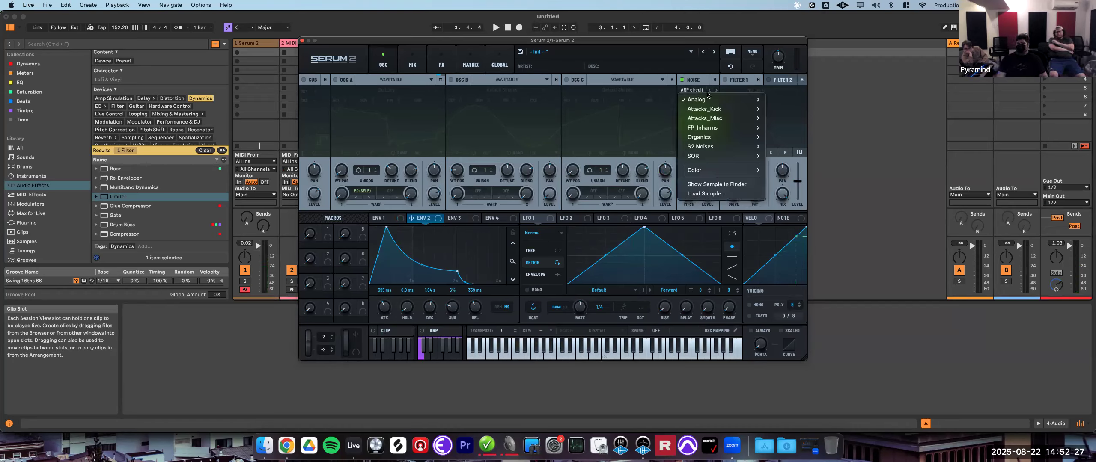
{"action": "mouse_move", "coordinate": [725, 110]}
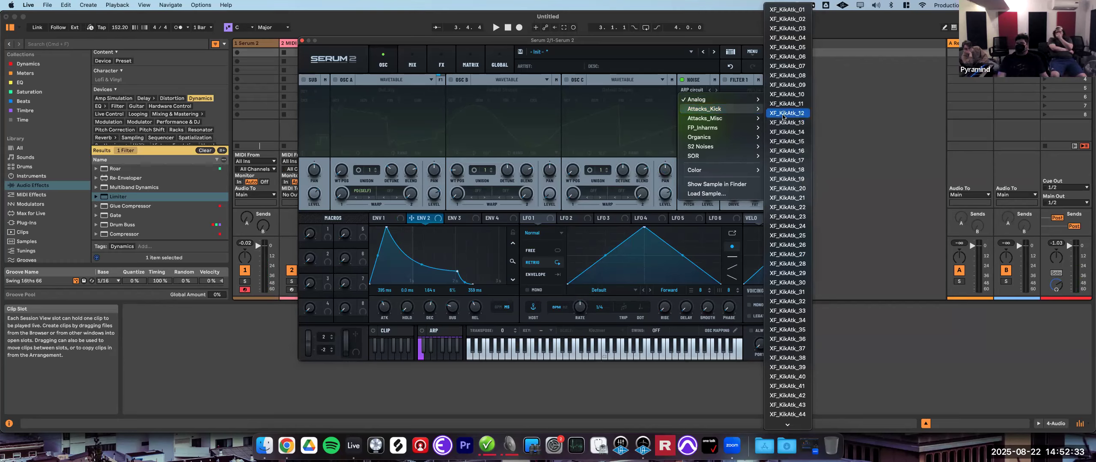
{"action": "scroll", "coordinate": [786, 154], "scroll_direction": "down", "scroll_amount": 4}
{"action": "left_click", "coordinate": [787, 170]}
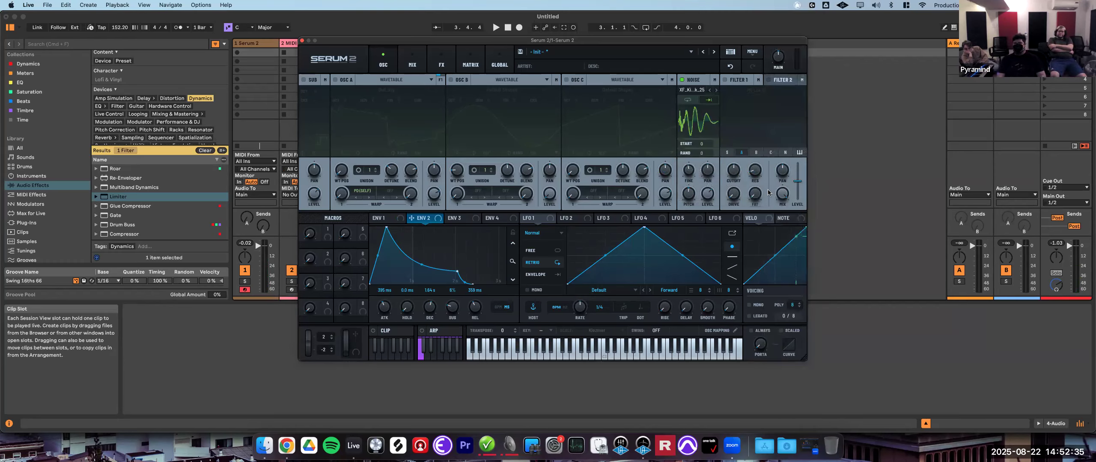
- Step through the neighbouring kick attack samples in the noise oscillator
{"action": "left_click", "coordinate": [716, 91]}
{"action": "left_click", "coordinate": [716, 91]}
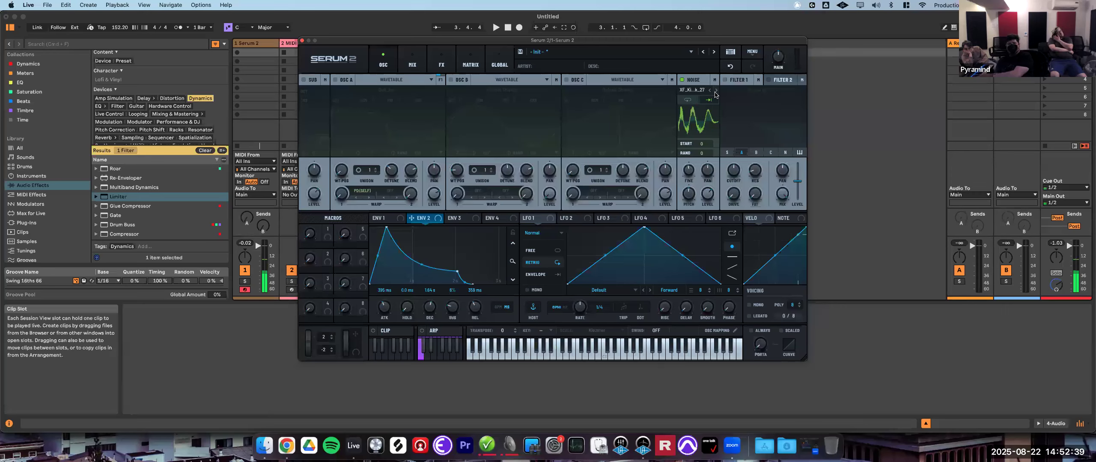
{"action": "left_click", "coordinate": [716, 90]}
{"action": "left_click", "coordinate": [716, 91]}
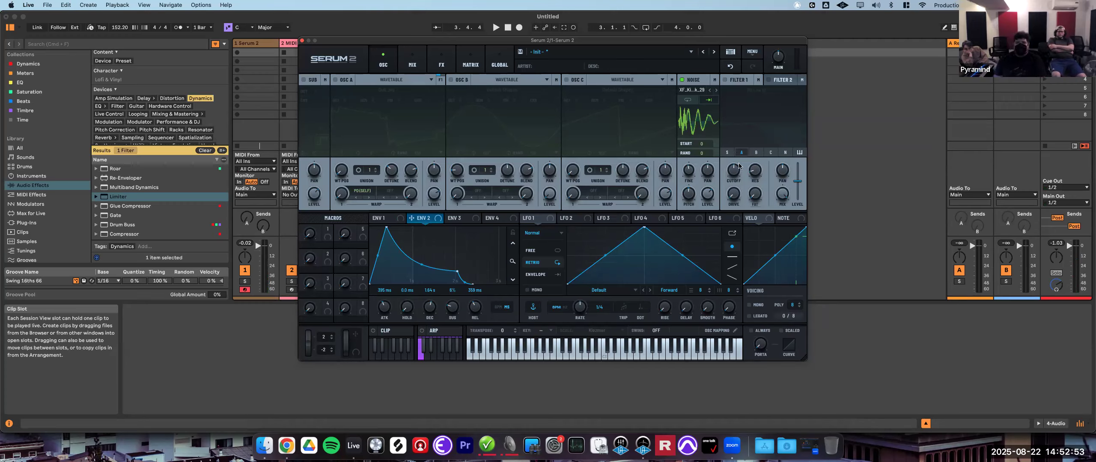
{"action": "left_click", "coordinate": [700, 91]}
{"action": "left_click", "coordinate": [710, 113]}
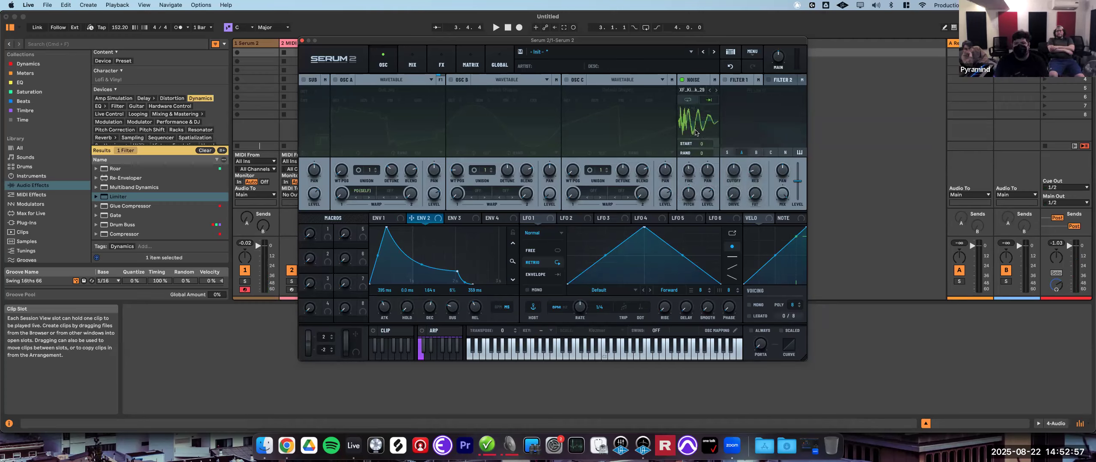
- Toggle the noise oscillator's one-shot option from its context menu
{"action": "right_click", "coordinate": [706, 101]}
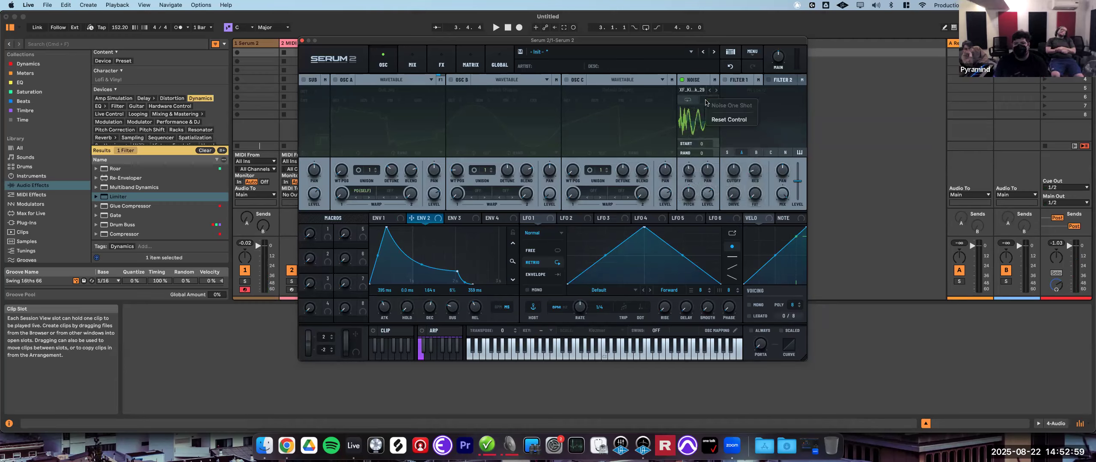
{"action": "left_click", "coordinate": [708, 100]}
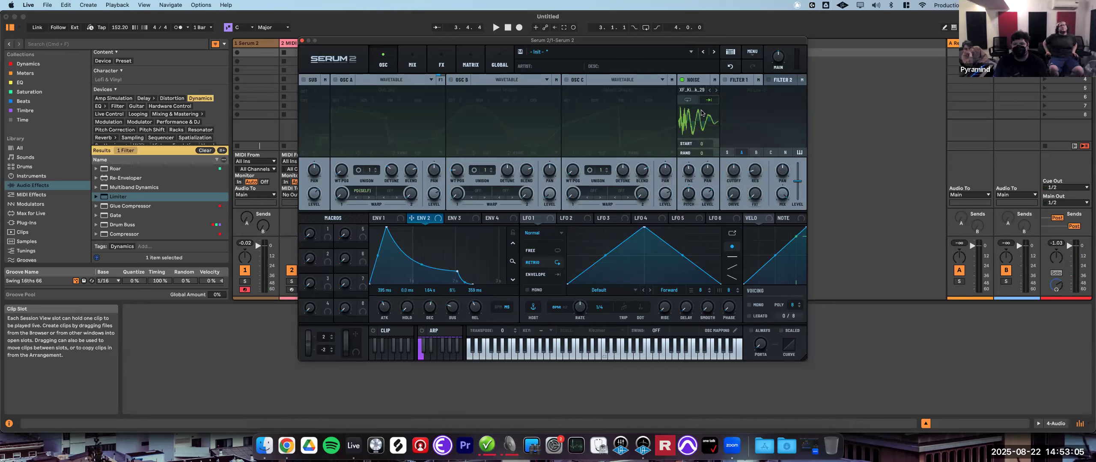
- Enable pitch tracking on the noise oscillator's pitch knob
{"action": "right_click", "coordinate": [693, 198]}
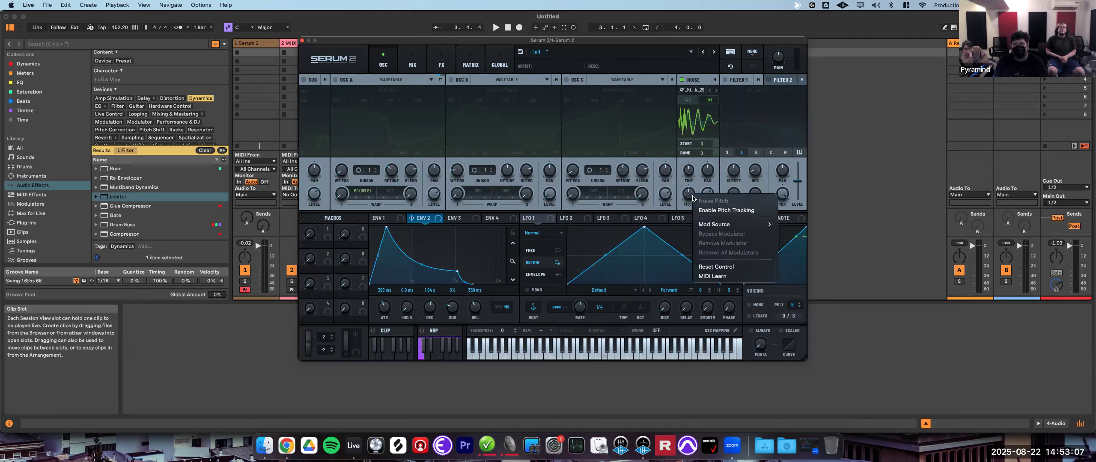
{"action": "left_click", "coordinate": [732, 212]}
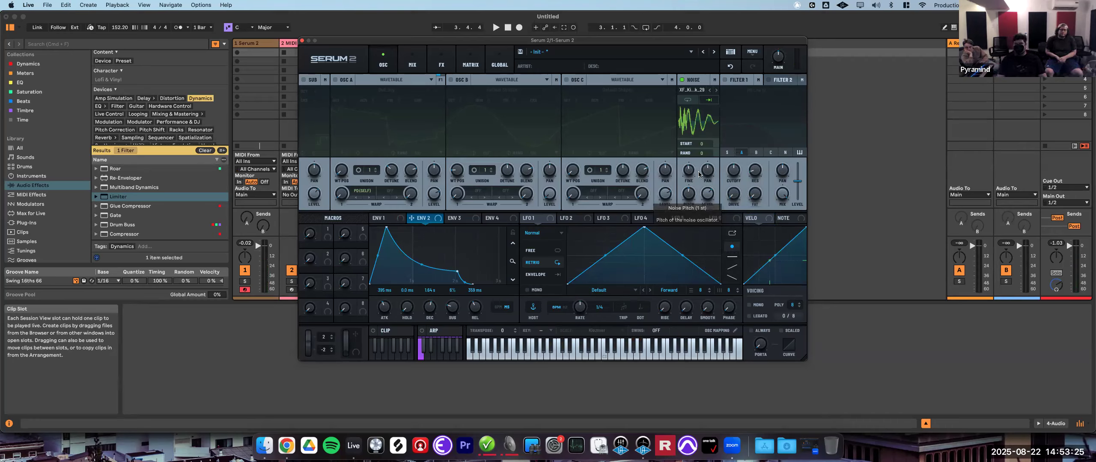
- Switch the noise oscillator to White colour noise
{"action": "left_click", "coordinate": [697, 91]}
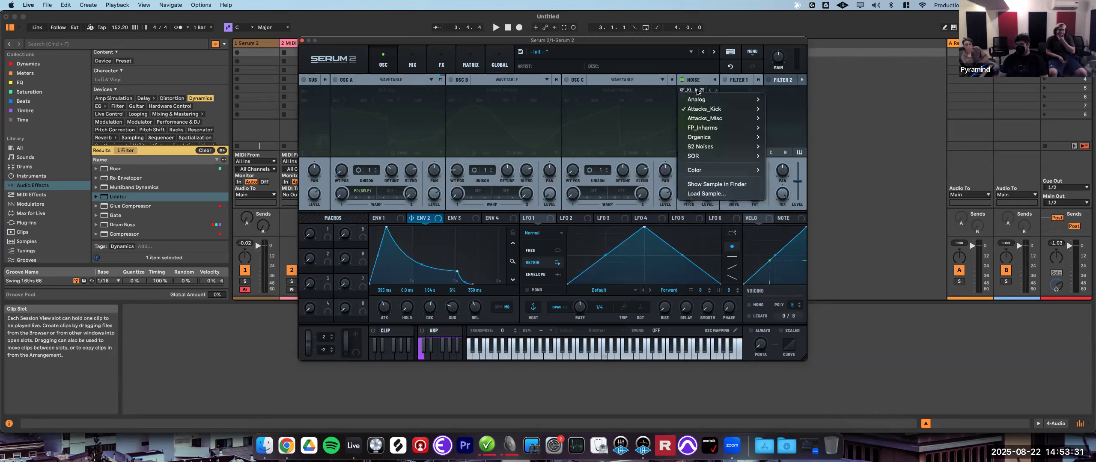
{"action": "mouse_move", "coordinate": [735, 172]}
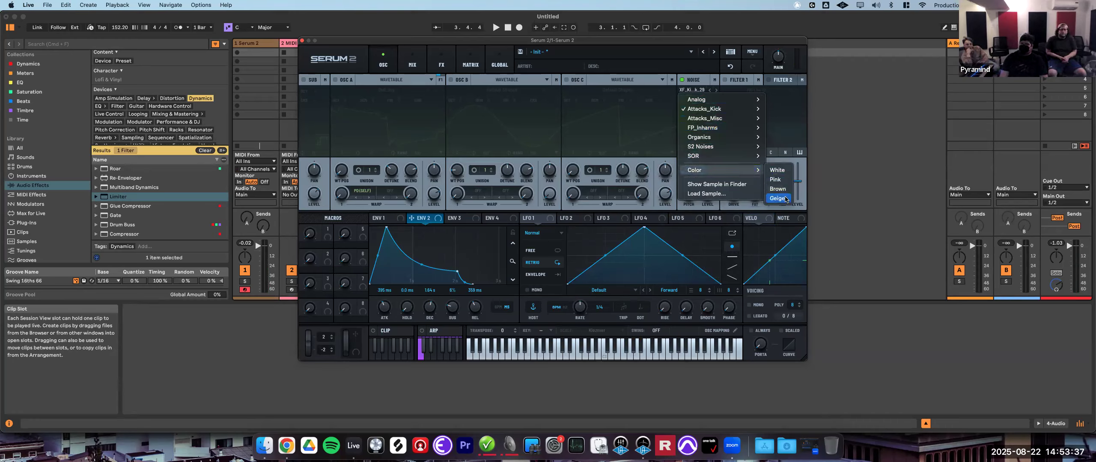
{"action": "left_click", "coordinate": [783, 172]}
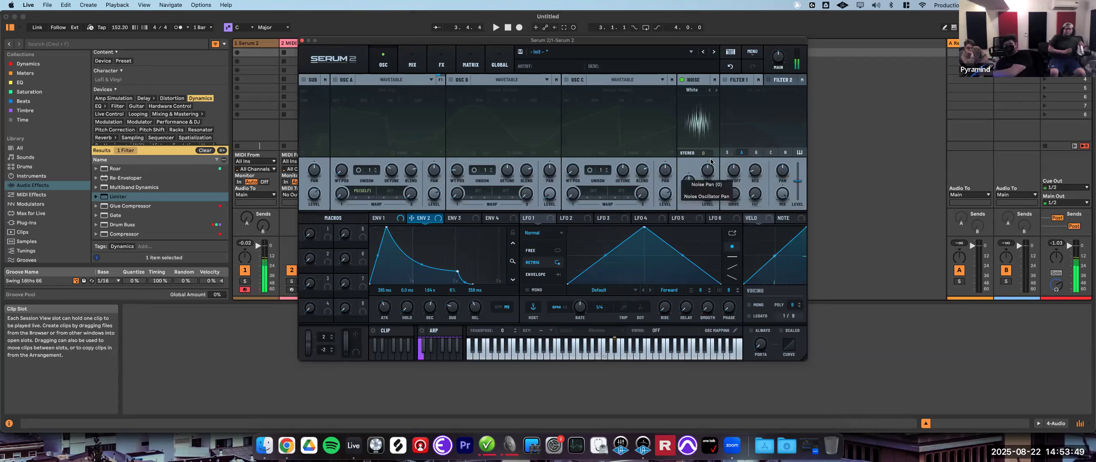
- Adjust the white noise's phase and random phase knobs
{"action": "mouse_move", "coordinate": [703, 155]}
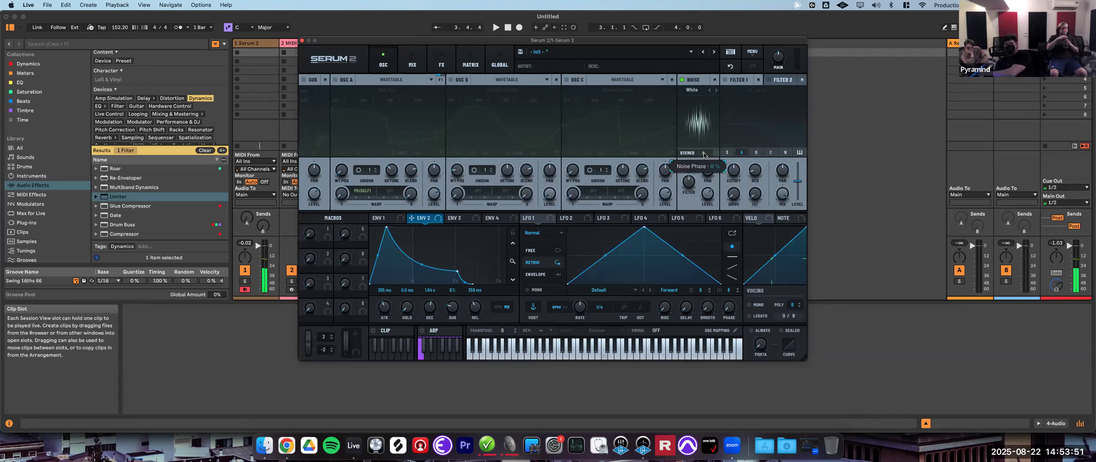
{"action": "left_click_drag", "start_coordinate": [704, 154], "coordinate": [706, 138]}
{"action": "left_click_drag", "start_coordinate": [716, 104], "coordinate": [719, 67]}
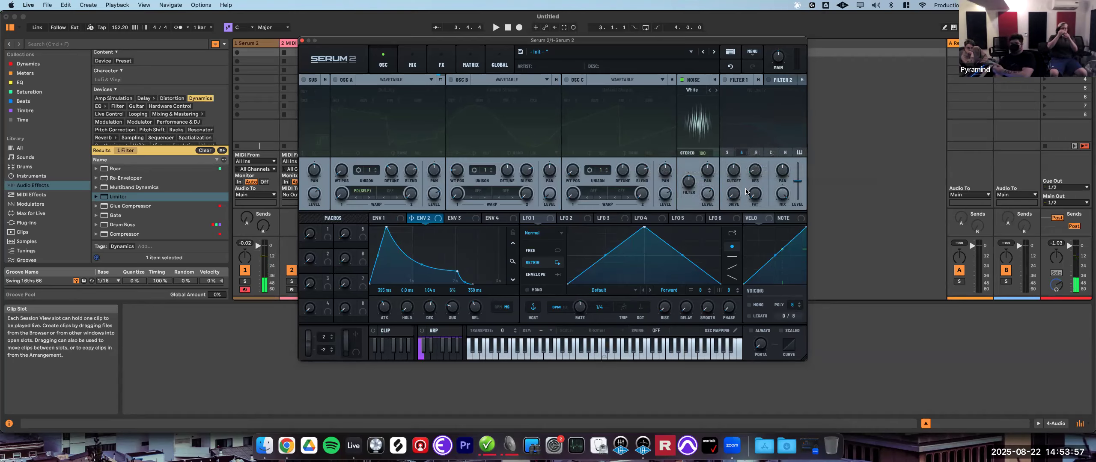
{"action": "left_click_drag", "start_coordinate": [712, 157], "coordinate": [701, 166]}
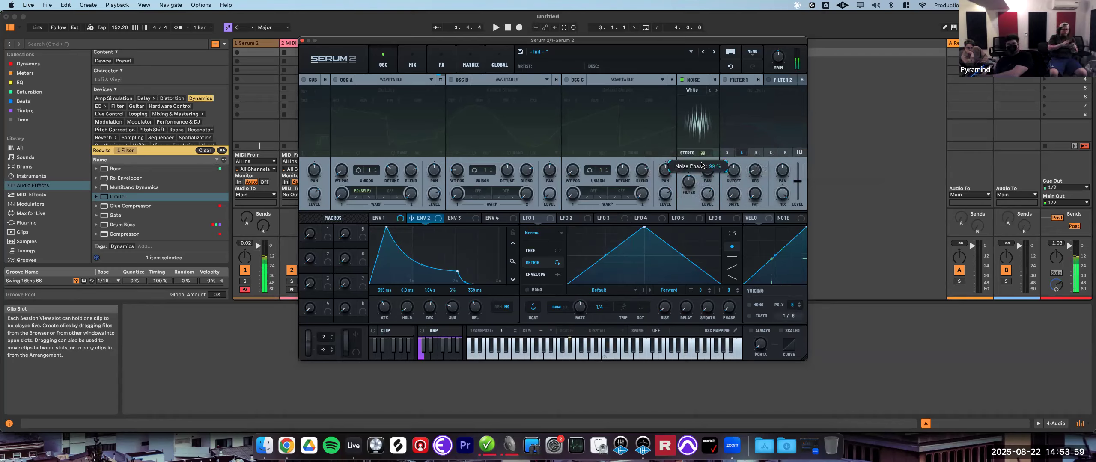
- Adjust the white noise's pitch and colour filter knobs
{"action": "left_click_drag", "start_coordinate": [702, 217], "coordinate": [704, 282]}
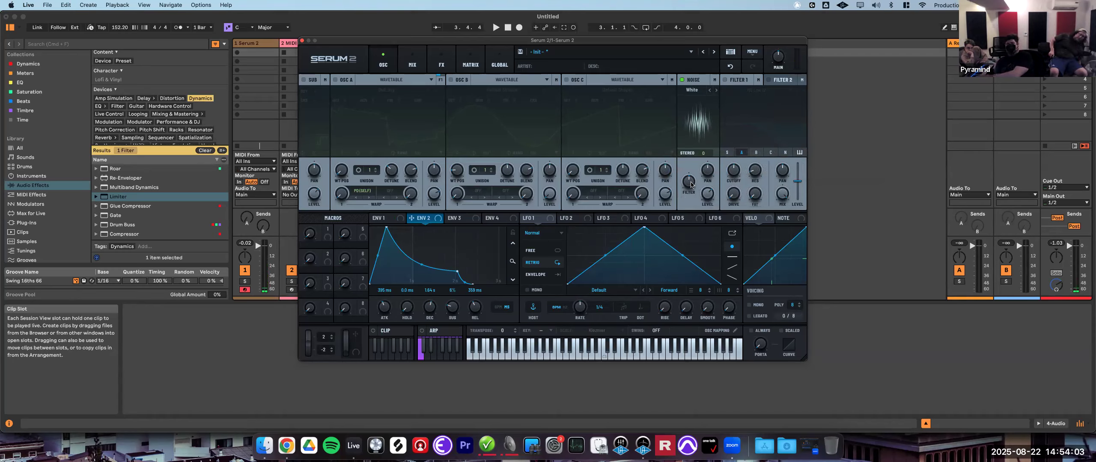
{"action": "left_click_drag", "start_coordinate": [684, 183], "coordinate": [705, 165]}
{"action": "left_click_drag", "start_coordinate": [703, 201], "coordinate": [692, 187]}
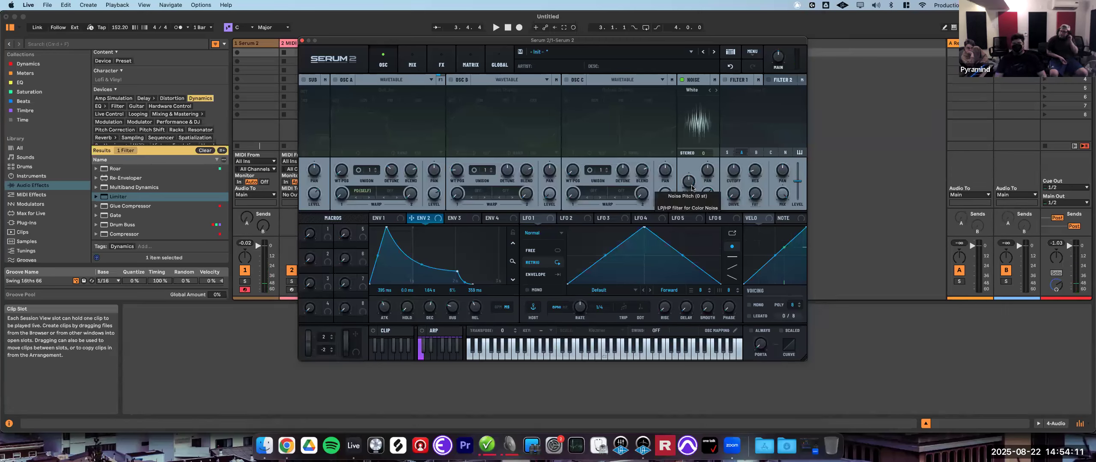
- Switch the noise oscillator to Brown colour noise
{"action": "left_click", "coordinate": [694, 90]}
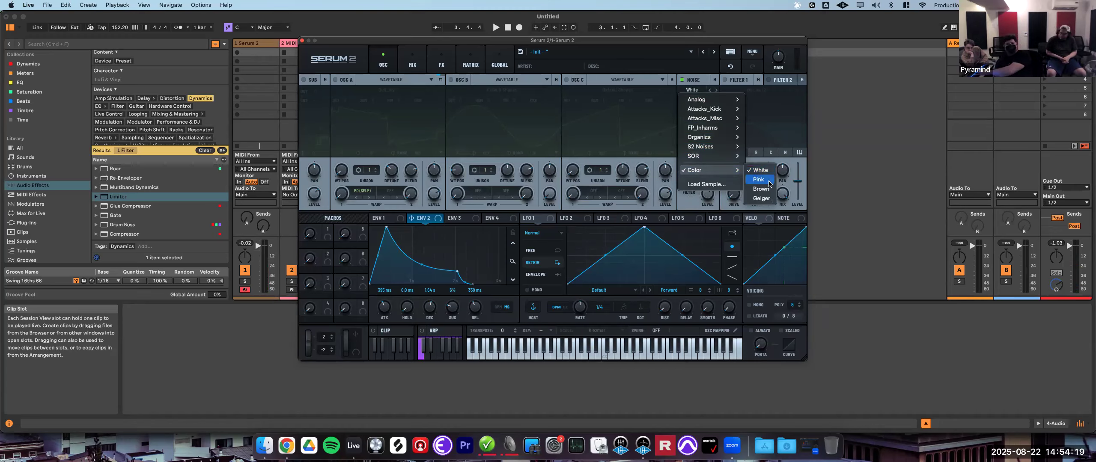
{"action": "left_click", "coordinate": [769, 184]}
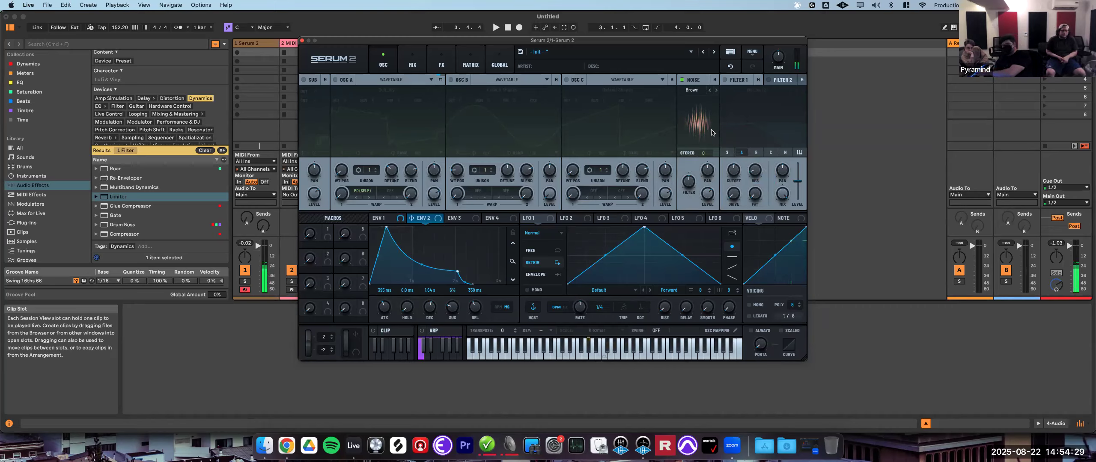
- Step to the Geiger noise and adjust its colour filter knob
{"action": "left_click", "coordinate": [716, 90]}
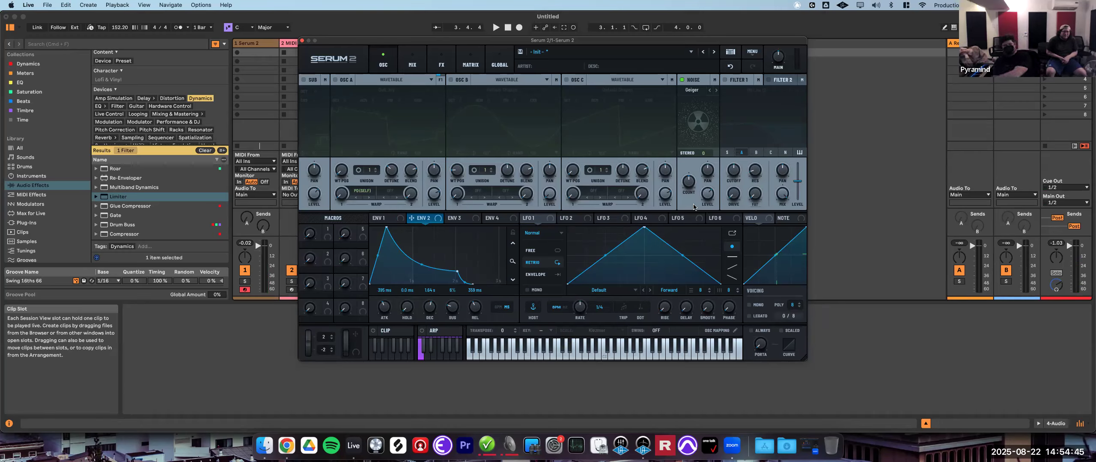
{"action": "left_click_drag", "start_coordinate": [690, 185], "coordinate": [720, 152]}
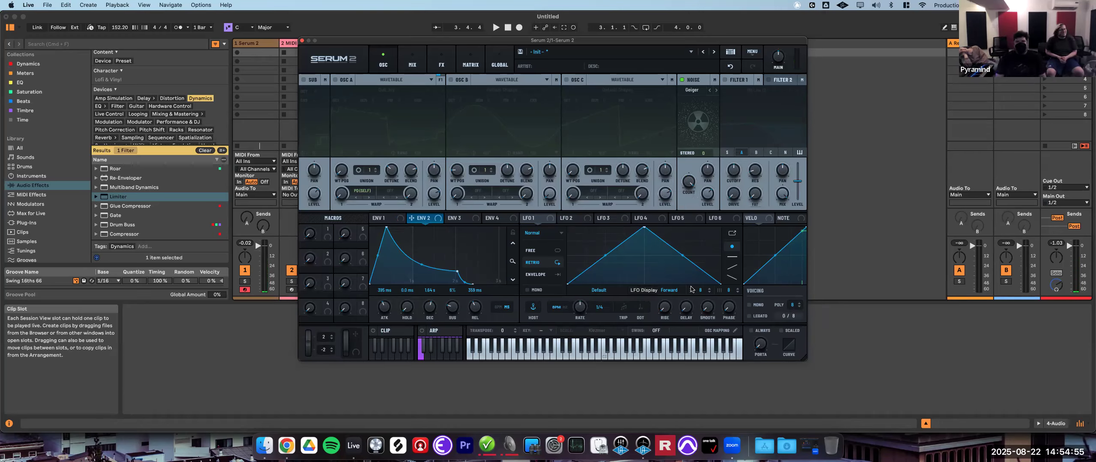
{"action": "left_click_drag", "start_coordinate": [691, 184], "coordinate": [692, 239]}
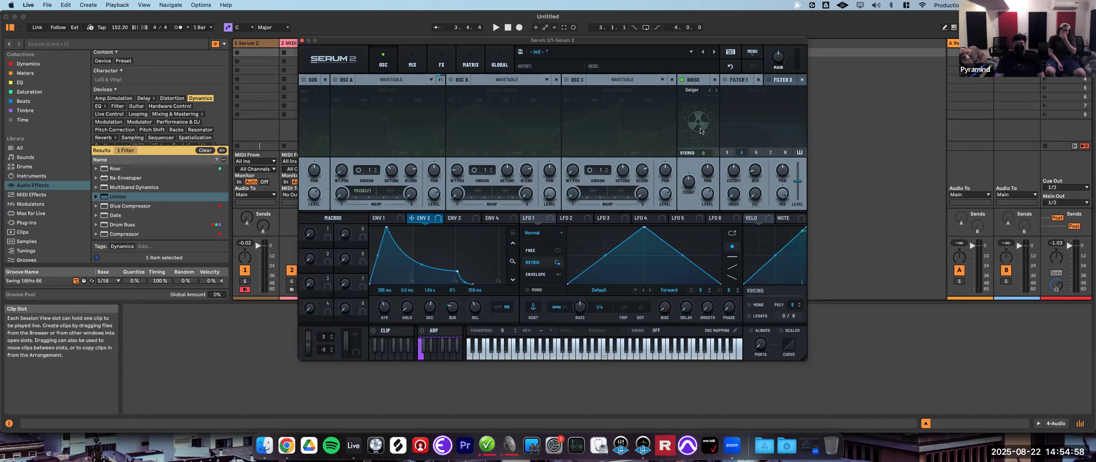
- Load the AlphaNz sample from the Analog category into the noise oscillator
{"action": "left_click", "coordinate": [690, 91]}
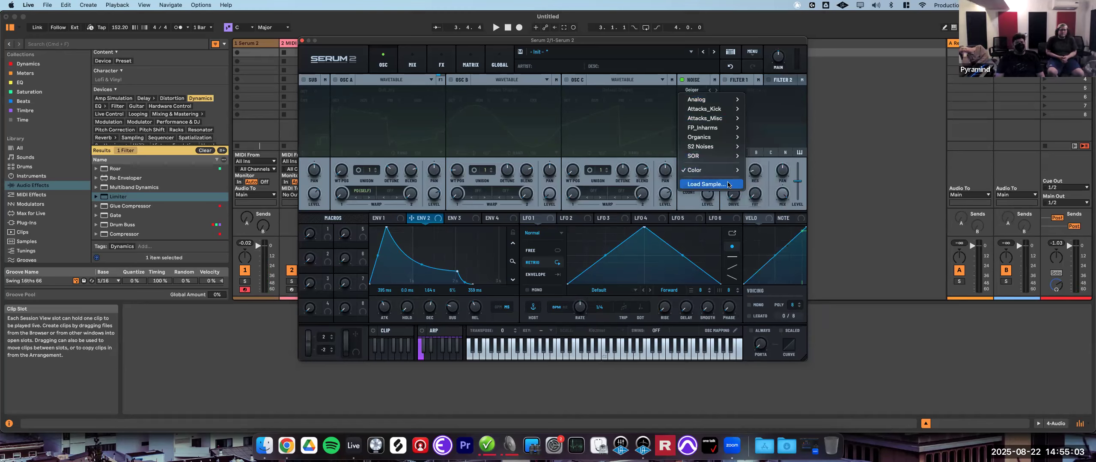
{"action": "mouse_move", "coordinate": [730, 99]}
{"action": "left_click", "coordinate": [765, 101]}
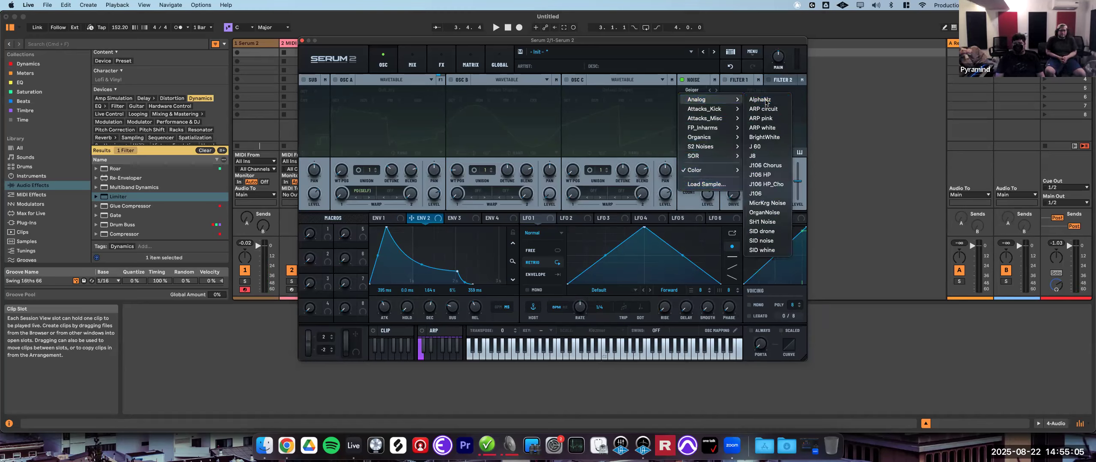
- Turn off the noise oscillator and turn on oscillator A and Filter 1
{"action": "left_click", "coordinate": [681, 80]}
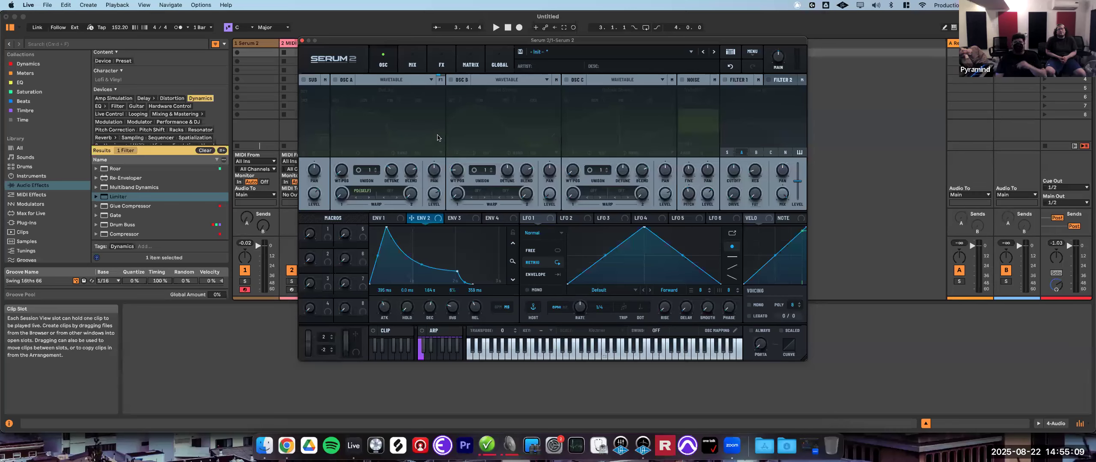
{"action": "left_click", "coordinate": [345, 80]}
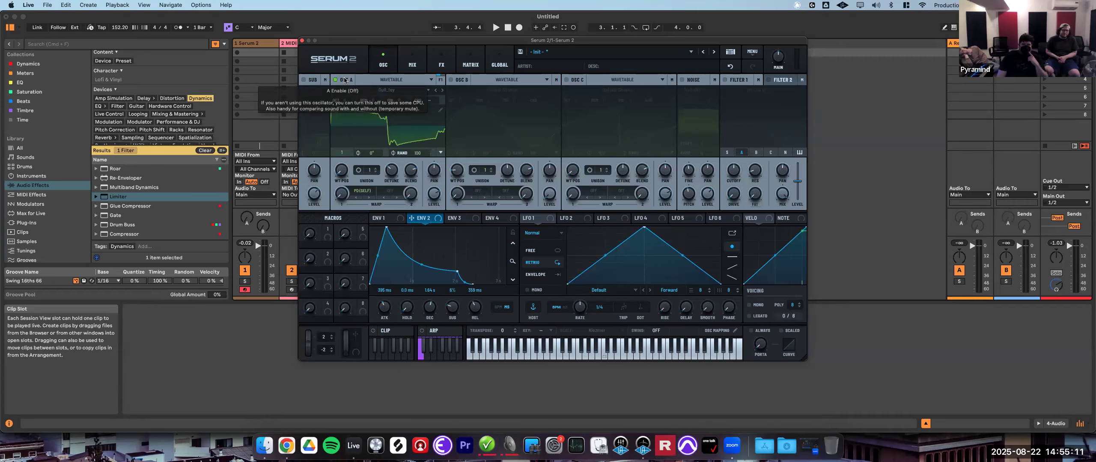
{"action": "left_click", "coordinate": [724, 80]}
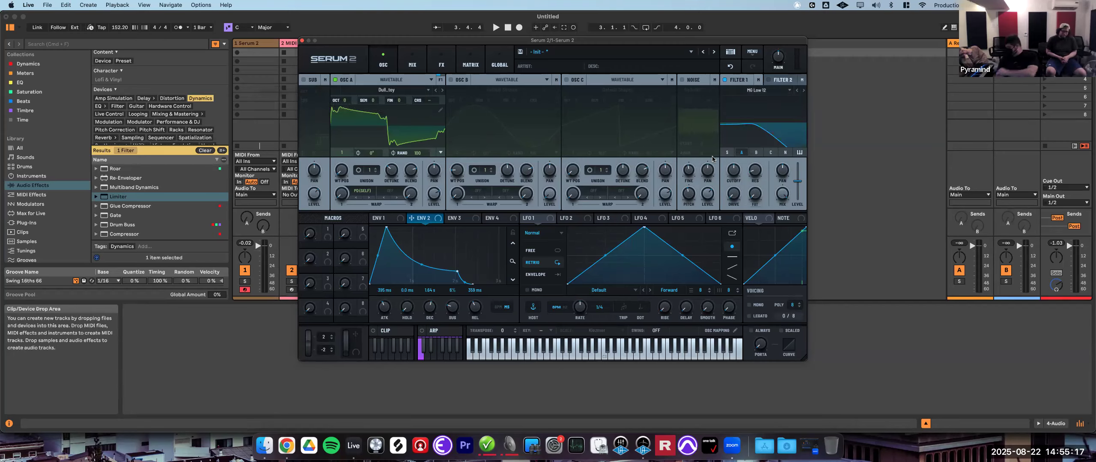
- Adjust Filter 1's cutoff, resonance and drive knobs on the MG Low 12 filter while listening
{"action": "left_click_drag", "start_coordinate": [736, 176], "coordinate": [745, 212]}
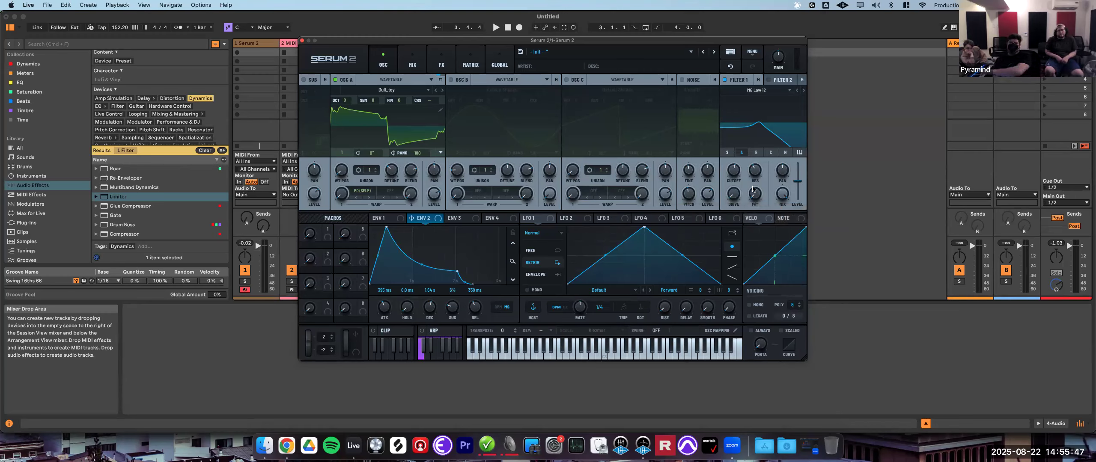
{"action": "left_click_drag", "start_coordinate": [754, 195], "coordinate": [776, 169]}
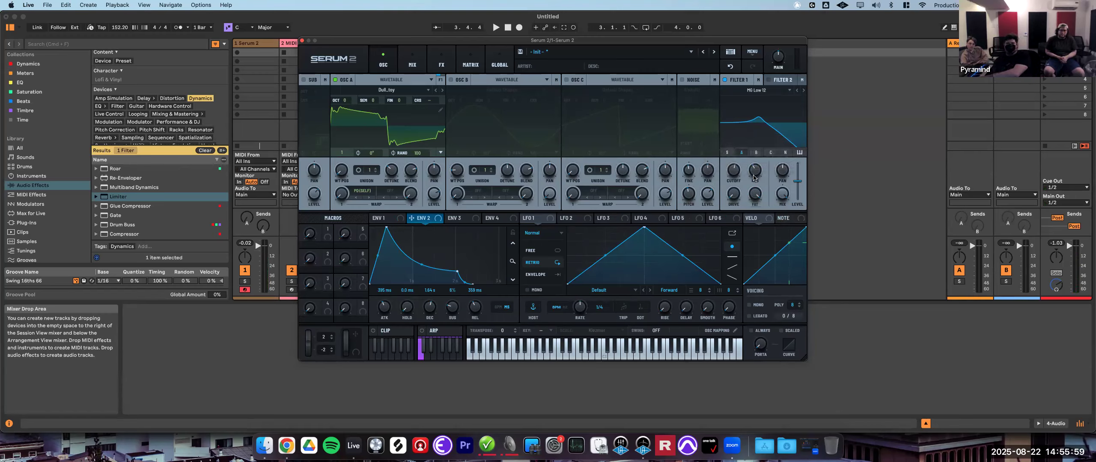
{"action": "left_click_drag", "start_coordinate": [755, 172], "coordinate": [755, 196]}
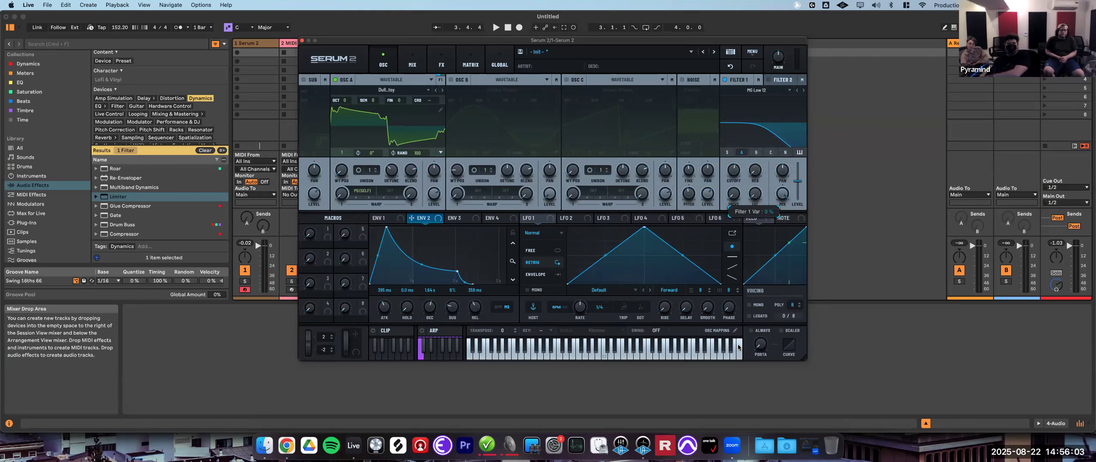
{"action": "left_click_drag", "start_coordinate": [745, 308], "coordinate": [770, 133]}
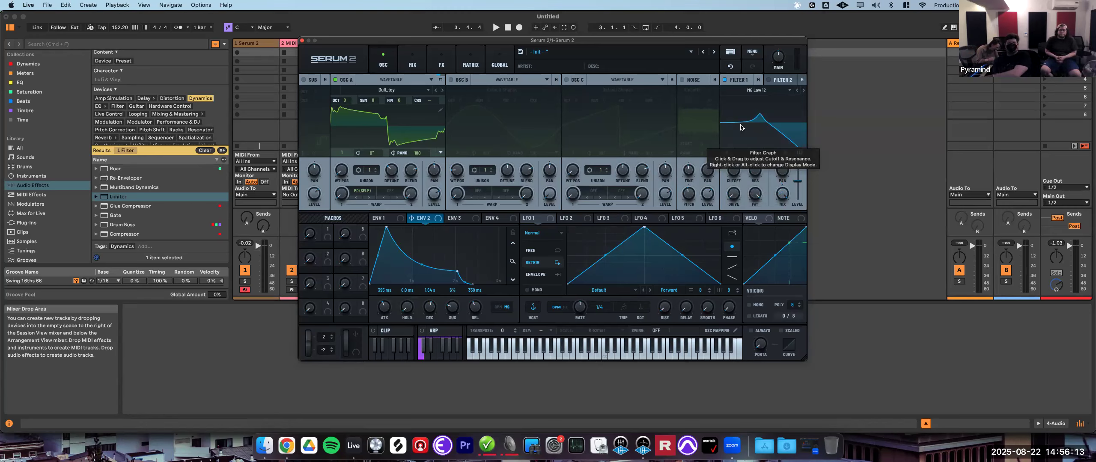
{"action": "left_click_drag", "start_coordinate": [757, 197], "coordinate": [745, 338]}
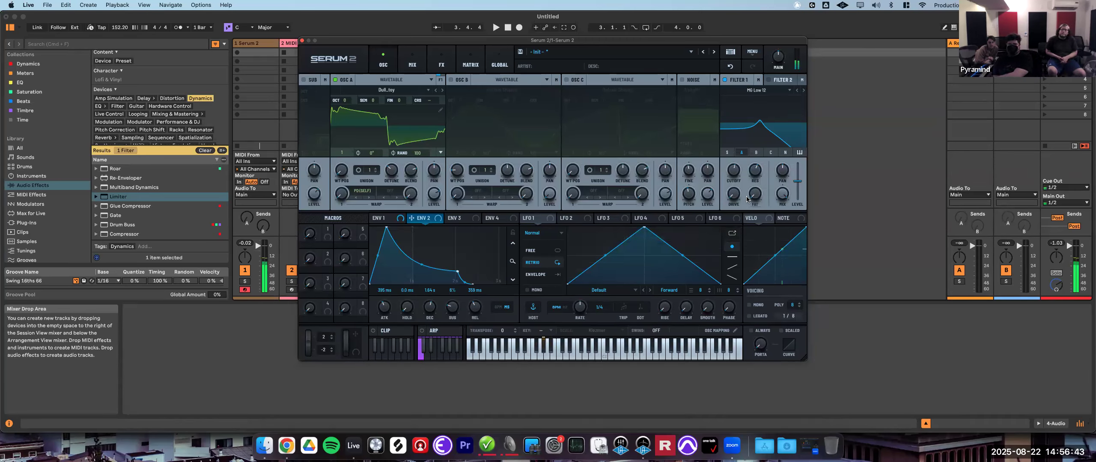
{"action": "left_click_drag", "start_coordinate": [748, 199], "coordinate": [804, 123]}
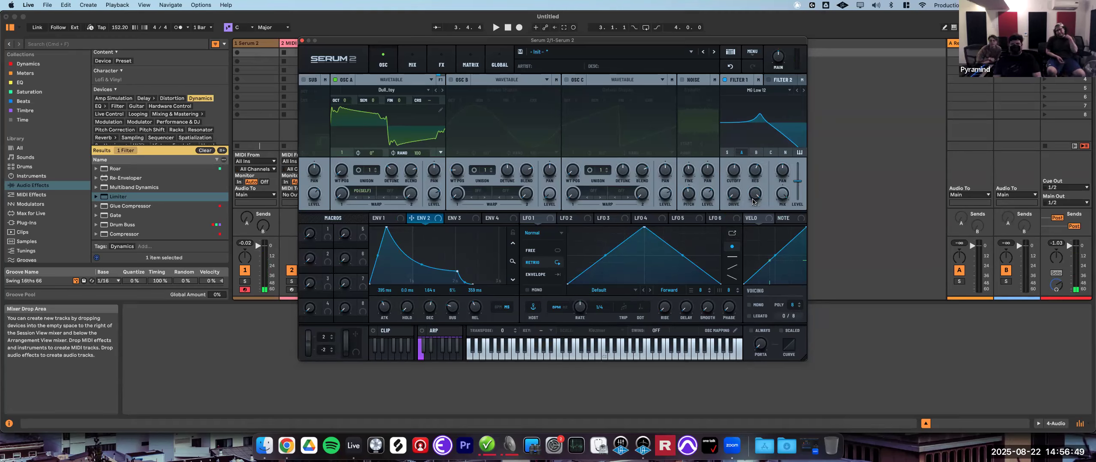
{"action": "left_click_drag", "start_coordinate": [760, 197], "coordinate": [741, 305]}
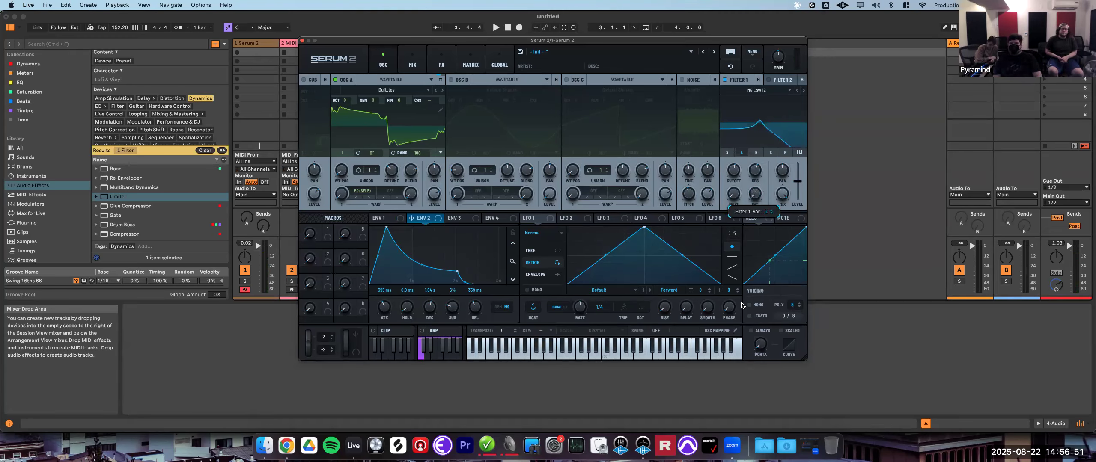
- Switch Filter 1's type to Band 24 and sweep its cutoff
{"action": "left_click", "coordinate": [758, 91]}
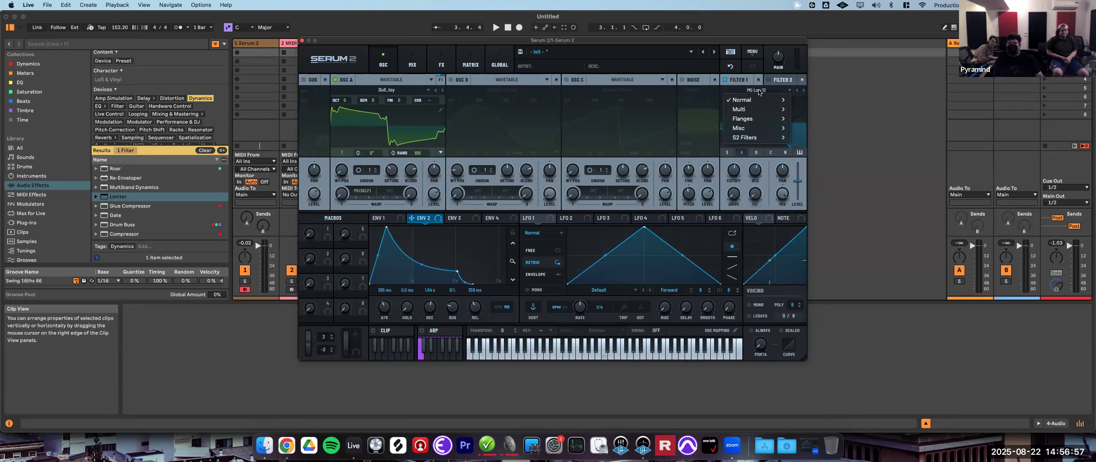
{"action": "mouse_move", "coordinate": [761, 100]}
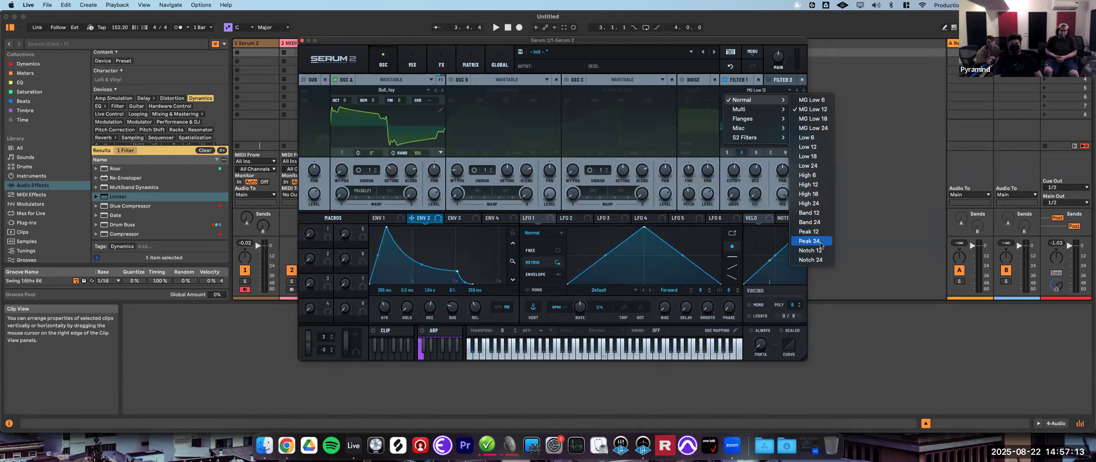
{"action": "left_click", "coordinate": [815, 222]}
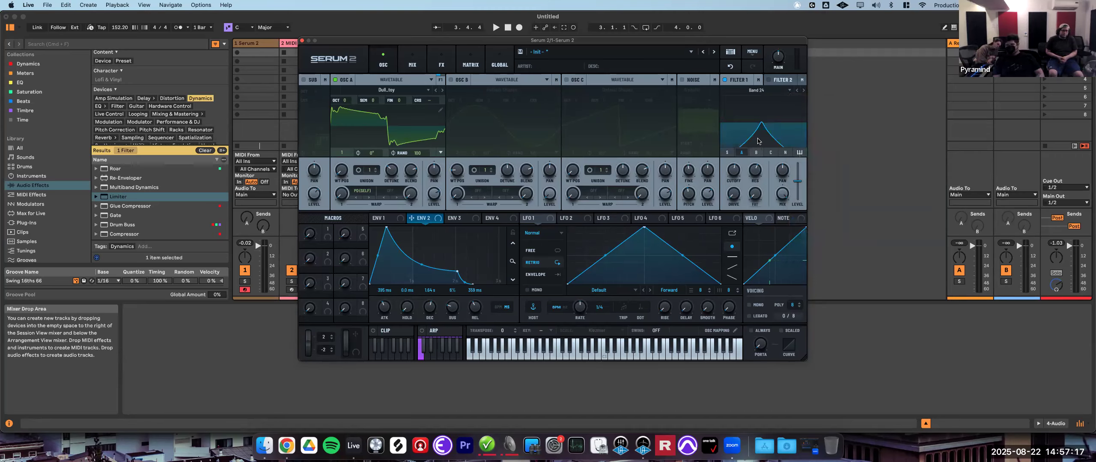
{"action": "left_click_drag", "start_coordinate": [733, 167], "coordinate": [751, 189]}
- Switch Filter 1's type to Notch 24 and sweep its cutoff
{"action": "left_click", "coordinate": [761, 92]}
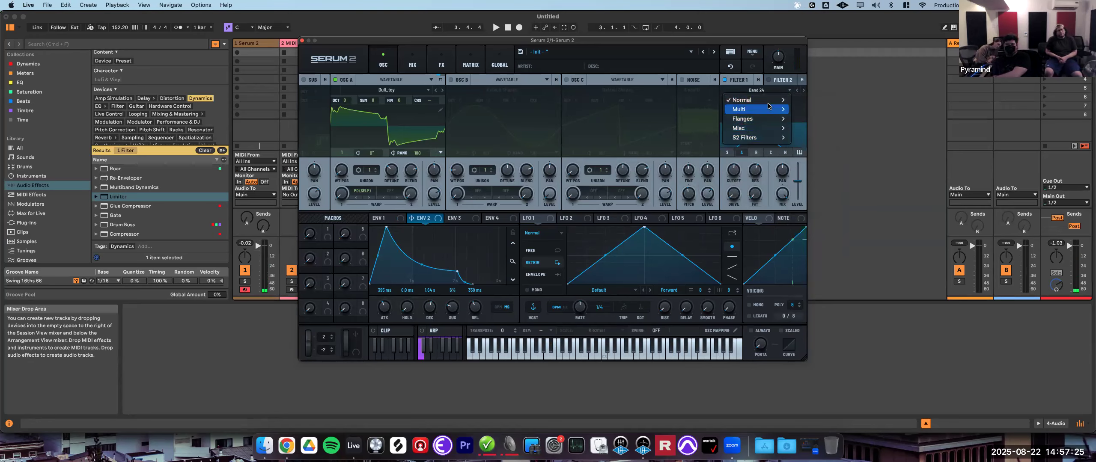
{"action": "mouse_move", "coordinate": [761, 99]}
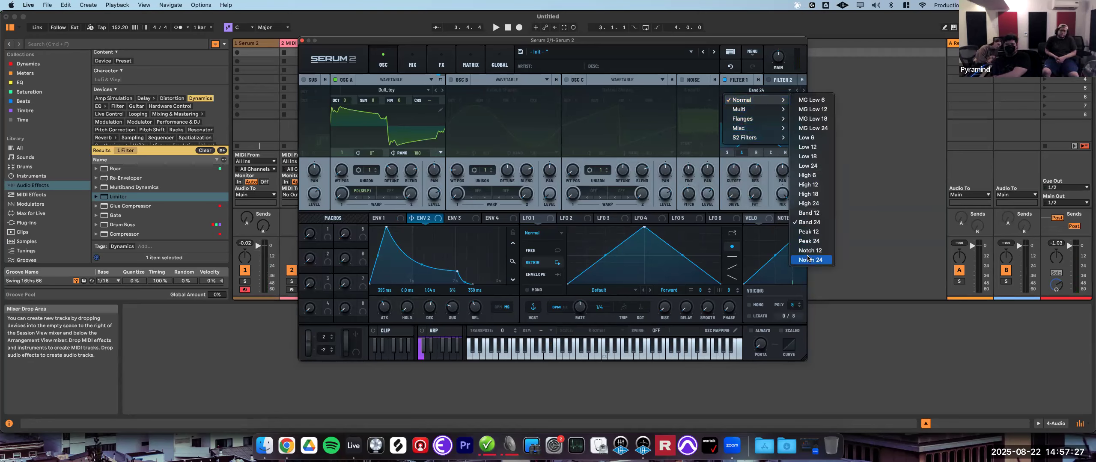
{"action": "mouse_move", "coordinate": [754, 184]}
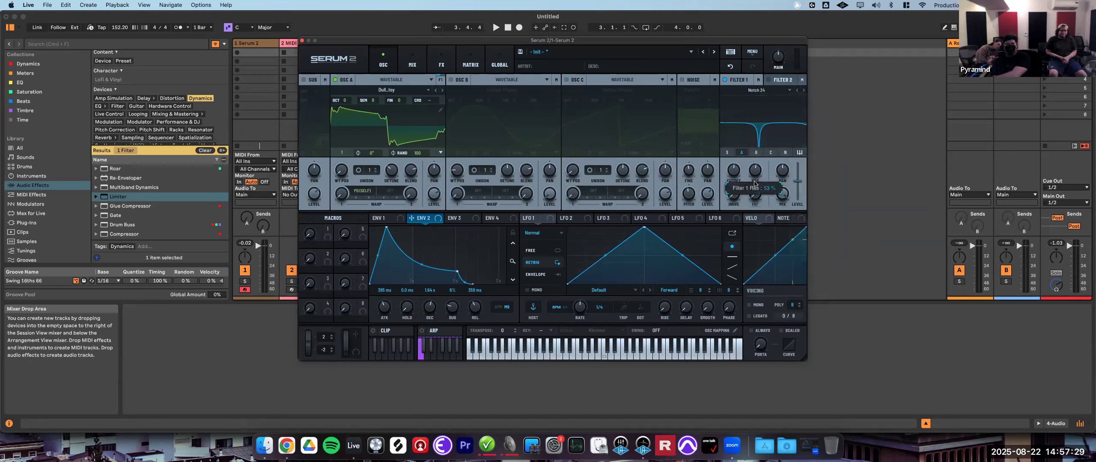
{"action": "left_click_drag", "start_coordinate": [725, 171], "coordinate": [773, 185]}
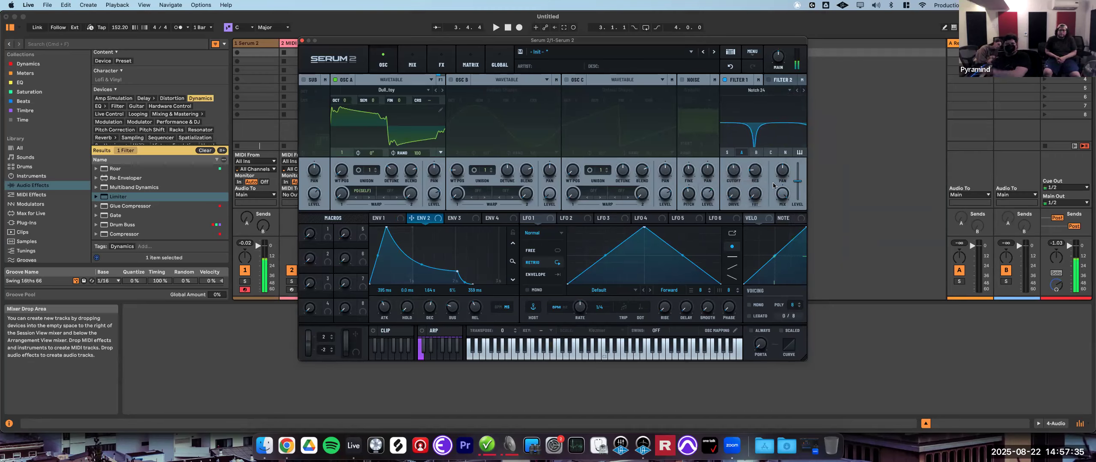
- Switch Filter 1 to the L/B/H 12 multi filter and adjust its variation and drive knobs
{"action": "left_click", "coordinate": [763, 90]}
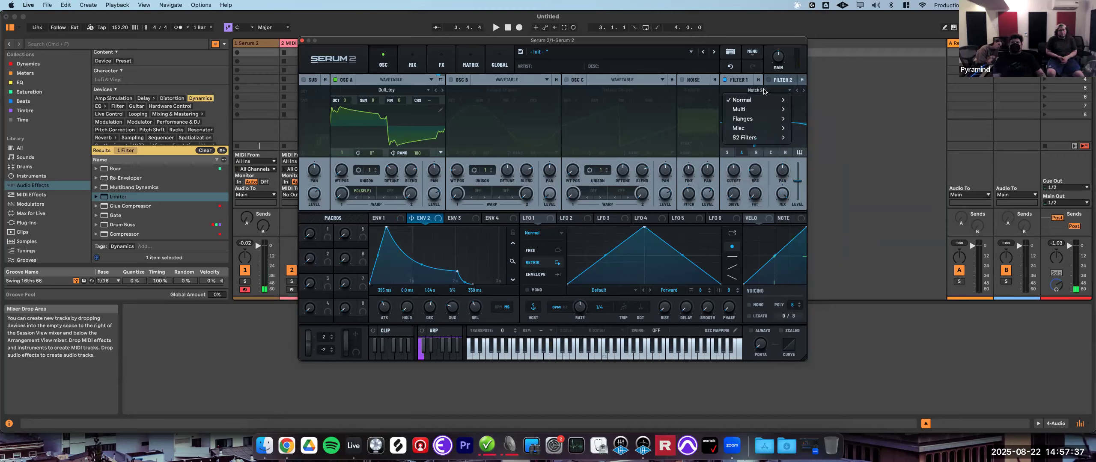
{"action": "mouse_move", "coordinate": [764, 112]}
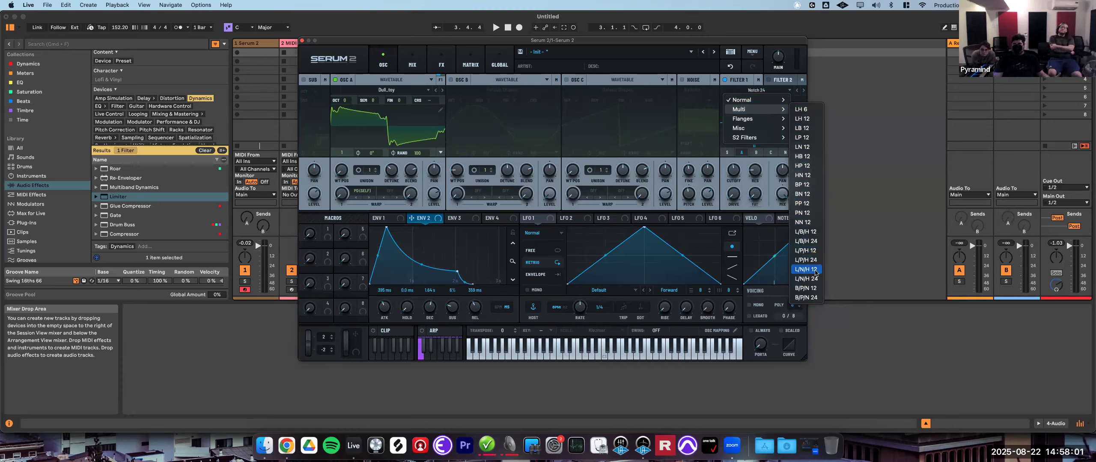
{"action": "left_click", "coordinate": [805, 232]}
{"action": "mouse_move", "coordinate": [753, 196]}
{"action": "left_click_drag", "start_coordinate": [753, 210], "coordinate": [797, 133]}
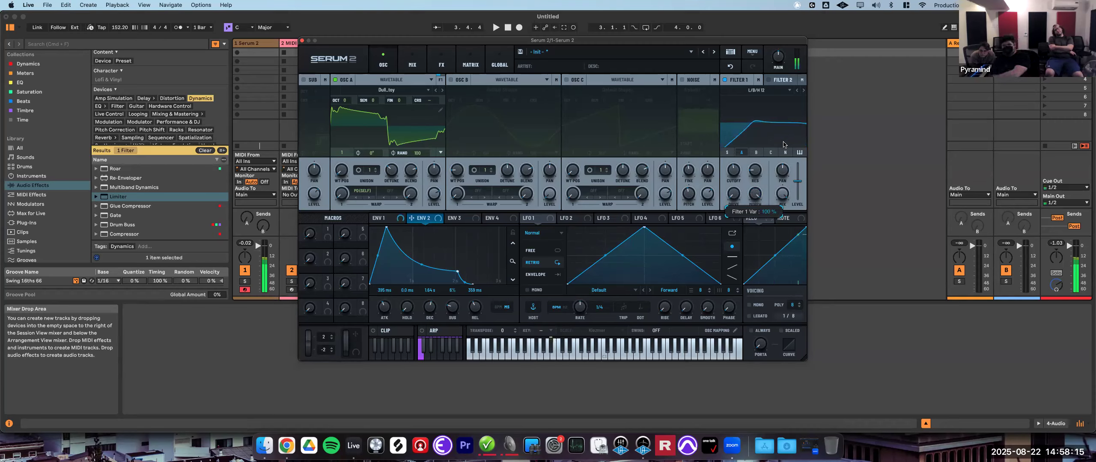
{"action": "left_click_drag", "start_coordinate": [754, 193], "coordinate": [748, 263]}
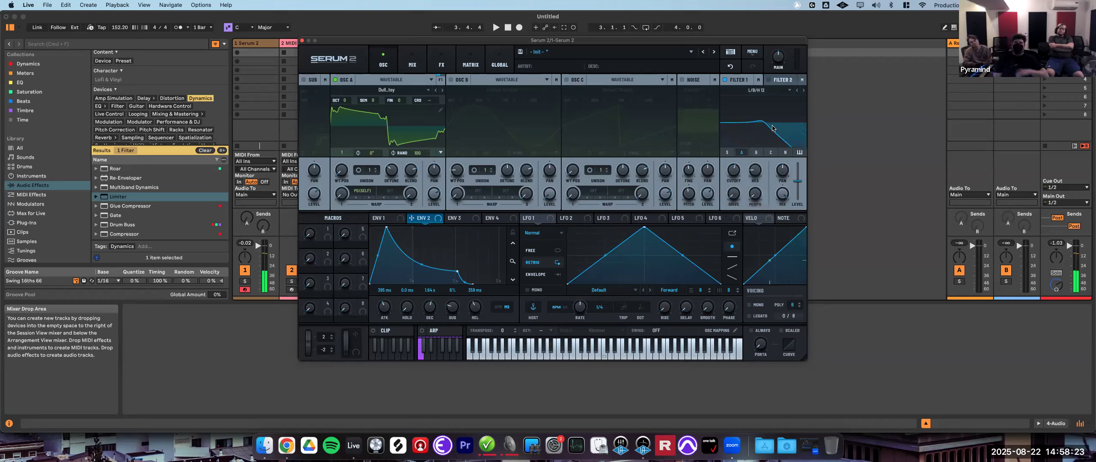
- Switch Filter 1 to the Phs 12- flanger filter and adjust its cutoff and resonance
{"action": "left_click", "coordinate": [751, 88]}
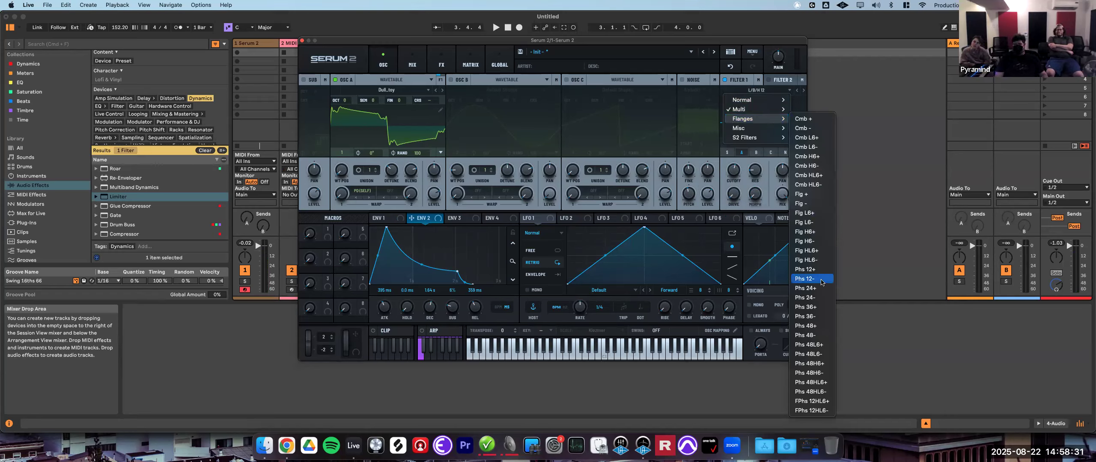
{"action": "left_click", "coordinate": [814, 279]}
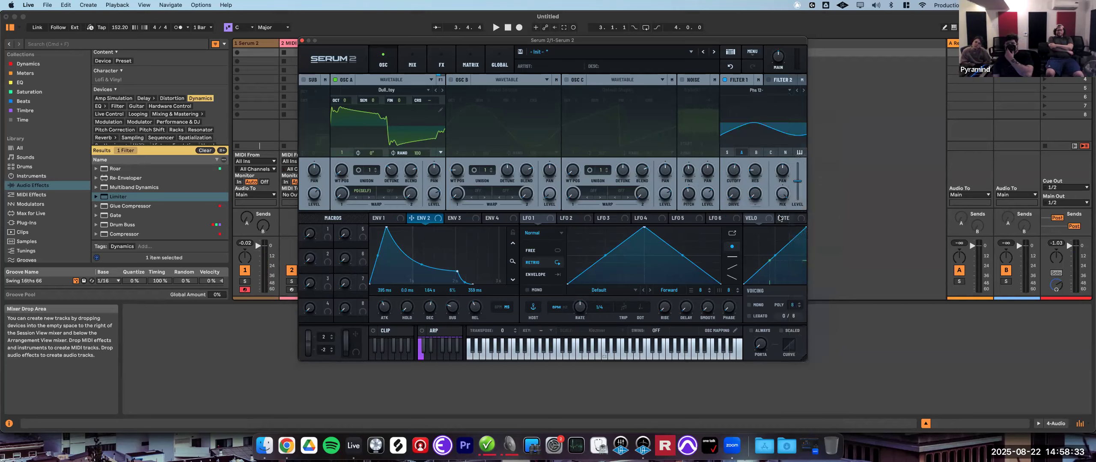
{"action": "left_click_drag", "start_coordinate": [756, 172], "coordinate": [786, 149]}
{"action": "left_click_drag", "start_coordinate": [733, 169], "coordinate": [739, 199]}
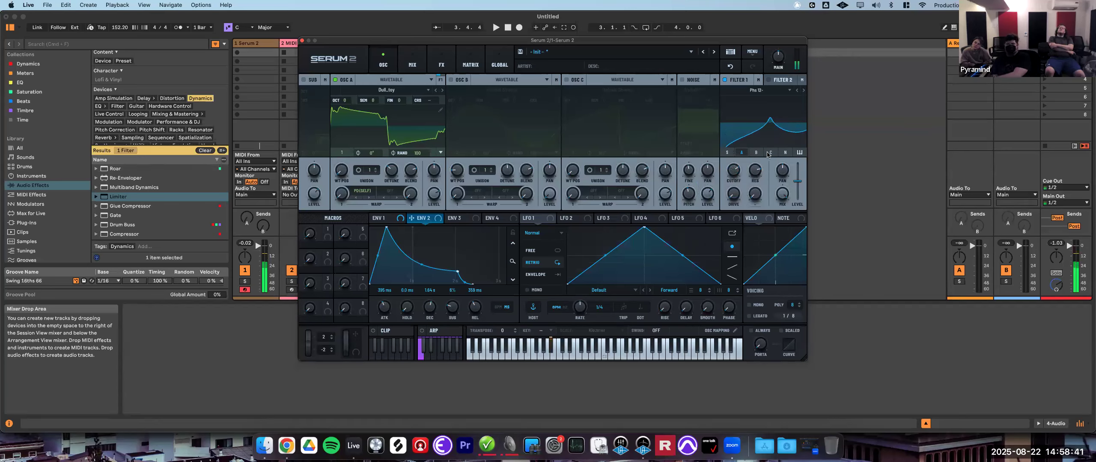
- Switch Filter 1 to the Cmb H6+ comb filter and adjust its cutoff and resonance
{"action": "left_click", "coordinate": [776, 90]}
{"action": "mouse_move", "coordinate": [753, 119]}
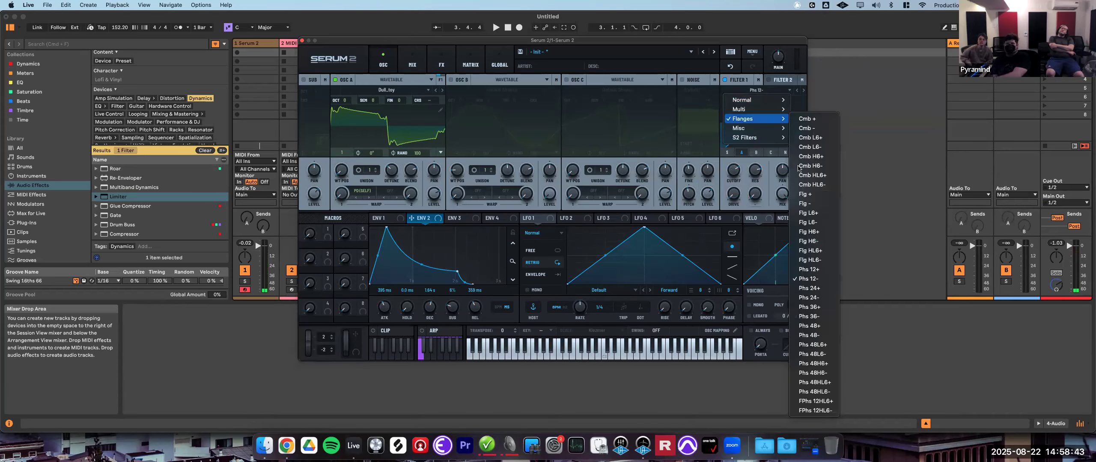
{"action": "left_click", "coordinate": [815, 157]}
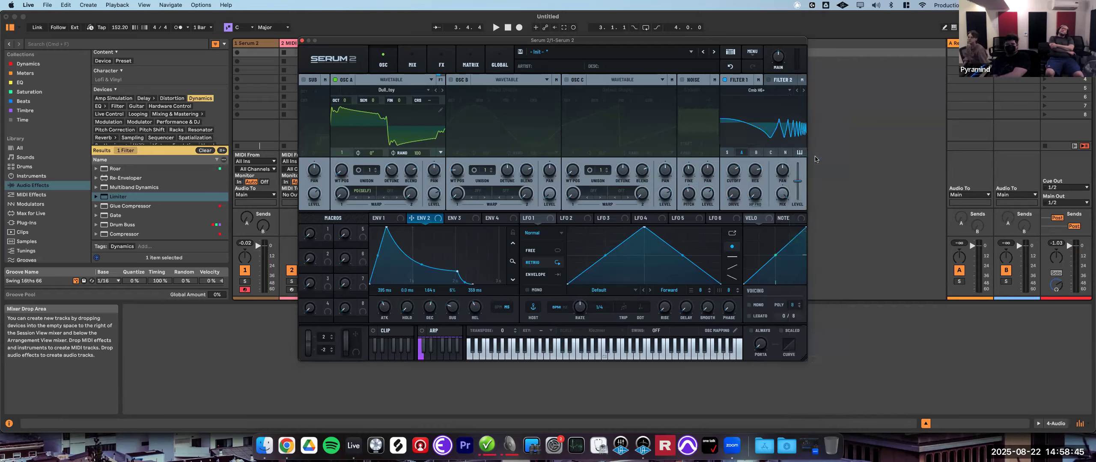
{"action": "left_click_drag", "start_coordinate": [733, 173], "coordinate": [730, 204]}
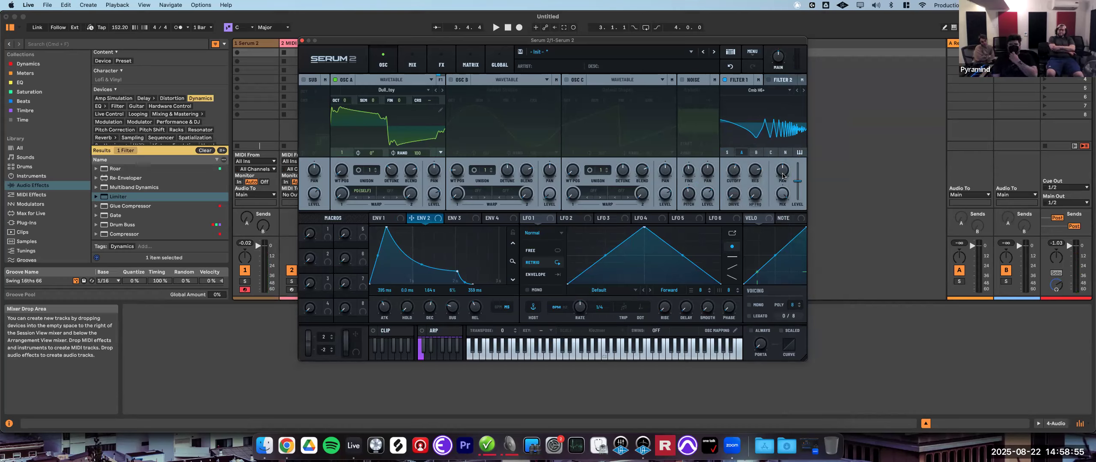
{"action": "mouse_move", "coordinate": [757, 178]}
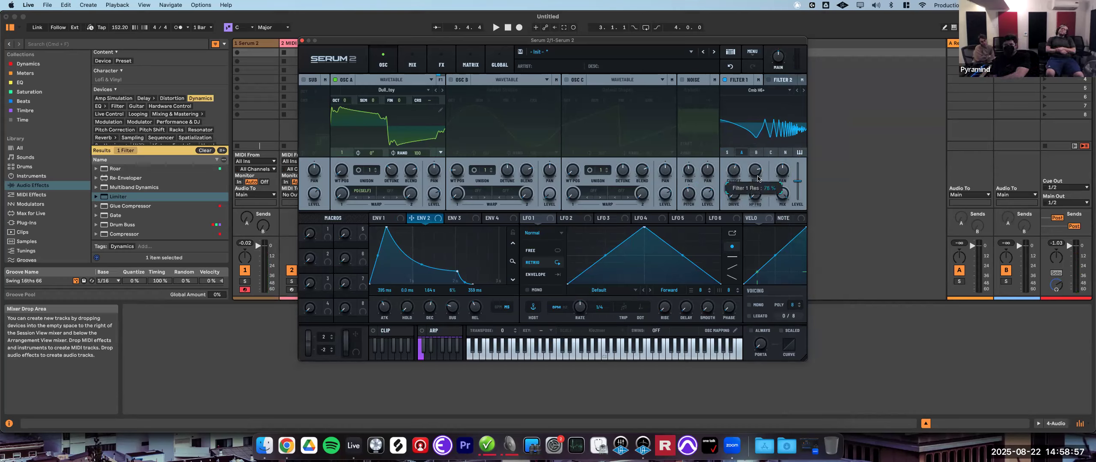
{"action": "left_click_drag", "start_coordinate": [754, 166], "coordinate": [755, 193]}
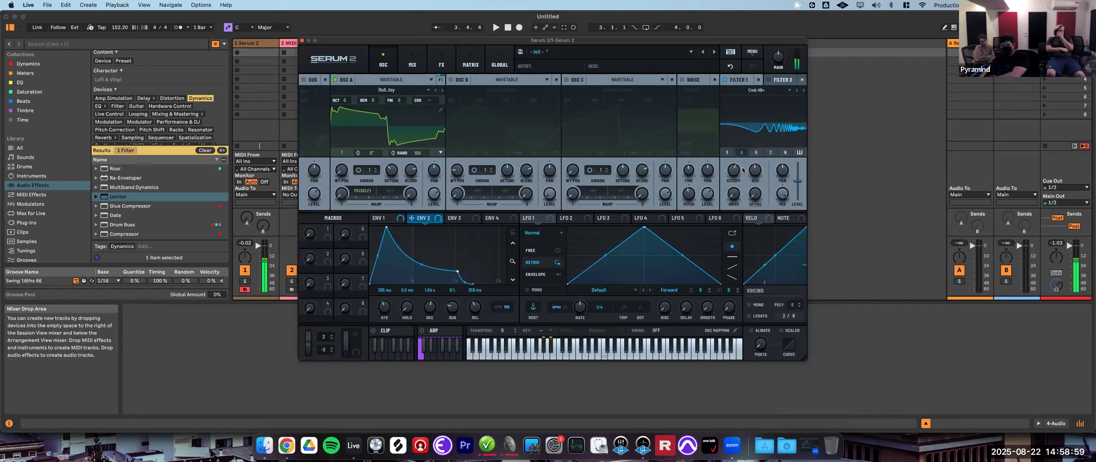
- Switch Filter 1 to the Ring Mod filter from the Misc category and adjust its knobs
{"action": "left_click", "coordinate": [761, 92]}
{"action": "mouse_move", "coordinate": [765, 131]}
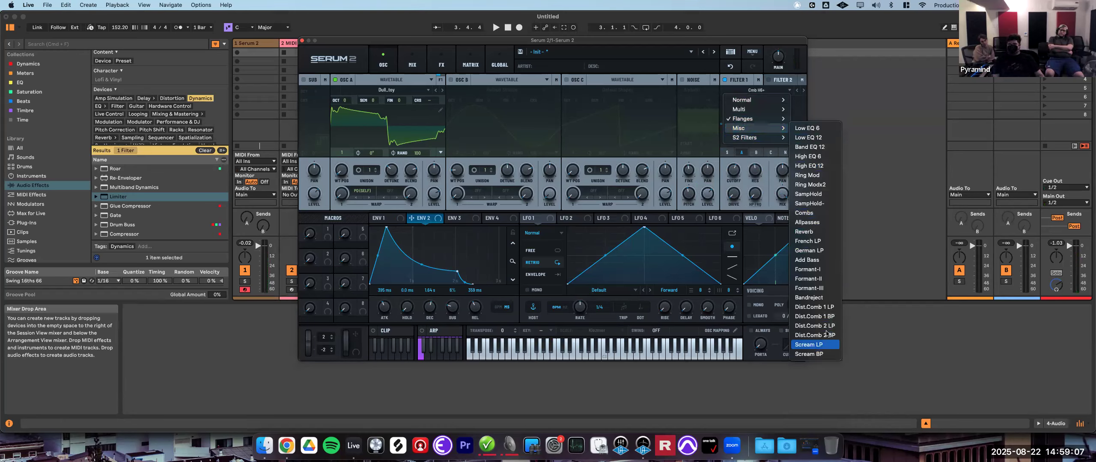
{"action": "left_click", "coordinate": [826, 178]}
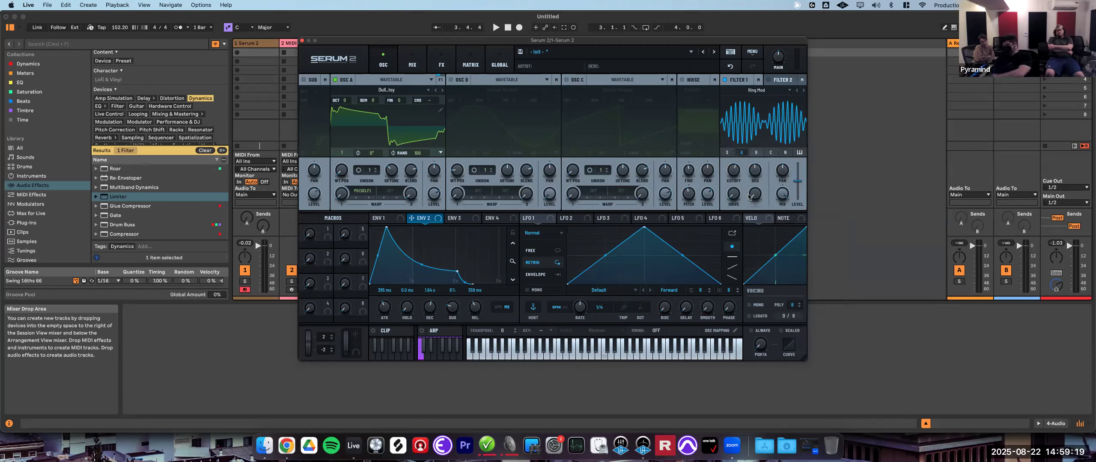
{"action": "left_click_drag", "start_coordinate": [736, 173], "coordinate": [756, 179]}
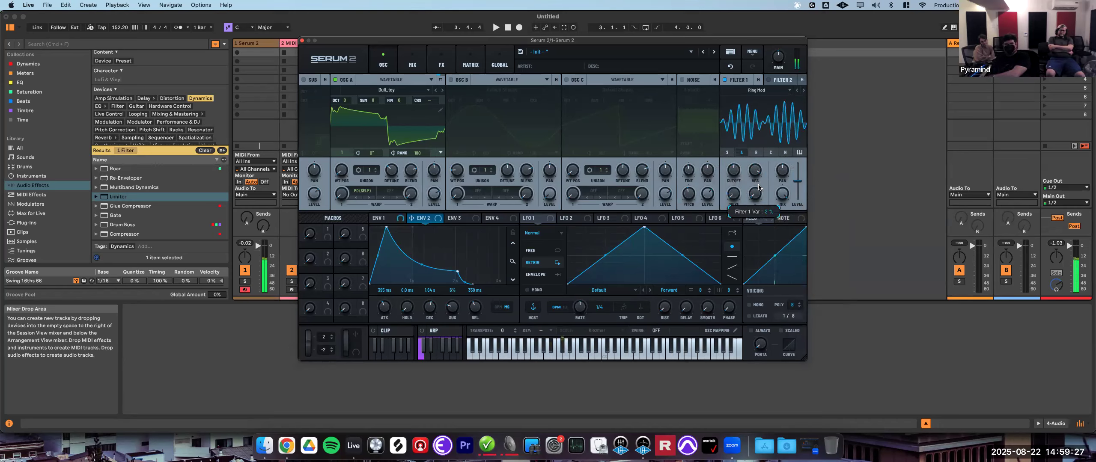
{"action": "left_click_drag", "start_coordinate": [738, 170], "coordinate": [740, 184]}
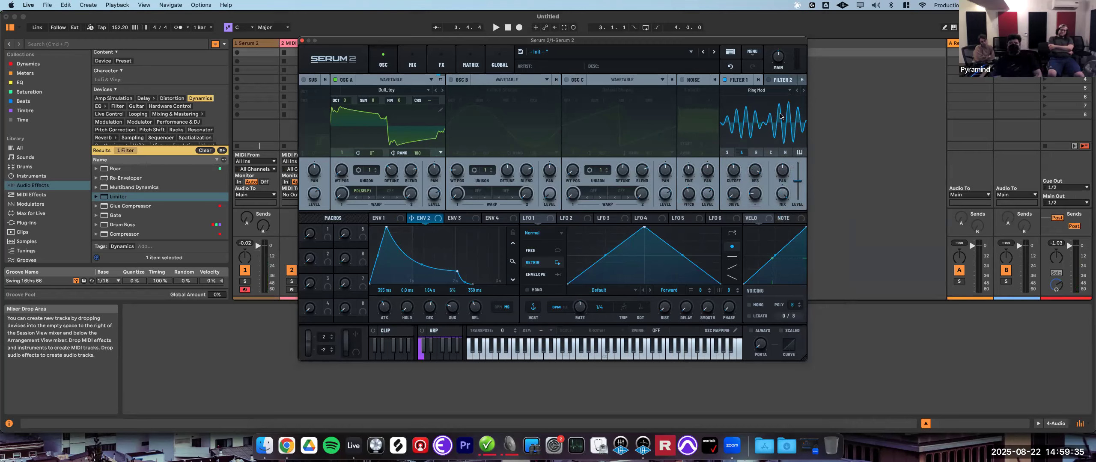
- Switch Filter 1 to the DJ Mixer S2 filter, sweep its frequency, and open the Filter 2 section
{"action": "left_click", "coordinate": [767, 91]}
{"action": "mouse_move", "coordinate": [766, 138]}
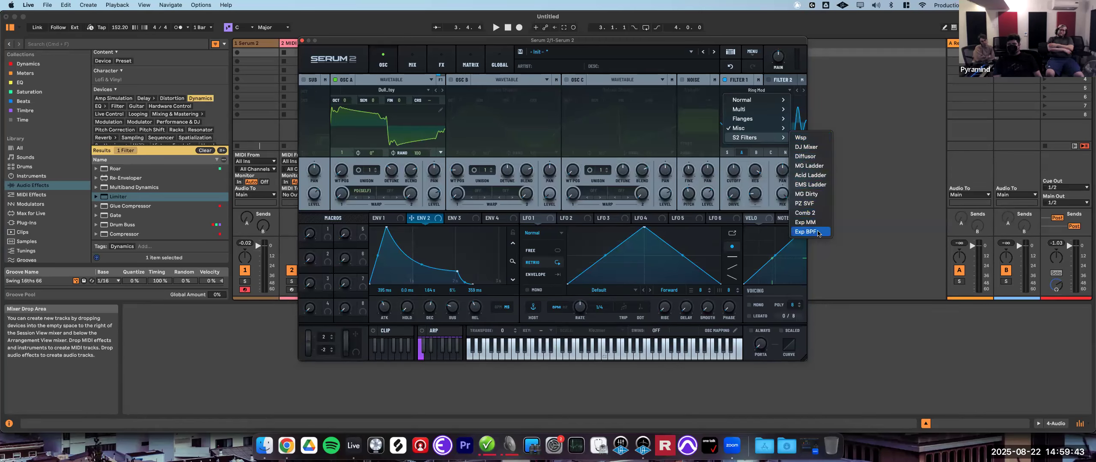
{"action": "left_click", "coordinate": [810, 147]}
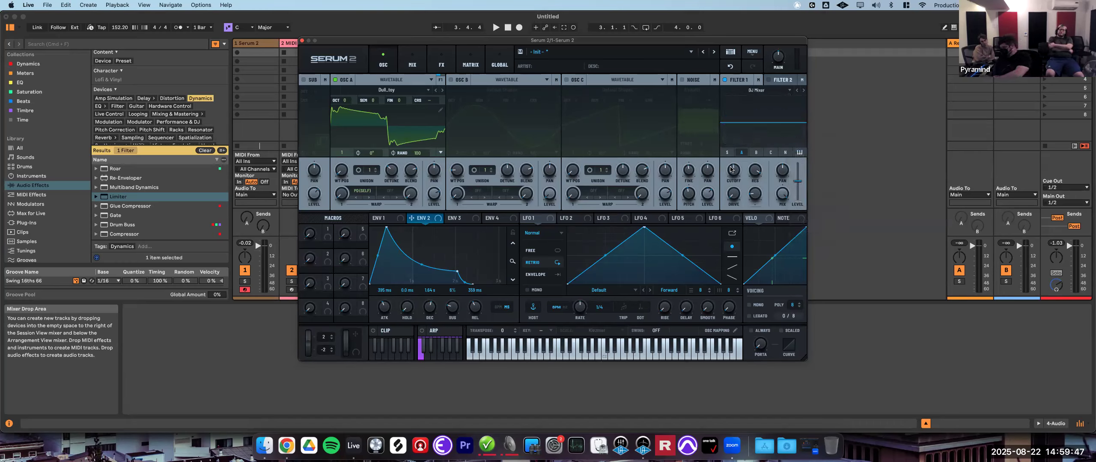
{"action": "mouse_move", "coordinate": [733, 167]}
{"action": "left_click_drag", "start_coordinate": [734, 166], "coordinate": [742, 157]}
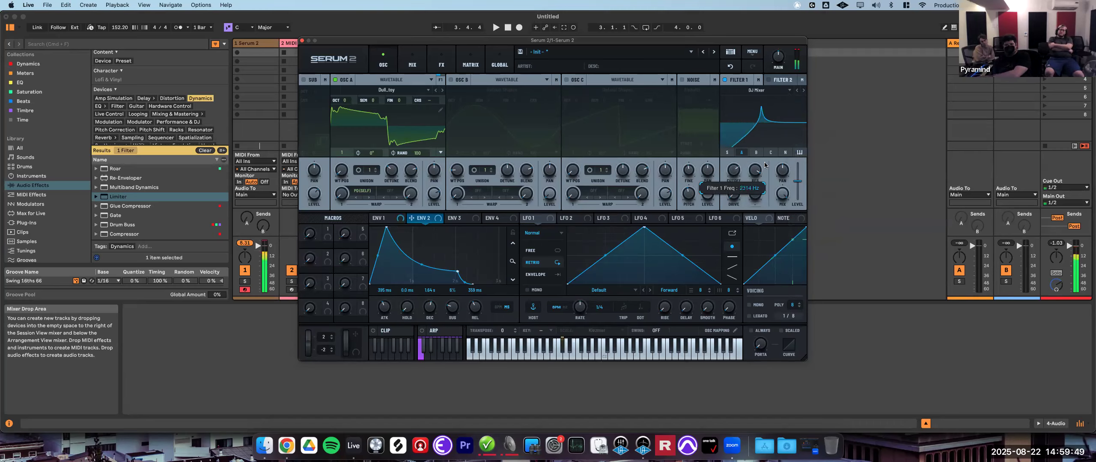
{"action": "left_click_drag", "start_coordinate": [756, 211], "coordinate": [756, 219]}
{"action": "left_click_drag", "start_coordinate": [742, 167], "coordinate": [741, 208]}
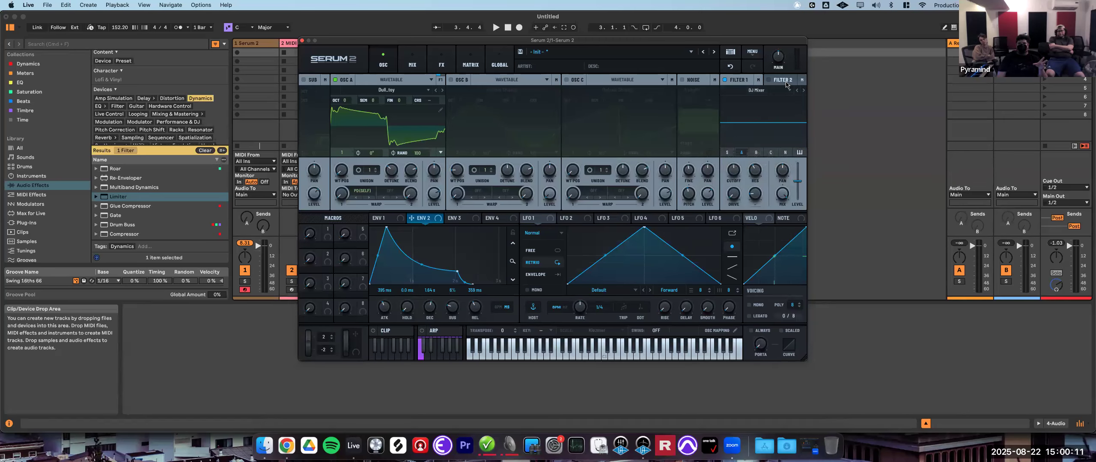
{"action": "left_click", "coordinate": [780, 81]}
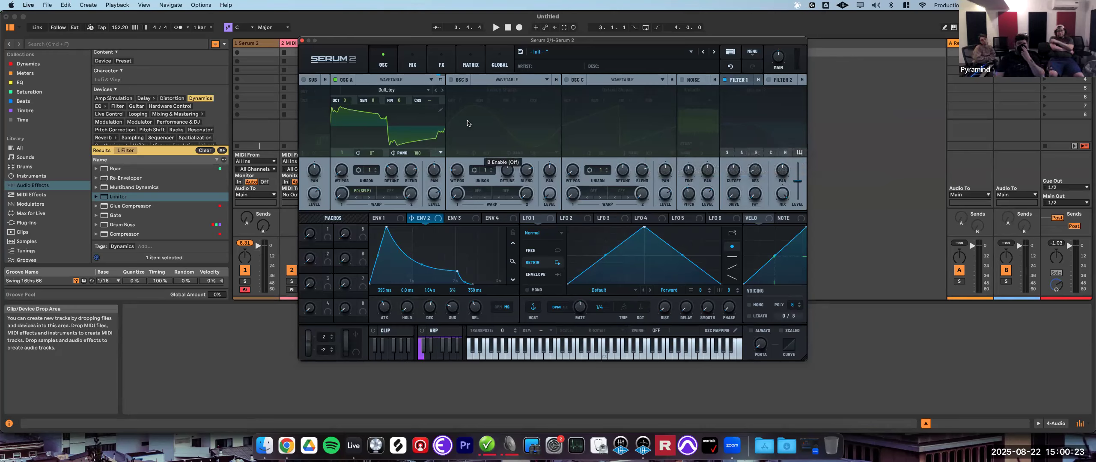
- Enable Oscillator B with its default wavetable
{"action": "left_click", "coordinate": [450, 80]}
{"action": "scroll", "coordinate": [462, 154], "scroll_direction": "up", "scroll_amount": 3}
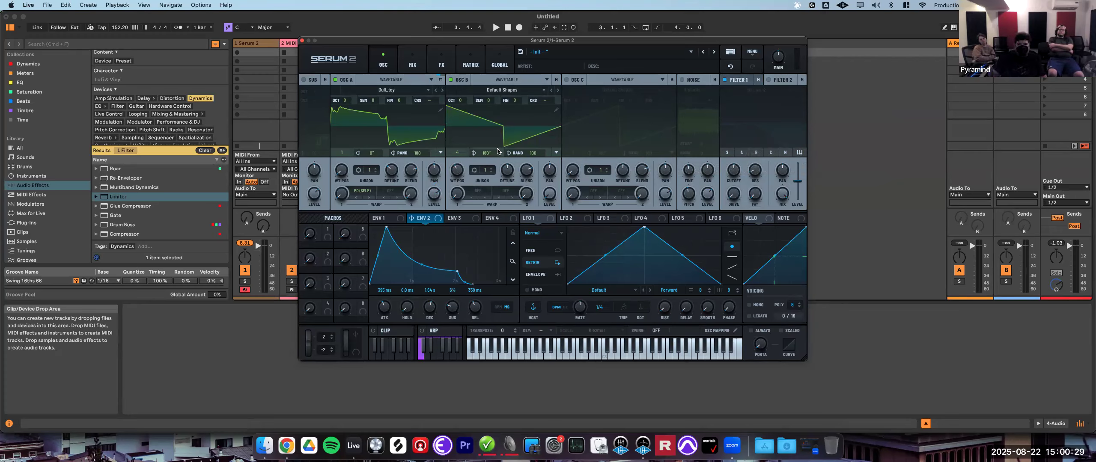
{"action": "scroll", "coordinate": [547, 192], "scroll_direction": "down", "scroll_amount": 3}
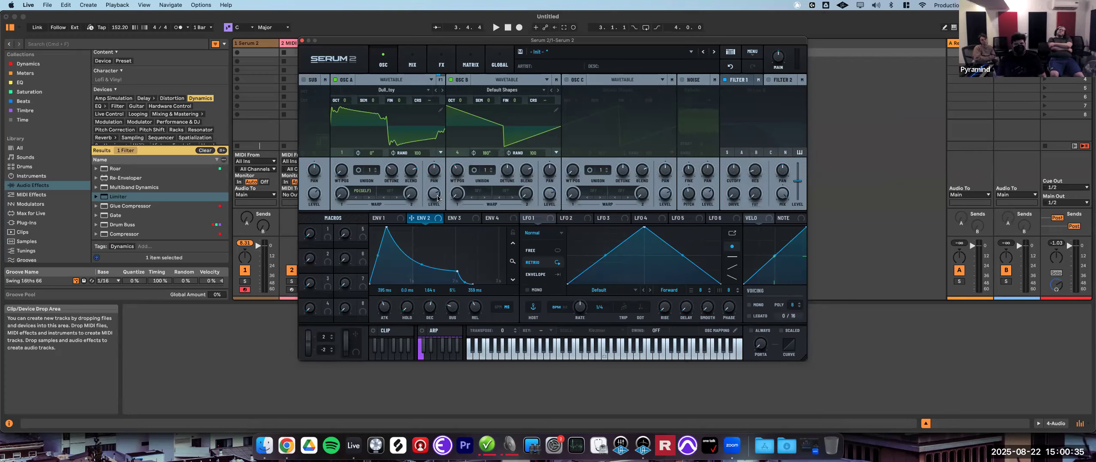
- Open the Filter 2 section and route the oscillators into it
{"action": "mouse_move", "coordinate": [556, 195]}
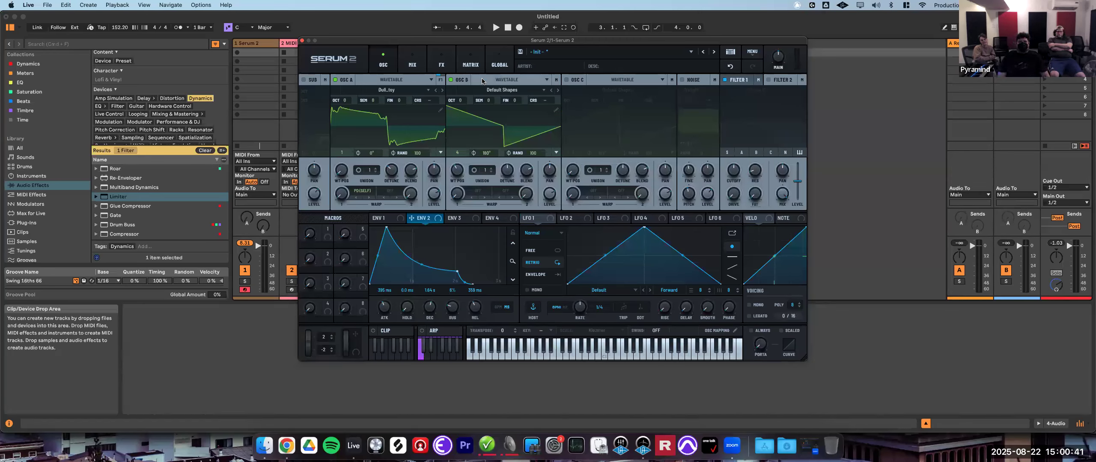
{"action": "left_click", "coordinate": [740, 79]}
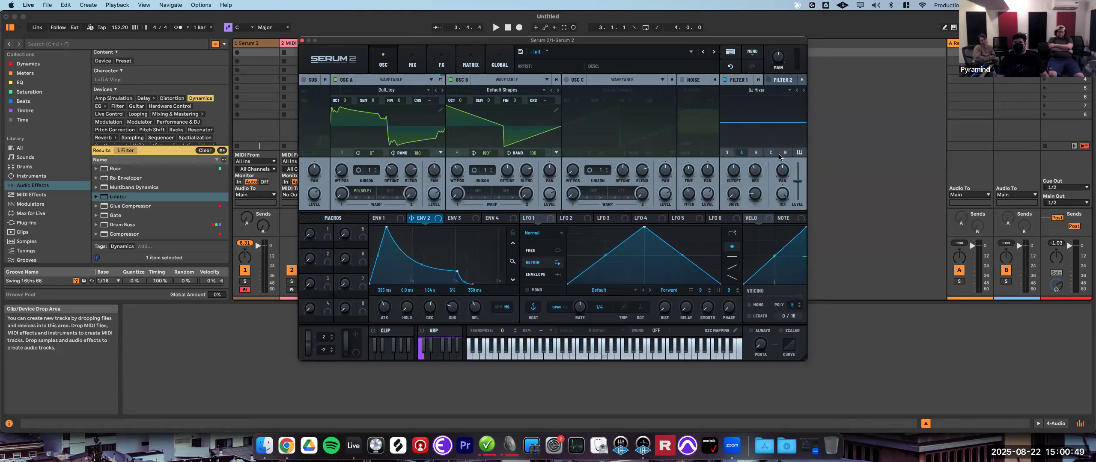
{"action": "left_click", "coordinate": [742, 153]}
{"action": "left_click", "coordinate": [755, 152]}
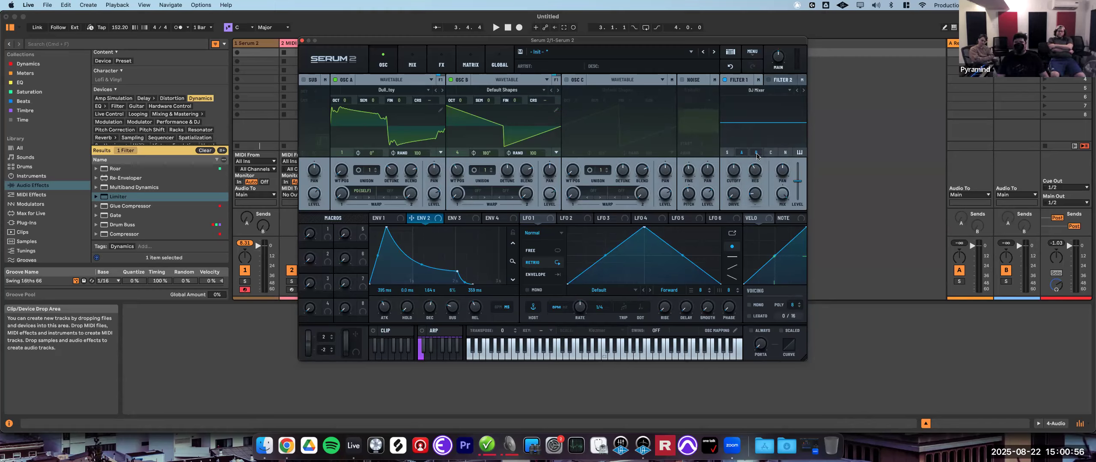
- Set Filter 2 to the Low 18 filter and adjust its cutoff and resonance
{"action": "left_click", "coordinate": [758, 93]}
{"action": "mouse_move", "coordinate": [768, 102]}
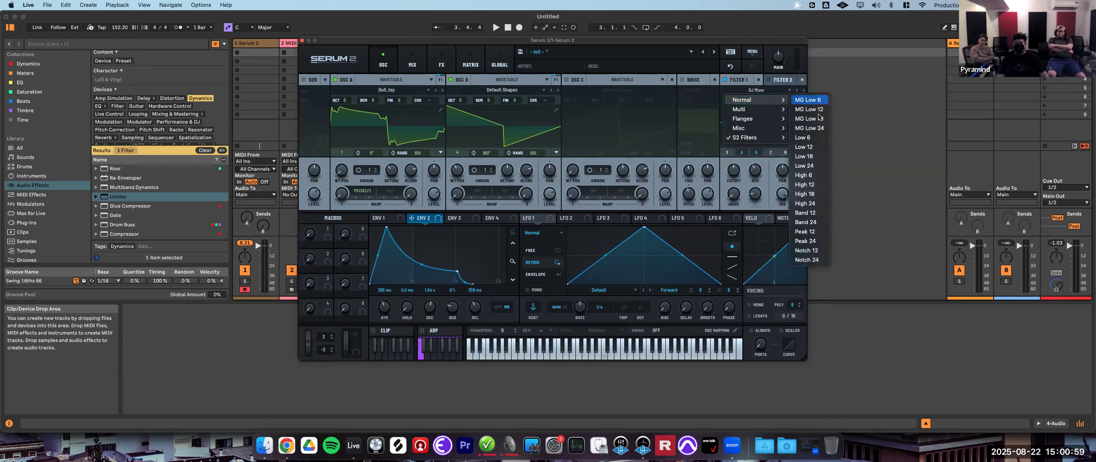
{"action": "left_click", "coordinate": [794, 159]}
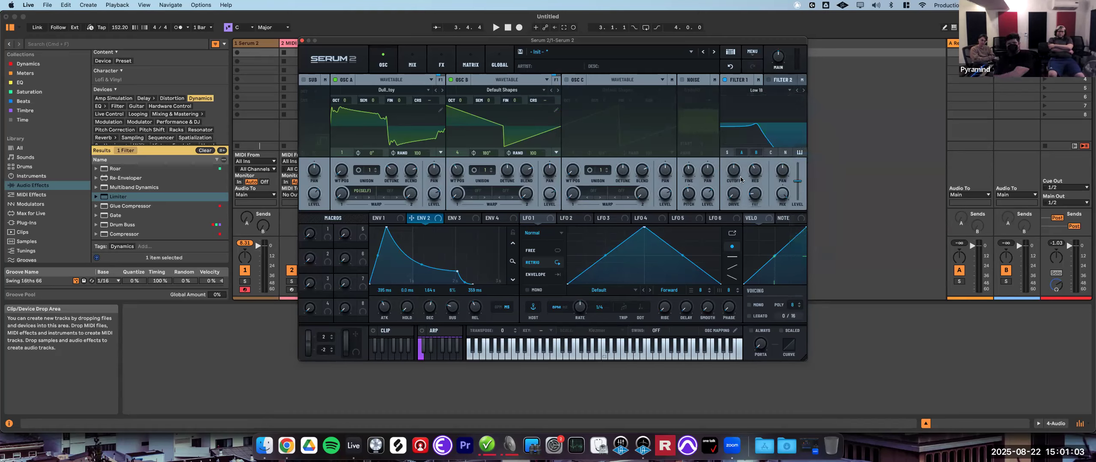
{"action": "left_click_drag", "start_coordinate": [737, 172], "coordinate": [748, 165]}
{"action": "mouse_move", "coordinate": [756, 194]}
{"action": "left_mouse_down"}
{"action": "mouse_move", "coordinate": [765, 176]}
{"action": "mouse_move", "coordinate": [733, 178]}
{"action": "mouse_move", "coordinate": [736, 188]}
{"action": "left_mouse_up"}
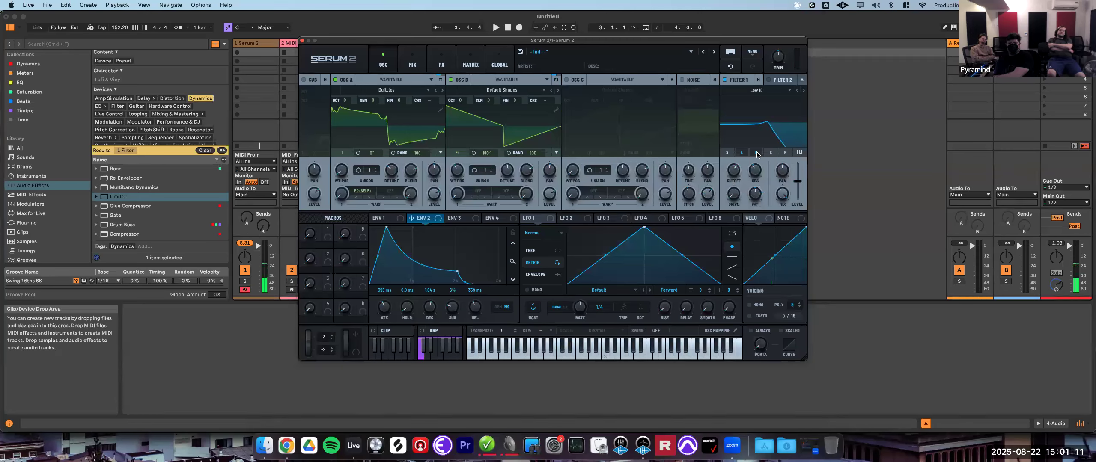
- Switch Filter 1 to the Notch 24 filter and sweep its cutoff
{"action": "left_click", "coordinate": [765, 81]}
{"action": "left_click", "coordinate": [767, 80]}
{"action": "left_click", "coordinate": [764, 90]}
{"action": "mouse_move", "coordinate": [764, 101]}
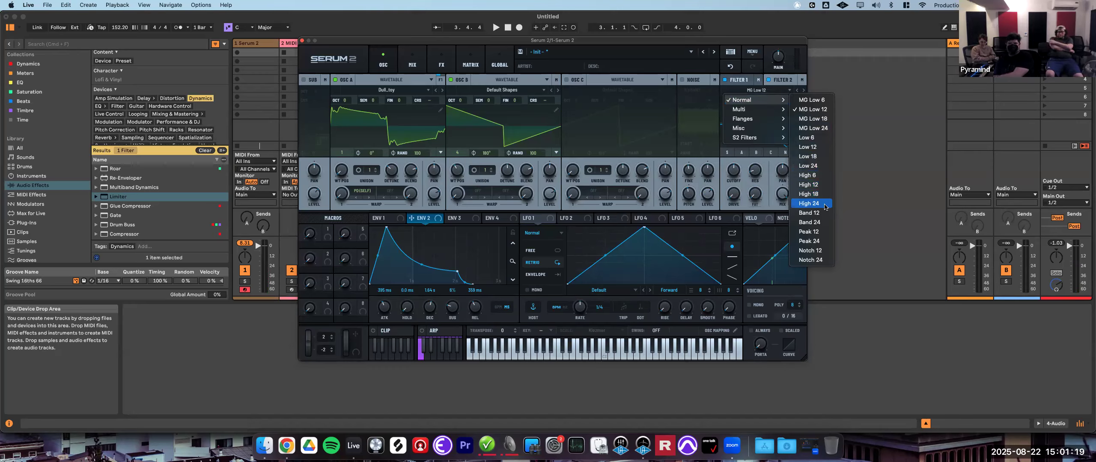
{"action": "left_click", "coordinate": [810, 250]}
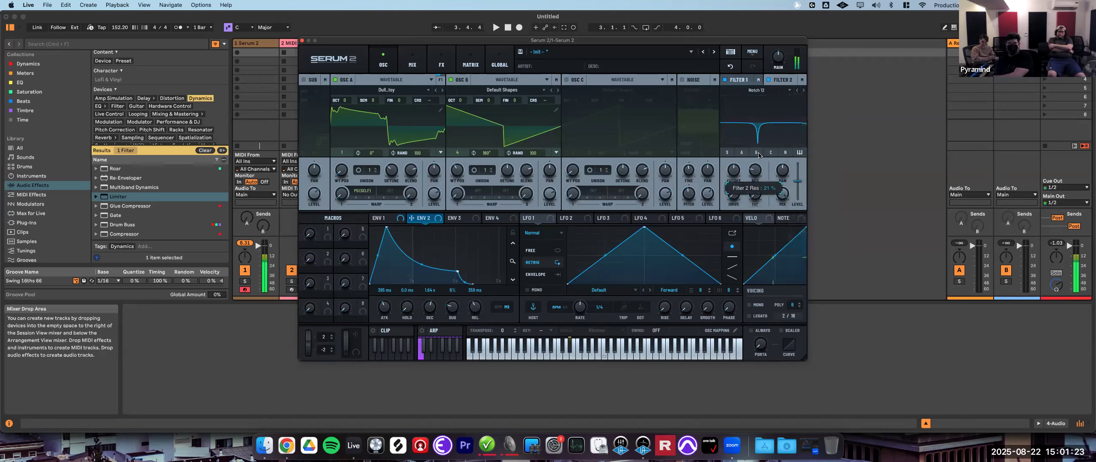
{"action": "left_click", "coordinate": [804, 91]}
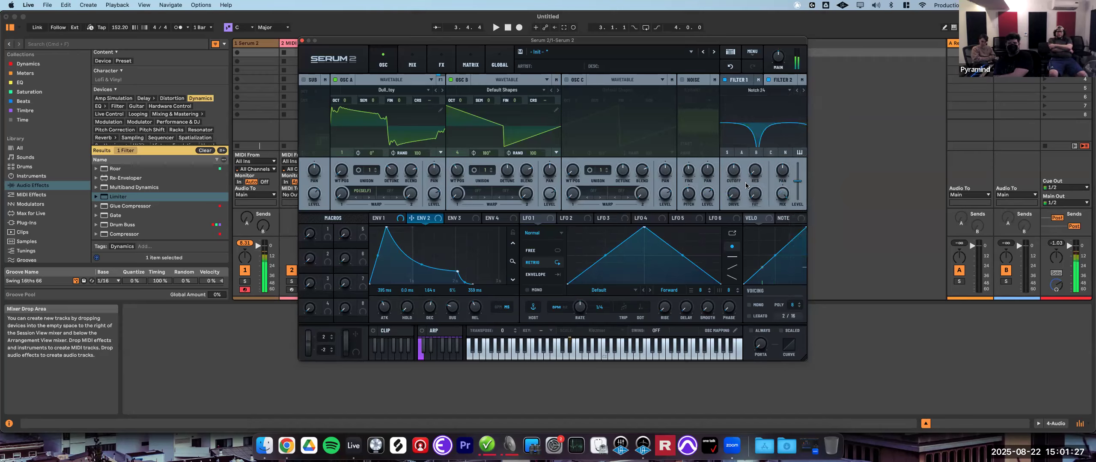
{"action": "left_click_drag", "start_coordinate": [734, 171], "coordinate": [765, 148]}
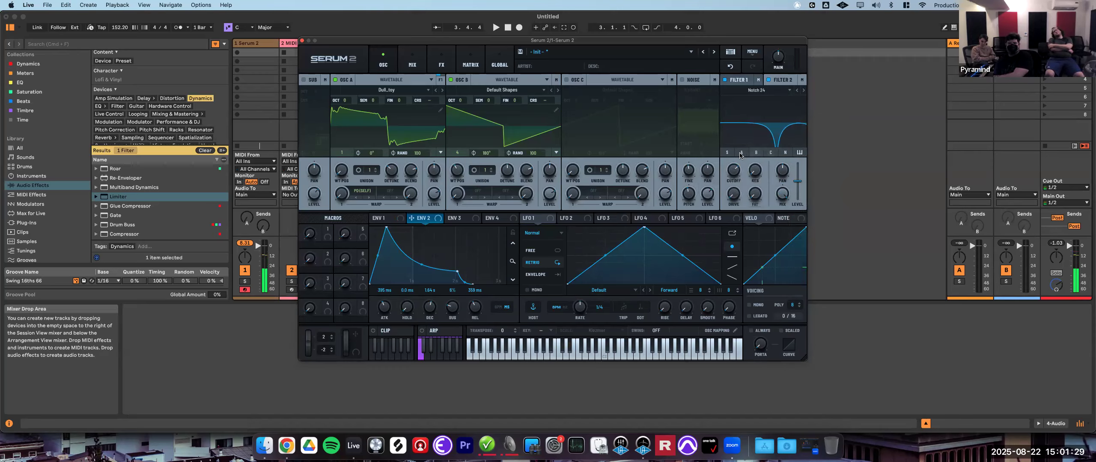
- Toggle Filter 1's routing and sweep the cutoffs of Filter 1 and Filter 2
{"action": "left_click", "coordinate": [755, 153]}
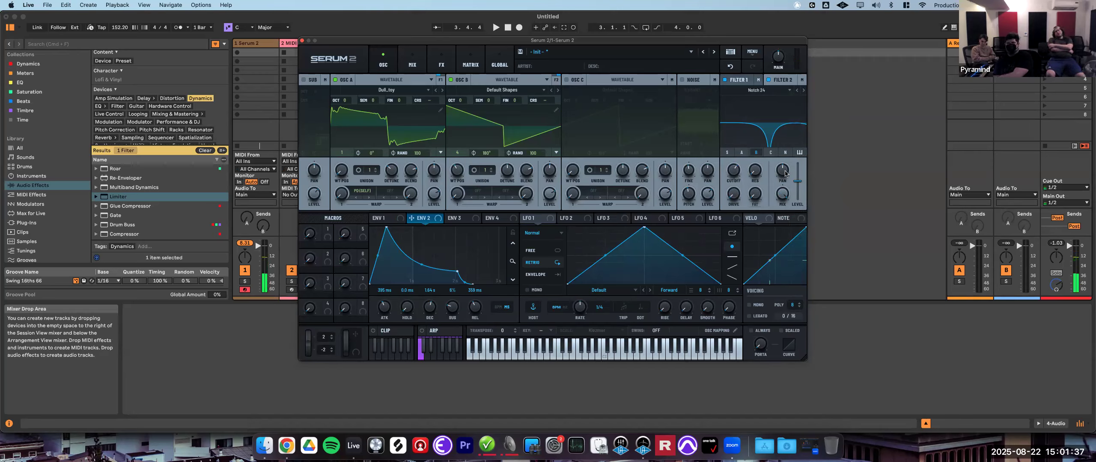
{"action": "mouse_move", "coordinate": [788, 169]}
{"action": "left_click", "coordinate": [782, 80]}
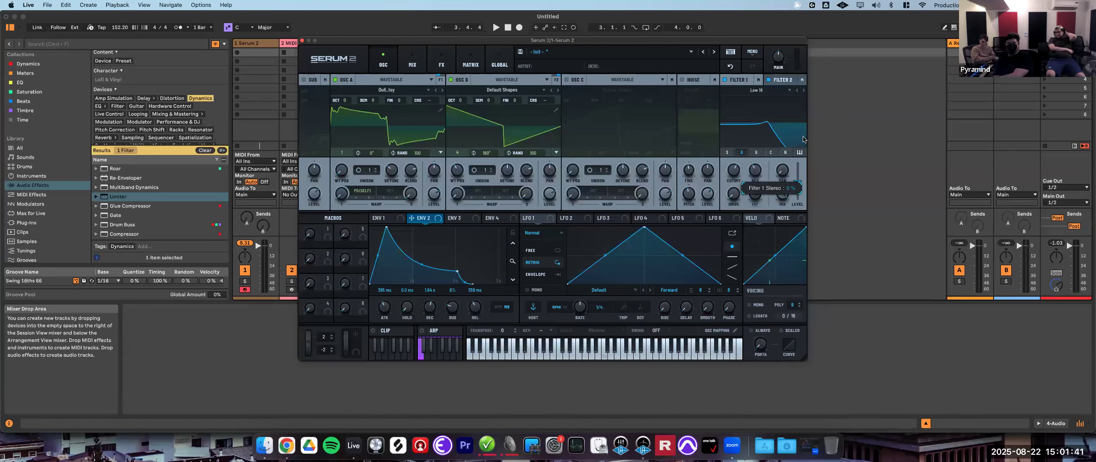
{"action": "left_click", "coordinate": [739, 80]}
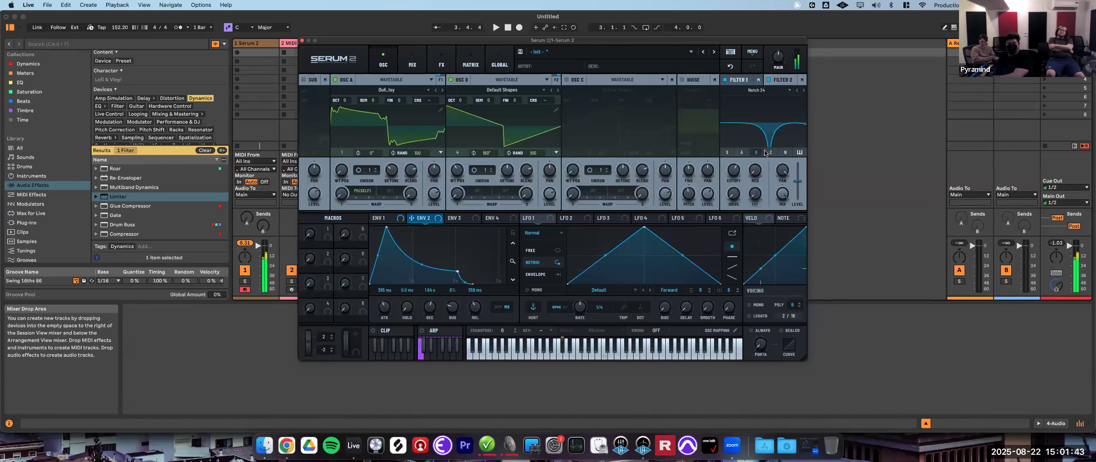
{"action": "left_click_drag", "start_coordinate": [737, 171], "coordinate": [734, 127]}
{"action": "left_click", "coordinate": [782, 81]}
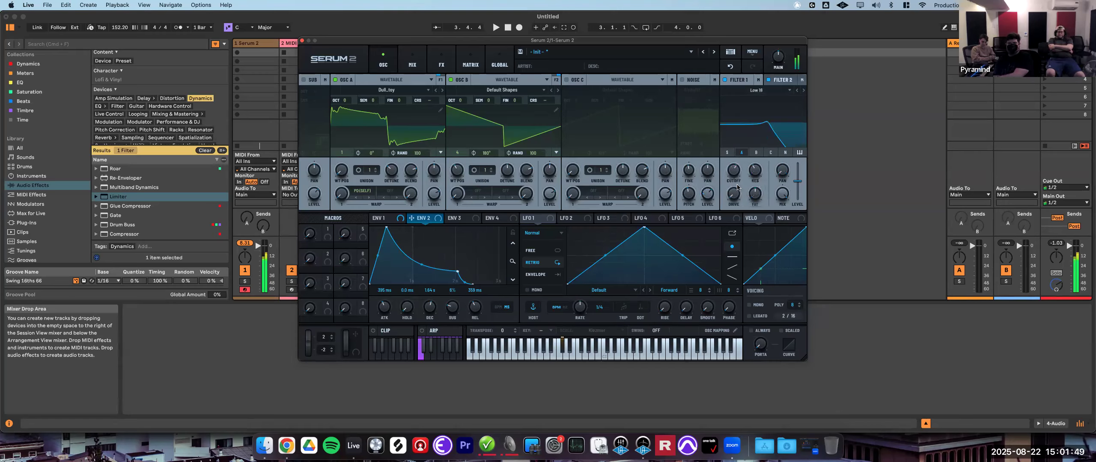
{"action": "left_click_drag", "start_coordinate": [734, 176], "coordinate": [741, 190]}
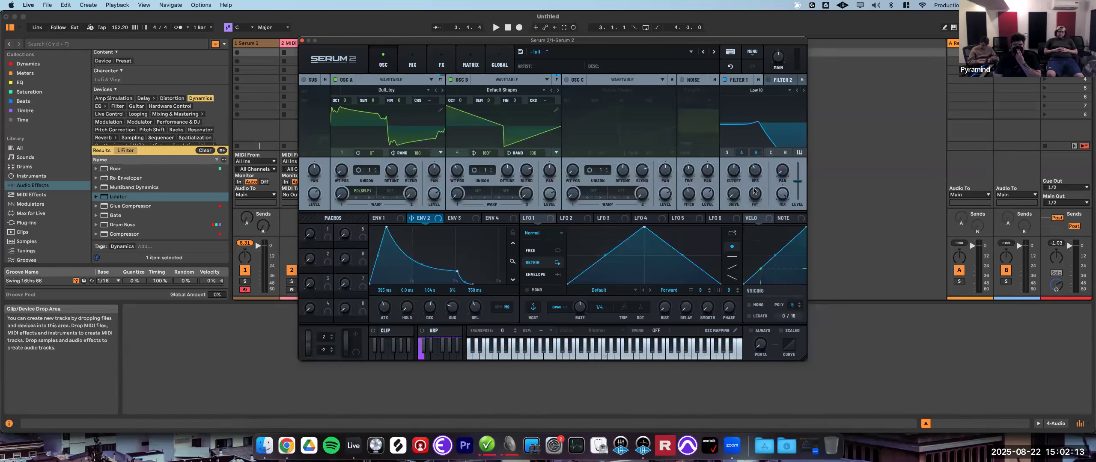
- Set Filter 2's stereo knob to 5
{"action": "right_click", "coordinate": [781, 173]}
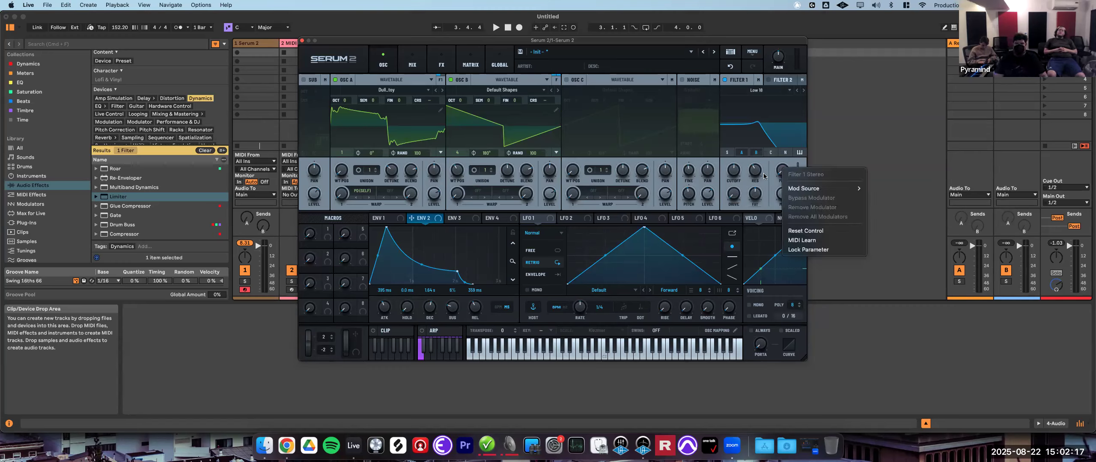
{"action": "left_click", "coordinate": [764, 176]}
{"action": "double_click", "coordinate": [777, 173]}
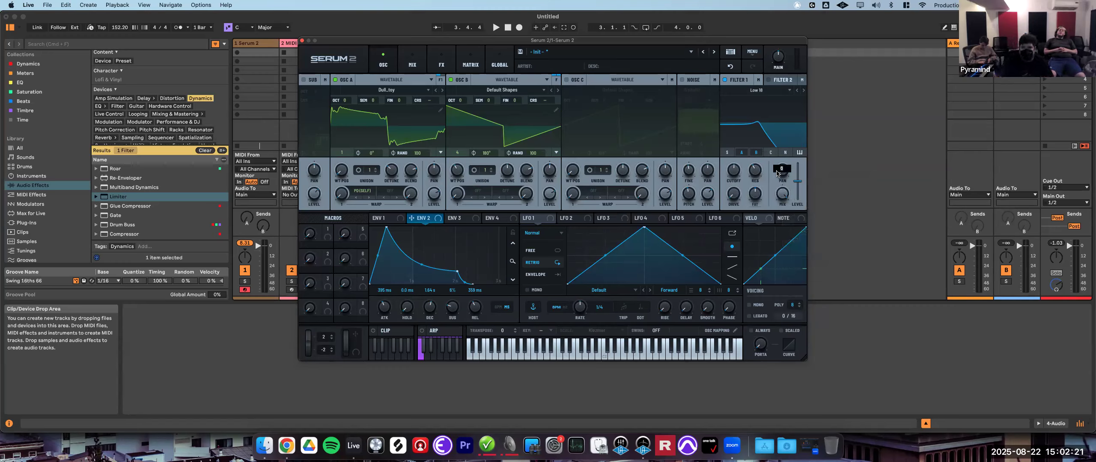
{"action": "type", "text": "5"}
{"action": "key", "text": "Return"}
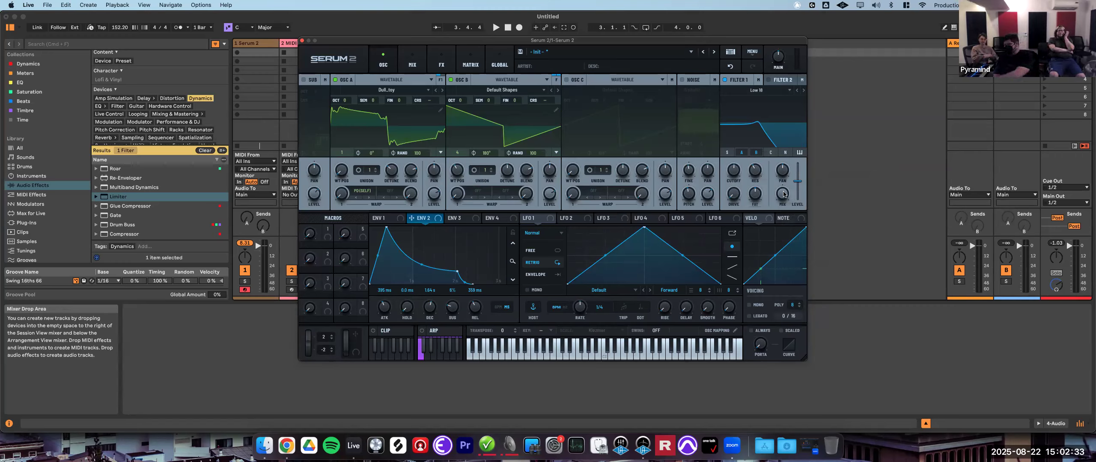
- Lower Filter 2's mix level and drag its filter graph to adjust cutoff and resonance
{"action": "left_click_drag", "start_coordinate": [800, 182], "coordinate": [809, 219]}
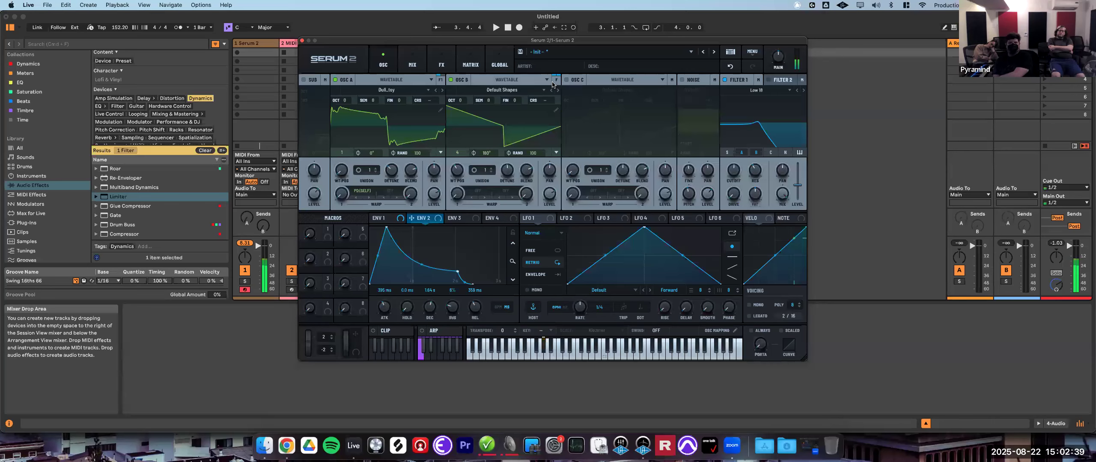
{"action": "left_click", "coordinate": [779, 81]}
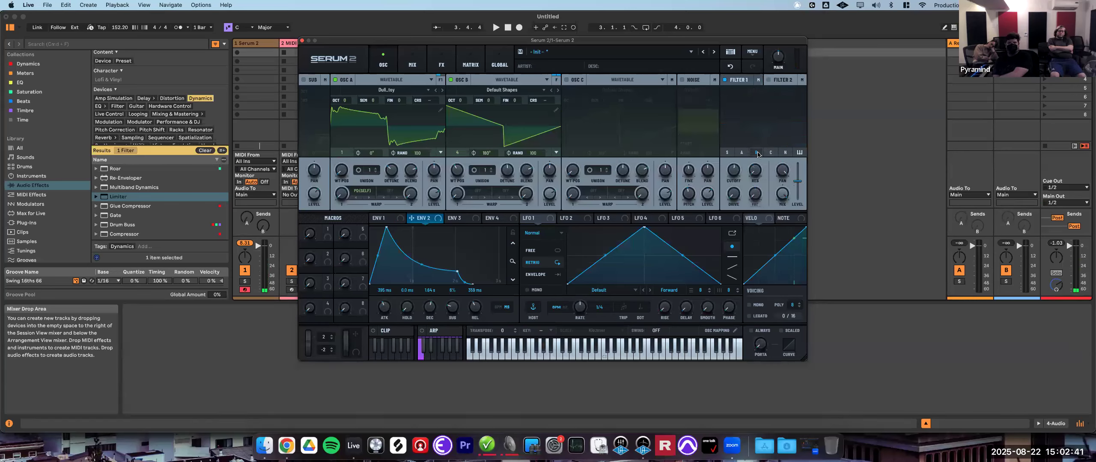
{"action": "left_click", "coordinate": [734, 82]}
{"action": "left_click_drag", "start_coordinate": [797, 196], "coordinate": [786, 213]}
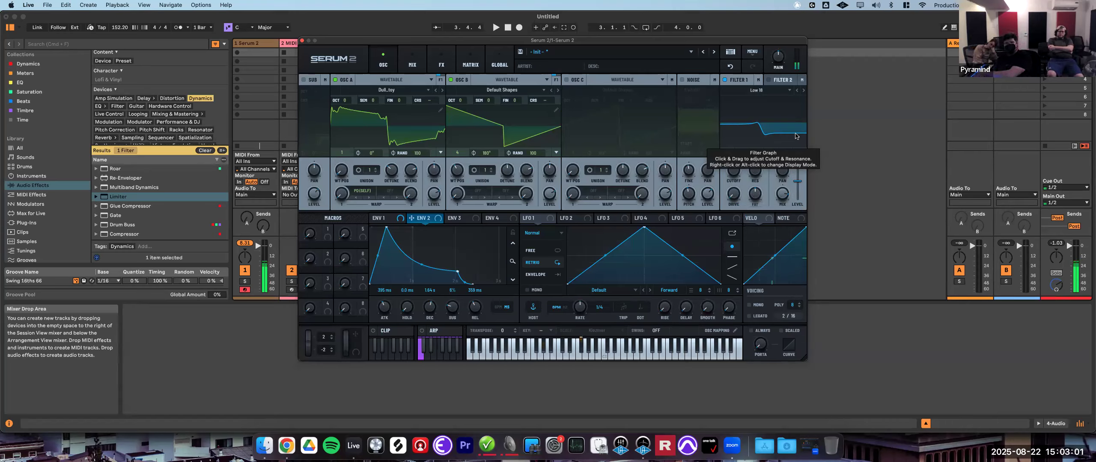
{"action": "mouse_move", "coordinate": [783, 196]}
{"action": "left_click_drag", "start_coordinate": [785, 196], "coordinate": [785, 185]}
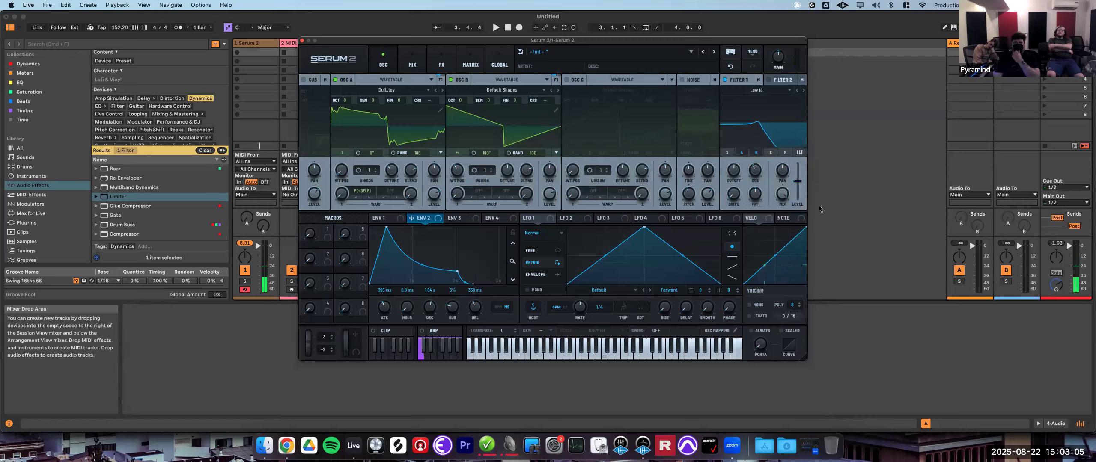
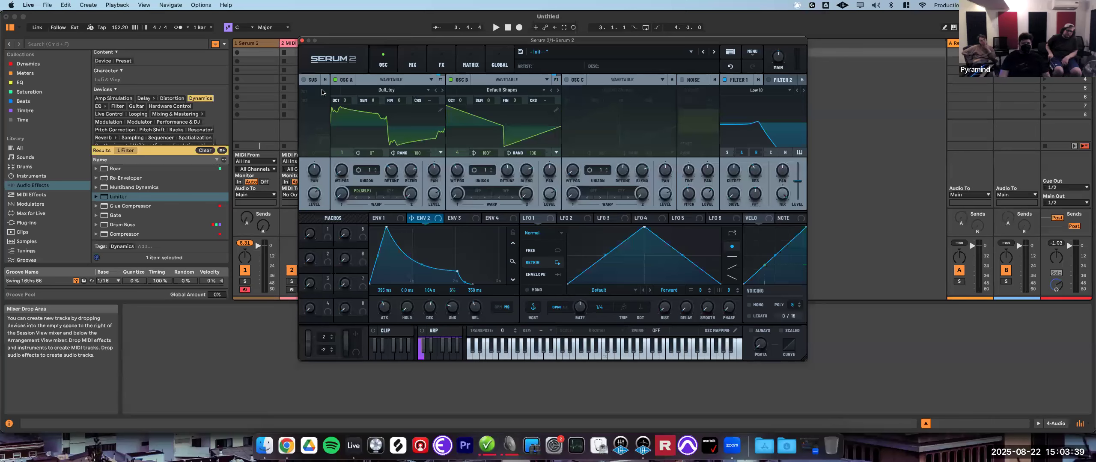
- Browse Serum 2's Mix, FX and Oscillator pages
{"action": "left_click", "coordinate": [415, 67]}
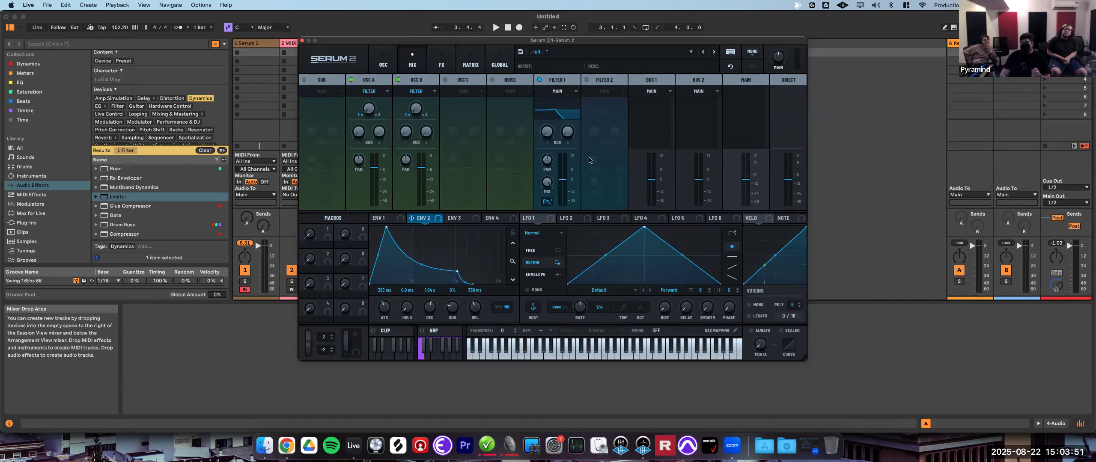
{"action": "left_click", "coordinate": [380, 68]}
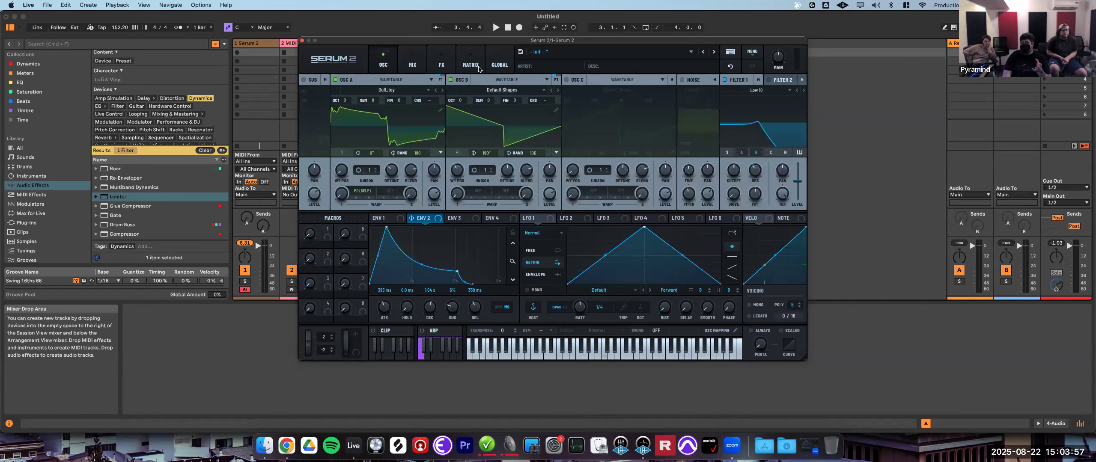
{"action": "left_click", "coordinate": [418, 66]}
{"action": "left_click", "coordinate": [383, 67]}
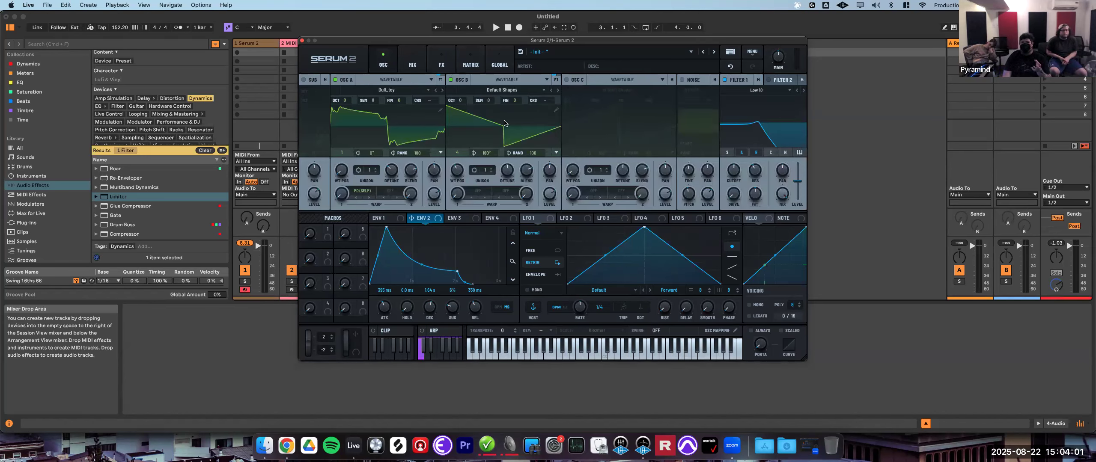
{"action": "left_click", "coordinate": [441, 65]}
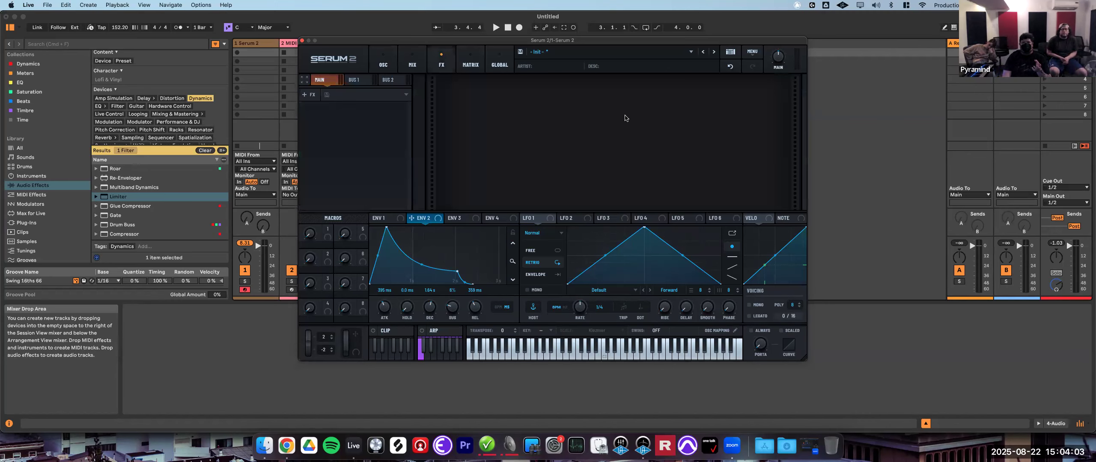
{"action": "left_click", "coordinate": [383, 66]}
{"action": "left_click", "coordinate": [411, 62]}
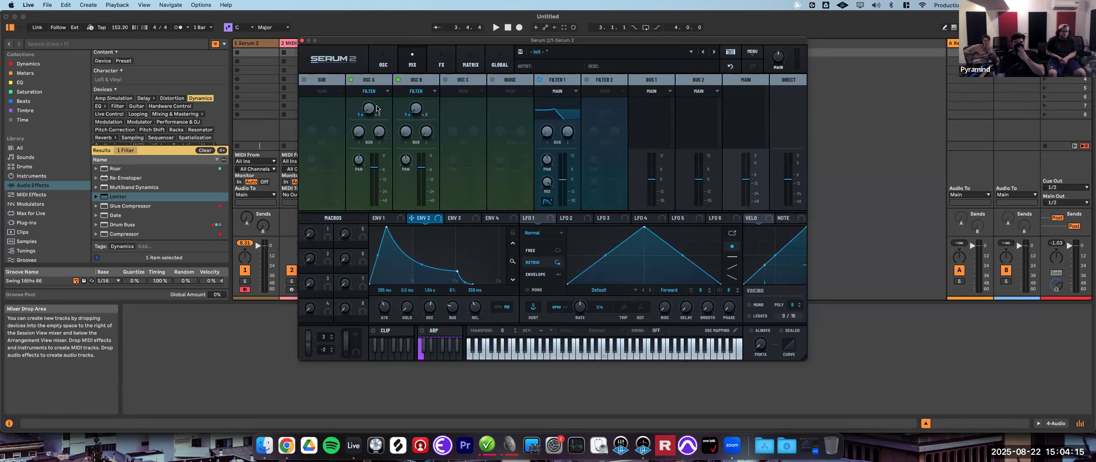
{"action": "left_click", "coordinate": [385, 65]}
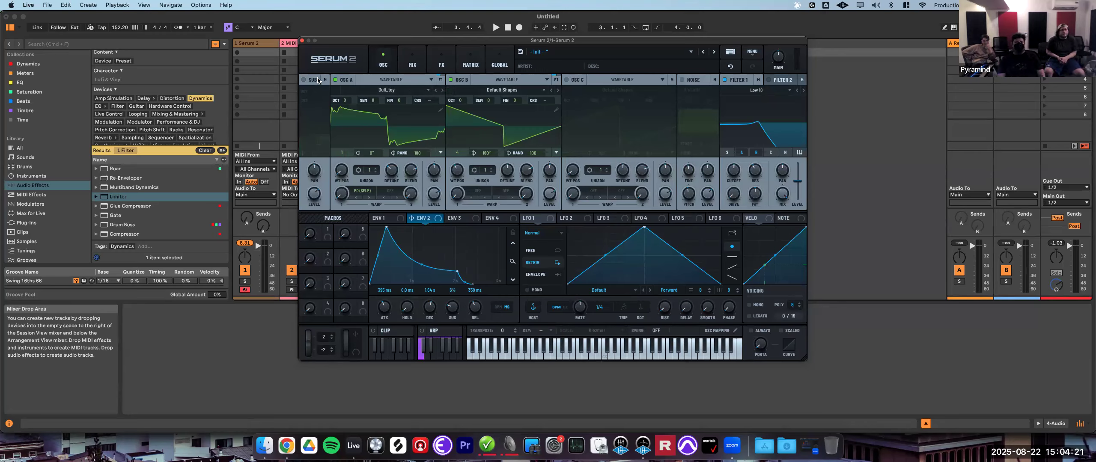
- Inspect Oscillator A's output routing options on the Oscillator and Mix pages
{"action": "left_click", "coordinate": [440, 80]}
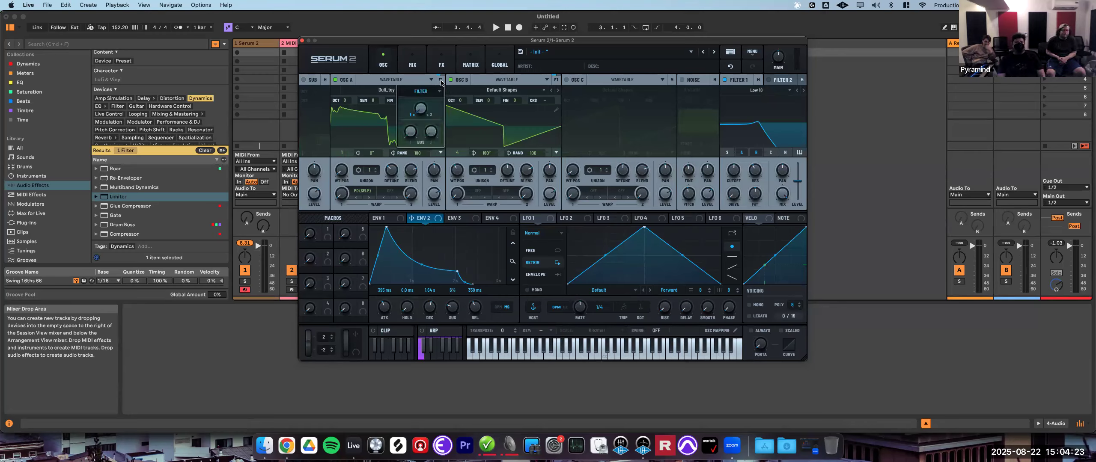
{"action": "left_click", "coordinate": [431, 91]}
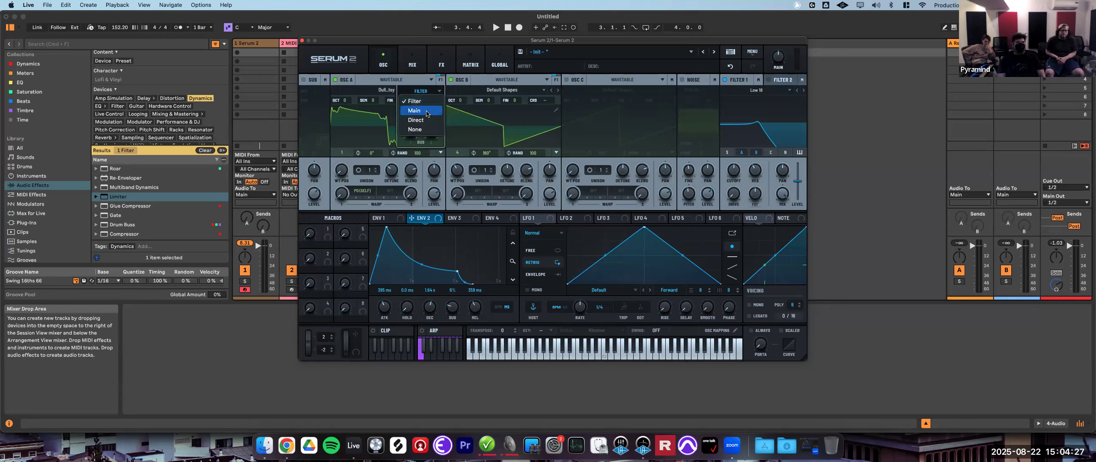
{"action": "left_click", "coordinate": [428, 87]}
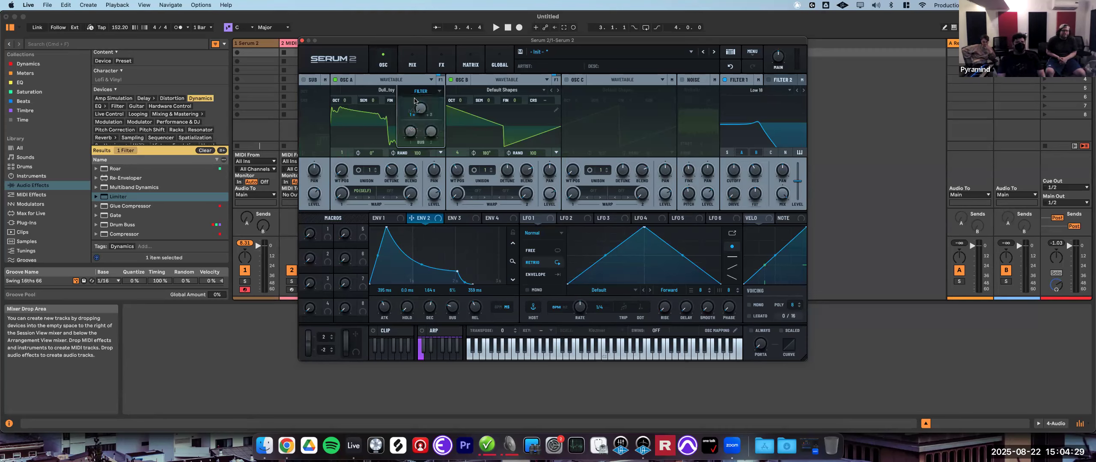
{"action": "left_click", "coordinate": [413, 60]}
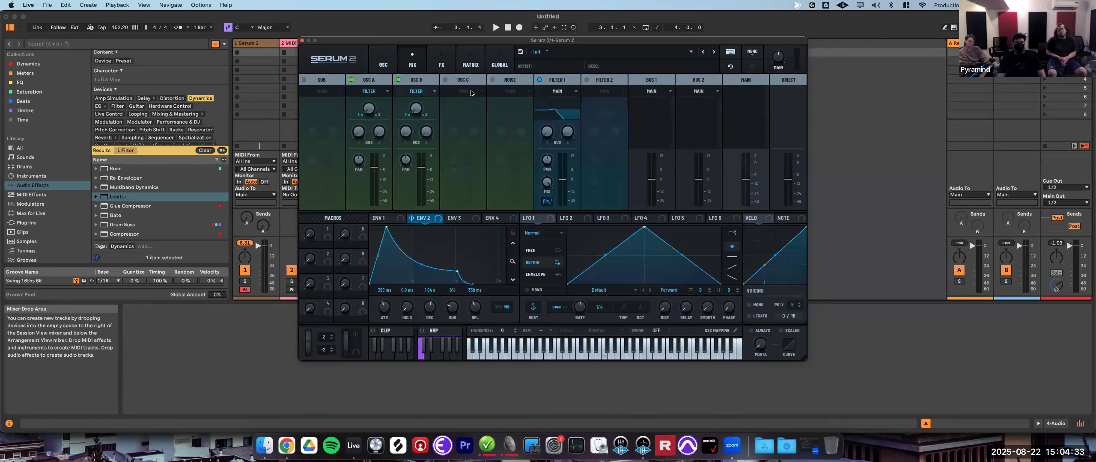
{"action": "left_click", "coordinate": [372, 91]}
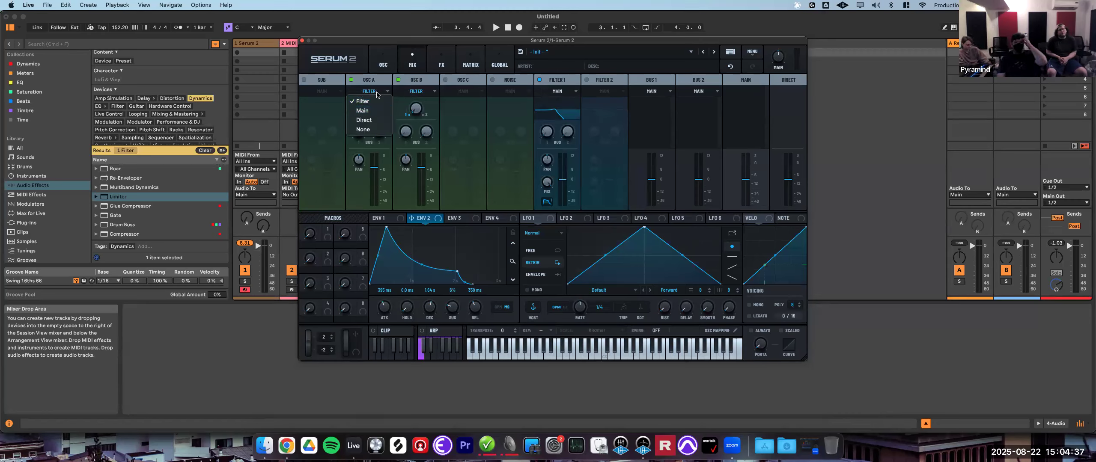
{"action": "left_click", "coordinate": [378, 102]}
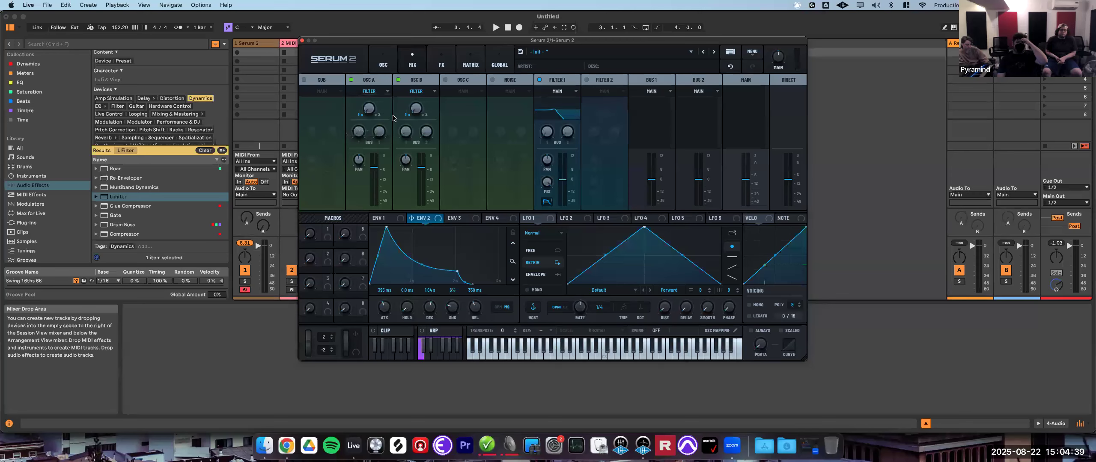
- Adjust Oscillator A's level fader and reset its pan in the mixer
{"action": "mouse_move", "coordinate": [369, 113]}
{"action": "left_click_drag", "start_coordinate": [369, 112], "coordinate": [424, 224]}
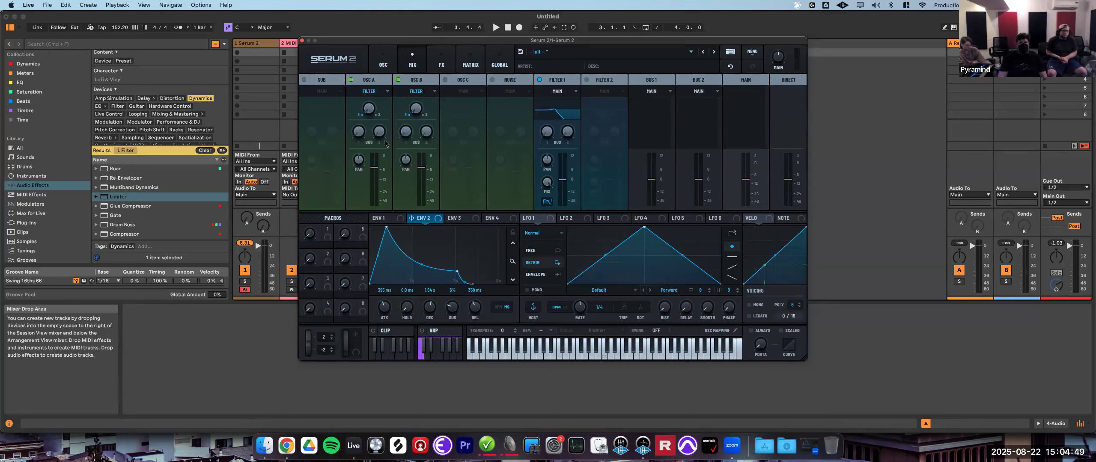
{"action": "left_click_drag", "start_coordinate": [370, 172], "coordinate": [380, 239]}
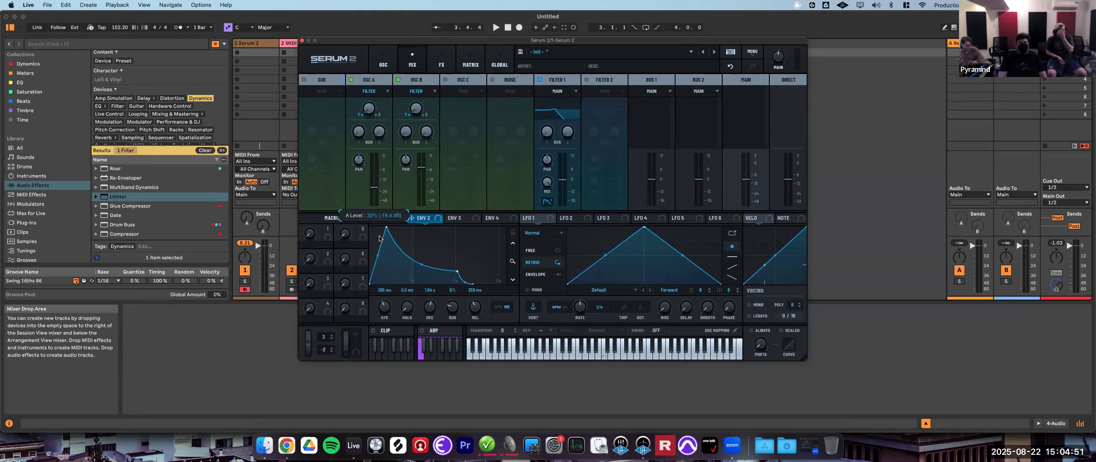
{"action": "left_click_drag", "start_coordinate": [383, 192], "coordinate": [366, 157]}
{"action": "double_click", "coordinate": [357, 161]}
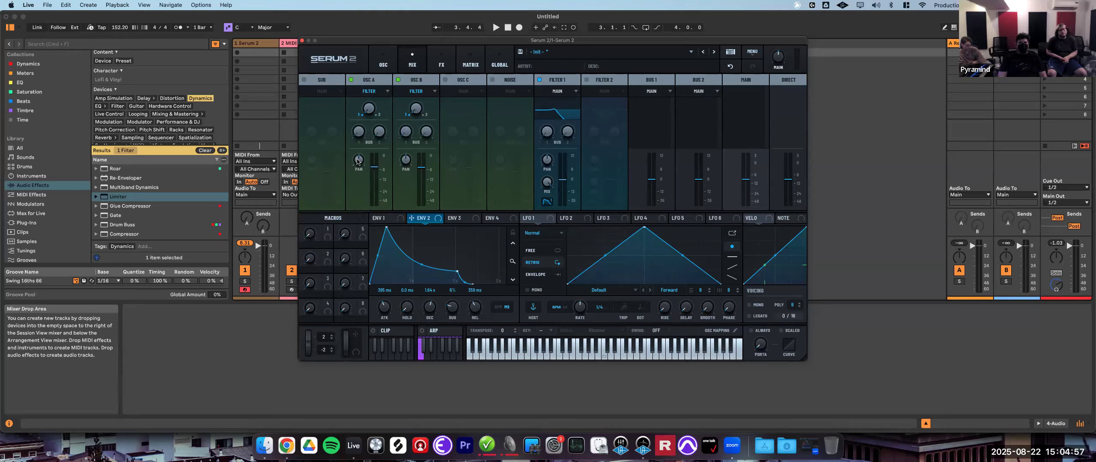
{"action": "double_click", "coordinate": [356, 161]}
{"action": "key", "text": "Return"}
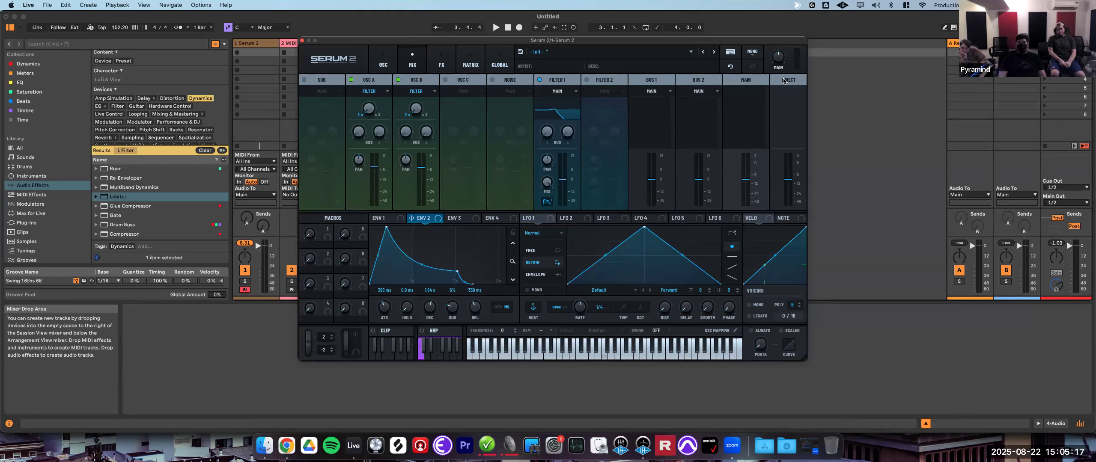
- Route Oscillator A to the Main output, check the FX bus pages, and return it to Filter
{"action": "left_click", "coordinate": [379, 92]}
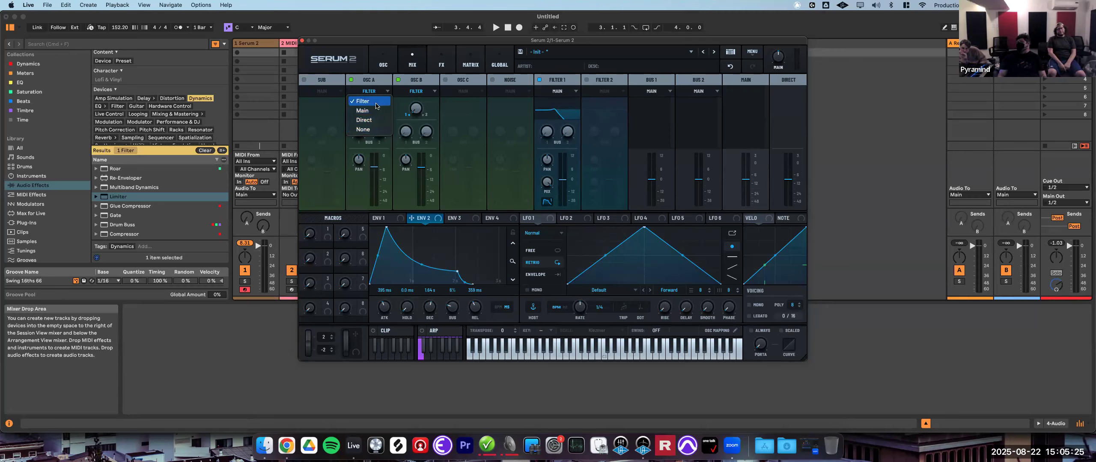
{"action": "left_click", "coordinate": [374, 110]}
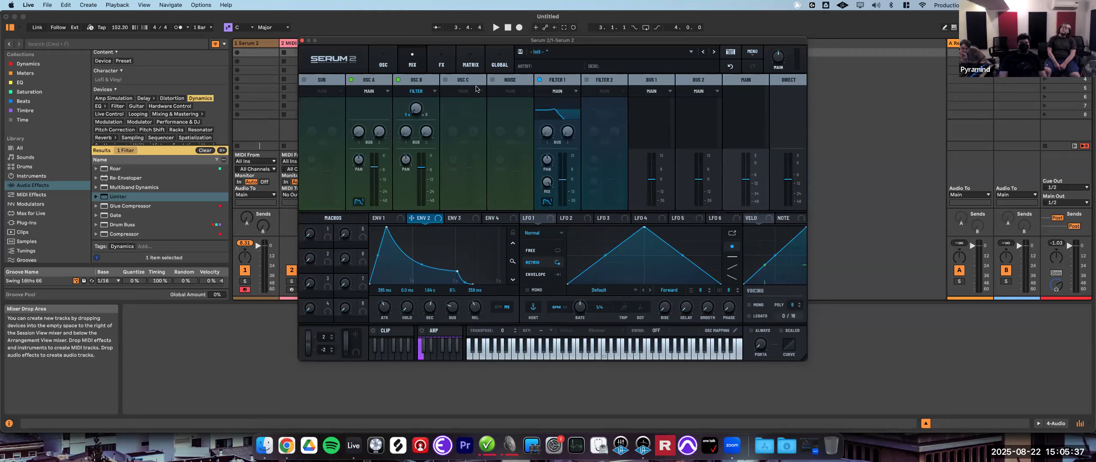
{"action": "left_click", "coordinate": [439, 64]}
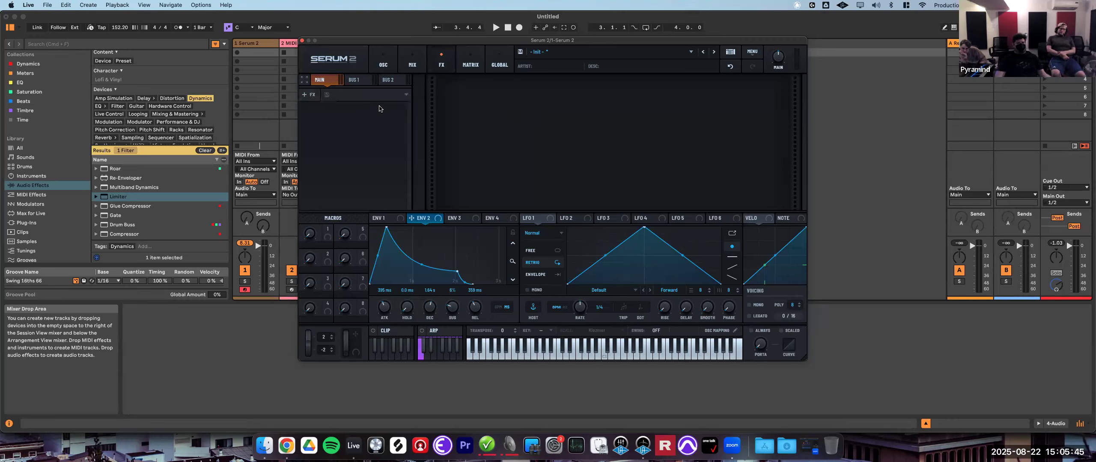
{"action": "left_click", "coordinate": [355, 81]}
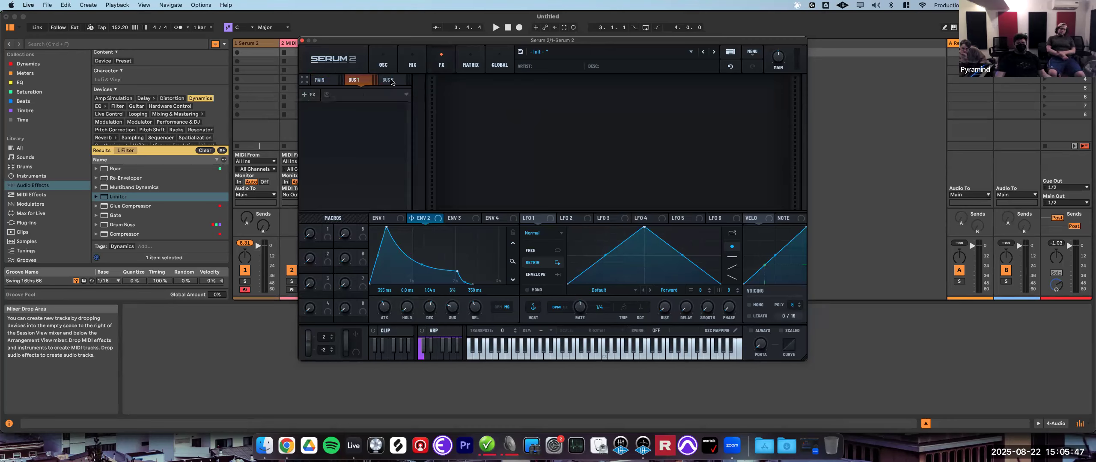
{"action": "left_click", "coordinate": [412, 62]}
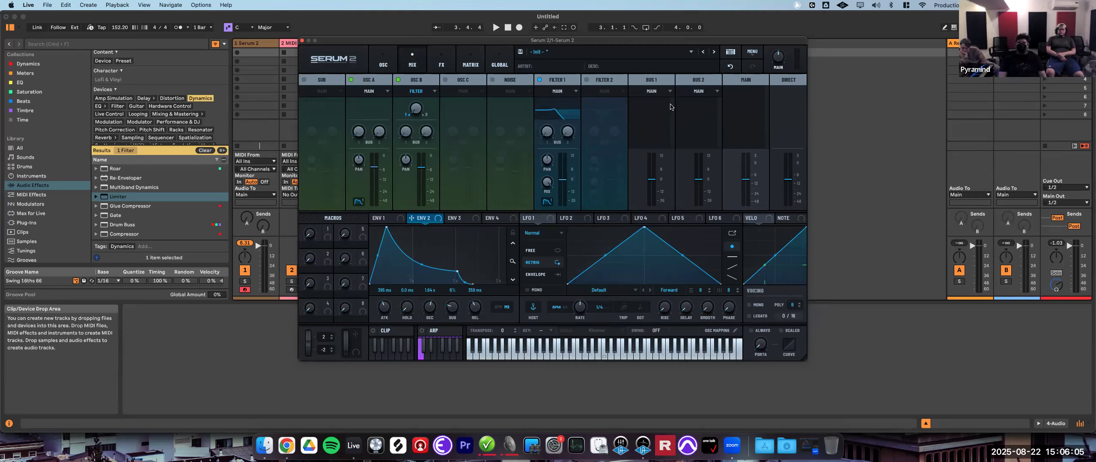
{"action": "left_click", "coordinate": [374, 91]}
{"action": "left_click", "coordinate": [375, 103]}
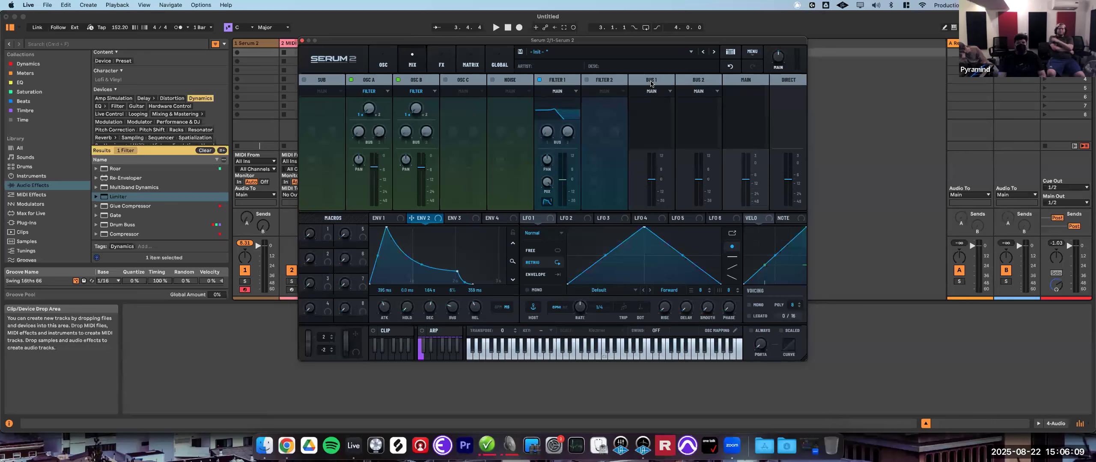
- Add a Delay effect to Bus 1 on the FX page
{"action": "left_click", "coordinate": [443, 64]}
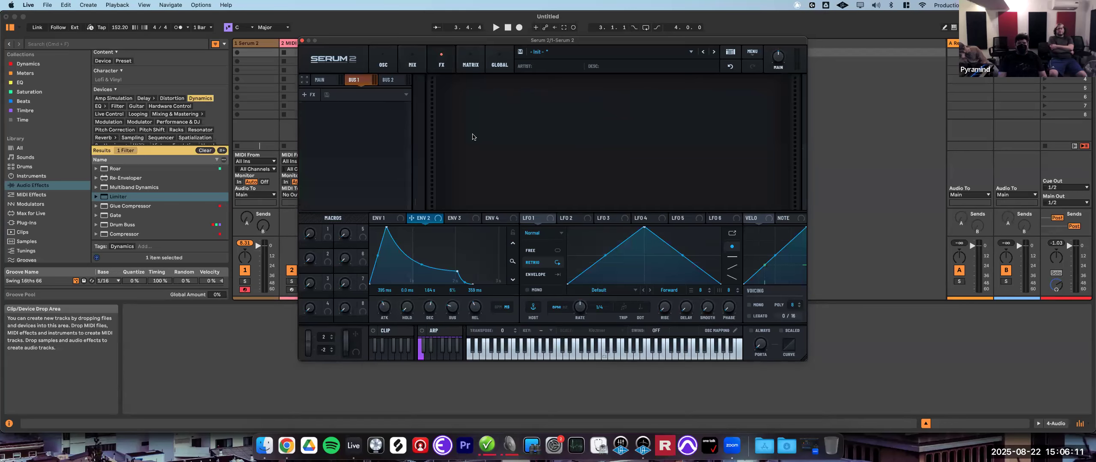
{"action": "left_click", "coordinate": [309, 97]}
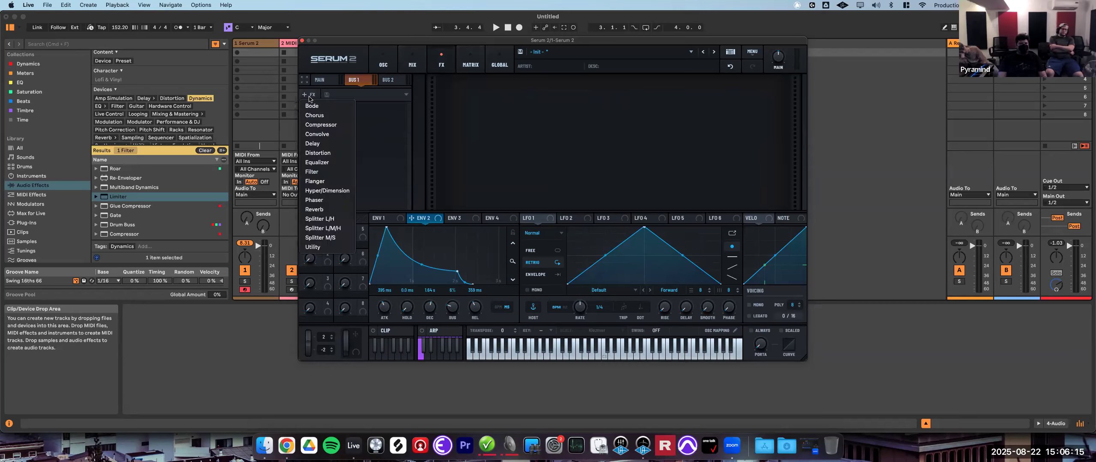
{"action": "left_click", "coordinate": [337, 144]}
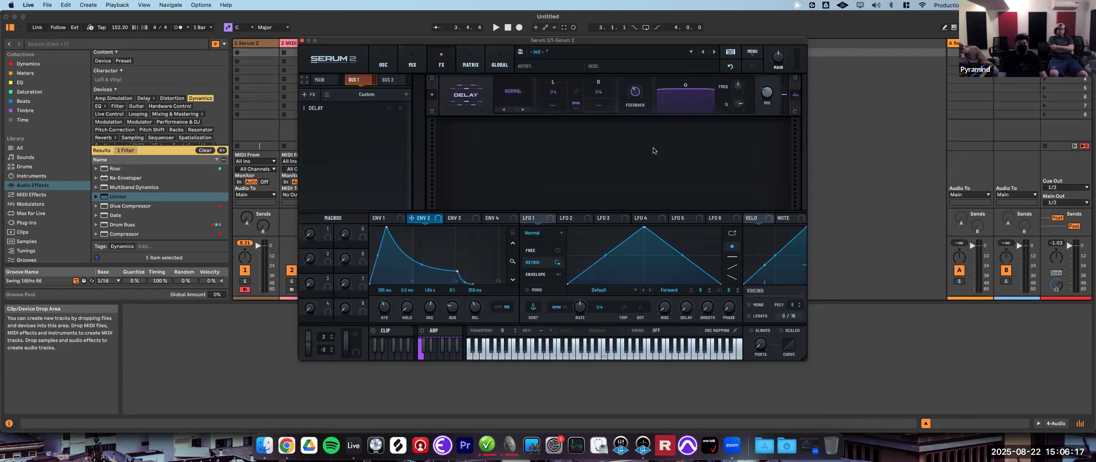
{"action": "mouse_move", "coordinate": [767, 96]}
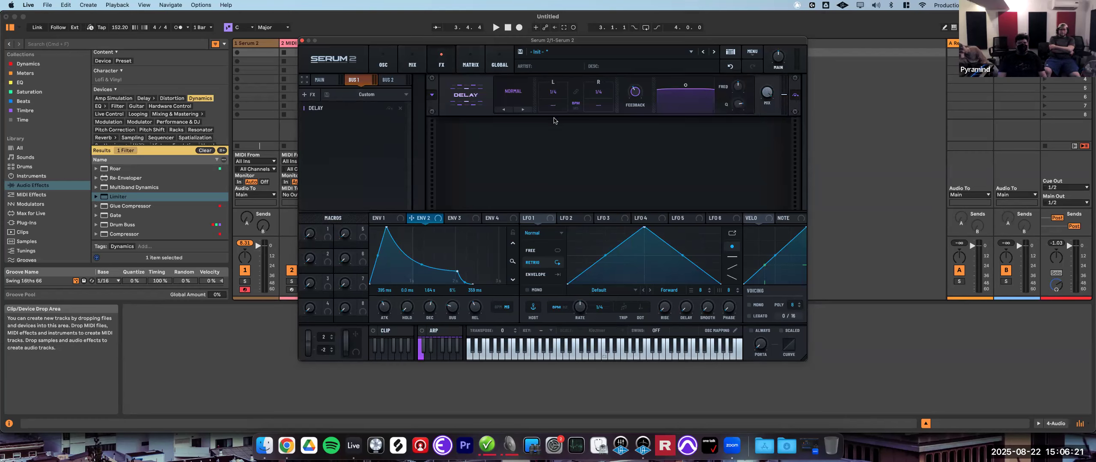
- Raise Oscillator A's send to Bus 1 in the mixer
{"action": "left_click", "coordinate": [412, 65]}
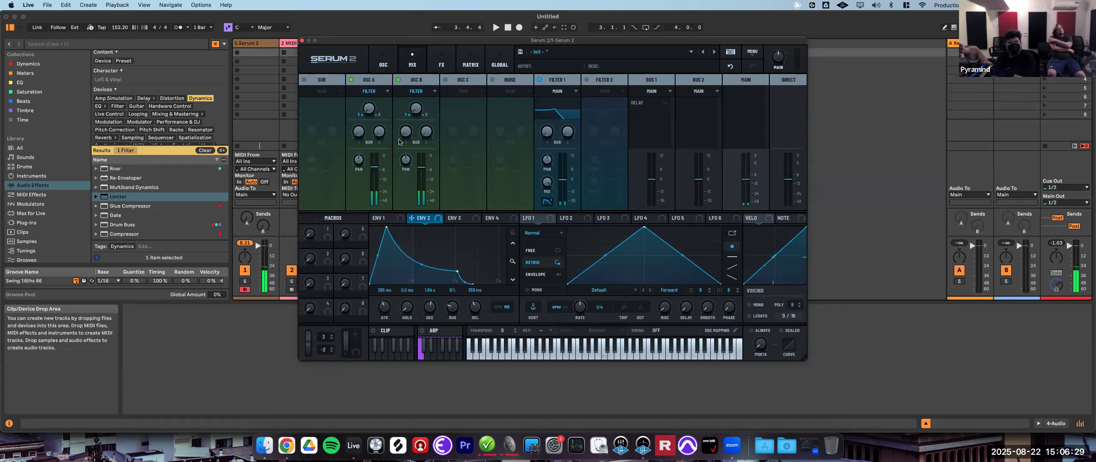
{"action": "left_click_drag", "start_coordinate": [359, 132], "coordinate": [389, 94]}
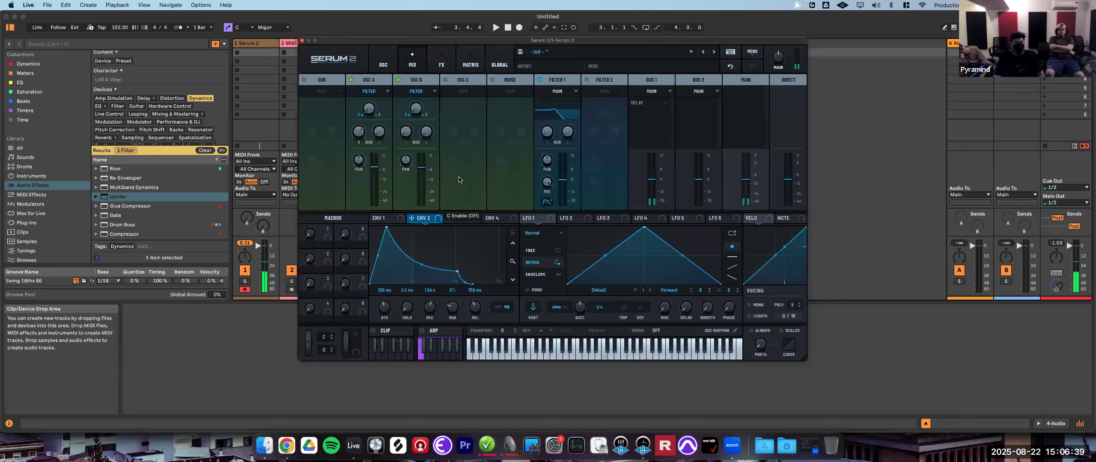
{"action": "right_click", "coordinate": [359, 132]}
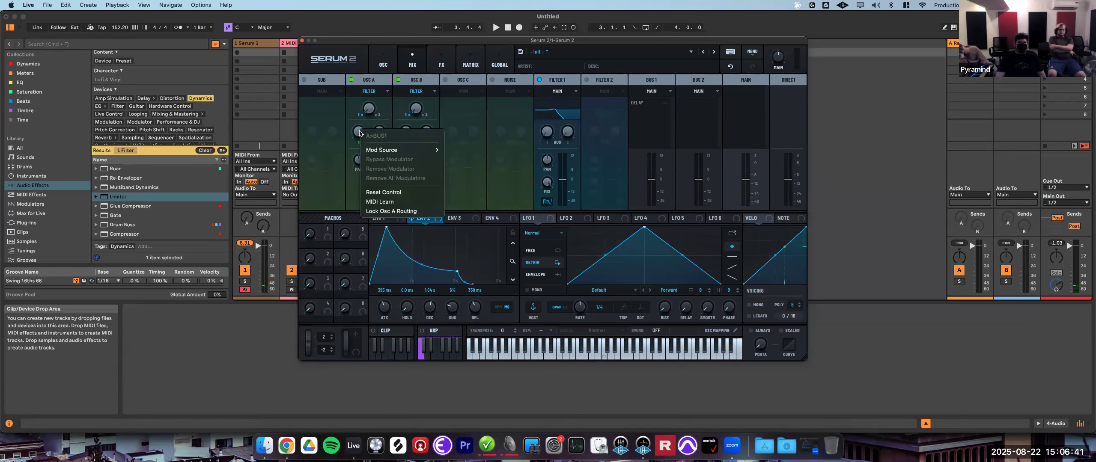
{"action": "left_click", "coordinate": [345, 160]}
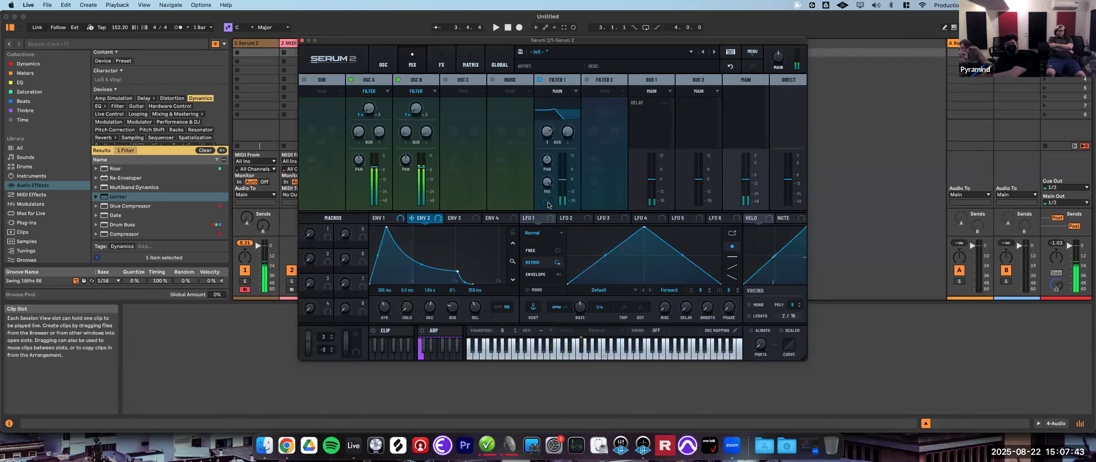
- View the Envelope 1, Envelope 2 and LFO 2 modulator tabs
{"action": "left_click", "coordinate": [394, 219]}
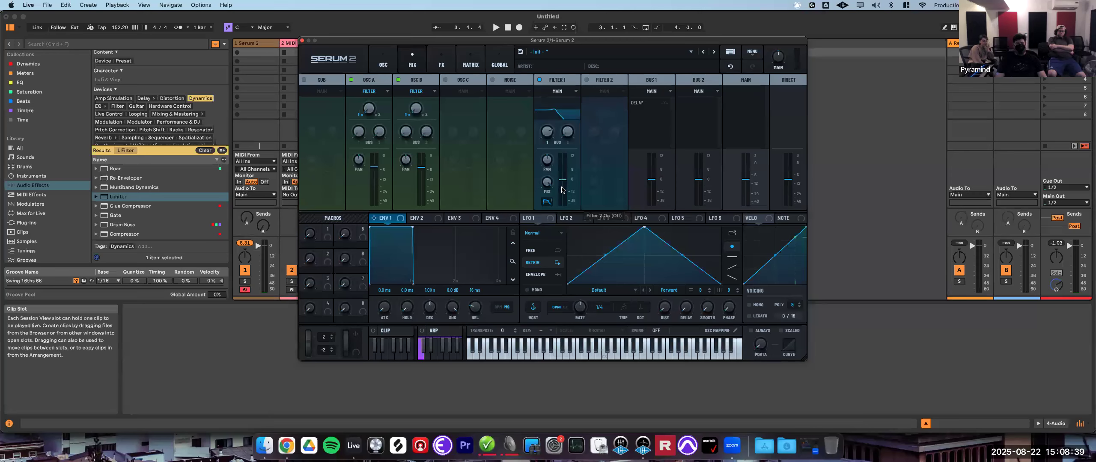
{"action": "left_click", "coordinate": [383, 62]}
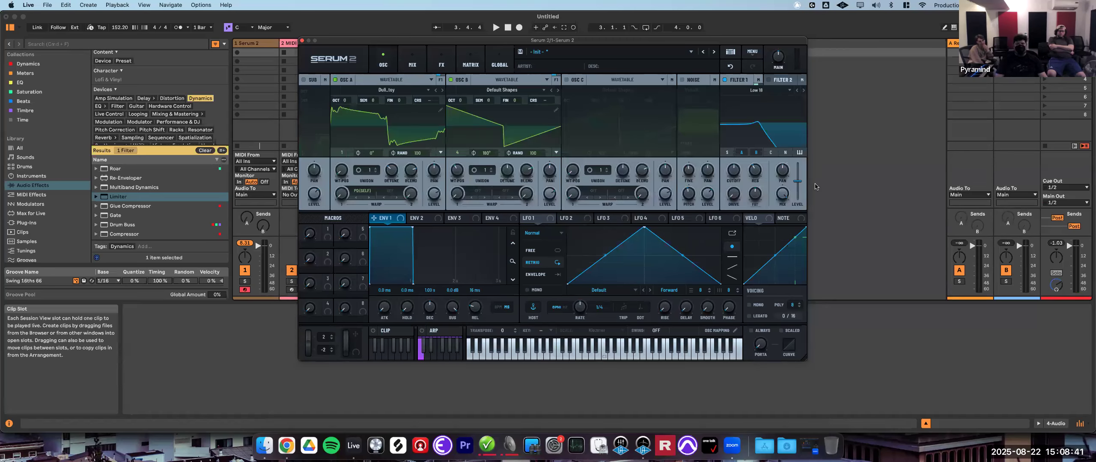
{"action": "left_click", "coordinate": [429, 220]}
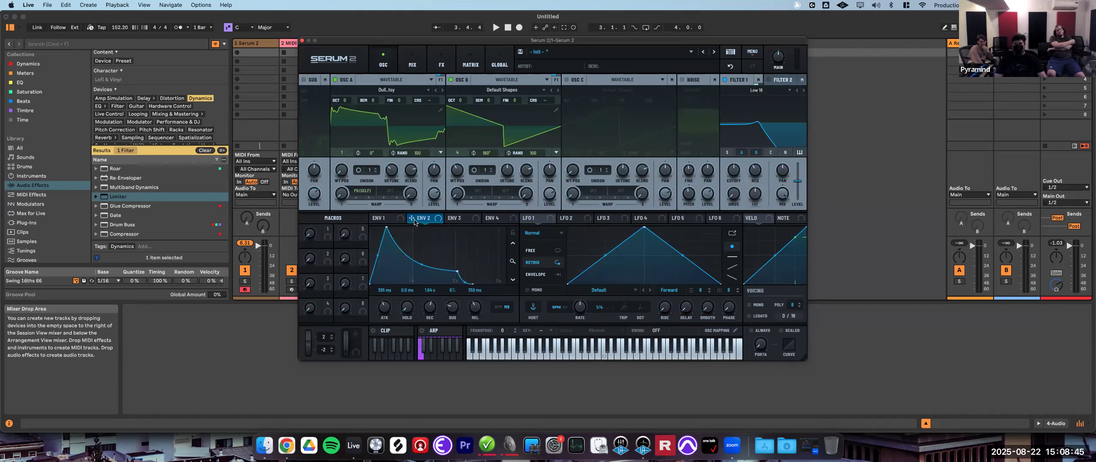
{"action": "left_click", "coordinate": [603, 218]}
- Nudge Filter 1's cutoff knob and reset it from its context menu
{"action": "left_click_drag", "start_coordinate": [729, 175], "coordinate": [732, 176]}
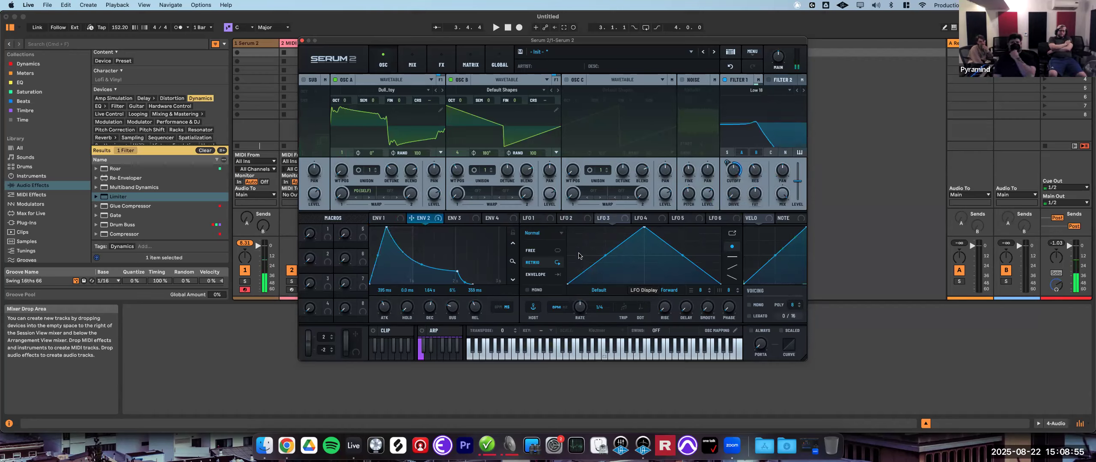
{"action": "right_click", "coordinate": [729, 175]}
{"action": "left_click", "coordinate": [757, 239]}
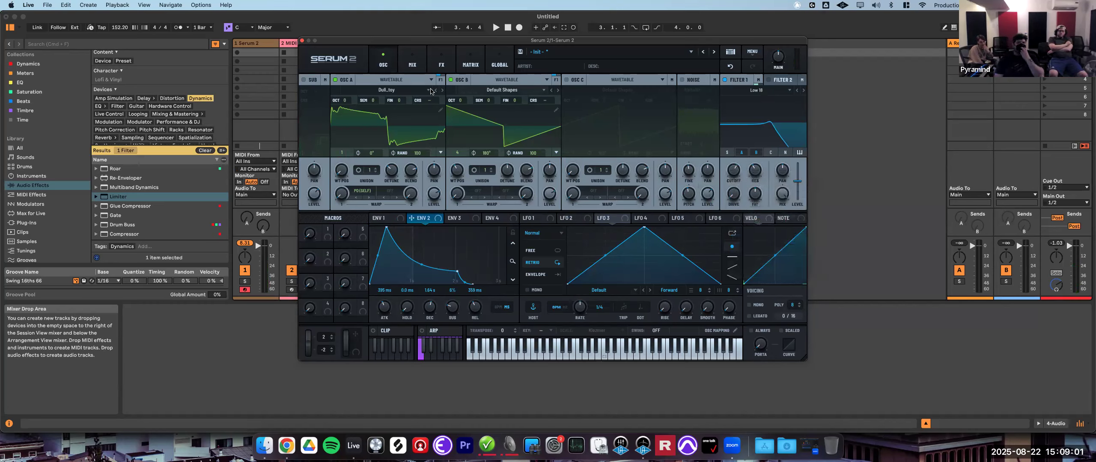
- Inspect the Bus 1 and Bus 2 output routing options in the mixer
{"action": "left_click", "coordinate": [412, 63]}
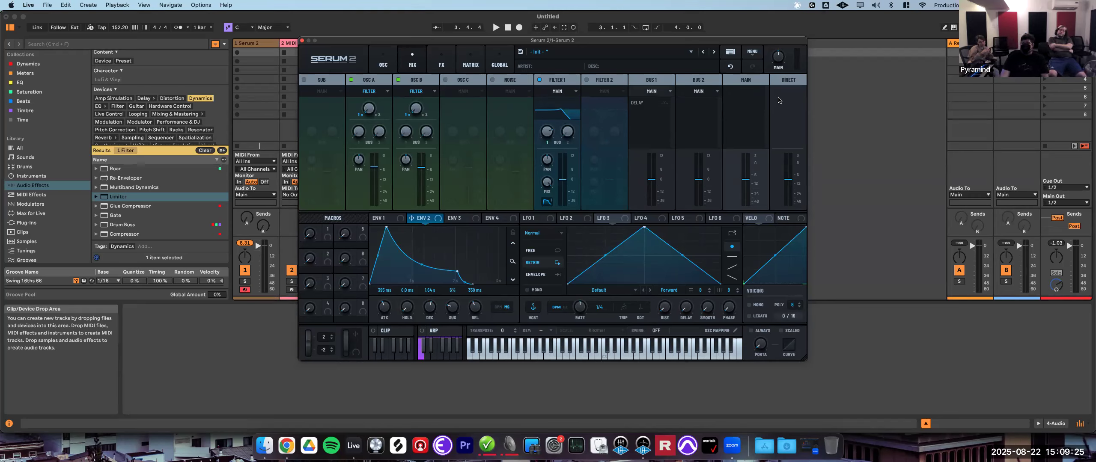
{"action": "left_click", "coordinate": [662, 91]}
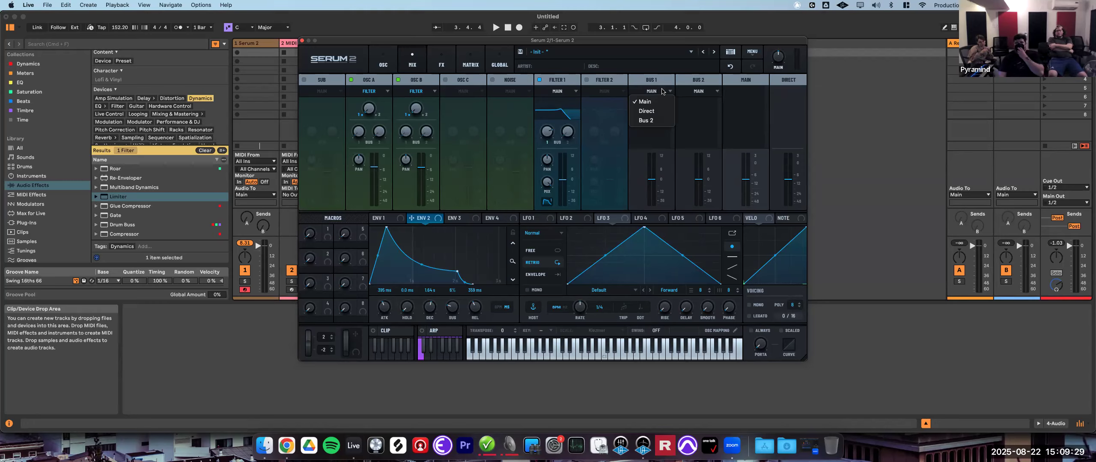
{"action": "left_click", "coordinate": [715, 95]}
{"action": "left_click", "coordinate": [711, 92]}
{"action": "left_click", "coordinate": [741, 97]}
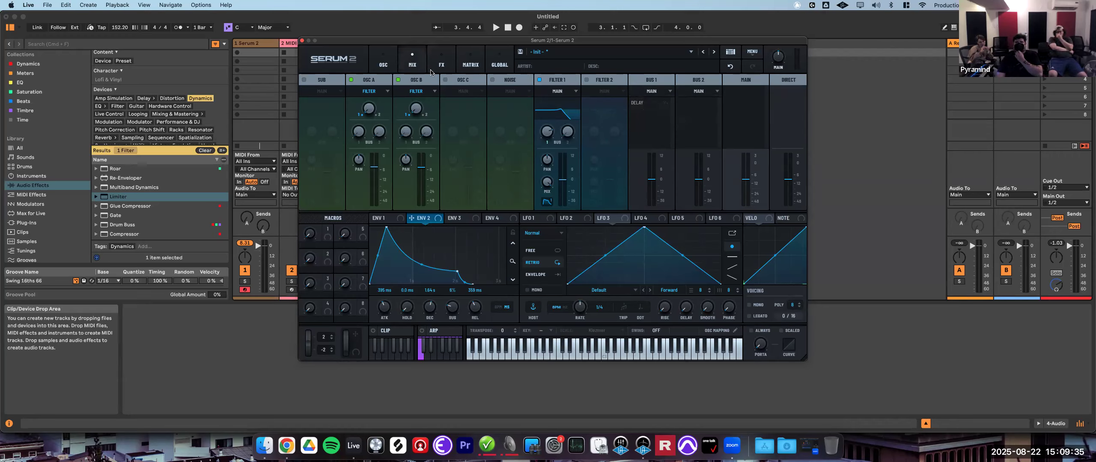
- Add a Distortion effect to the Main bus on the FX page and raise its drive
{"action": "left_click", "coordinate": [444, 70]}
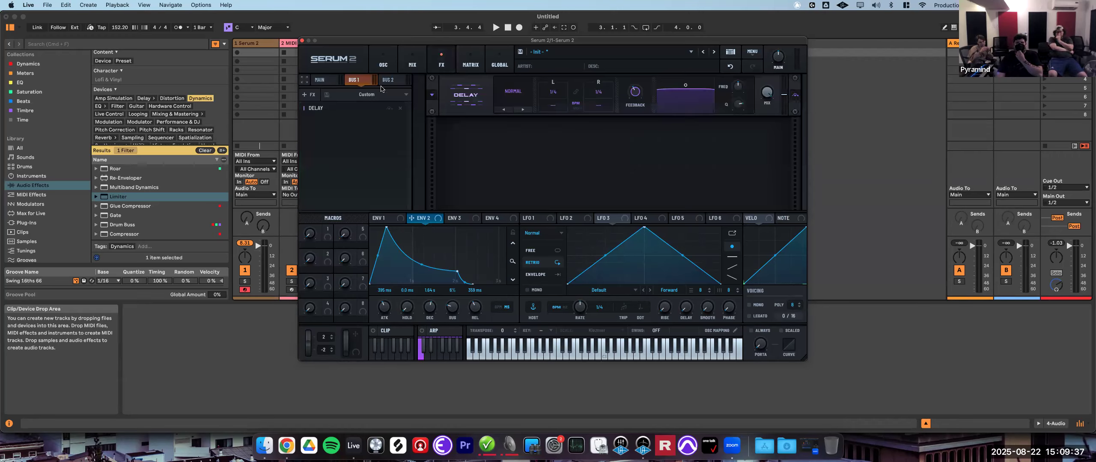
{"action": "left_click", "coordinate": [319, 81]}
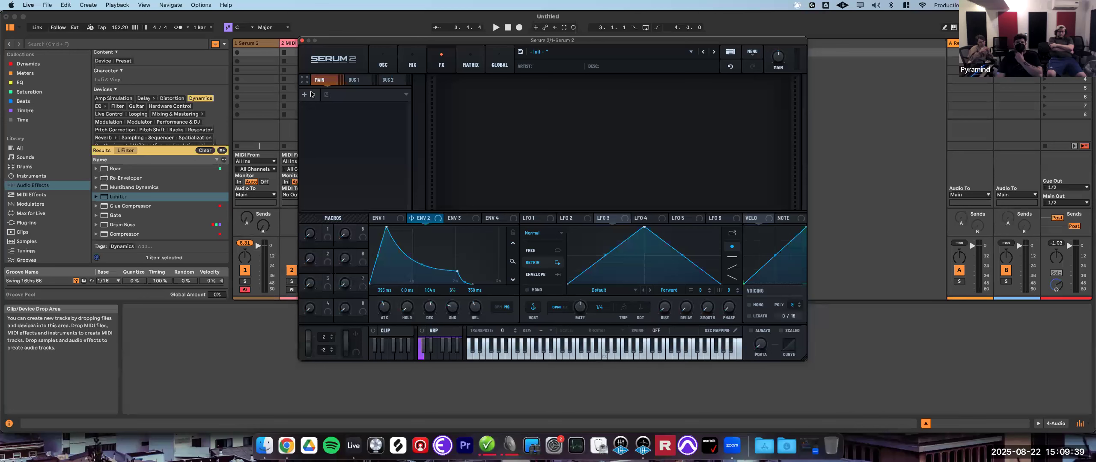
{"action": "left_click", "coordinate": [311, 94]}
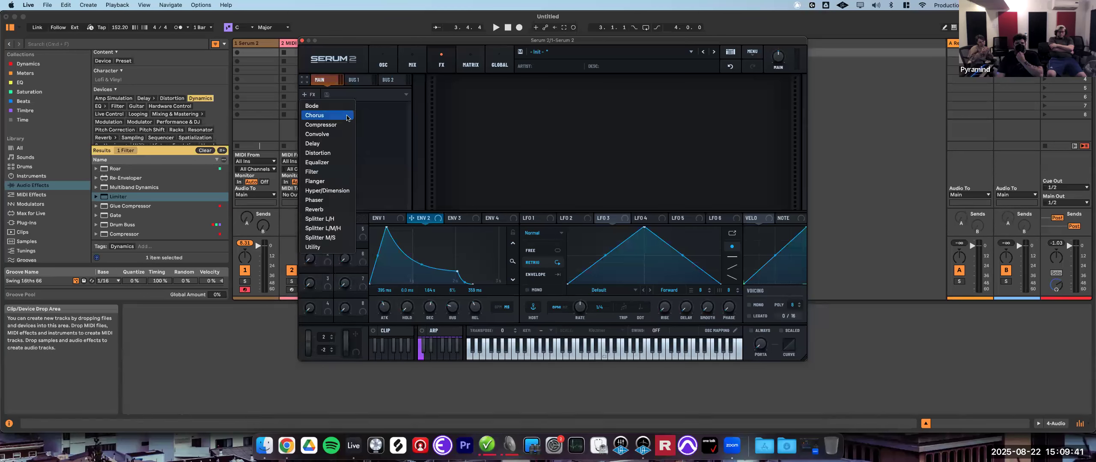
{"action": "left_click", "coordinate": [341, 152]}
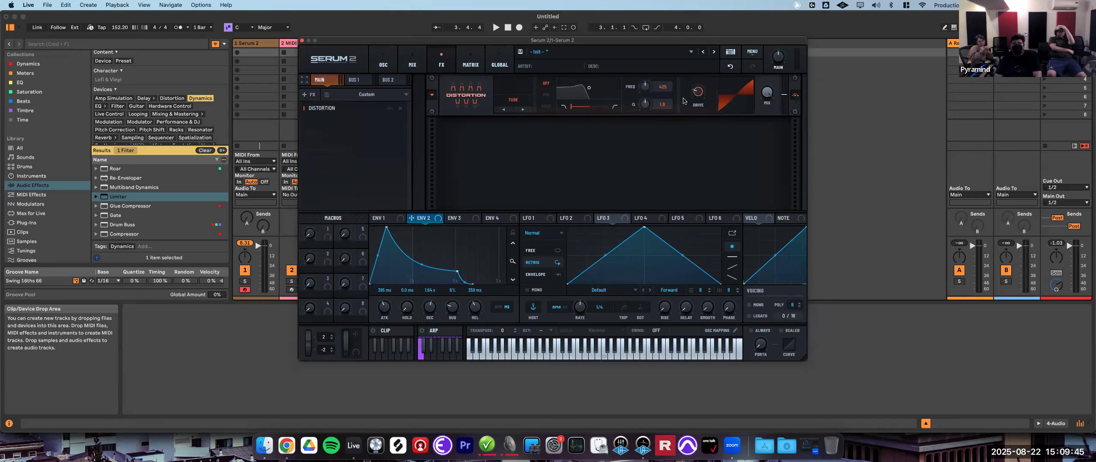
{"action": "mouse_move", "coordinate": [699, 93]}
{"action": "left_click_drag", "start_coordinate": [699, 93], "coordinate": [709, 85]}
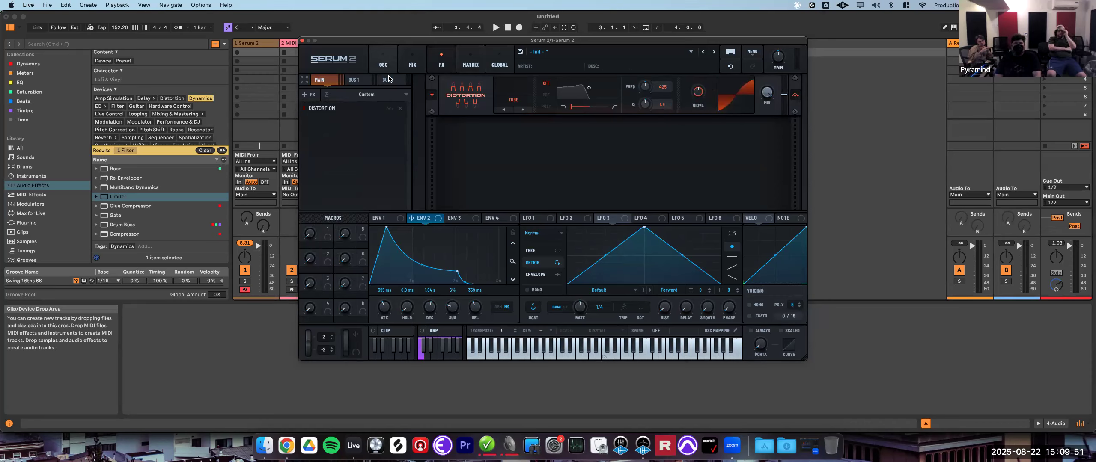
- Nudge a Filter 1 knob in the mixer and raise Filter 1's cutoff on the oscillator page
{"action": "left_click", "coordinate": [421, 65]}
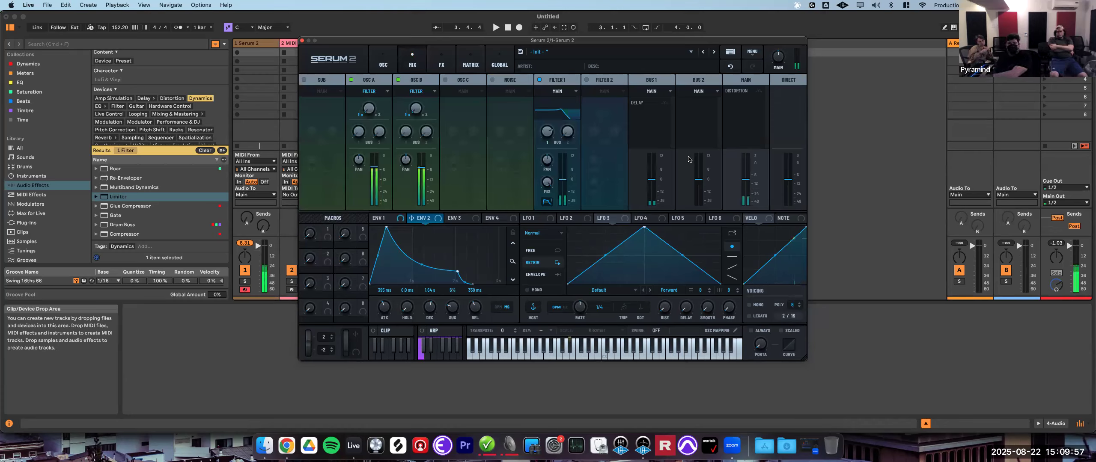
{"action": "left_click_drag", "start_coordinate": [550, 132], "coordinate": [550, 124]}
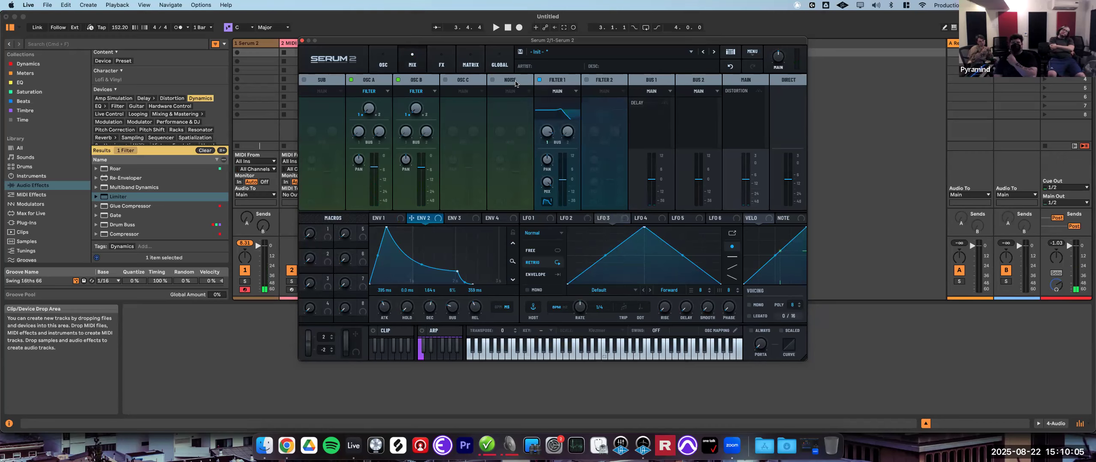
{"action": "left_click", "coordinate": [383, 62]}
{"action": "left_click_drag", "start_coordinate": [734, 173], "coordinate": [739, 158]}
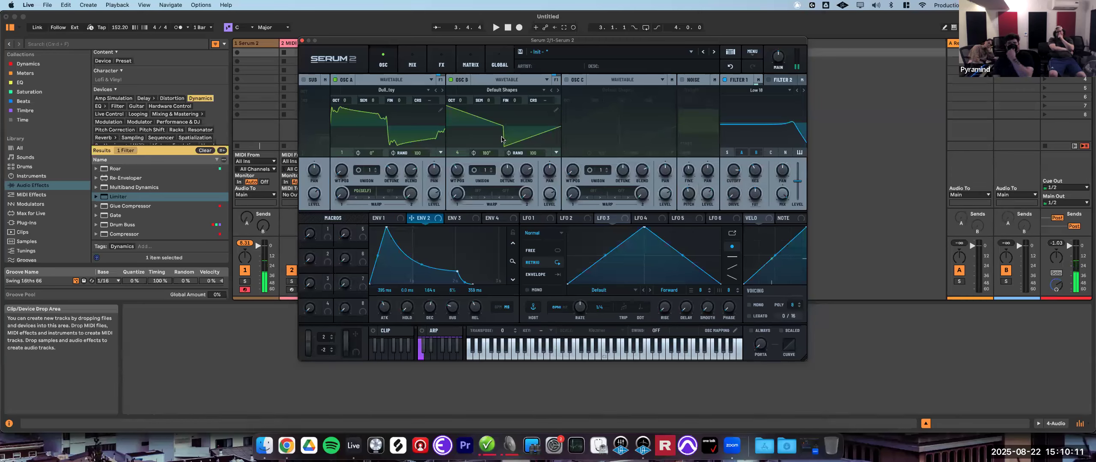
- Route Bus 1's output to Direct in the mixer
{"action": "left_click", "coordinate": [412, 67]}
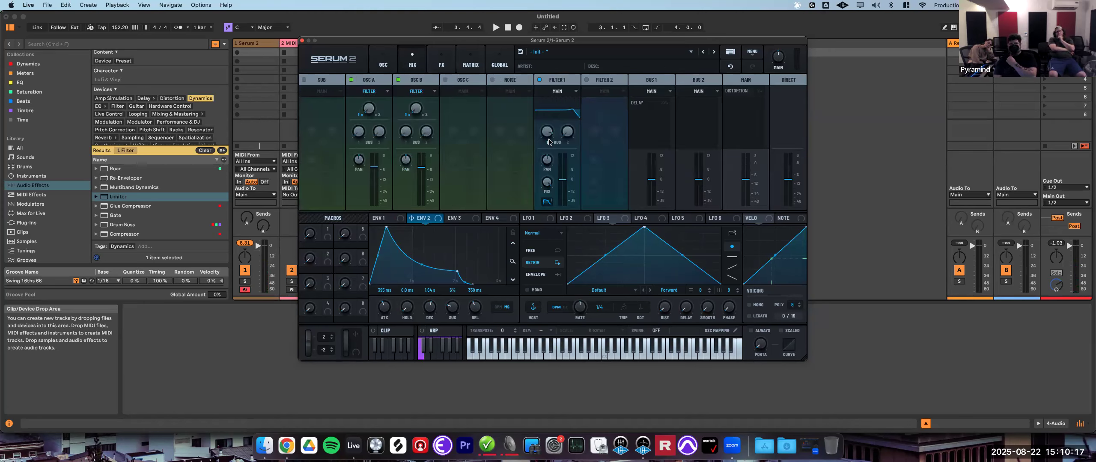
{"action": "left_click", "coordinate": [658, 93]}
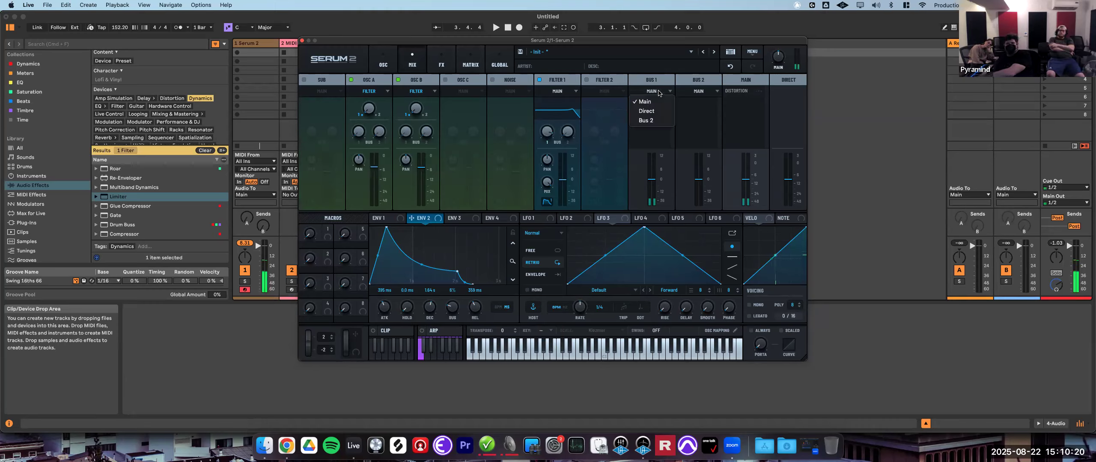
{"action": "left_click", "coordinate": [659, 112]}
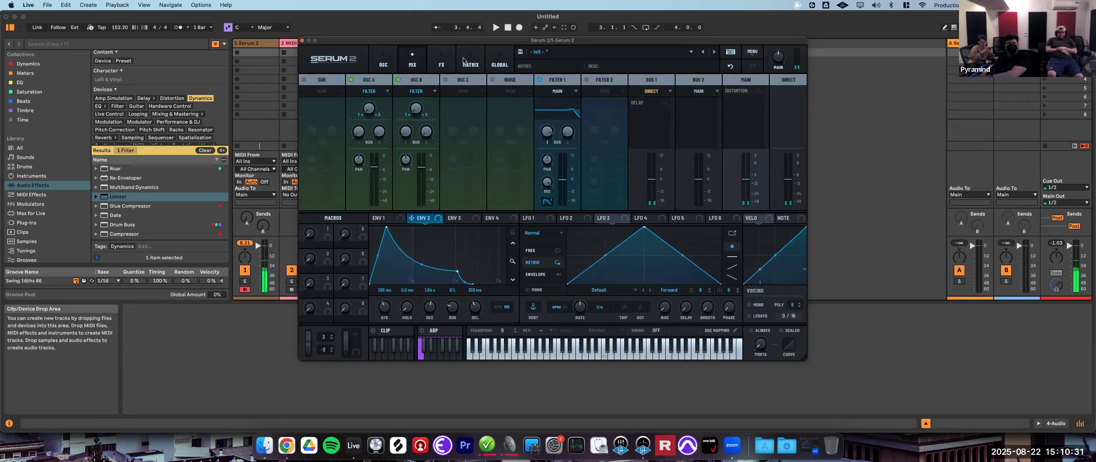
- Switch the Main bus Distortion mode to Diode 1
{"action": "left_click", "coordinate": [452, 67]}
{"action": "mouse_move", "coordinate": [704, 88]}
{"action": "left_click_drag", "start_coordinate": [711, 79], "coordinate": [717, 75]}
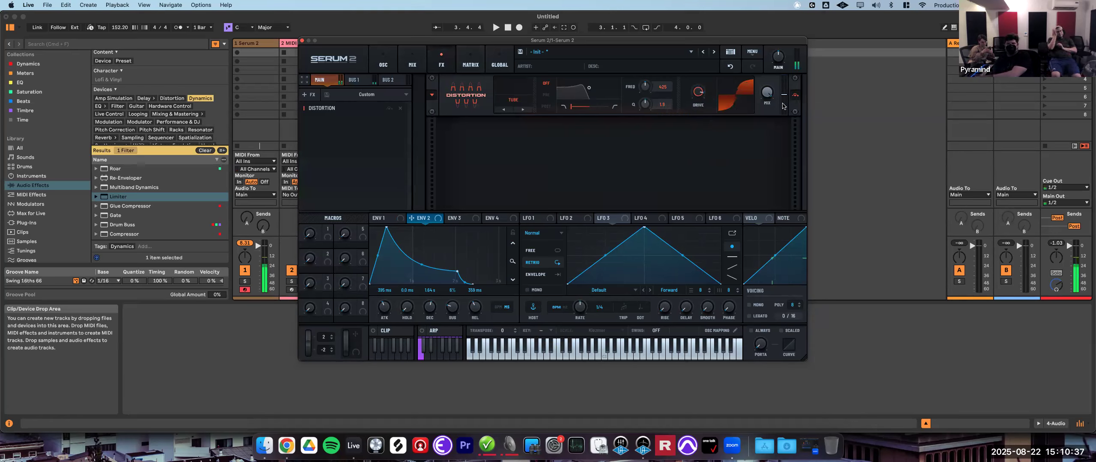
{"action": "left_click", "coordinate": [522, 109]}
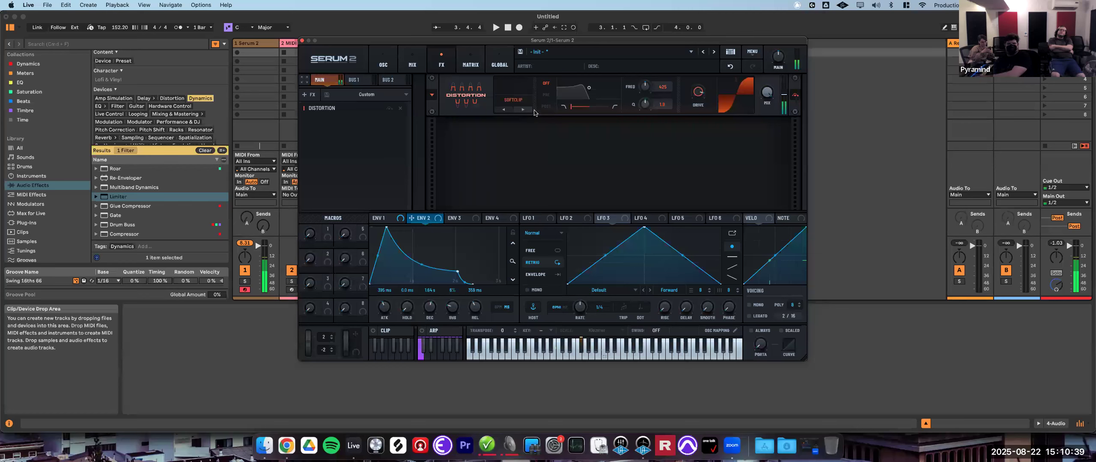
{"action": "left_click", "coordinate": [527, 110]}
{"action": "left_click", "coordinate": [527, 111]}
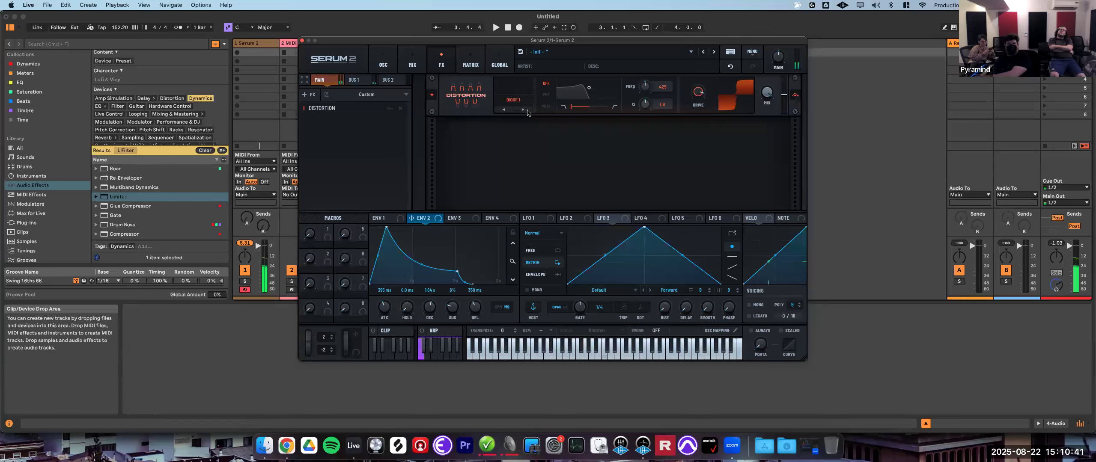
- Route Bus 1's output to Bus 2 and Bus 2's output to Direct
{"action": "mouse_move", "coordinate": [694, 104]}
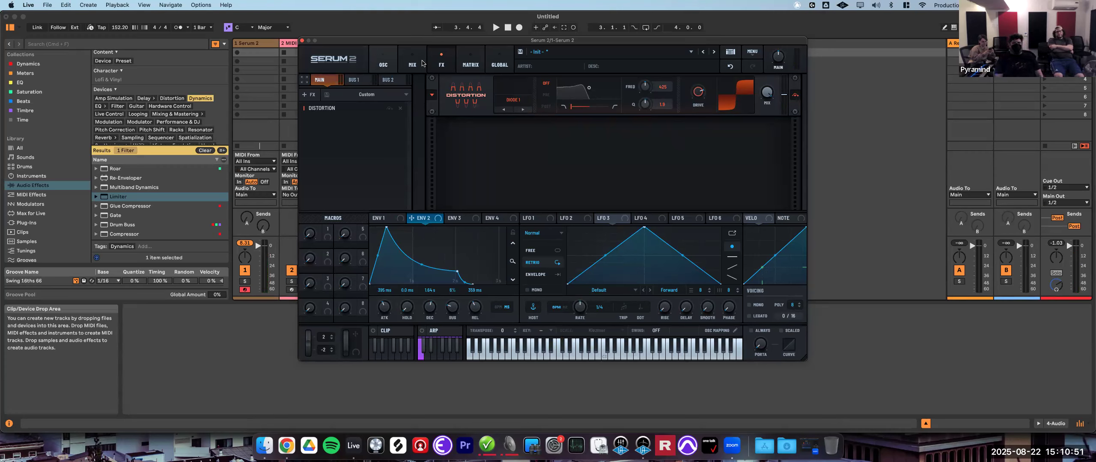
{"action": "left_click", "coordinate": [413, 62]}
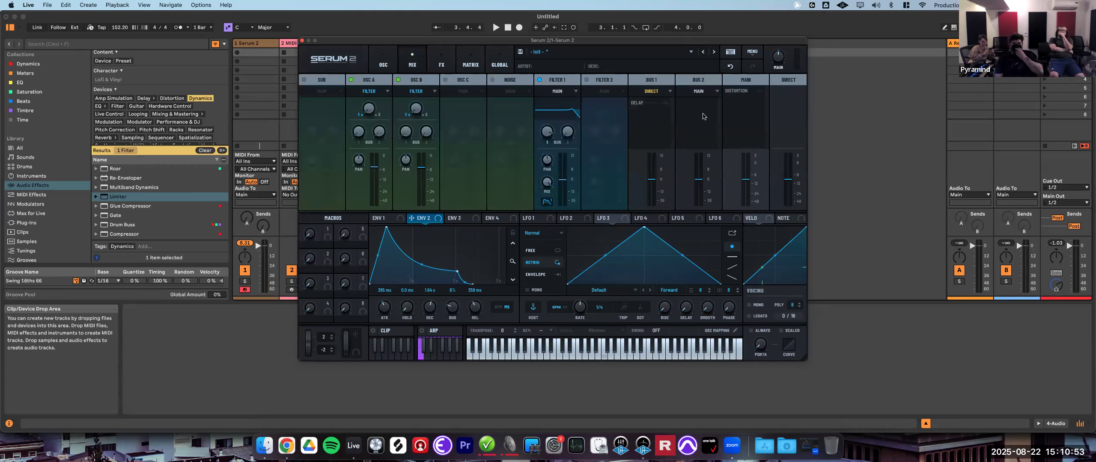
{"action": "left_click", "coordinate": [654, 93]}
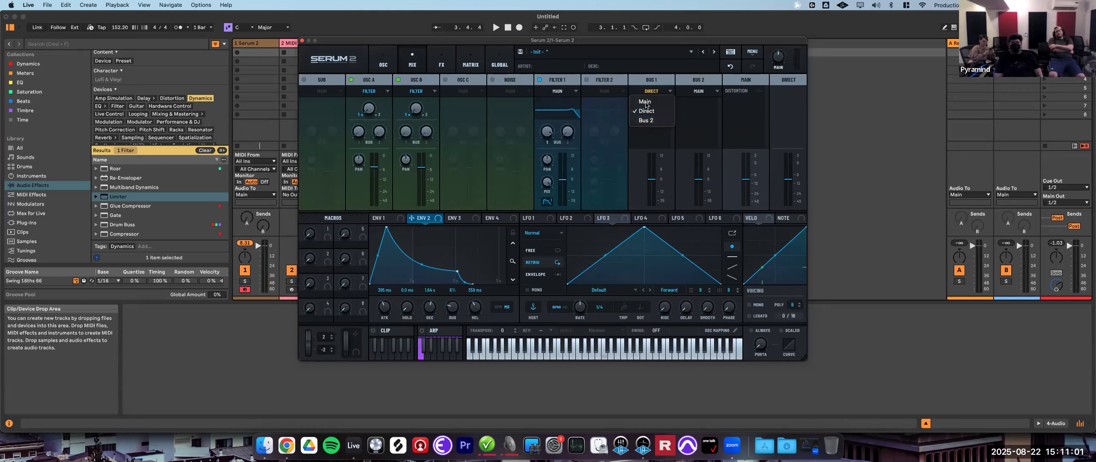
{"action": "left_click", "coordinate": [657, 122]}
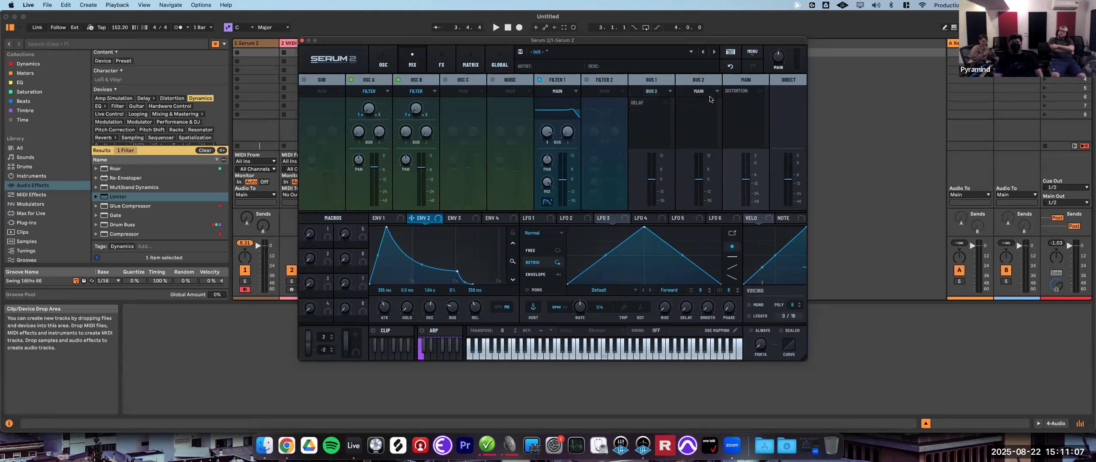
{"action": "left_click", "coordinate": [716, 95]}
{"action": "left_click", "coordinate": [701, 111]}
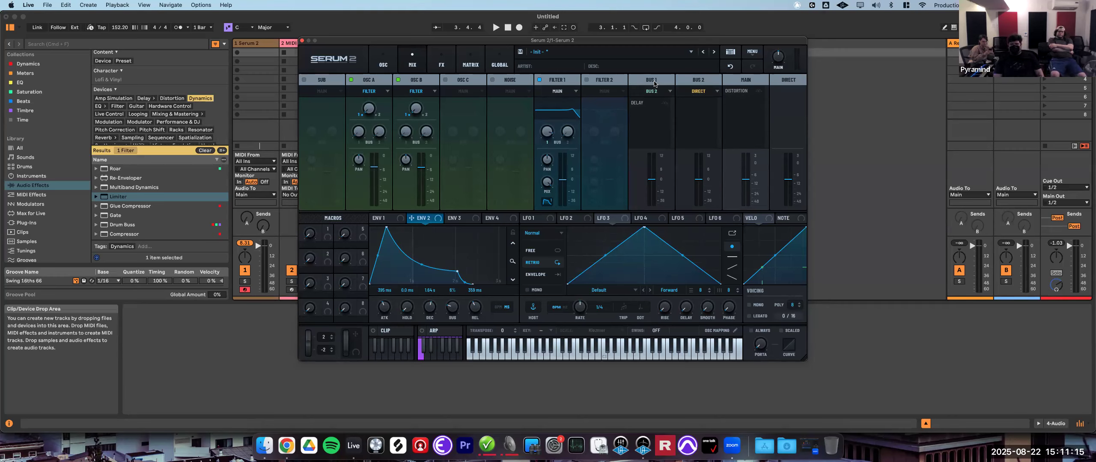
{"action": "left_click", "coordinate": [442, 64]}
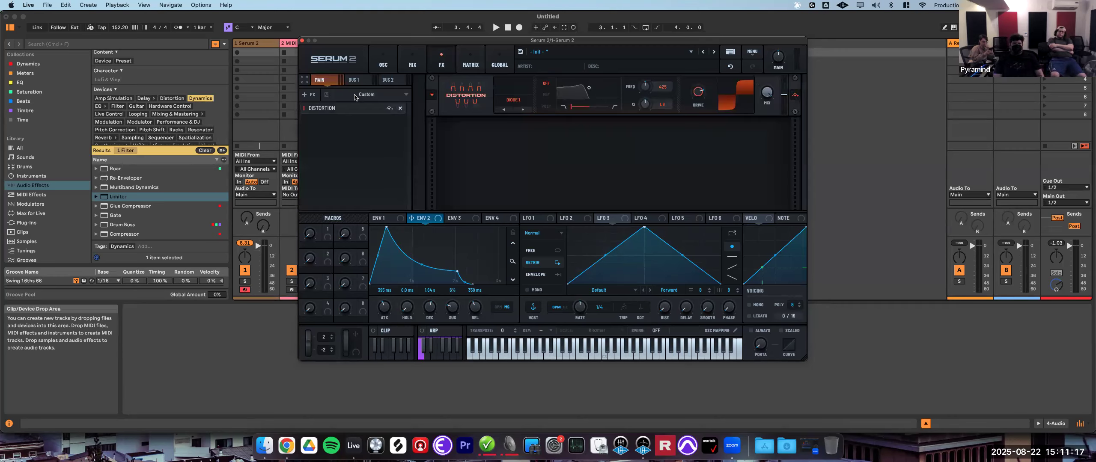
{"action": "left_click", "coordinate": [357, 81]}
{"action": "left_click", "coordinate": [388, 79]}
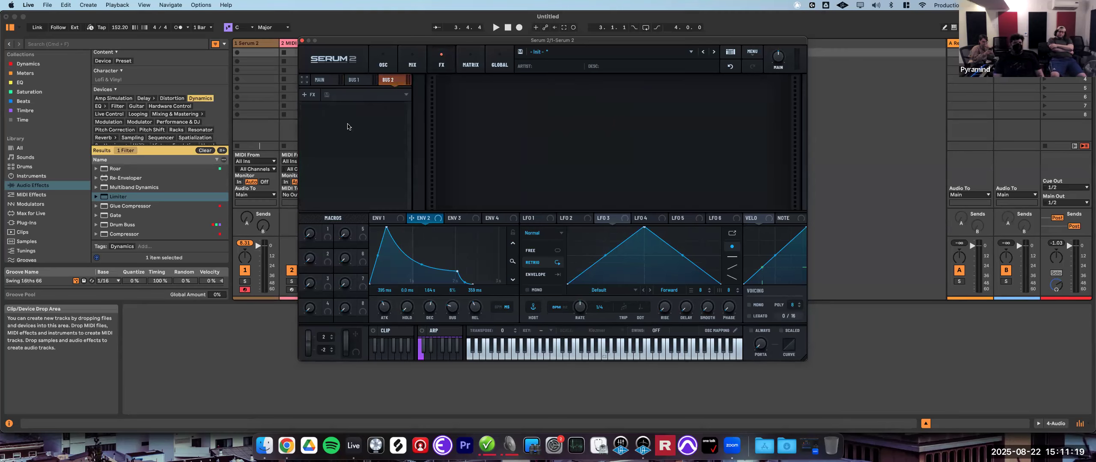
{"action": "left_click", "coordinate": [307, 95]}
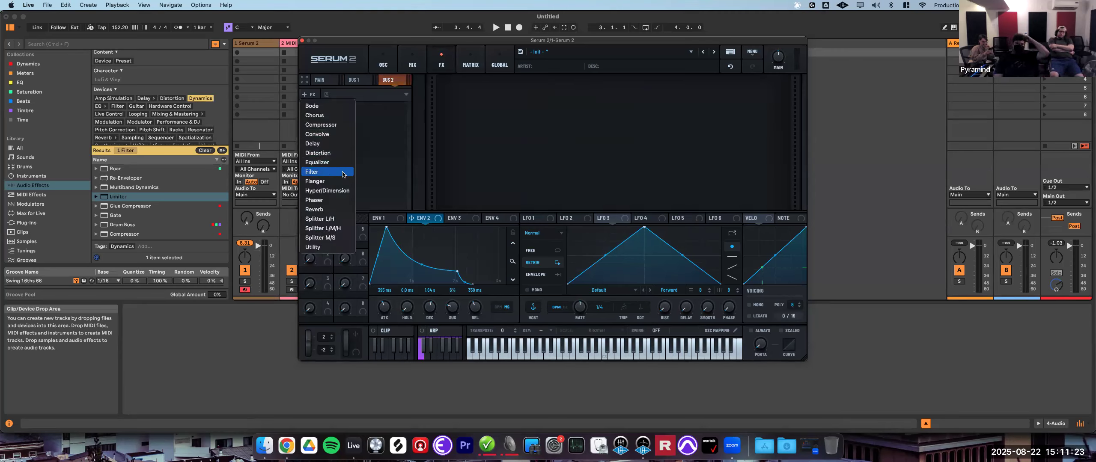
{"action": "left_click", "coordinate": [386, 129]}
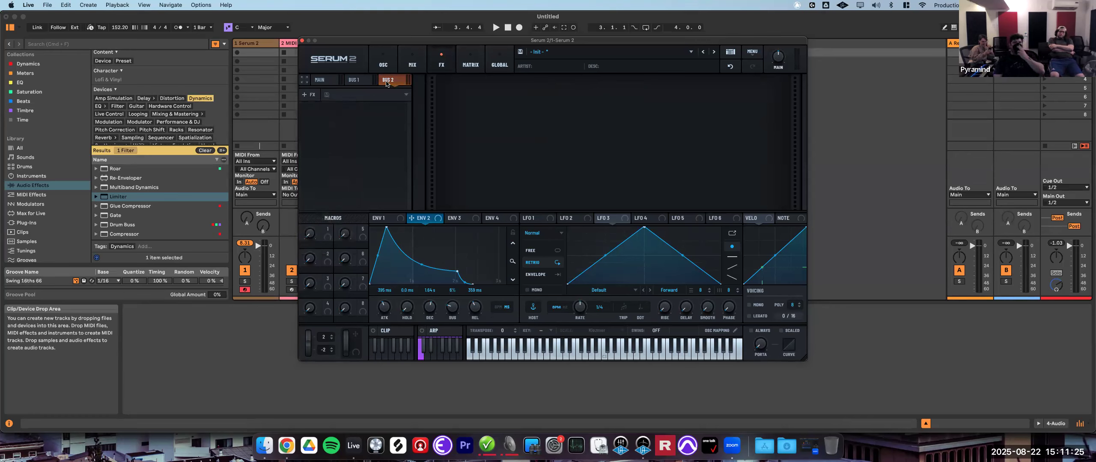
- Review the mixer routing and the Bus 1 and Main FX chains
{"action": "left_click", "coordinate": [413, 65]}
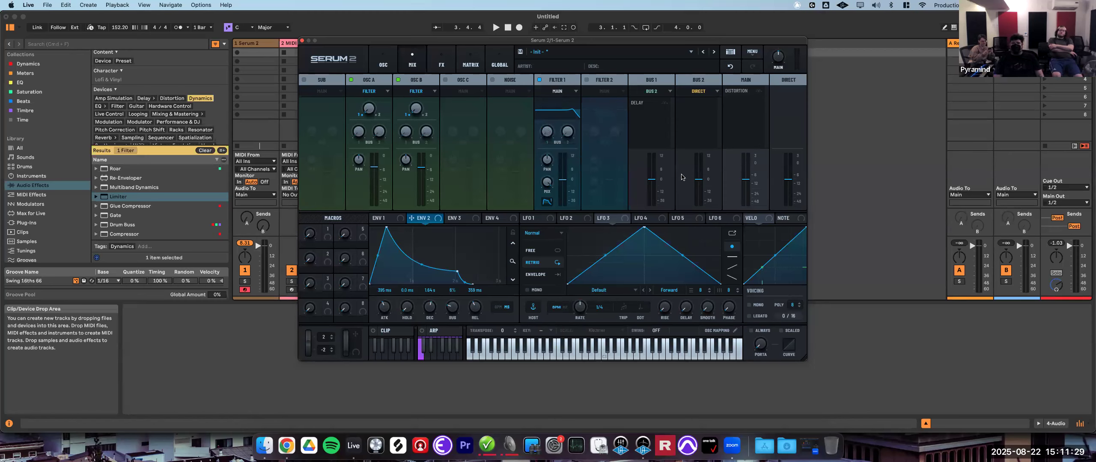
{"action": "left_click", "coordinate": [442, 62]}
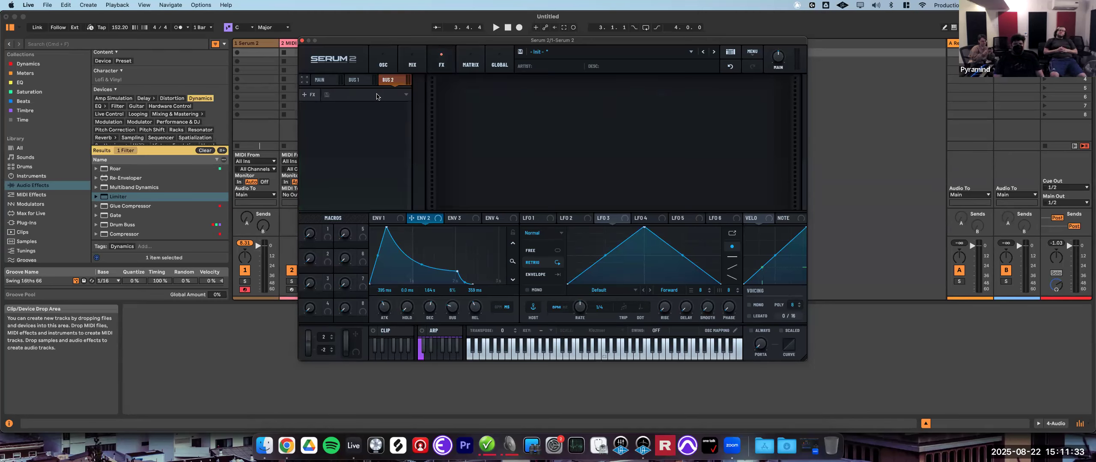
{"action": "left_click", "coordinate": [354, 80]}
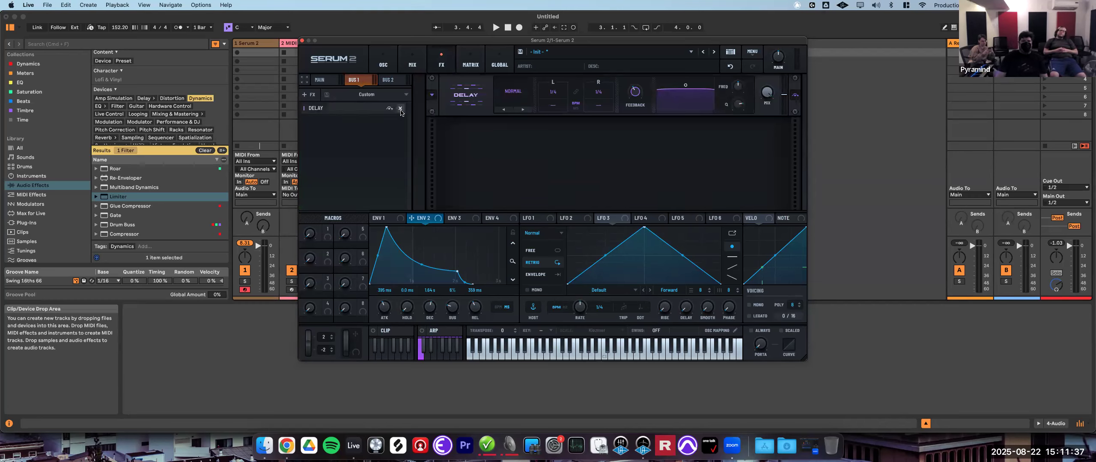
{"action": "left_click", "coordinate": [319, 80]}
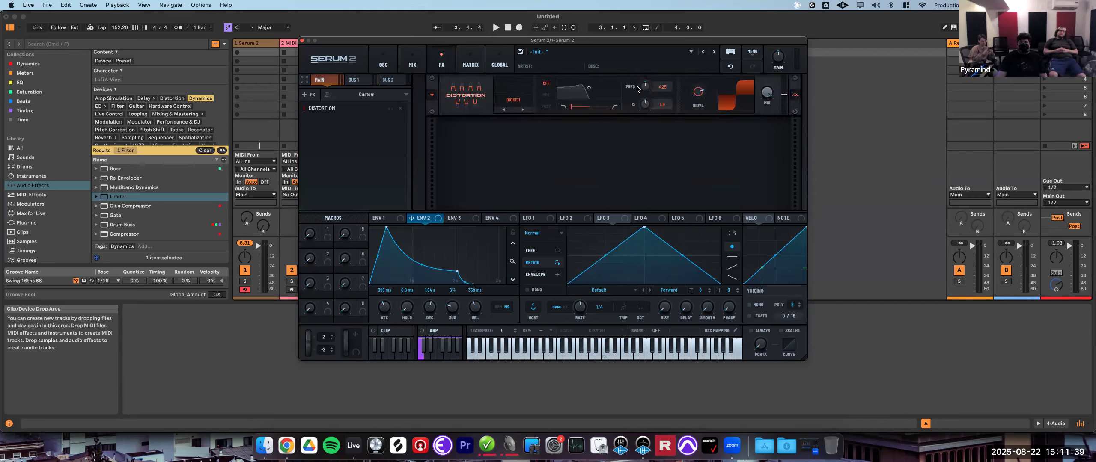
{"action": "left_click", "coordinate": [412, 63]}
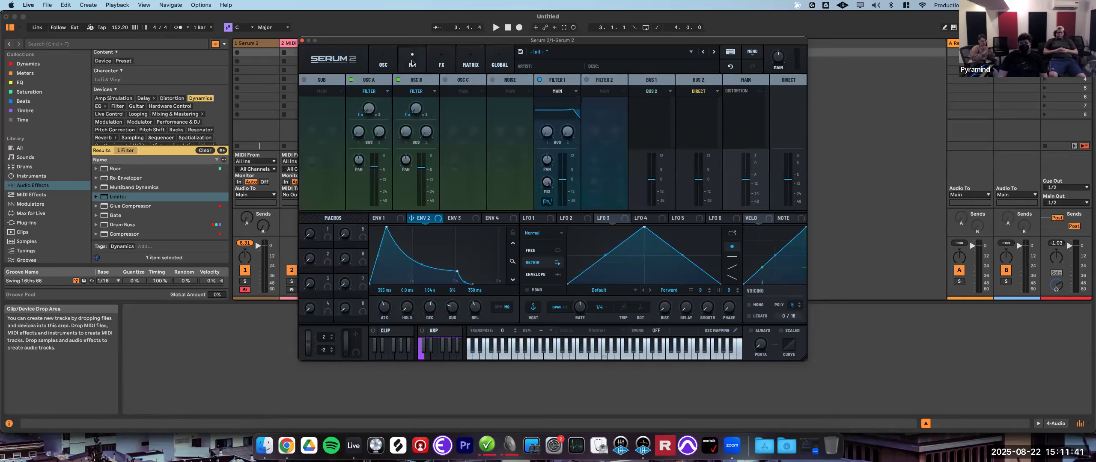
{"action": "left_click", "coordinate": [441, 64]}
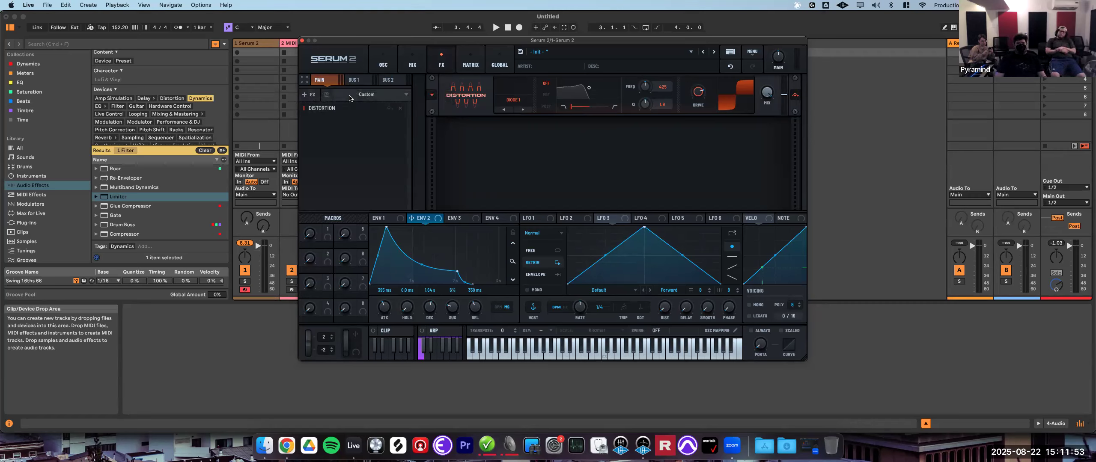
- Add a Splitter L/H module to the Main bus FX chain and insert a Compressor on its Lows band
{"action": "left_click", "coordinate": [309, 98]}
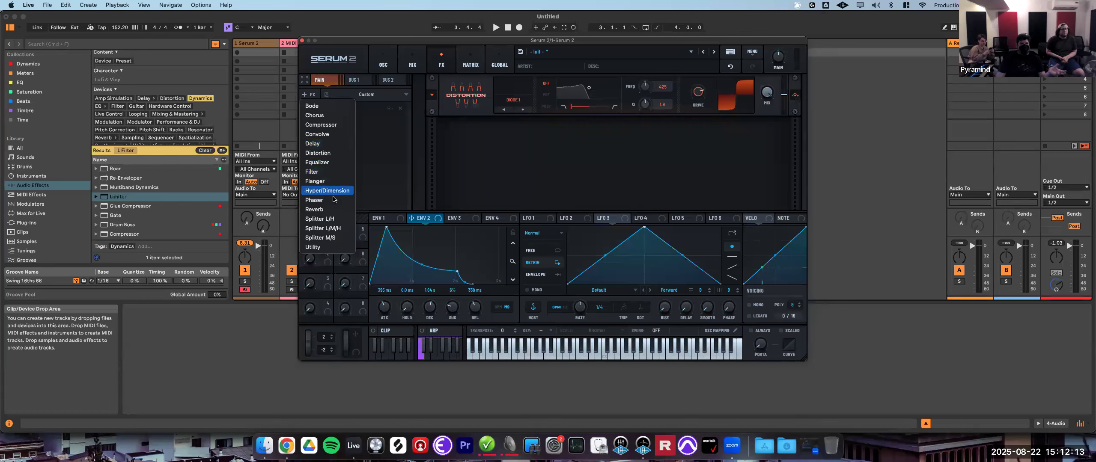
{"action": "left_click", "coordinate": [336, 219]}
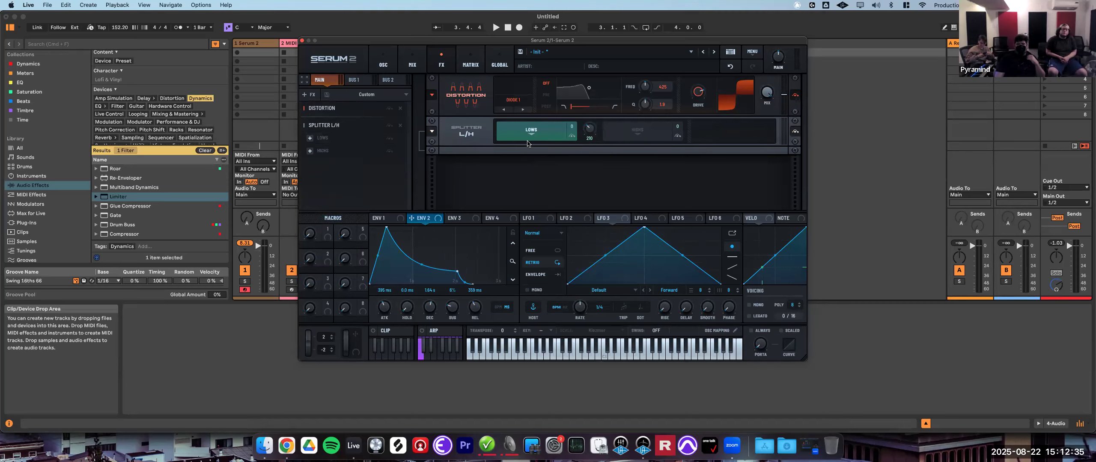
{"action": "left_click", "coordinate": [311, 139]}
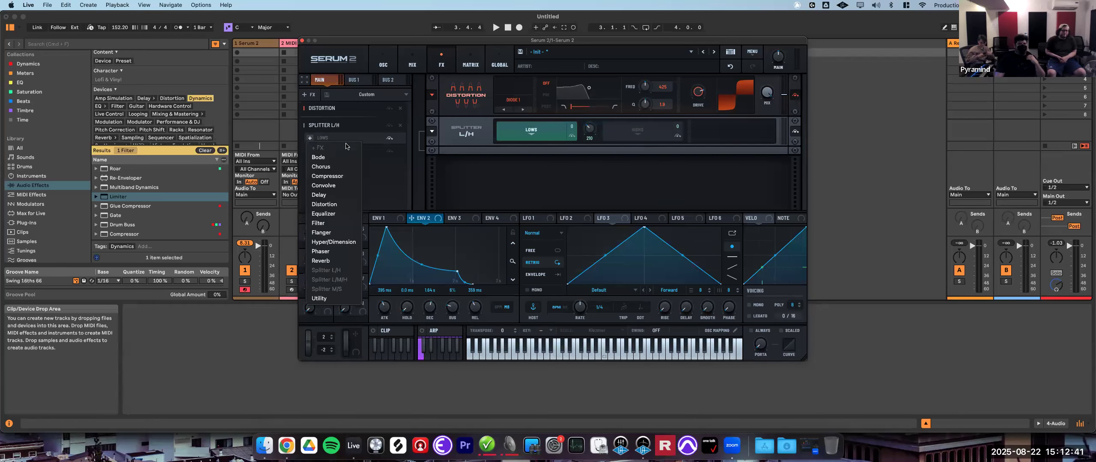
{"action": "left_click", "coordinate": [347, 176]}
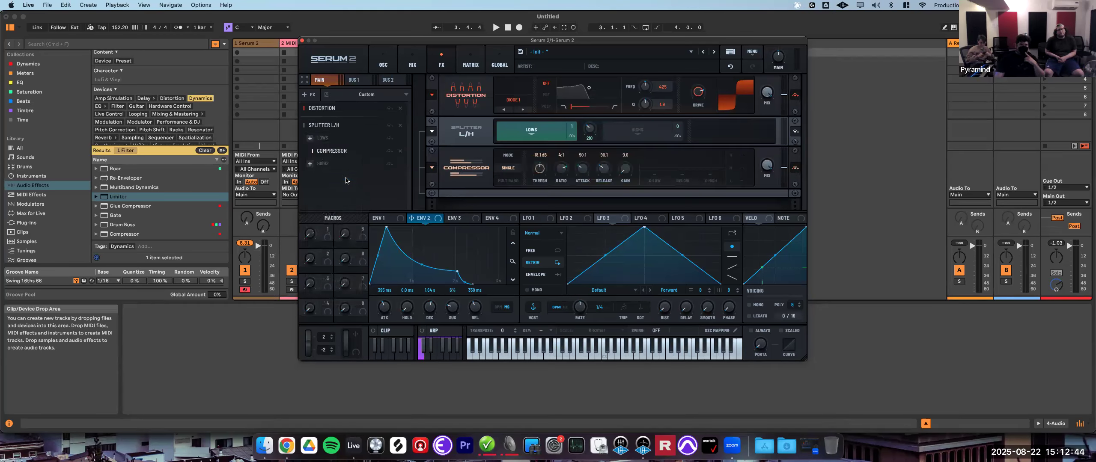
- Insert a Hyper/Dimension module on the splitter's Highs band and raise its mix to about 51%
{"action": "left_click", "coordinate": [324, 164]}
{"action": "left_click", "coordinate": [312, 164]}
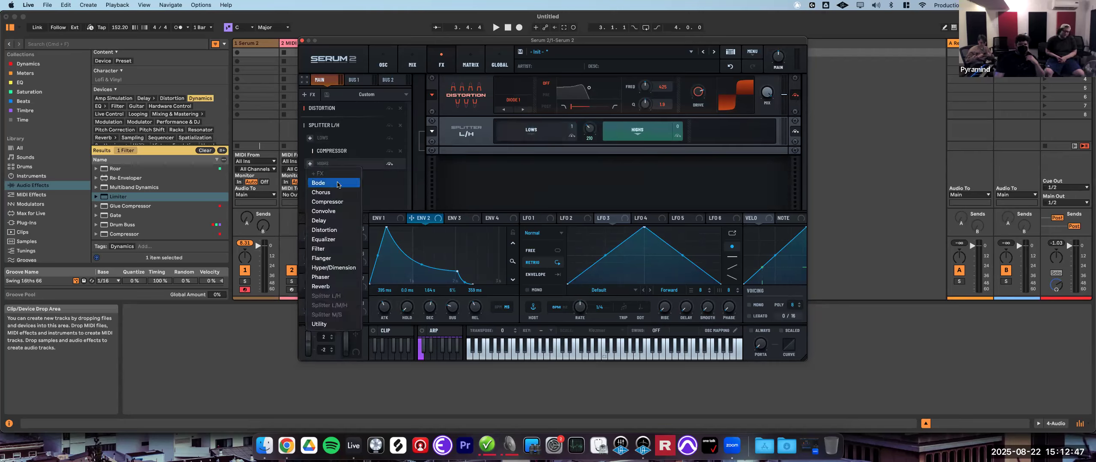
{"action": "left_click", "coordinate": [342, 267]}
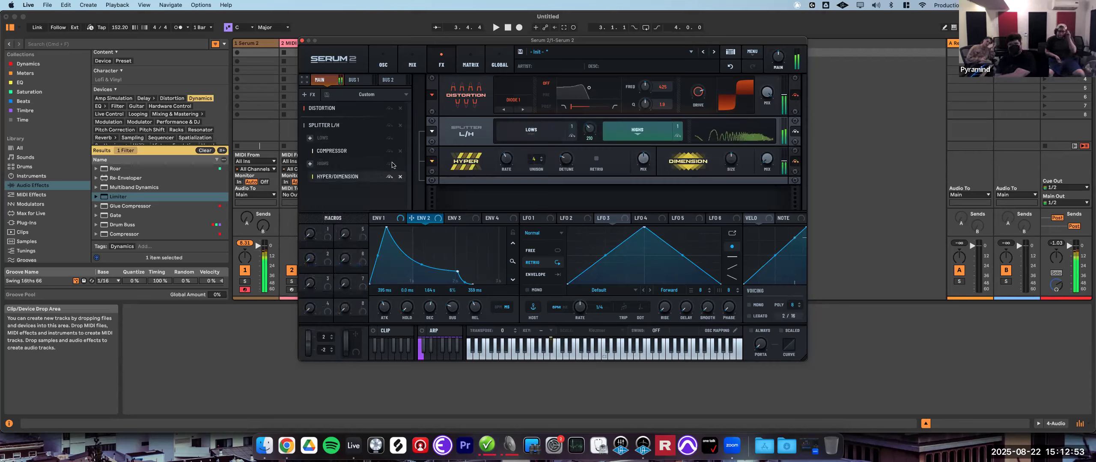
{"action": "left_click_drag", "start_coordinate": [698, 93], "coordinate": [697, 115]}
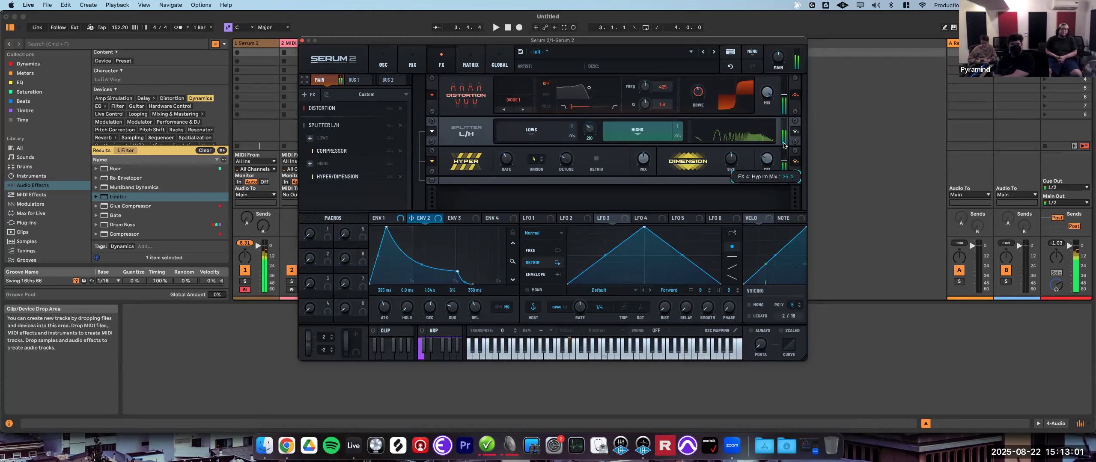
{"action": "left_click_drag", "start_coordinate": [766, 159], "coordinate": [767, 140]}
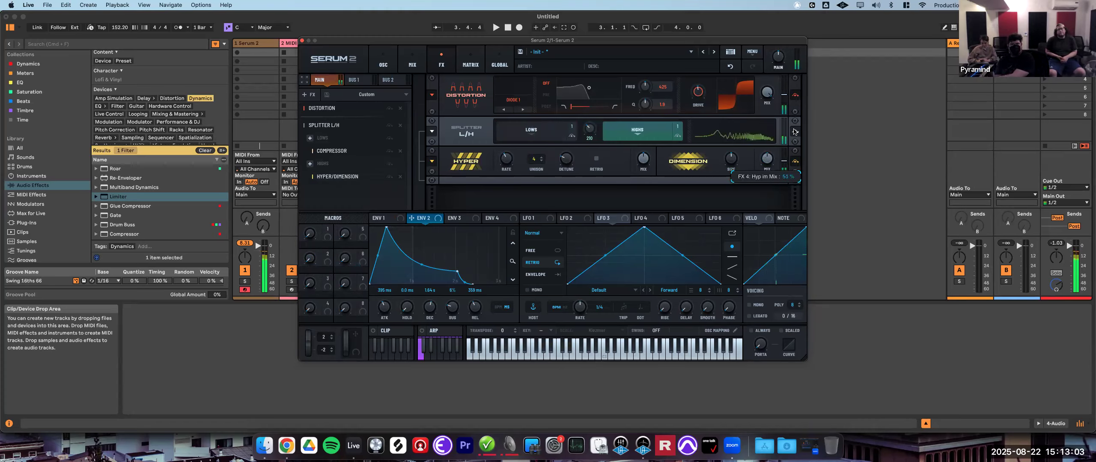
- Raise the Lows compressor's gain and lower its threshold to about -21.2 dB
{"action": "left_click", "coordinate": [332, 151]}
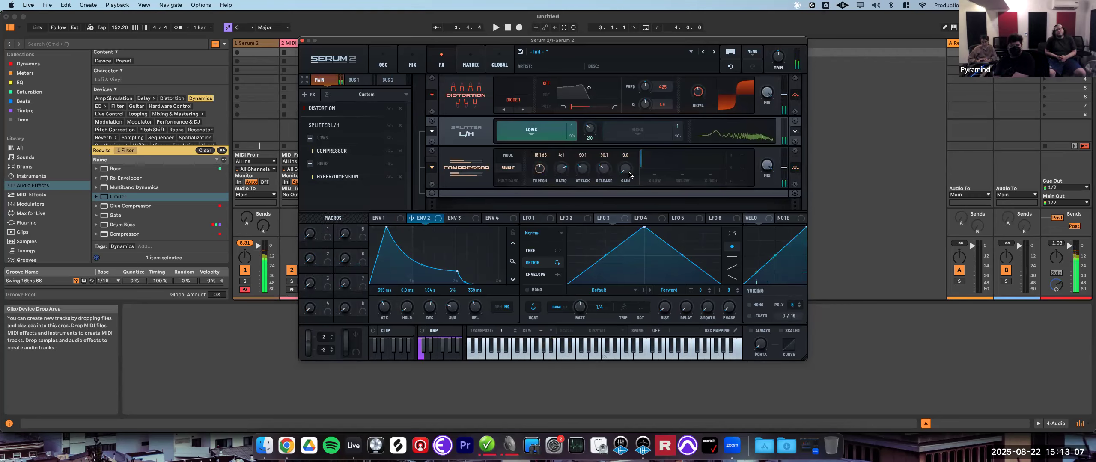
{"action": "left_click_drag", "start_coordinate": [627, 174], "coordinate": [632, 169]}
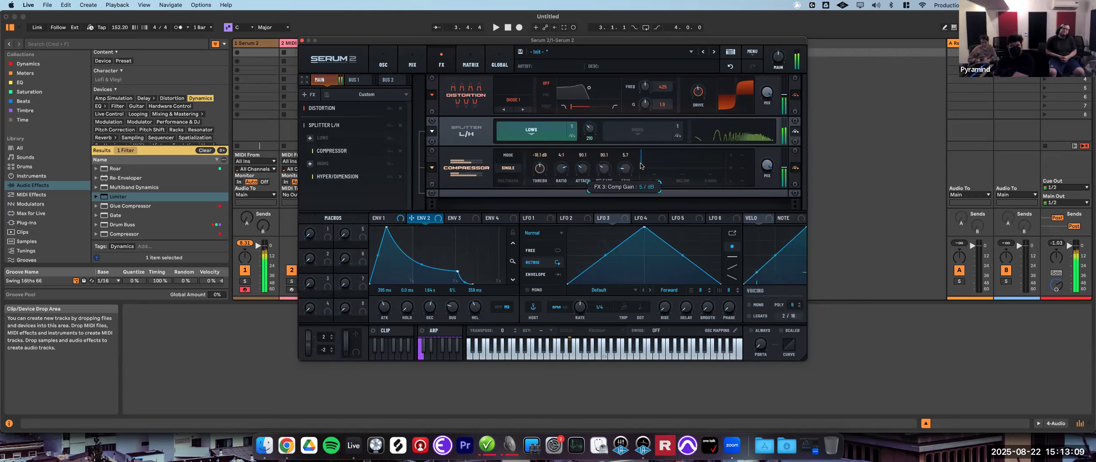
{"action": "left_click_drag", "start_coordinate": [540, 180], "coordinate": [542, 185]}
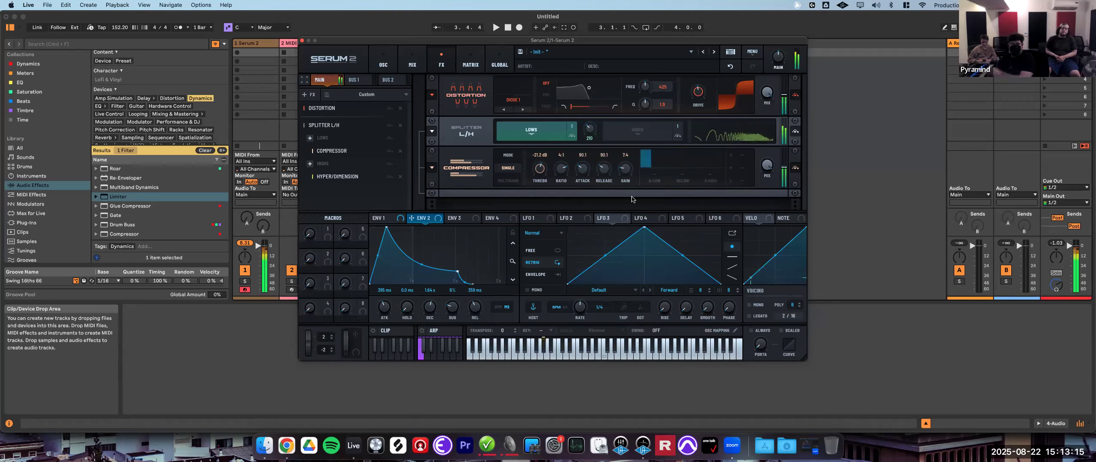
- Set the splitter's crossover frequency to about 254 Hz and show the Highs band chain
{"action": "mouse_move", "coordinate": [592, 132]}
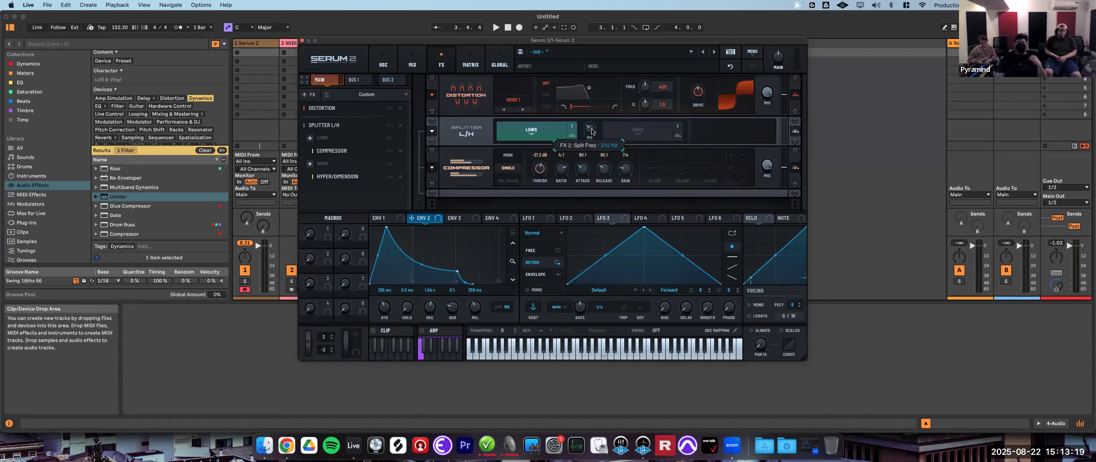
{"action": "left_click_drag", "start_coordinate": [574, 129], "coordinate": [572, 129]}
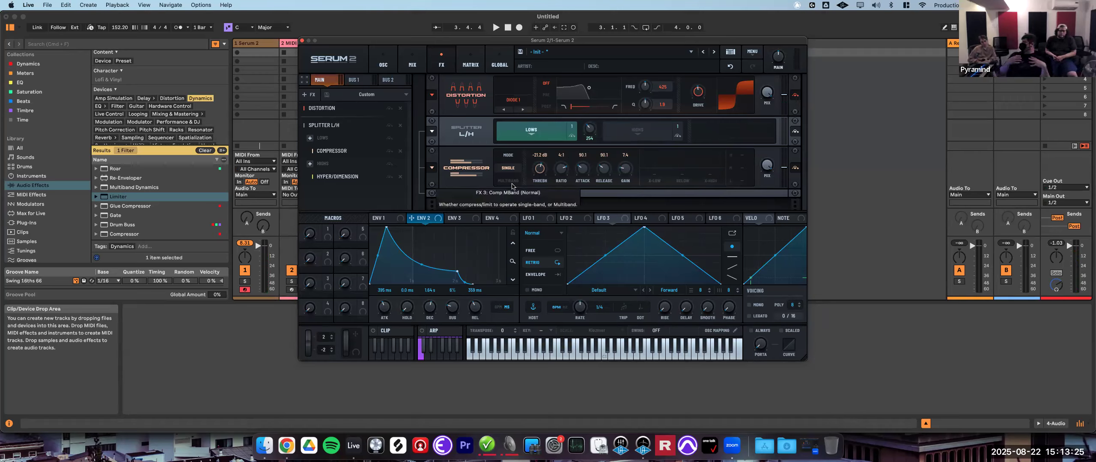
{"action": "left_click", "coordinate": [638, 132]}
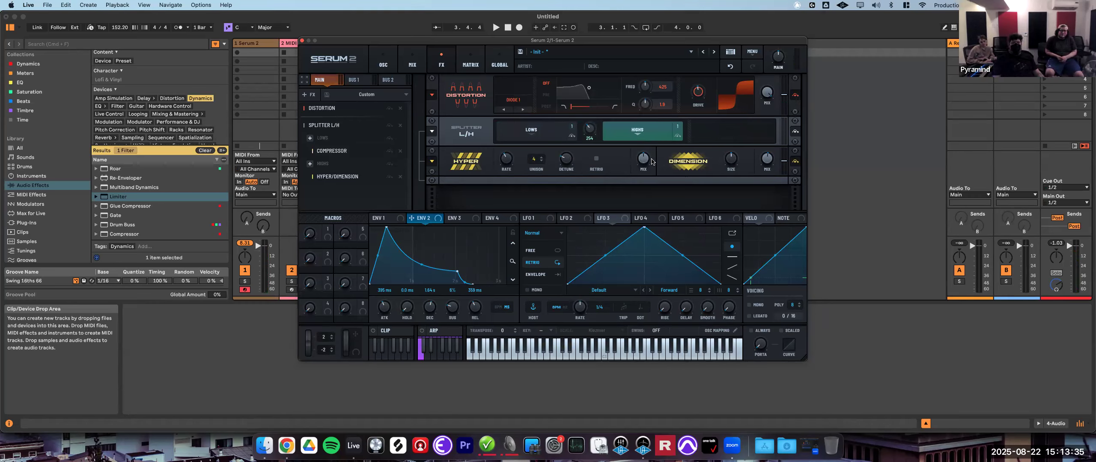
{"action": "mouse_move", "coordinate": [765, 163]}
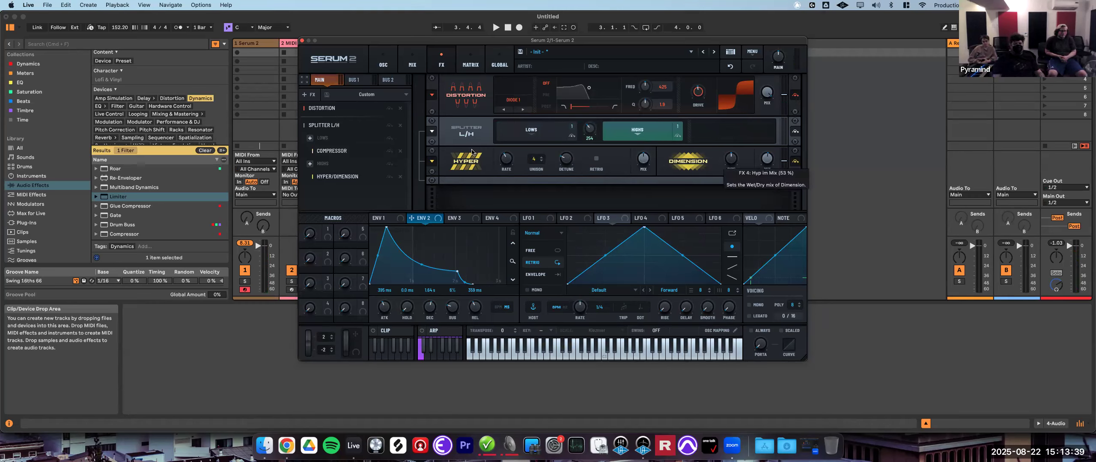
- Add another Distortion module to the end of the Main bus chain
{"action": "left_click", "coordinate": [307, 95]}
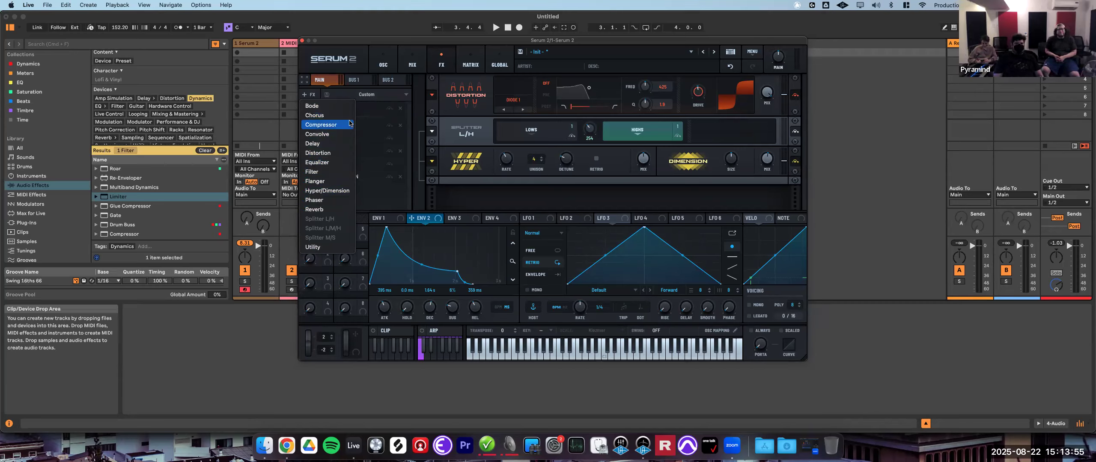
{"action": "left_click", "coordinate": [333, 157]}
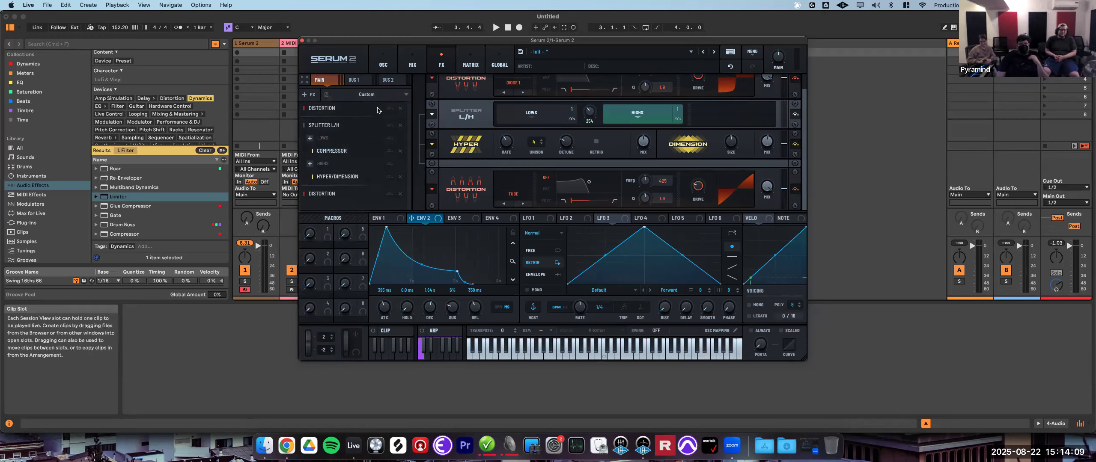
- Load the Main FX Bus preset Alice Lead 3 onto the Main bus and review its module chain
{"action": "left_click", "coordinate": [393, 96]}
{"action": "mouse_move", "coordinate": [397, 95]}
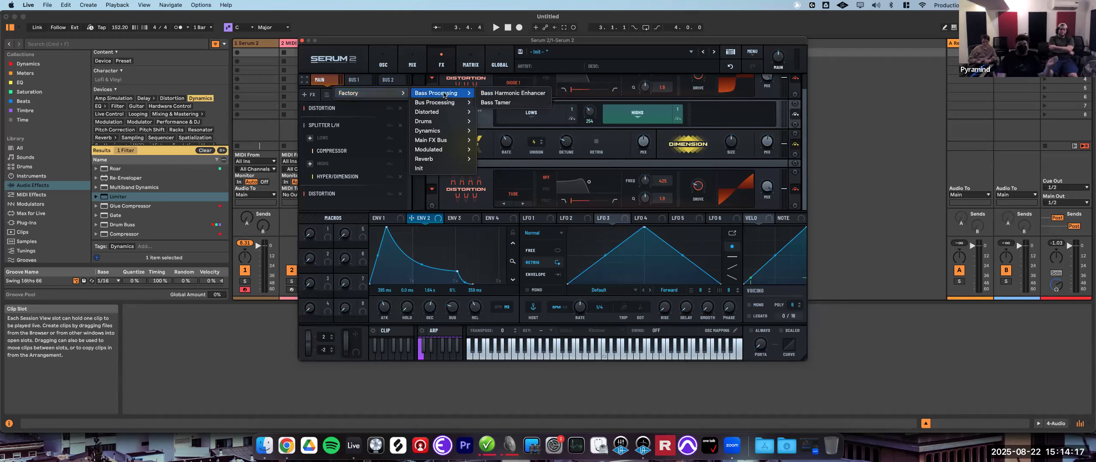
{"action": "mouse_move", "coordinate": [458, 105]}
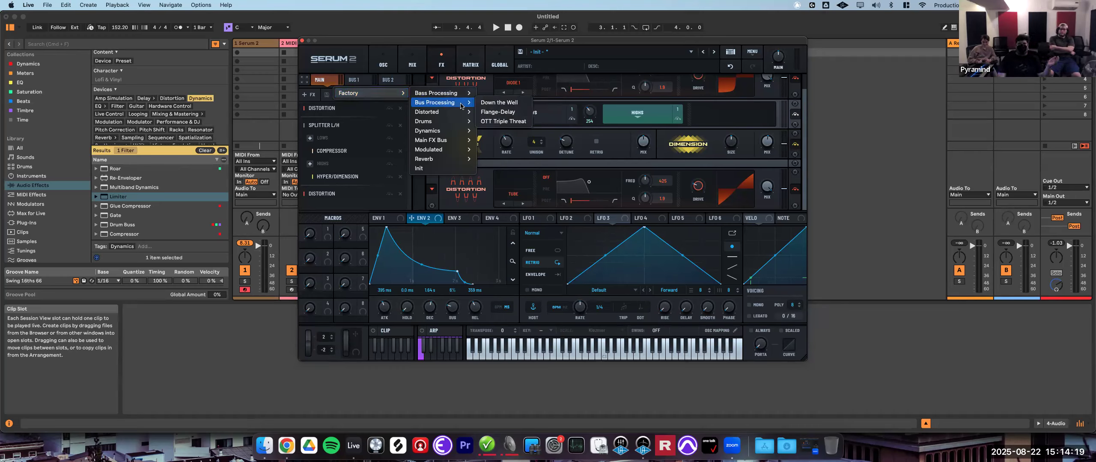
{"action": "mouse_move", "coordinate": [456, 125]}
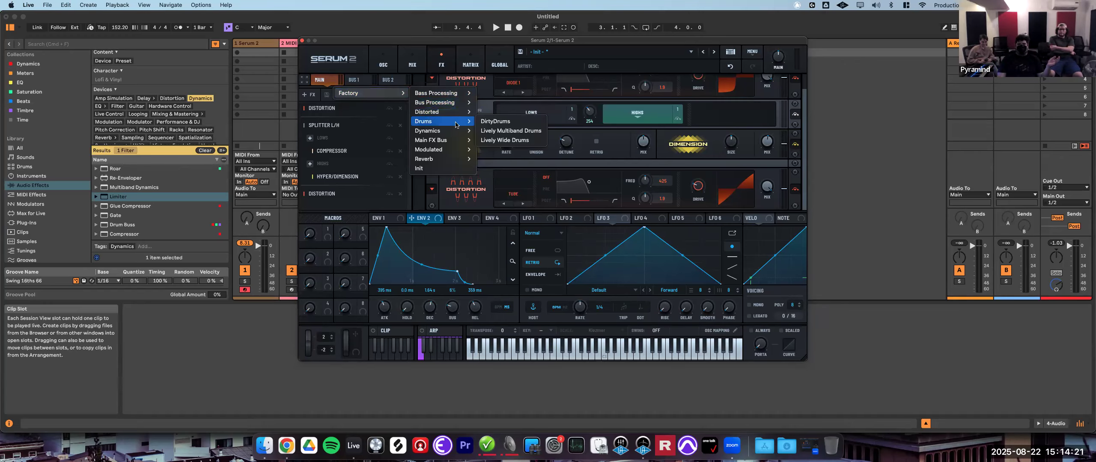
{"action": "mouse_move", "coordinate": [473, 144]}
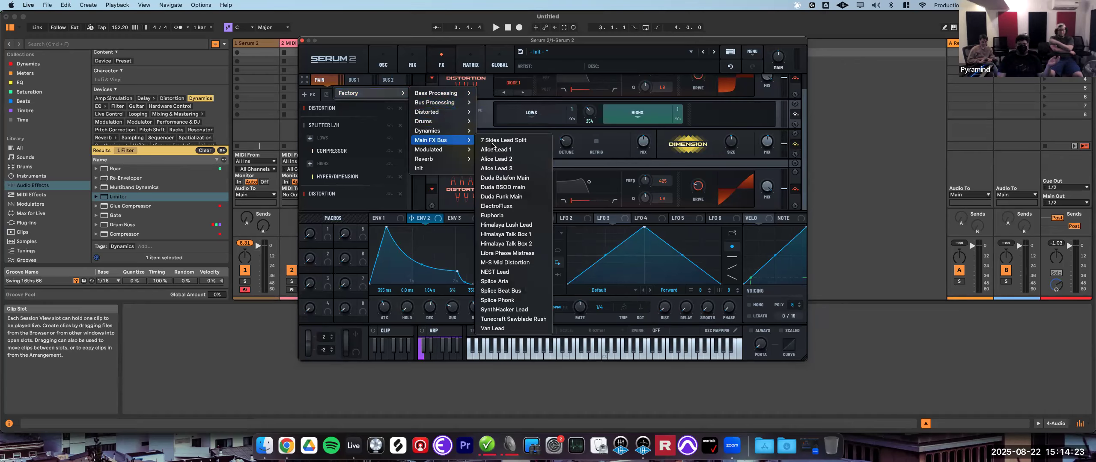
{"action": "left_click", "coordinate": [508, 171]}
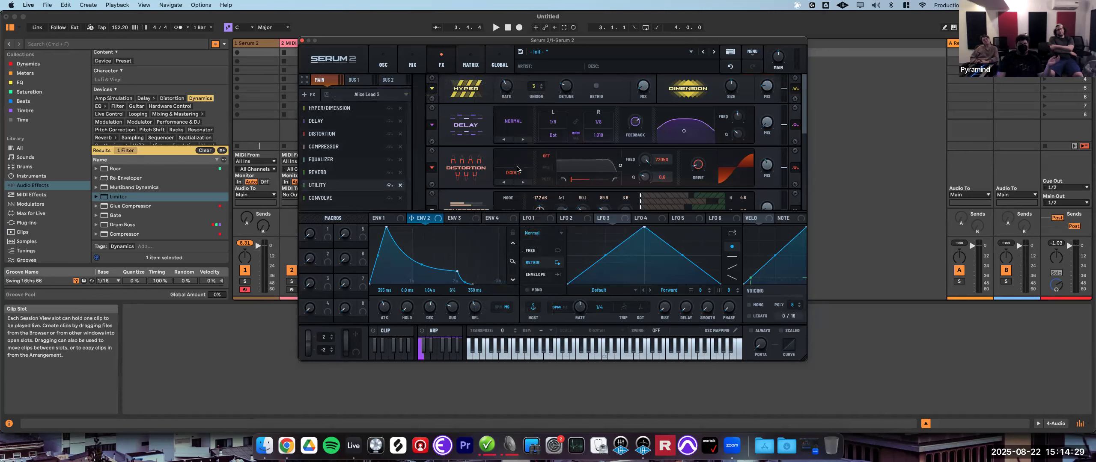
{"action": "scroll", "coordinate": [534, 169], "scroll_direction": "down", "scroll_amount": 4}
{"action": "scroll", "coordinate": [530, 167], "scroll_direction": "up", "scroll_amount": 5}
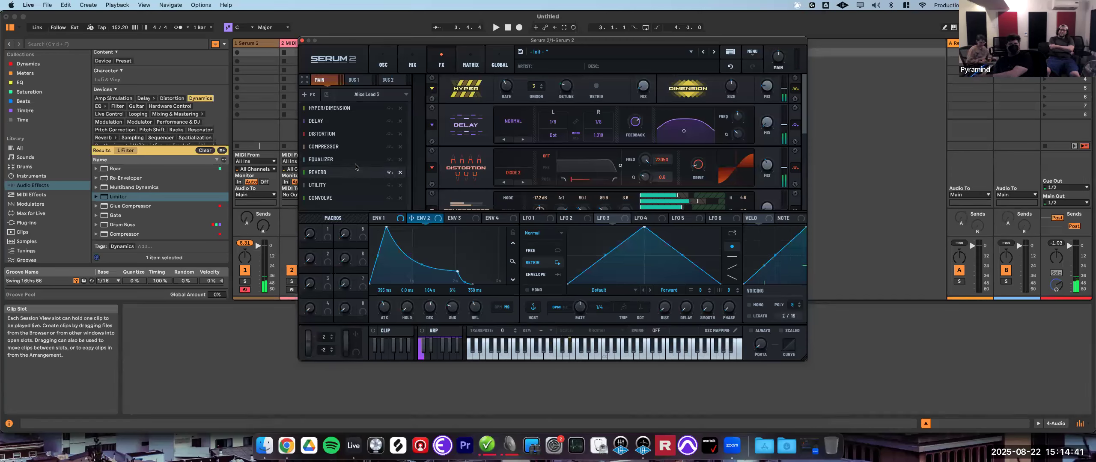
{"action": "scroll", "coordinate": [599, 175], "scroll_direction": "down", "scroll_amount": 5}
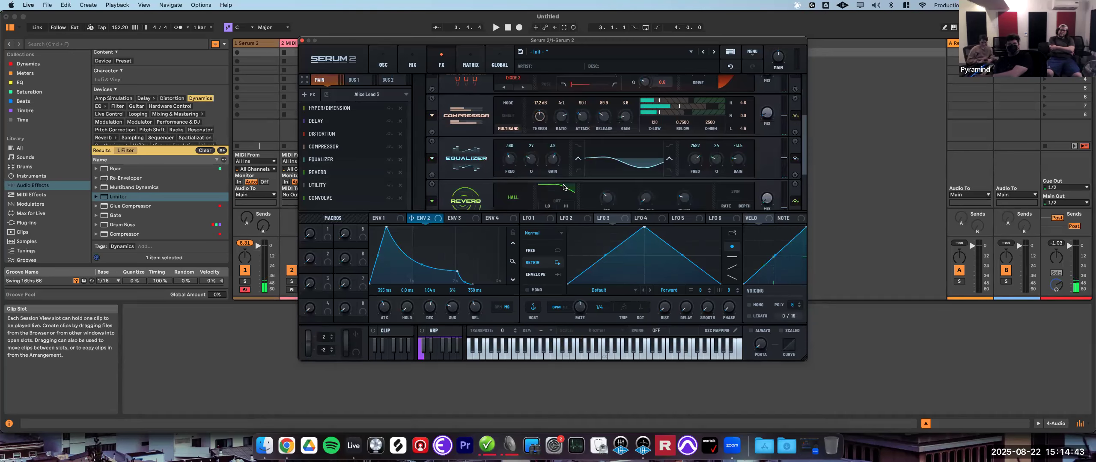
{"action": "scroll", "coordinate": [639, 168], "scroll_direction": "down", "scroll_amount": 1}
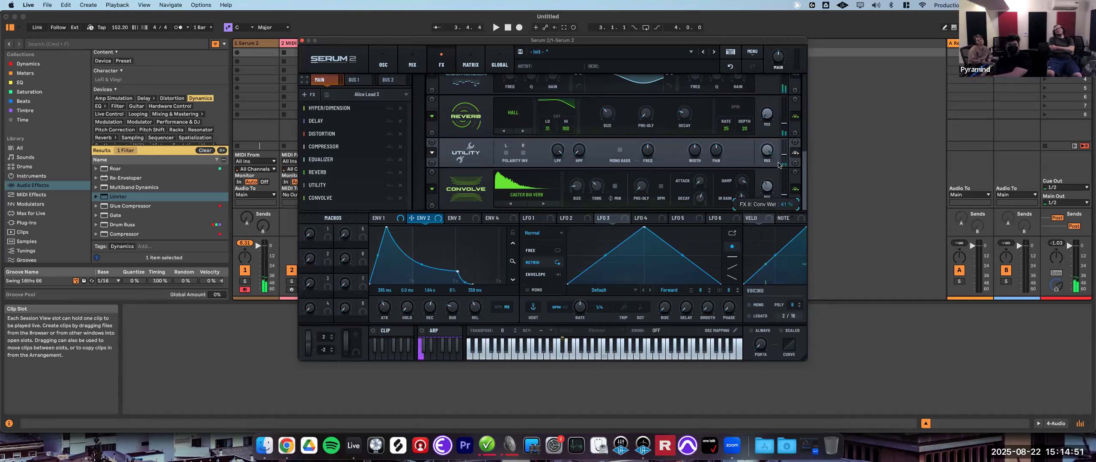
{"action": "scroll", "coordinate": [688, 154], "scroll_direction": "up", "scroll_amount": 5}
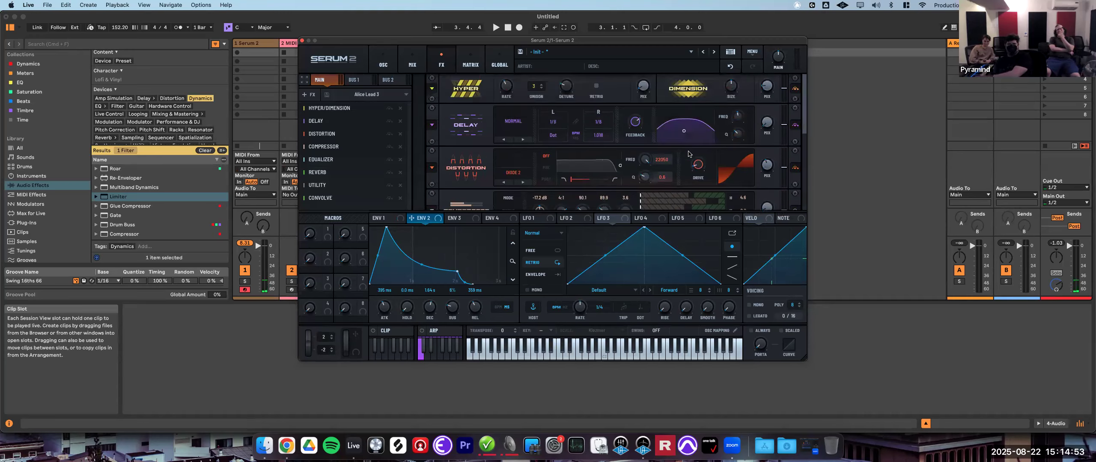
- Load the Distorted bus preset Acid Dist Delay and toggle the Distortion module off and back on
{"action": "left_click", "coordinate": [385, 95]}
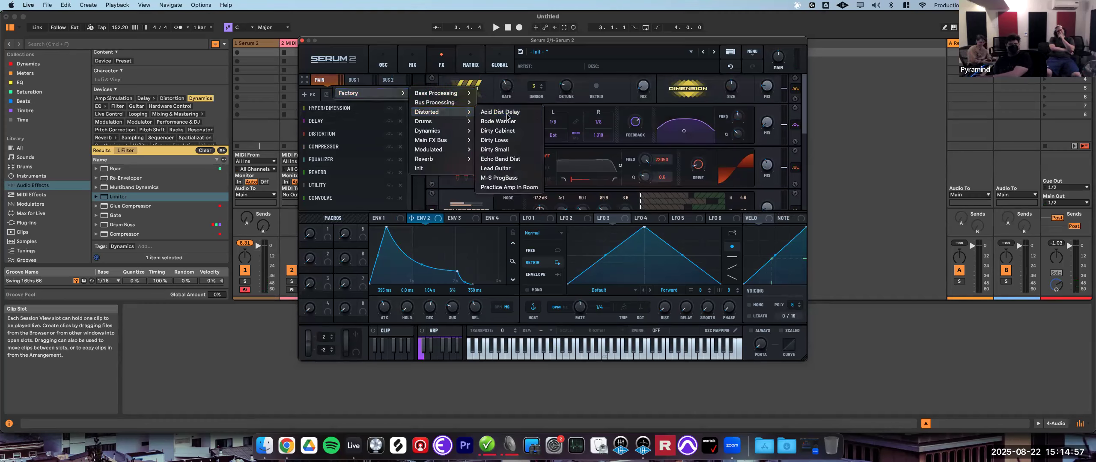
{"action": "left_click", "coordinate": [507, 112]}
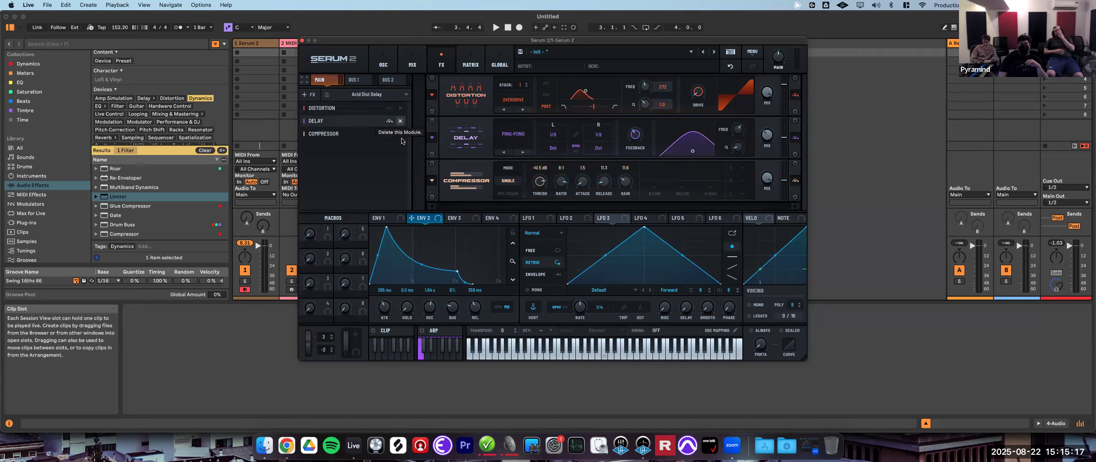
{"action": "left_click", "coordinate": [389, 110]}
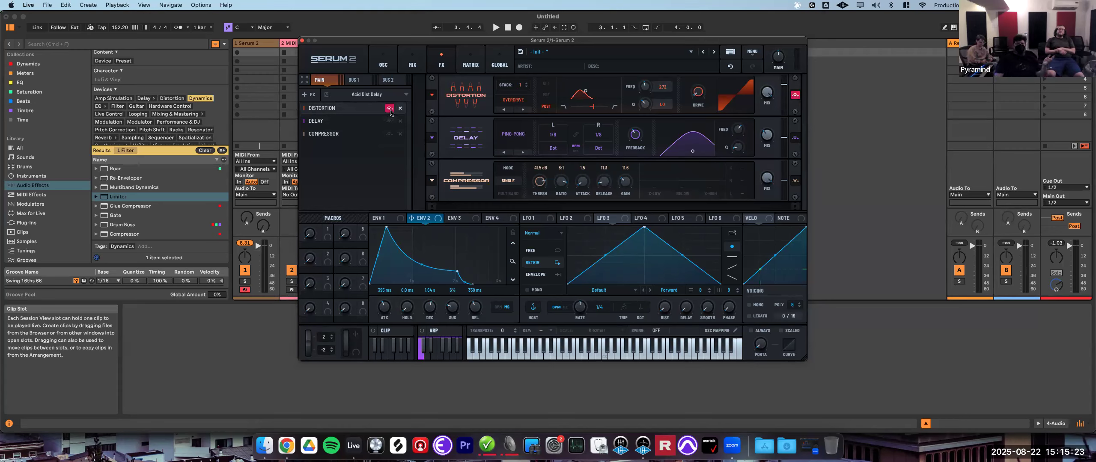
{"action": "left_click", "coordinate": [389, 110]}
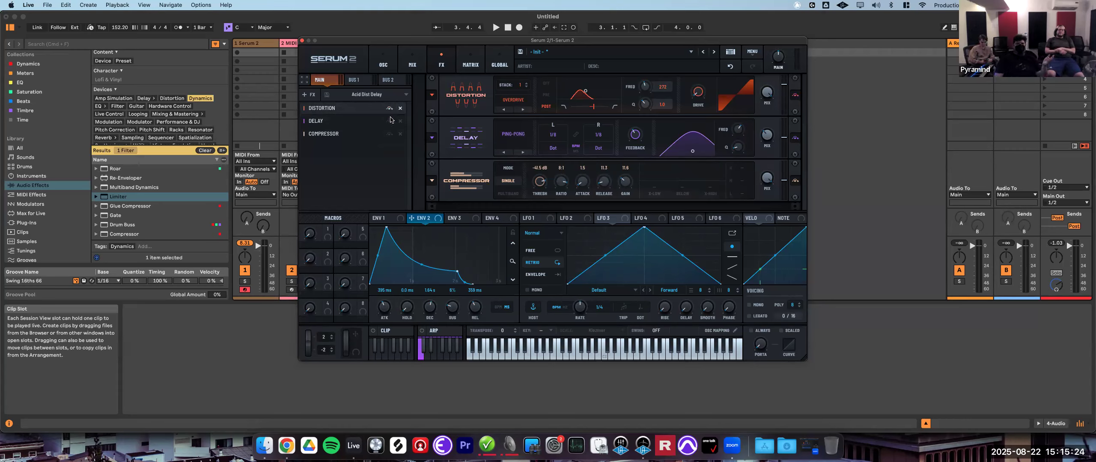
- Bypass and re-enable the Distortion, Delay and Compressor modules in turn
{"action": "left_click", "coordinate": [795, 96]}
{"action": "left_click", "coordinate": [795, 96]}
{"action": "left_click", "coordinate": [795, 138]}
{"action": "left_click", "coordinate": [795, 138]}
{"action": "left_click", "coordinate": [795, 180]}
{"action": "left_click", "coordinate": [795, 180]}
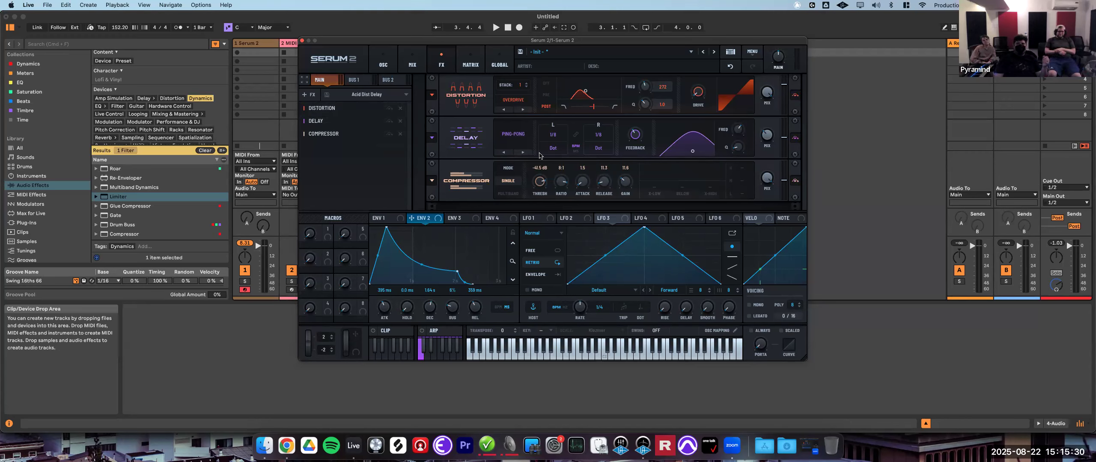
- Load the Distortion module preset Hardclip - Kill The Silence
{"action": "left_click", "coordinate": [431, 96]}
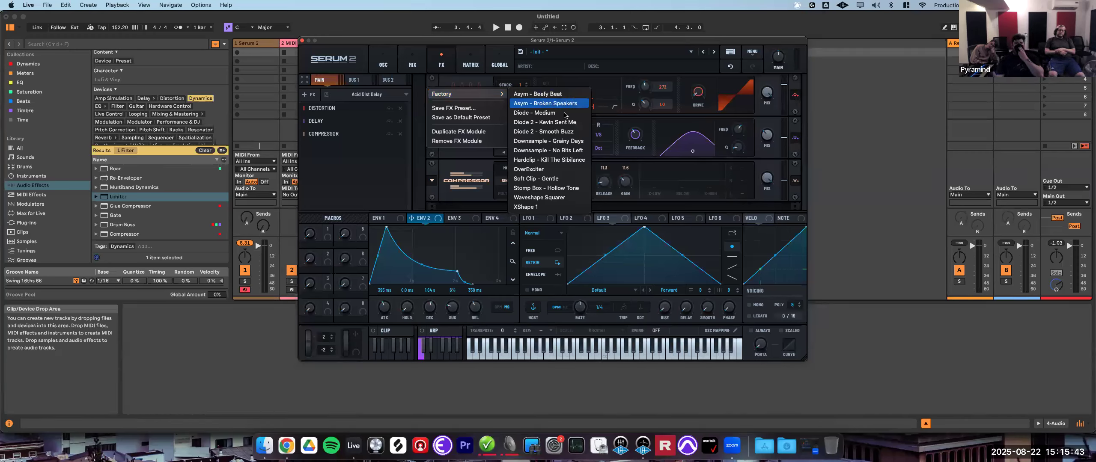
{"action": "left_click", "coordinate": [567, 162]}
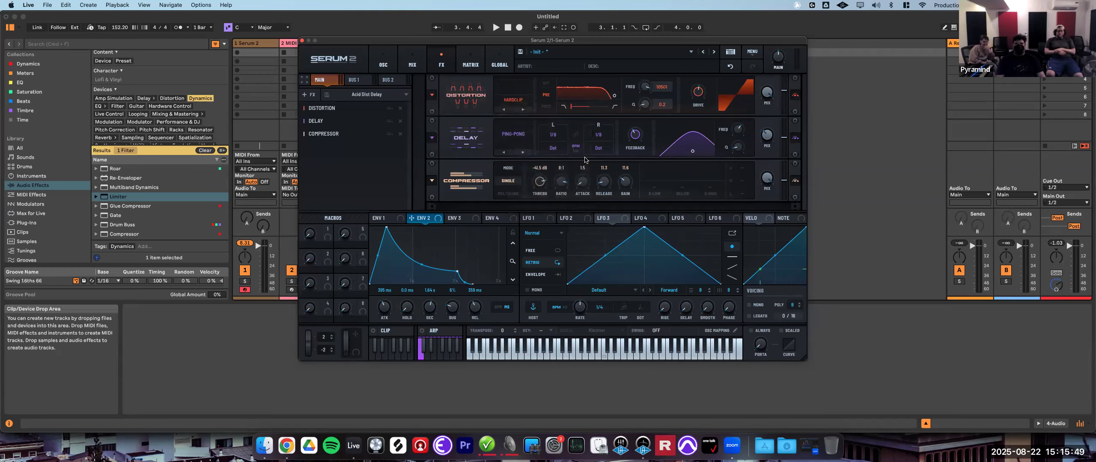
- Load the Delay module preset Normal - Stereo Width C from the Factory presets
{"action": "left_click", "coordinate": [434, 139]}
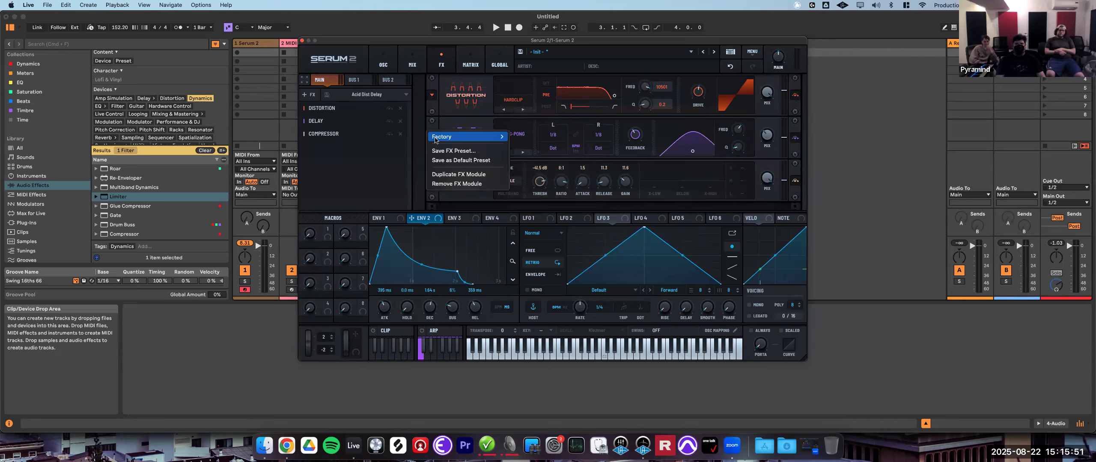
{"action": "mouse_move", "coordinate": [435, 140]}
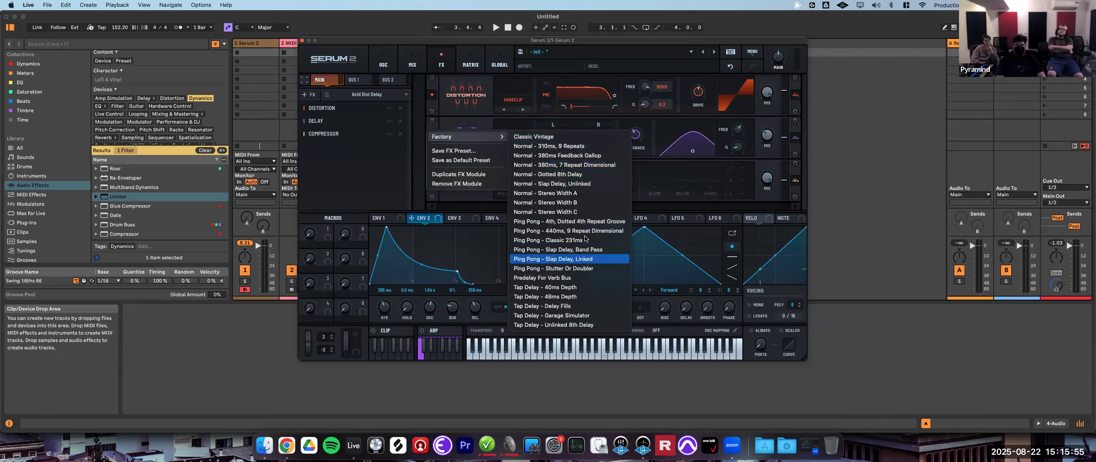
{"action": "left_click", "coordinate": [582, 212]}
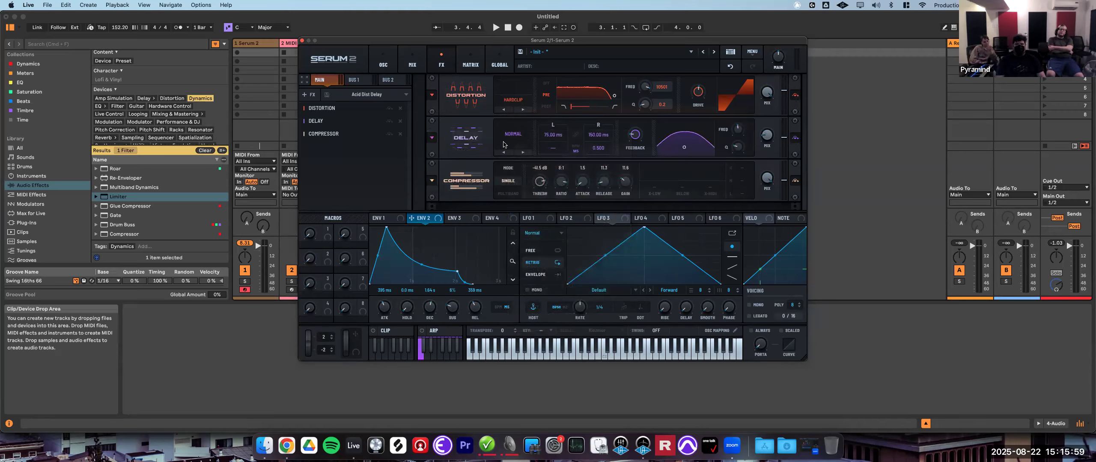
- Load the Compressor module preset 1176 Punch from the Factory presets
{"action": "left_click", "coordinate": [431, 180]}
{"action": "mouse_move", "coordinate": [496, 179]}
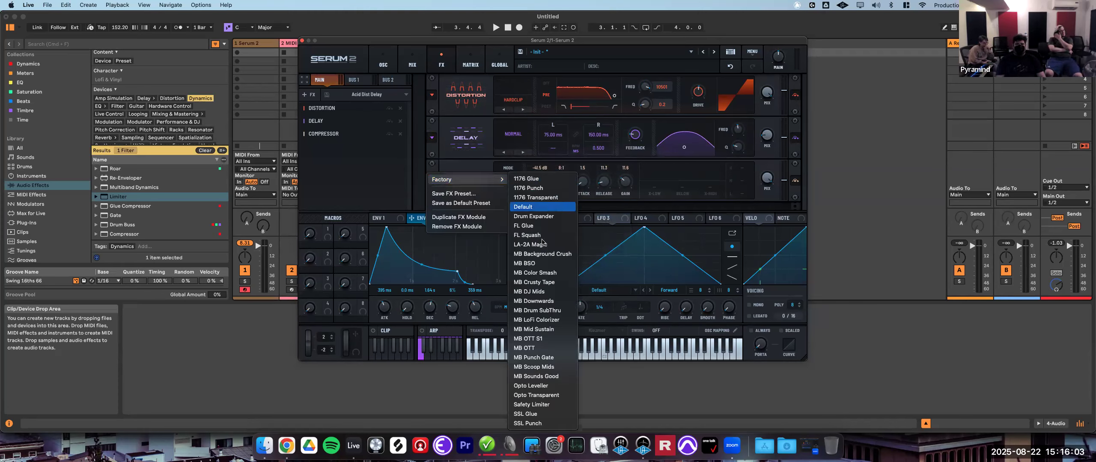
{"action": "left_click", "coordinate": [541, 188]}
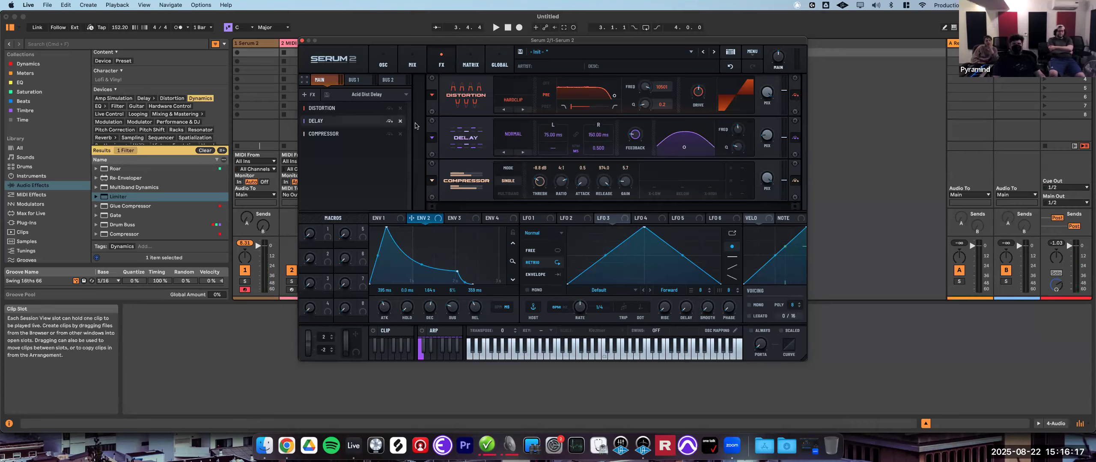
- Remove the Distortion, Delay and Compressor modules from the Main bus chain
{"action": "left_click", "coordinate": [401, 108]}
{"action": "left_click", "coordinate": [401, 109]}
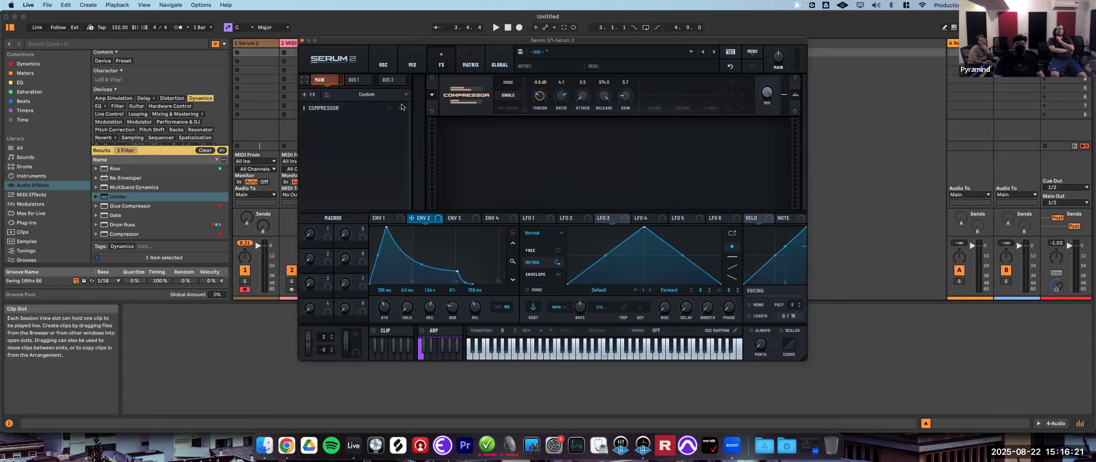
{"action": "left_click", "coordinate": [401, 109]}
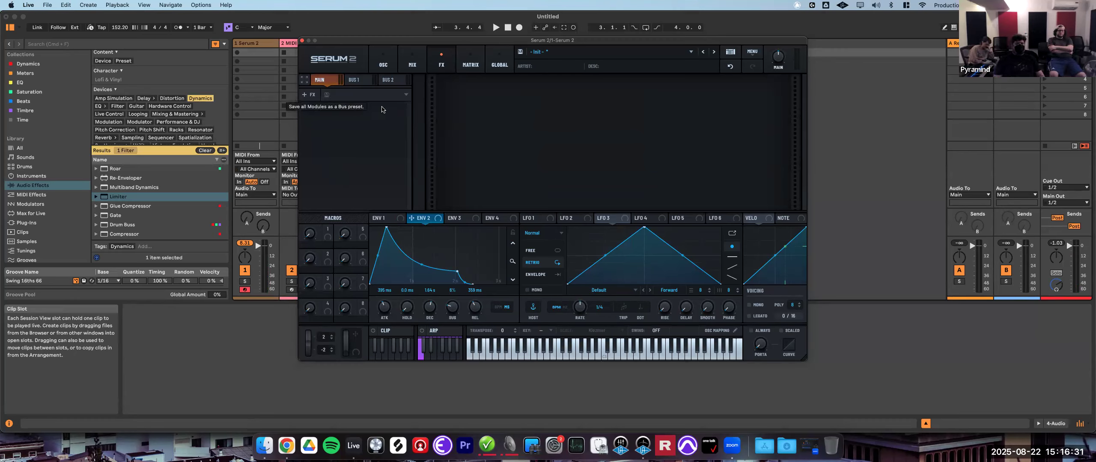
{"action": "left_click", "coordinate": [304, 81]}
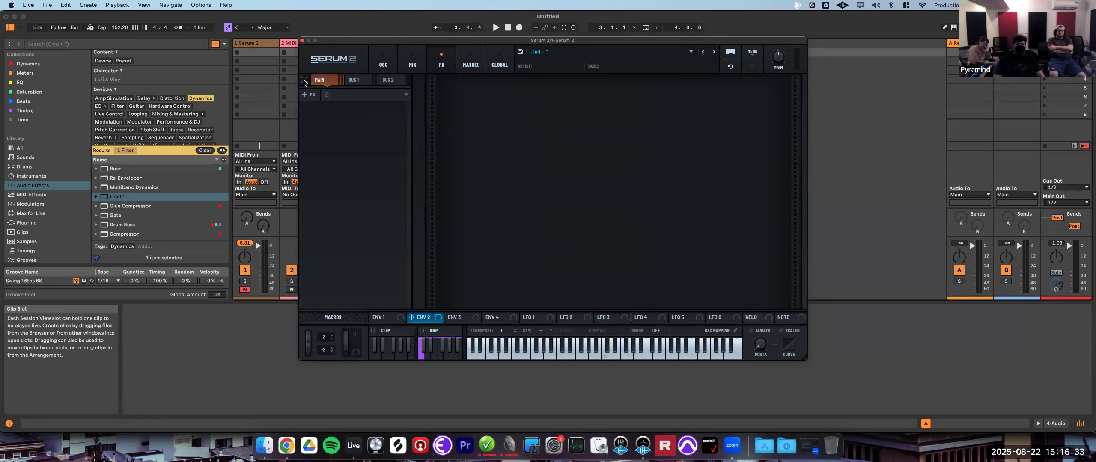
{"action": "left_click", "coordinate": [304, 82]}
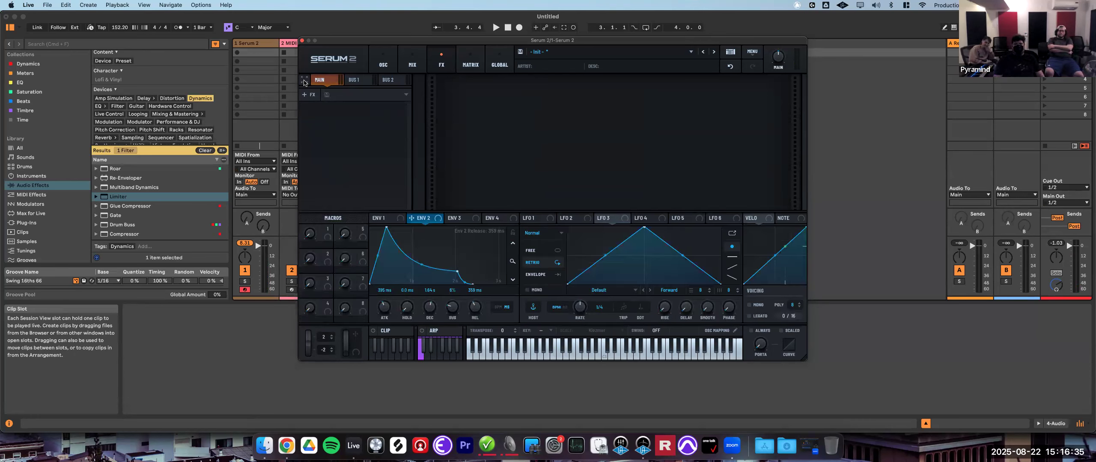
{"action": "left_click", "coordinate": [304, 82]}
{"action": "left_click", "coordinate": [304, 81]}
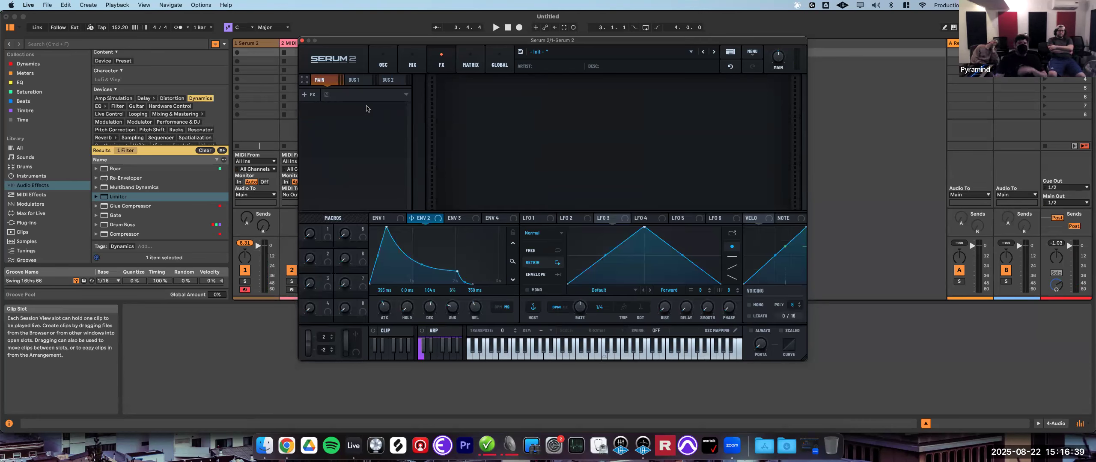
{"action": "left_click", "coordinate": [305, 80]}
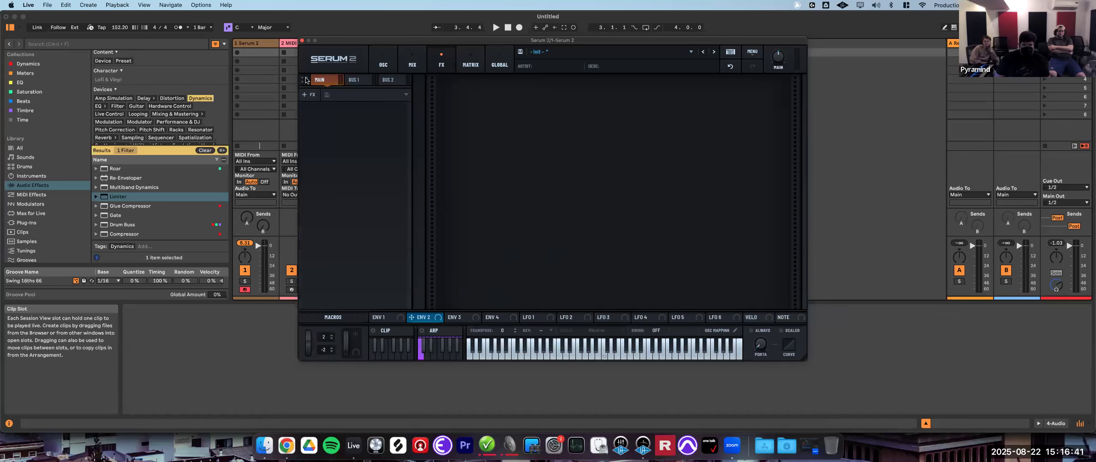
{"action": "left_click", "coordinate": [306, 80]}
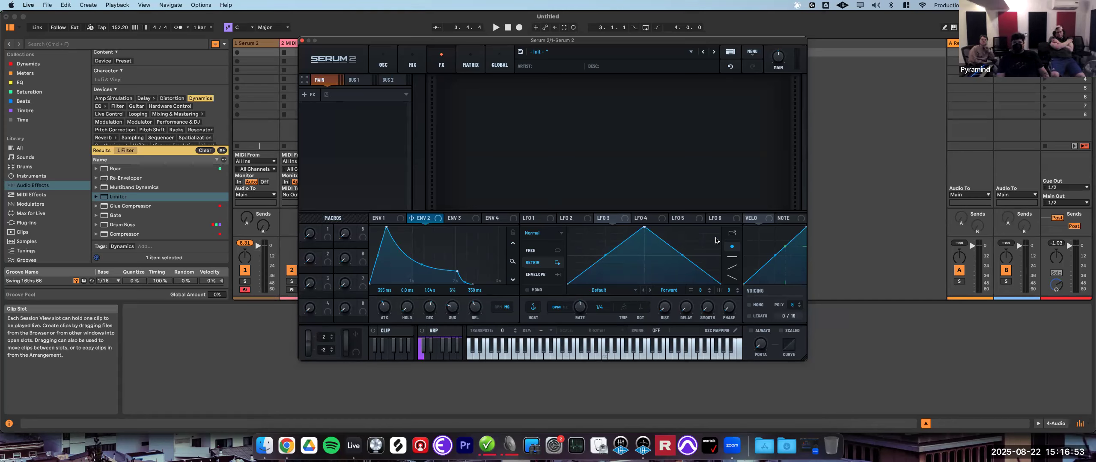
- Assign LFO 3 to modulate Oscillator A's warp knob after checking the modulation matrix
{"action": "left_click", "coordinate": [383, 63]}
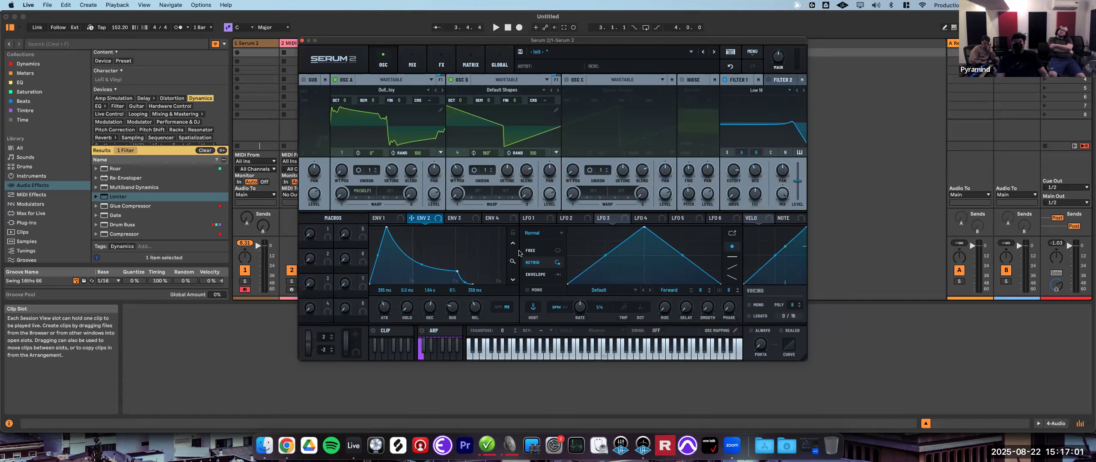
{"action": "left_click", "coordinate": [471, 64]}
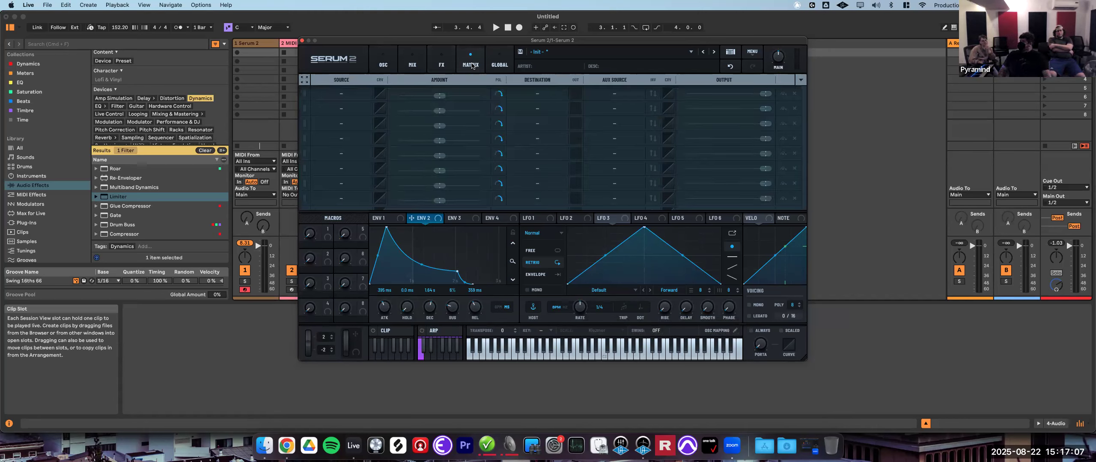
{"action": "left_click", "coordinate": [377, 69]}
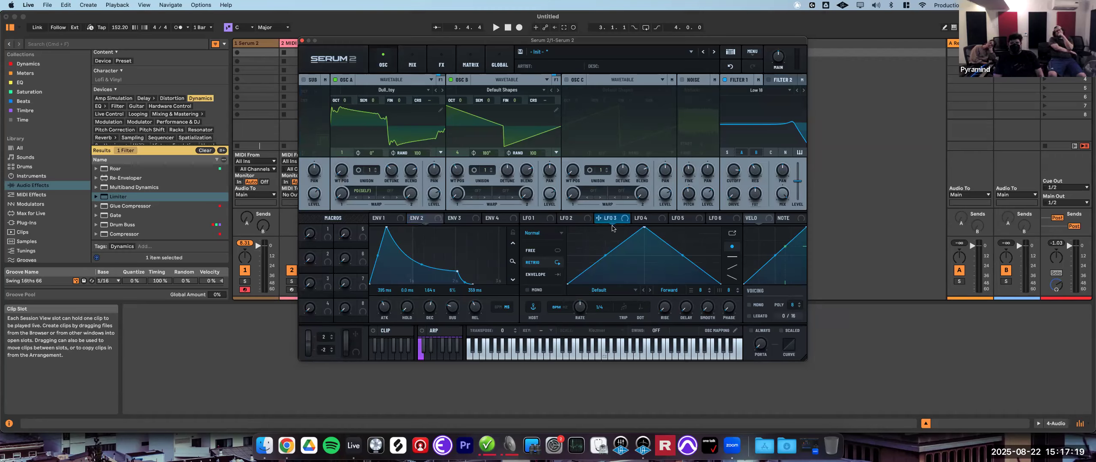
{"action": "left_click_drag", "start_coordinate": [598, 220], "coordinate": [341, 171]}
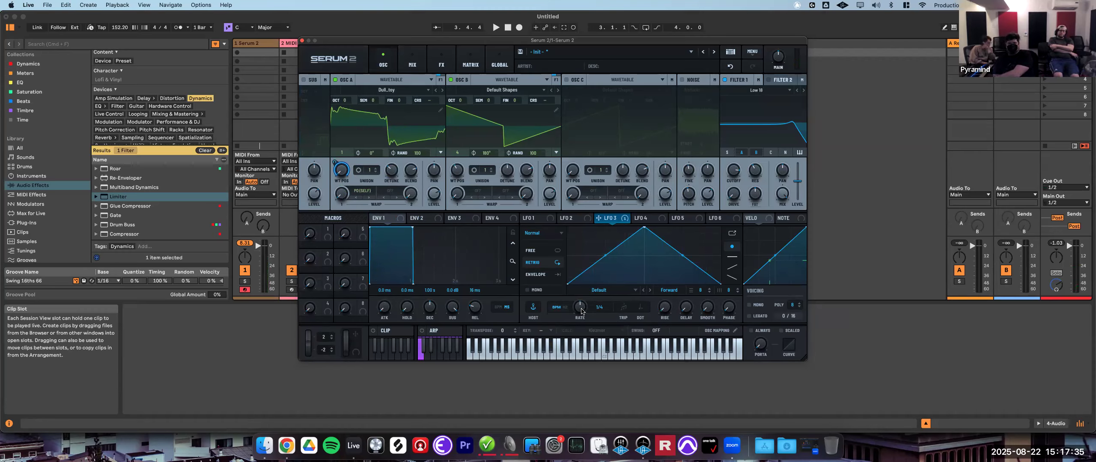
- Lower LFO 3's rate and reshape its curve by moving points in the LFO graph
{"action": "left_click_drag", "start_coordinate": [581, 312], "coordinate": [576, 326]}
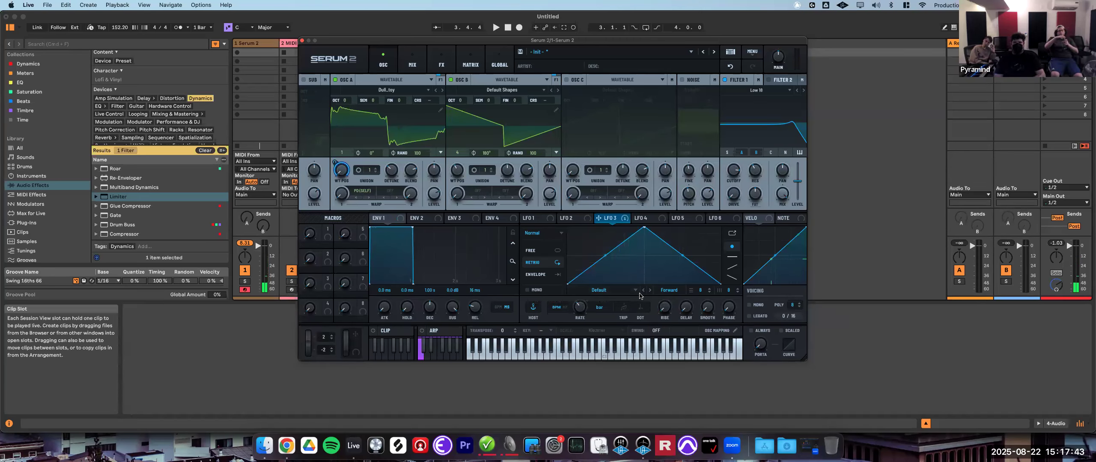
{"action": "left_click", "coordinate": [669, 291]}
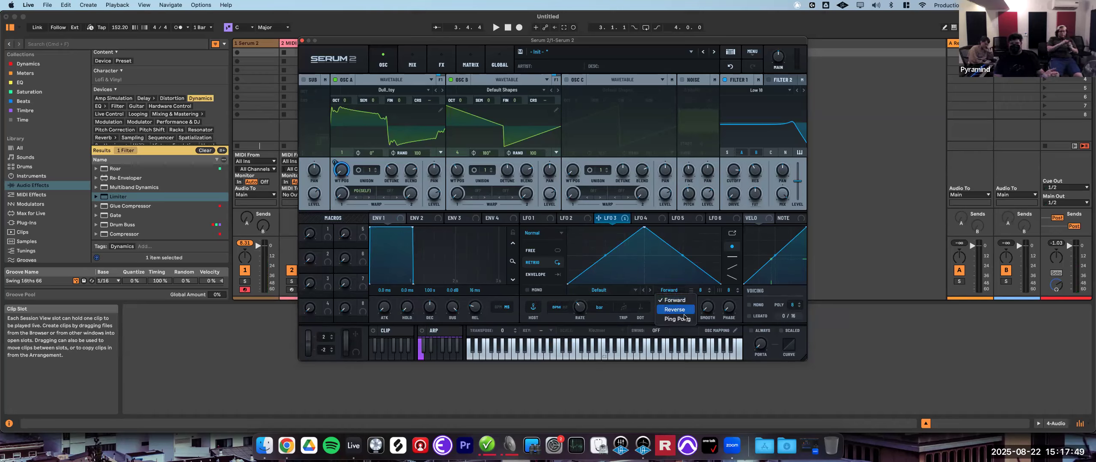
{"action": "left_click", "coordinate": [622, 271]}
{"action": "left_click_drag", "start_coordinate": [607, 260], "coordinate": [606, 277]}
{"action": "left_click_drag", "start_coordinate": [683, 256], "coordinate": [693, 249]}
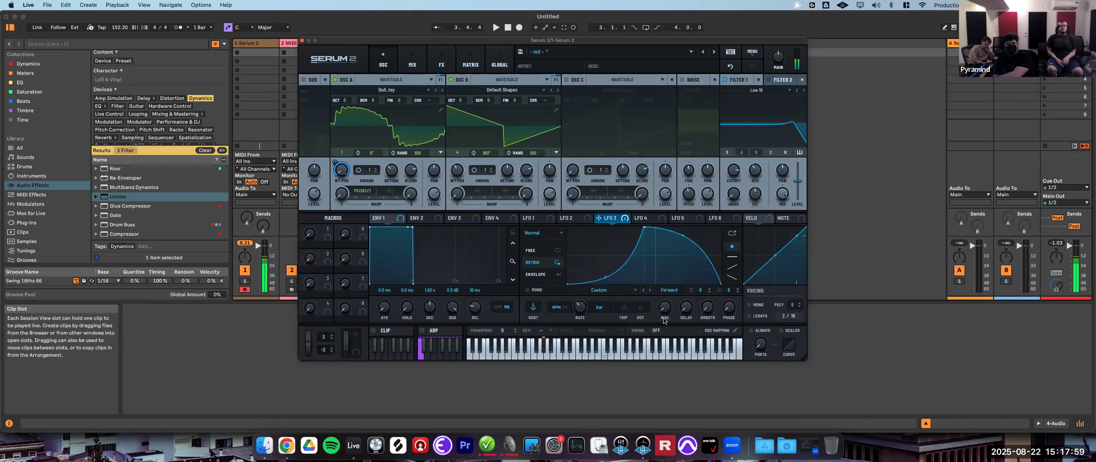
- Set LFO 3's playback direction to Ping Pong and its trigger mode to Envelope
{"action": "left_click", "coordinate": [669, 290]}
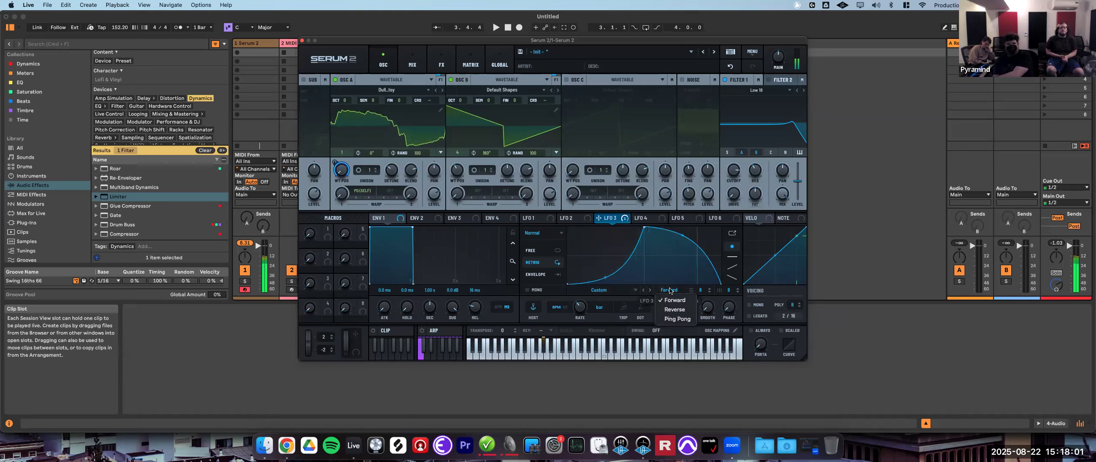
{"action": "left_click", "coordinate": [684, 320]}
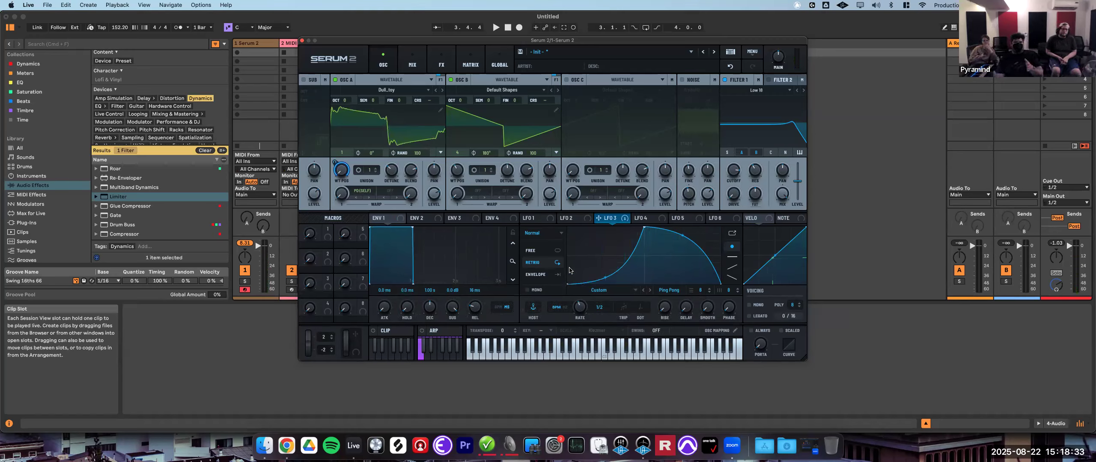
{"action": "left_click", "coordinate": [540, 252]}
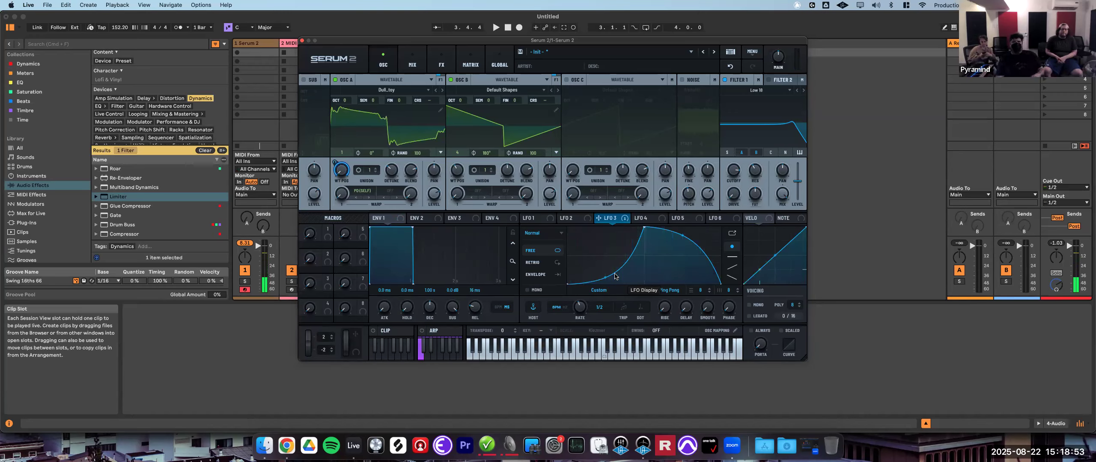
{"action": "left_click", "coordinate": [536, 275]}
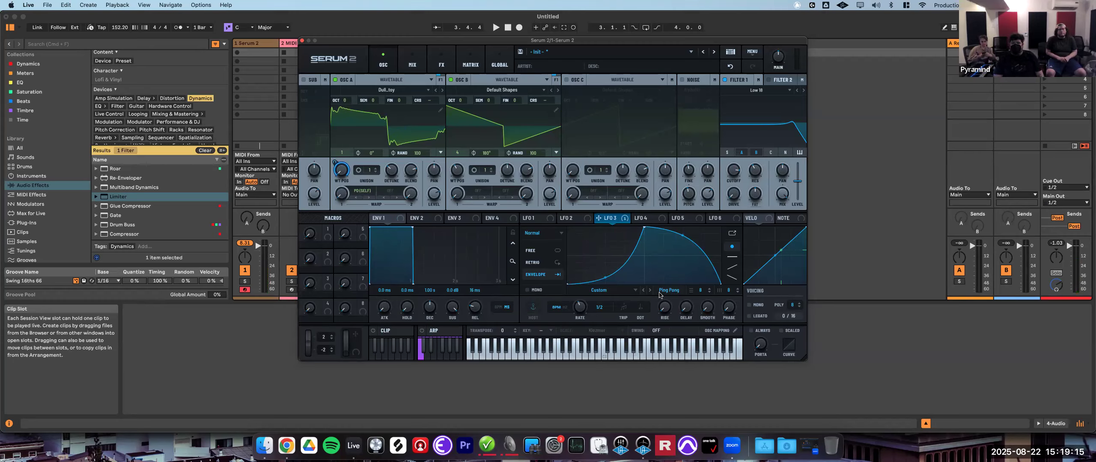
- Load the Rhythmic LFO shape HalfBar Backbeat 2 into LFO 3 and switch it to Retrig mode
{"action": "left_click", "coordinate": [611, 293]}
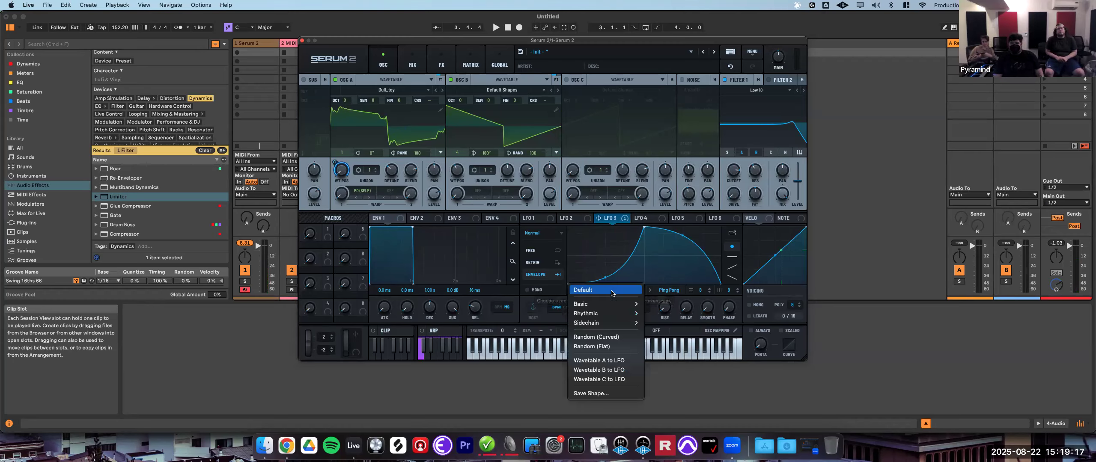
{"action": "mouse_move", "coordinate": [617, 327]}
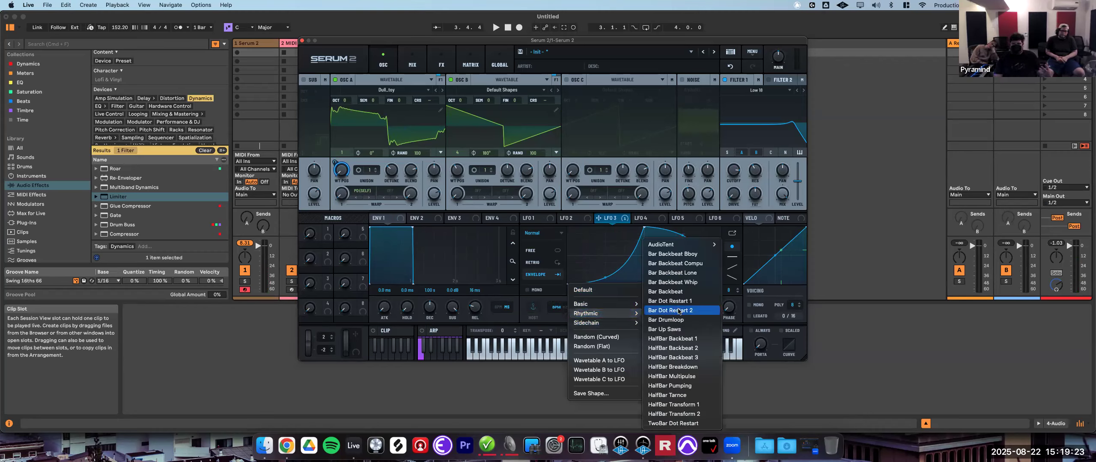
{"action": "left_click", "coordinate": [673, 347]}
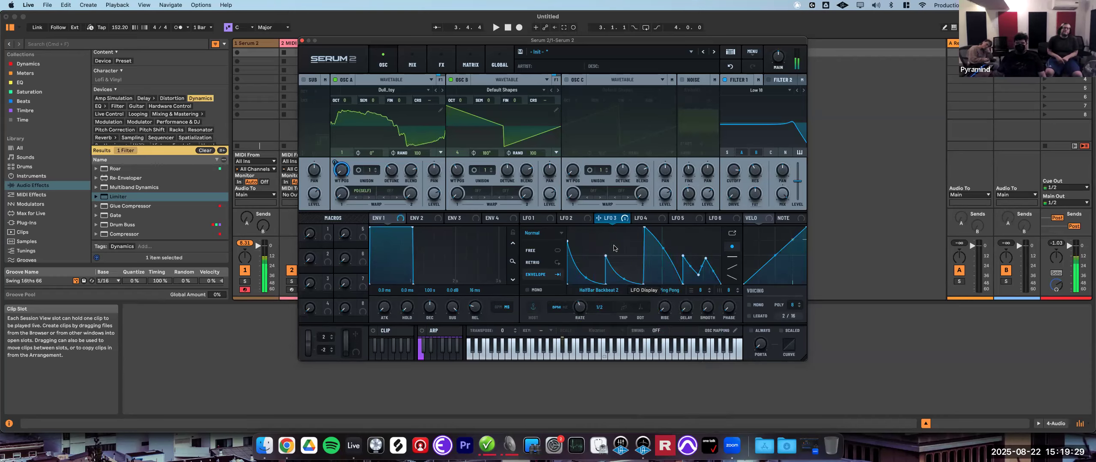
{"action": "left_click", "coordinate": [540, 266]}
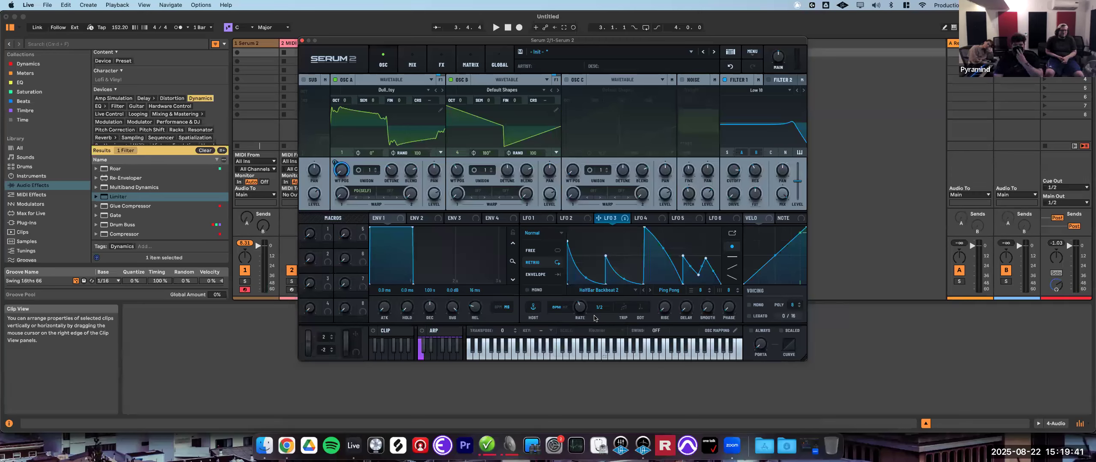
- Turn off LFO 3's tempo sync and raise its rate in Hz
{"action": "left_click", "coordinate": [562, 307]}
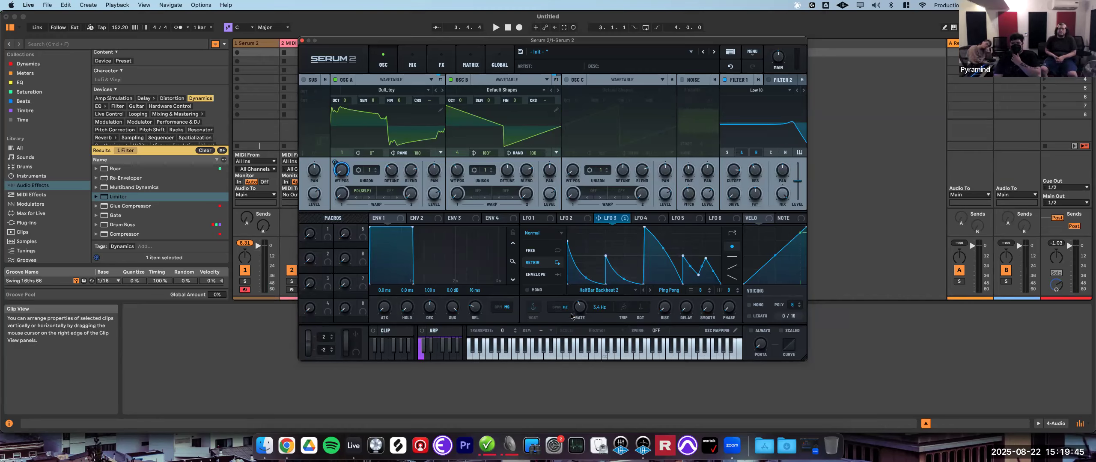
{"action": "left_click", "coordinate": [556, 307]}
{"action": "left_click", "coordinate": [558, 309]}
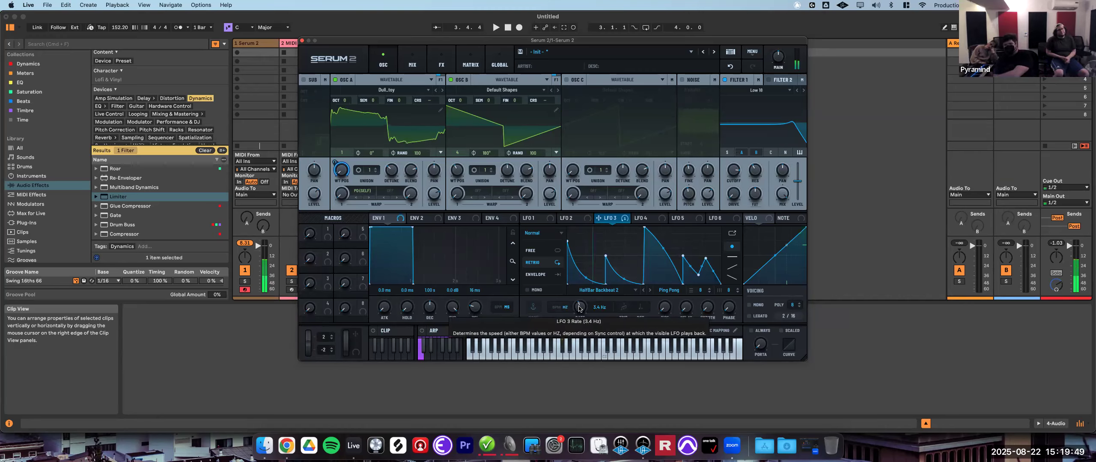
{"action": "left_click_drag", "start_coordinate": [580, 306], "coordinate": [614, 274]}
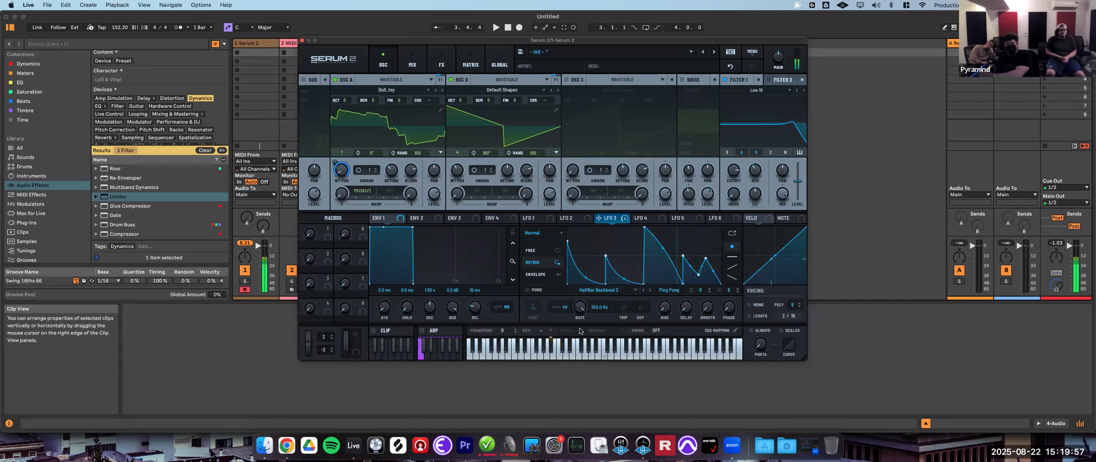
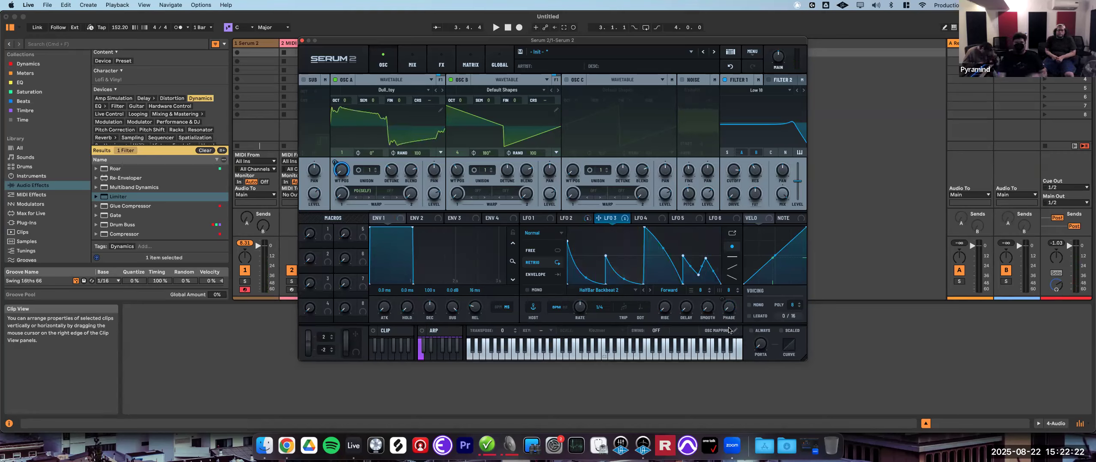
- Remove all modulators from LFO 3's phase
{"action": "right_click", "coordinate": [728, 306]}
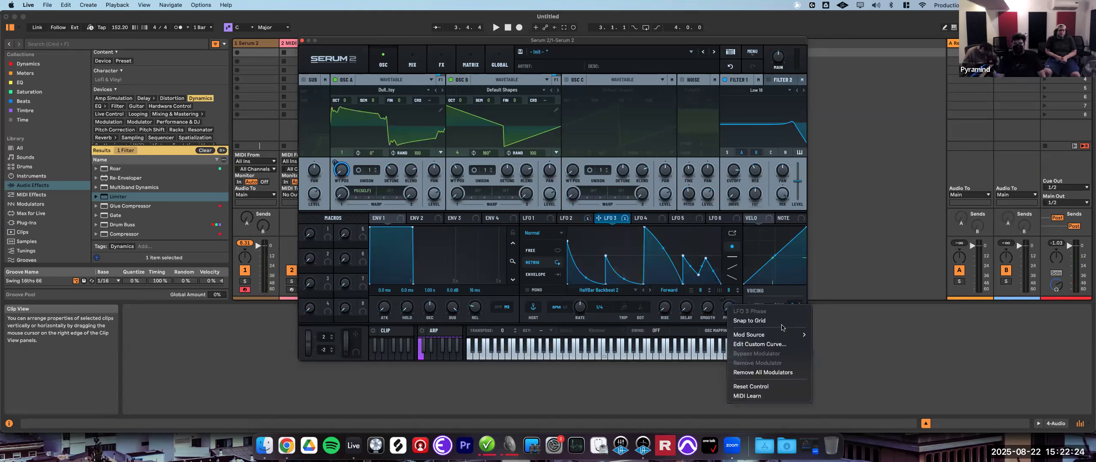
{"action": "left_click", "coordinate": [777, 372]}
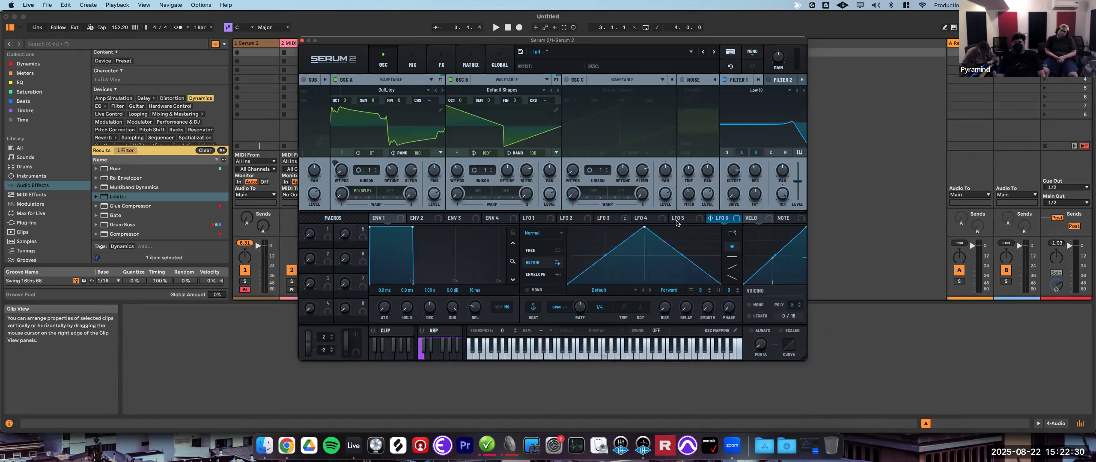
- Browse the envelope, LFO, velocity and note modulator tabs
{"action": "left_click", "coordinate": [563, 218]}
{"action": "left_click", "coordinate": [545, 219]}
{"action": "left_click", "coordinate": [494, 218]}
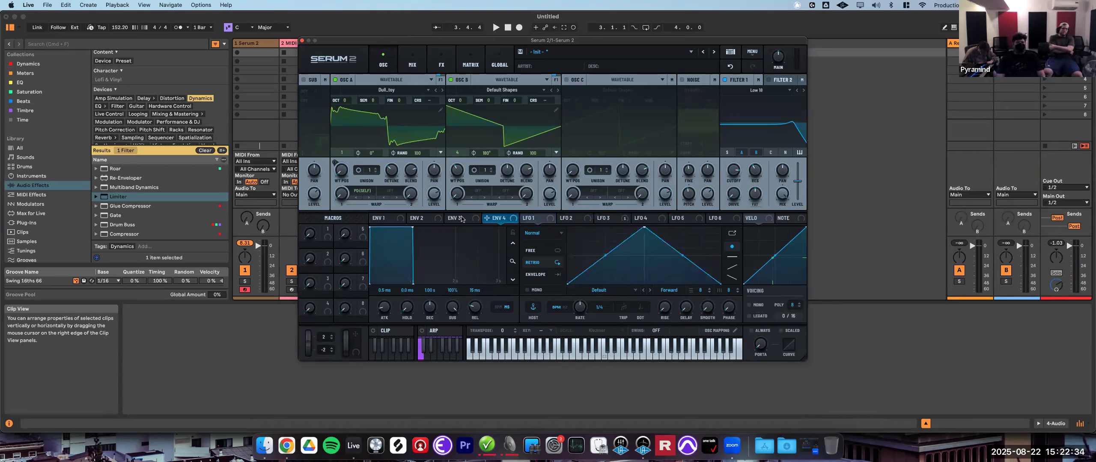
{"action": "left_click", "coordinate": [461, 218]}
{"action": "left_click", "coordinate": [426, 218]}
{"action": "left_click", "coordinate": [394, 219]}
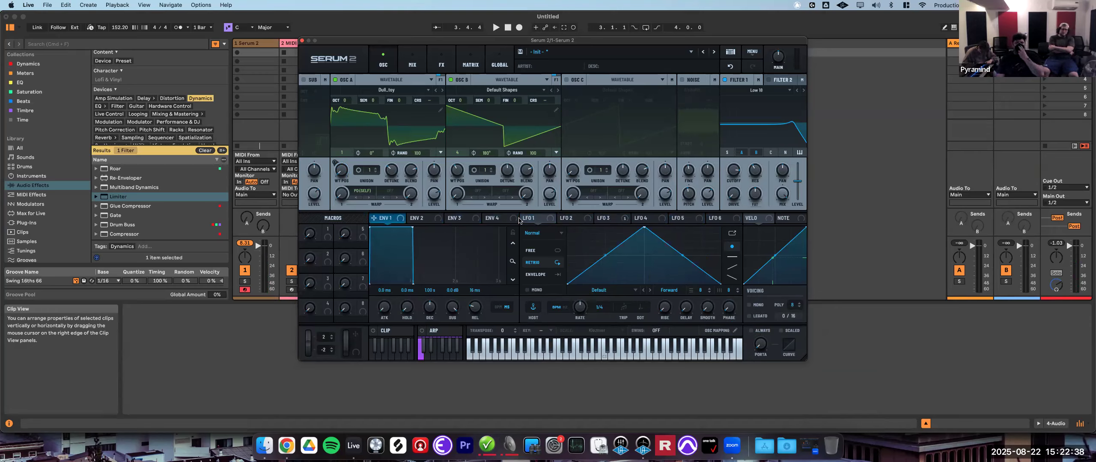
{"action": "left_click", "coordinate": [764, 219]}
{"action": "left_click", "coordinate": [786, 220]}
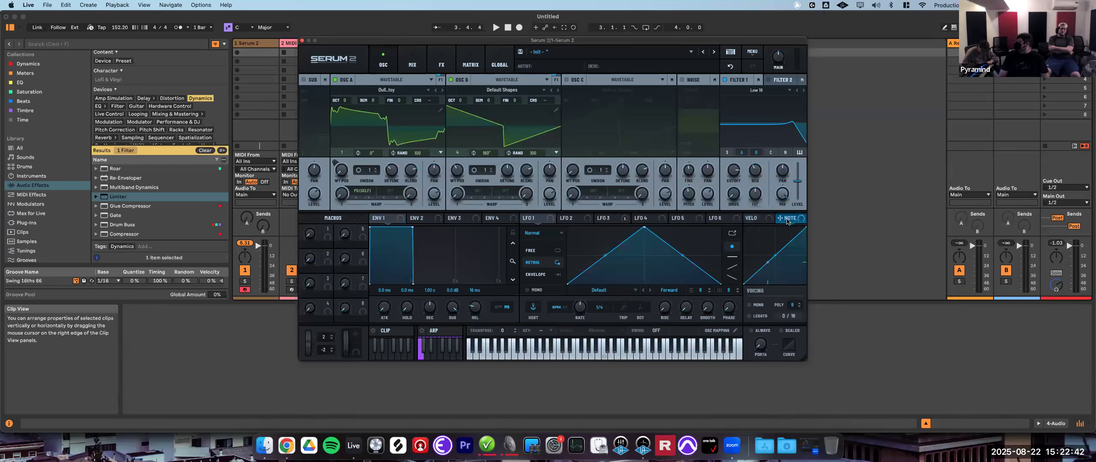
{"action": "left_click", "coordinate": [756, 219]}
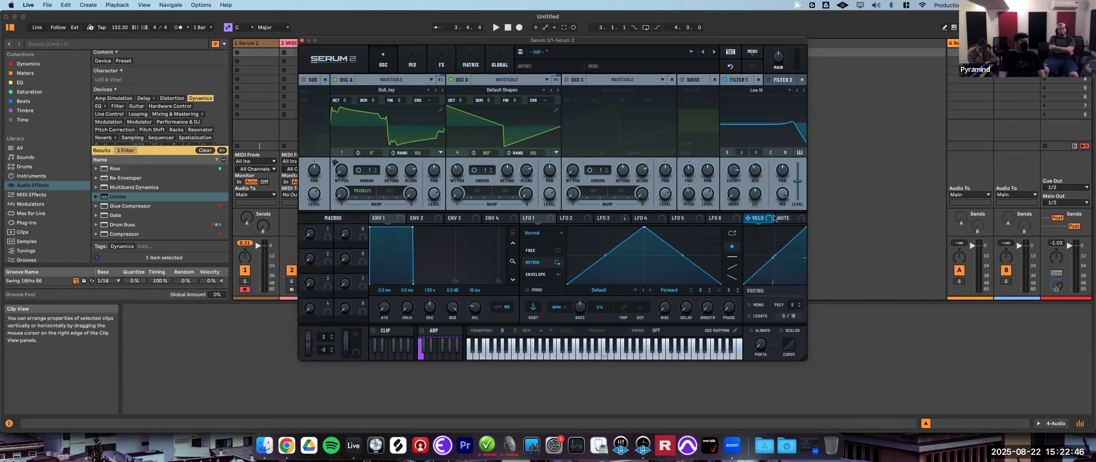
{"action": "left_click", "coordinate": [798, 220]}
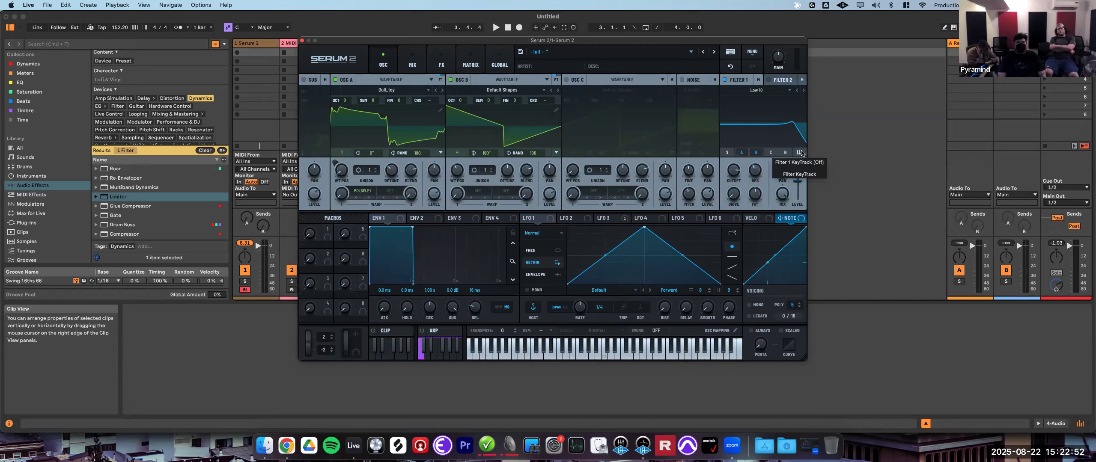
- Map velocity to Filter 1's cutoff, then remove all modulators from the cutoff
{"action": "left_click", "coordinate": [756, 219]}
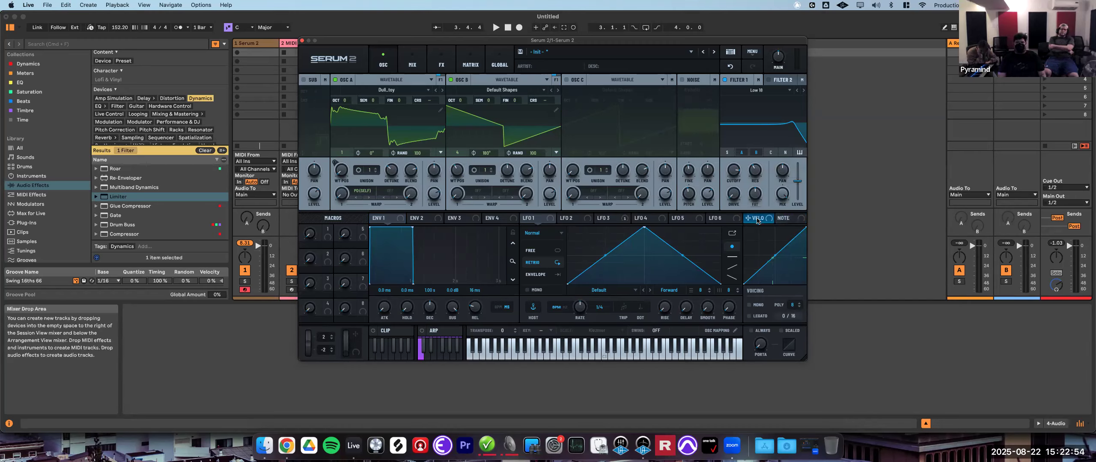
{"action": "left_click_drag", "start_coordinate": [740, 168], "coordinate": [739, 194]}
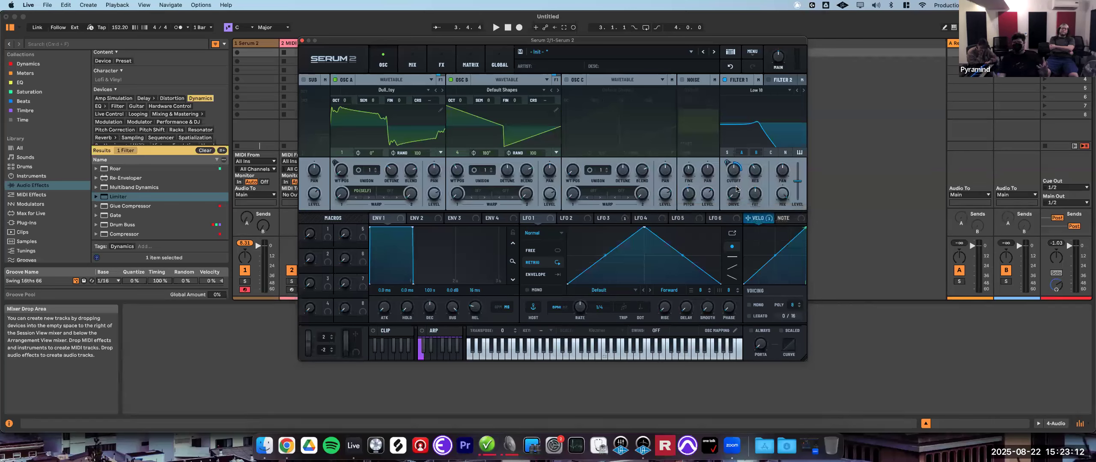
{"action": "right_click", "coordinate": [733, 166]}
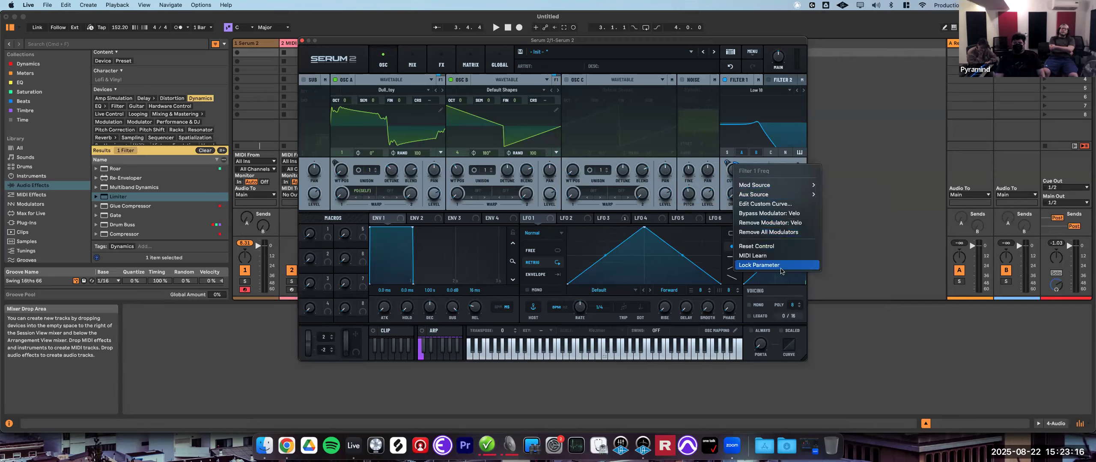
{"action": "left_click", "coordinate": [782, 234]}
- Turn on key tracking for Filter 1
{"action": "left_click", "coordinate": [783, 218]}
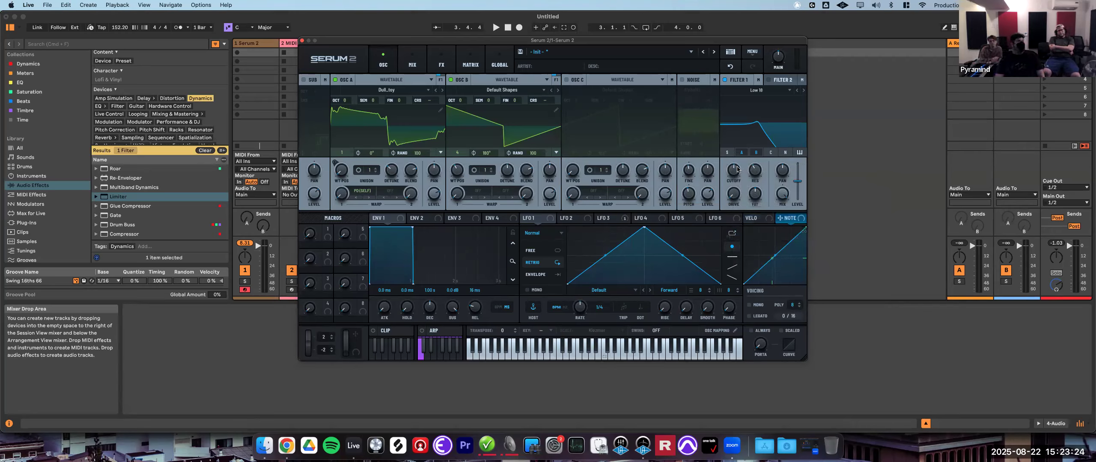
{"action": "left_click", "coordinate": [799, 153]}
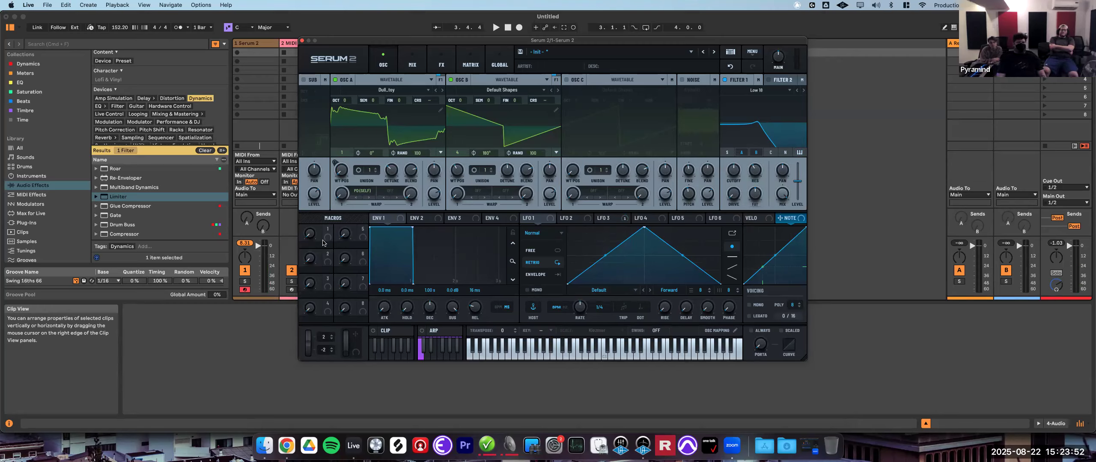
- Open LFO 3 and lower its rate
{"action": "left_click_drag", "start_coordinate": [326, 236], "coordinate": [339, 243]}
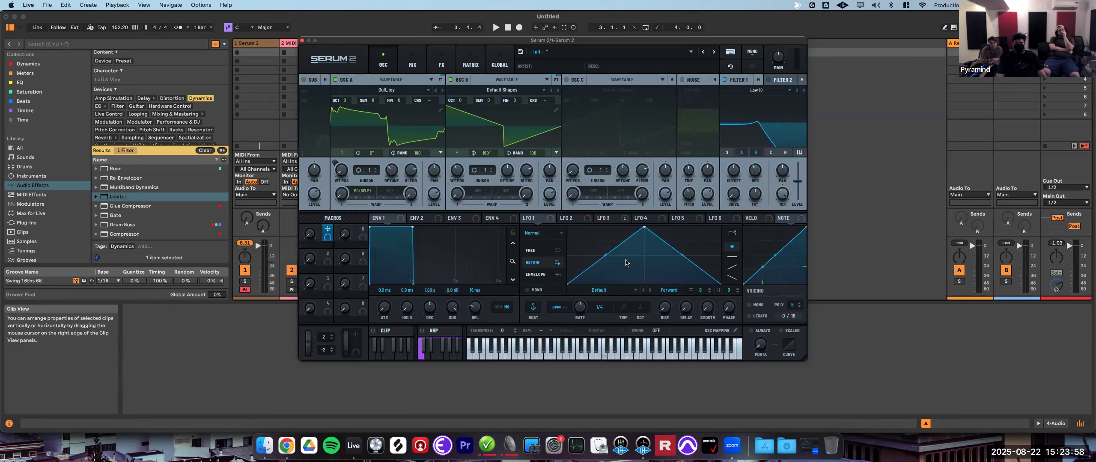
{"action": "left_click", "coordinate": [606, 219]}
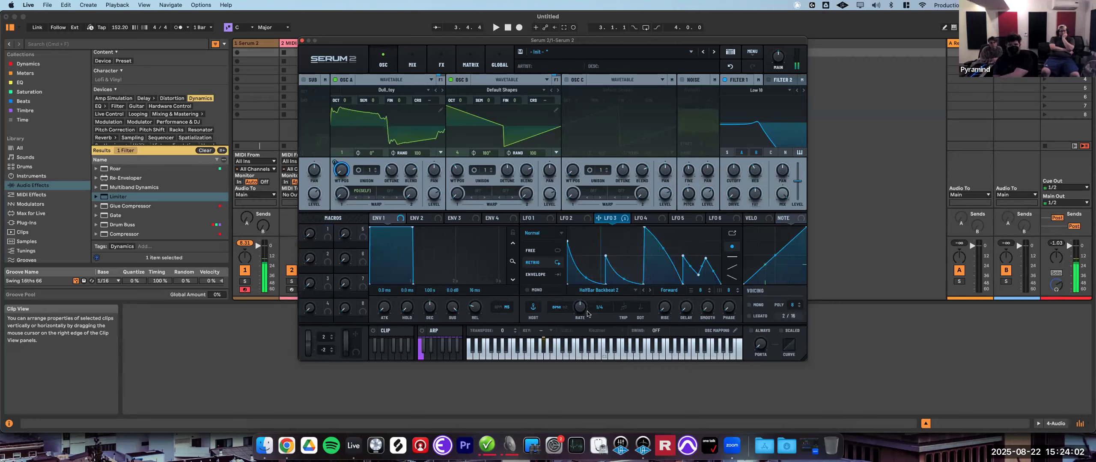
{"action": "left_click_drag", "start_coordinate": [580, 308], "coordinate": [575, 324]}
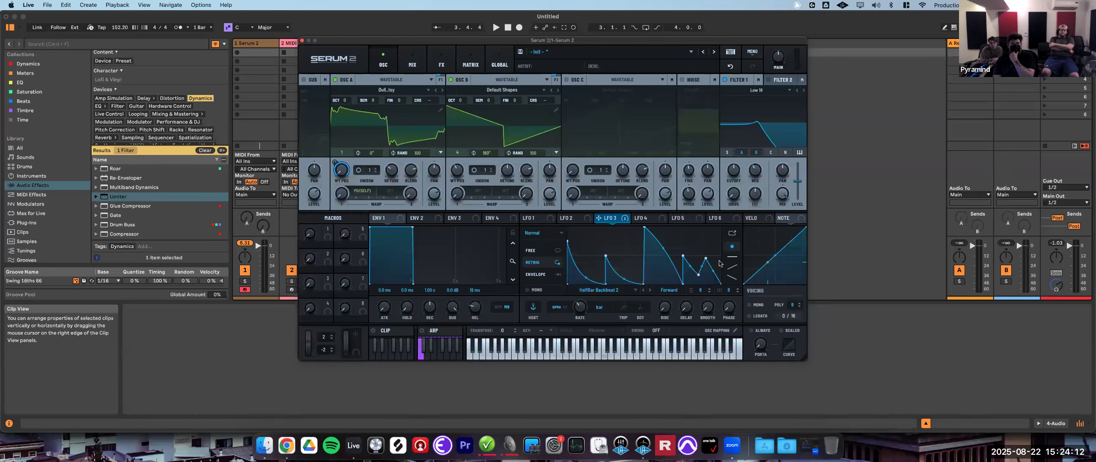
- Route LFO 2 to modulate LFO 3's phase
{"action": "left_click", "coordinate": [573, 218]}
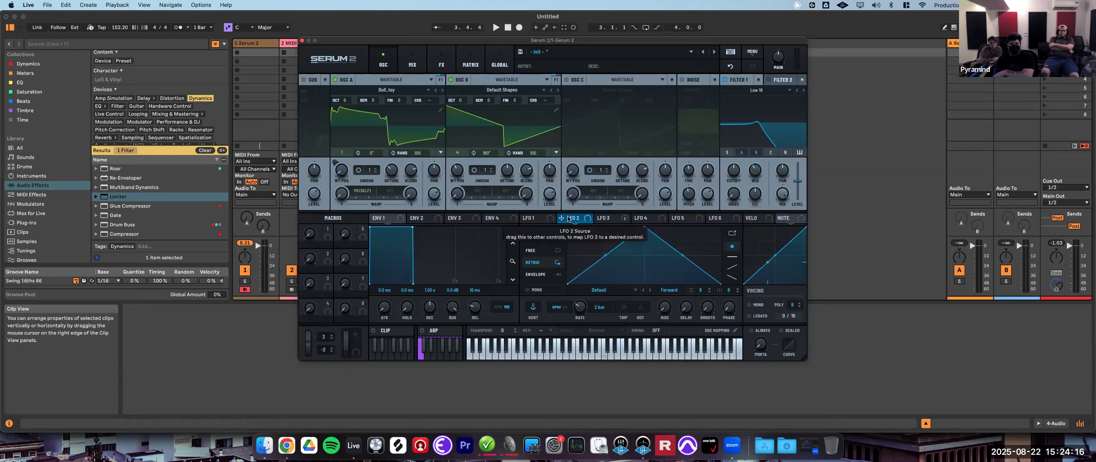
{"action": "left_click", "coordinate": [607, 218]}
{"action": "left_click_drag", "start_coordinate": [561, 218], "coordinate": [728, 309]}
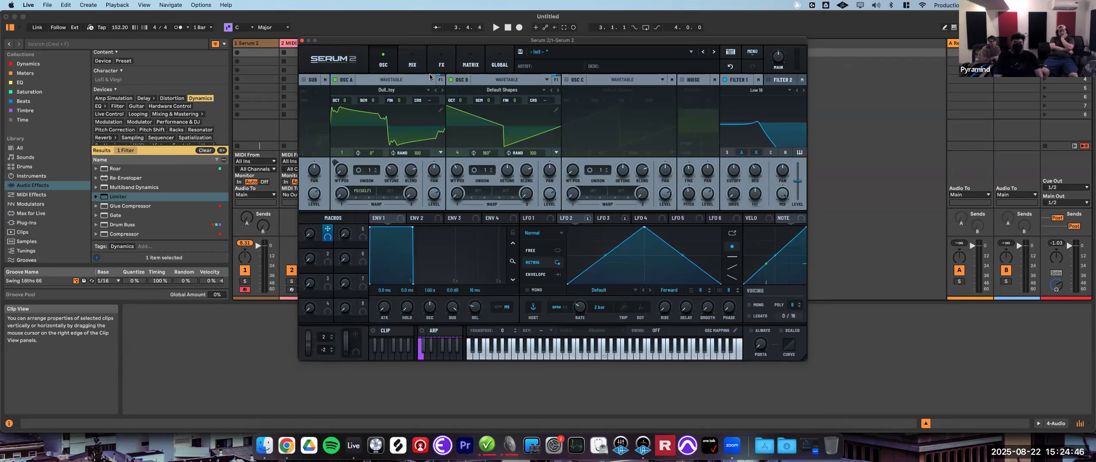
- In the modulation matrix, set Macro 1 as the aux source for the LFO 2 to LFO 3 Phase routing
{"action": "left_click", "coordinate": [472, 65]}
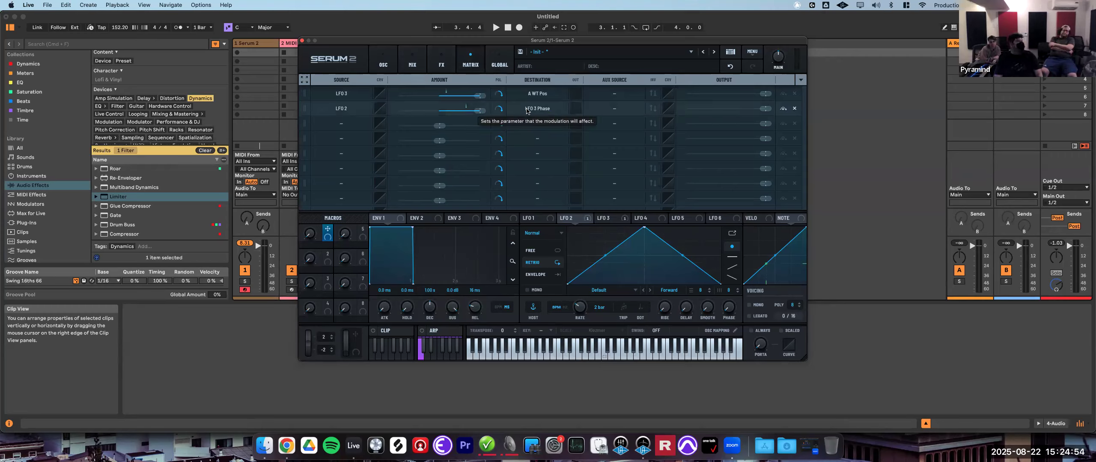
{"action": "left_click", "coordinate": [618, 114]}
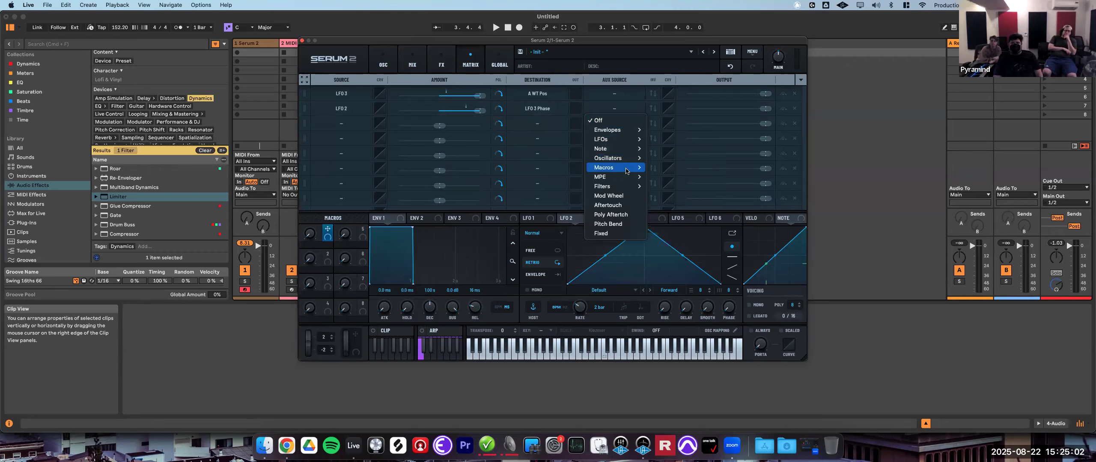
{"action": "mouse_move", "coordinate": [626, 171]}
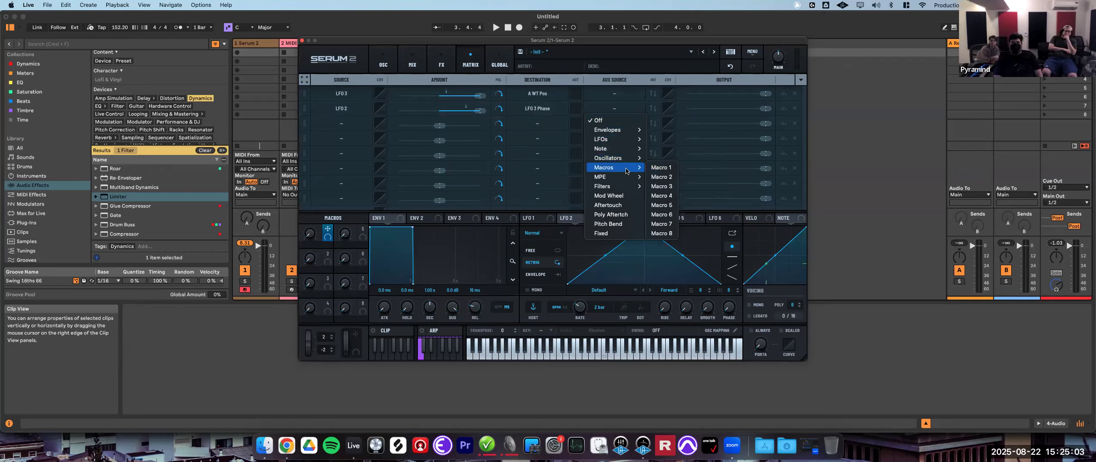
{"action": "left_click", "coordinate": [659, 170]}
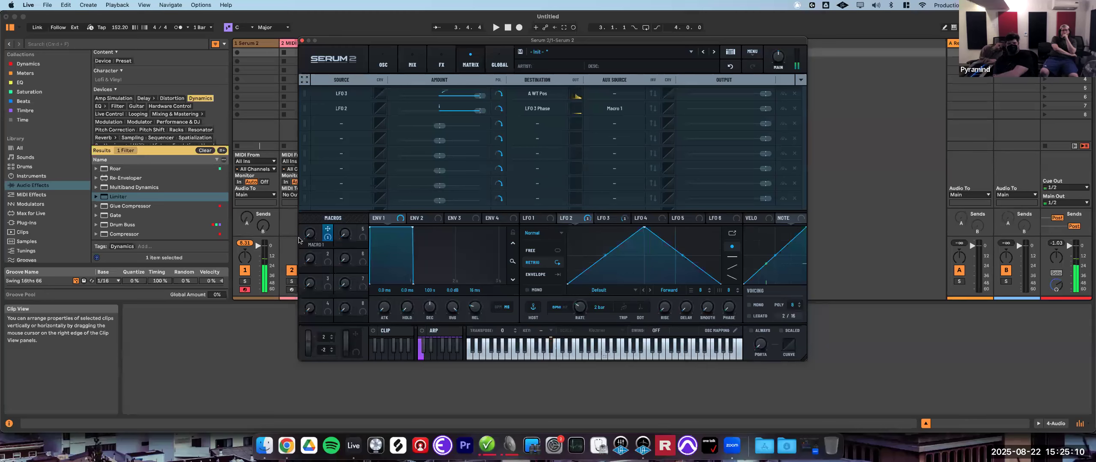
- Turn Macro 1 up and down to vary the depth of the LFO phase modulation
{"action": "mouse_move", "coordinate": [312, 236]}
{"action": "left_click_drag", "start_coordinate": [312, 236], "coordinate": [353, 157]}
{"action": "left_click_drag", "start_coordinate": [314, 238], "coordinate": [314, 256]}
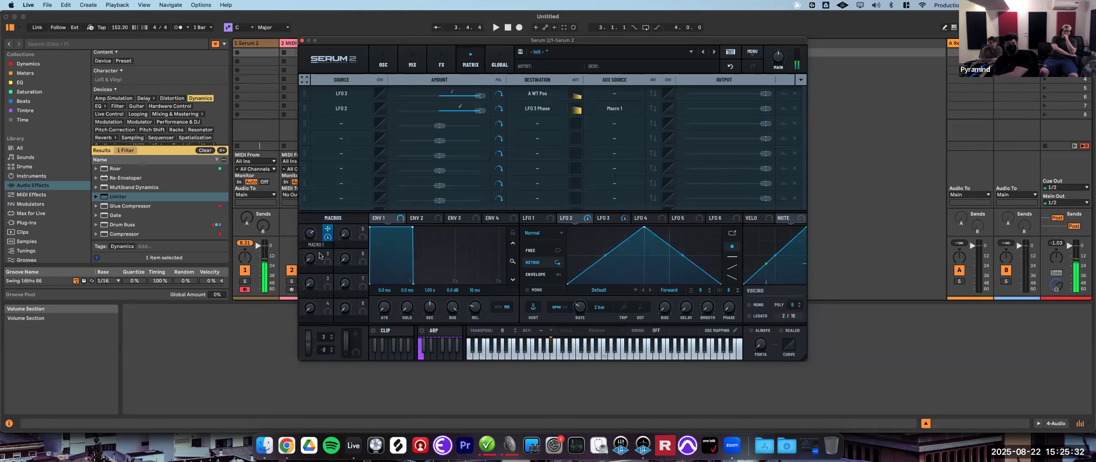
{"action": "left_click_drag", "start_coordinate": [313, 236], "coordinate": [313, 242]}
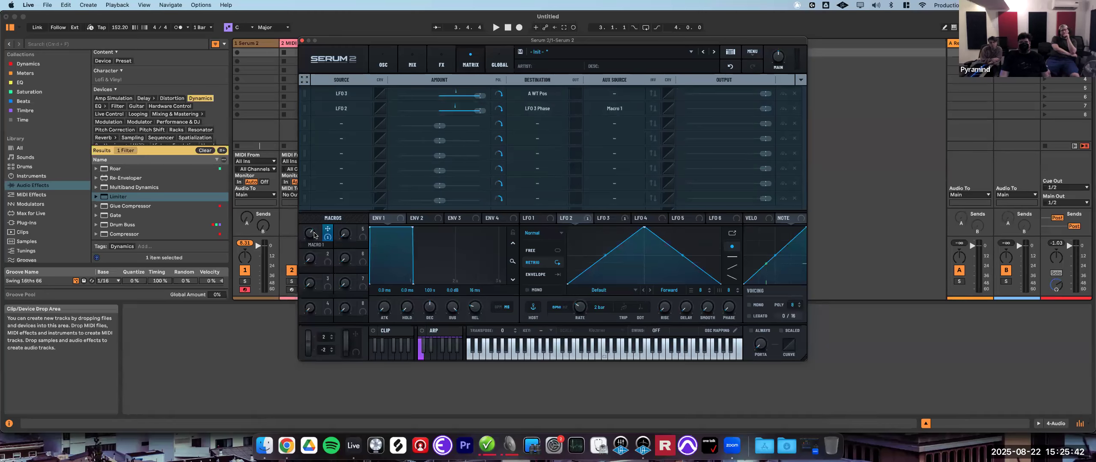
{"action": "left_click_drag", "start_coordinate": [314, 234], "coordinate": [316, 310]}
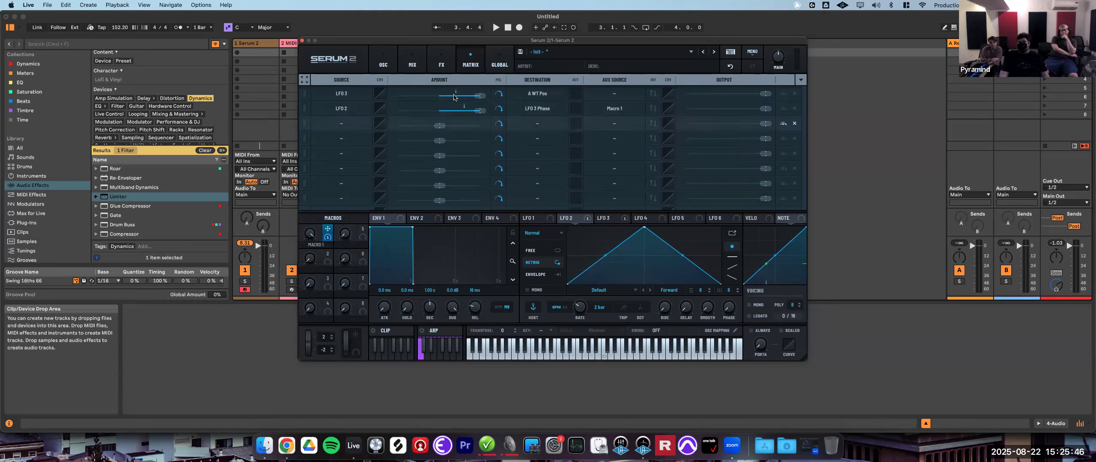
{"action": "left_click_drag", "start_coordinate": [310, 241], "coordinate": [314, 293]}
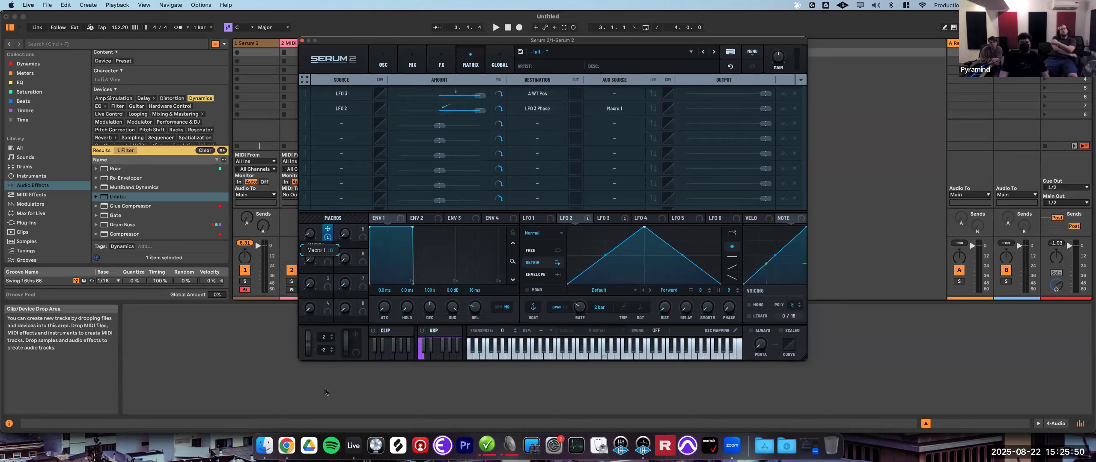
- Map Macro 5 to Oscillator A's warp and to Filter 1's cutoff
{"action": "left_click", "coordinate": [385, 64]}
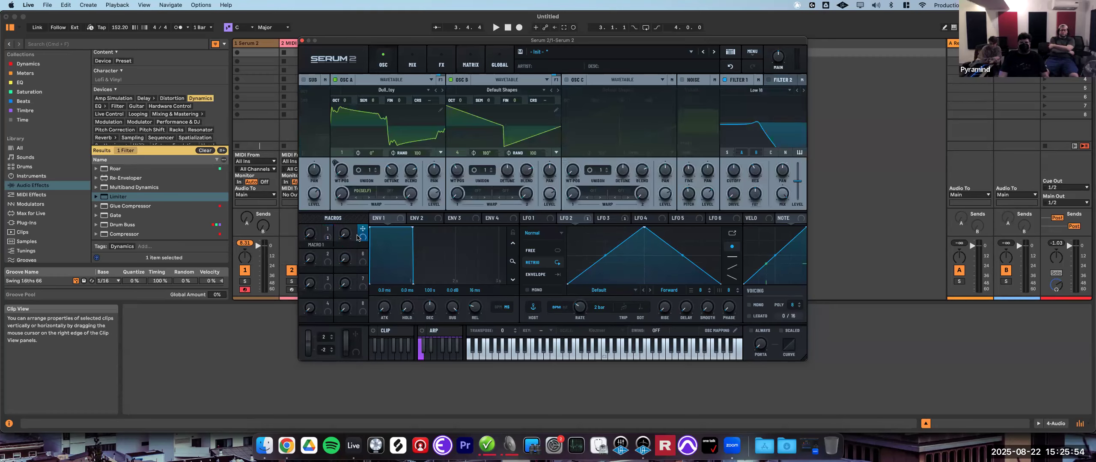
{"action": "left_click_drag", "start_coordinate": [362, 229], "coordinate": [341, 194]}
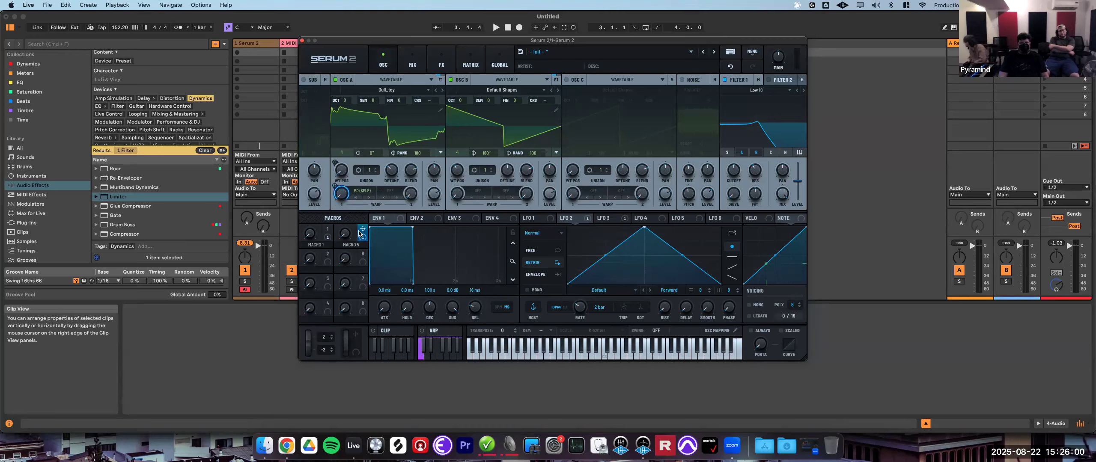
{"action": "left_click_drag", "start_coordinate": [362, 231], "coordinate": [727, 172]}
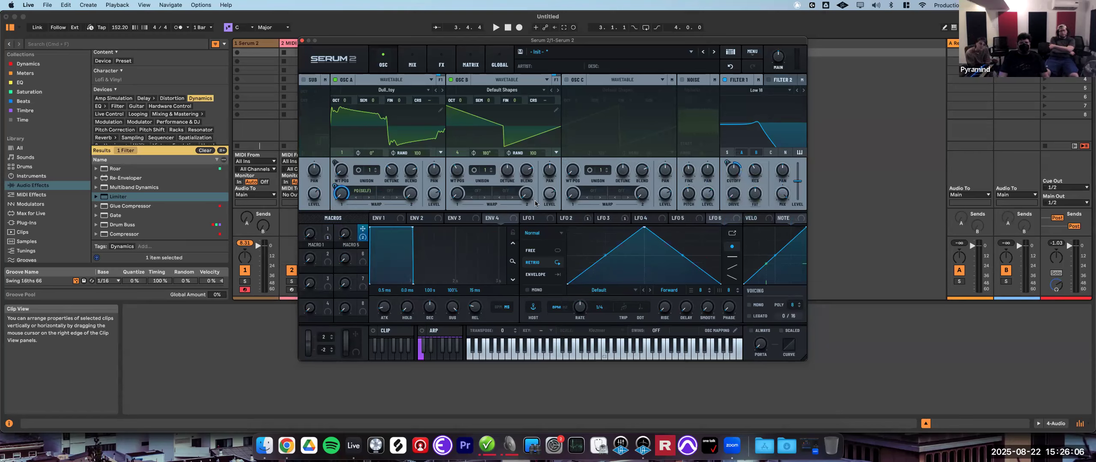
- Set Oscillator B's warp mode to Sync
{"action": "left_click", "coordinate": [474, 193]}
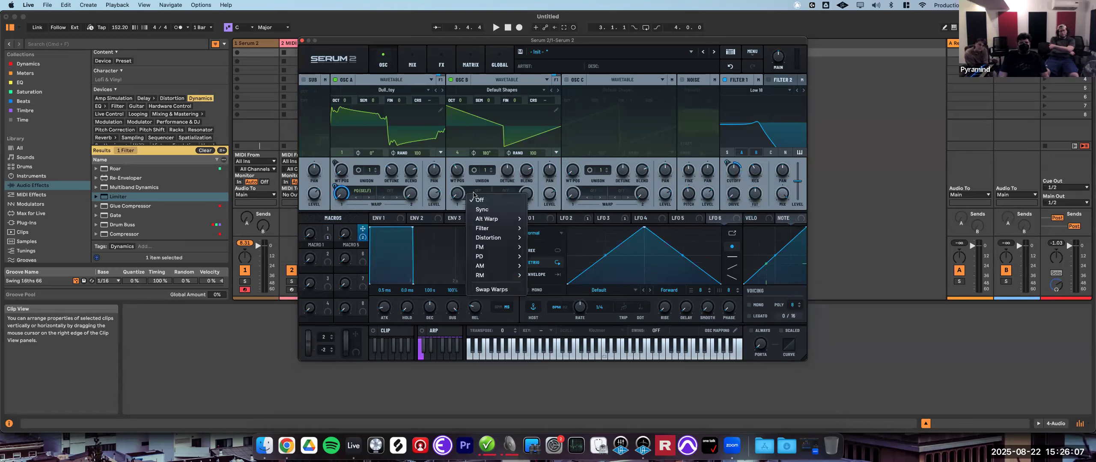
{"action": "left_click", "coordinate": [508, 209]}
- Map Macro 5 to Oscillator B's warp, then remove all modulators from that warp control
{"action": "left_click_drag", "start_coordinate": [362, 229], "coordinate": [451, 219]}
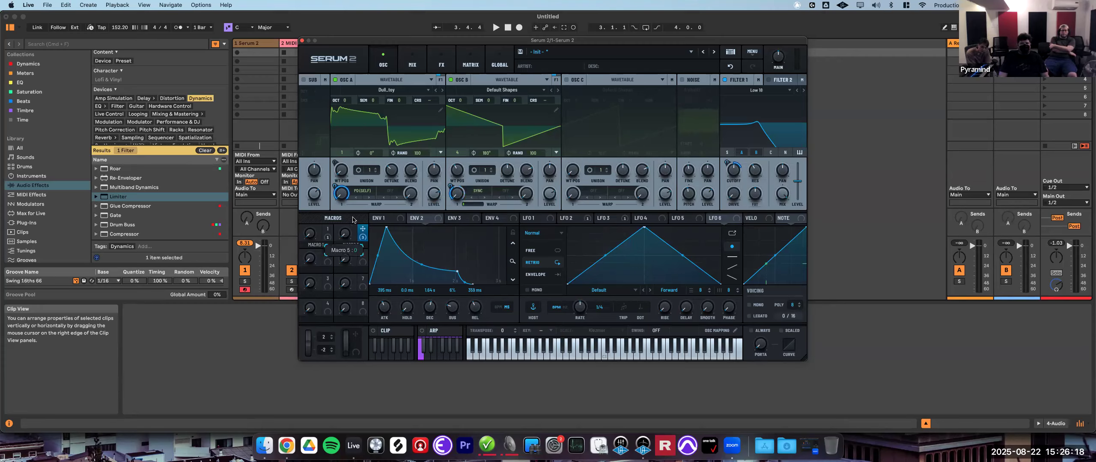
{"action": "right_click", "coordinate": [455, 195]}
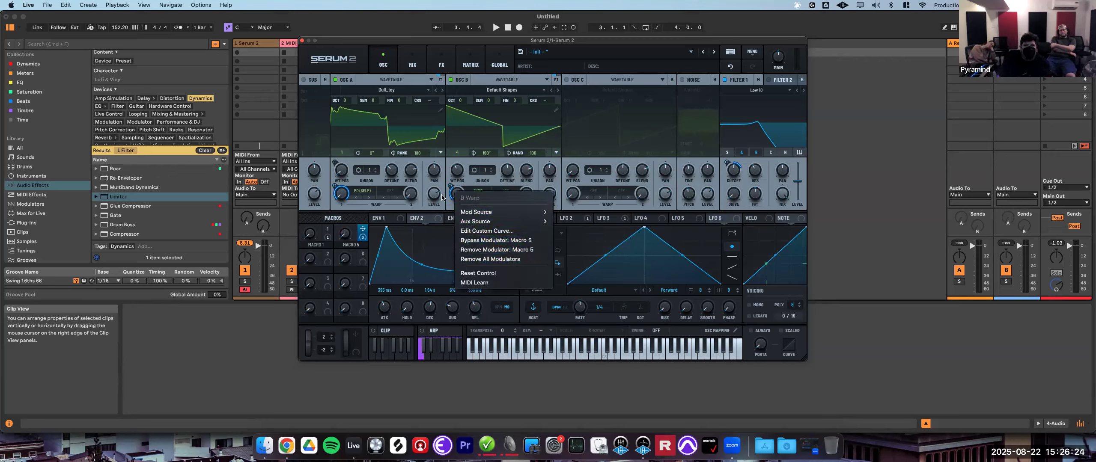
{"action": "left_click", "coordinate": [484, 258]}
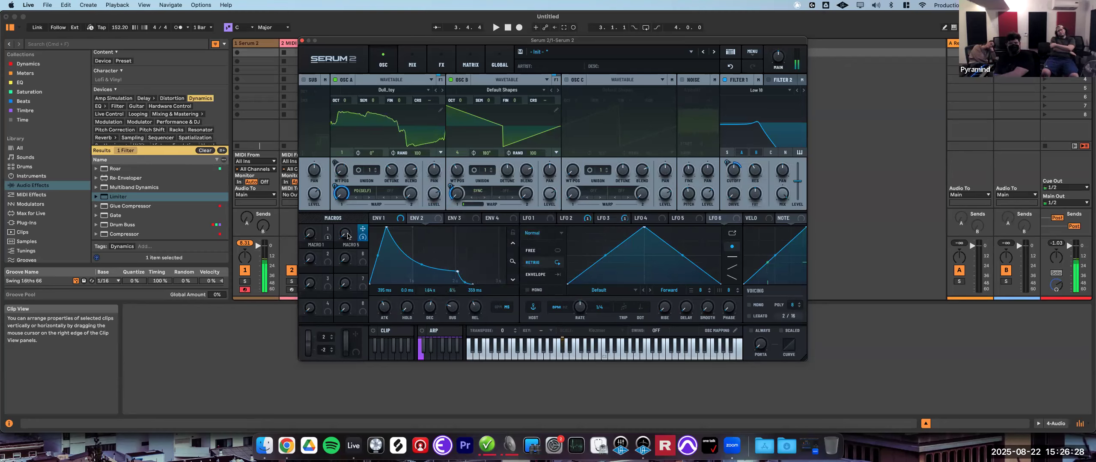
- Sweep Macro 5 to audition its modulation of the oscillator warp and filter cutoff
{"action": "left_click_drag", "start_coordinate": [353, 227], "coordinate": [443, 264]}
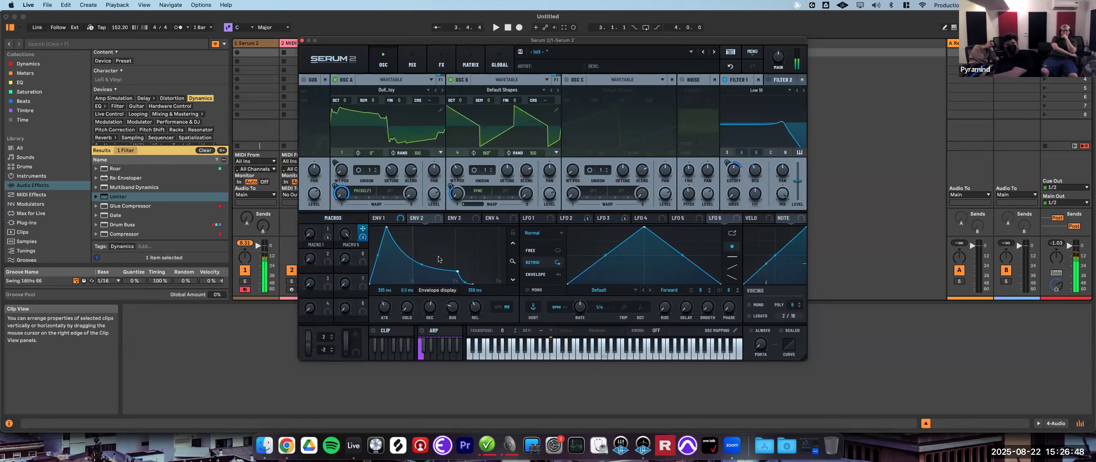
{"action": "left_click_drag", "start_coordinate": [345, 234], "coordinate": [376, 445]}
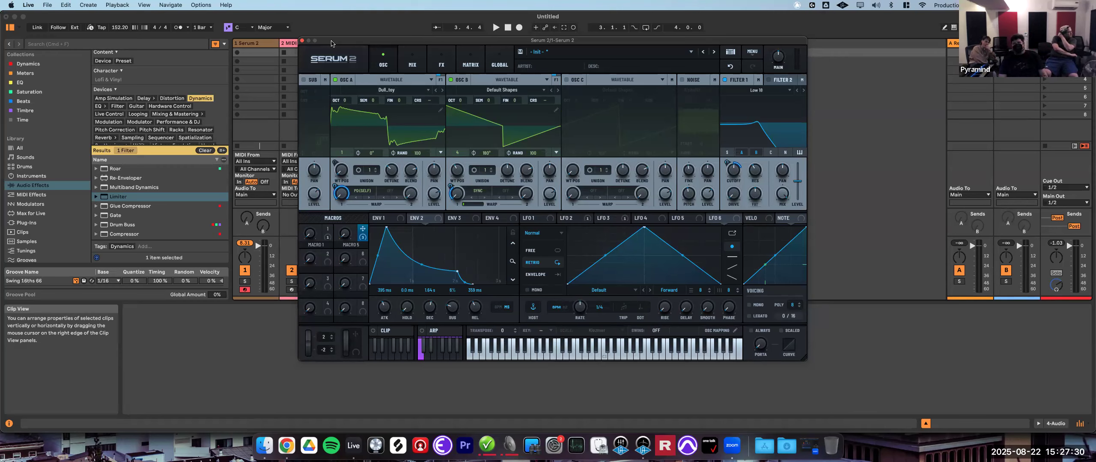
{"action": "left_click_drag", "start_coordinate": [326, 44], "coordinate": [457, 81]}
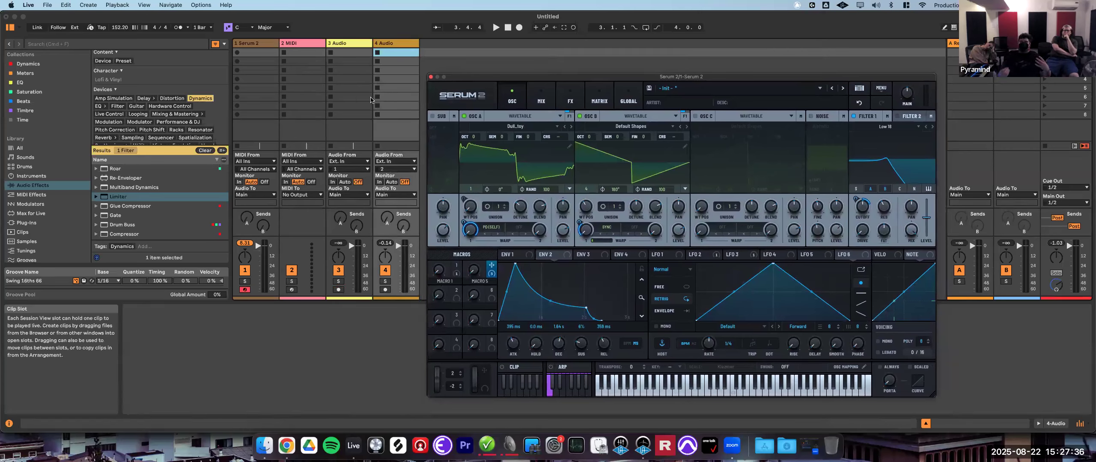
- Set the 3 Audio track's input to 1-Serum 2 and arm it for recording
{"action": "left_click", "coordinate": [352, 162]}
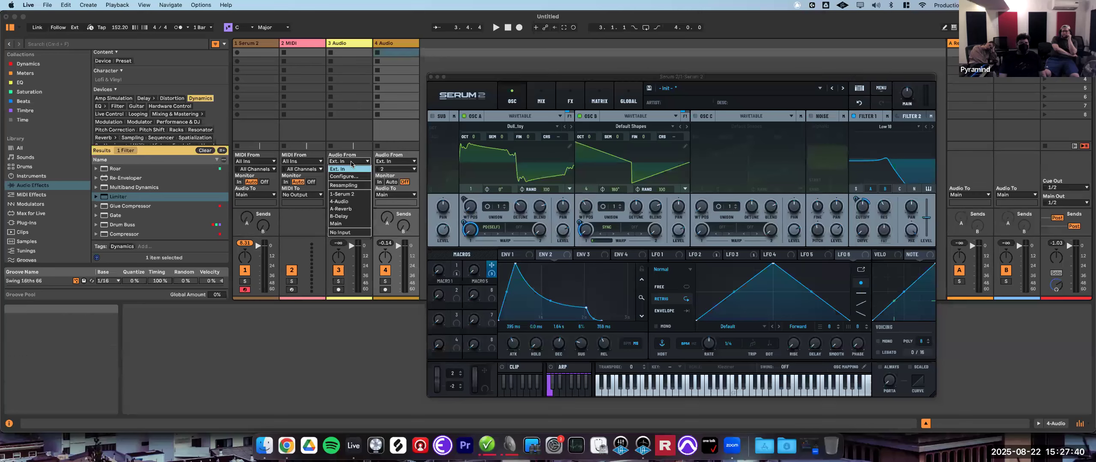
{"action": "left_click", "coordinate": [343, 194]}
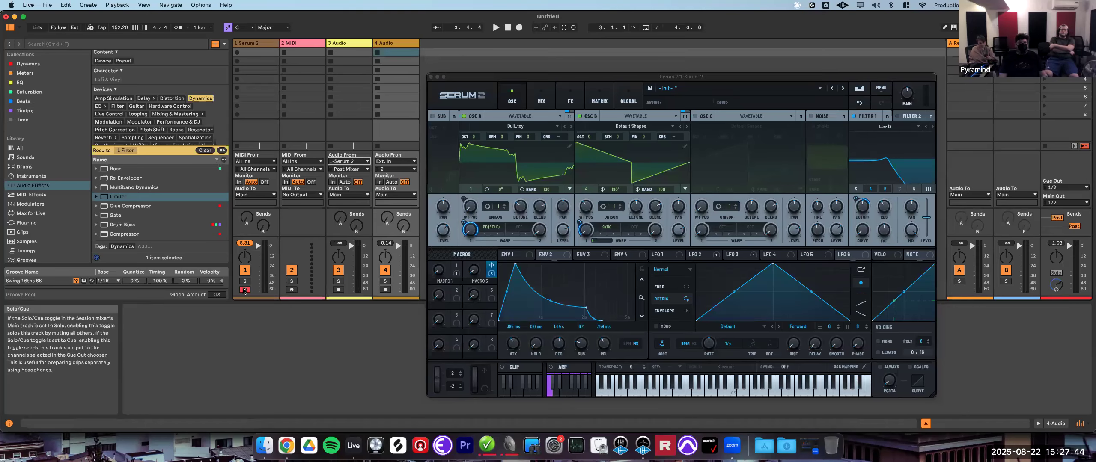
{"action": "left_click", "coordinate": [338, 289]}
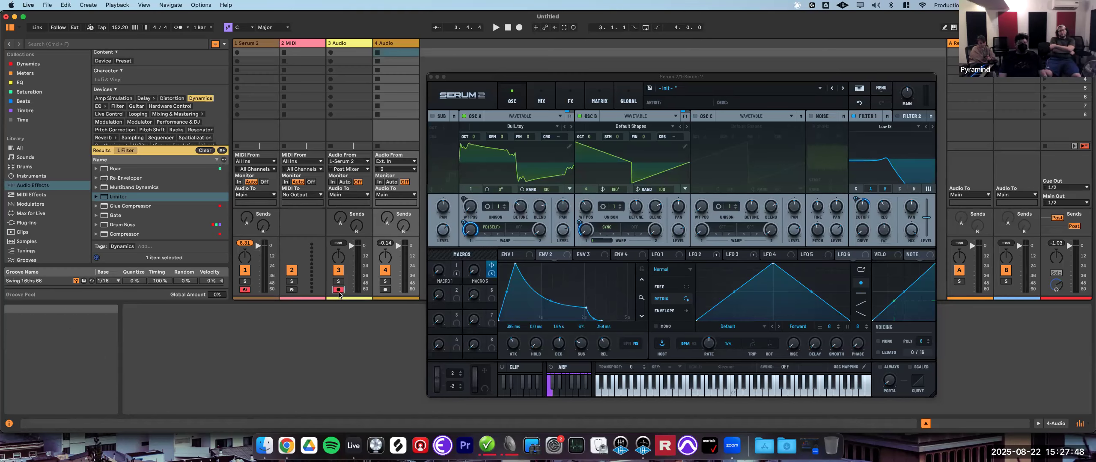
- Record a take in the Arrangement, capturing Serum on the armed audio track while sweeping Macro 5
{"action": "key", "text": "Tab"}
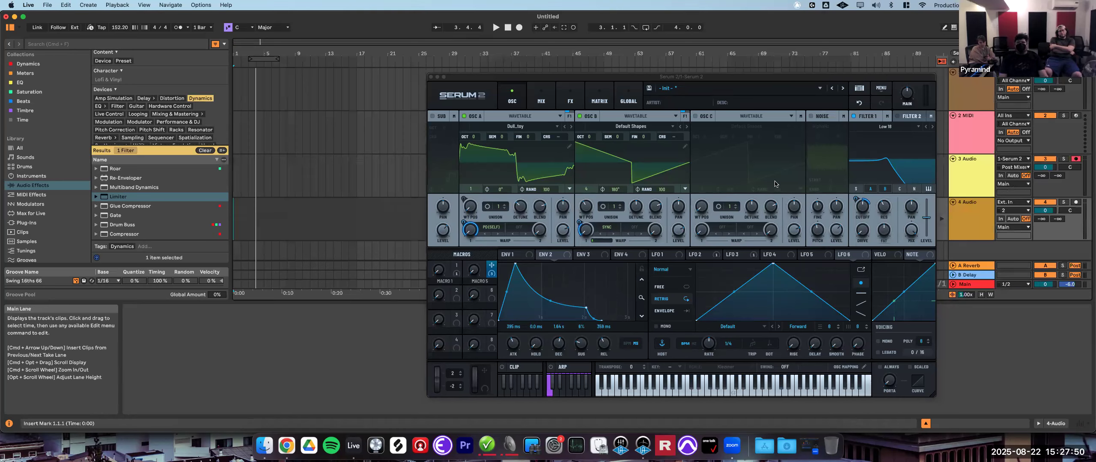
{"action": "left_click_drag", "start_coordinate": [638, 81], "coordinate": [623, 96]}
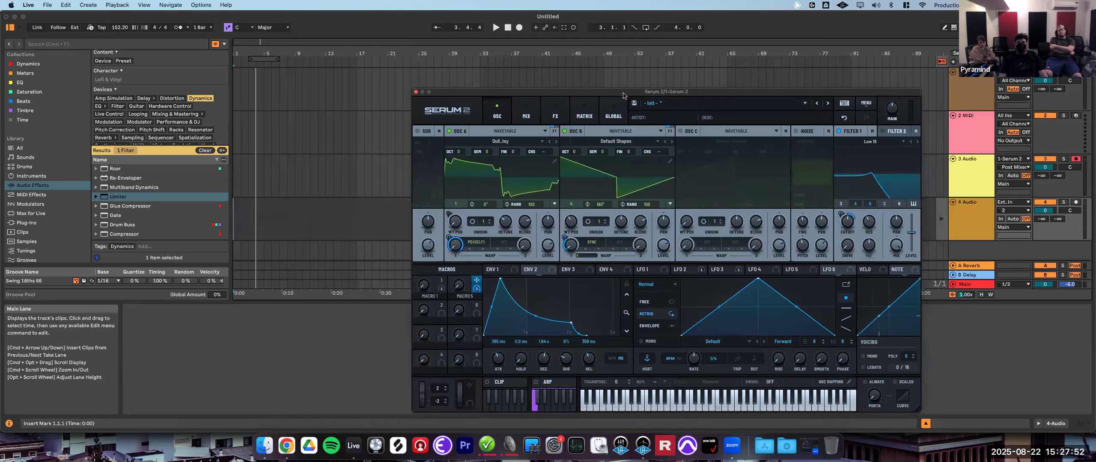
{"action": "left_click", "coordinate": [355, 84]}
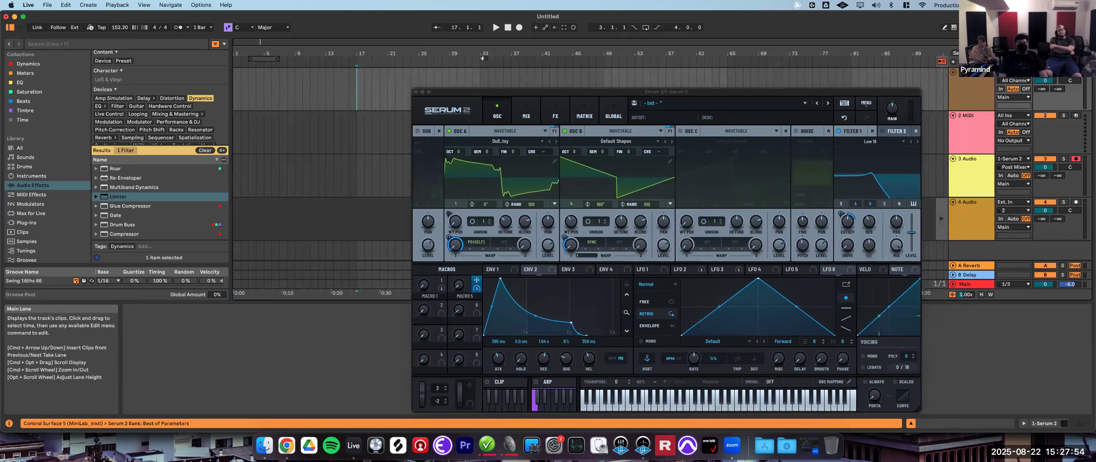
{"action": "left_click", "coordinate": [520, 27]}
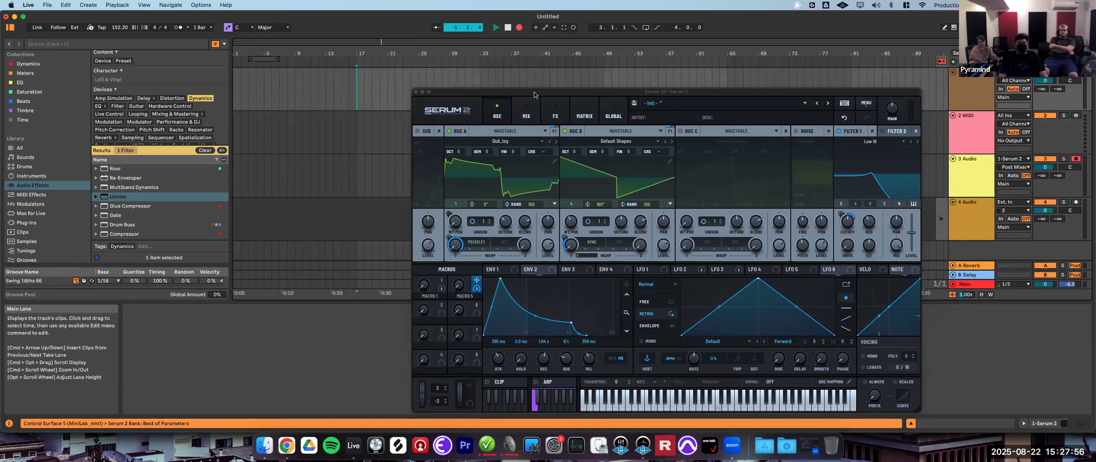
{"action": "left_click_drag", "start_coordinate": [522, 91], "coordinate": [484, 46]}
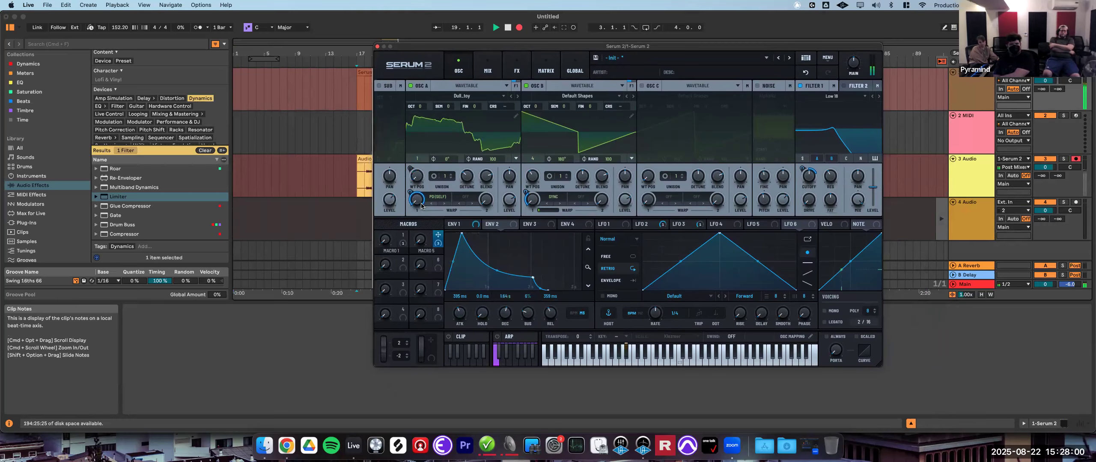
{"action": "left_click_drag", "start_coordinate": [422, 239], "coordinate": [481, 338]}
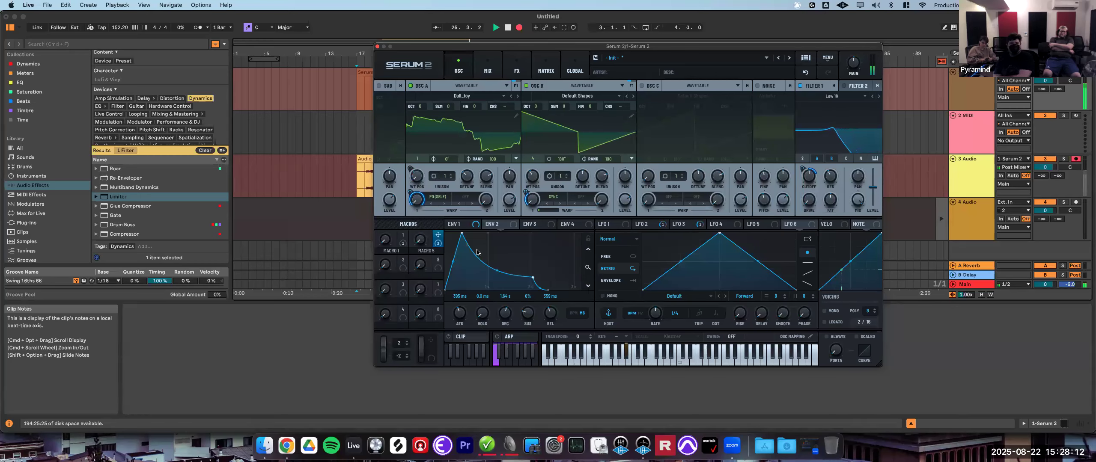
{"action": "key", "text": "space"}
- Enable automation arm, record a brief test take, and delete the resulting short clip
{"action": "left_click_drag", "start_coordinate": [505, 45], "coordinate": [698, 82]}
{"action": "left_click", "coordinate": [403, 159]}
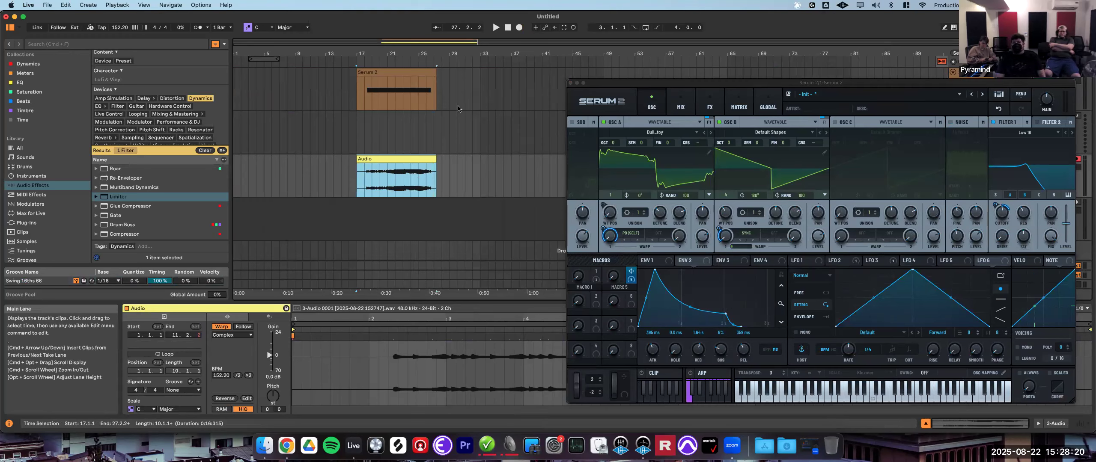
{"action": "left_click", "coordinate": [457, 86]}
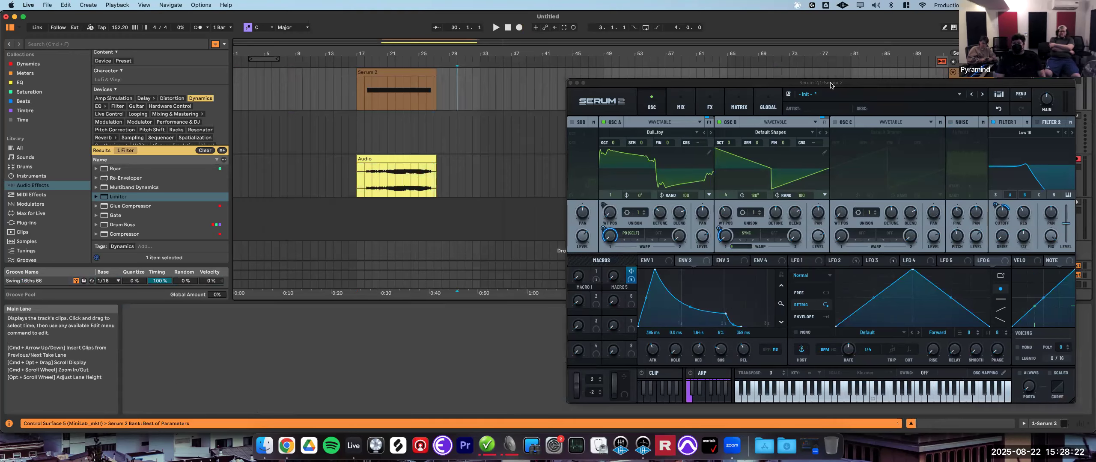
{"action": "left_click_drag", "start_coordinate": [699, 87], "coordinate": [613, 113]}
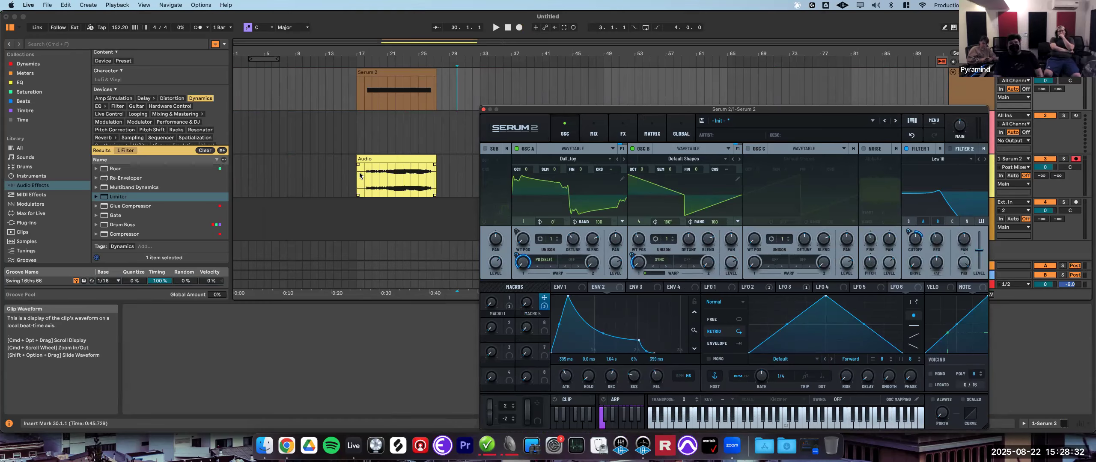
{"action": "left_click", "coordinate": [544, 28]}
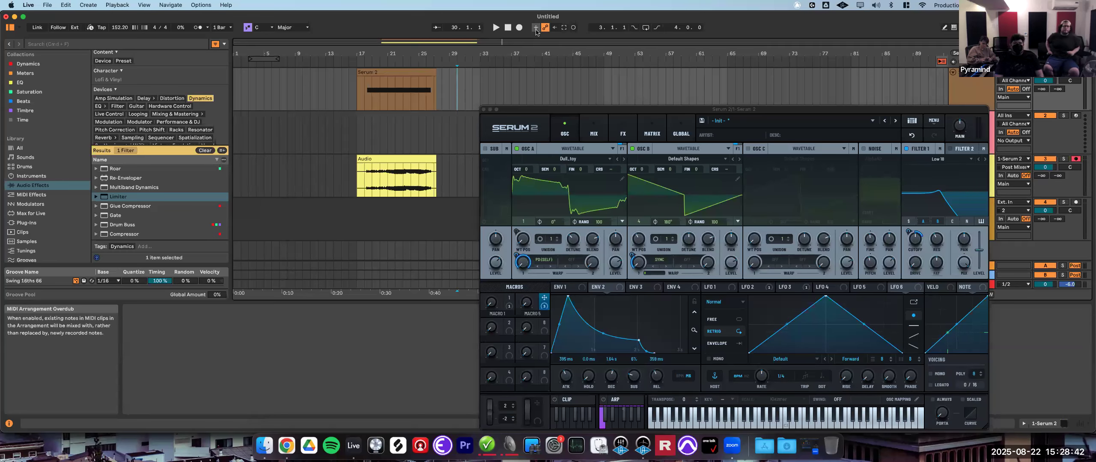
{"action": "left_click", "coordinate": [488, 98]}
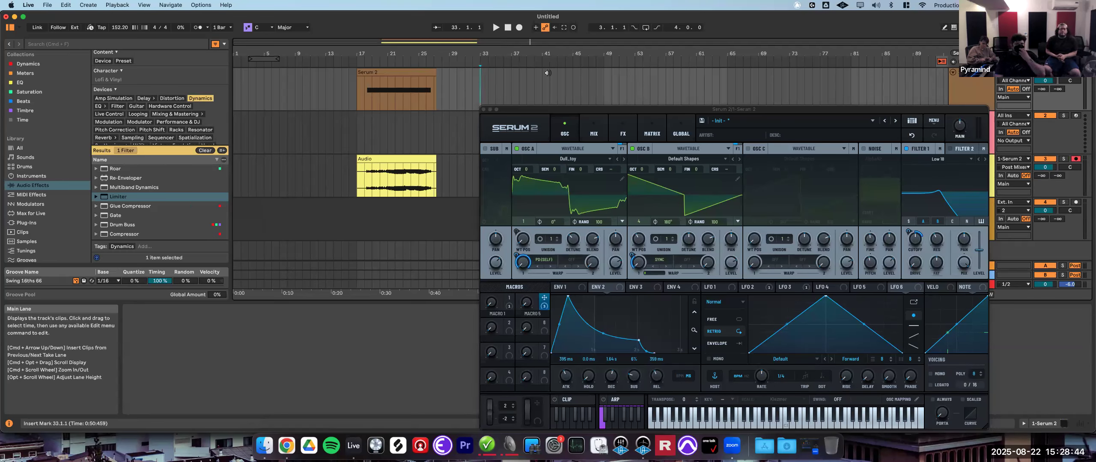
{"action": "left_click", "coordinate": [519, 28]}
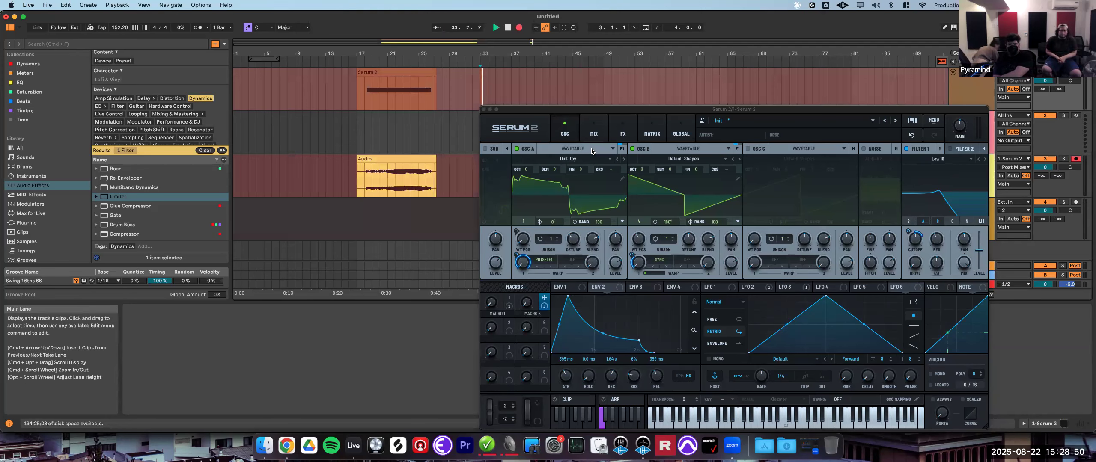
{"action": "left_click", "coordinate": [507, 27]}
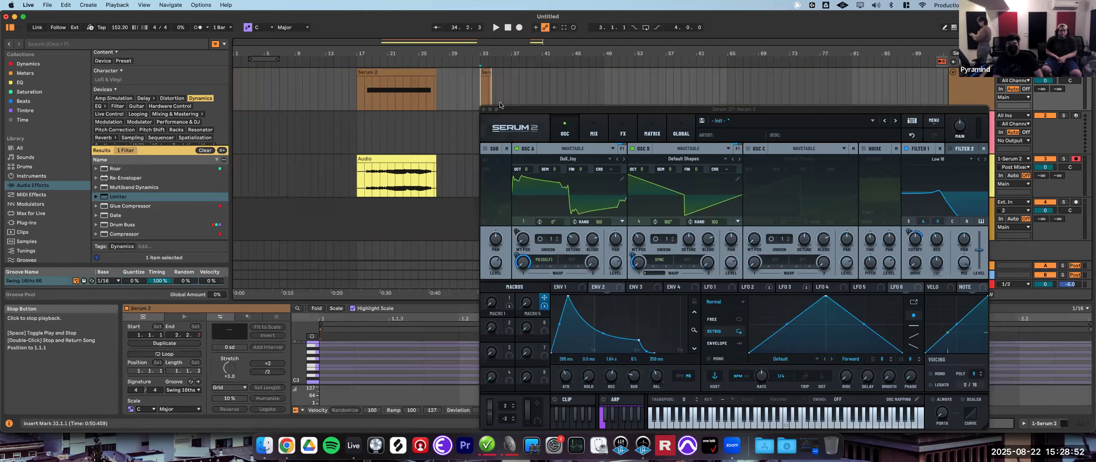
{"action": "left_click", "coordinate": [485, 71]}
{"action": "key", "text": "Delete"}
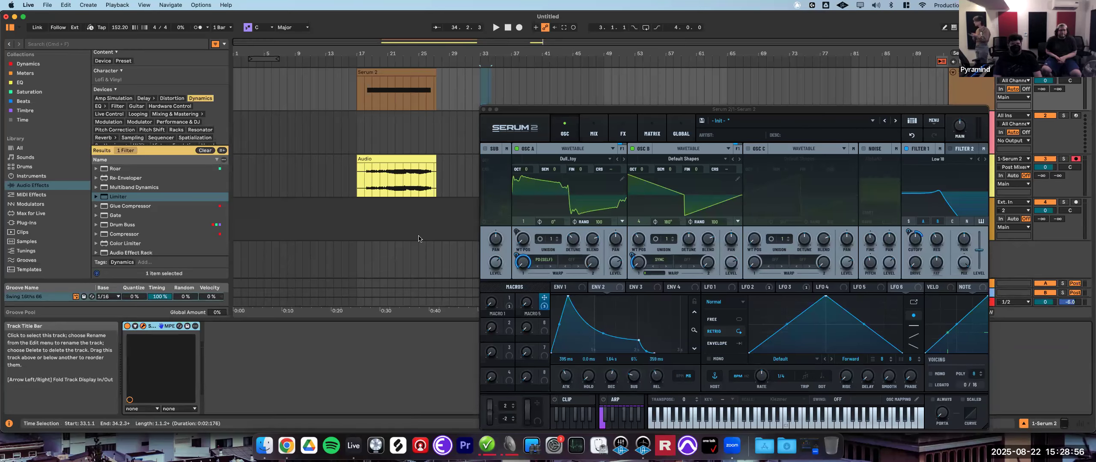
- Configure the Serum 2 device so Macro 5 is exposed as an automatable parameter
{"action": "left_click", "coordinate": [132, 327]}
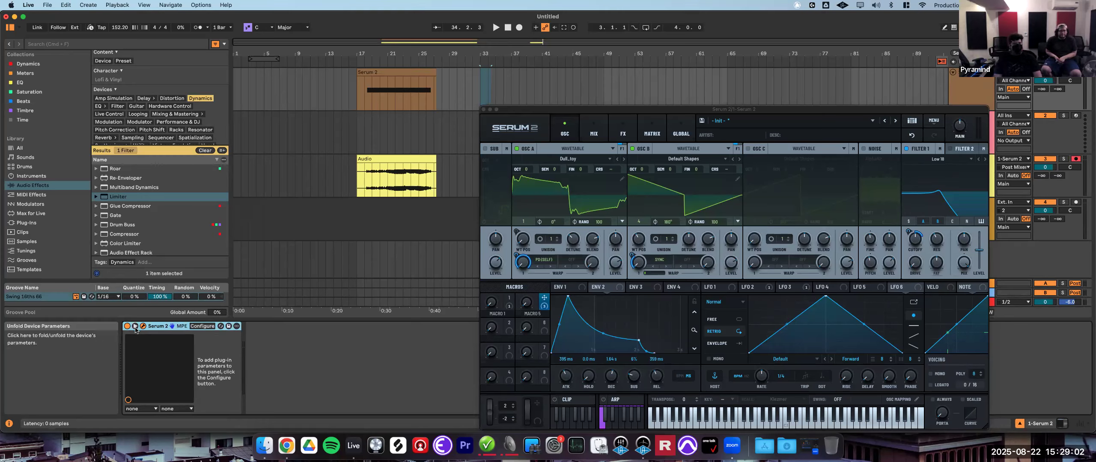
{"action": "left_click", "coordinate": [201, 326]}
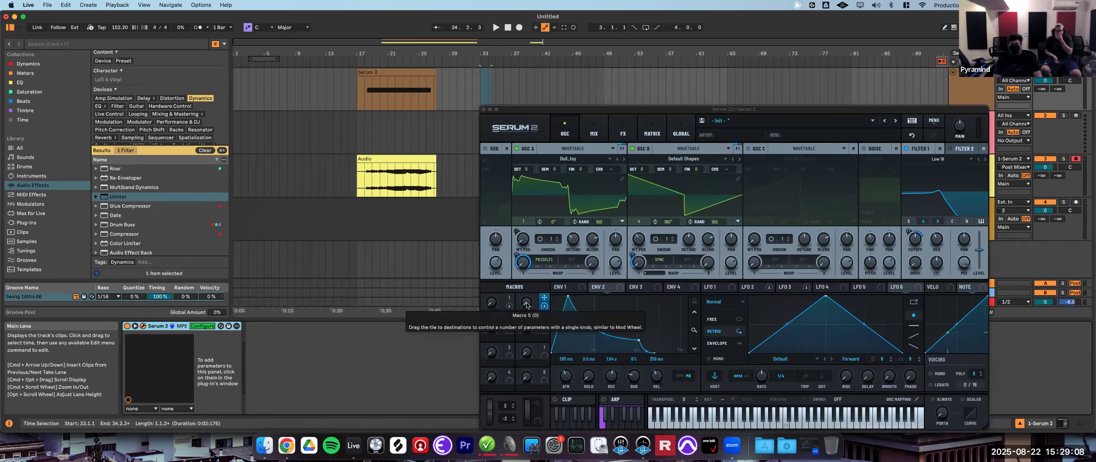
{"action": "left_click_drag", "start_coordinate": [527, 305], "coordinate": [535, 284]}
{"action": "left_click_drag", "start_coordinate": [523, 351], "coordinate": [533, 356]}
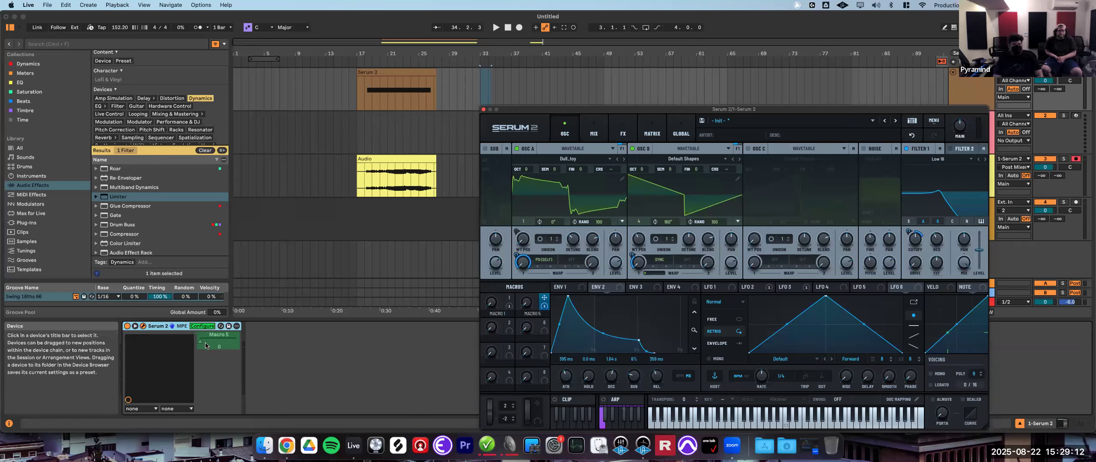
{"action": "left_click", "coordinate": [196, 328]}
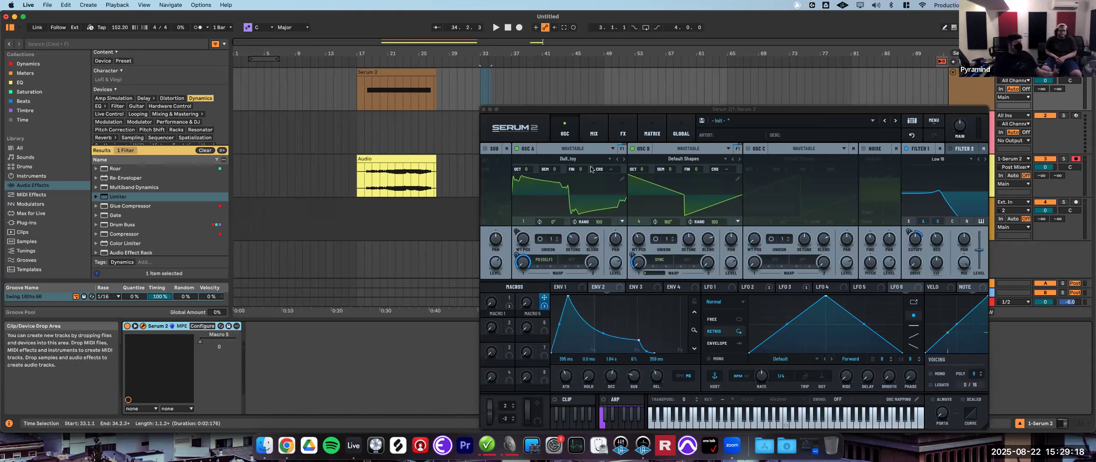
- Record a second Arrangement take from bar 33 while moving the Macro 5 parameter to capture automation
{"action": "left_click", "coordinate": [481, 89]}
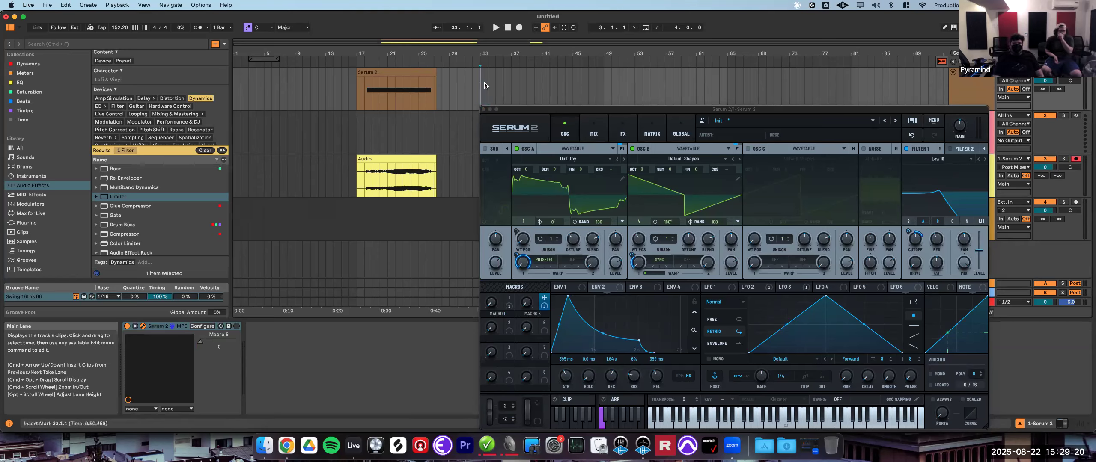
{"action": "left_click", "coordinate": [521, 28]}
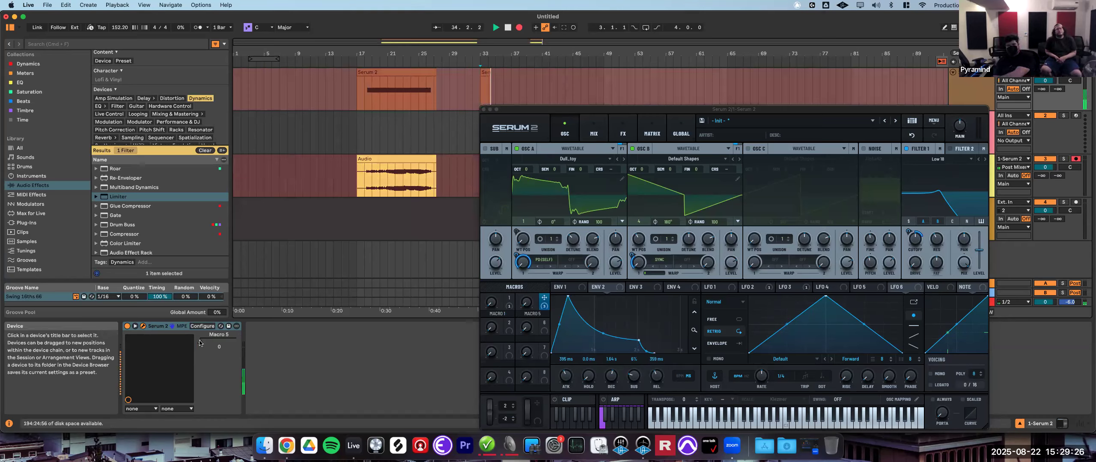
{"action": "mouse_move", "coordinate": [200, 342]}
{"action": "left_mouse_down"}
{"action": "mouse_move", "coordinate": [232, 342]}
{"action": "mouse_move", "coordinate": [203, 343]}
{"action": "left_mouse_up"}
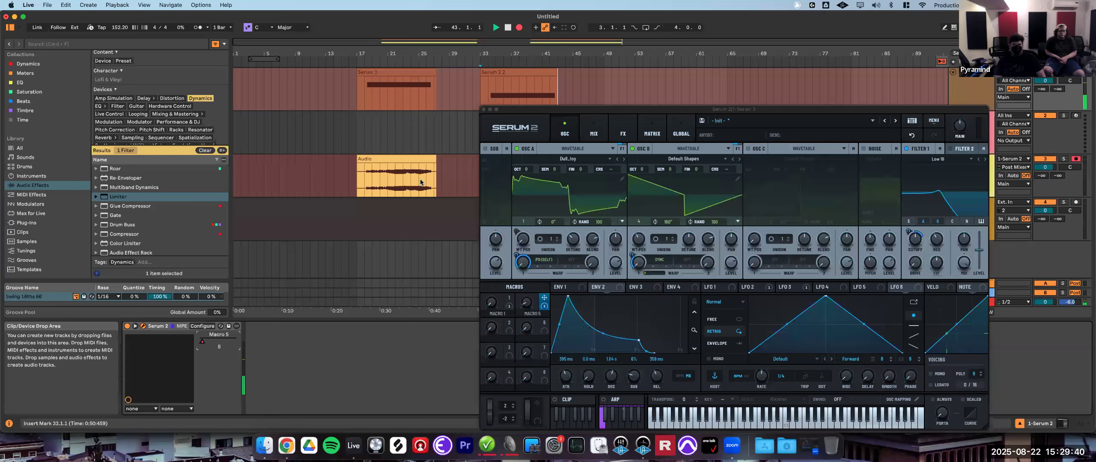
{"action": "key", "text": "space"}
- Show the Macro 5 automation lane of the new clip and drag two breakpoints to reshape the envelope
{"action": "left_click_drag", "start_coordinate": [532, 114], "coordinate": [707, 125]}
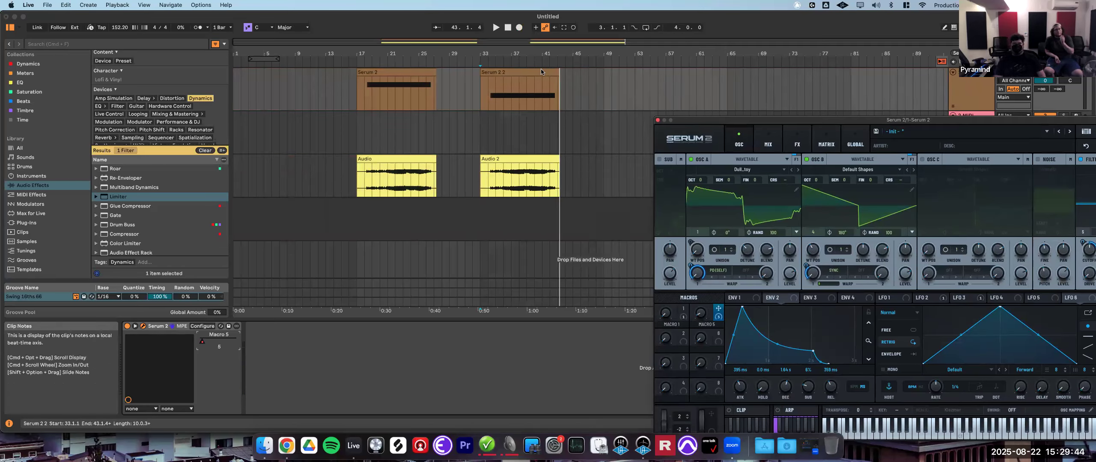
{"action": "left_click", "coordinate": [942, 61]}
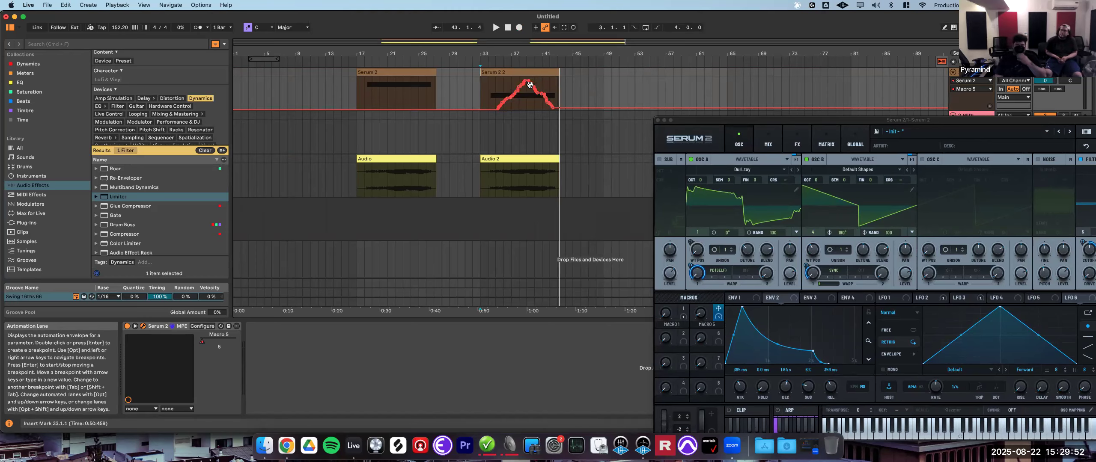
{"action": "scroll", "coordinate": [518, 95], "scroll_direction": "up", "scroll_amount": 5}
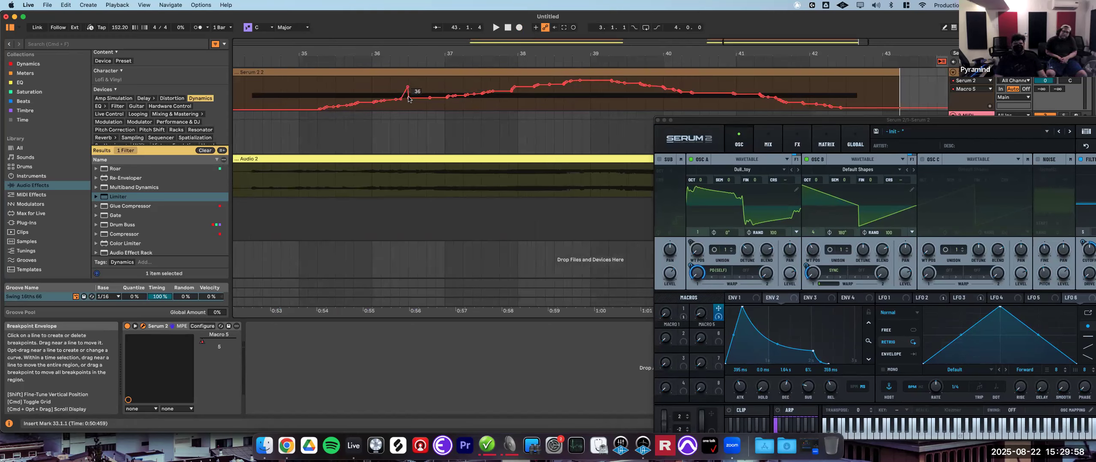
{"action": "left_click_drag", "start_coordinate": [417, 97], "coordinate": [418, 82]}
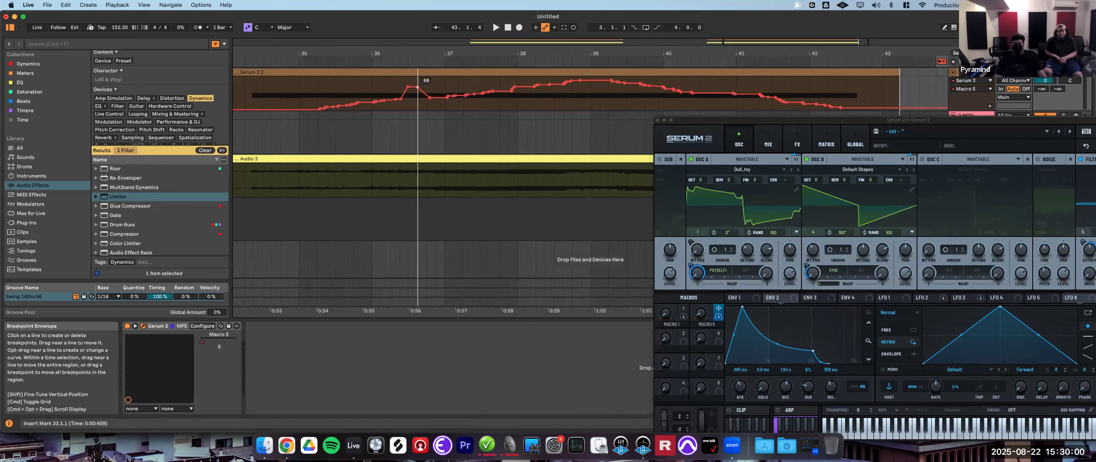
{"action": "left_click_drag", "start_coordinate": [477, 94], "coordinate": [478, 109]}
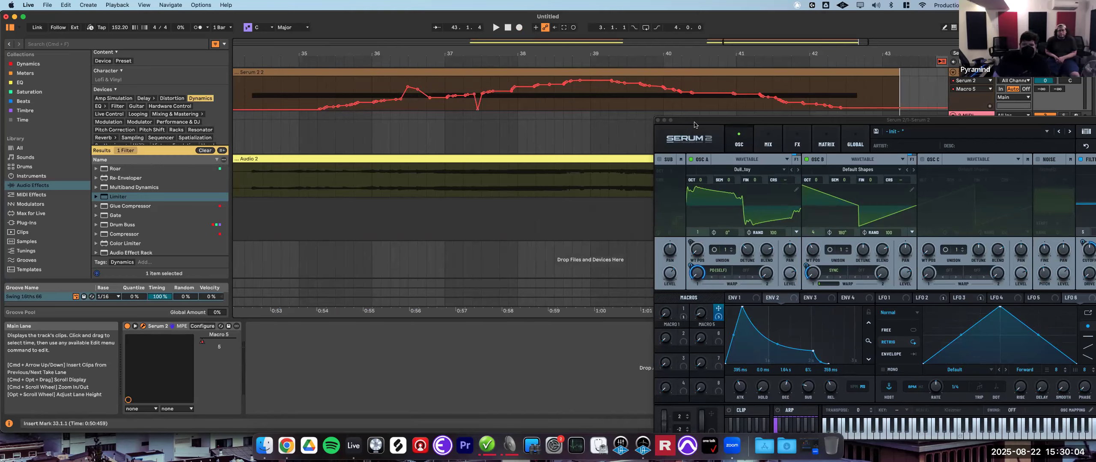
- Delete the recorded MIDI and audio clips from the arrangement
{"action": "left_click", "coordinate": [603, 71]}
{"action": "key", "text": "BackSpace"}
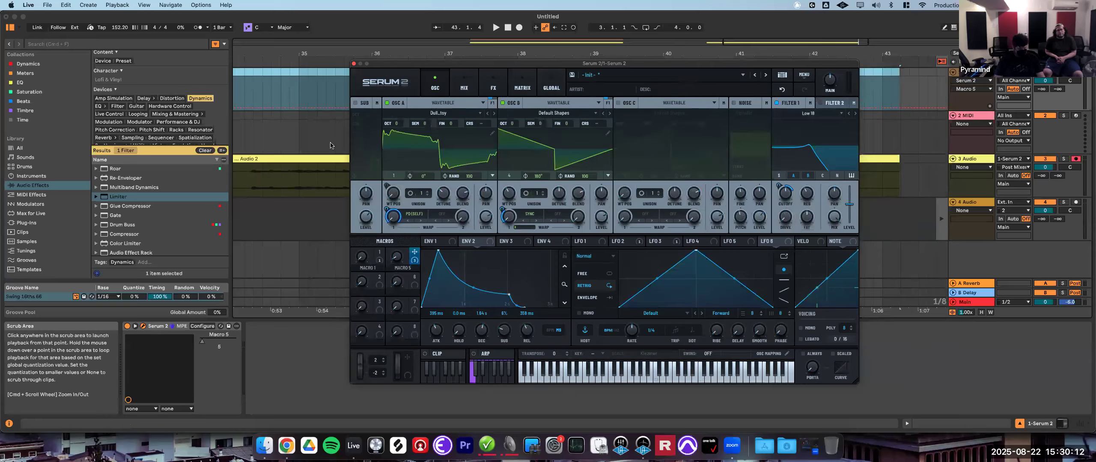
{"action": "left_click", "coordinate": [320, 167]}
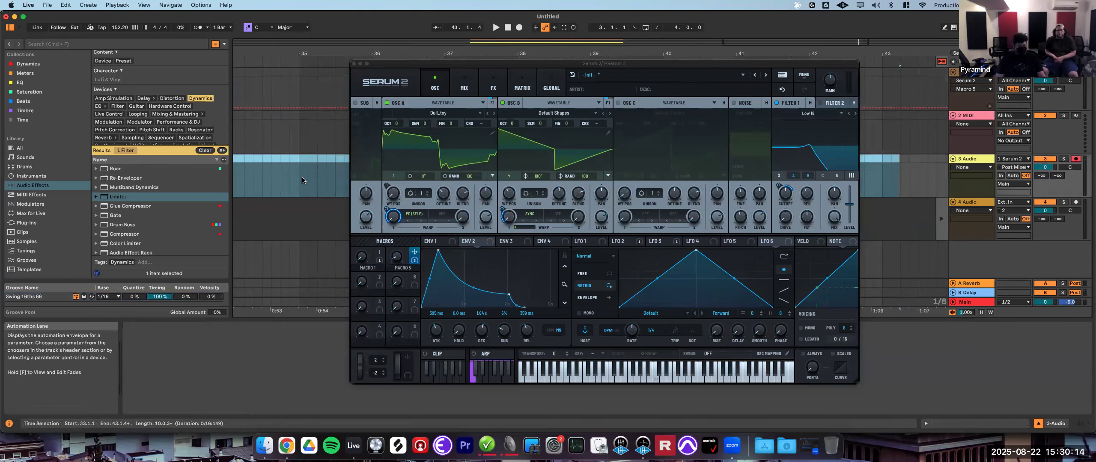
{"action": "scroll", "coordinate": [301, 180], "scroll_direction": "left", "scroll_amount": 10}
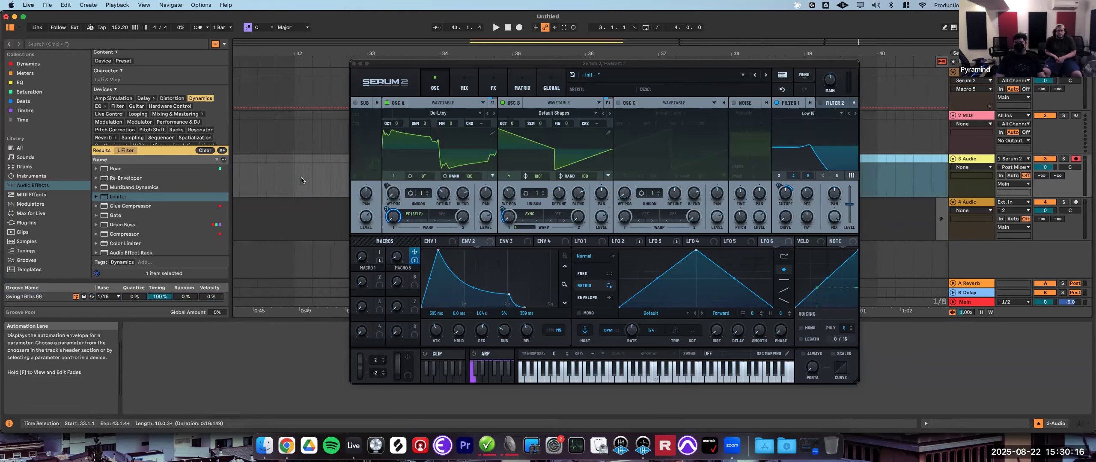
{"action": "scroll", "coordinate": [301, 181], "scroll_direction": "left", "scroll_amount": 8}
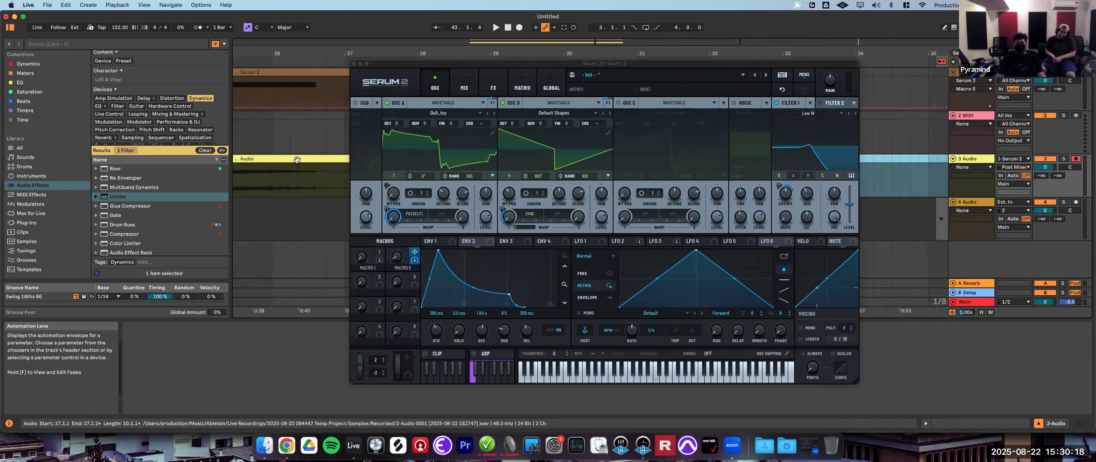
{"action": "key", "text": "Delete"}
{"action": "left_click", "coordinate": [287, 72]}
{"action": "key", "text": "Delete"}
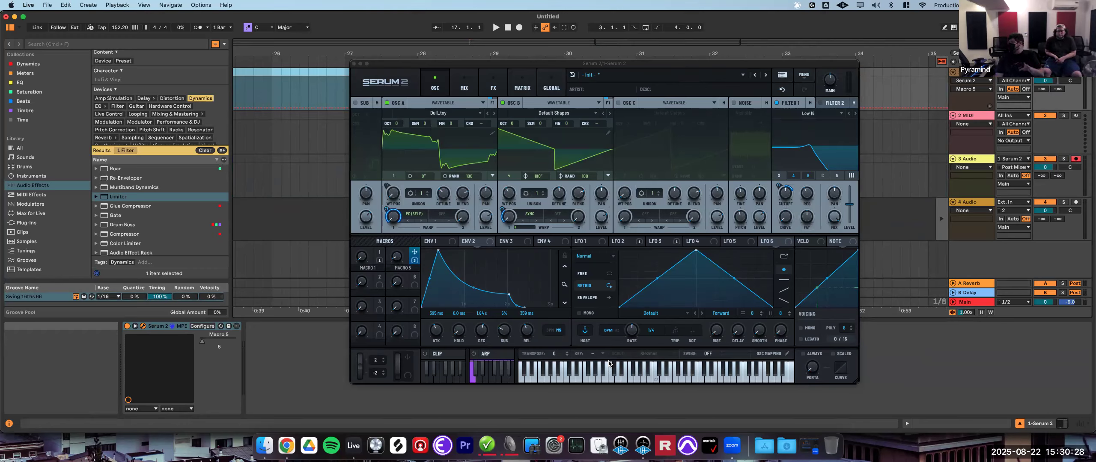
{"action": "double_click", "coordinate": [390, 261]}
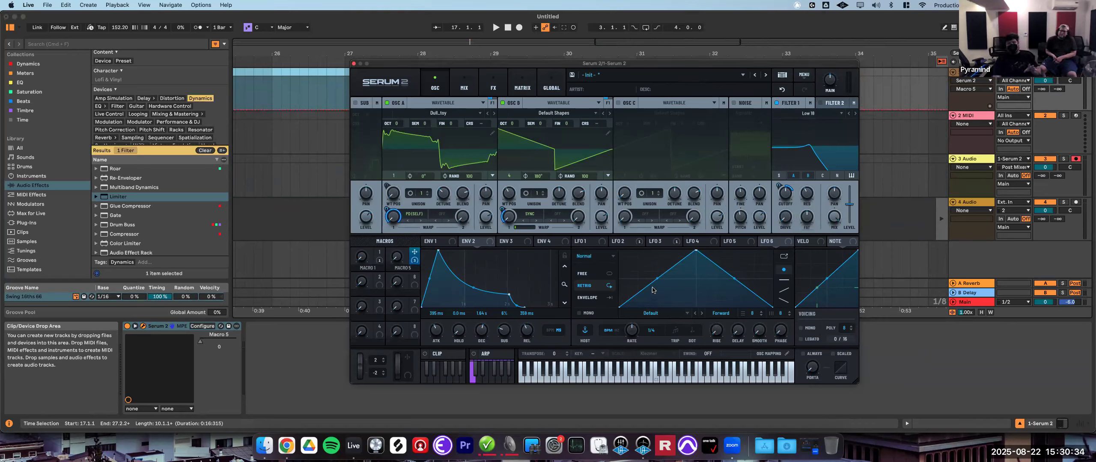
- Open Serum 2's Clip sequencer, glance at the Arp page, and select the first clip slot
{"action": "left_click", "coordinate": [437, 354]}
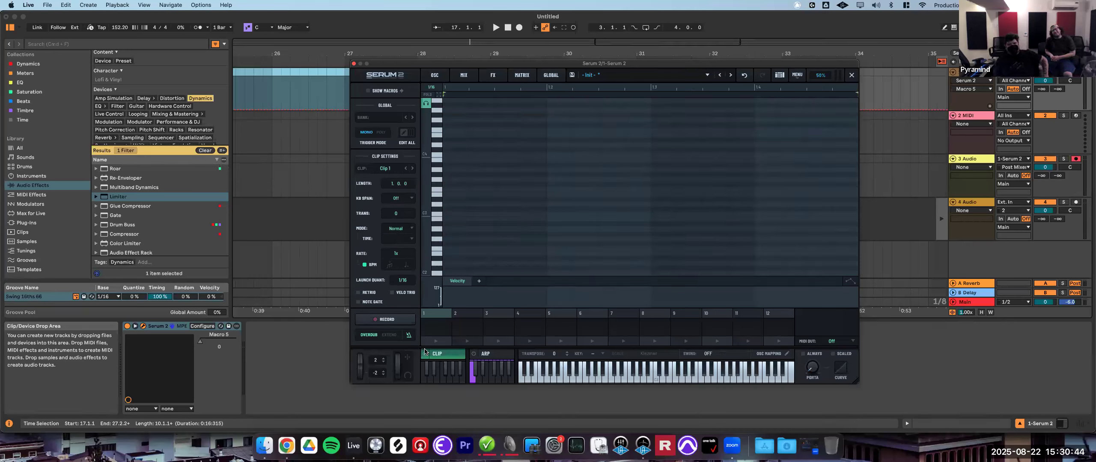
{"action": "left_click", "coordinate": [497, 355]}
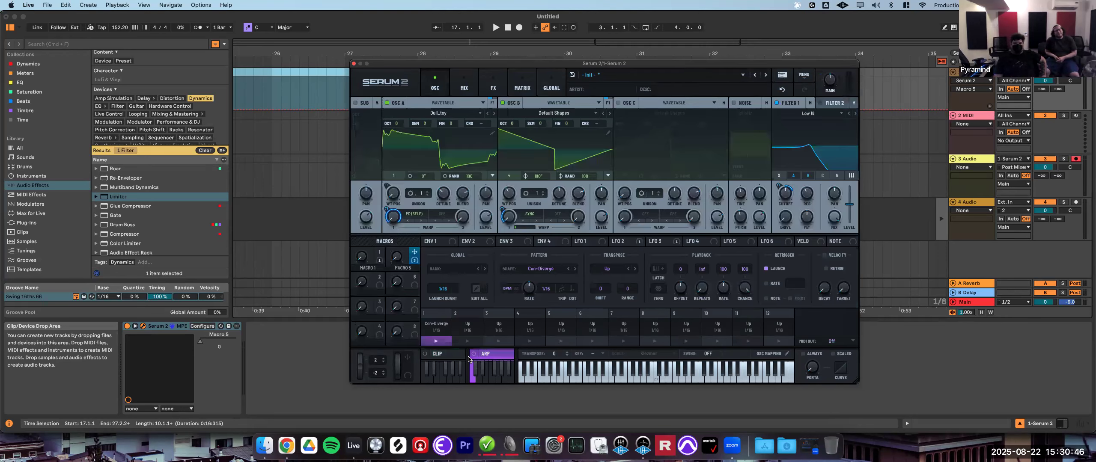
{"action": "left_click", "coordinate": [443, 355]}
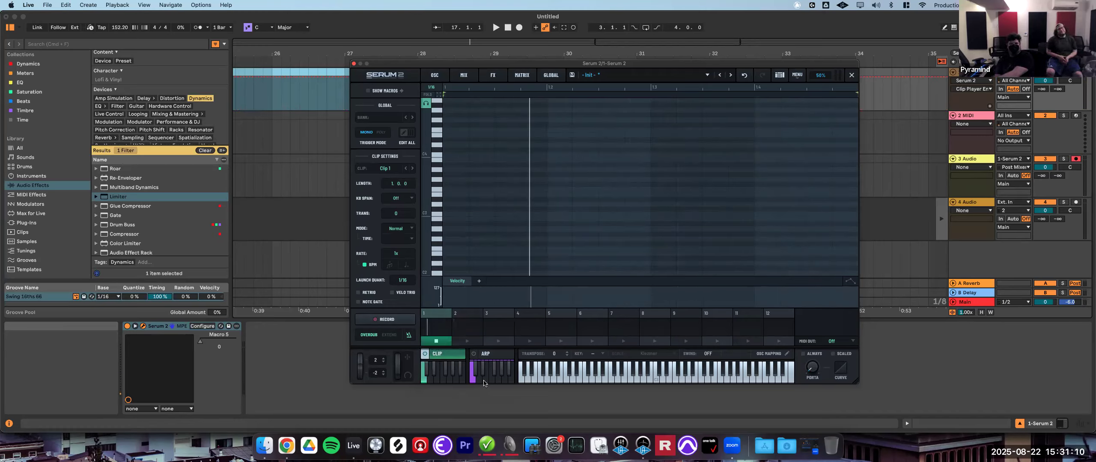
{"action": "left_click", "coordinate": [606, 374]}
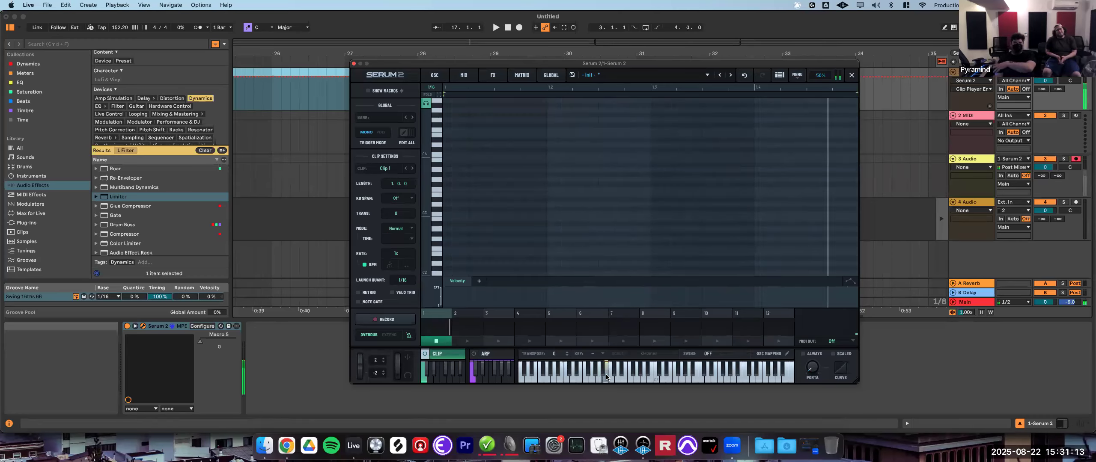
{"action": "left_click", "coordinate": [438, 384]}
{"action": "left_click", "coordinate": [436, 341]}
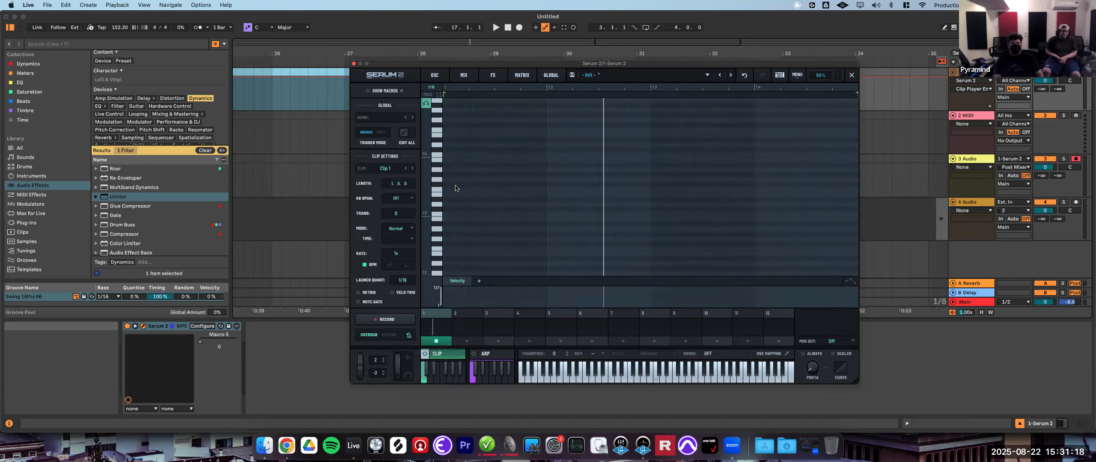
- Draw a melody of about nine notes across the first clip's piano roll
{"action": "double_click", "coordinate": [448, 159]}
{"action": "double_click", "coordinate": [531, 179]}
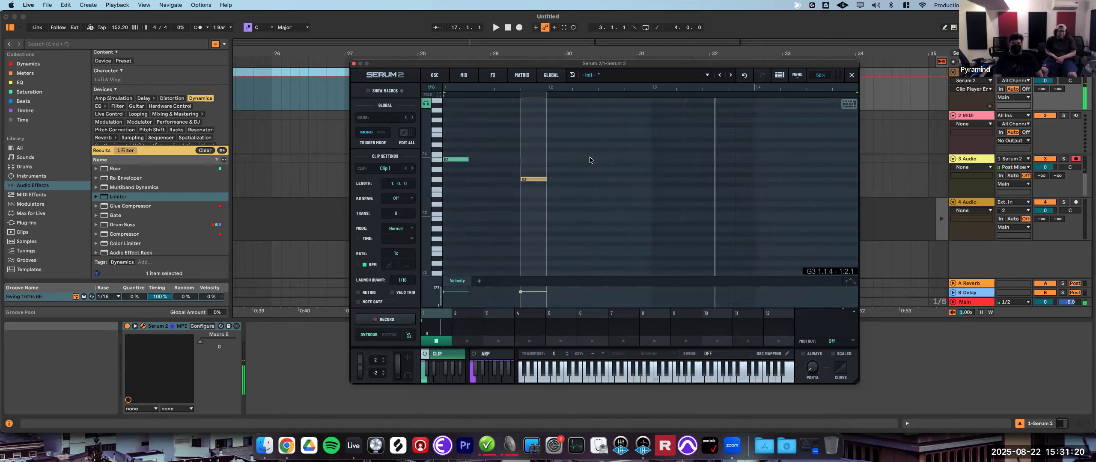
{"action": "double_click", "coordinate": [582, 160]}
{"action": "double_click", "coordinate": [634, 179]}
{"action": "double_click", "coordinate": [684, 139]}
{"action": "double_click", "coordinate": [764, 164]}
{"action": "double_click", "coordinate": [638, 223]}
{"action": "double_click", "coordinate": [689, 204]}
{"action": "double_click", "coordinate": [818, 229]}
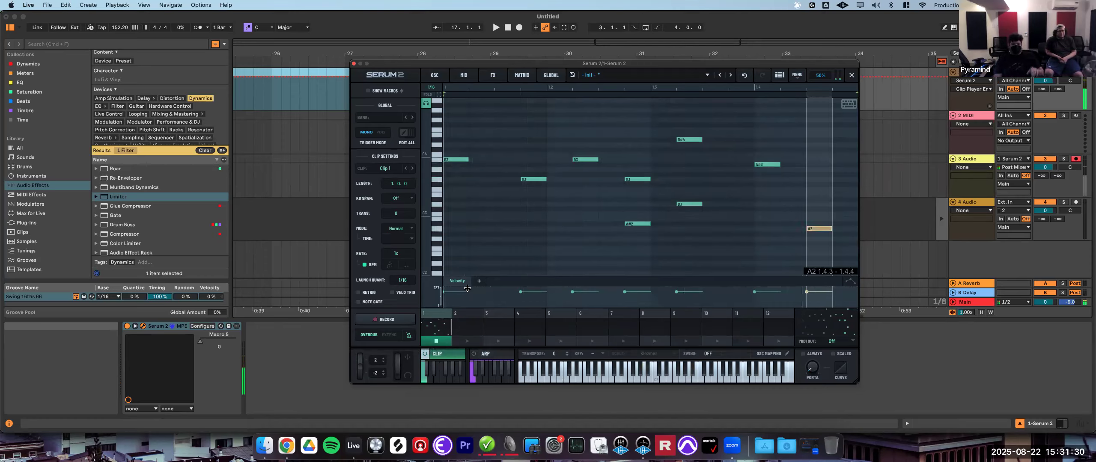
- Add a Macro 5 automation lane to the clip
{"action": "key", "text": "space"}
{"action": "left_click", "coordinate": [448, 346]}
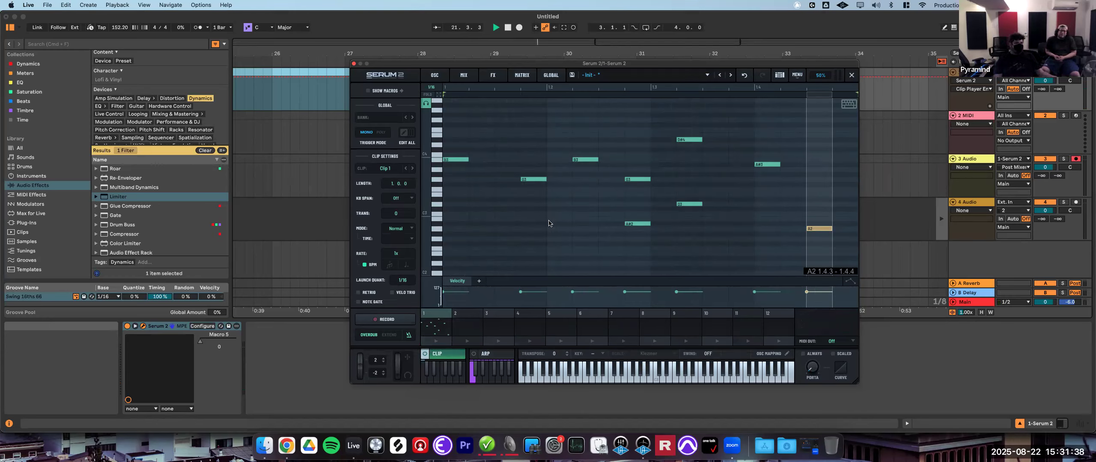
{"action": "left_click", "coordinate": [479, 281]}
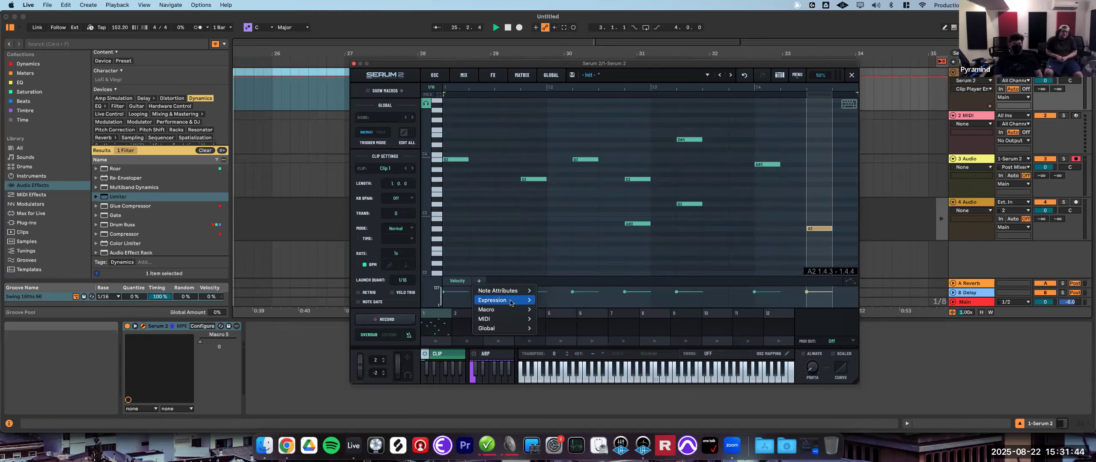
{"action": "mouse_move", "coordinate": [508, 309]}
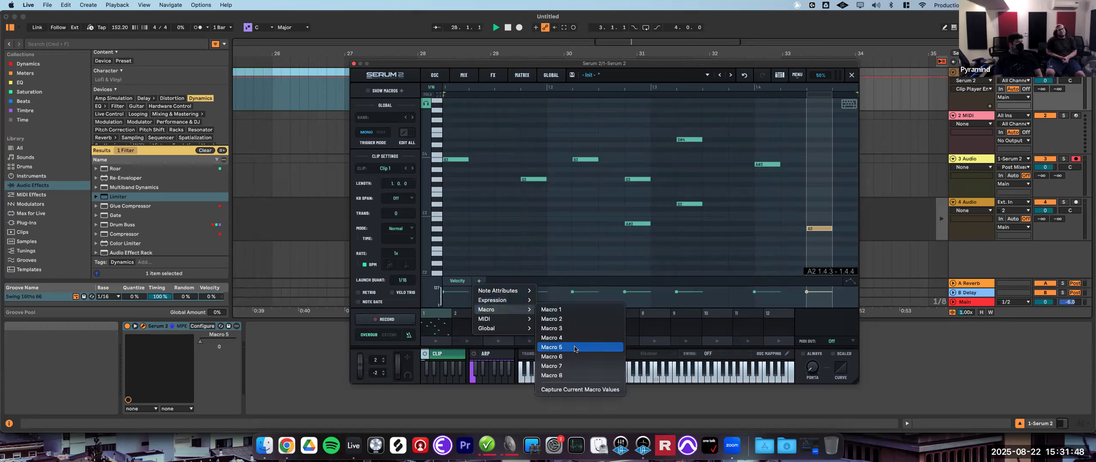
{"action": "left_click", "coordinate": [574, 349]}
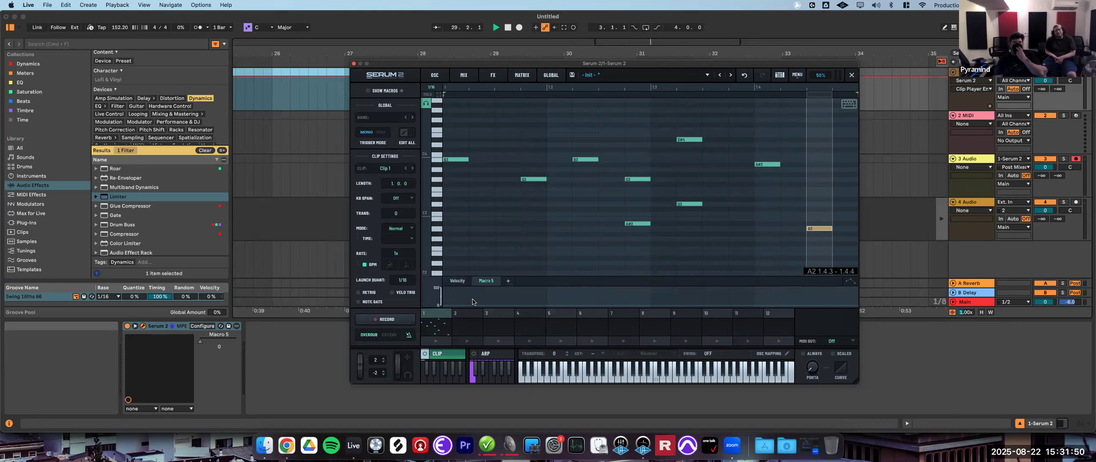
- Draw a Macro 5 automation envelope with several breakpoints across the clip
{"action": "left_click", "coordinate": [469, 296]}
{"action": "left_click", "coordinate": [547, 298]}
{"action": "left_click_drag", "start_coordinate": [547, 305], "coordinate": [557, 305]}
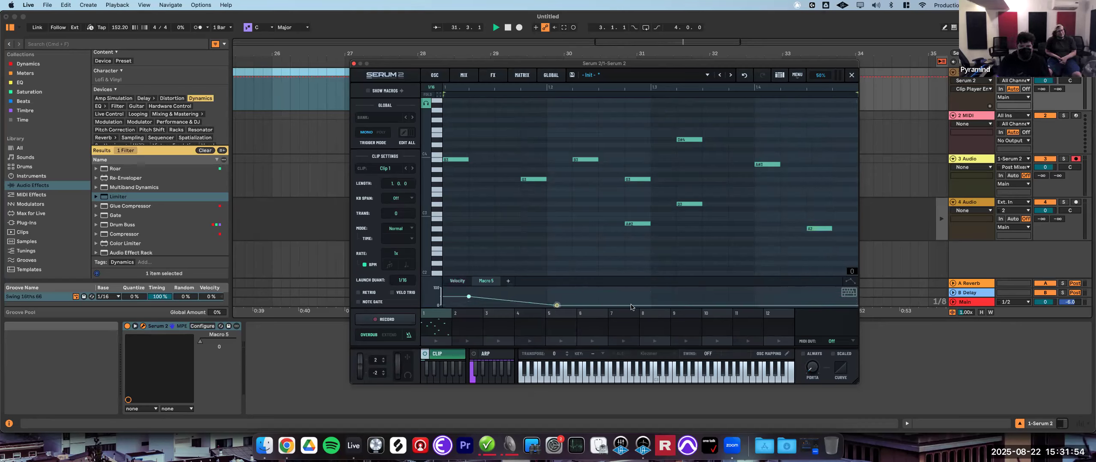
{"action": "left_click", "coordinate": [689, 292]}
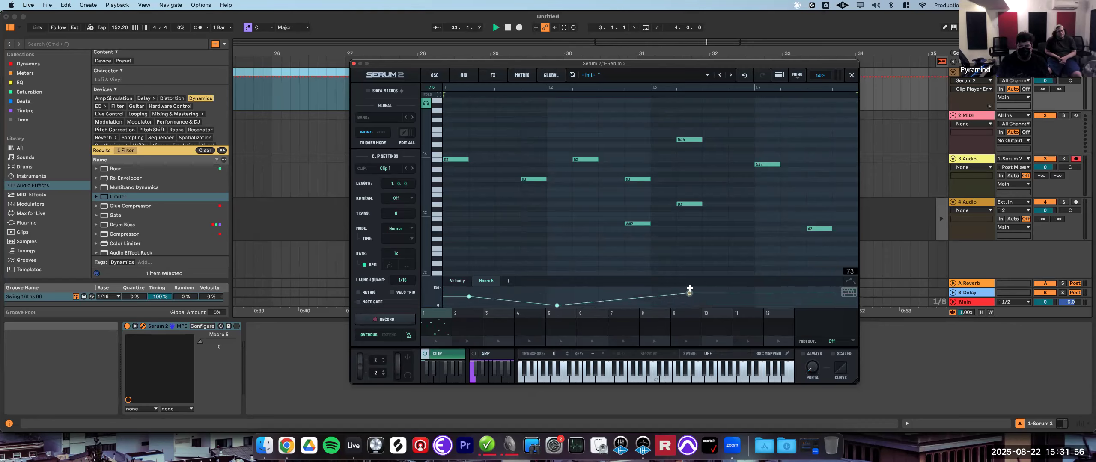
{"action": "left_click", "coordinate": [811, 289]}
{"action": "left_click", "coordinate": [832, 301]}
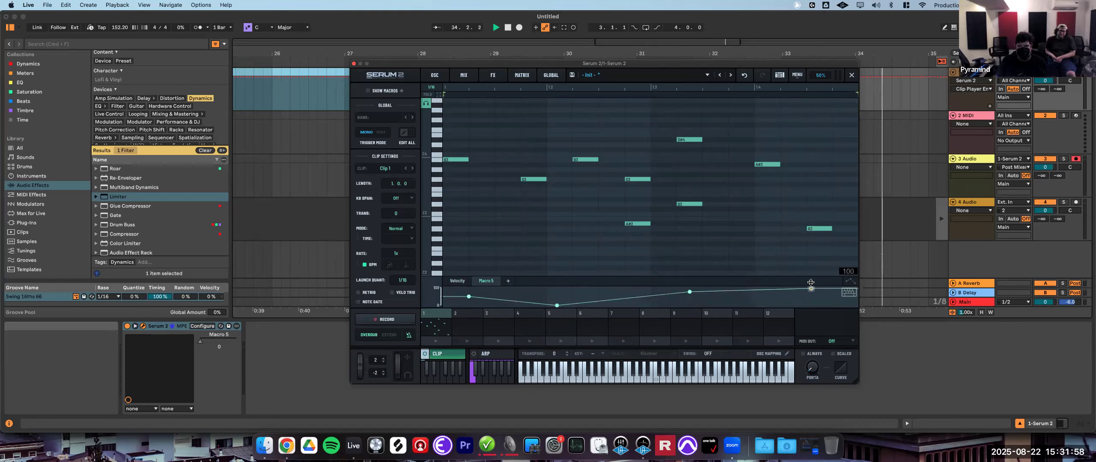
{"action": "left_click_drag", "start_coordinate": [846, 309], "coordinate": [796, 307]}
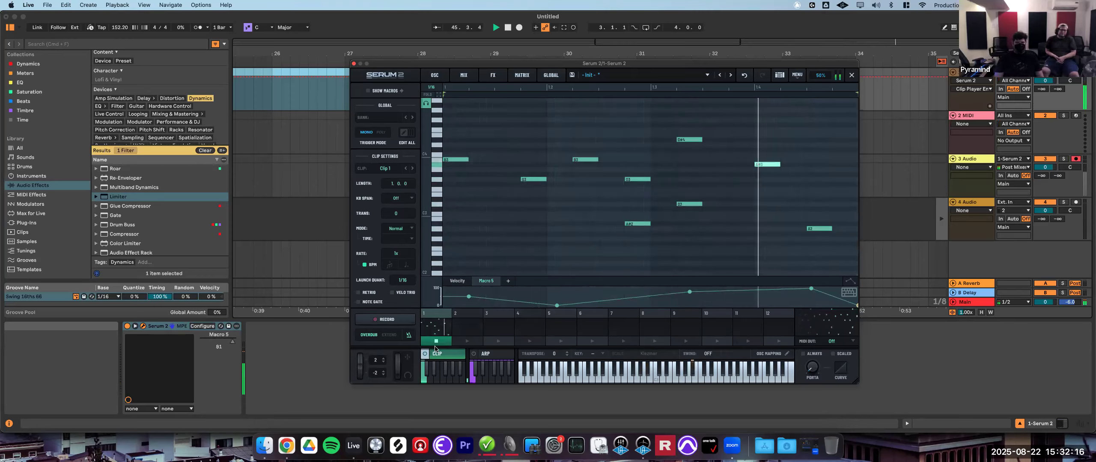
- Select all notes in the first clip and delete them
{"action": "left_click", "coordinate": [436, 342]}
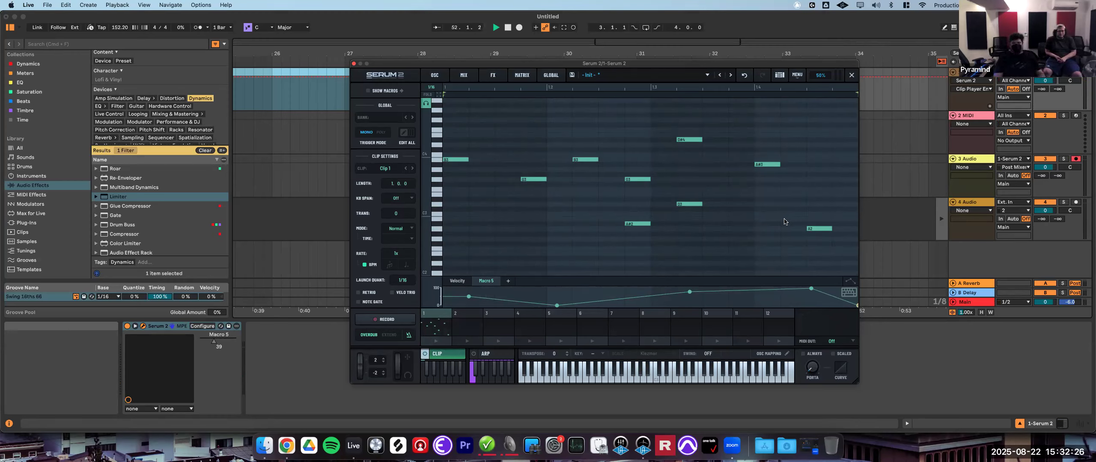
{"action": "left_click_drag", "start_coordinate": [840, 264], "coordinate": [440, 112]}
{"action": "key", "text": "Delete"}
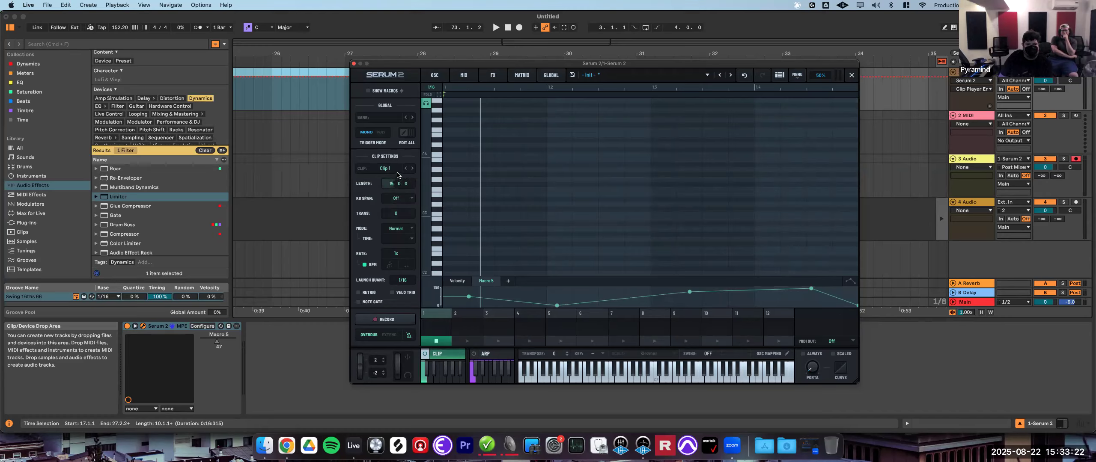
- Set the clip length to 2 bars and move the final Macro 5 breakpoint to the clip's end
{"action": "left_click_drag", "start_coordinate": [403, 154], "coordinate": [419, 19]}
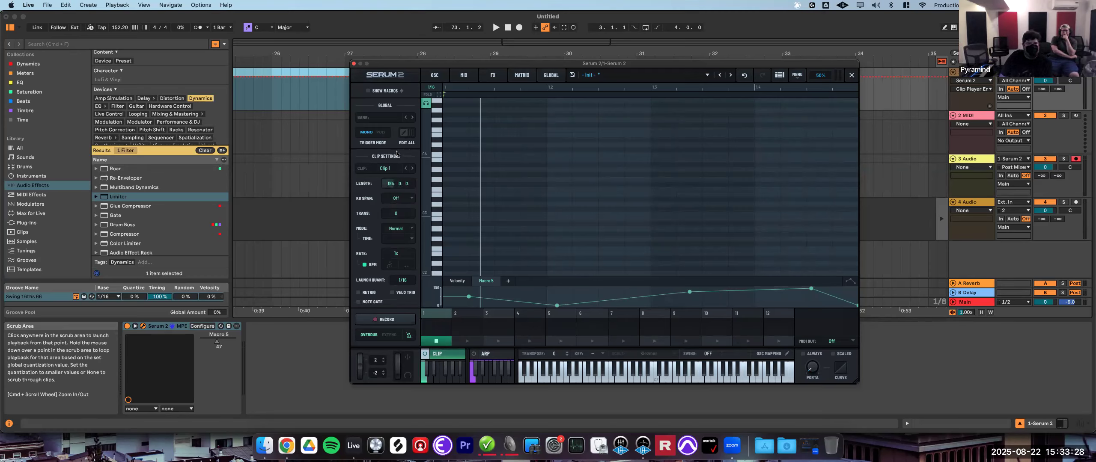
{"action": "left_click_drag", "start_coordinate": [408, 56], "coordinate": [387, 187]}
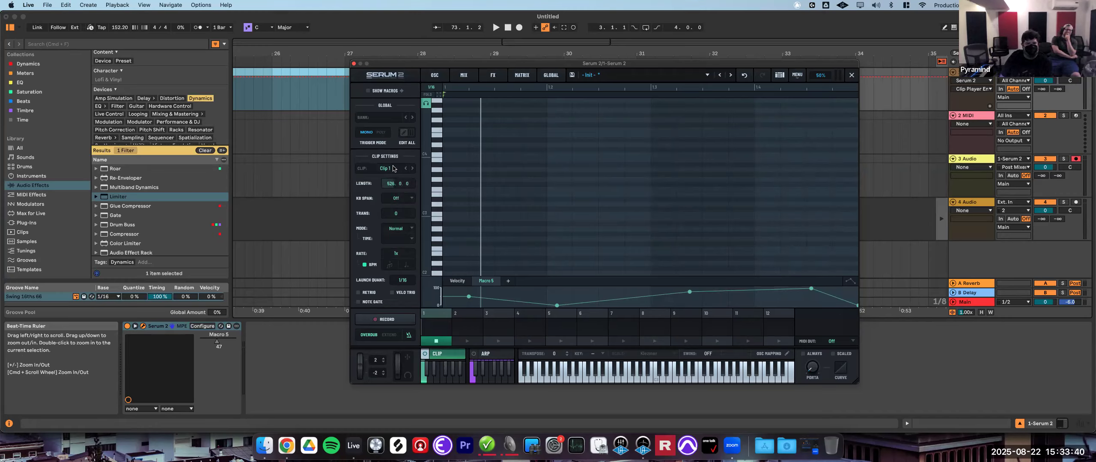
{"action": "left_click_drag", "start_coordinate": [388, 183], "coordinate": [387, 219]}
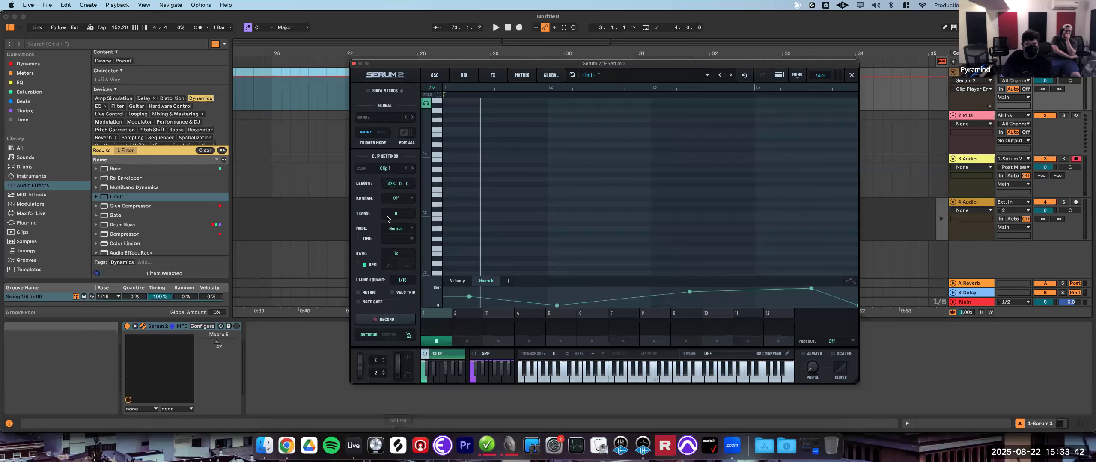
{"action": "type", "text": "2"}
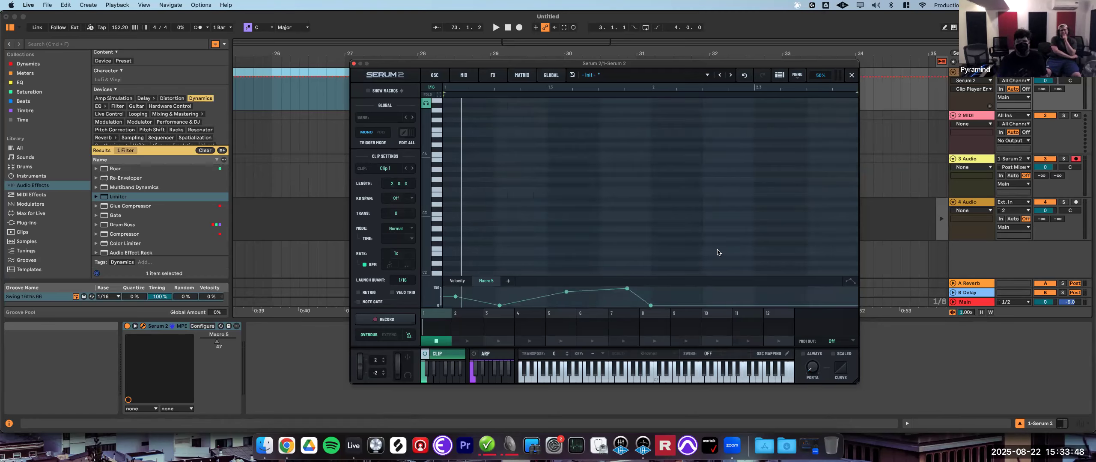
{"action": "left_click_drag", "start_coordinate": [730, 302], "coordinate": [846, 287]}
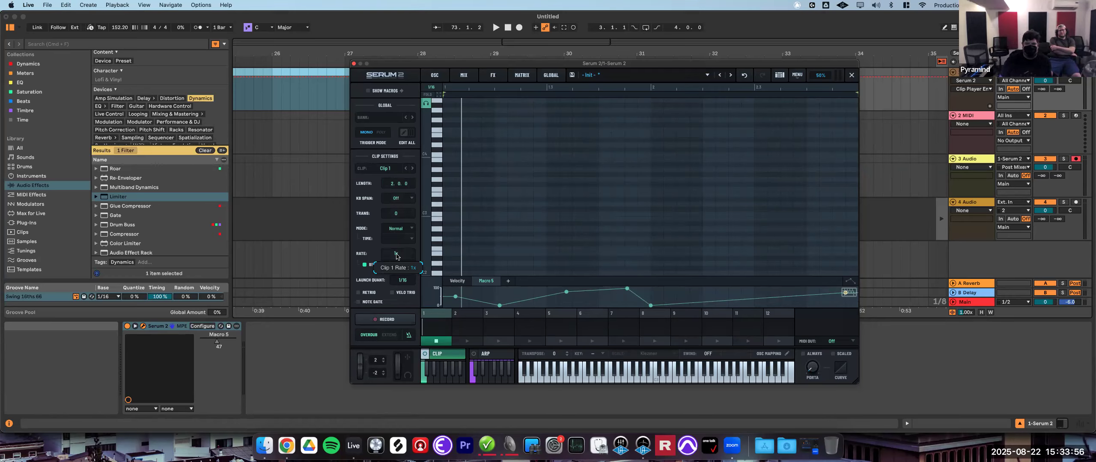
- Try changing the clip's playback rate to 16x
{"action": "left_click_drag", "start_coordinate": [395, 267], "coordinate": [415, 205]}
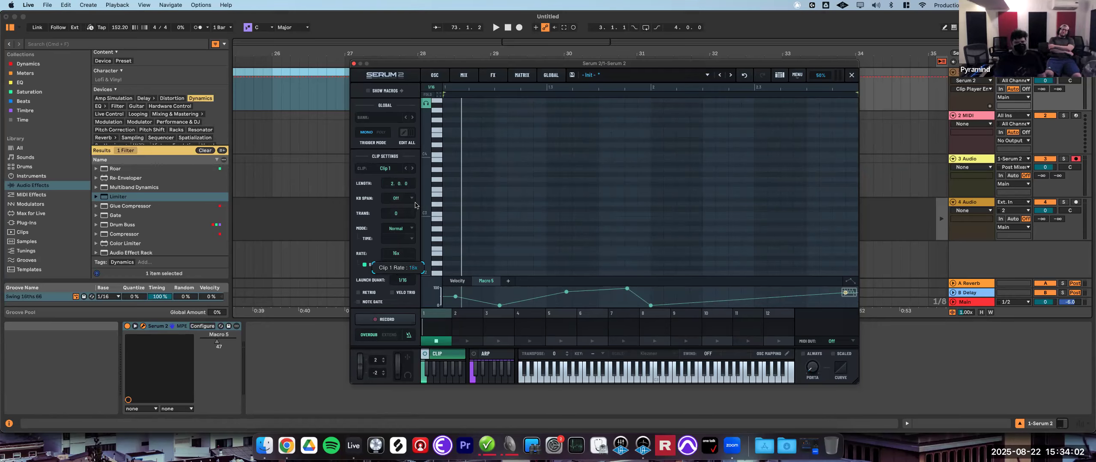
{"action": "left_click_drag", "start_coordinate": [428, 234], "coordinate": [429, 261]}
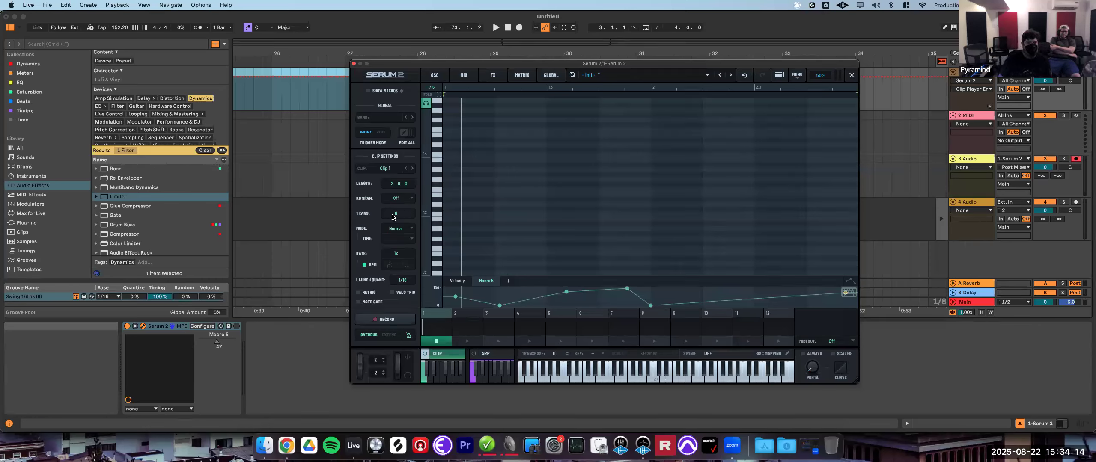
- Add five new notes to the shortened clip's piano roll
{"action": "left_click", "coordinate": [476, 189]}
{"action": "left_click", "coordinate": [578, 179]}
{"action": "left_click", "coordinate": [657, 199]}
{"action": "left_click", "coordinate": [748, 209]}
{"action": "left_click", "coordinate": [787, 159]}
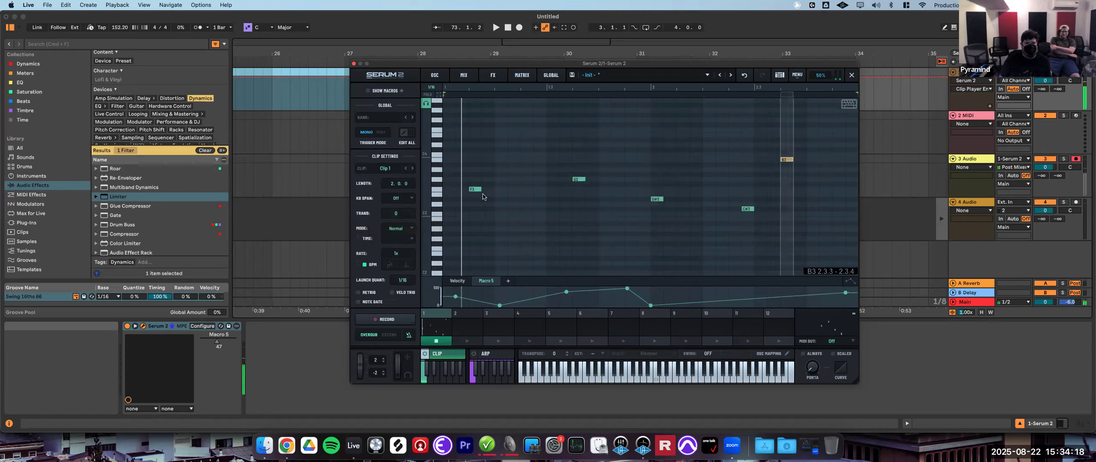
{"action": "double_click", "coordinate": [395, 214]}
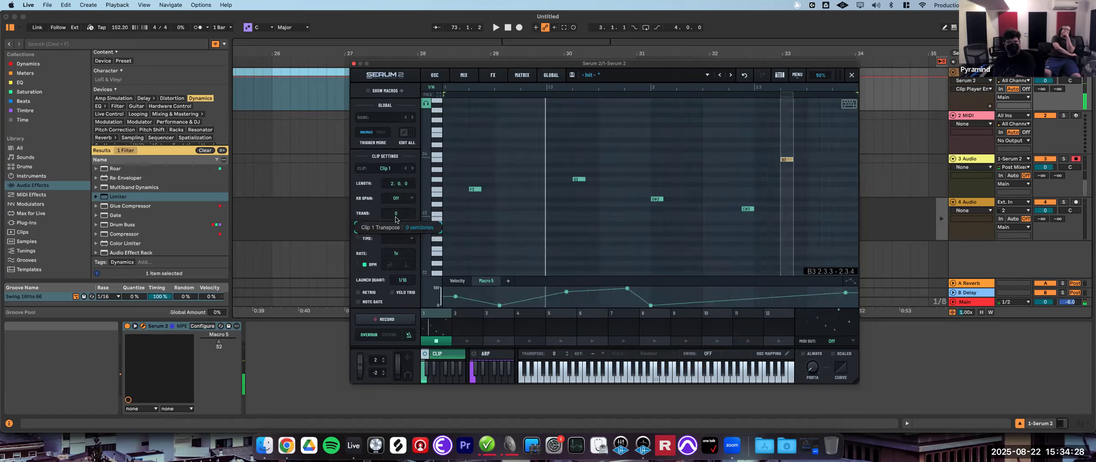
{"action": "mouse_move", "coordinate": [398, 216]}
{"action": "left_mouse_down"}
{"action": "mouse_move", "coordinate": [400, 203]}
{"action": "mouse_move", "coordinate": [398, 229]}
{"action": "left_mouse_up"}
{"action": "double_click", "coordinate": [410, 213]}
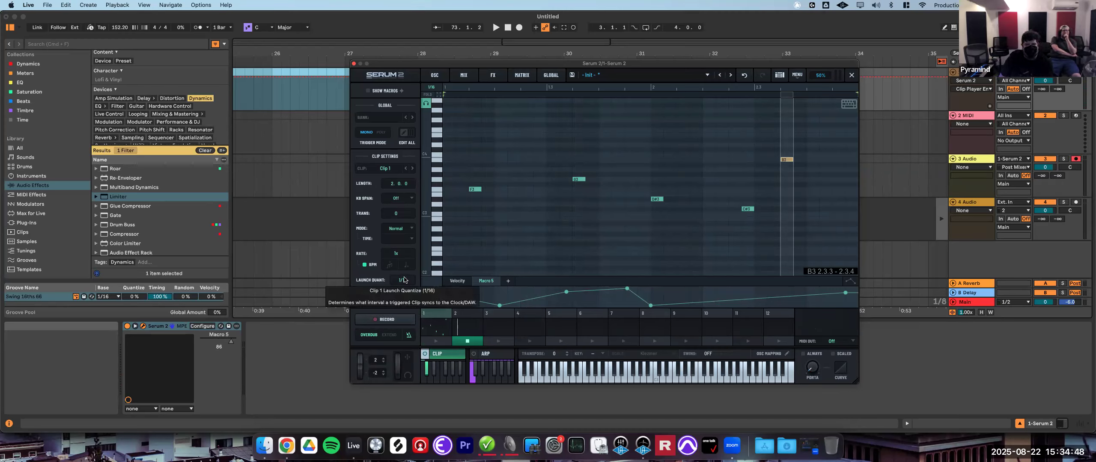
- Set Clip 1's launch quantize to Bar, then select and launch Clip 2
{"action": "left_click_drag", "start_coordinate": [403, 281], "coordinate": [427, 307]}
{"action": "left_click_drag", "start_coordinate": [422, 366], "coordinate": [458, 333]}
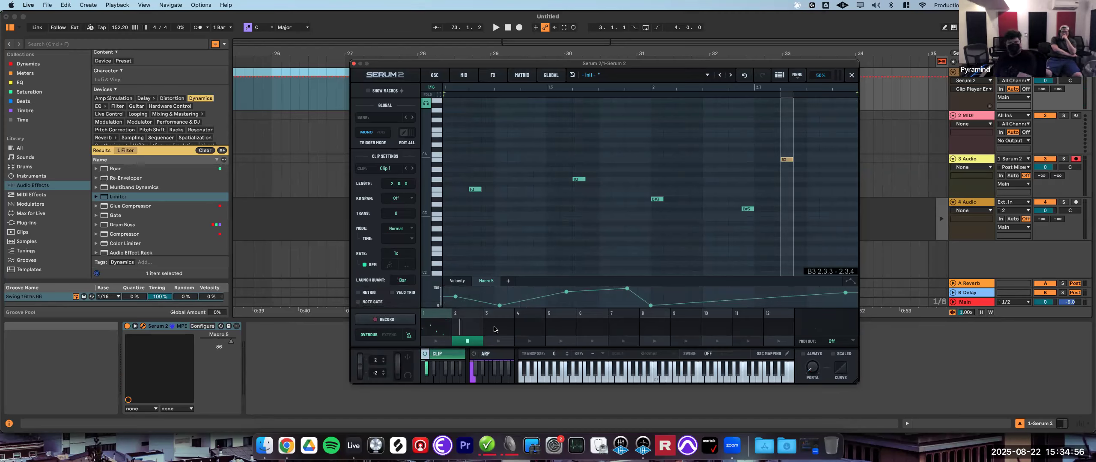
{"action": "left_click", "coordinate": [473, 328]}
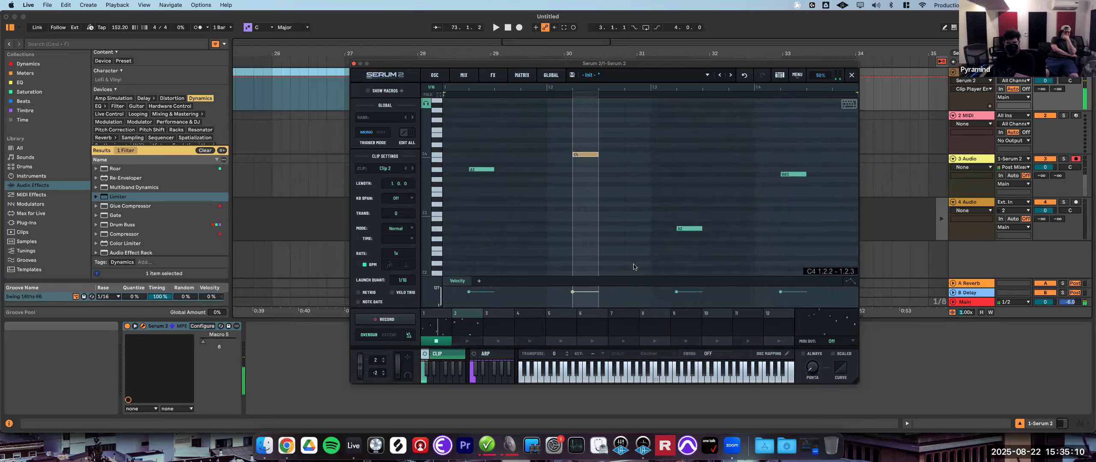
{"action": "left_click", "coordinate": [462, 341]}
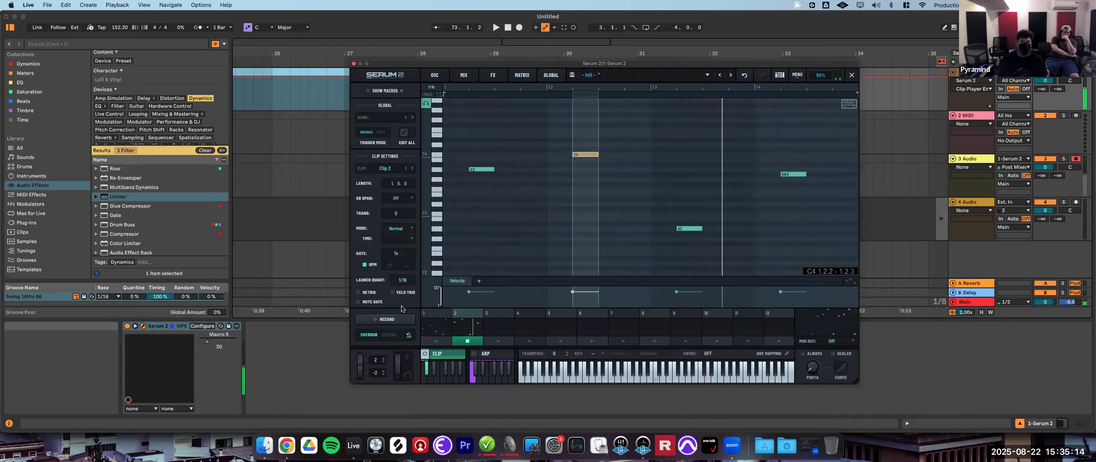
- Reset the launch quantize of Clip 2 and Clip 1 to their default
{"action": "left_click_drag", "start_coordinate": [402, 281], "coordinate": [478, 324]}
{"action": "right_click", "coordinate": [404, 281]}
{"action": "left_click", "coordinate": [400, 307]}
{"action": "right_click", "coordinate": [396, 279]}
{"action": "left_click", "coordinate": [428, 300]}
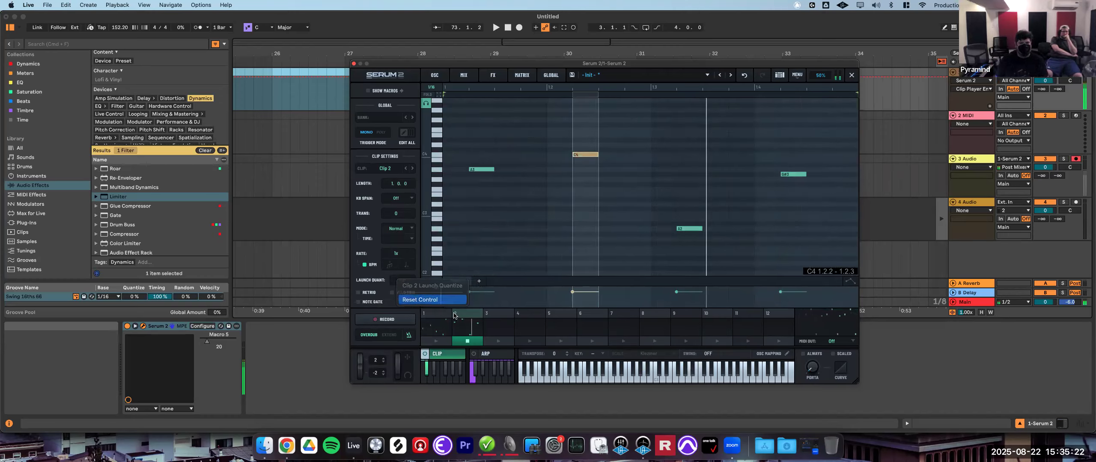
{"action": "left_click", "coordinate": [436, 323]}
{"action": "right_click", "coordinate": [397, 279]}
{"action": "left_click", "coordinate": [430, 299]}
{"action": "left_click", "coordinate": [434, 371]}
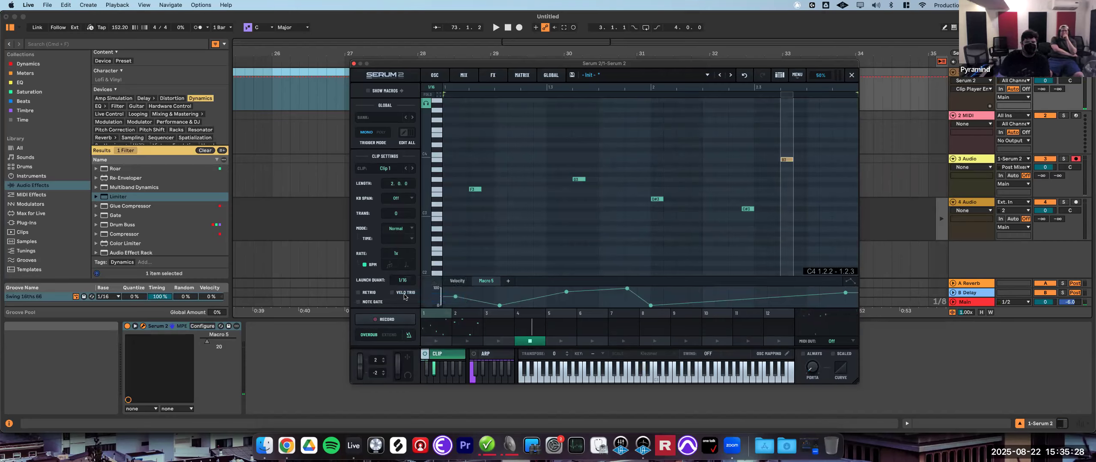
- Enable Retrig and Velo Trig for Clip 1 and play it back
{"action": "left_click", "coordinate": [358, 293]}
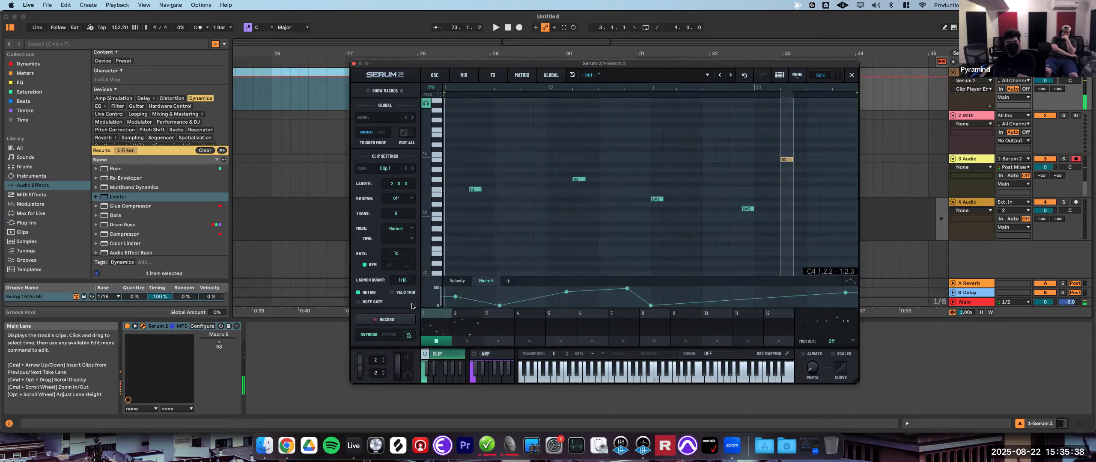
{"action": "left_click", "coordinate": [393, 293]}
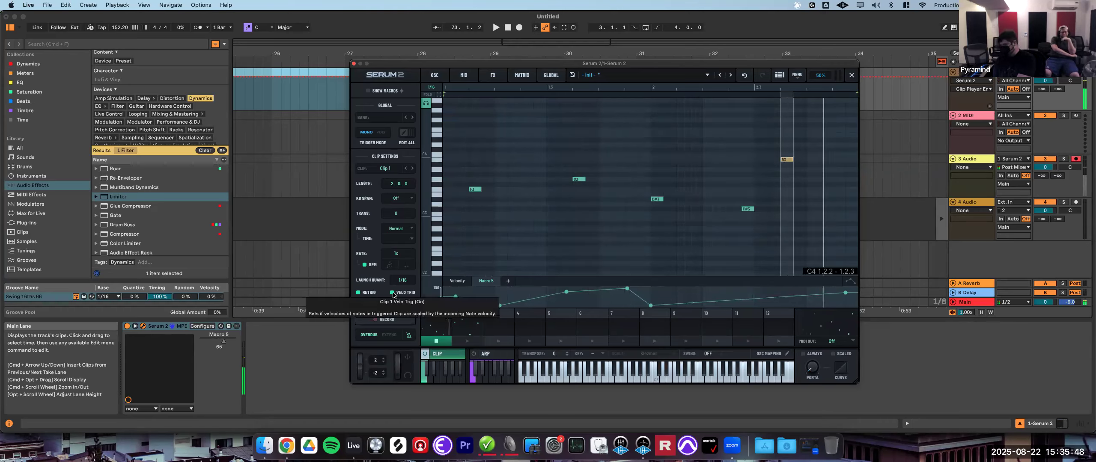
{"action": "key", "text": "space"}
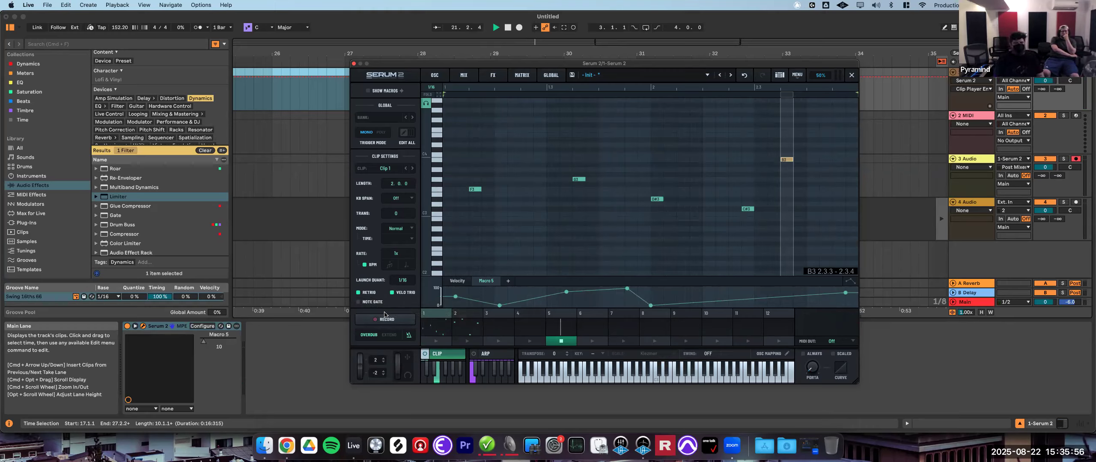
- Toggle Note Rate for Clip 1 and select Clip 2 in the clip sequencer
{"action": "left_click", "coordinate": [358, 303]}
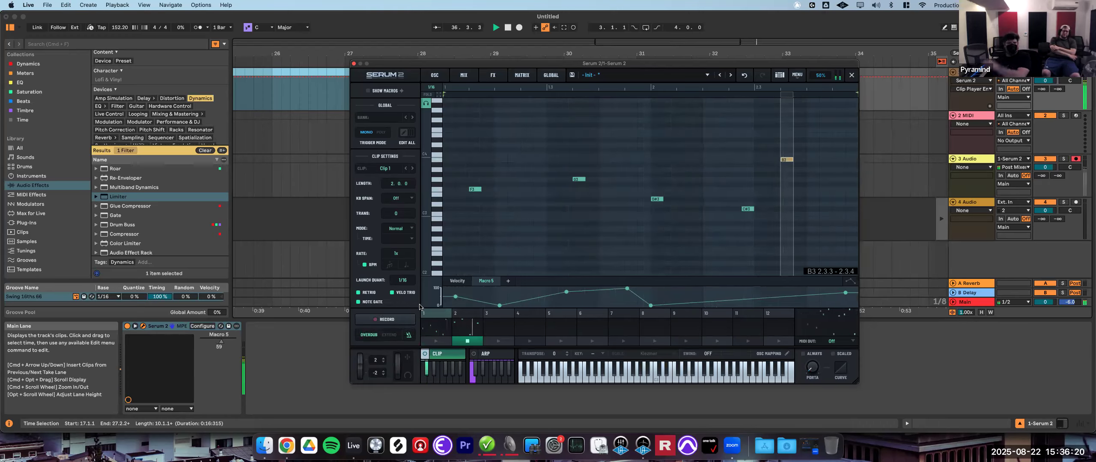
{"action": "left_click", "coordinate": [467, 326]}
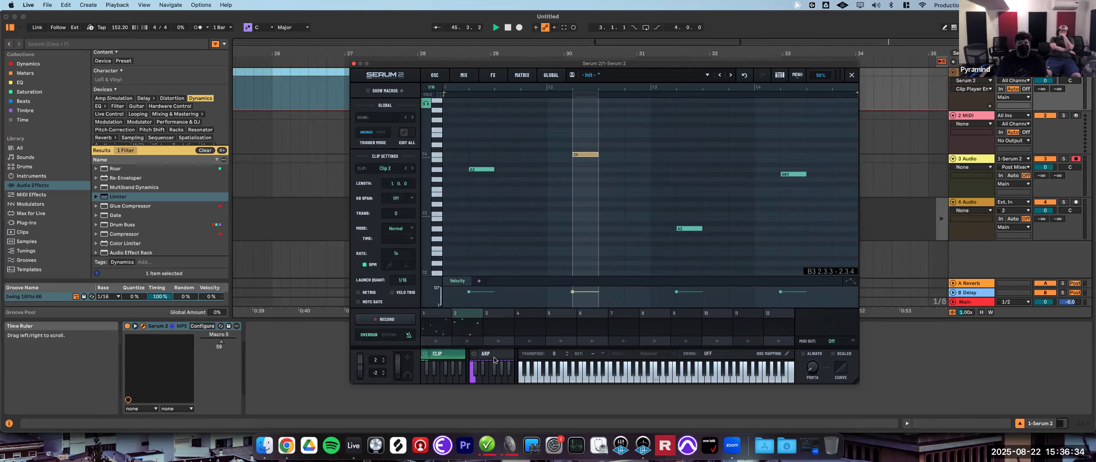
- Open the arpeggiator, enable it, and edit its pattern steps and rate
{"action": "left_click", "coordinate": [493, 356]}
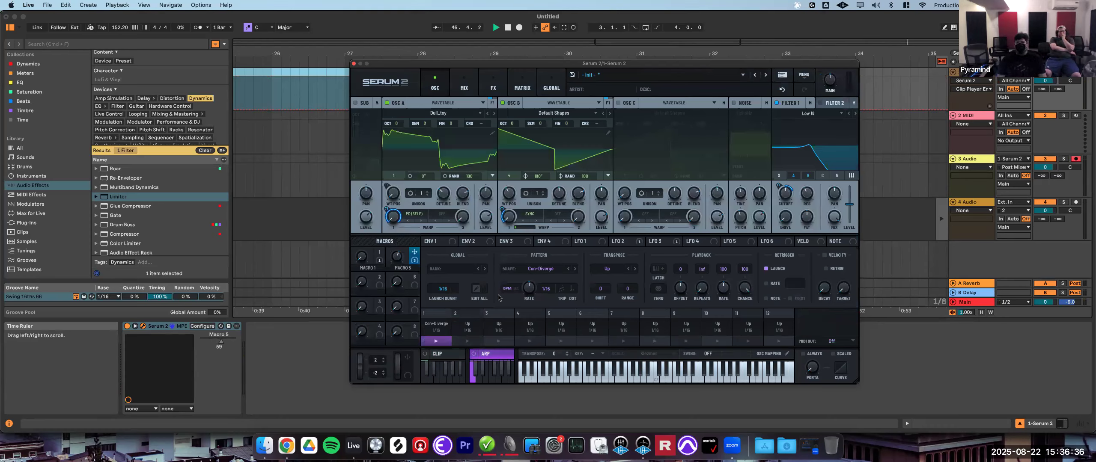
{"action": "left_click", "coordinate": [474, 354]}
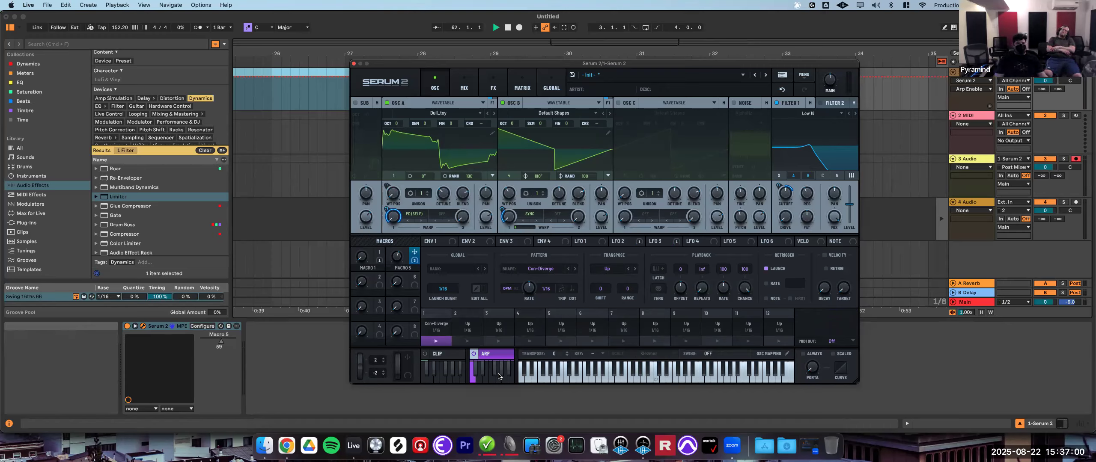
{"action": "left_click", "coordinate": [474, 368]}
{"action": "left_click", "coordinate": [492, 372]}
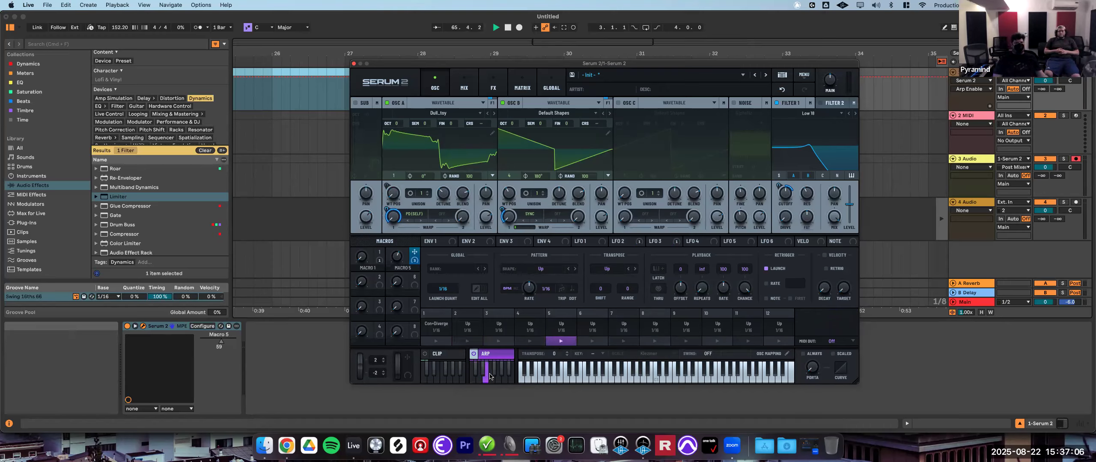
{"action": "left_click", "coordinate": [473, 377]}
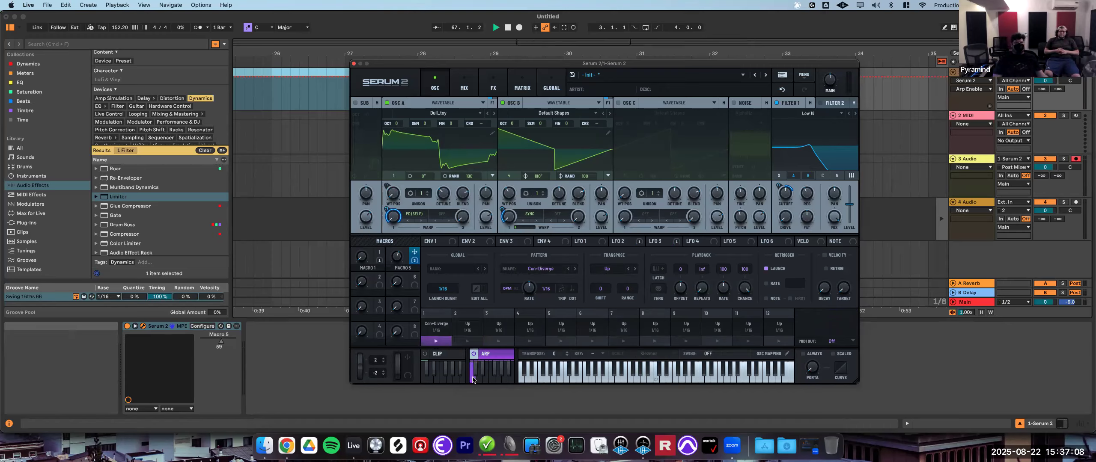
{"action": "left_click", "coordinate": [470, 337]}
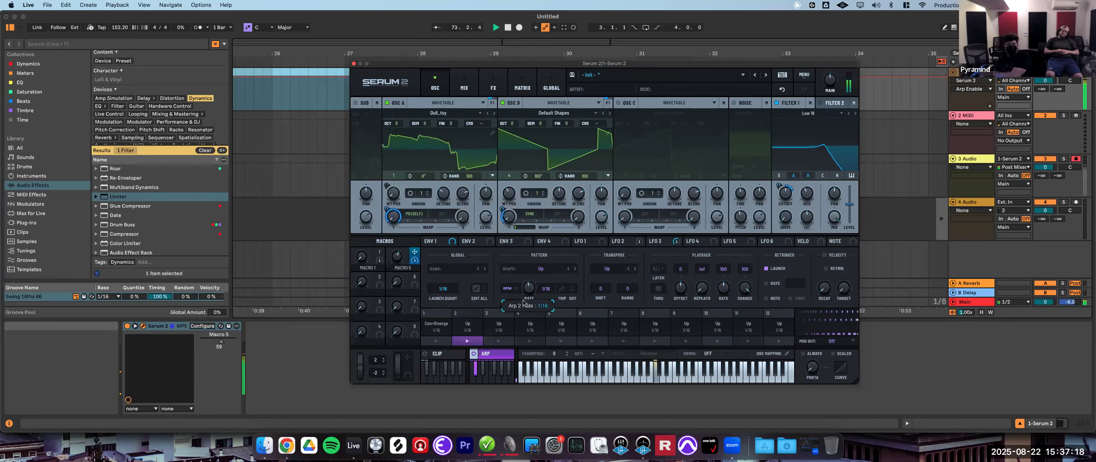
{"action": "left_click_drag", "start_coordinate": [529, 290], "coordinate": [528, 301]}
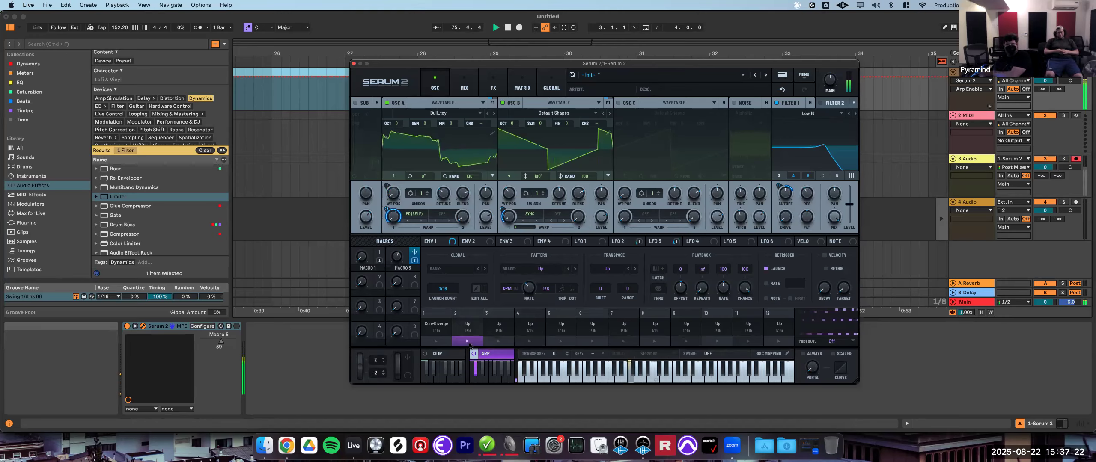
{"action": "left_click", "coordinate": [437, 342]}
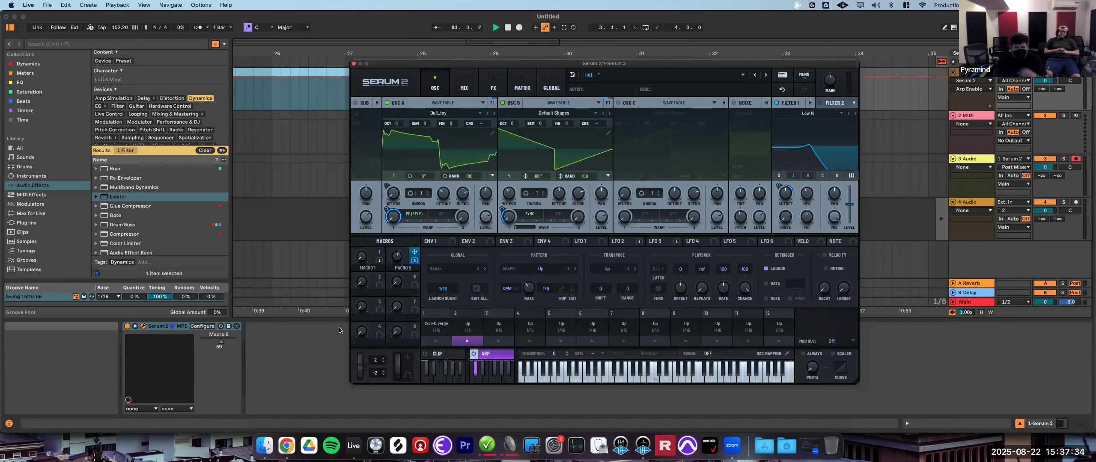
- Set the MIDI output to Clip Player and return to the clip editor
{"action": "left_click", "coordinate": [849, 343]}
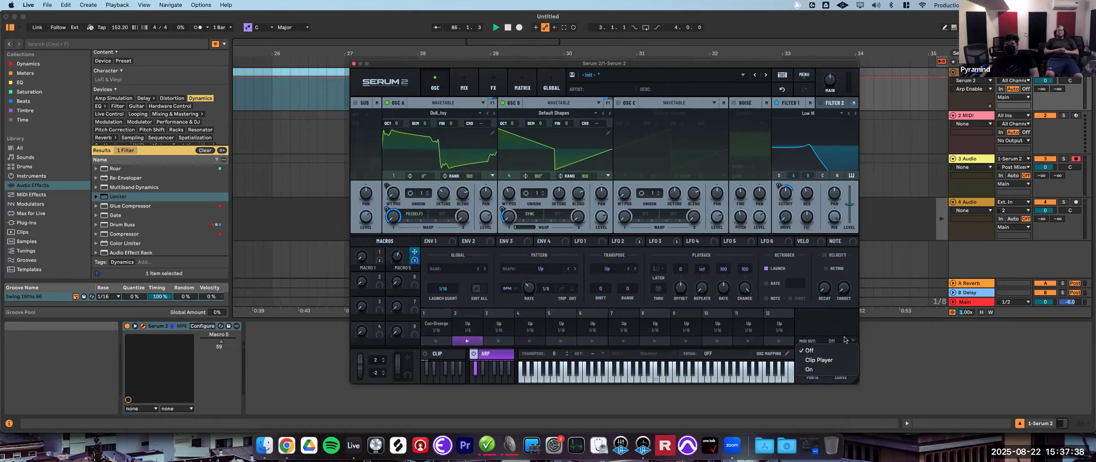
{"action": "left_click", "coordinate": [826, 364]}
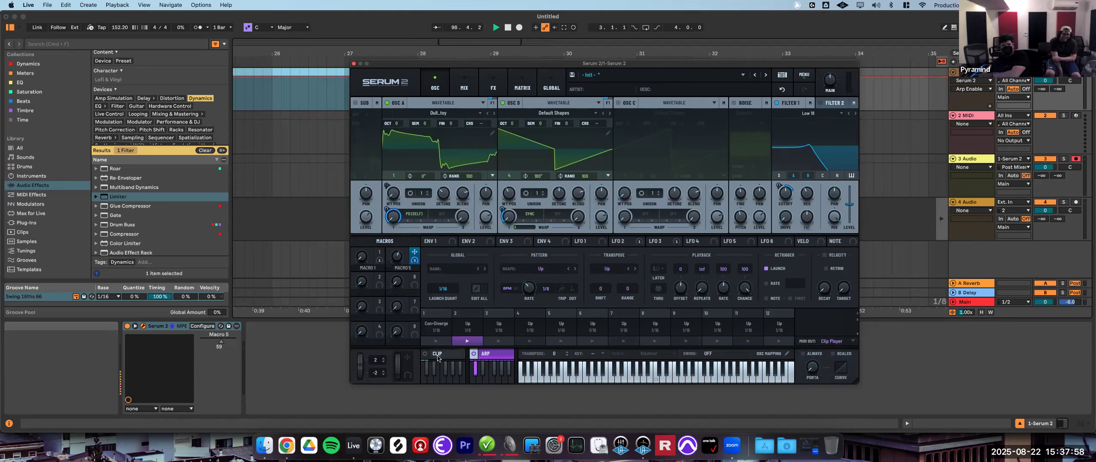
{"action": "left_click", "coordinate": [437, 358]}
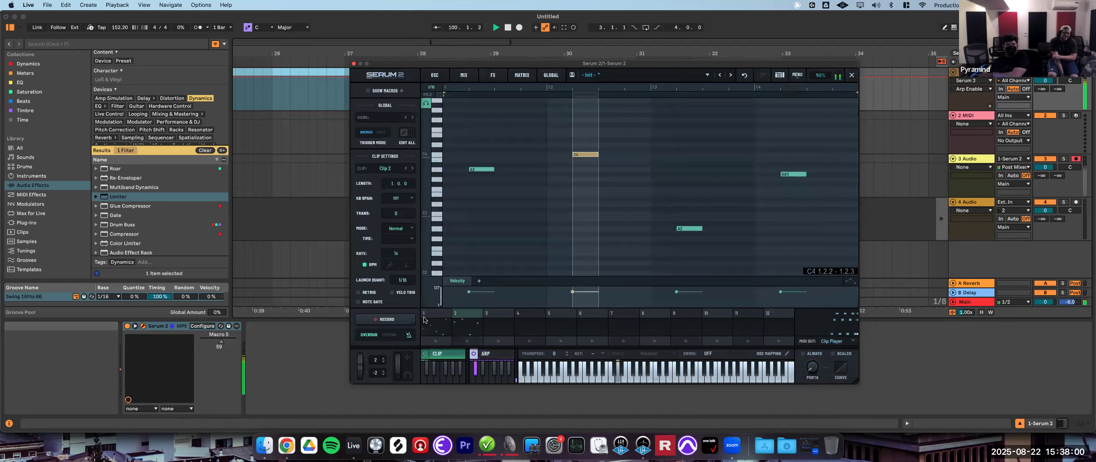
- Record the arpeggiator output into Clip 2, then delete all the recorded notes
{"action": "left_click", "coordinate": [391, 322]}
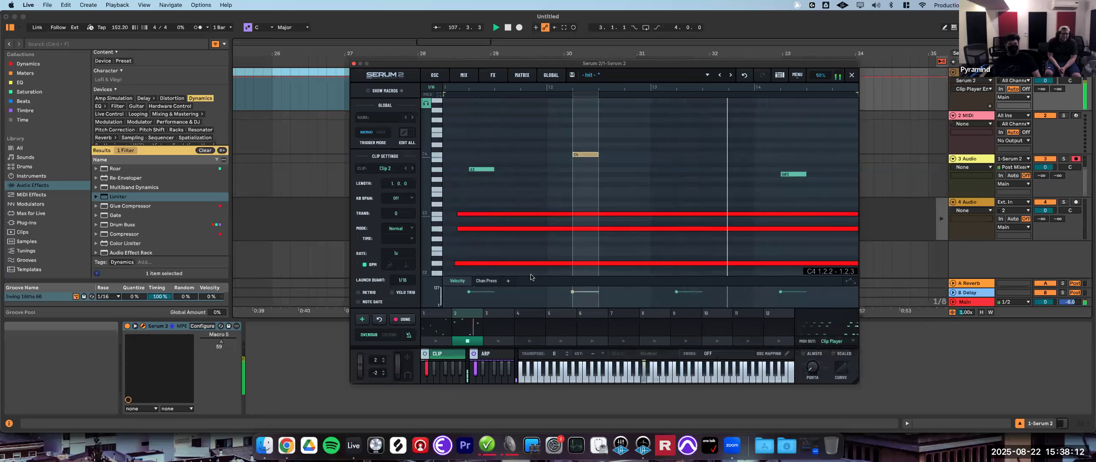
{"action": "key", "text": "space"}
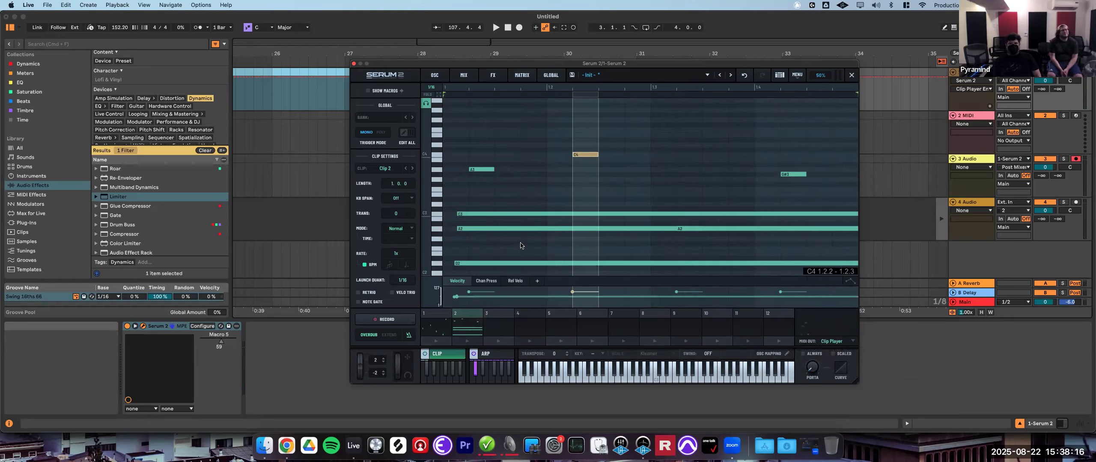
{"action": "left_click_drag", "start_coordinate": [481, 152], "coordinate": [851, 276]}
{"action": "key", "text": "Delete"}
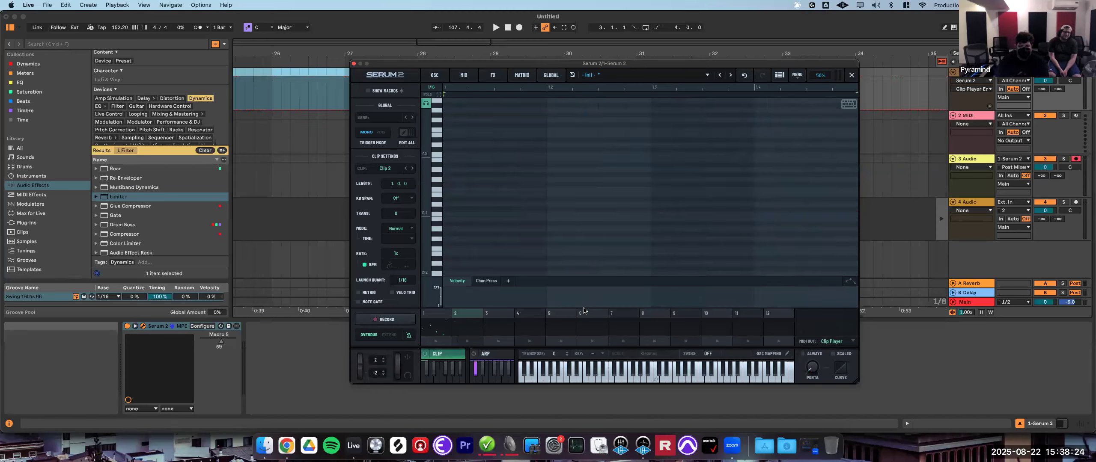
- Open the arpeggiator editor and try several of its pattern slots
{"action": "left_click", "coordinate": [492, 354]}
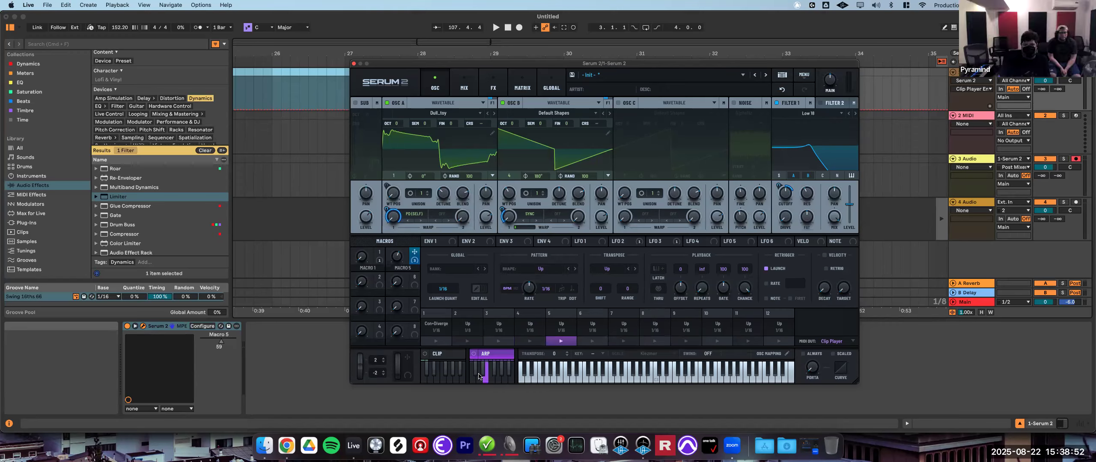
{"action": "left_click", "coordinate": [482, 372]}
{"action": "left_click", "coordinate": [478, 379]}
{"action": "left_click", "coordinate": [475, 373]}
{"action": "left_click", "coordinate": [471, 380]}
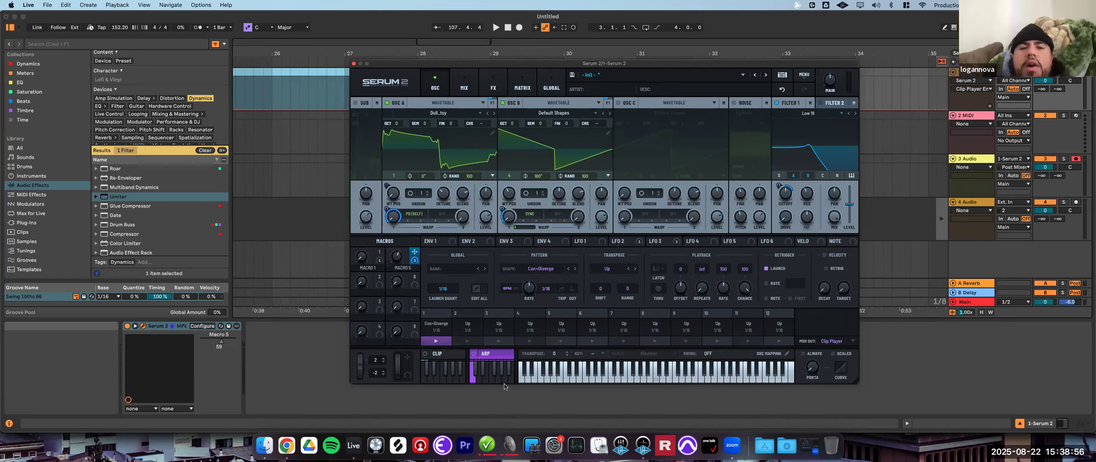
- Inspect the arpeggiator and clip module context menus, including the MIDI Input Trigger Octave options
{"action": "left_click", "coordinate": [472, 357]}
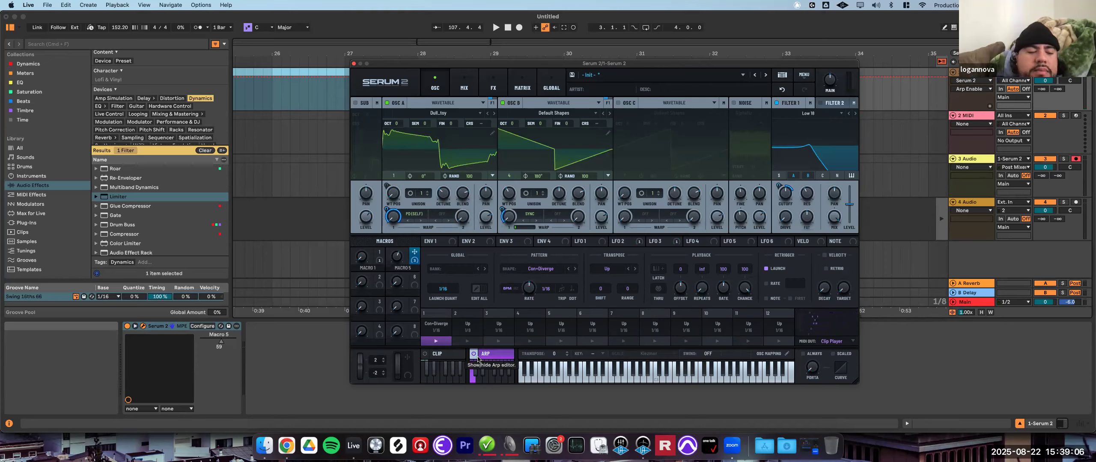
{"action": "right_click", "coordinate": [492, 357]}
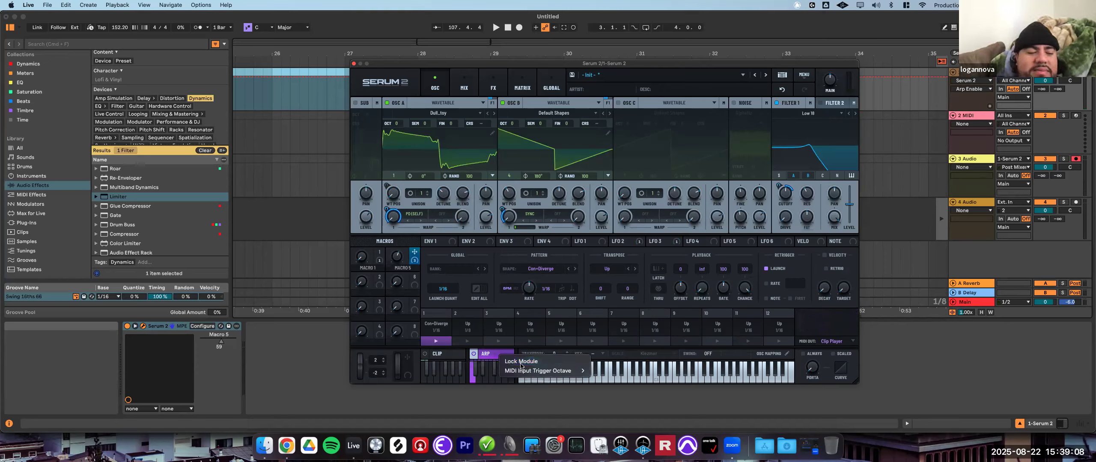
{"action": "mouse_move", "coordinate": [536, 372]}
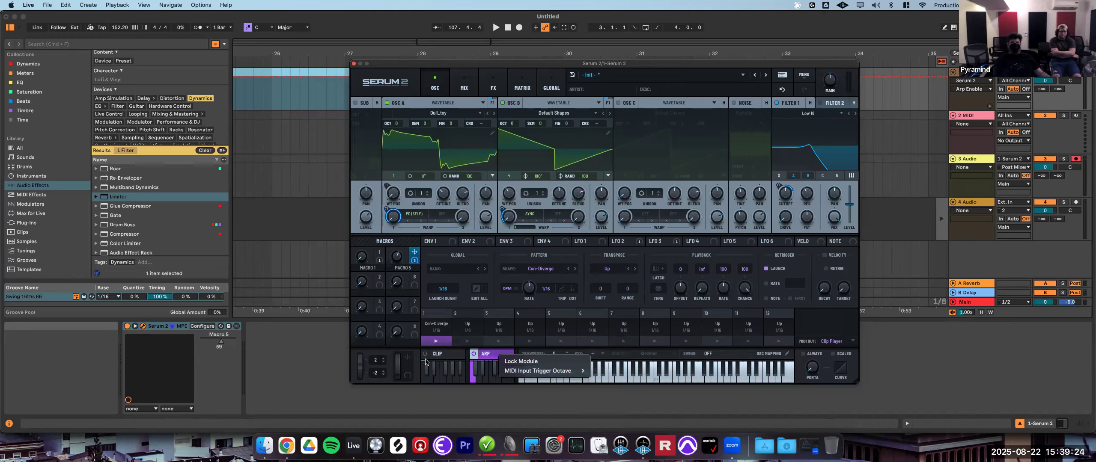
{"action": "left_click", "coordinate": [446, 357]}
{"action": "right_click", "coordinate": [445, 358]}
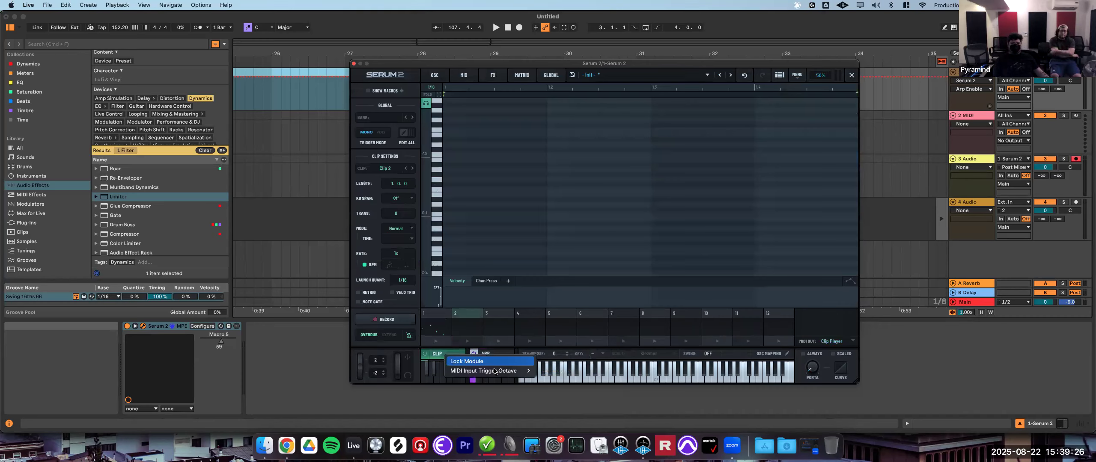
{"action": "mouse_move", "coordinate": [495, 371]}
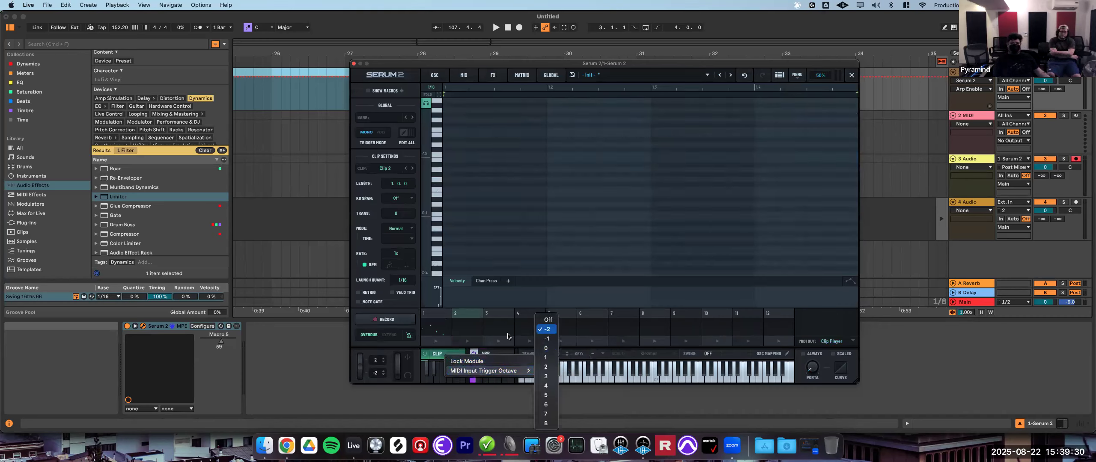
{"action": "left_click", "coordinate": [479, 353]}
- Switch off the clip player and collapse the arpeggiator editor
{"action": "left_click", "coordinate": [494, 357]}
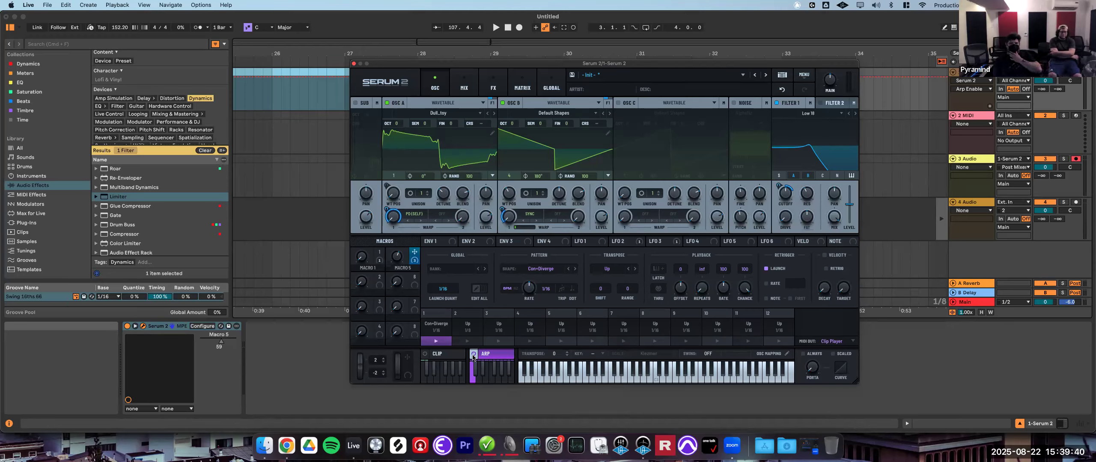
{"action": "left_click", "coordinate": [424, 355]}
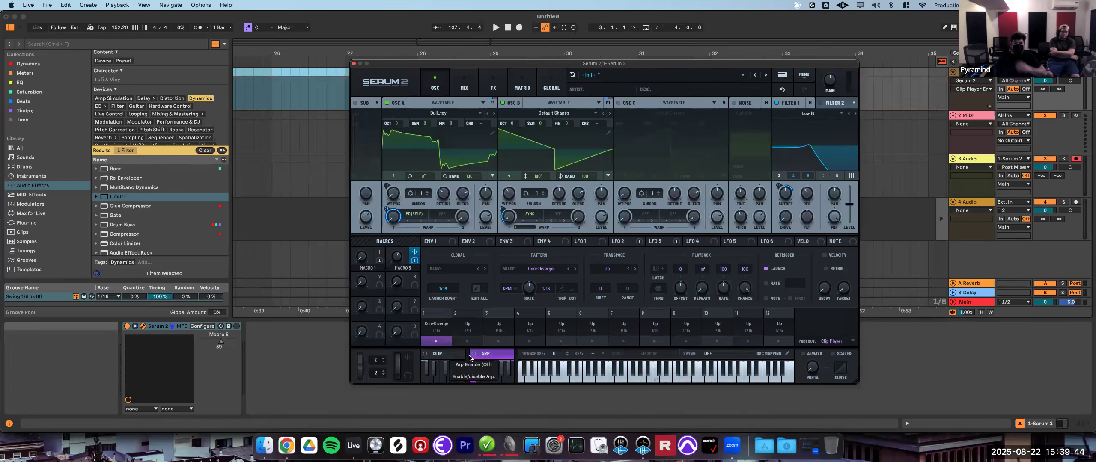
{"action": "left_click", "coordinate": [497, 355]}
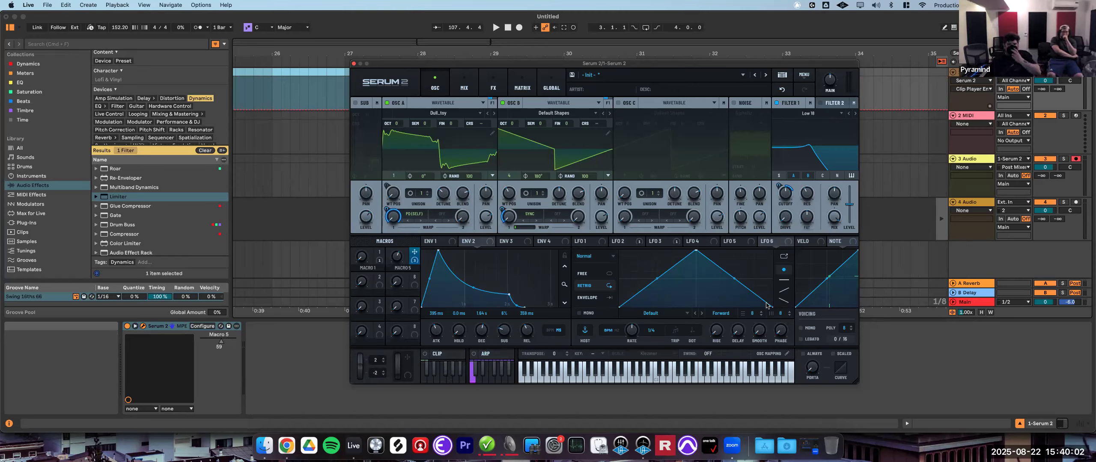
- Raise Macro 5 to about 73 and adjust the transpose value
{"action": "left_click", "coordinate": [537, 355]}
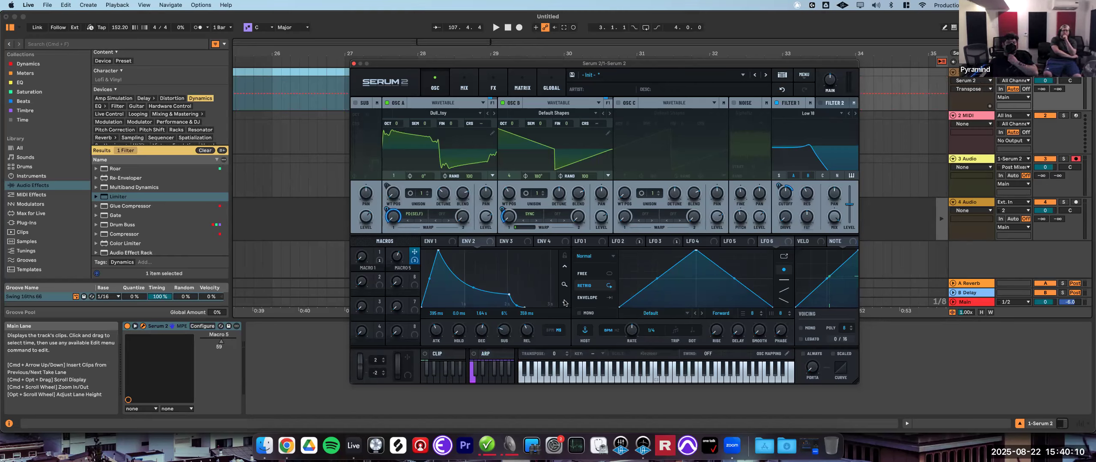
{"action": "left_click_drag", "start_coordinate": [395, 260], "coordinate": [405, 246]}
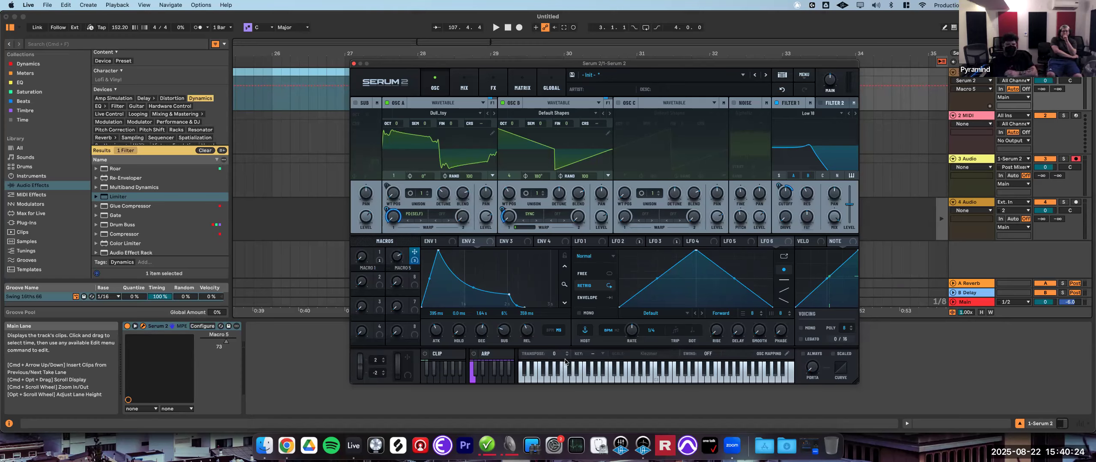
{"action": "left_click_drag", "start_coordinate": [558, 356], "coordinate": [559, 354]}
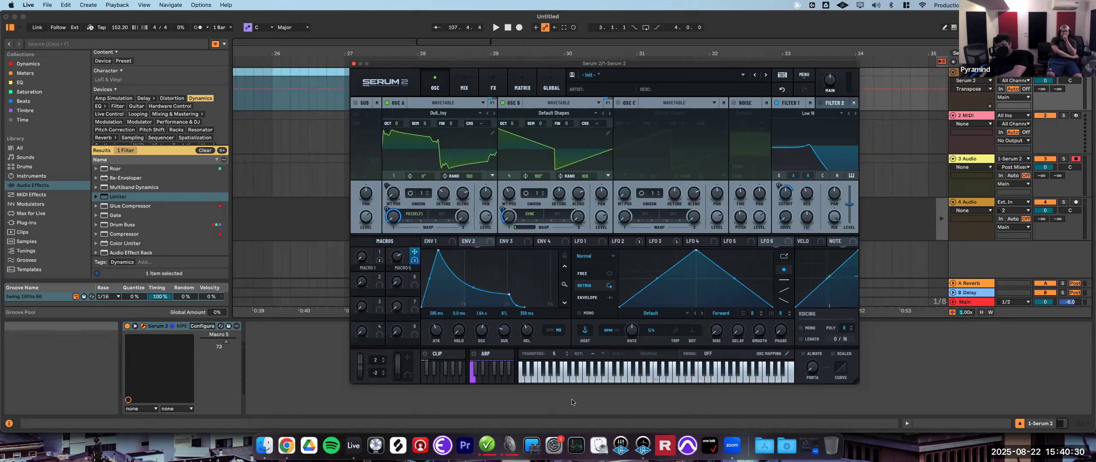
{"action": "left_click_drag", "start_coordinate": [555, 354], "coordinate": [550, 378]}
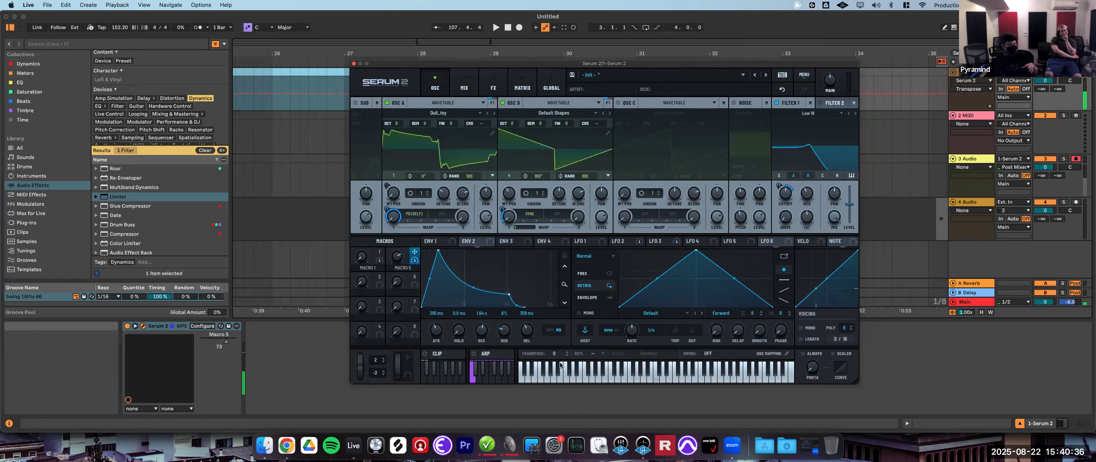
- Set the clip sequencer's key to D
{"action": "left_click", "coordinate": [596, 354]}
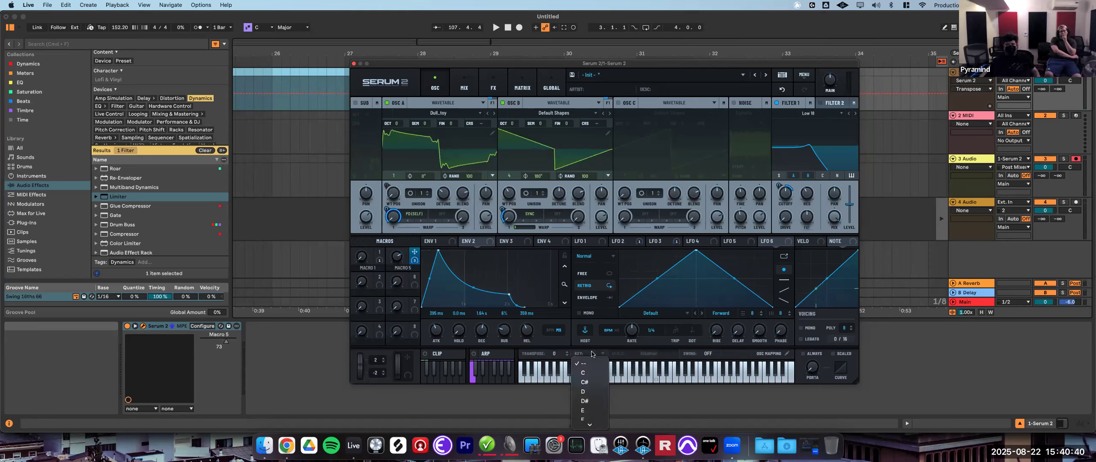
{"action": "left_click", "coordinate": [594, 392]}
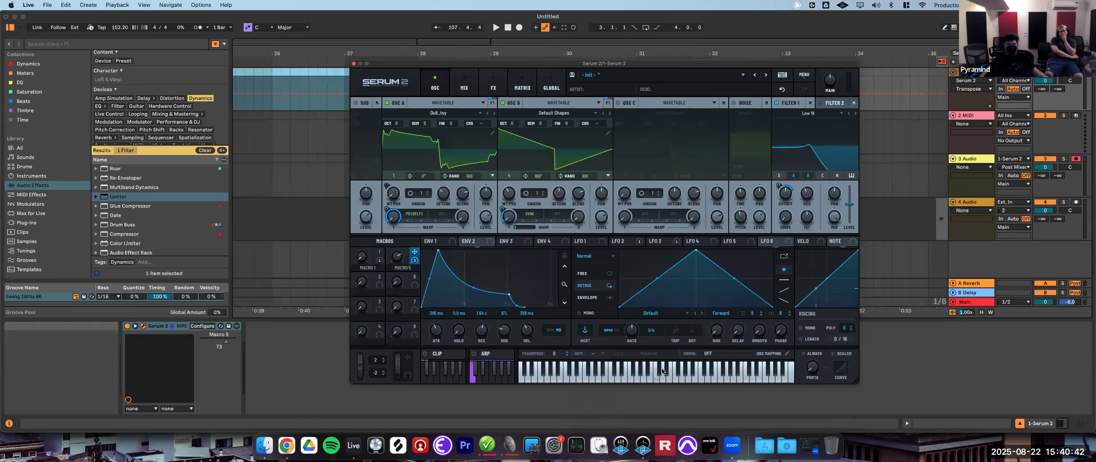
- Open the scale list, browse its options, and pick Major
{"action": "left_click", "coordinate": [663, 354]}
{"action": "scroll", "coordinate": [642, 373], "scroll_direction": "down", "scroll_amount": 2}
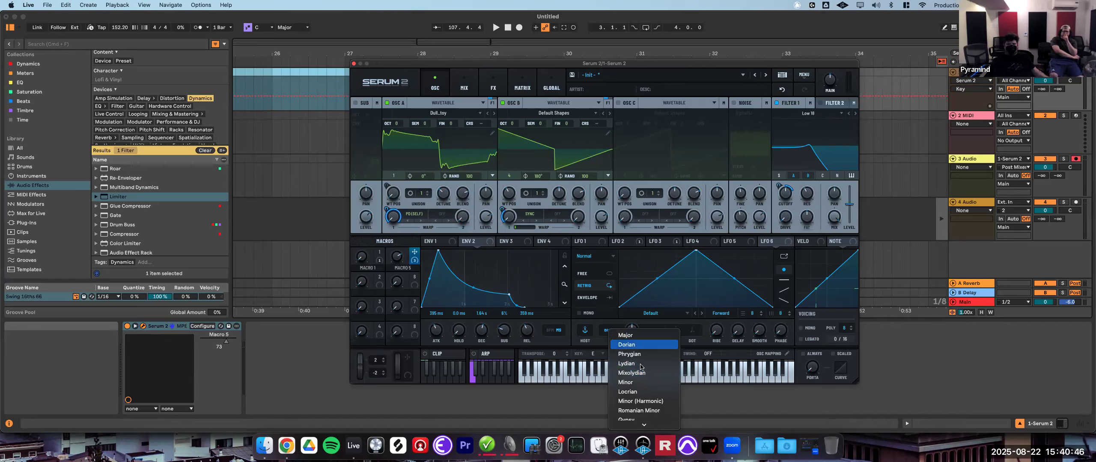
{"action": "scroll", "coordinate": [631, 338], "scroll_direction": "down", "scroll_amount": 2}
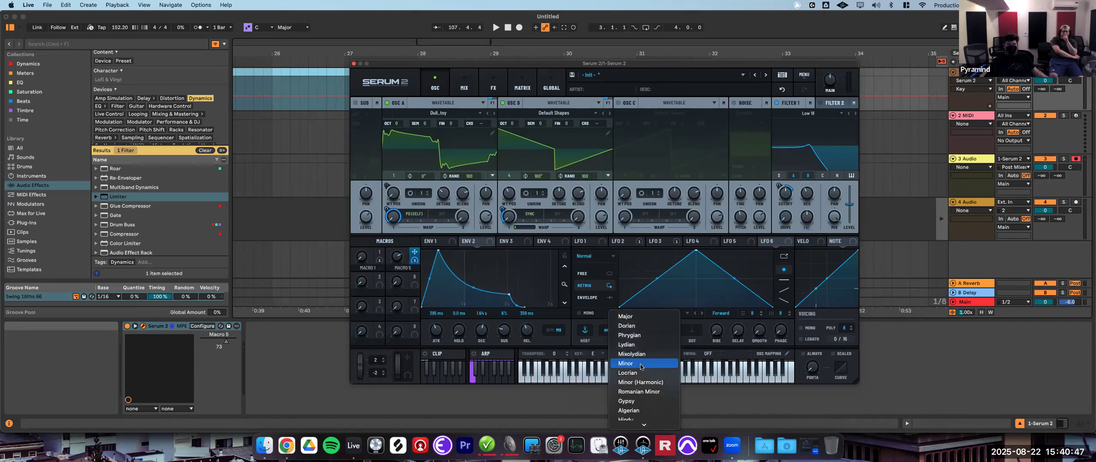
{"action": "left_click", "coordinate": [629, 318]}
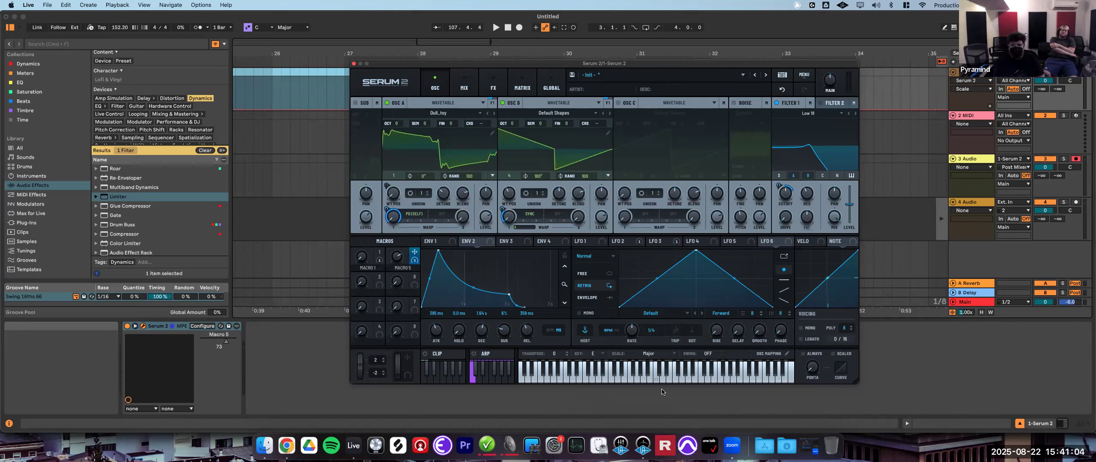
- Change the scale to Klezmer
{"action": "left_click", "coordinate": [658, 353]}
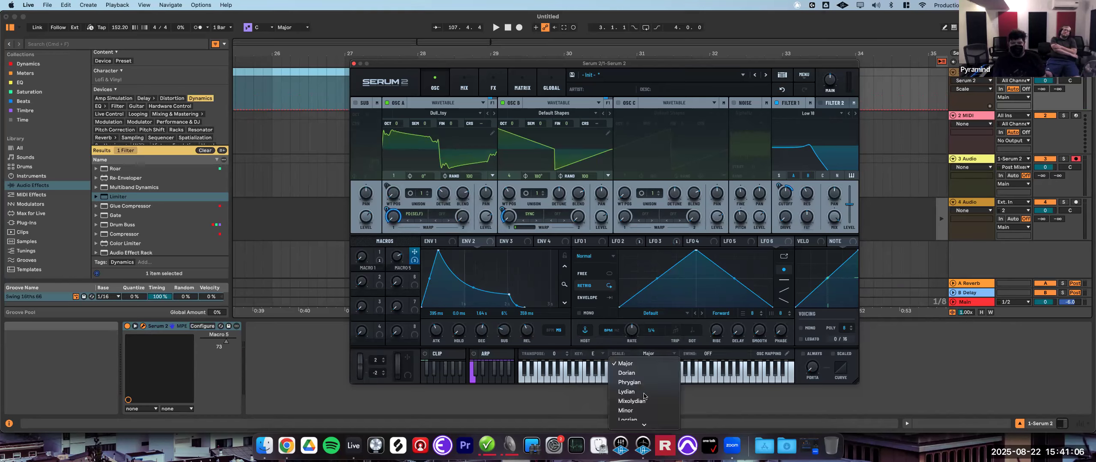
{"action": "scroll", "coordinate": [662, 390], "scroll_direction": "down", "scroll_amount": 15}
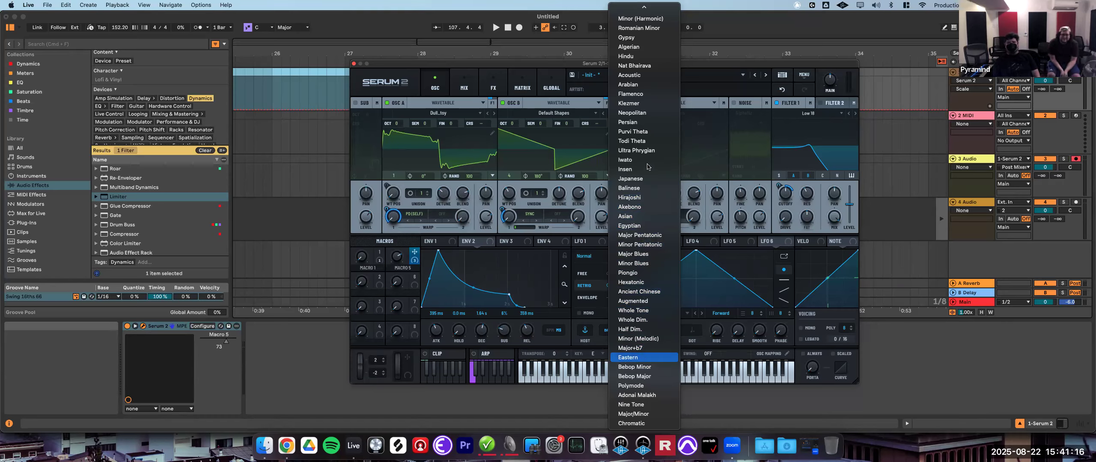
{"action": "left_click", "coordinate": [642, 103]}
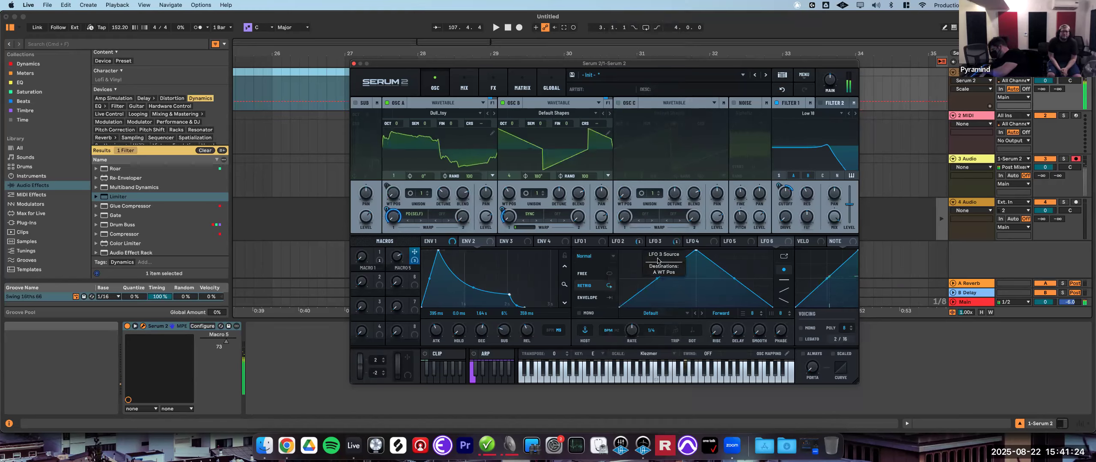
- Try raising the swing amount to about 73.5%
{"action": "left_click", "coordinate": [649, 352]}
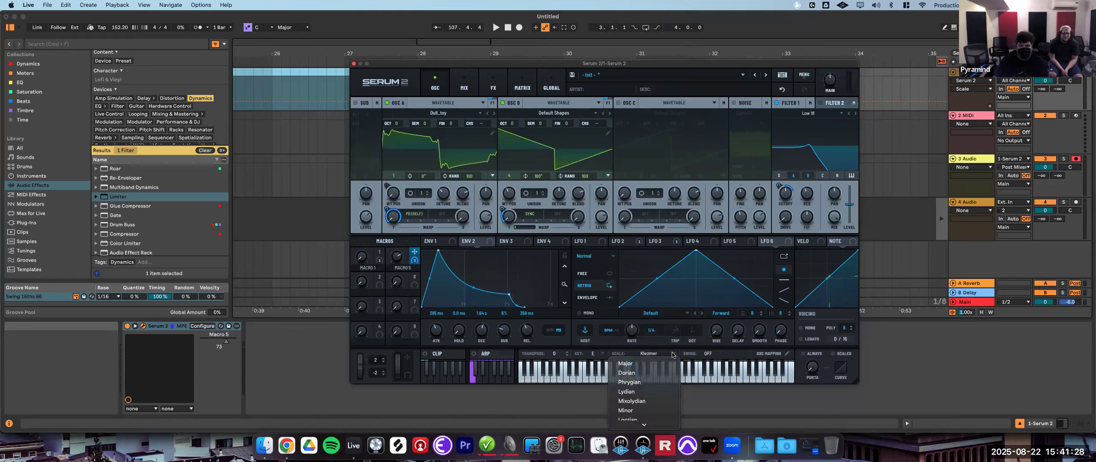
{"action": "left_click", "coordinate": [712, 356]}
{"action": "left_click_drag", "start_coordinate": [708, 359], "coordinate": [725, 337]}
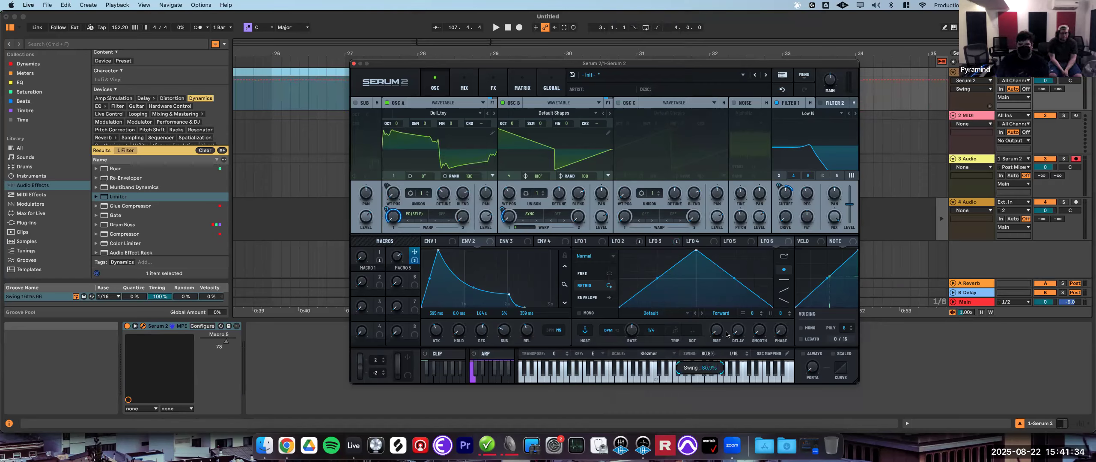
{"action": "mouse_move", "coordinate": [726, 336]}
{"action": "left_mouse_down"}
{"action": "mouse_move", "coordinate": [723, 379]}
{"action": "mouse_move", "coordinate": [732, 350]}
{"action": "left_mouse_up"}
- Switch on the arpeggiator and turn the swing back off
{"action": "left_click", "coordinate": [475, 356]}
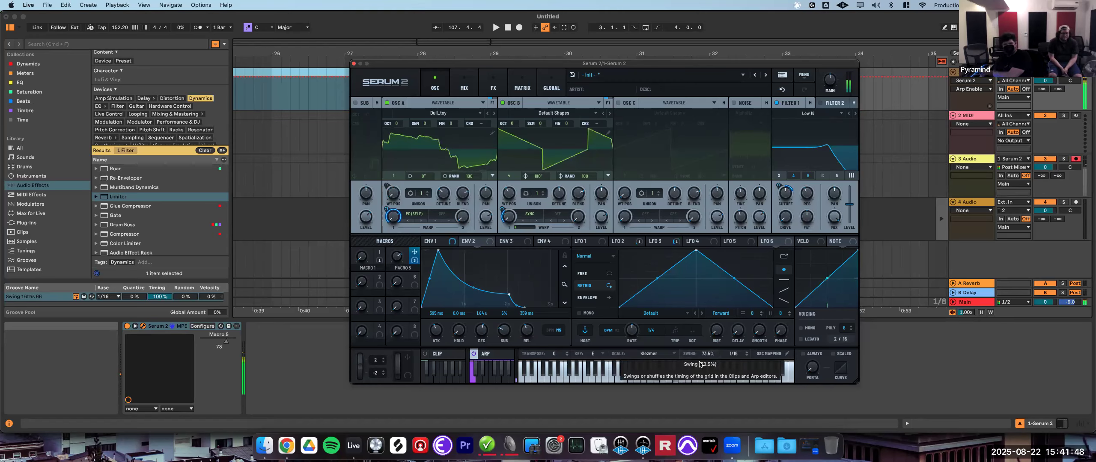
{"action": "left_click_drag", "start_coordinate": [708, 354], "coordinate": [708, 395]}
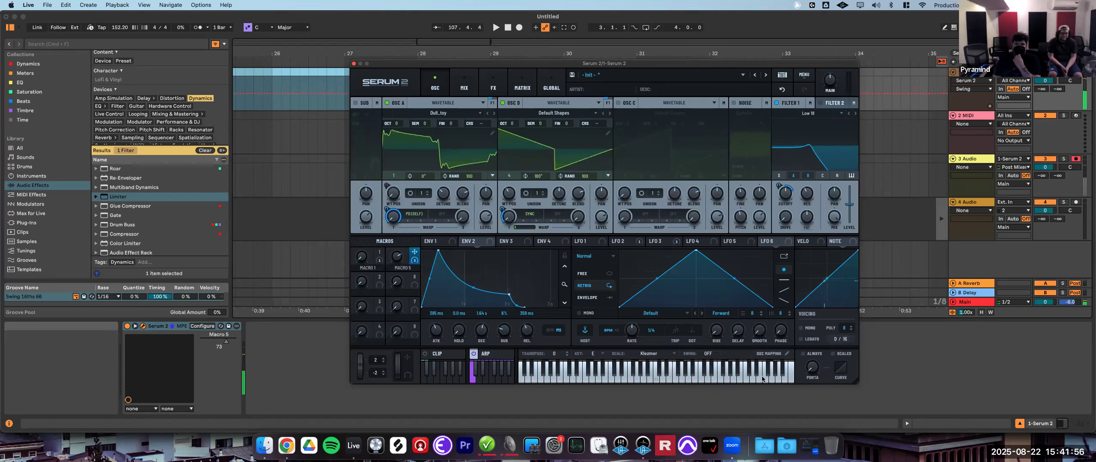
- Open the oscillator key mapping and limit the sub oscillator's range to below about C1
{"action": "left_click", "coordinate": [769, 354]}
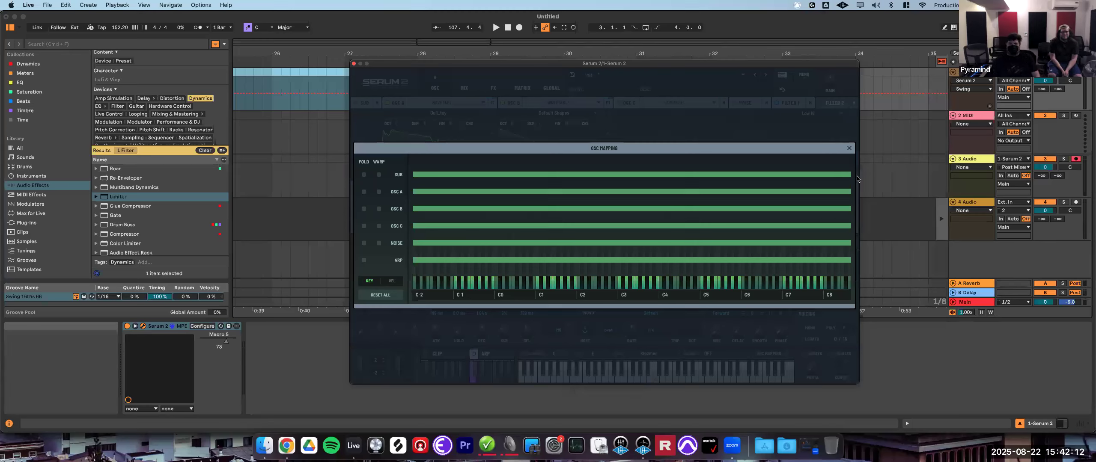
{"action": "left_click_drag", "start_coordinate": [851, 175], "coordinate": [534, 174]}
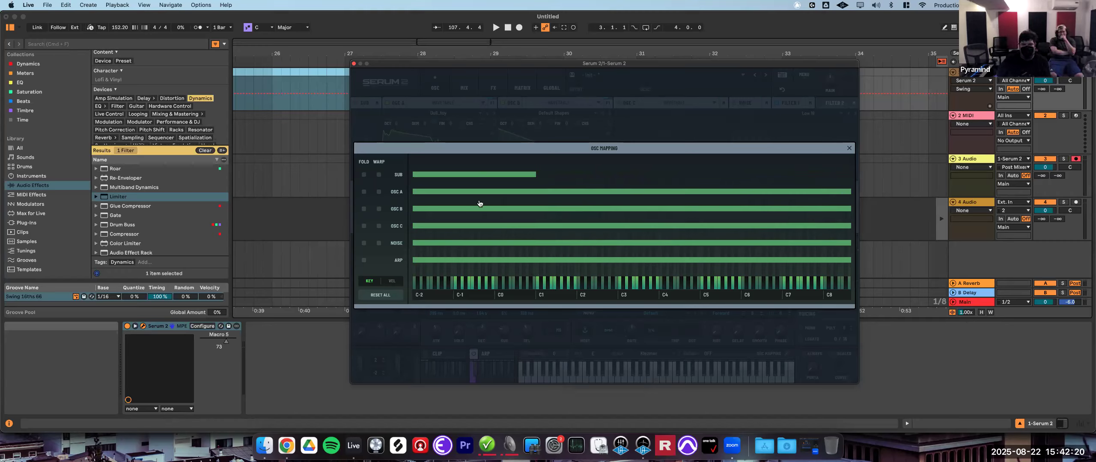
- Map oscillator A to about C1–C3 and oscillator B from about C3 upward, then close the mapping
{"action": "left_click_drag", "start_coordinate": [414, 189], "coordinate": [536, 192]}
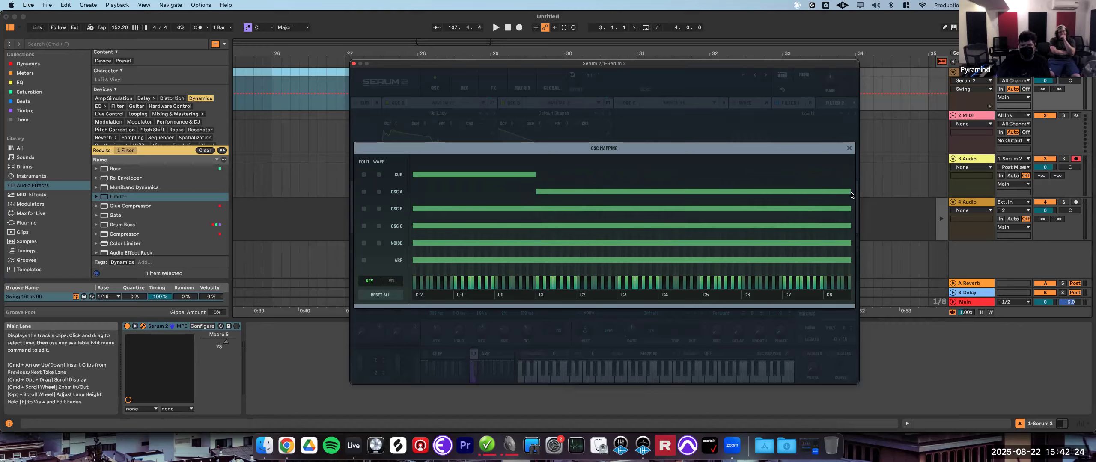
{"action": "left_click_drag", "start_coordinate": [685, 190], "coordinate": [617, 191]}
{"action": "left_click_drag", "start_coordinate": [412, 207], "coordinate": [618, 208]}
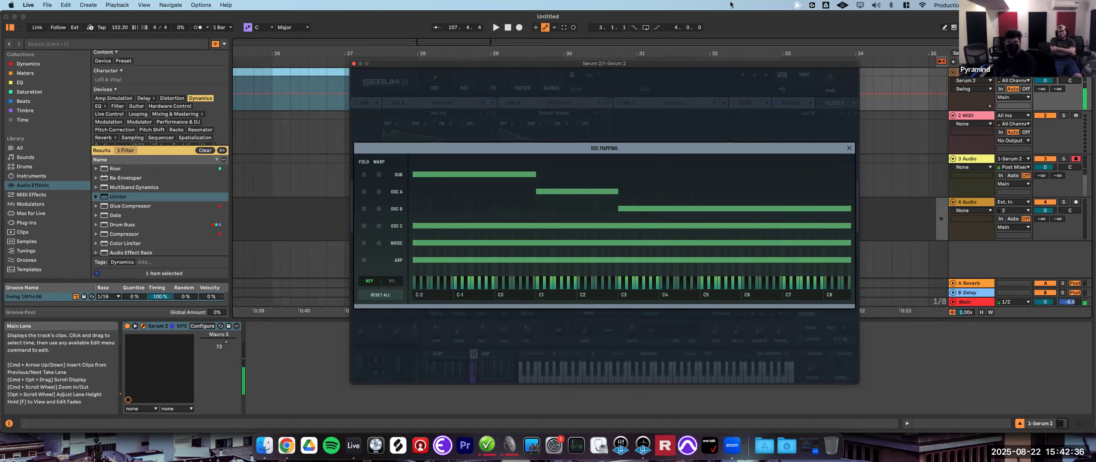
{"action": "left_click", "coordinate": [588, 365]}
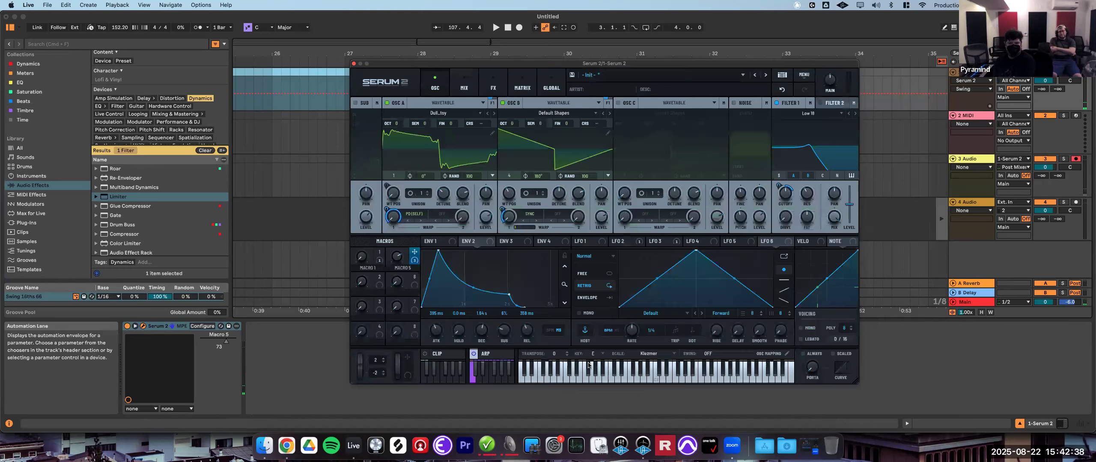
- Switch off the arpeggiator and restore full key ranges for the sub oscillator and oscillator A in the oscillator mapping
{"action": "left_click", "coordinate": [474, 354]}
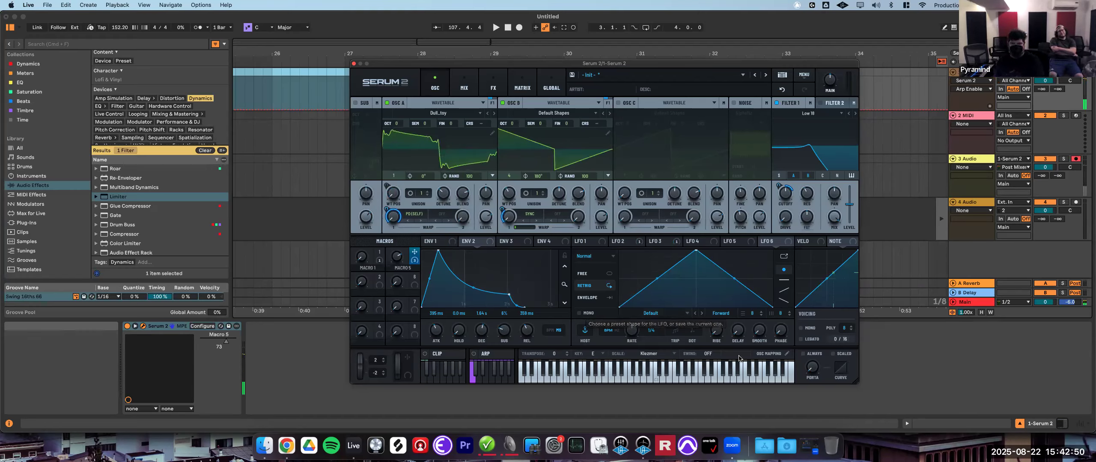
{"action": "left_click", "coordinate": [776, 359]}
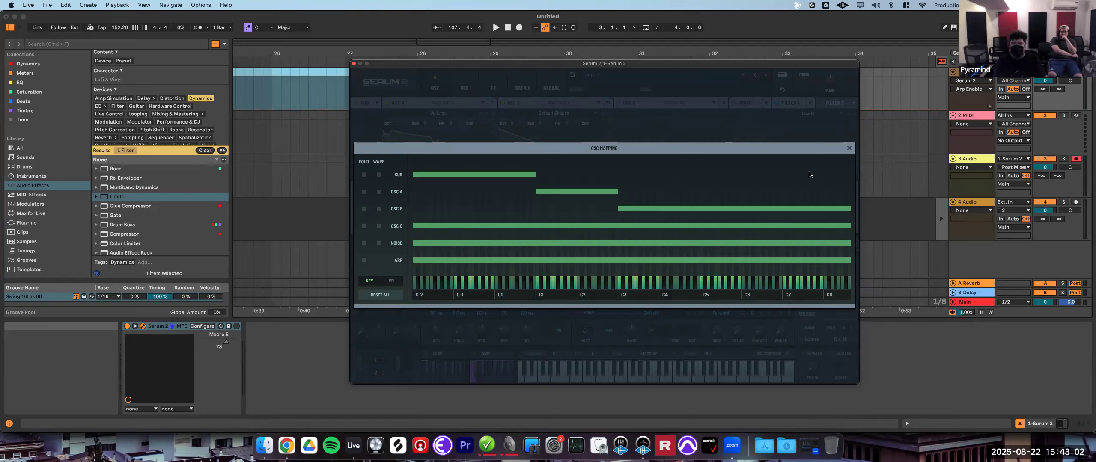
{"action": "left_click_drag", "start_coordinate": [620, 192], "coordinate": [850, 193]}
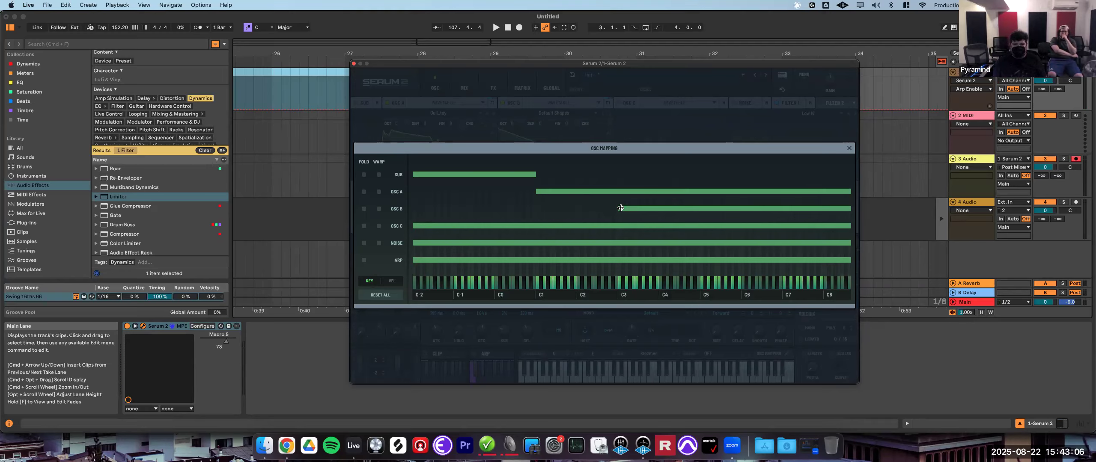
{"action": "left_click_drag", "start_coordinate": [520, 202], "coordinate": [412, 191]}
{"action": "left_click_drag", "start_coordinate": [534, 173], "coordinate": [851, 174]}
{"action": "left_click", "coordinate": [849, 148]}
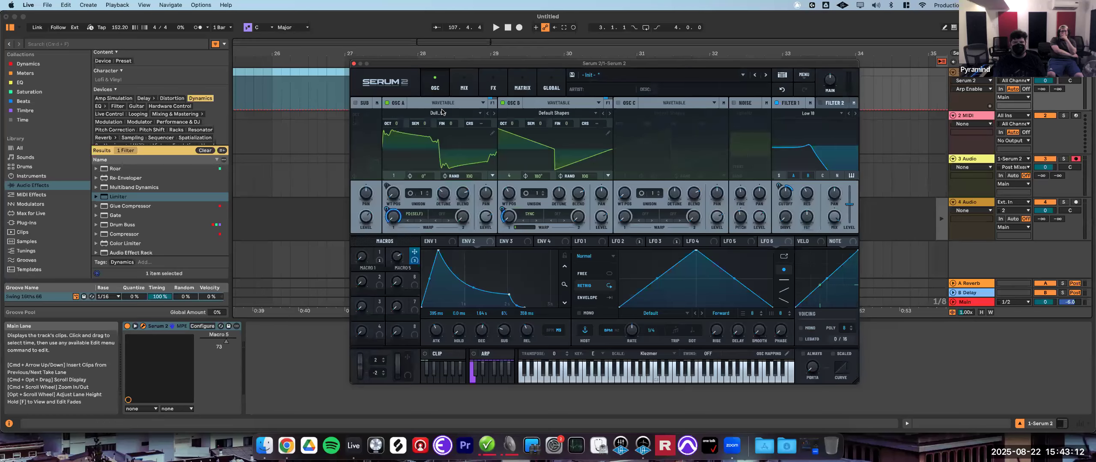
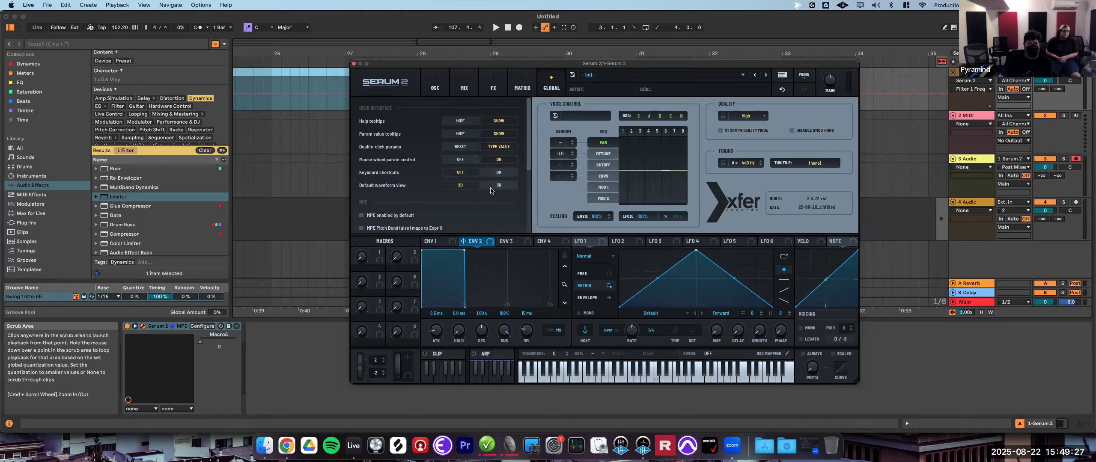
- Set the default waveform view to 3D and move oscillator A's wavetable position in the 3D display
{"action": "left_click", "coordinate": [499, 186]}
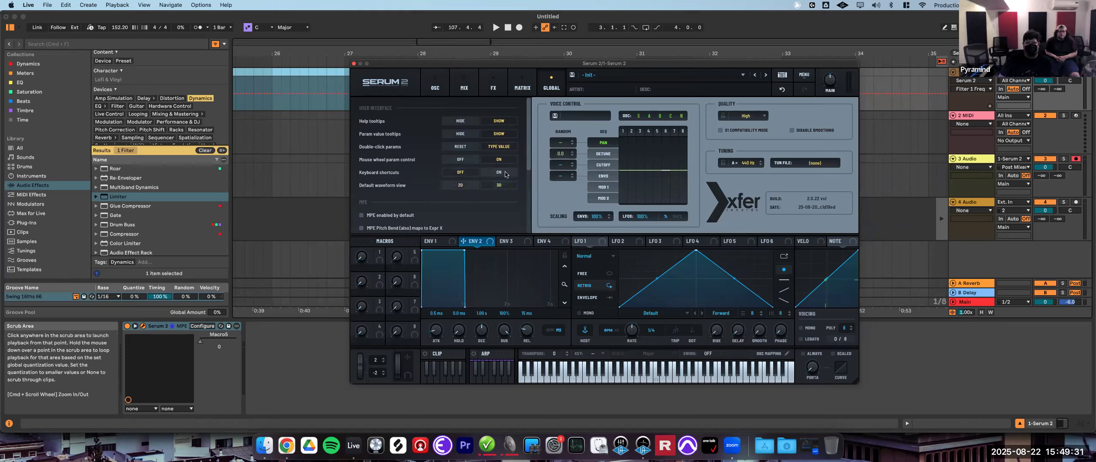
{"action": "left_click", "coordinate": [435, 87]}
{"action": "left_click", "coordinate": [442, 151]}
{"action": "left_click", "coordinate": [442, 150]}
{"action": "left_click", "coordinate": [441, 150]}
{"action": "left_click", "coordinate": [441, 148]}
{"action": "left_click", "coordinate": [441, 148]}
{"action": "left_click_drag", "start_coordinate": [396, 191], "coordinate": [426, 190]}
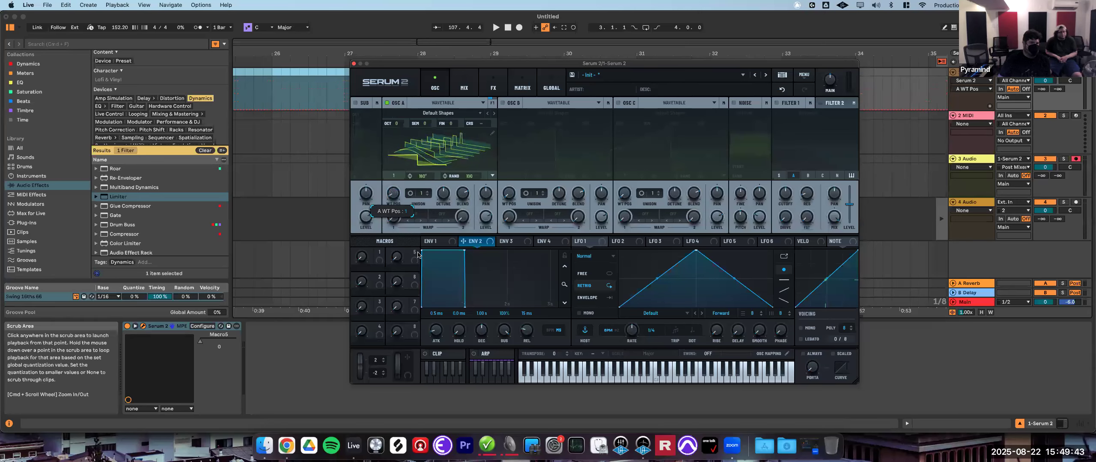
- Scroll through the global preferences list to review its interface and MPE options
{"action": "left_click", "coordinate": [551, 85]}
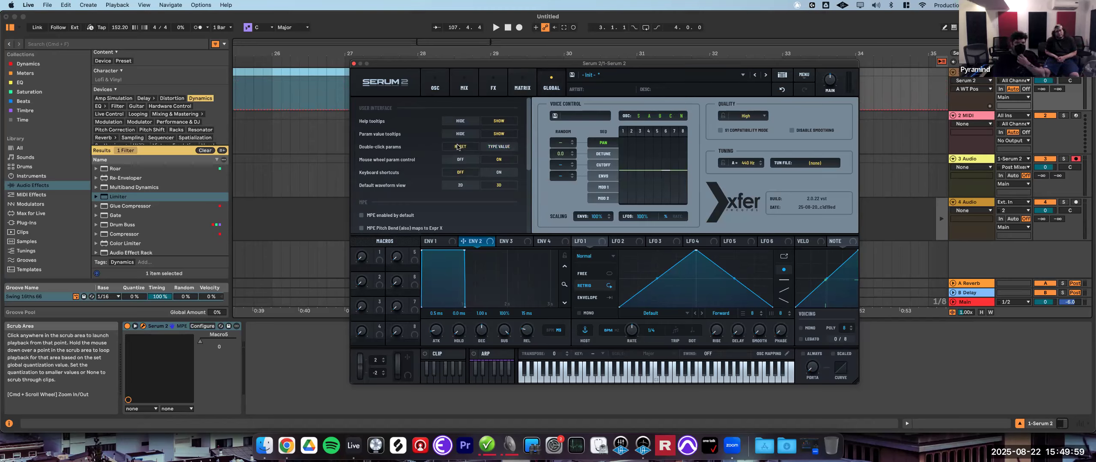
{"action": "scroll", "coordinate": [407, 155], "scroll_direction": "down", "scroll_amount": 5}
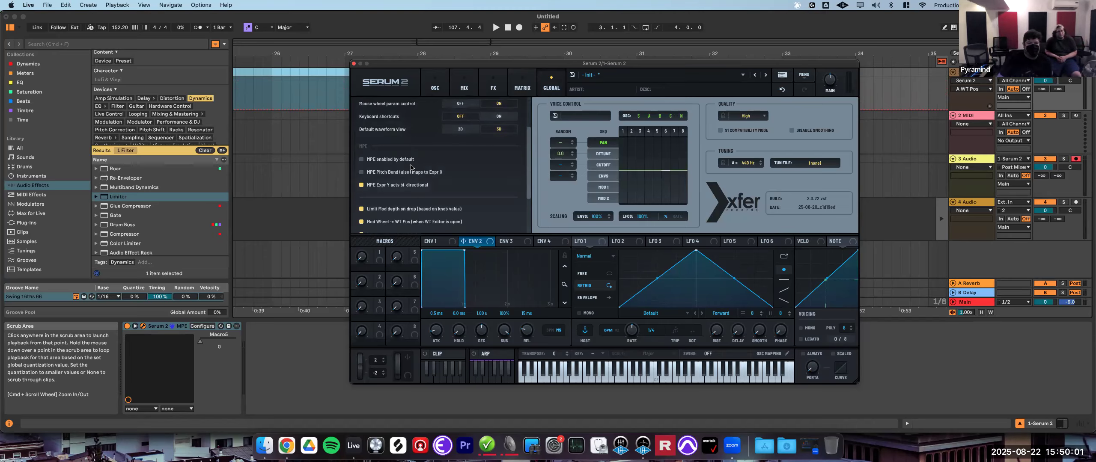
{"action": "scroll", "coordinate": [409, 163], "scroll_direction": "down", "scroll_amount": 2}
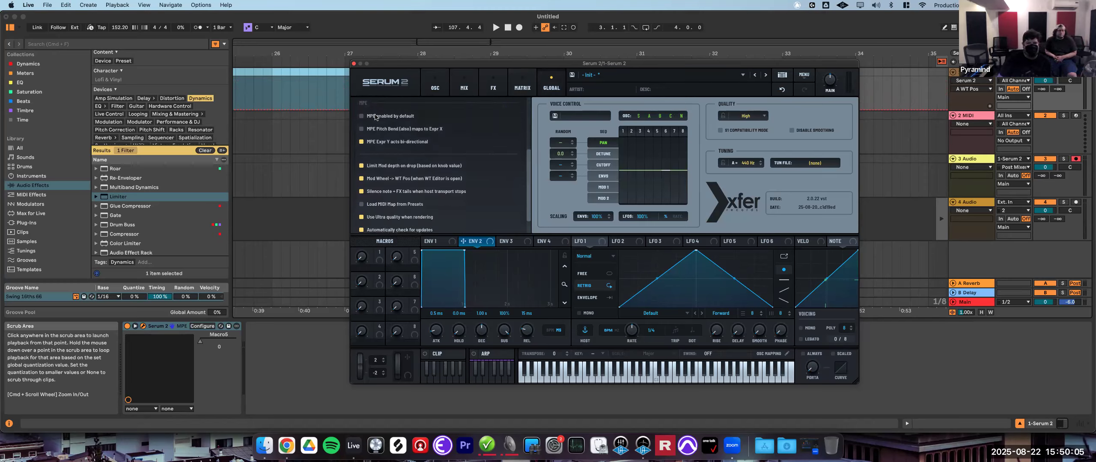
{"action": "scroll", "coordinate": [402, 166], "scroll_direction": "down", "scroll_amount": 2}
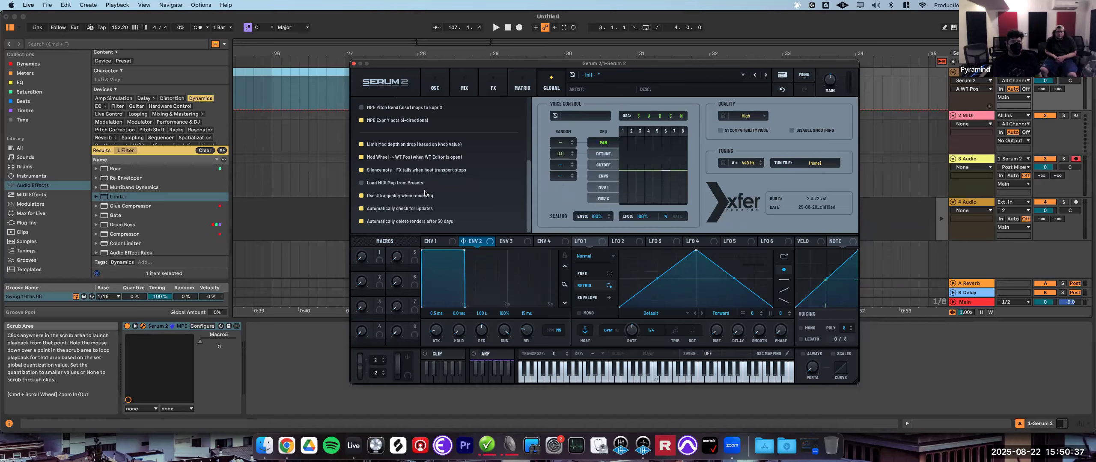
{"action": "scroll", "coordinate": [390, 176], "scroll_direction": "up", "scroll_amount": 5}
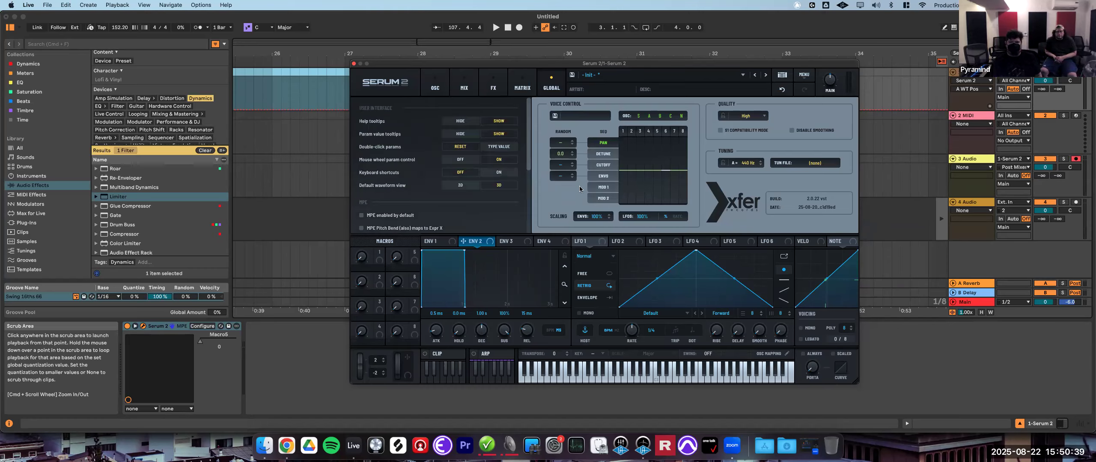
{"action": "scroll", "coordinate": [449, 166], "scroll_direction": "down", "scroll_amount": 5}
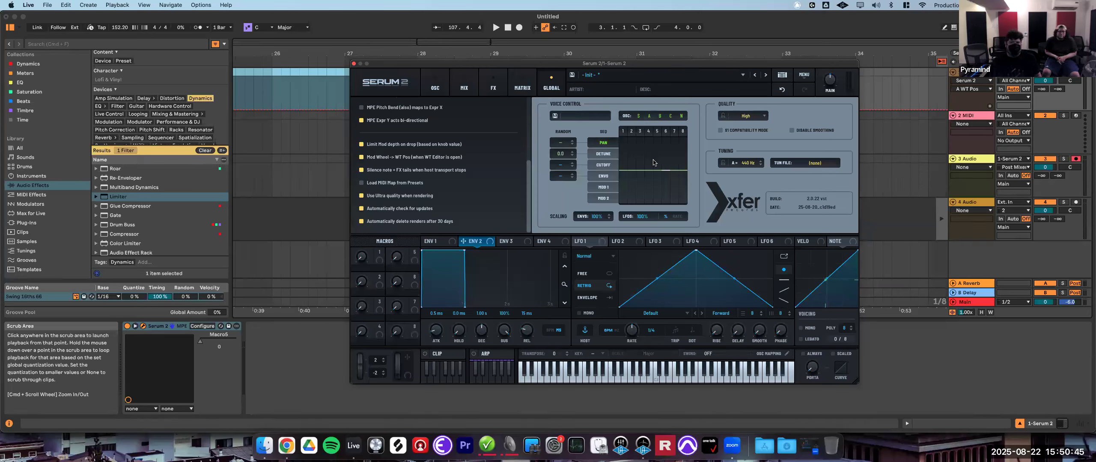
- Set the voicing polyphony to 8 voices
{"action": "left_click_drag", "start_coordinate": [845, 330], "coordinate": [849, 324]}
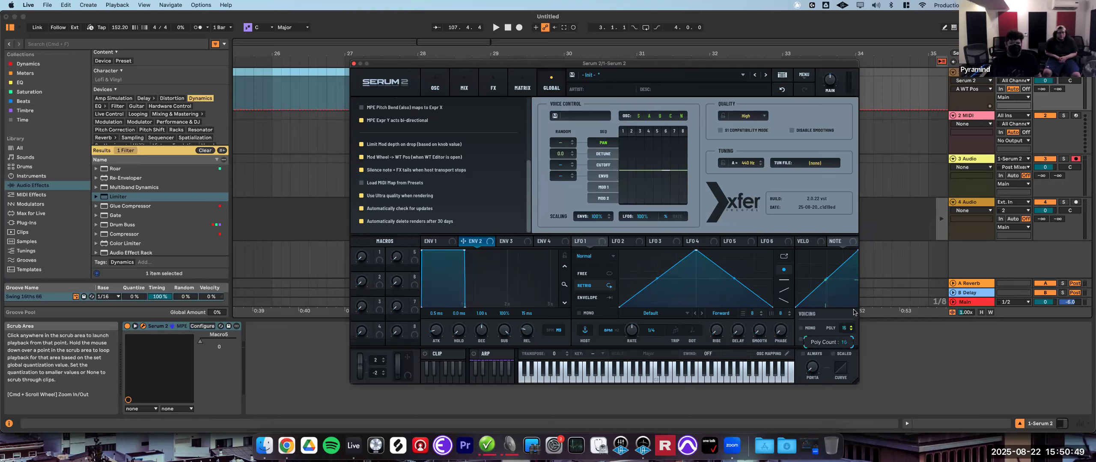
{"action": "left_click_drag", "start_coordinate": [858, 296], "coordinate": [859, 219]}
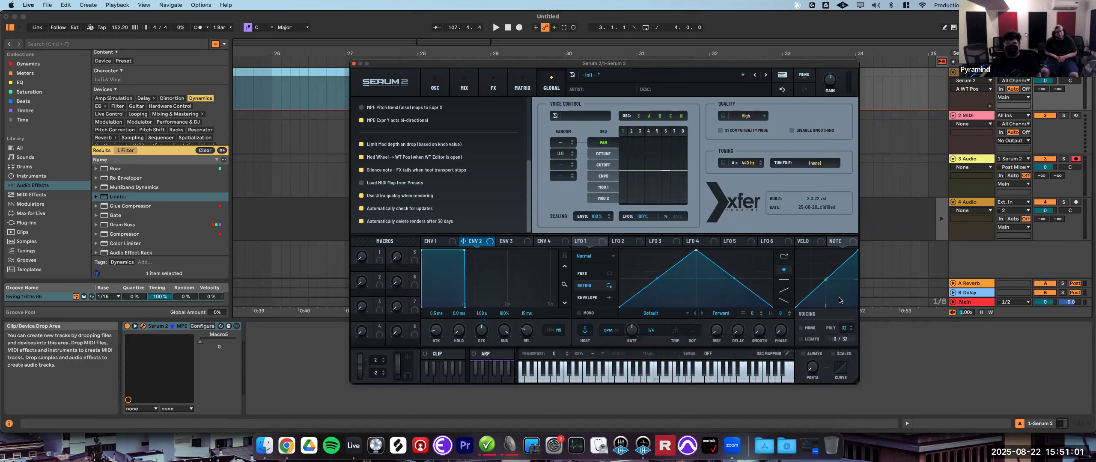
{"action": "left_click_drag", "start_coordinate": [846, 330], "coordinate": [847, 348]}
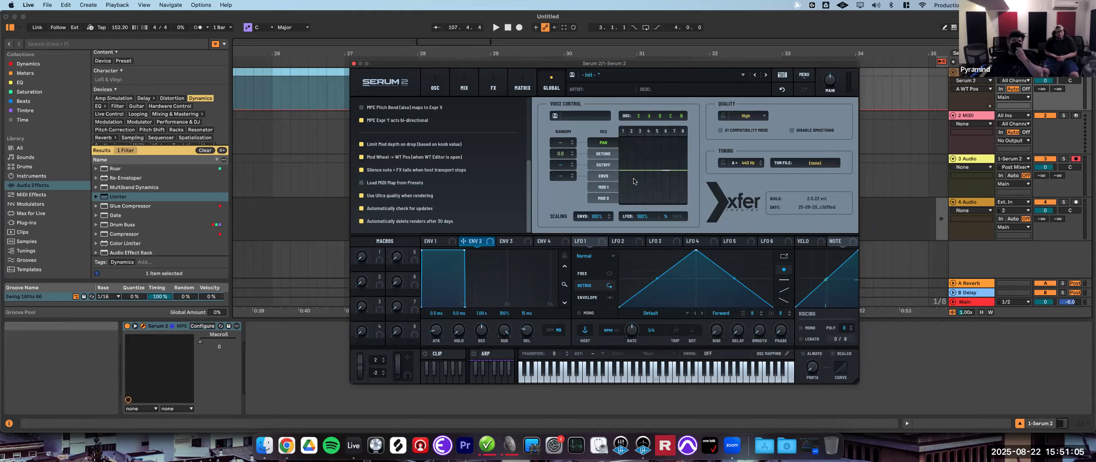
- Draw per-voice offsets across the voice grid, then reset each of the eight voice bars
{"action": "mouse_move", "coordinate": [625, 173]}
{"action": "left_mouse_down"}
{"action": "mouse_move", "coordinate": [624, 138]}
{"action": "mouse_move", "coordinate": [642, 203]}
{"action": "mouse_move", "coordinate": [650, 138]}
{"action": "mouse_move", "coordinate": [657, 156]}
{"action": "mouse_move", "coordinate": [659, 137]}
{"action": "mouse_move", "coordinate": [675, 199]}
{"action": "mouse_move", "coordinate": [687, 123]}
{"action": "left_mouse_up"}
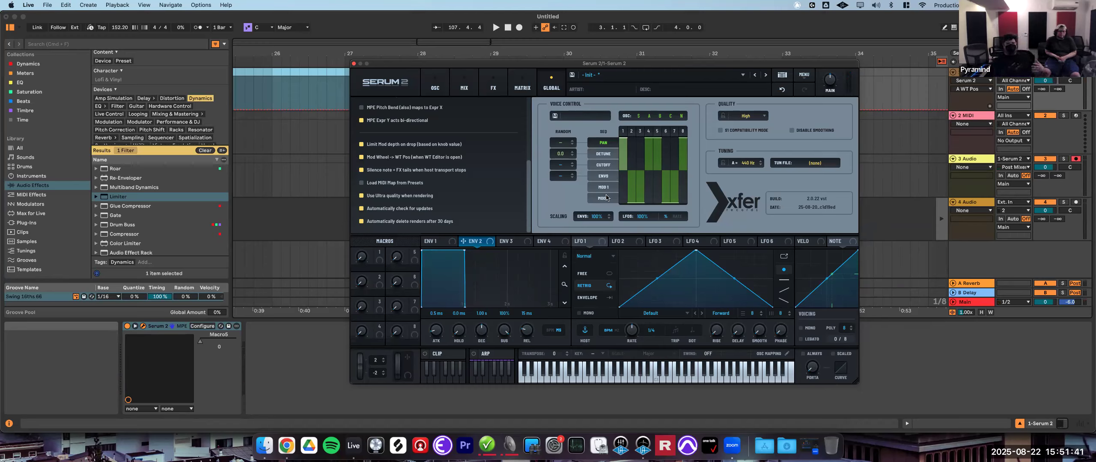
{"action": "left_click", "coordinate": [621, 170]}
{"action": "left_click", "coordinate": [632, 171]}
{"action": "left_click", "coordinate": [637, 171]}
{"action": "left_click", "coordinate": [649, 171]}
{"action": "left_click", "coordinate": [656, 169]}
{"action": "left_click", "coordinate": [666, 170]}
{"action": "left_click", "coordinate": [674, 170]}
{"action": "left_click", "coordinate": [682, 171]}
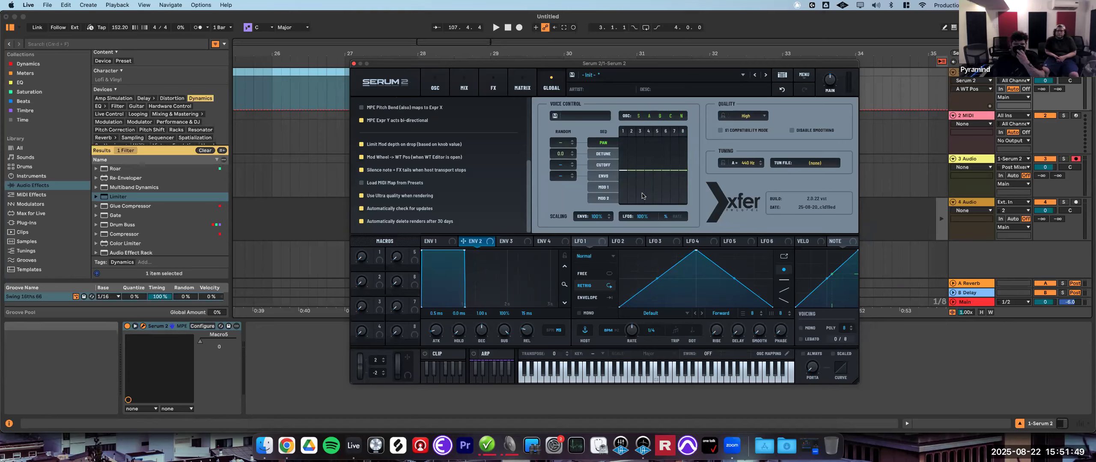
- Select Detune, Cutoff, Env 3 and Mod 1 in turn as the per-voice sequence destination
{"action": "left_click", "coordinate": [604, 154]}
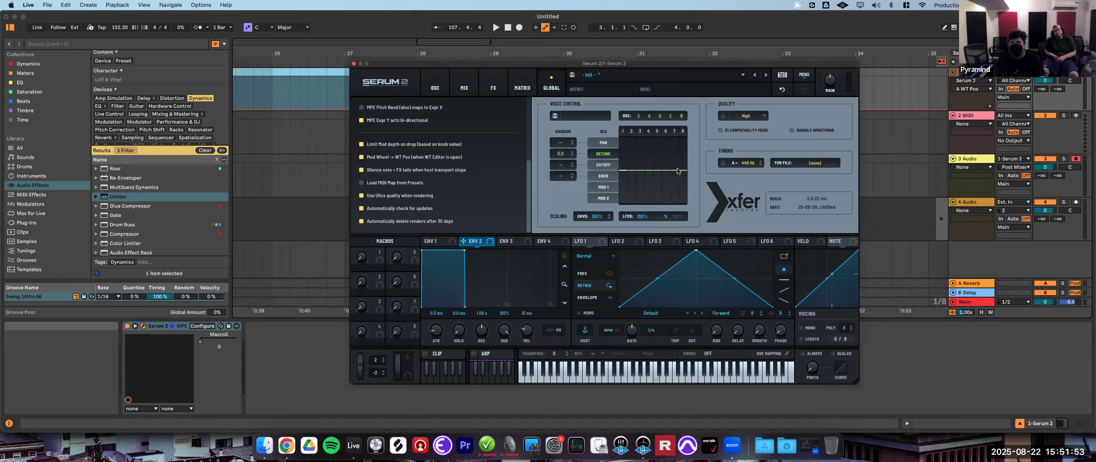
{"action": "left_click", "coordinate": [603, 165]}
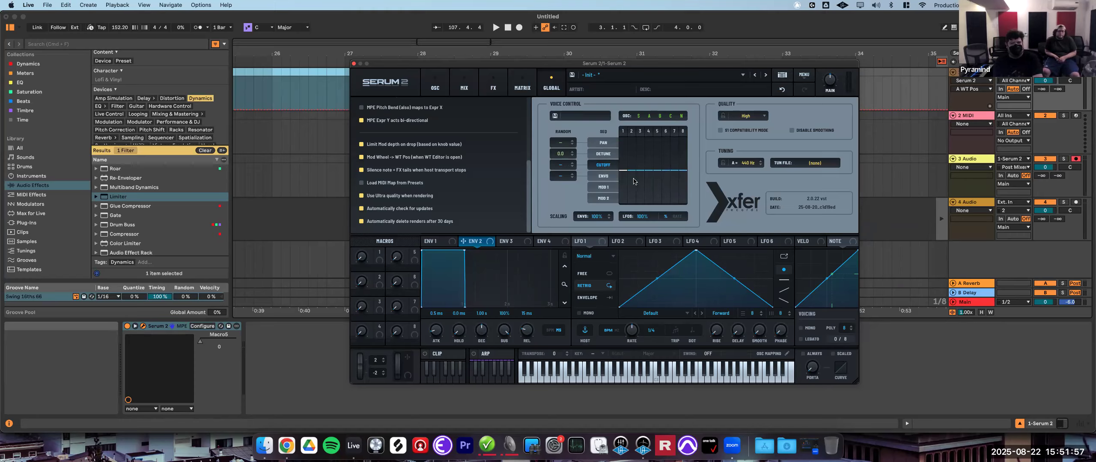
{"action": "left_click", "coordinate": [609, 176]}
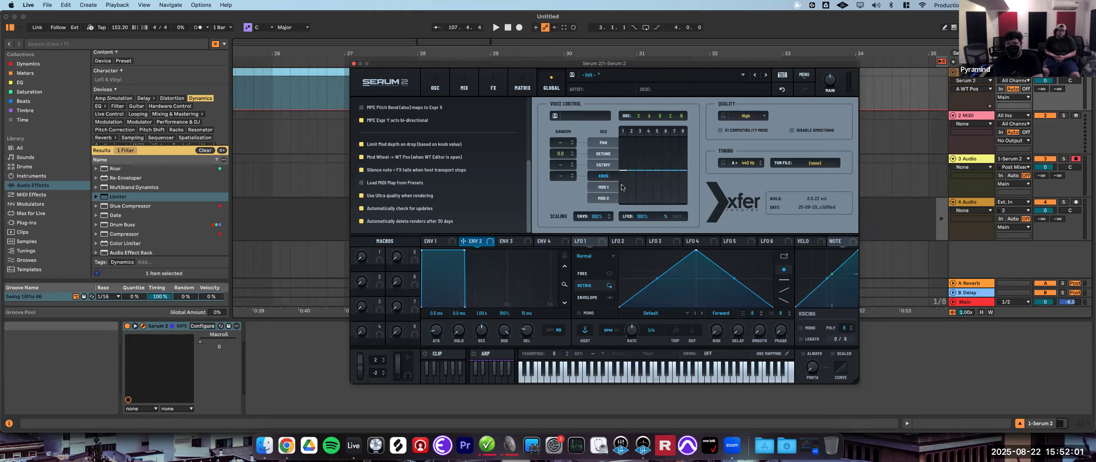
{"action": "left_click", "coordinate": [608, 187]}
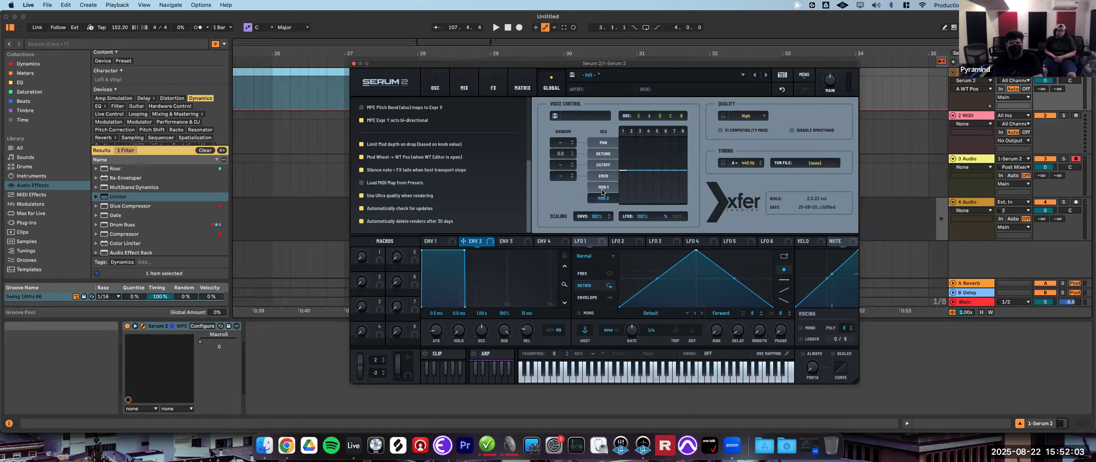
- Check oscillator A's warp controls on the oscillator page and return to the global settings
{"action": "left_click", "coordinate": [435, 86]}
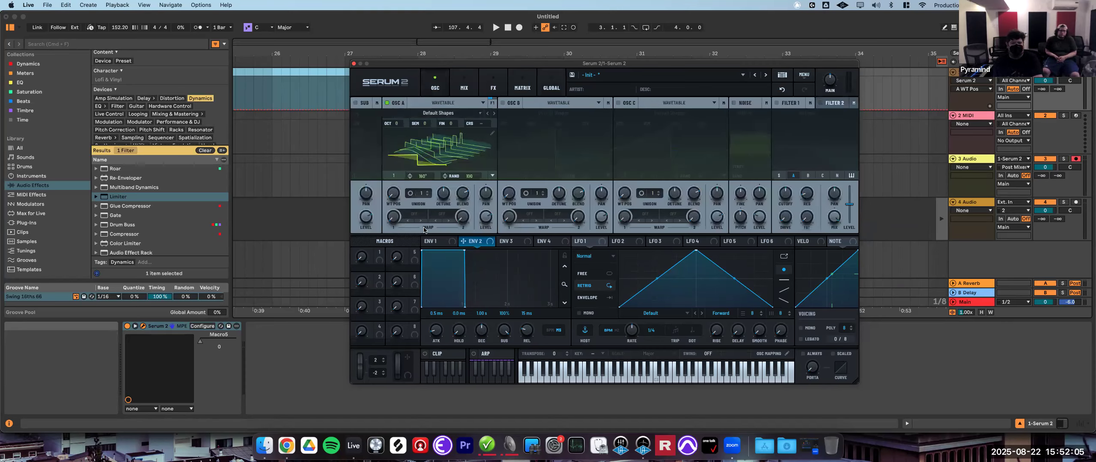
{"action": "left_click", "coordinate": [398, 216]}
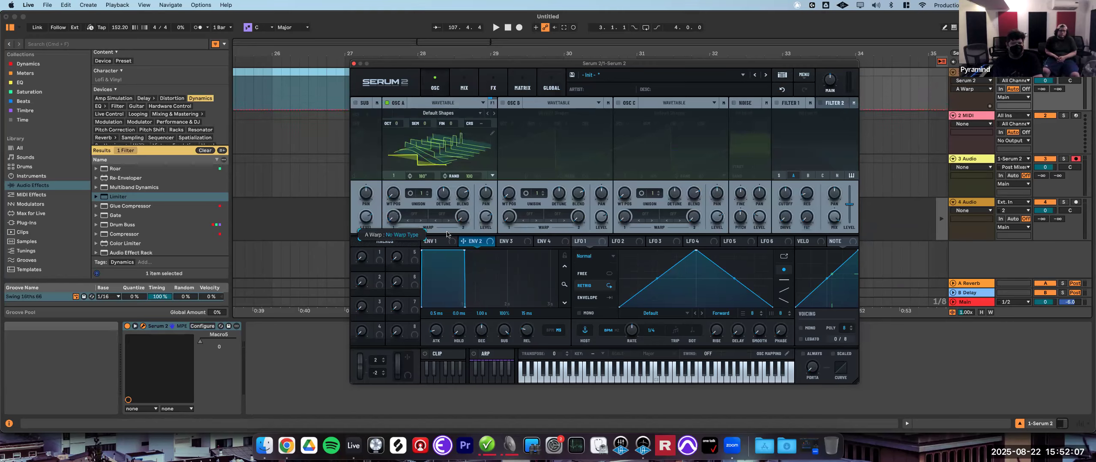
{"action": "left_click", "coordinate": [462, 216]}
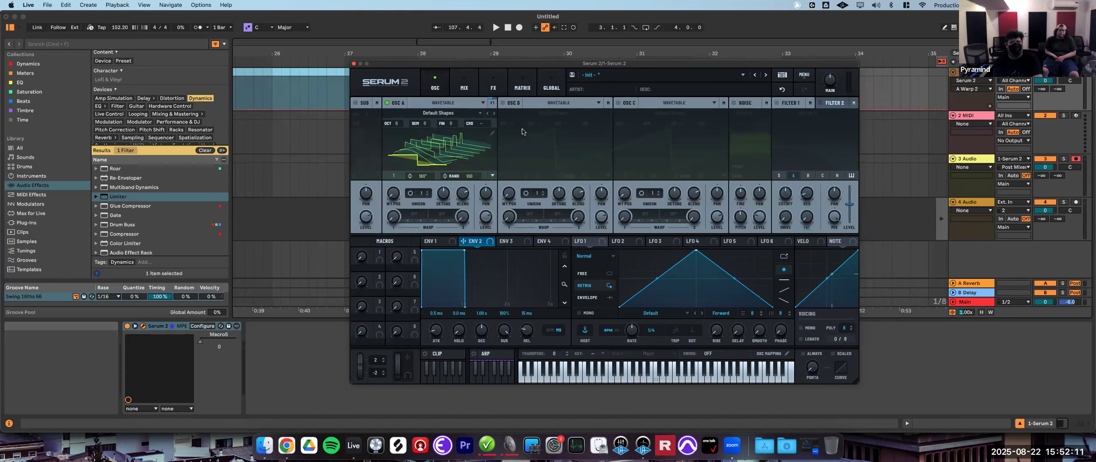
{"action": "left_click", "coordinate": [464, 84]}
{"action": "left_click", "coordinate": [552, 87]}
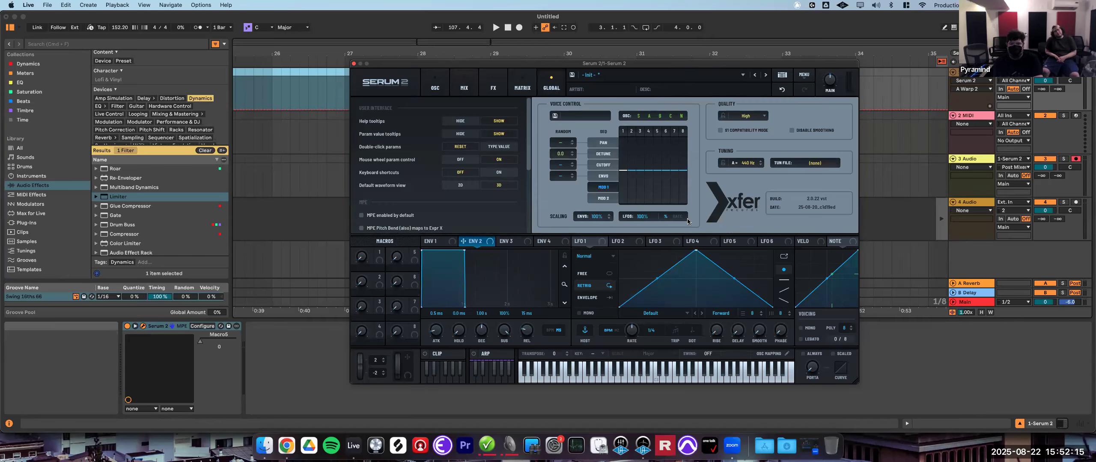
- Select Pan and set the voice-control random amounts to 30%, 5.0, 22% and 24%
{"action": "left_click", "coordinate": [604, 143]}
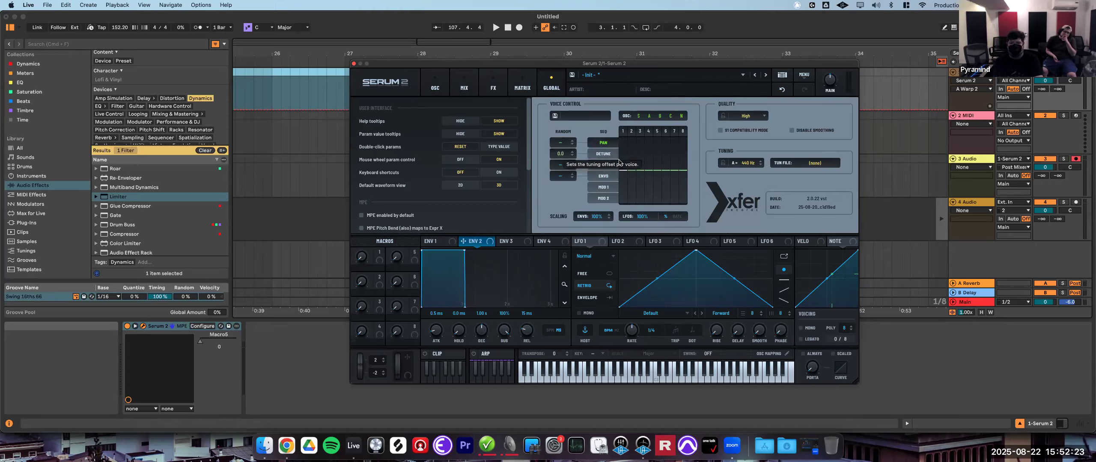
{"action": "left_click_drag", "start_coordinate": [567, 141], "coordinate": [572, 121]}
{"action": "mouse_move", "coordinate": [569, 154]}
{"action": "left_mouse_down"}
{"action": "mouse_move", "coordinate": [579, 141]}
{"action": "mouse_move", "coordinate": [566, 165]}
{"action": "left_mouse_up"}
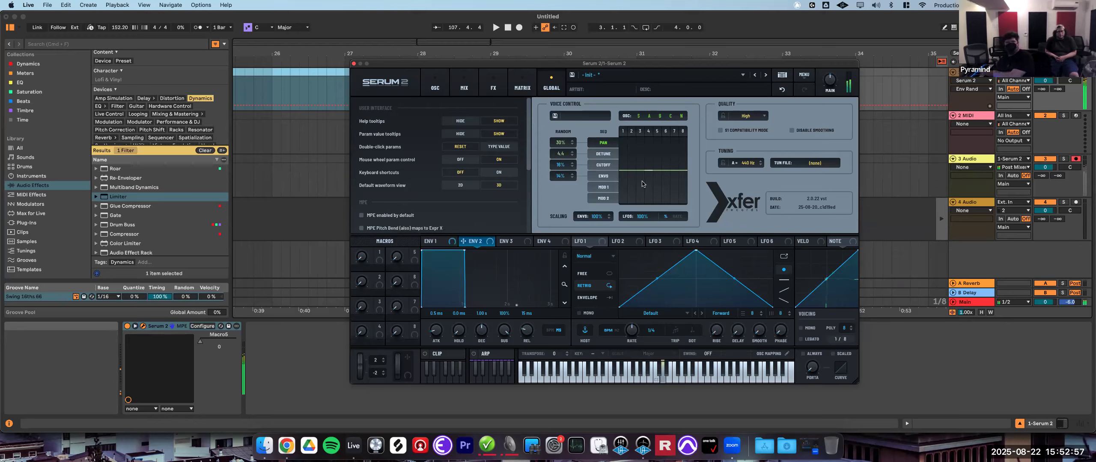
{"action": "left_click_drag", "start_coordinate": [566, 155], "coordinate": [573, 126]}
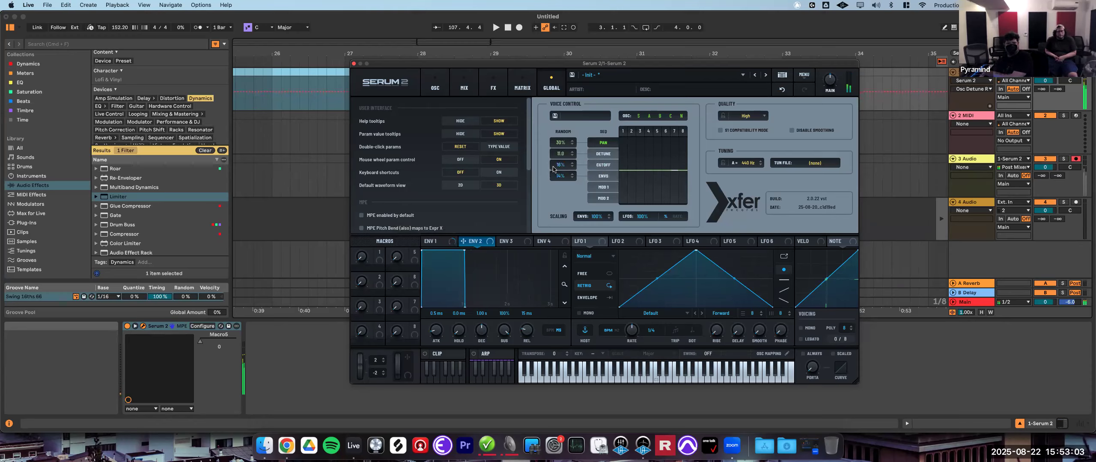
{"action": "left_click", "coordinate": [566, 167]}
{"action": "left_click_drag", "start_coordinate": [566, 166], "coordinate": [596, 166]}
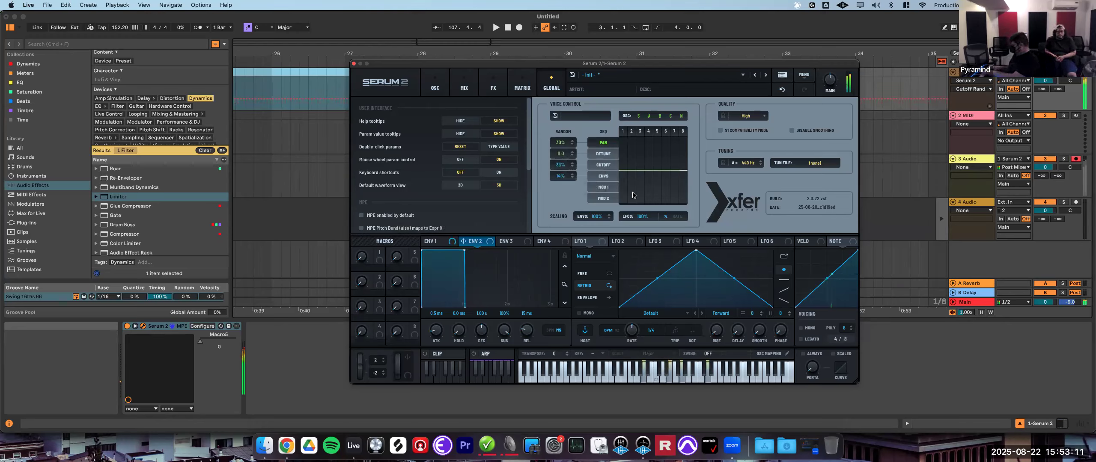
- Reset all four voice-control random amounts to their defaults
{"action": "double_click", "coordinate": [560, 153]}
{"action": "double_click", "coordinate": [561, 142]}
{"action": "double_click", "coordinate": [561, 165]}
{"action": "double_click", "coordinate": [561, 176]}
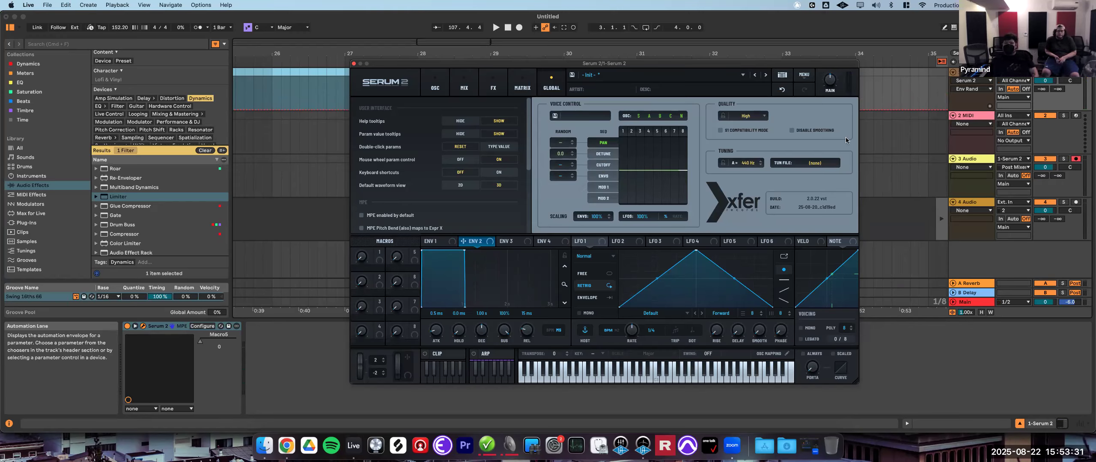
- Switch the quality setting to Good, then to Ultra
{"action": "left_click", "coordinate": [760, 117]}
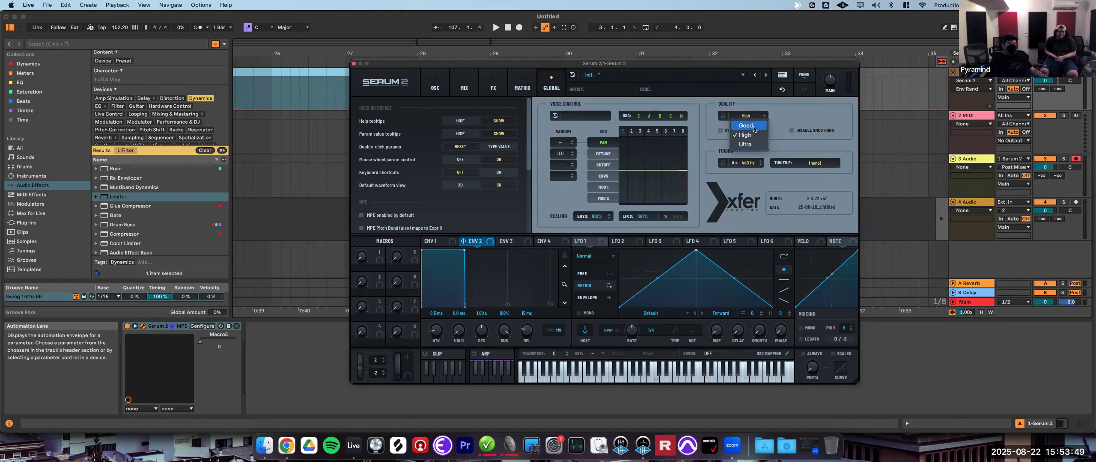
{"action": "left_click", "coordinate": [753, 126]}
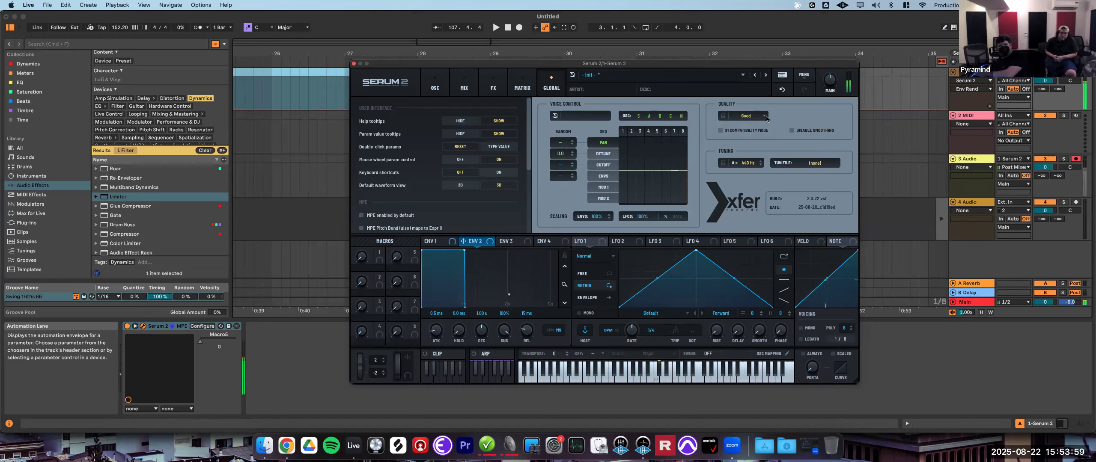
{"action": "left_click", "coordinate": [766, 119]}
{"action": "left_click", "coordinate": [760, 149]}
{"action": "left_click", "coordinate": [319, 72]}
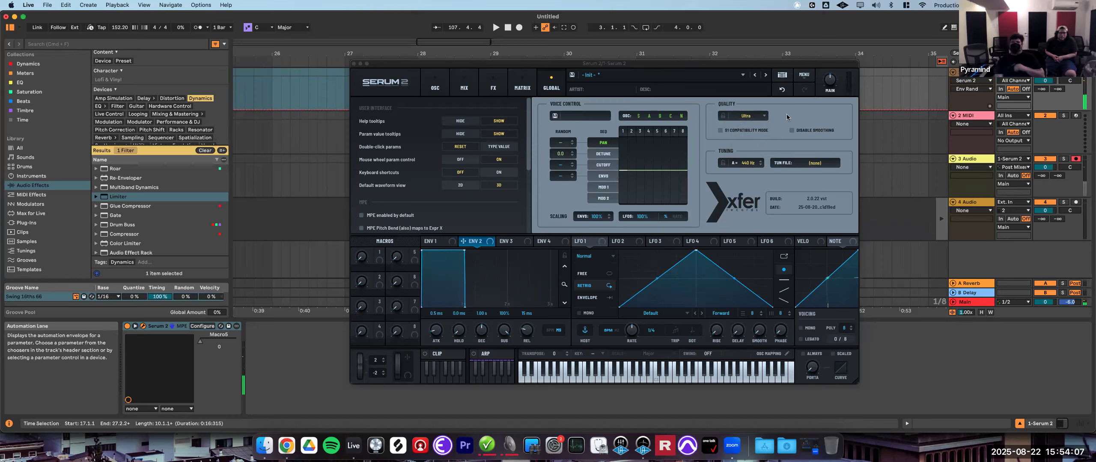
- Switch the quality setting to Good, then to High
{"action": "left_click", "coordinate": [753, 116]}
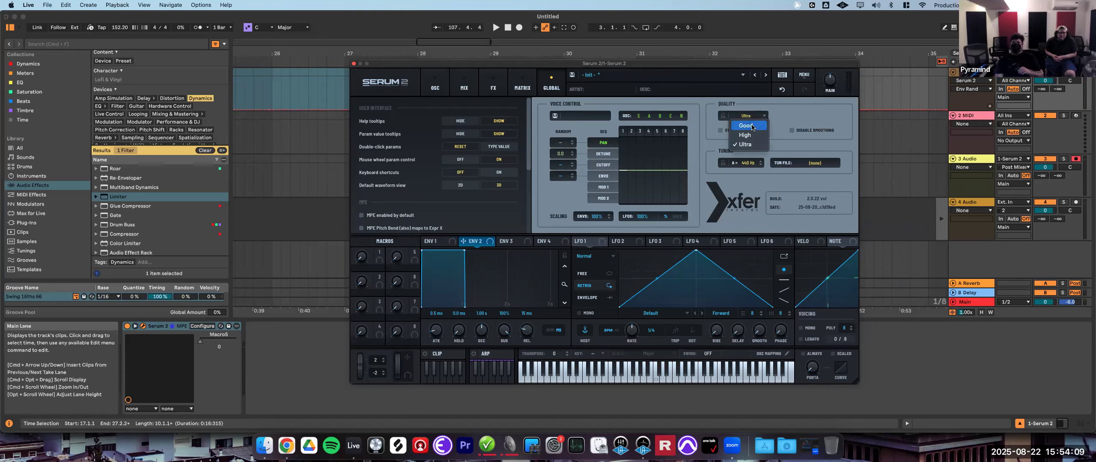
{"action": "left_click", "coordinate": [745, 125]}
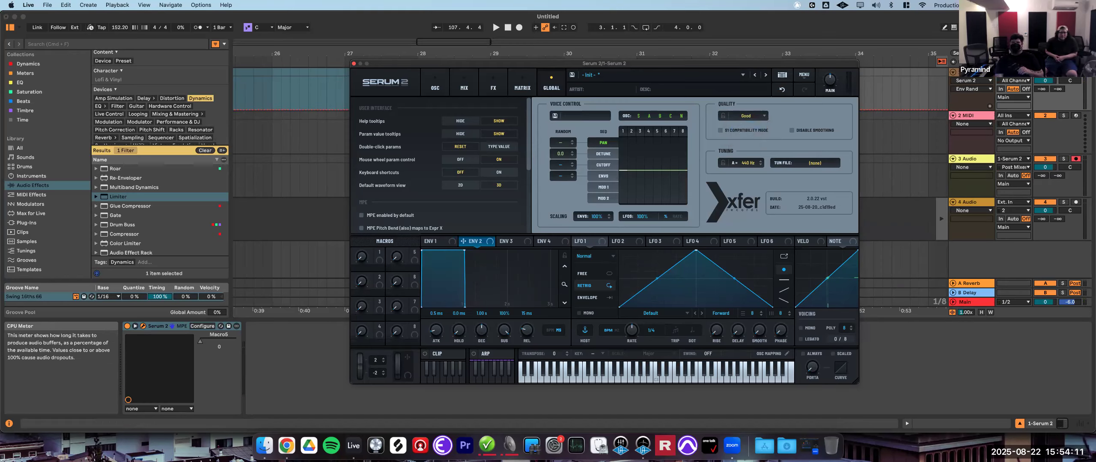
{"action": "left_click", "coordinate": [748, 116]}
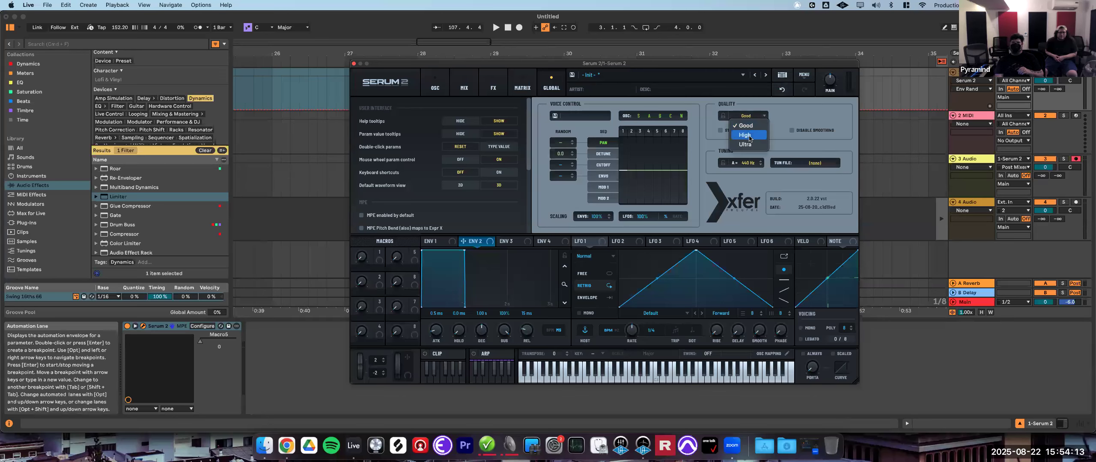
{"action": "left_click", "coordinate": [756, 137]}
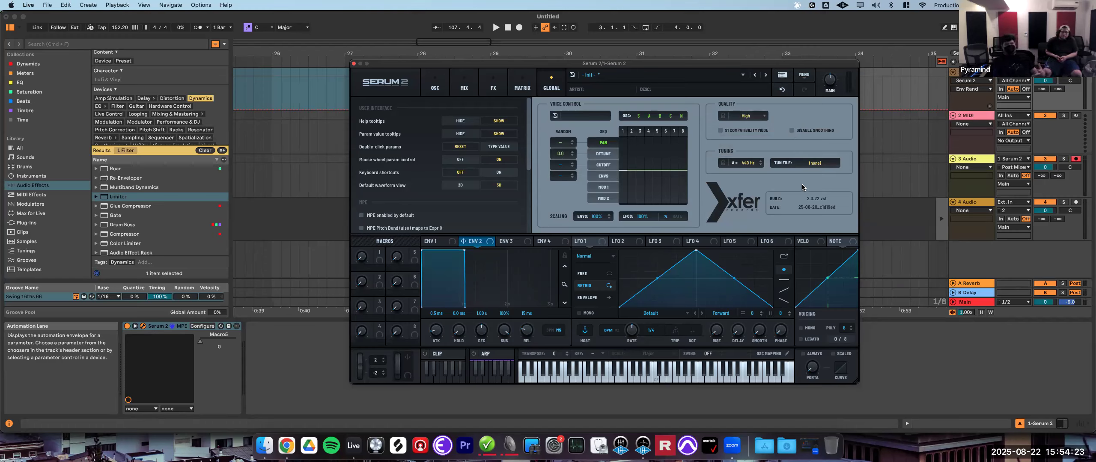
- Set the quality to Good
{"action": "scroll", "coordinate": [406, 168], "scroll_direction": "down", "scroll_amount": 2}
{"action": "scroll", "coordinate": [406, 168], "scroll_direction": "down", "scroll_amount": 5}
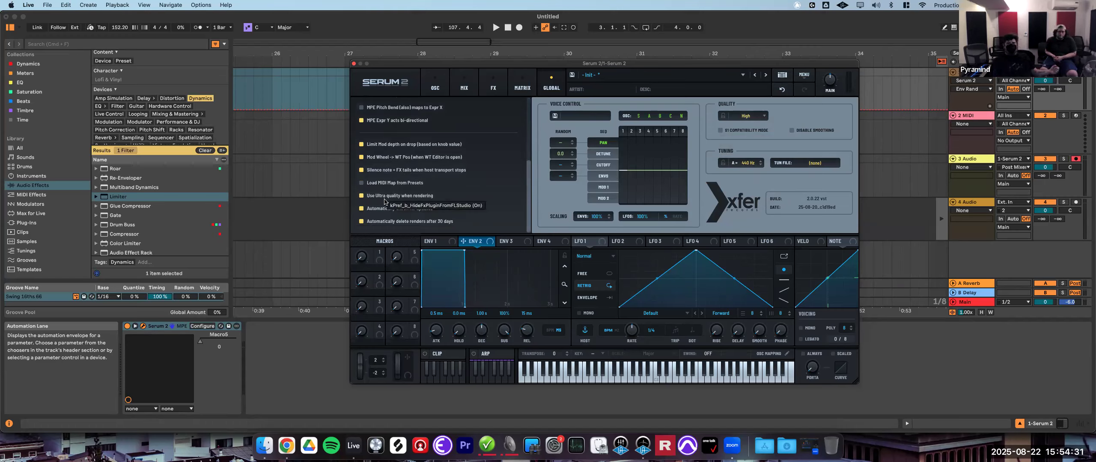
{"action": "left_click", "coordinate": [760, 118]}
{"action": "left_click", "coordinate": [748, 125]}
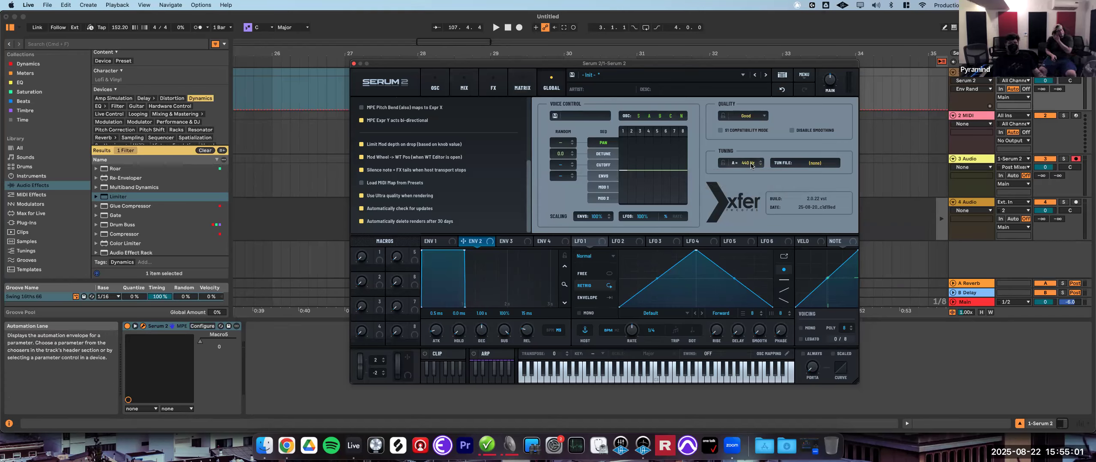
- Try adjusting the global A4 tuning frequency up and down
{"action": "left_click_drag", "start_coordinate": [750, 166], "coordinate": [759, 121]}
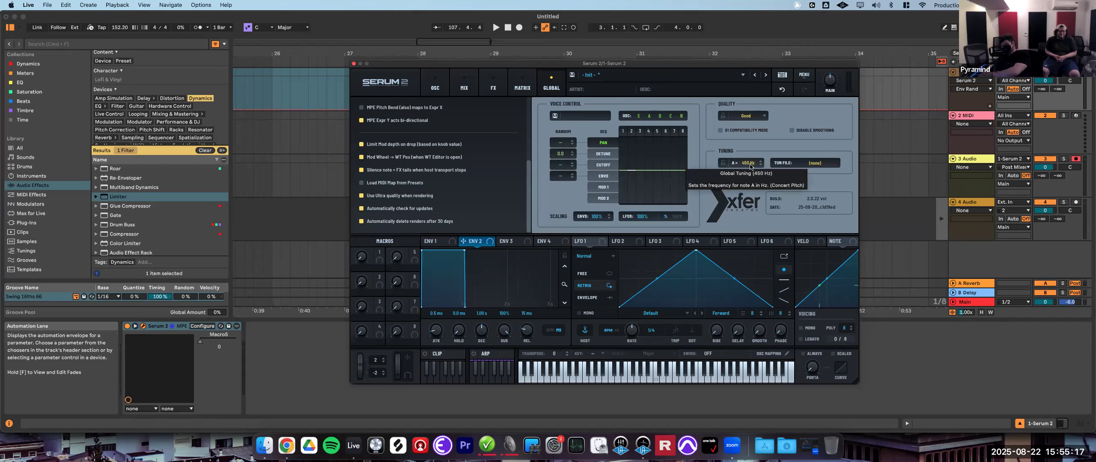
{"action": "left_click_drag", "start_coordinate": [750, 166], "coordinate": [754, 268]}
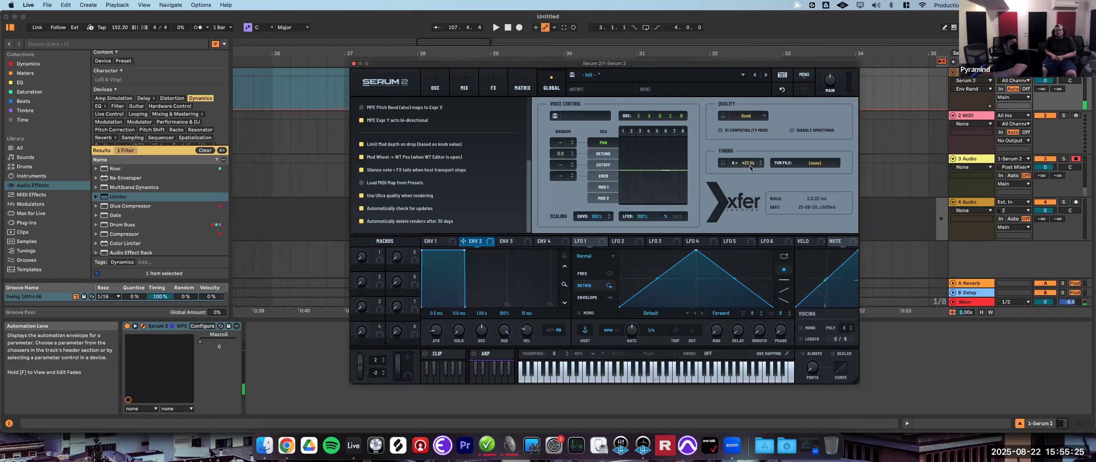
{"action": "left_click_drag", "start_coordinate": [749, 165], "coordinate": [756, 151]}
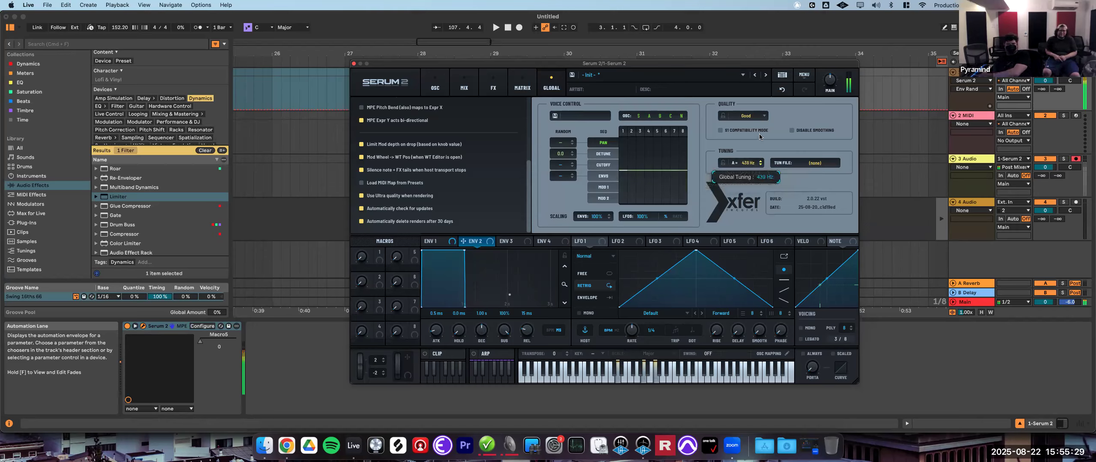
- Open the tuning file options, then view the modulation matrix page and return to the oscillators
{"action": "left_click", "coordinate": [817, 164]}
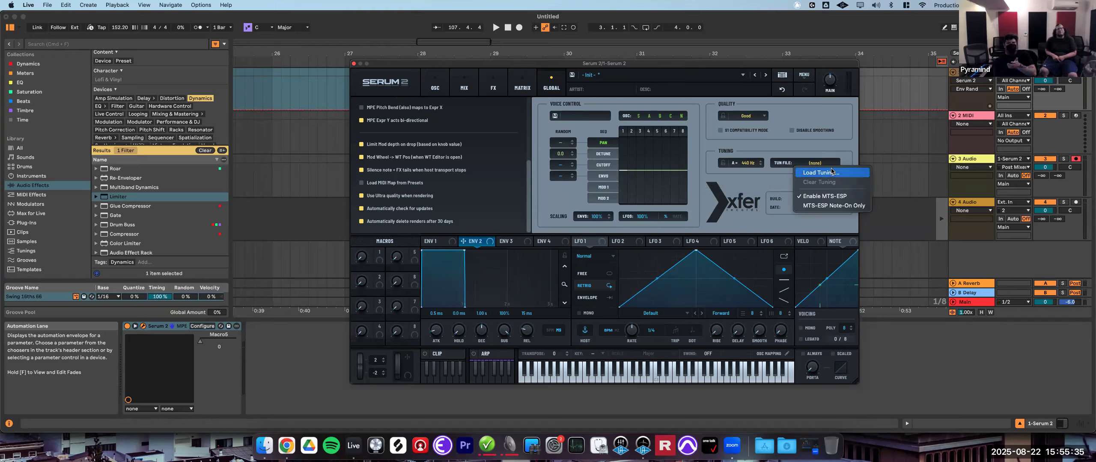
{"action": "left_click", "coordinate": [760, 187]}
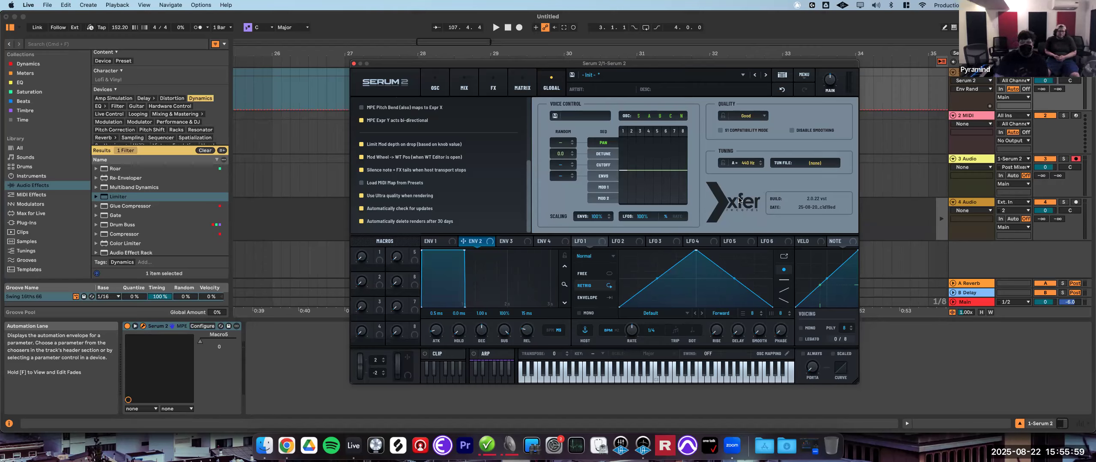
{"action": "left_click", "coordinate": [526, 92]}
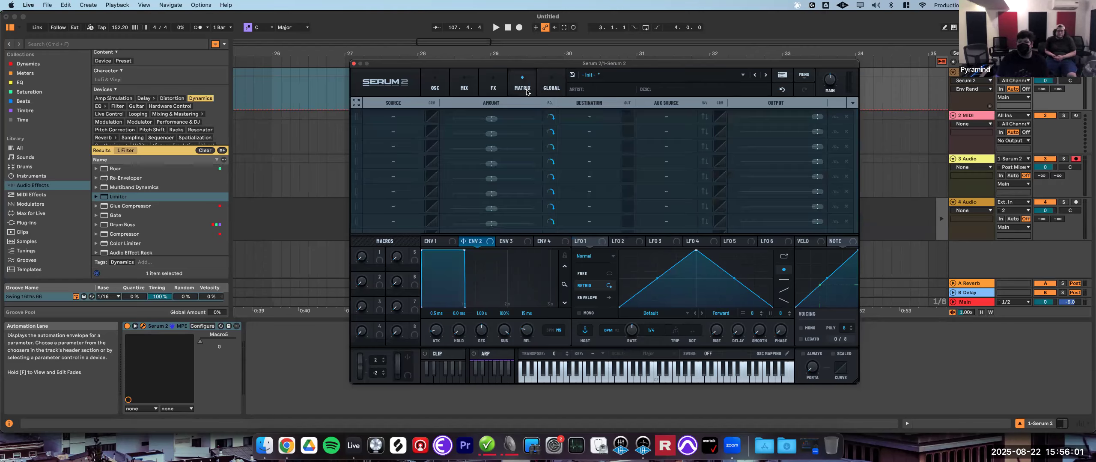
{"action": "left_click", "coordinate": [435, 86]}
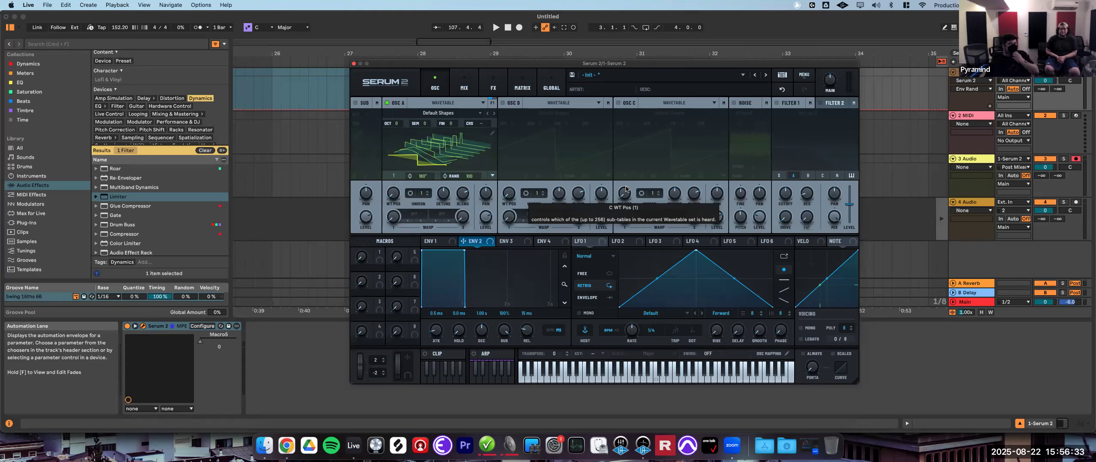
- Enable Filter 1 and lengthen ENV 2's attack time
{"action": "left_click", "coordinate": [777, 103]}
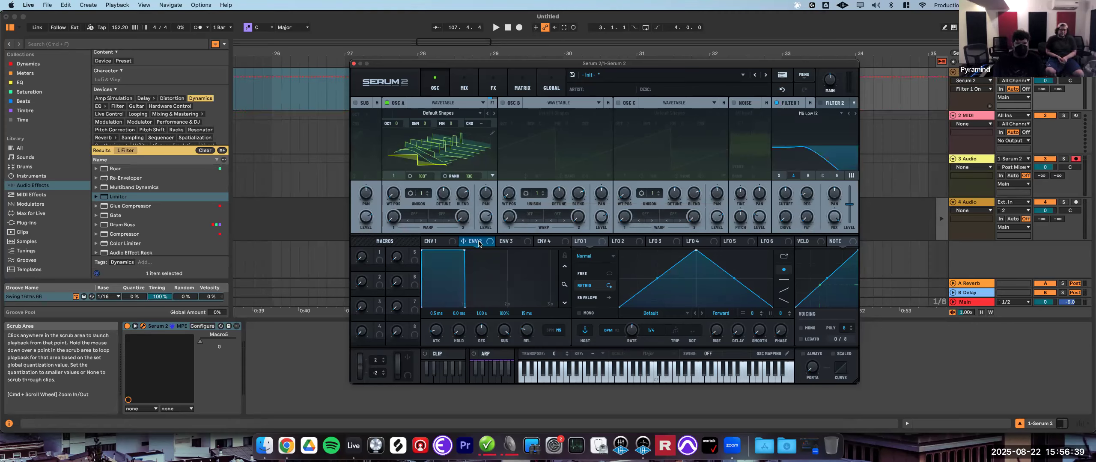
{"action": "left_click_drag", "start_coordinate": [435, 330], "coordinate": [507, 419]}
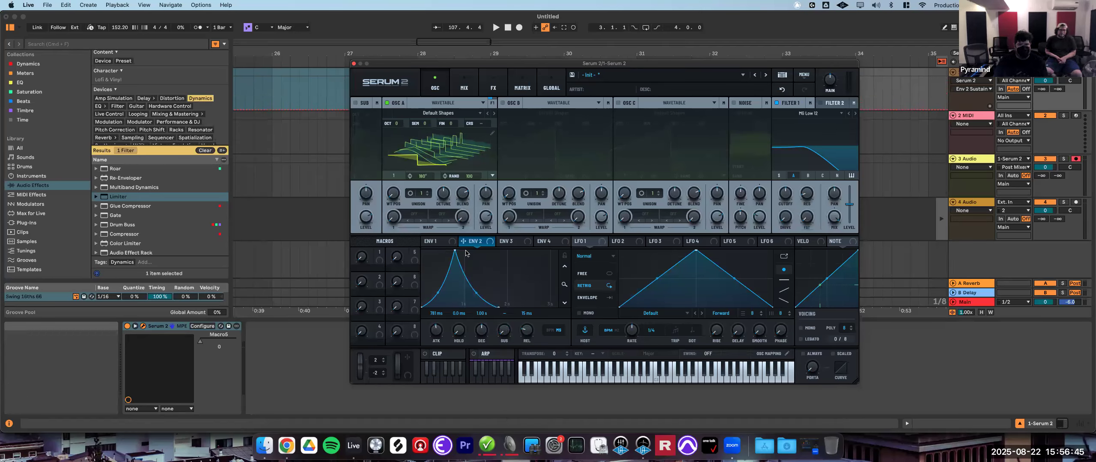
- Route ENV 2 to Filter 1's cutoff and lower the cutoff frequency
{"action": "left_click_drag", "start_coordinate": [463, 241], "coordinate": [778, 205]}
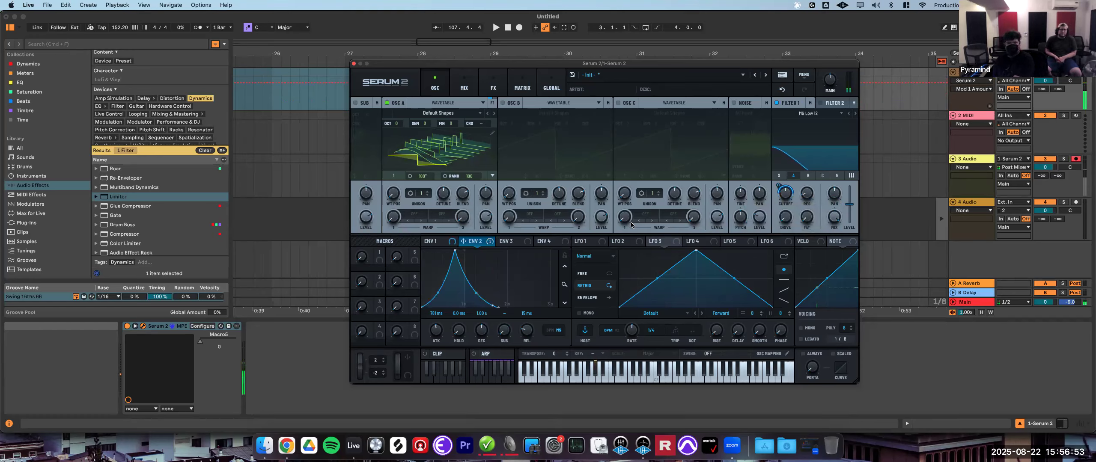
{"action": "left_click_drag", "start_coordinate": [786, 193], "coordinate": [785, 182]}
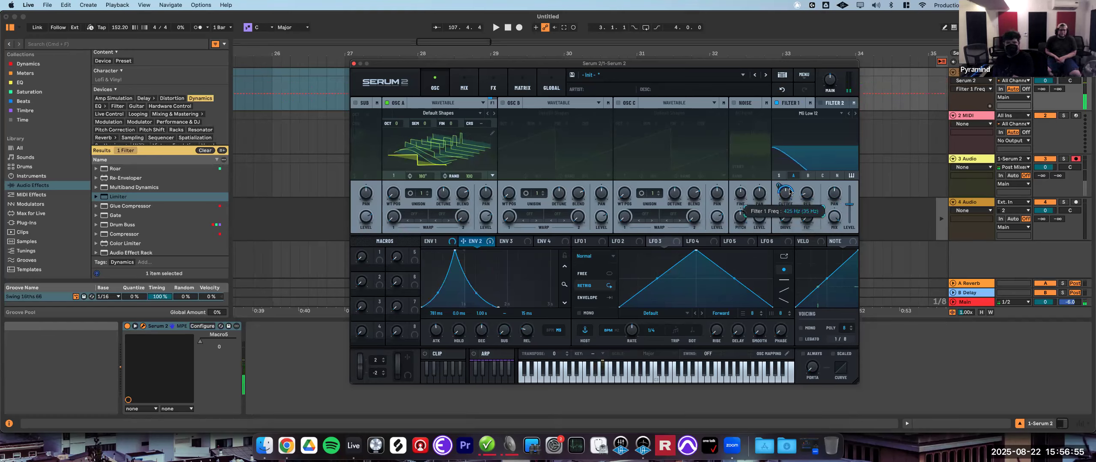
- Extend ENV 2's hold time
{"action": "left_click_drag", "start_coordinate": [459, 330], "coordinate": [485, 309]}
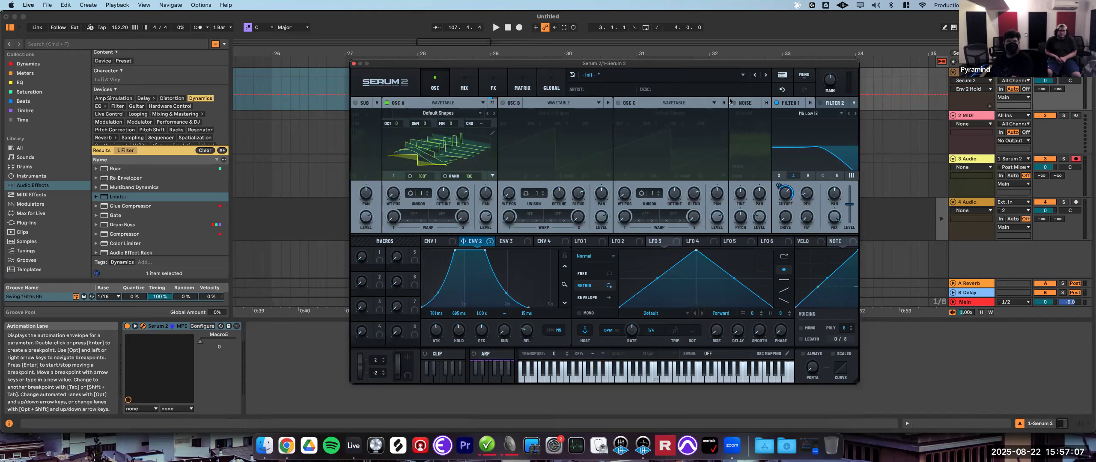
- Open the global page and the interface size options, then return to the oscillators
{"action": "left_click", "coordinate": [806, 77]}
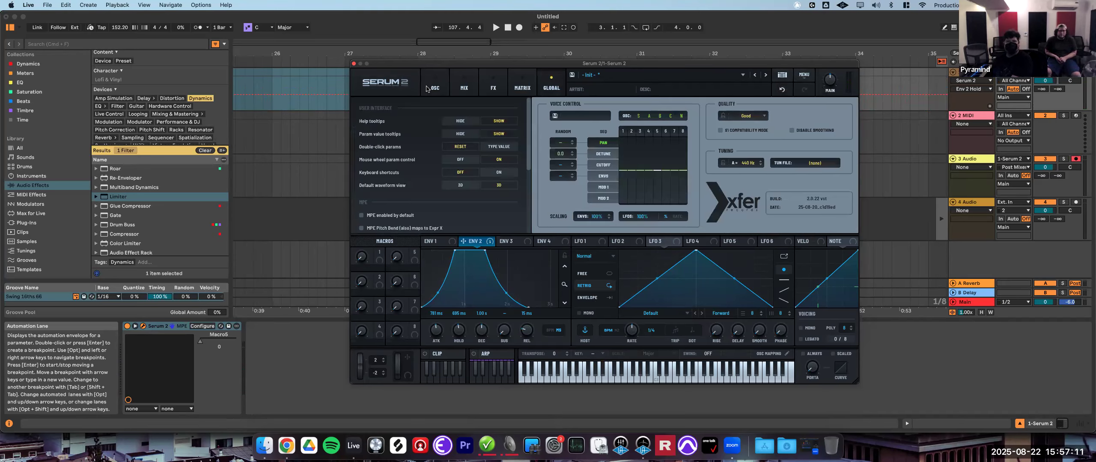
{"action": "left_click", "coordinate": [386, 84]}
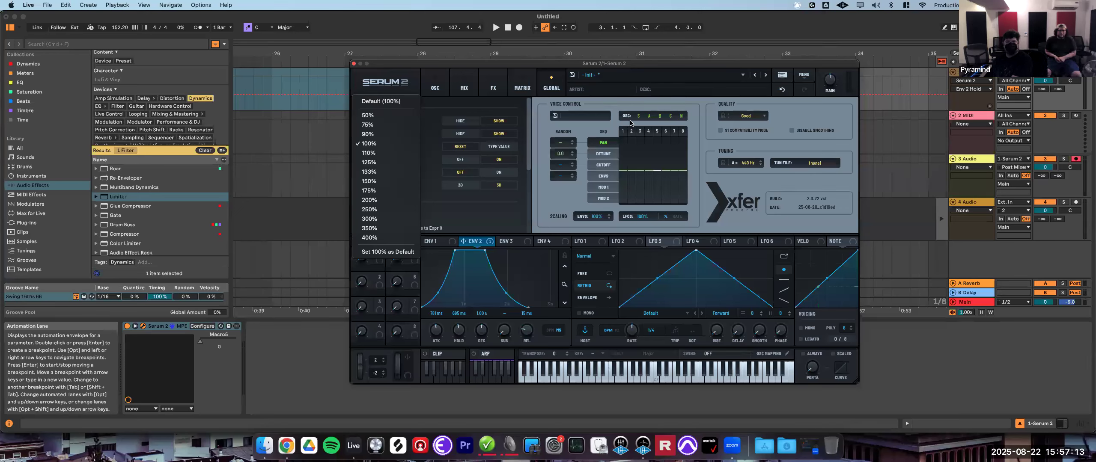
{"action": "left_click", "coordinate": [444, 89]}
{"action": "left_click", "coordinate": [435, 88]}
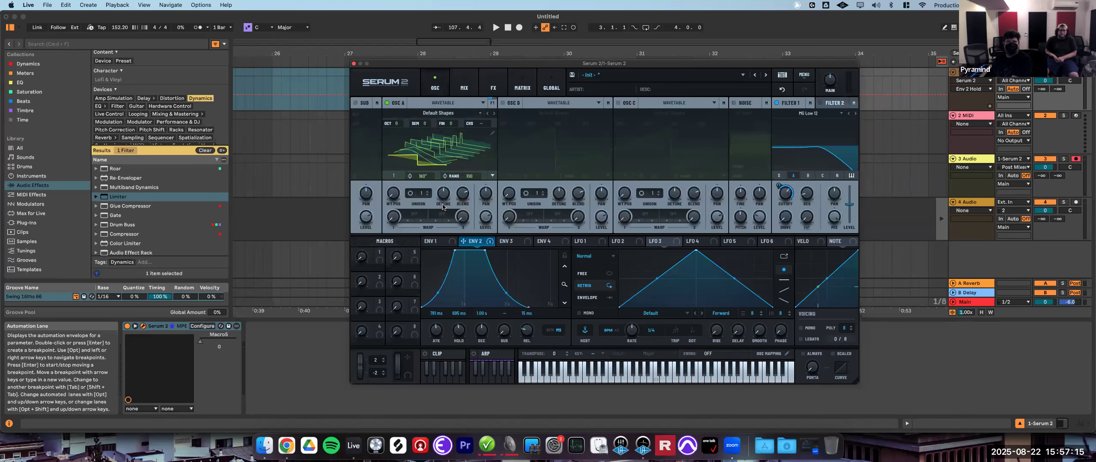
- Try changing Oscillator A's unison setting up and back down
{"action": "scroll", "coordinate": [428, 194], "scroll_direction": "up", "scroll_amount": 8}
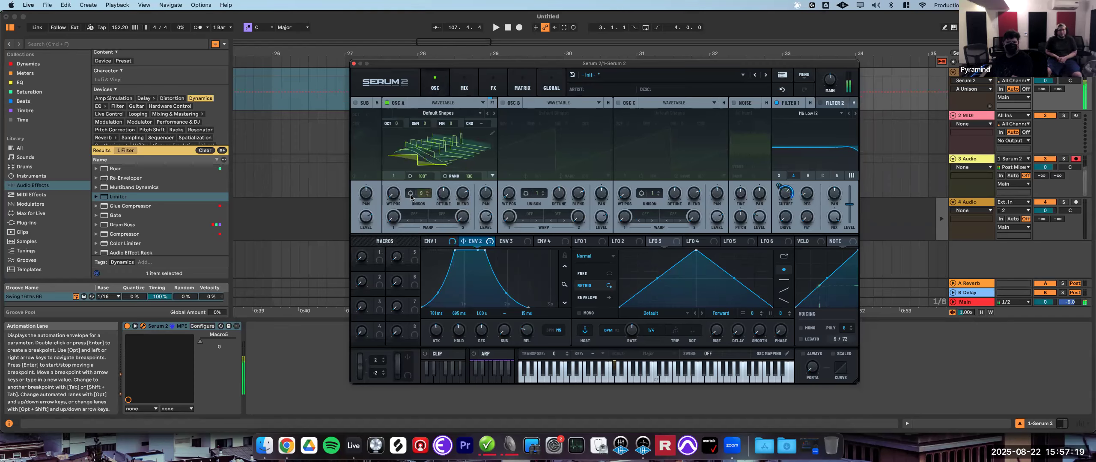
{"action": "scroll", "coordinate": [441, 208], "scroll_direction": "down", "scroll_amount": 3}
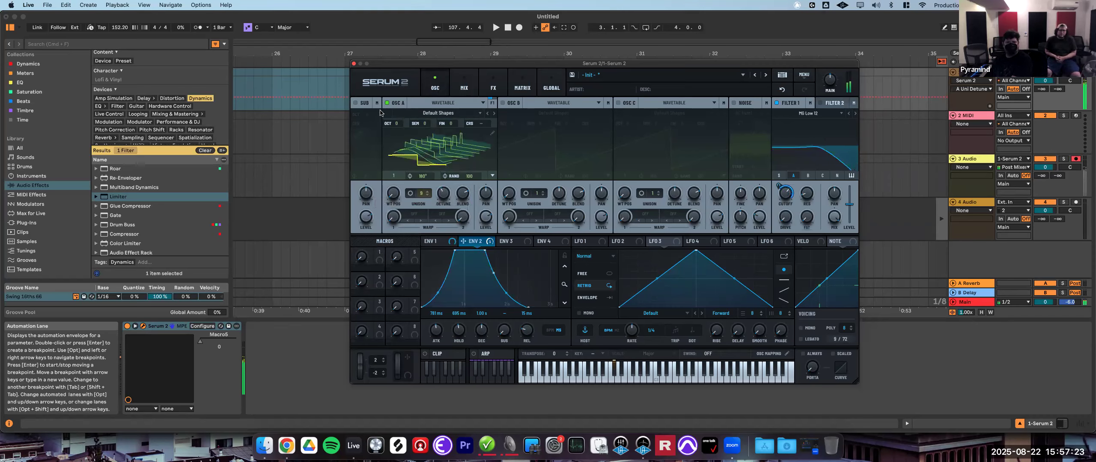
- Drag-render the current patch as an audio clip onto track 3 around bar 27
{"action": "left_click_drag", "start_coordinate": [356, 83], "coordinate": [301, 172]}
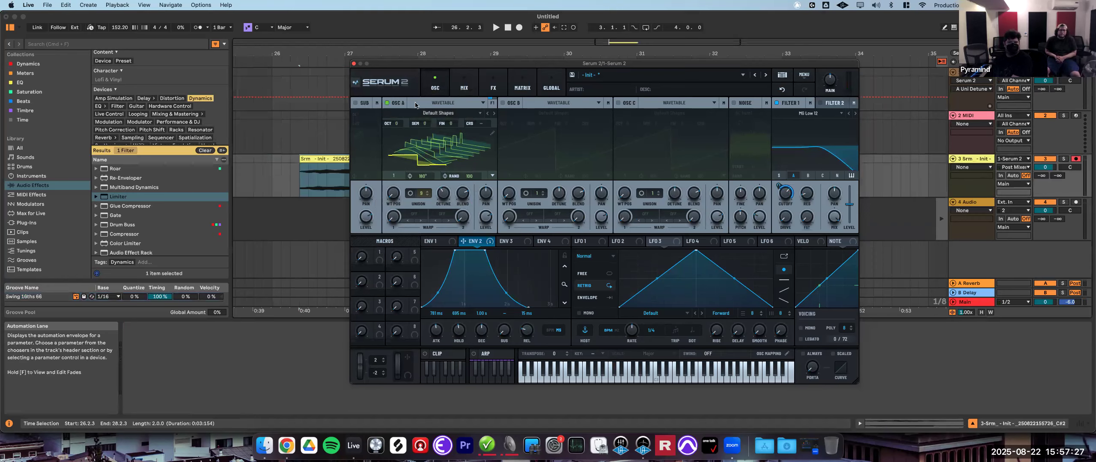
{"action": "left_click_drag", "start_coordinate": [394, 63], "coordinate": [536, 86]}
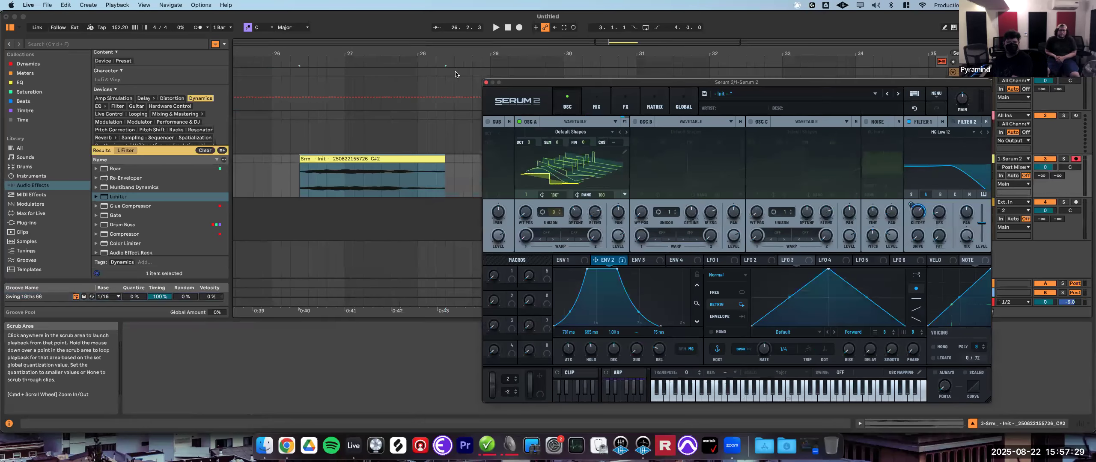
{"action": "left_click_drag", "start_coordinate": [463, 75], "coordinate": [442, 69]}
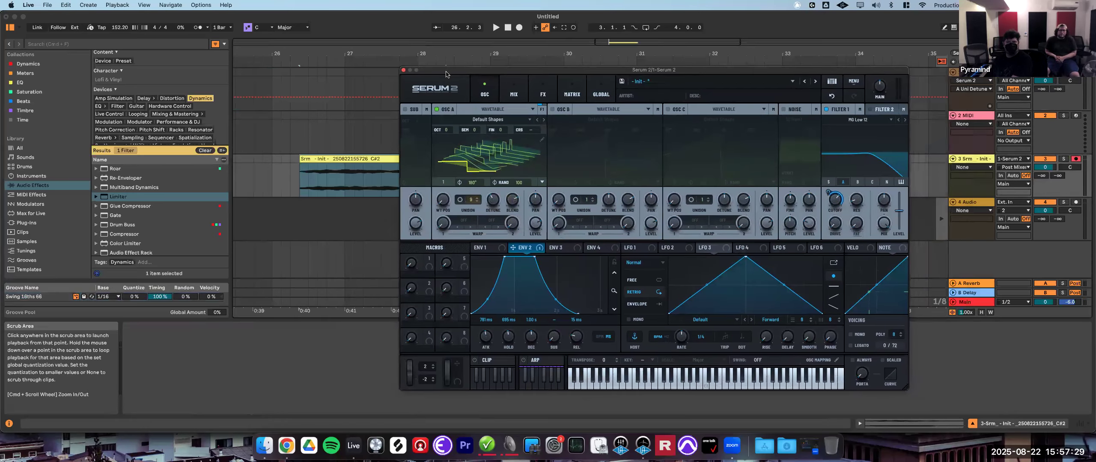
- Set the global quality to Ultra and return to the oscillator page
{"action": "left_click", "coordinate": [600, 92]}
{"action": "left_click", "coordinate": [796, 122]}
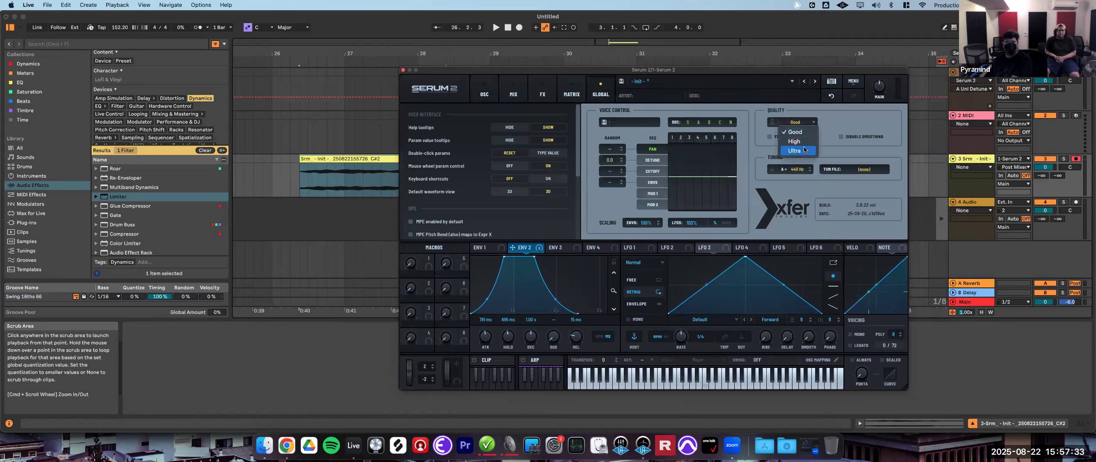
{"action": "left_click", "coordinate": [803, 150]}
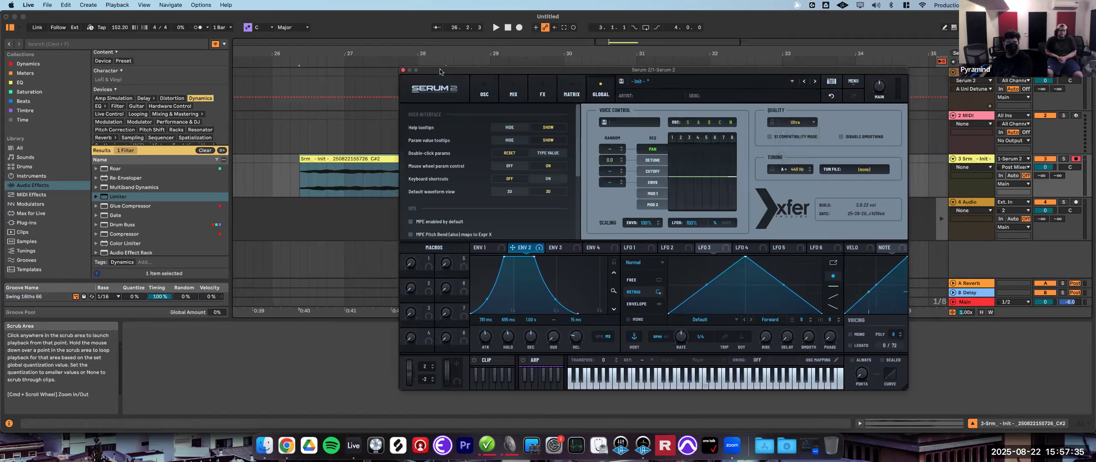
{"action": "left_click", "coordinate": [484, 91]}
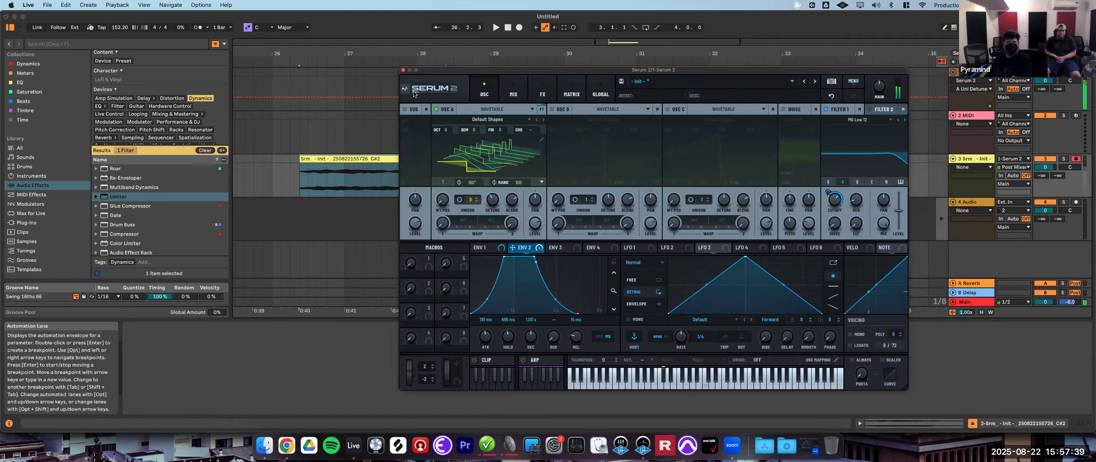
- Render the patch again as audio and place the new clip on track 3 right after the first clip
{"action": "left_click_drag", "start_coordinate": [405, 92], "coordinate": [306, 203]}
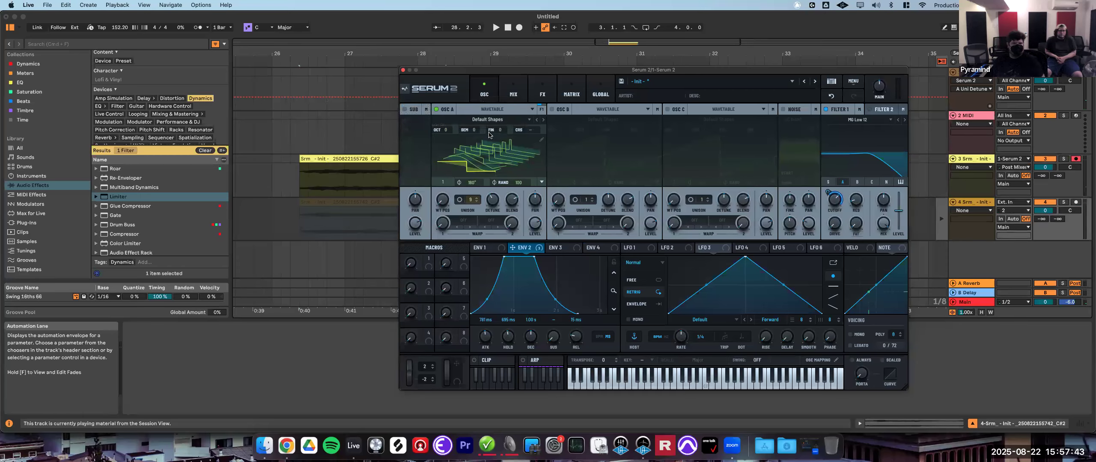
{"action": "left_click_drag", "start_coordinate": [455, 70], "coordinate": [728, 122]}
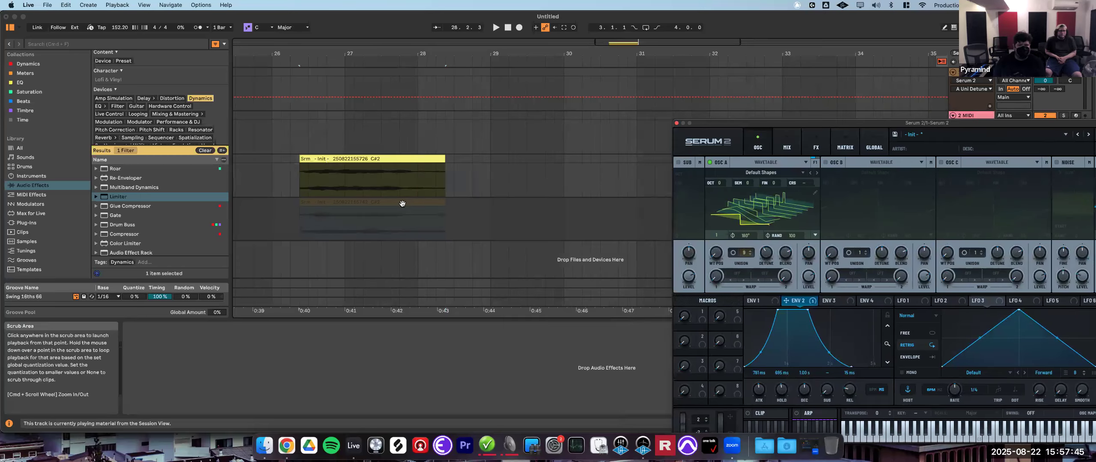
{"action": "left_click_drag", "start_coordinate": [379, 203], "coordinate": [537, 180]}
{"action": "left_click", "coordinate": [378, 173]}
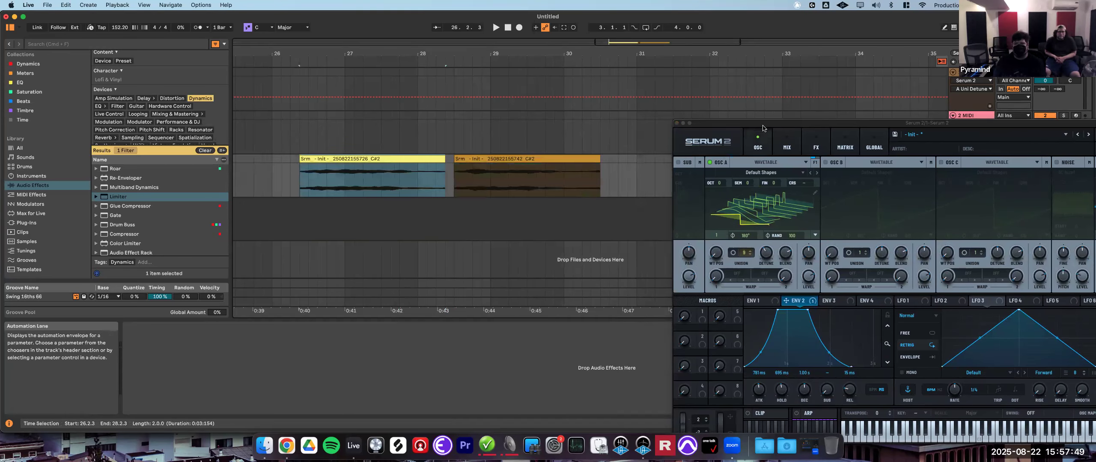
- Play back the two rendered clips to compare them
{"action": "left_click_drag", "start_coordinate": [763, 127], "coordinate": [725, 210]}
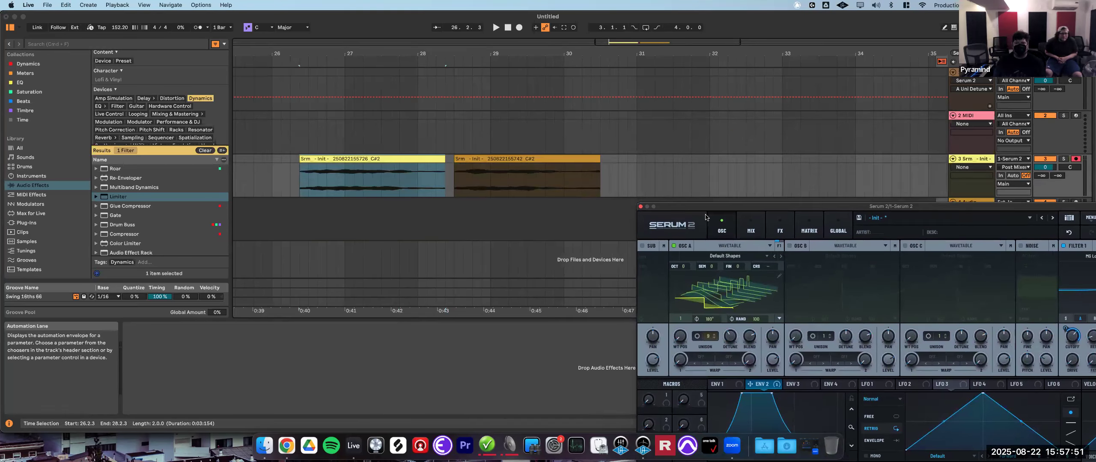
{"action": "left_click", "coordinate": [341, 160]}
{"action": "key", "text": "space"}
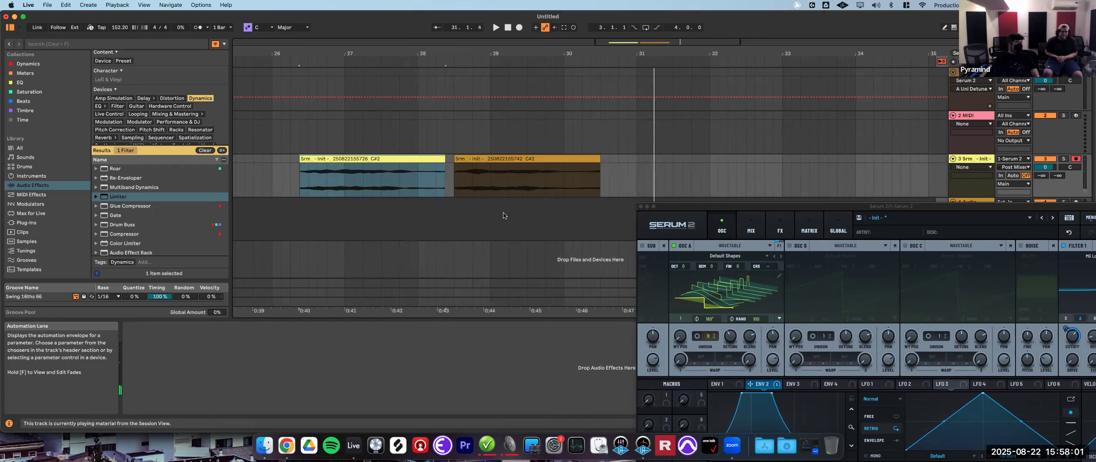
{"action": "left_click", "coordinate": [457, 183]}
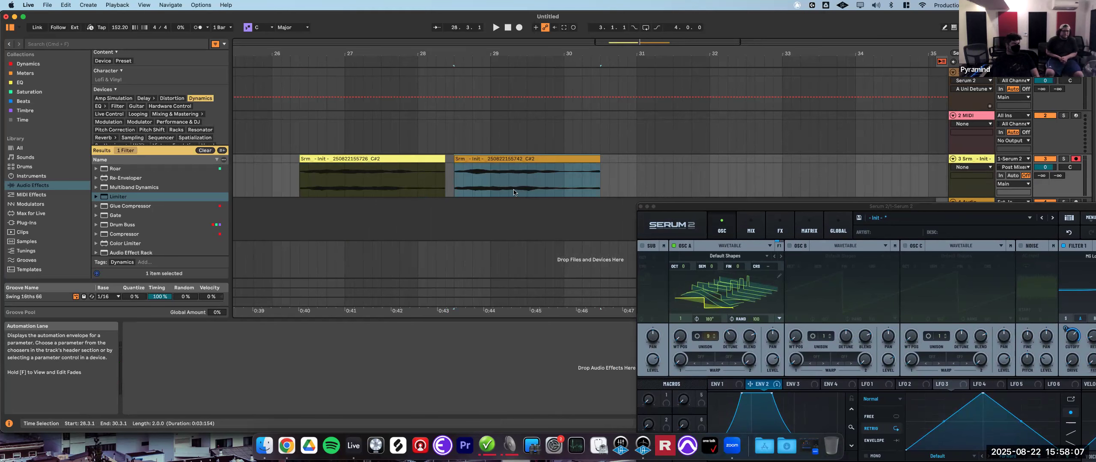
- Check the global settings page and return to the oscillators
{"action": "left_click_drag", "start_coordinate": [765, 209], "coordinate": [485, 59]}
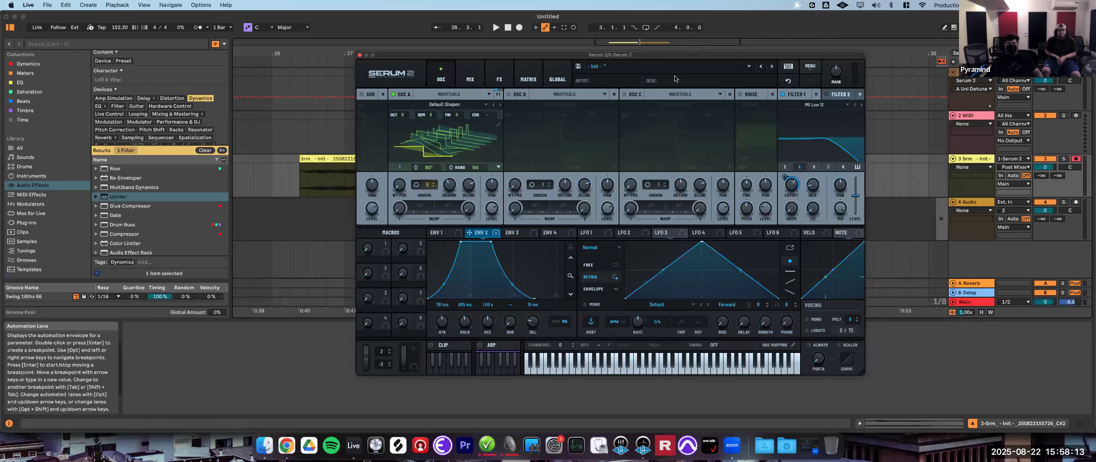
{"action": "left_click", "coordinate": [554, 79]}
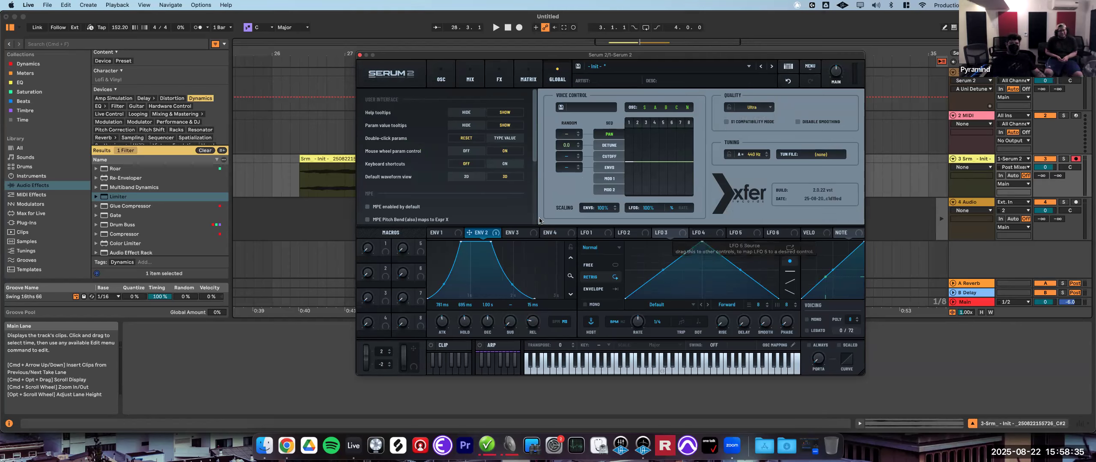
{"action": "left_click", "coordinate": [438, 86]}
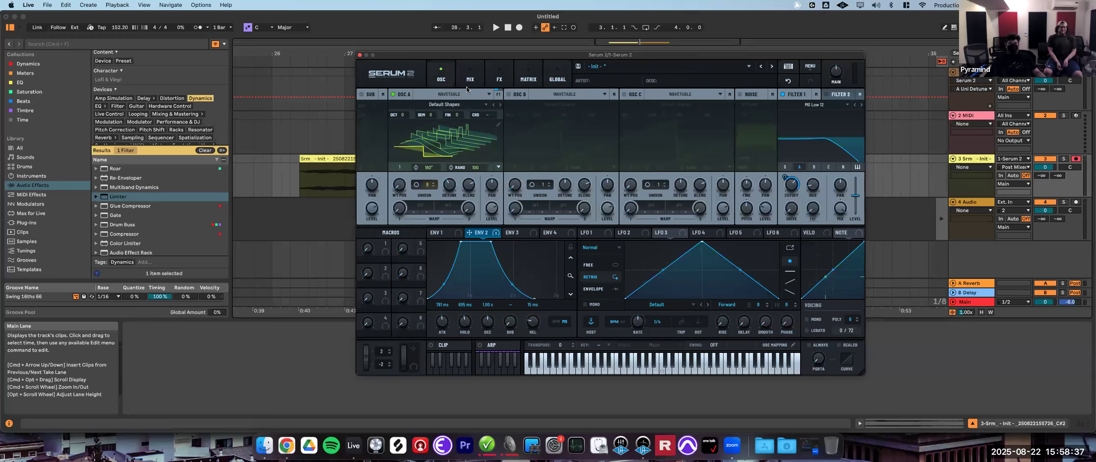
- Add an Equalizer effect to the main FX chain
{"action": "left_click", "coordinate": [501, 80]}
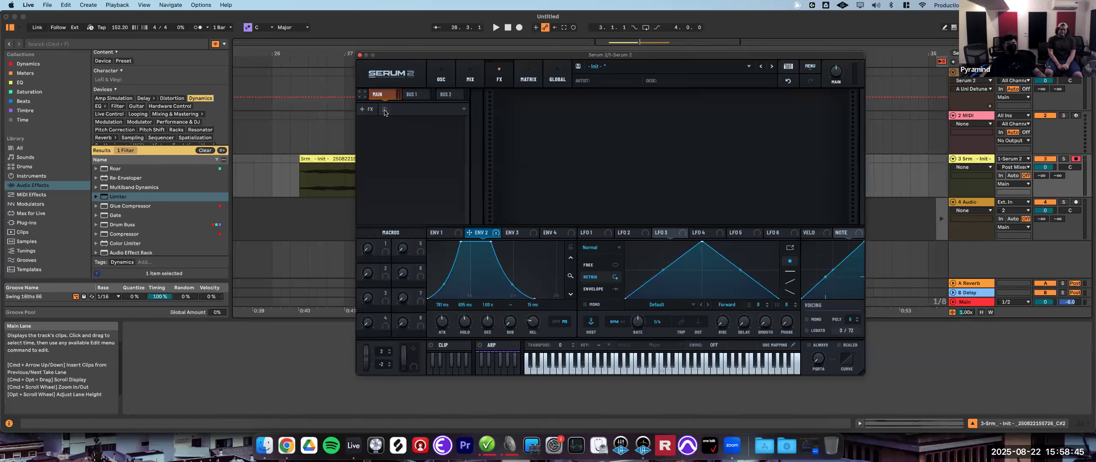
{"action": "left_click", "coordinate": [369, 110]}
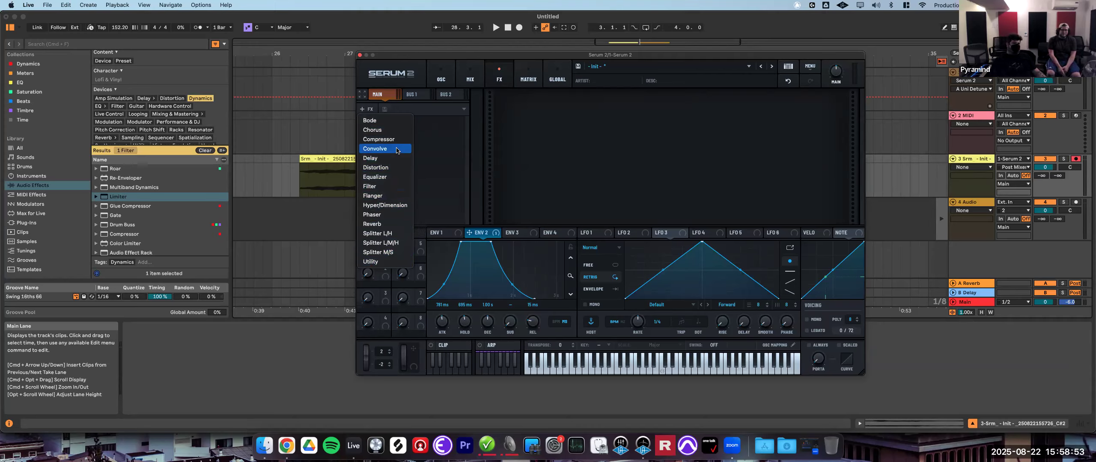
{"action": "left_click", "coordinate": [388, 177]}
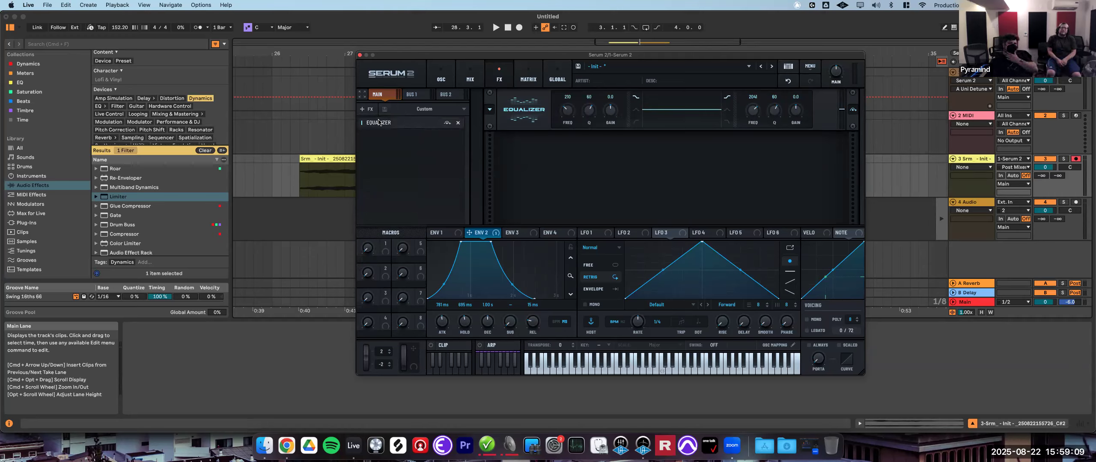
- Add a Distortion effect to the main FX chain below the Equalizer
{"action": "left_click", "coordinate": [366, 109]}
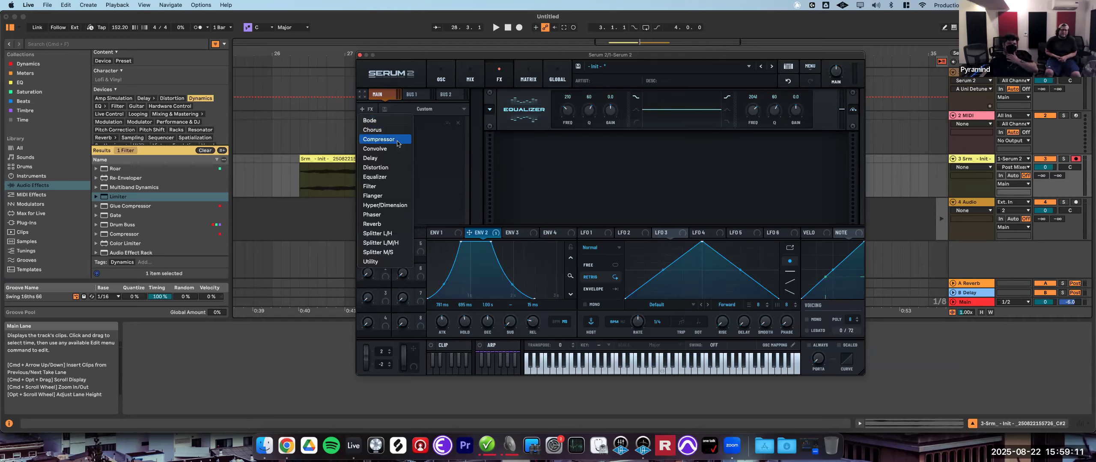
{"action": "left_click", "coordinate": [396, 168]}
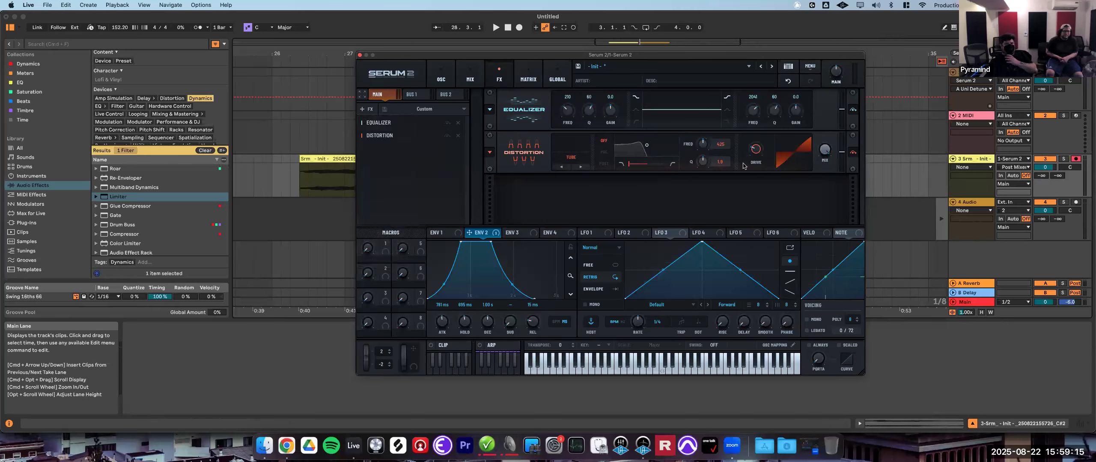
{"action": "left_click", "coordinate": [572, 157]}
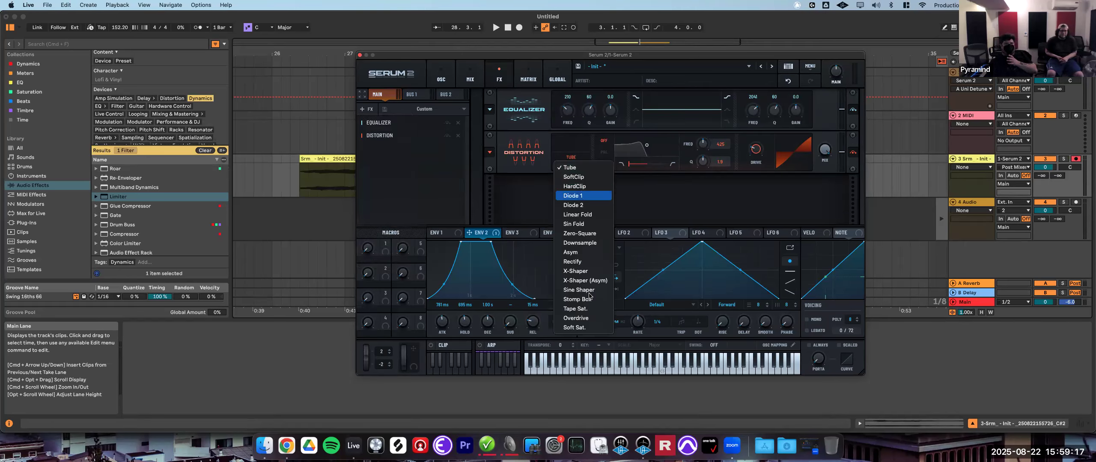
{"action": "left_click", "coordinate": [506, 190]}
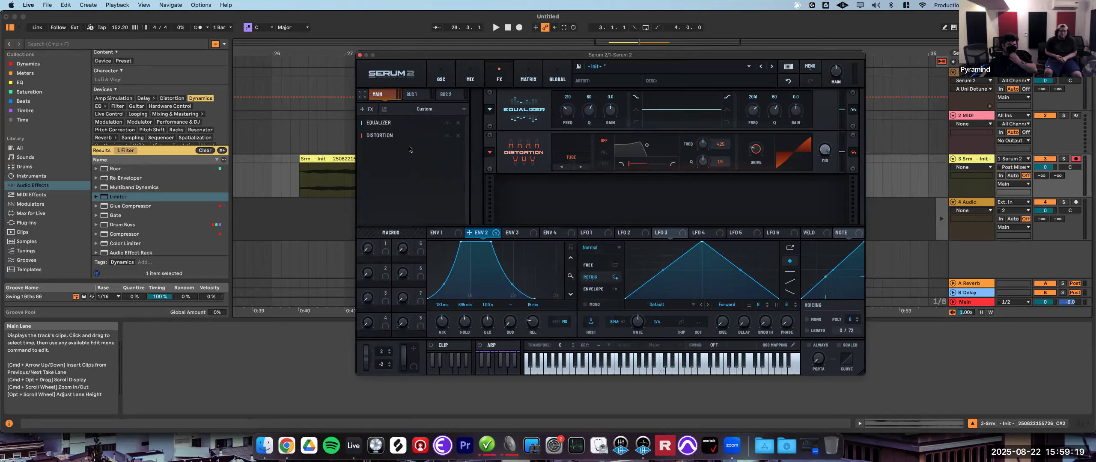
{"action": "left_click", "coordinate": [364, 108]}
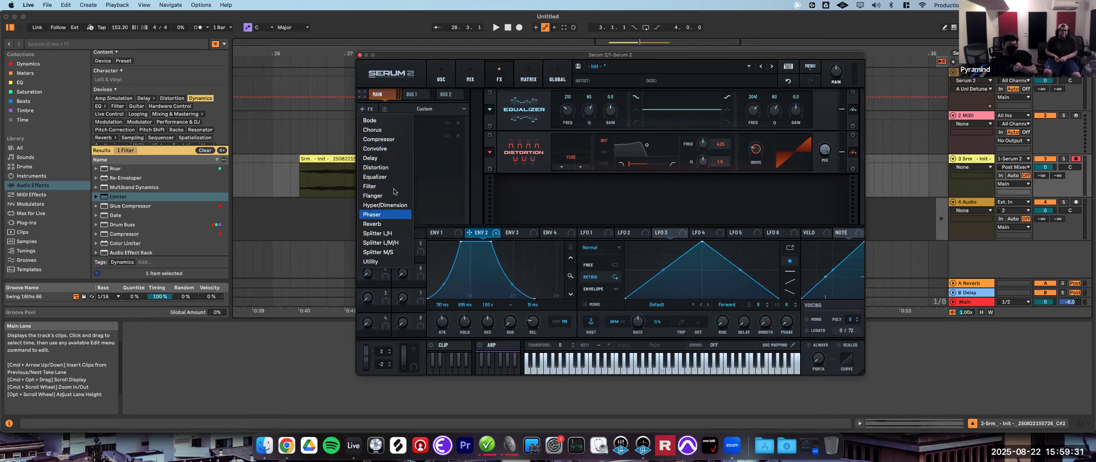
{"action": "left_click", "coordinate": [438, 161]}
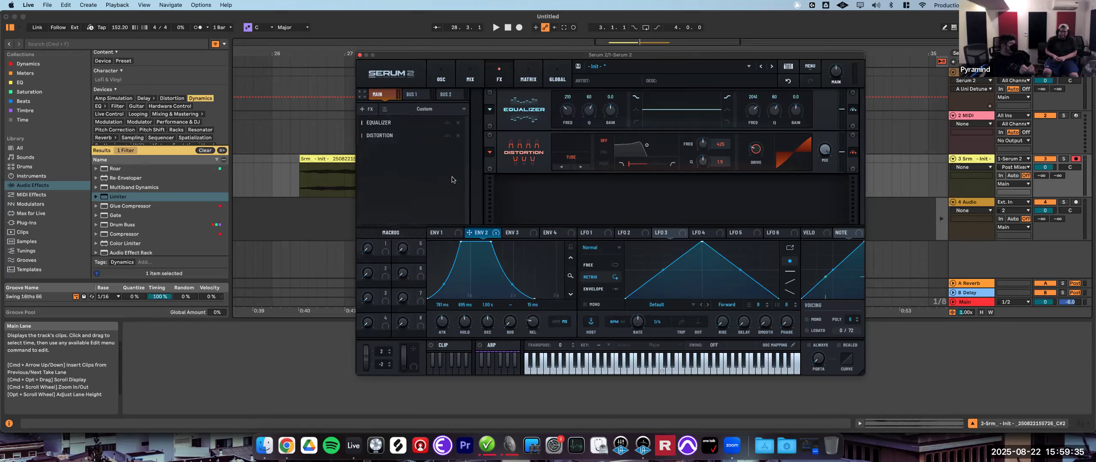
- Close the synth window and load the Serum 2 FX plug-in onto the rendered audio track 3
{"action": "left_click", "coordinate": [360, 55]}
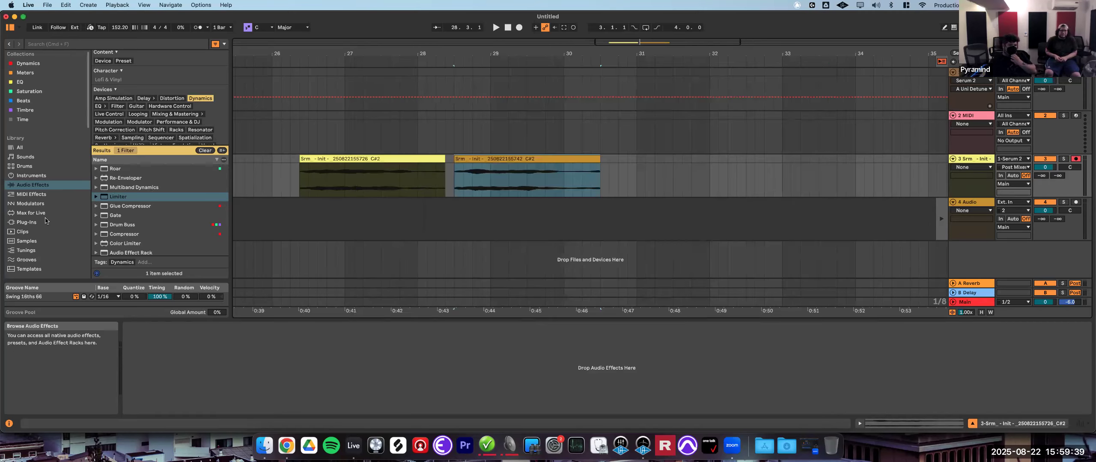
{"action": "left_click", "coordinate": [27, 222]}
{"action": "scroll", "coordinate": [142, 206], "scroll_direction": "down", "scroll_amount": 5}
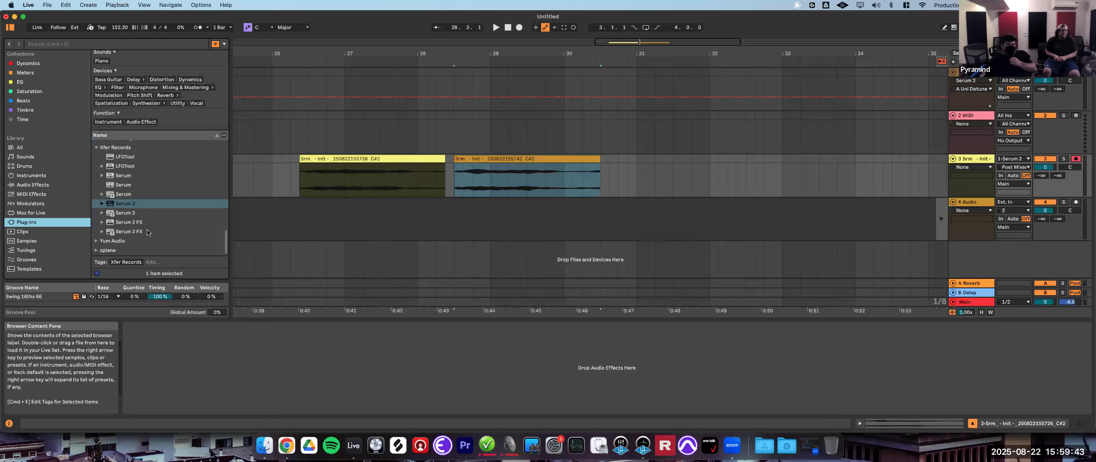
{"action": "left_click", "coordinate": [139, 233]}
{"action": "double_click", "coordinate": [118, 233]}
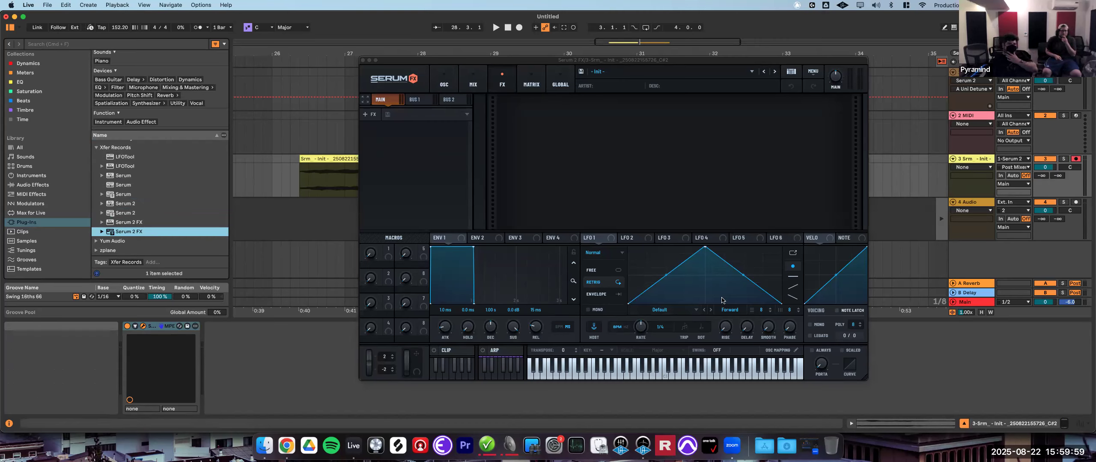
- Browse the envelope tabs in Serum 2 FX and switch LFO 1 to Free trigger mode
{"action": "left_click", "coordinate": [499, 238]}
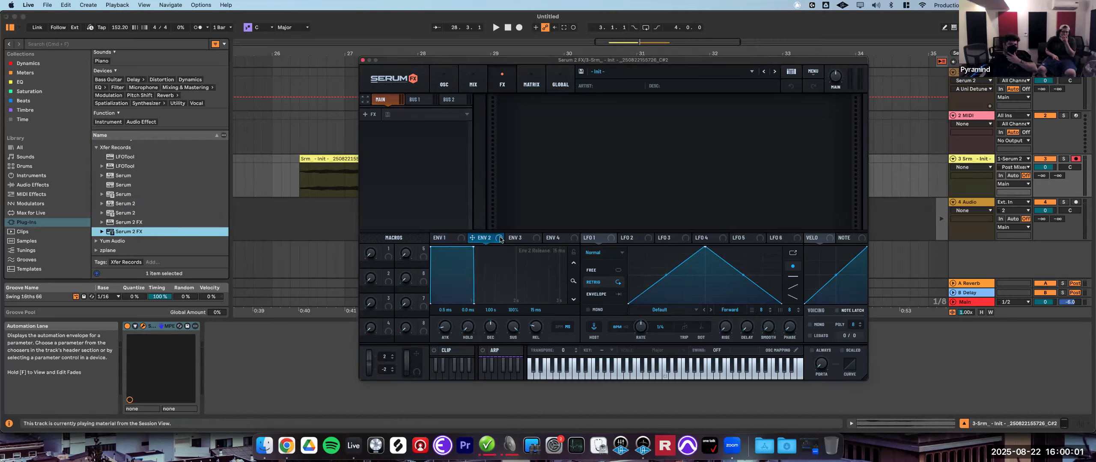
{"action": "left_click", "coordinate": [526, 238]}
{"action": "left_click", "coordinate": [556, 239]}
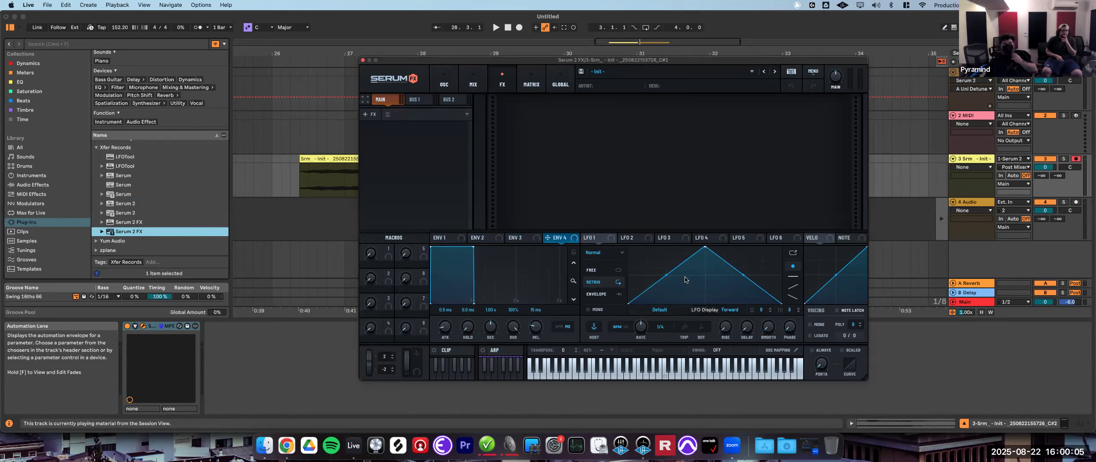
{"action": "left_click", "coordinate": [617, 284]}
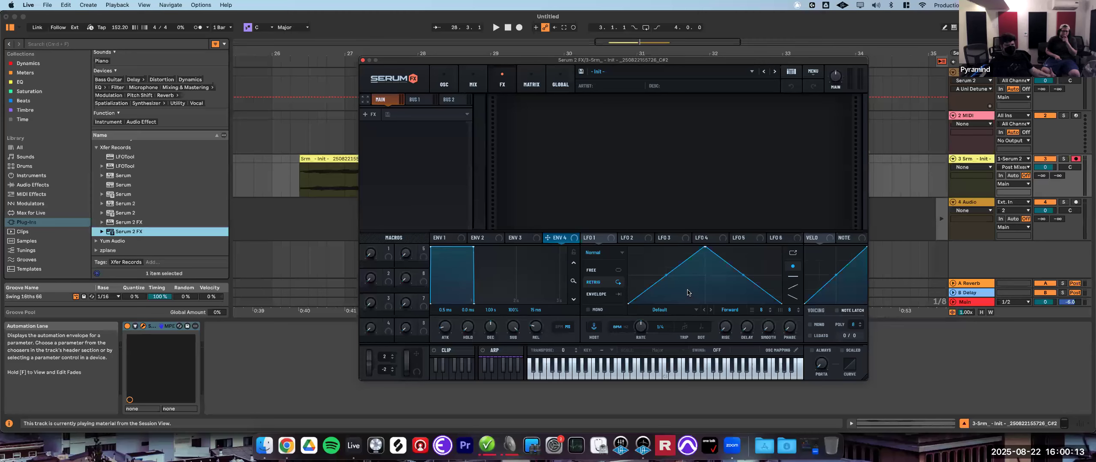
{"action": "left_click", "coordinate": [619, 272]}
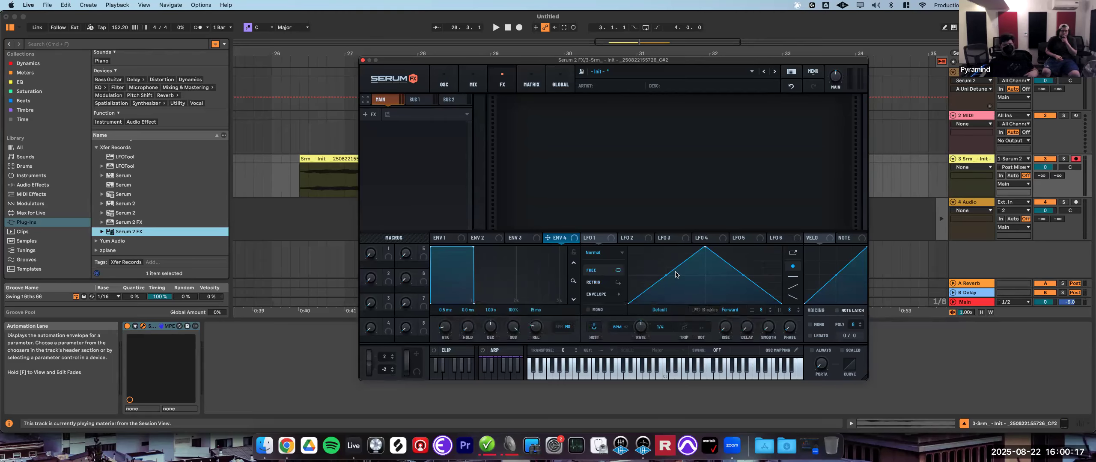
- Add a Bode frequency shifter to the Serum 2 FX main chain
{"action": "left_click", "coordinate": [324, 163]}
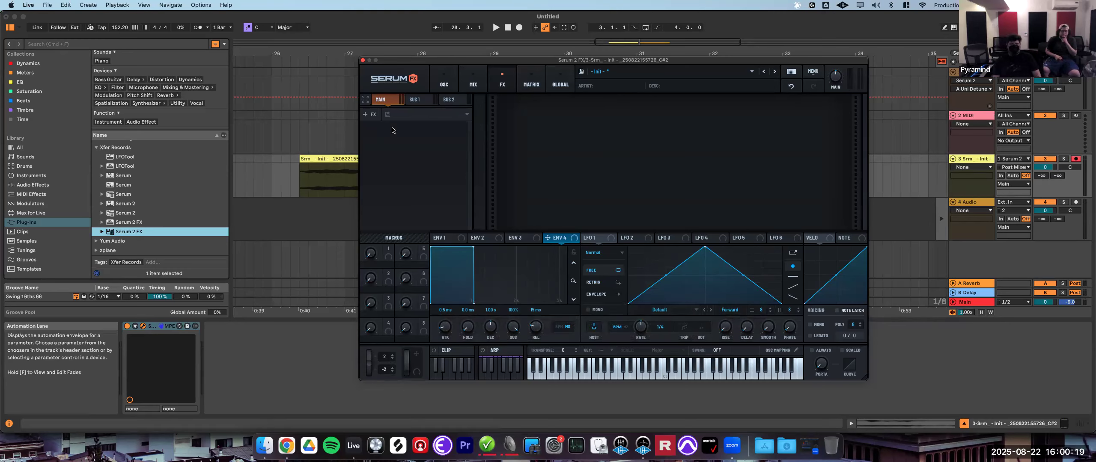
{"action": "left_click", "coordinate": [372, 117]}
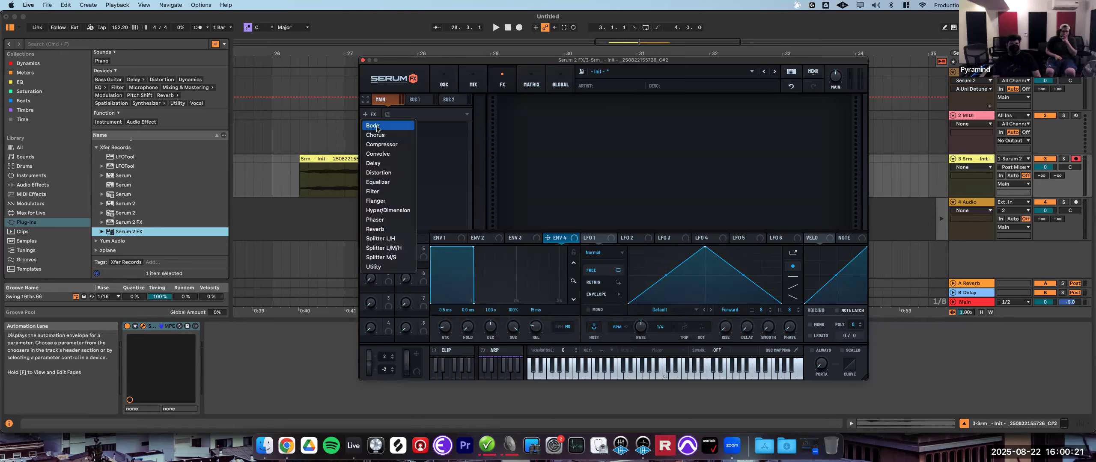
{"action": "left_click", "coordinate": [373, 125]}
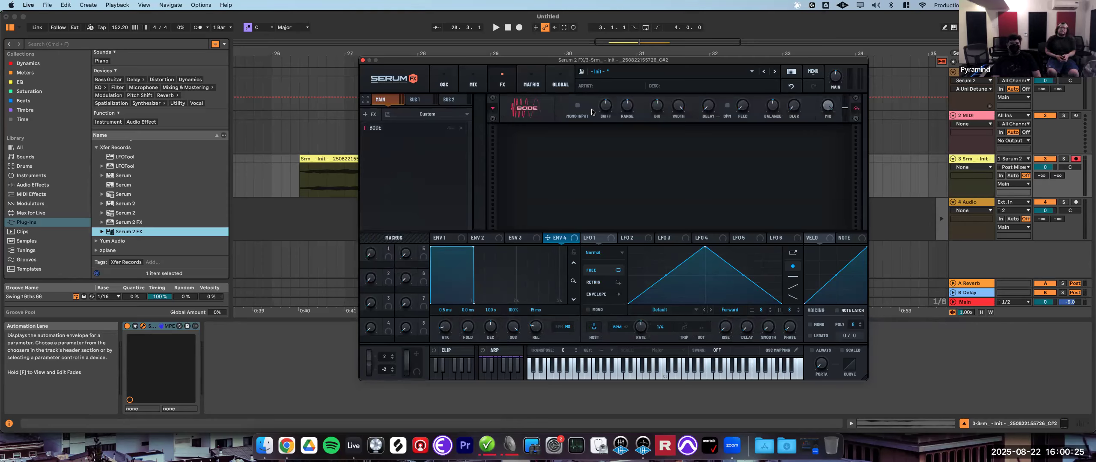
- Route LFO 1 to the Bode Shift knob and play the rendered clip through it
{"action": "left_click_drag", "start_coordinate": [586, 238], "coordinate": [606, 111]}
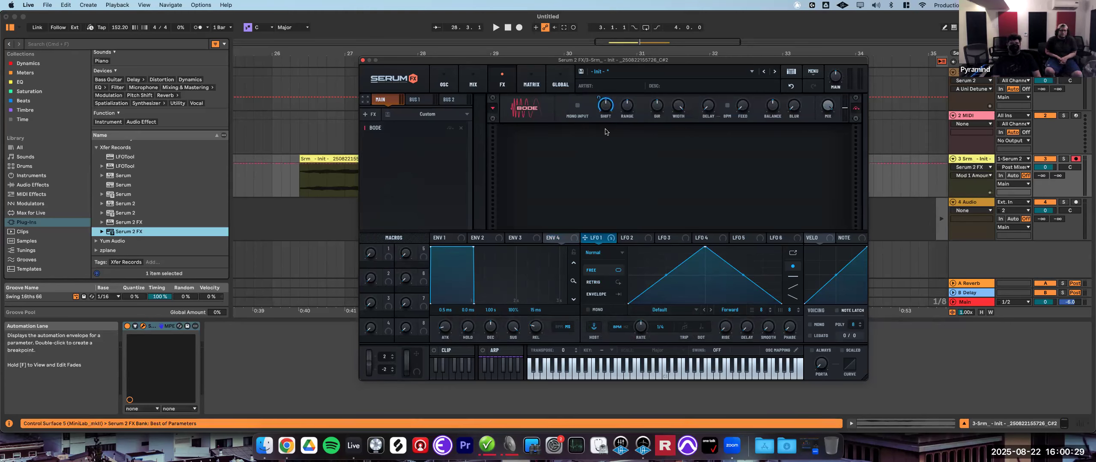
{"action": "left_click", "coordinate": [339, 155]}
{"action": "key", "text": "space"}
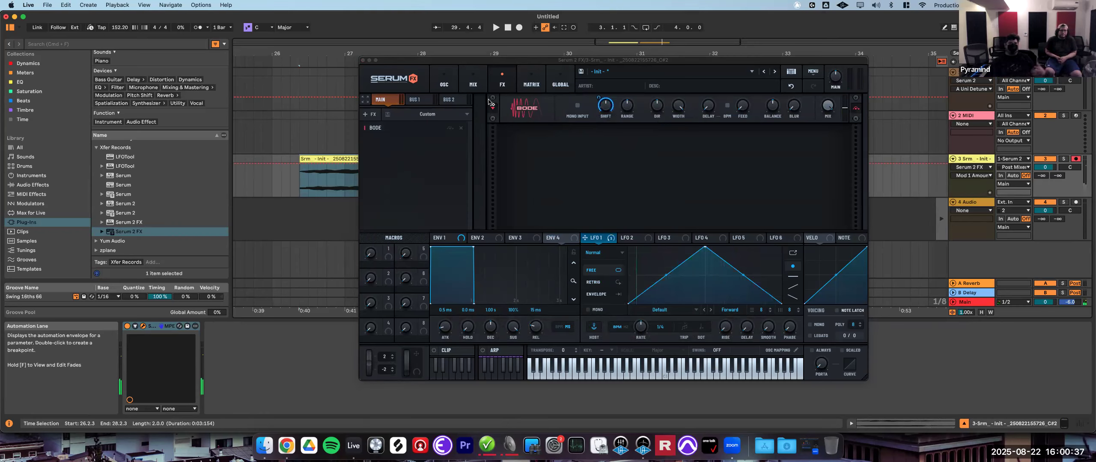
- Load the factory preset ARP - Altar into Serum 2 FX and play the clip through it
{"action": "left_click_drag", "start_coordinate": [384, 65], "coordinate": [392, 75]}
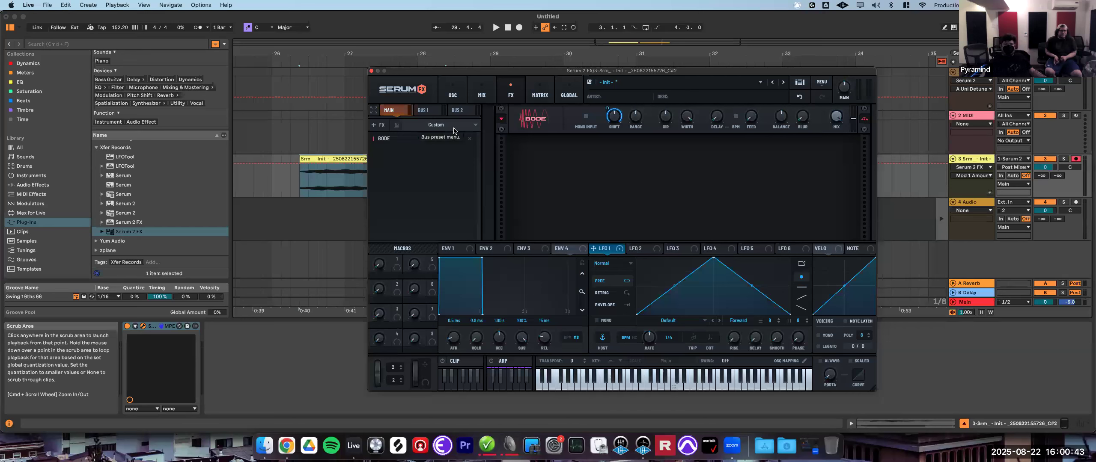
{"action": "left_click", "coordinate": [626, 85]}
{"action": "mouse_move", "coordinate": [650, 95]}
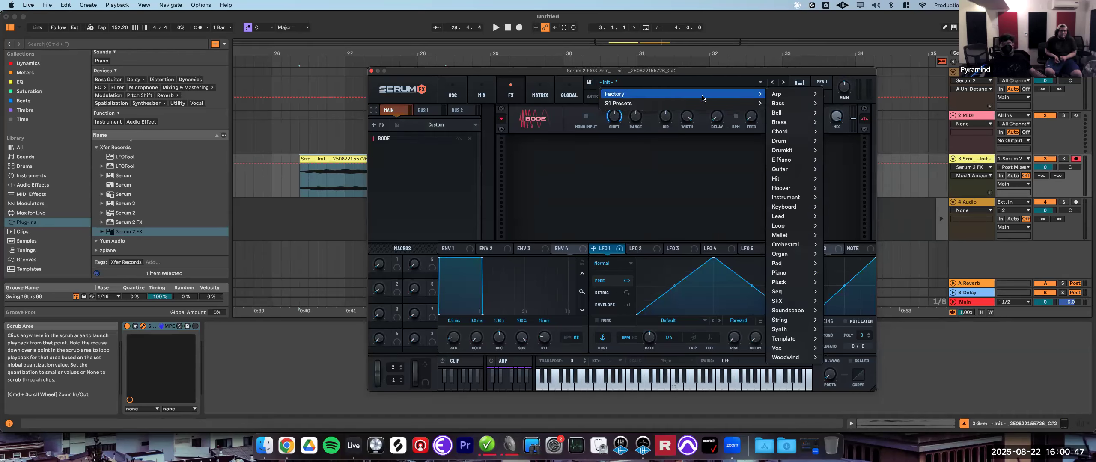
{"action": "mouse_move", "coordinate": [787, 95]}
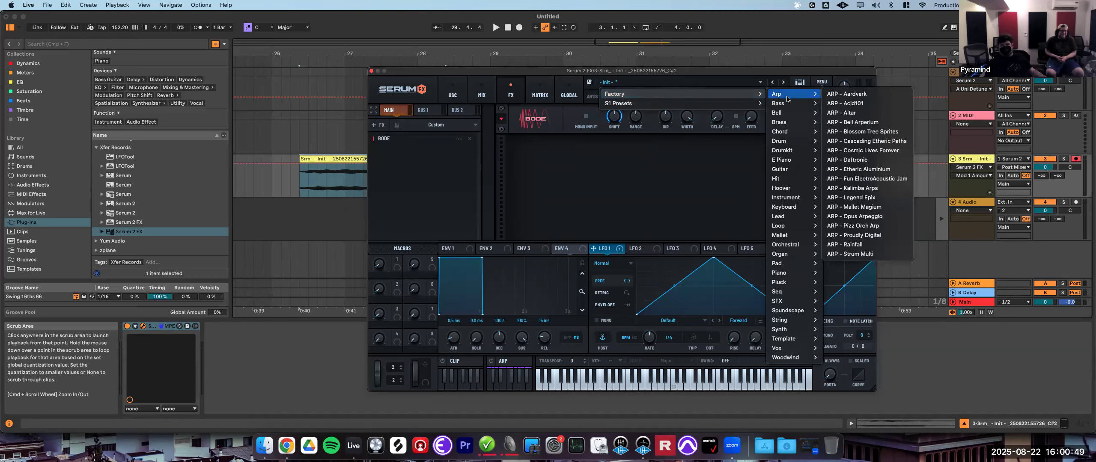
{"action": "left_click", "coordinate": [850, 113]}
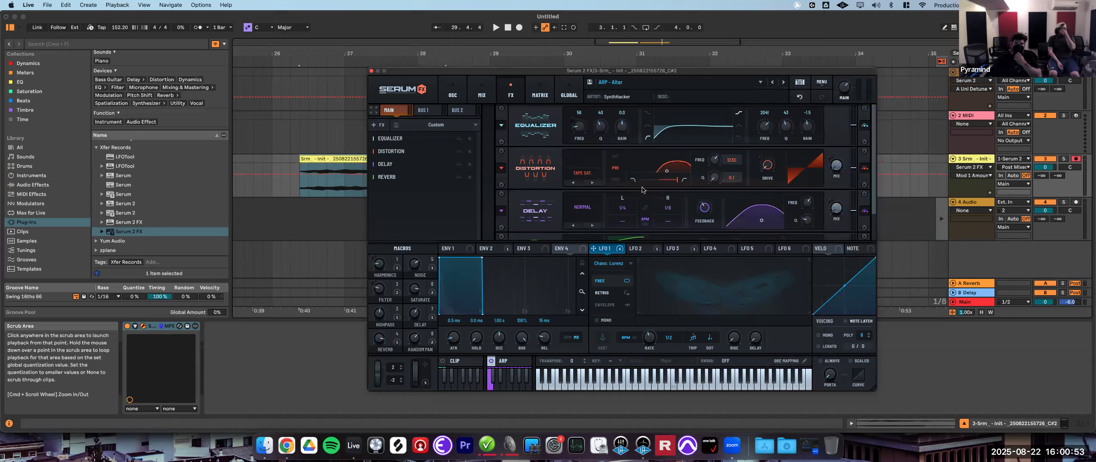
{"action": "left_click", "coordinate": [345, 173]}
{"action": "key", "text": "space"}
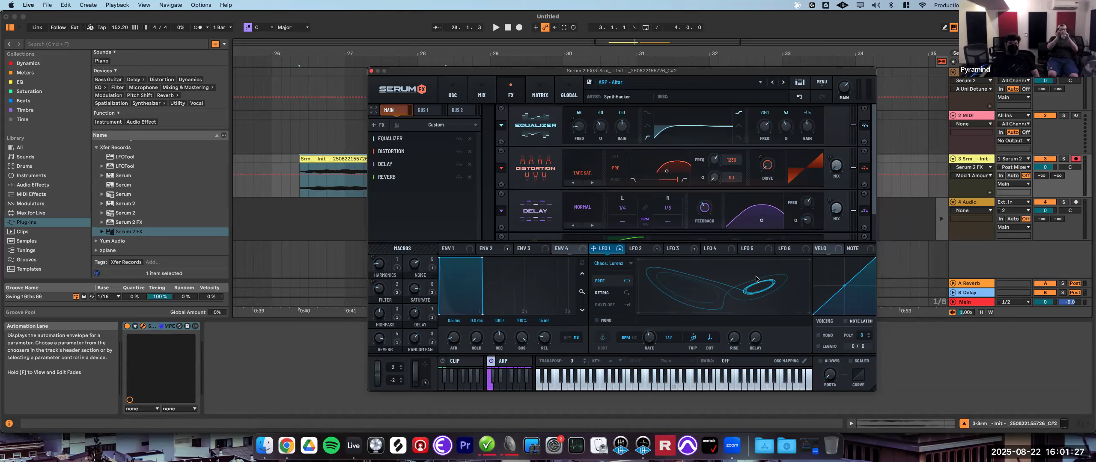
- Close Serum 2 FX, reopen the Serum 2 instrument on track 1, and browse oscillator A's modes and the FX page
{"action": "left_click", "coordinate": [371, 71]}
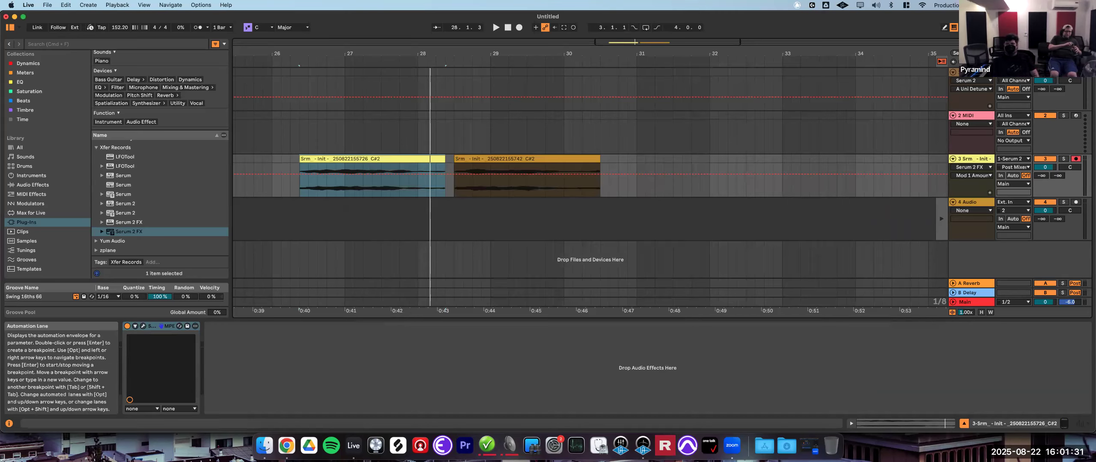
{"action": "left_click", "coordinate": [971, 72]}
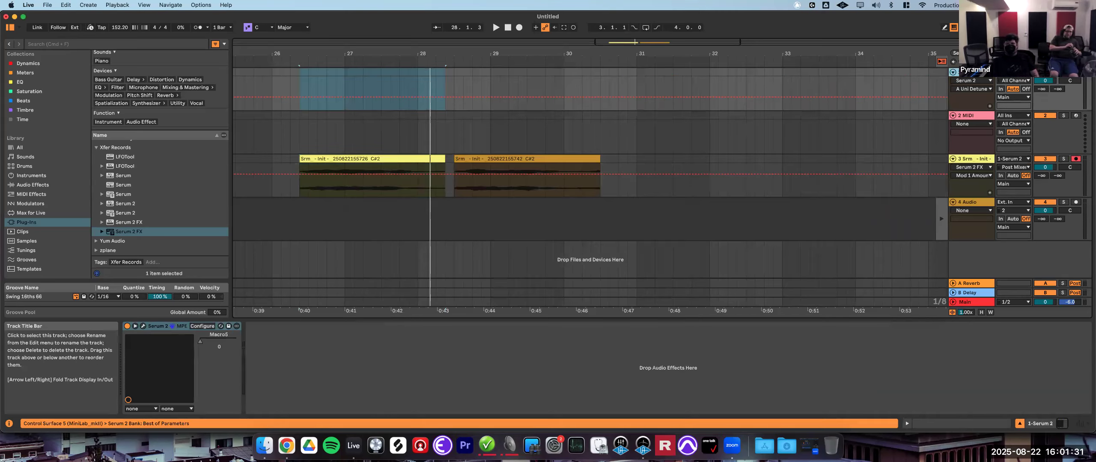
{"action": "left_click", "coordinate": [142, 327]}
{"action": "left_click", "coordinate": [441, 77]}
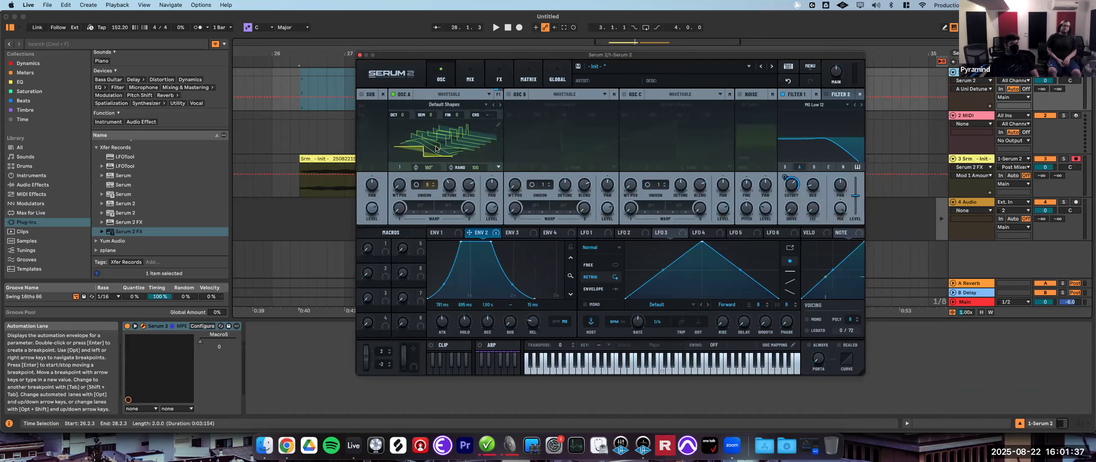
{"action": "left_click", "coordinate": [449, 95]}
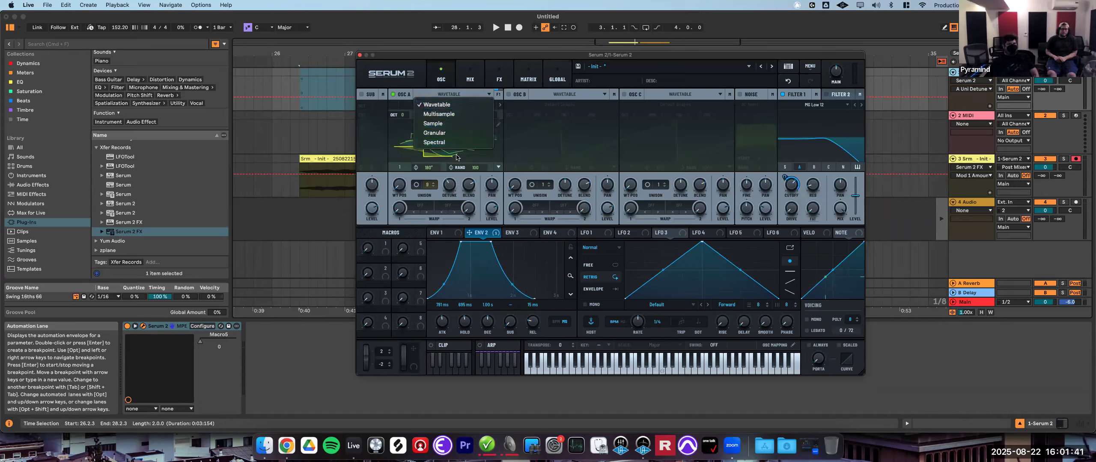
{"action": "left_click", "coordinate": [456, 157]}
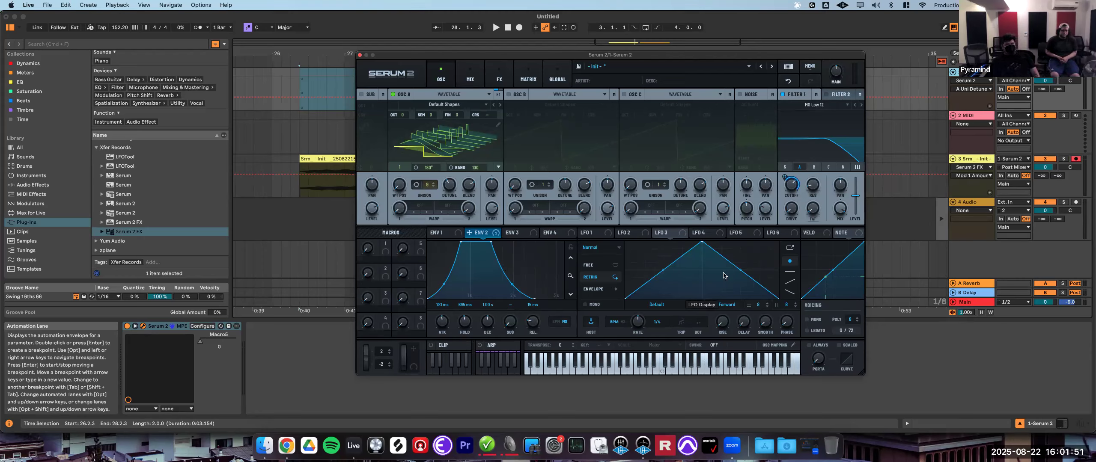
{"action": "left_click", "coordinate": [499, 76]}
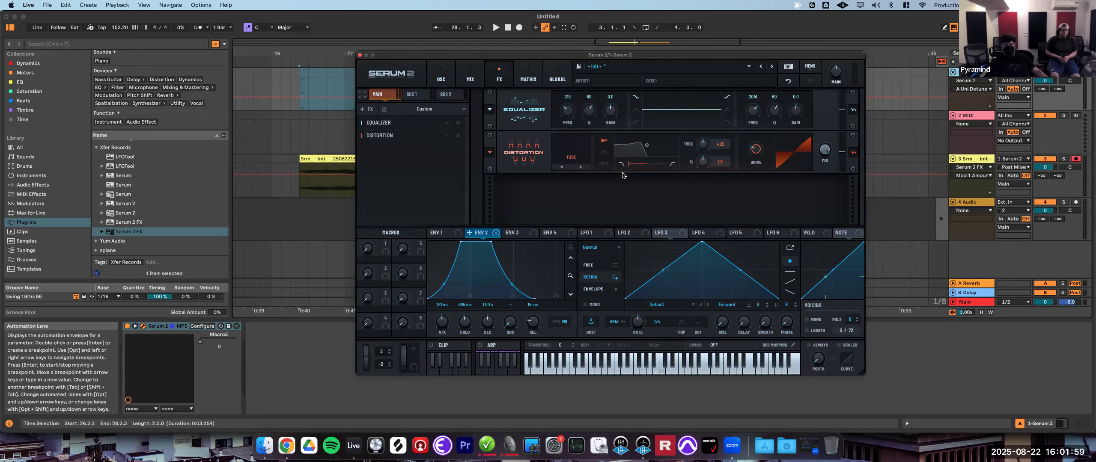
- Set Serum 2's global quality to Good
{"action": "left_click_drag", "start_coordinate": [395, 61], "coordinate": [361, 56]}
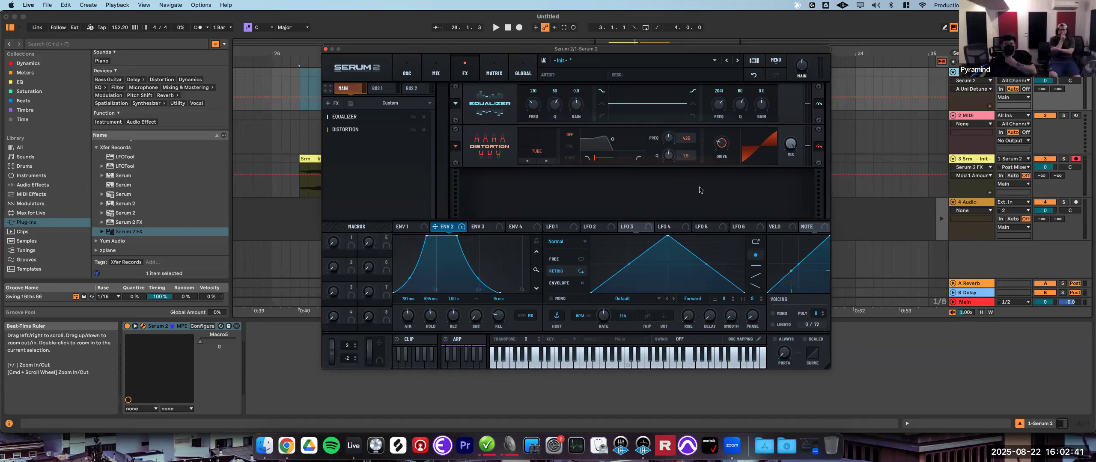
{"action": "left_click", "coordinate": [363, 69]}
{"action": "left_click", "coordinate": [733, 89]}
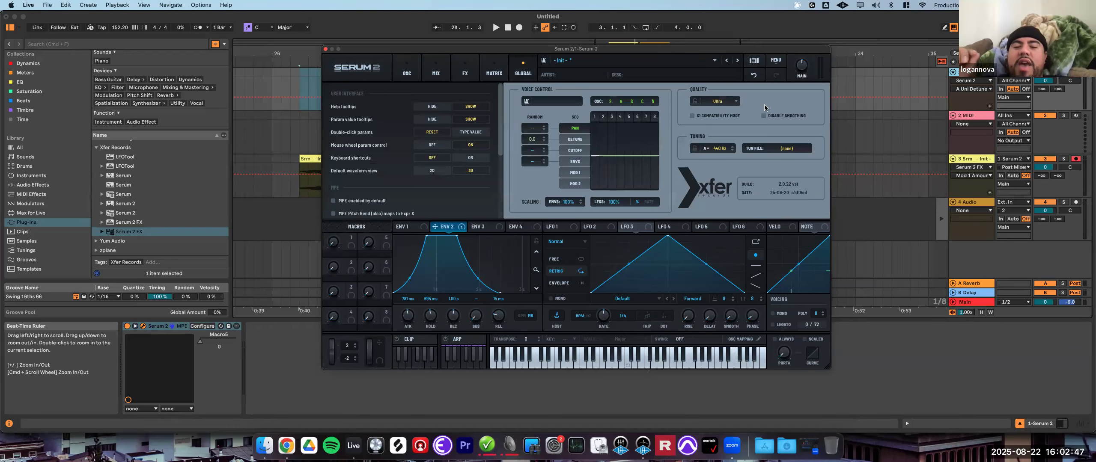
{"action": "left_click", "coordinate": [736, 103]}
{"action": "left_click", "coordinate": [730, 111]}
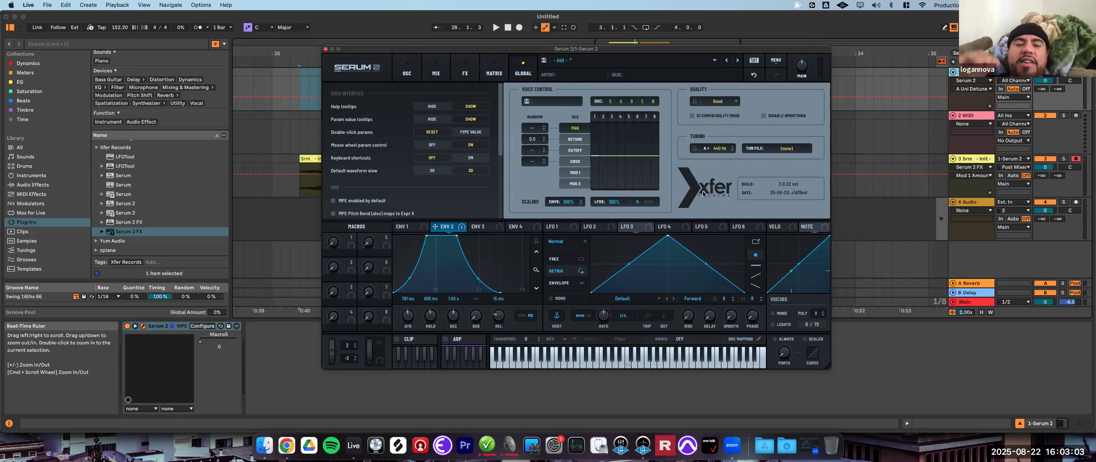
- Enable oscillators B and C on the oscillator page and adjust oscillator C's unison
{"action": "left_click", "coordinate": [407, 68]}
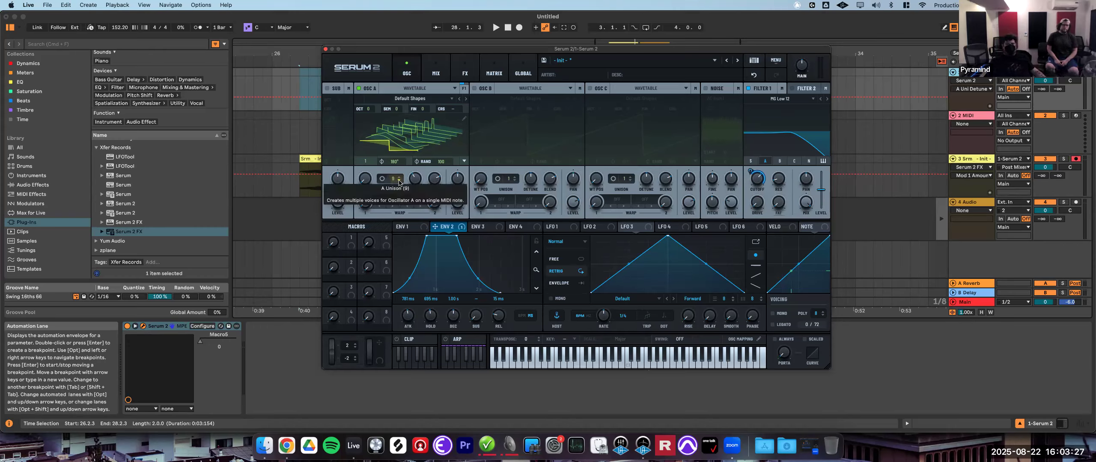
{"action": "left_click", "coordinate": [474, 88]}
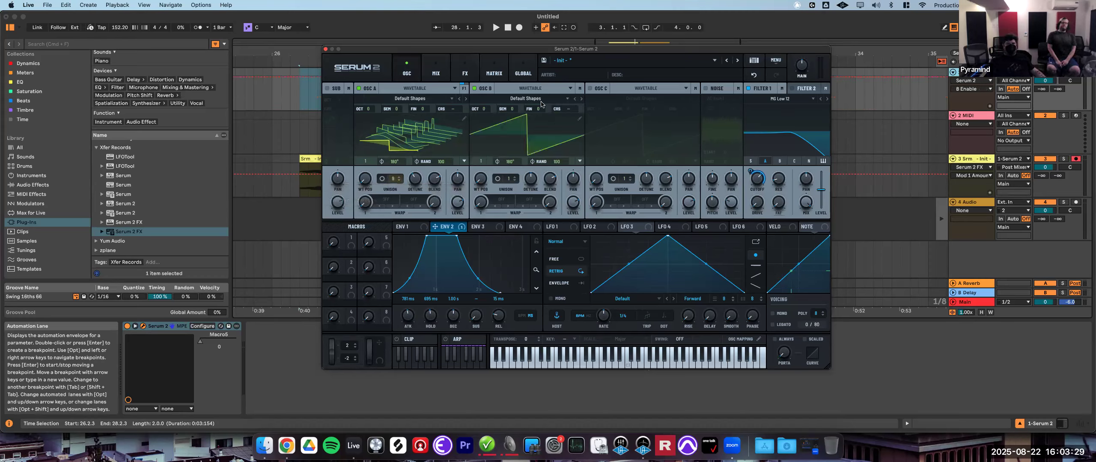
{"action": "left_click", "coordinate": [591, 89]}
{"action": "left_click_drag", "start_coordinate": [392, 179], "coordinate": [548, 136]}
{"action": "left_click_drag", "start_coordinate": [621, 182], "coordinate": [651, 203]}
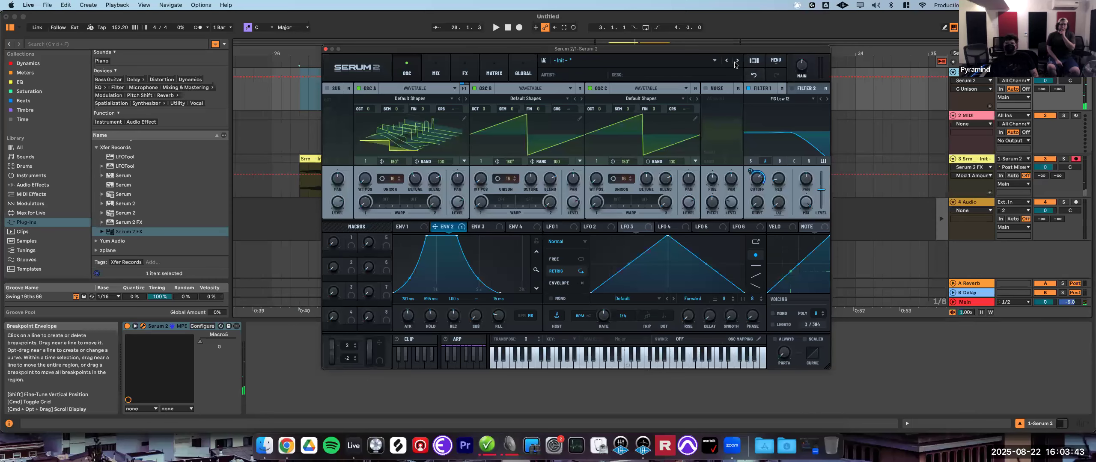
- Set Serum 2's global quality to Ultra
{"action": "left_click", "coordinate": [522, 69]}
{"action": "left_click", "coordinate": [735, 102]}
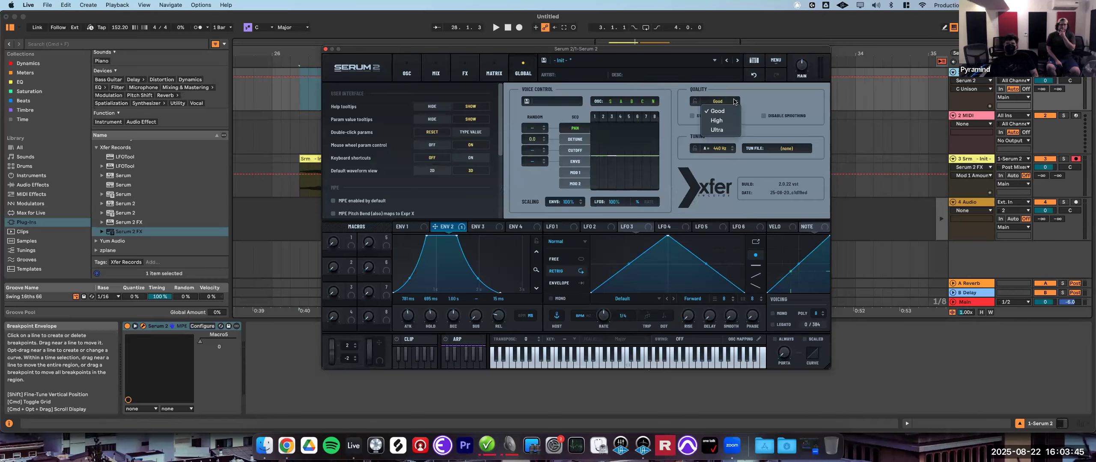
{"action": "left_click", "coordinate": [718, 130]}
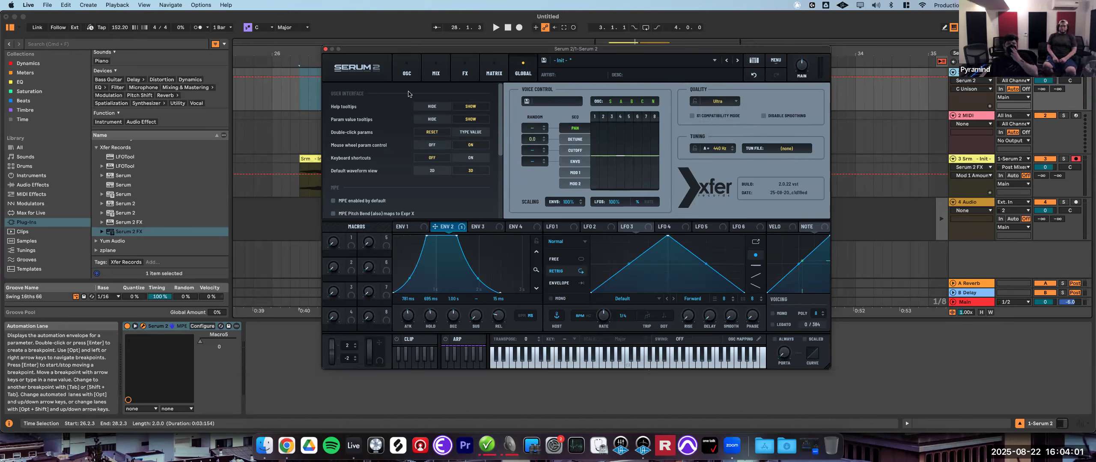
- Switch oscillator A to Granular mode on the oscillator page
{"action": "left_click", "coordinate": [407, 68]}
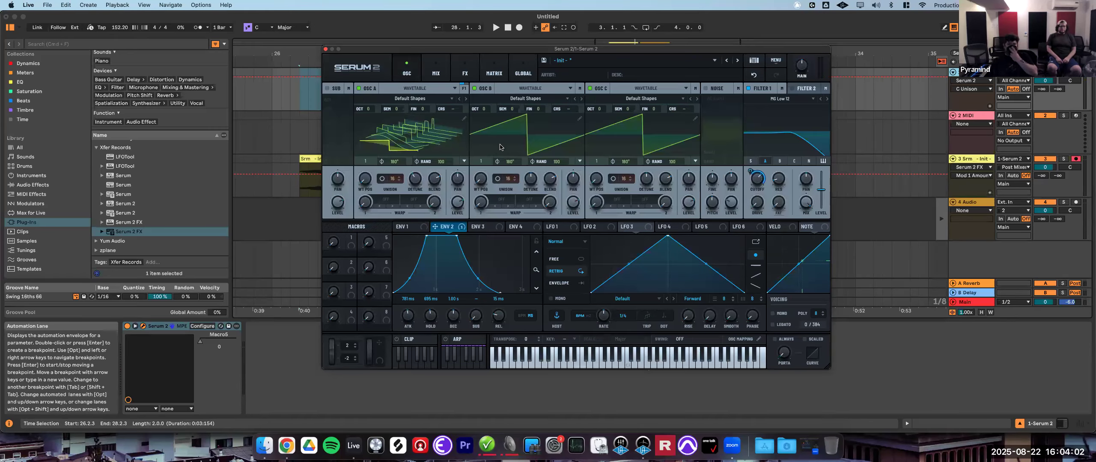
{"action": "left_click", "coordinate": [424, 89]}
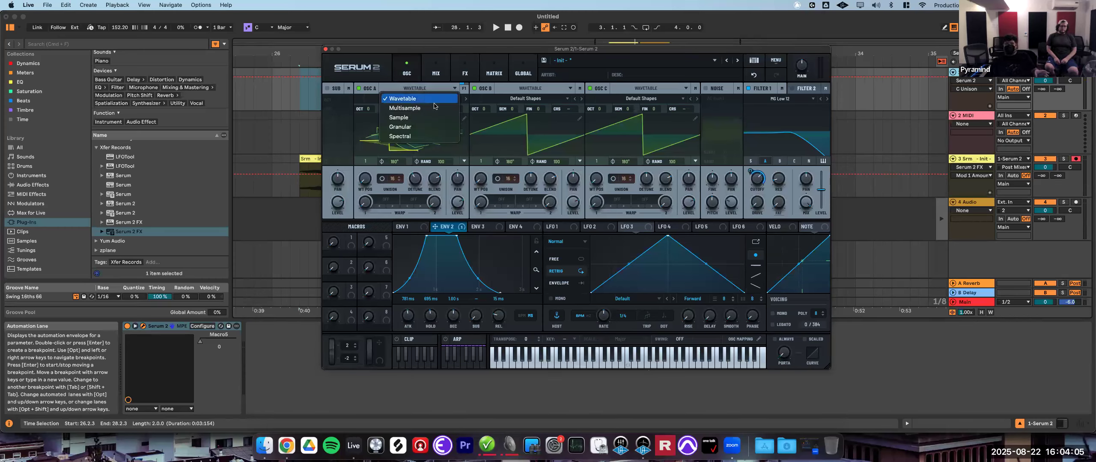
{"action": "left_click", "coordinate": [411, 128]}
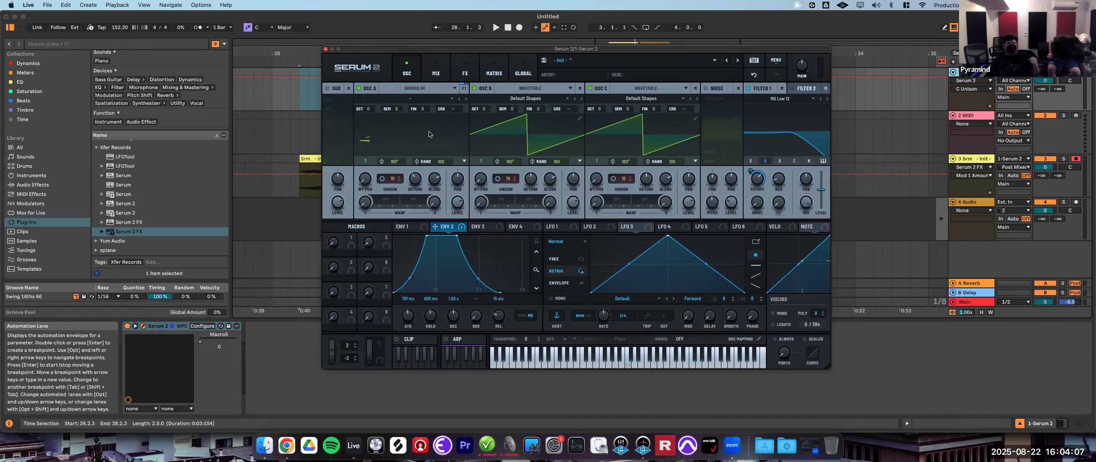
- Disable oscillators B and C and load the Factory Brass sample Horn Stab Emin into oscillator A
{"action": "left_click", "coordinate": [475, 88]}
{"action": "left_click", "coordinate": [590, 89]}
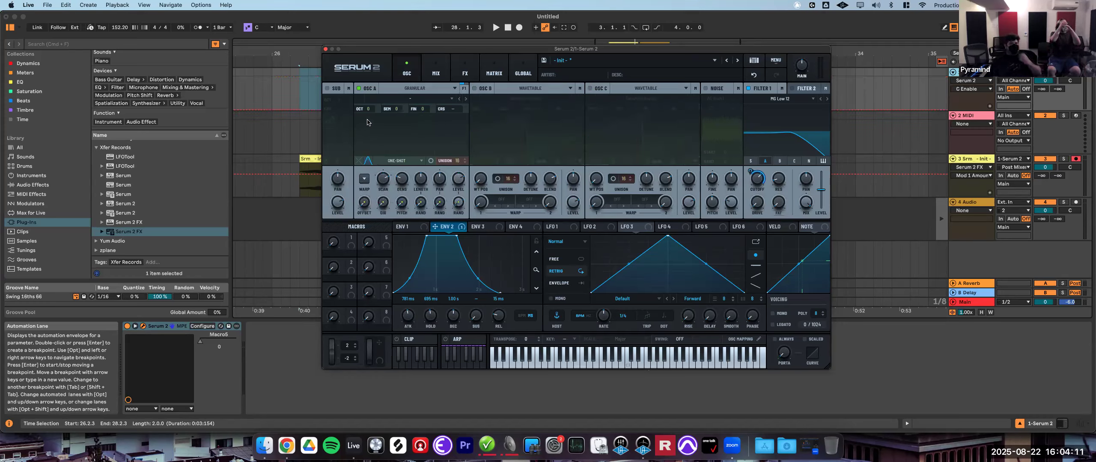
{"action": "left_click", "coordinate": [404, 99]}
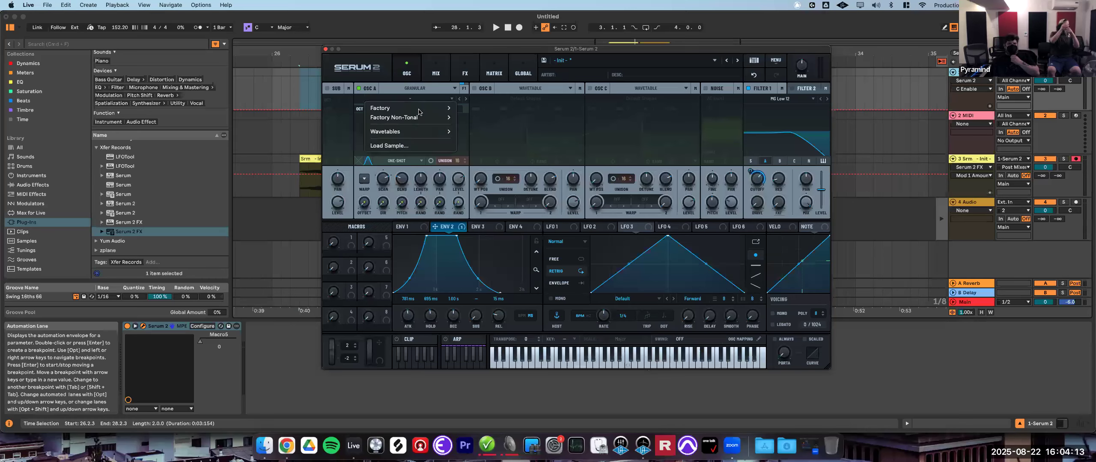
{"action": "mouse_move", "coordinate": [428, 108]}
{"action": "mouse_move", "coordinate": [490, 125]}
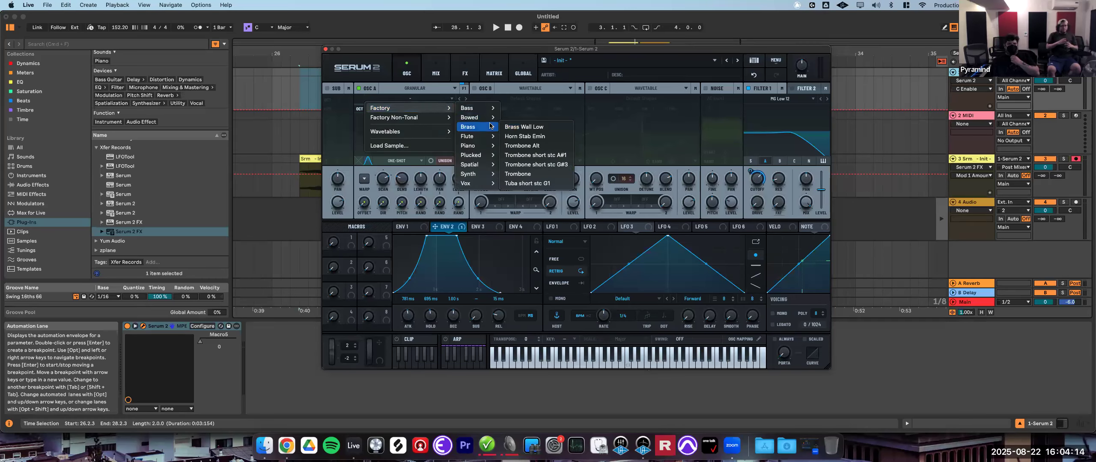
{"action": "left_click", "coordinate": [541, 137]}
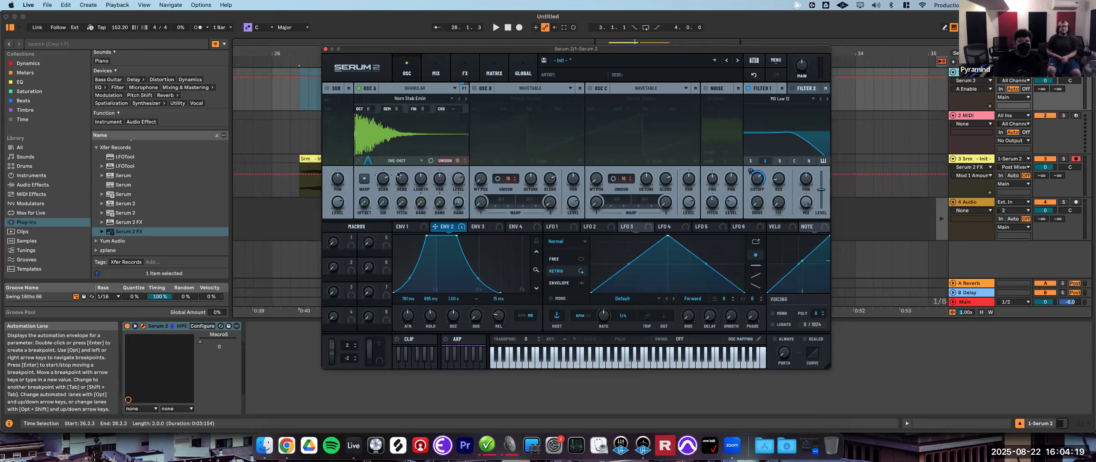
- Raise oscillator A's grain density
{"action": "left_click", "coordinate": [405, 182]}
{"action": "mouse_move", "coordinate": [398, 182]}
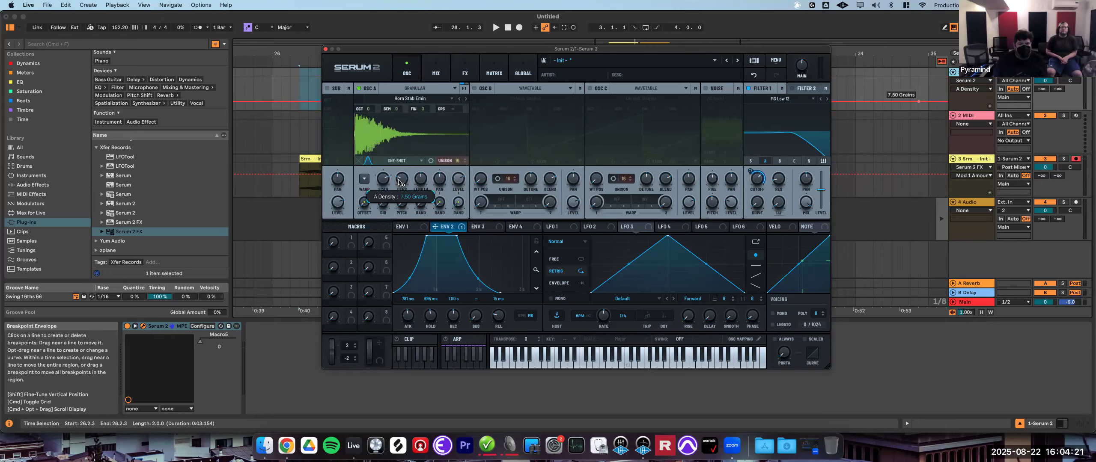
{"action": "left_click_drag", "start_coordinate": [398, 182], "coordinate": [424, 149]}
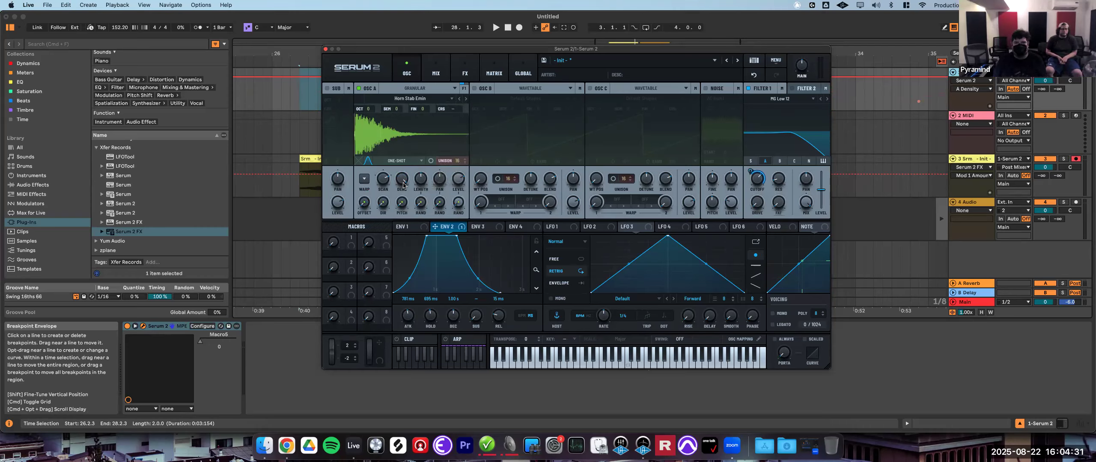
{"action": "mouse_move", "coordinate": [402, 184]}
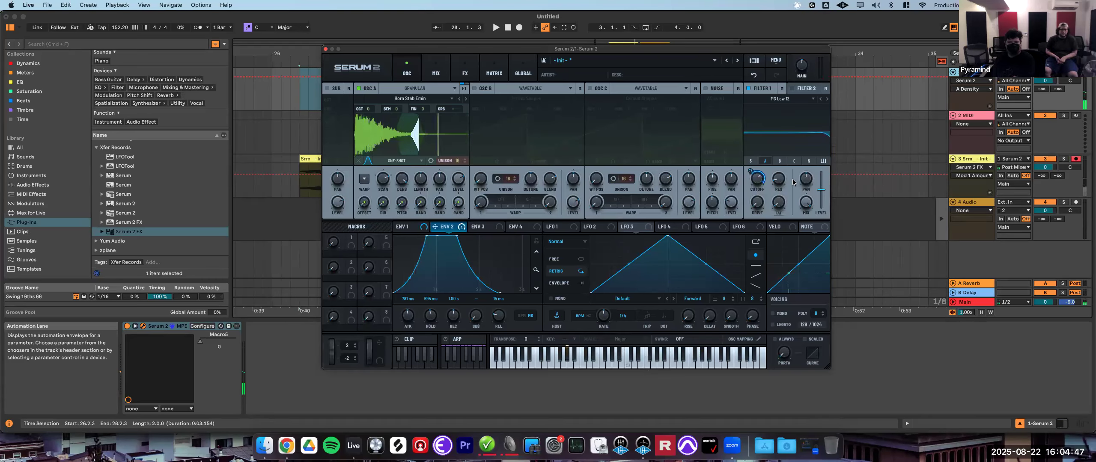
- Disable Filter 1
{"action": "right_click", "coordinate": [757, 181]}
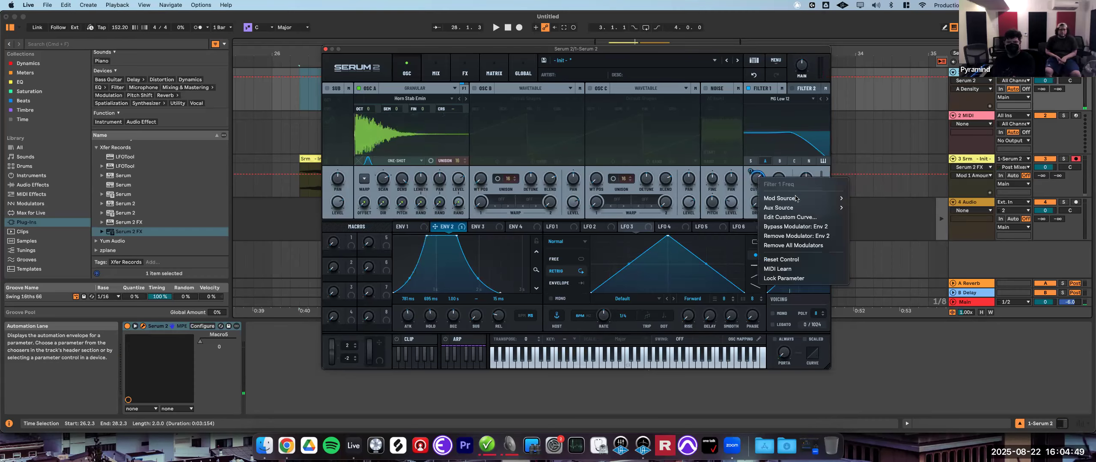
{"action": "left_click", "coordinate": [748, 90]}
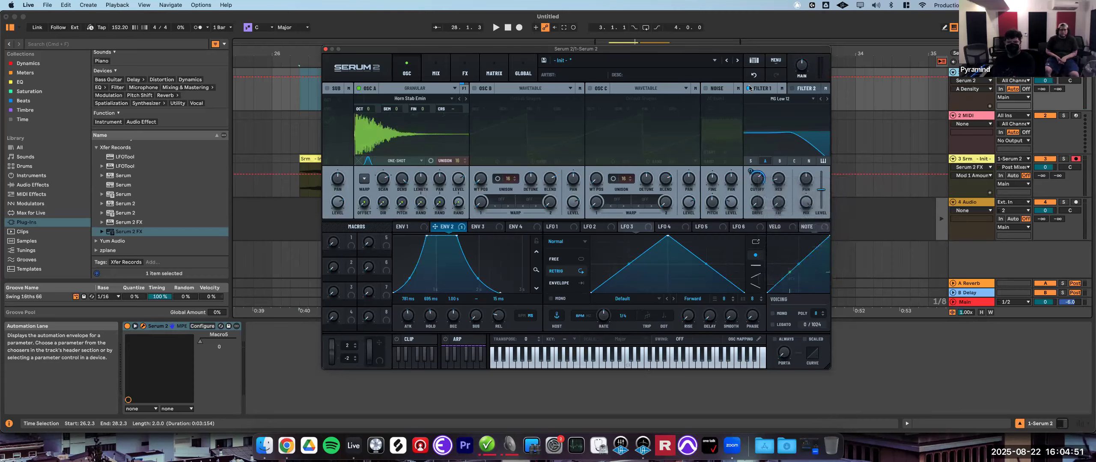
{"action": "left_click", "coordinate": [749, 88]}
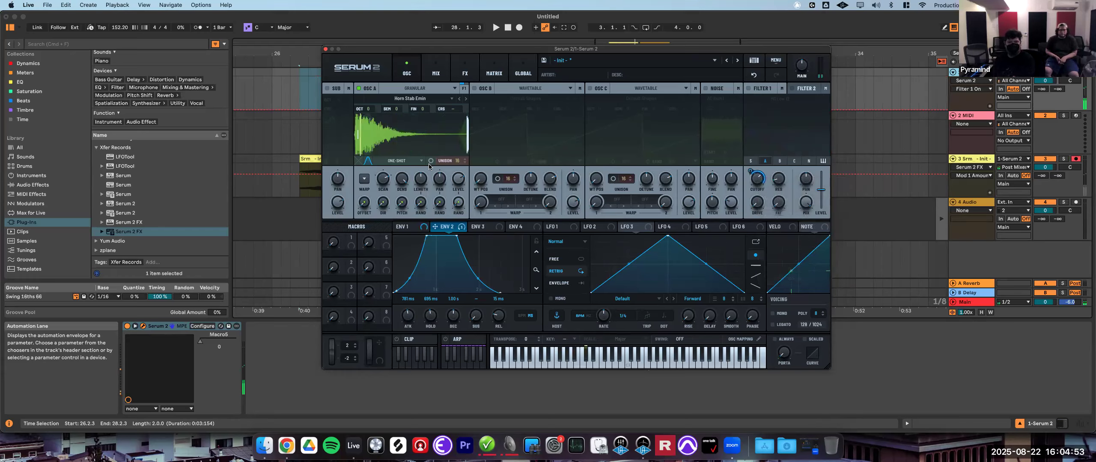
- Lower oscillator A's scan rate and set the voice polyphony to 32
{"action": "left_click_drag", "start_coordinate": [383, 180], "coordinate": [383, 199]}
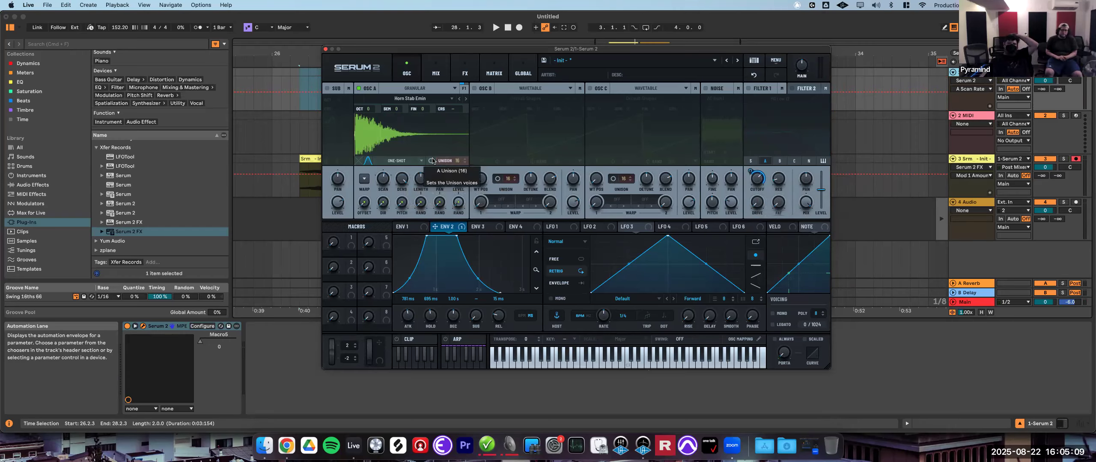
{"action": "left_click", "coordinate": [823, 314]}
{"action": "left_click_drag", "start_coordinate": [819, 316], "coordinate": [821, 195]}
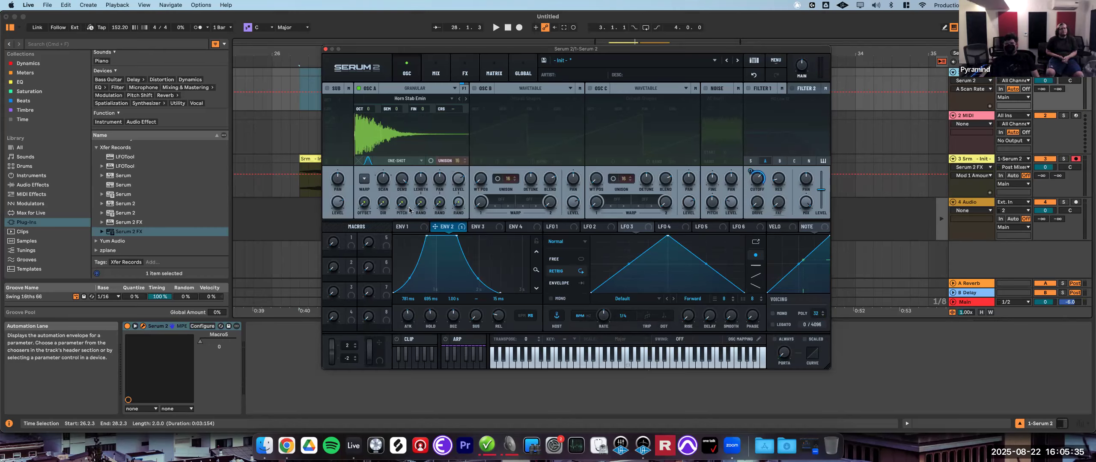
- Set oscillator A's grain density to about 29.6 grains
{"action": "left_click_drag", "start_coordinate": [404, 182], "coordinate": [404, 185]}
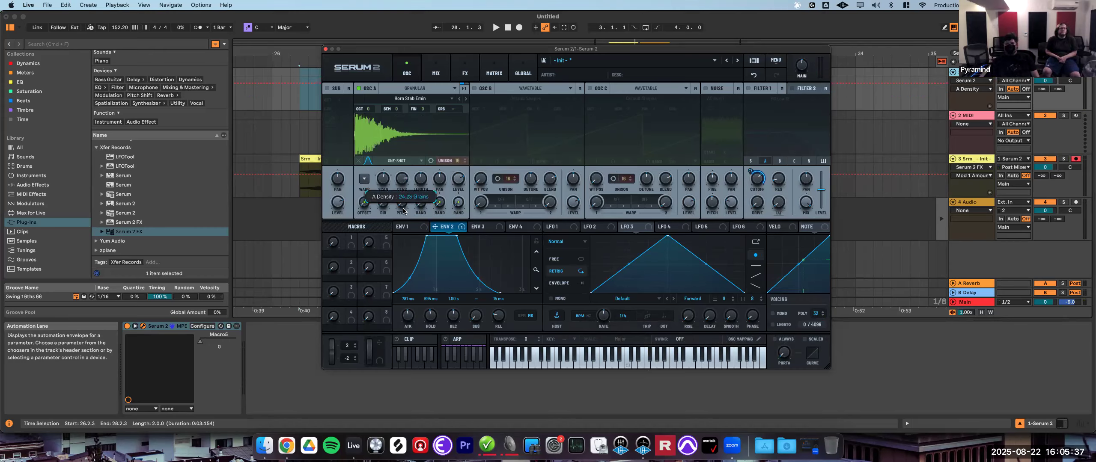
{"action": "mouse_move", "coordinate": [404, 238]}
{"action": "left_mouse_down"}
{"action": "mouse_move", "coordinate": [406, 257]}
{"action": "mouse_move", "coordinate": [416, 242]}
{"action": "left_mouse_up"}
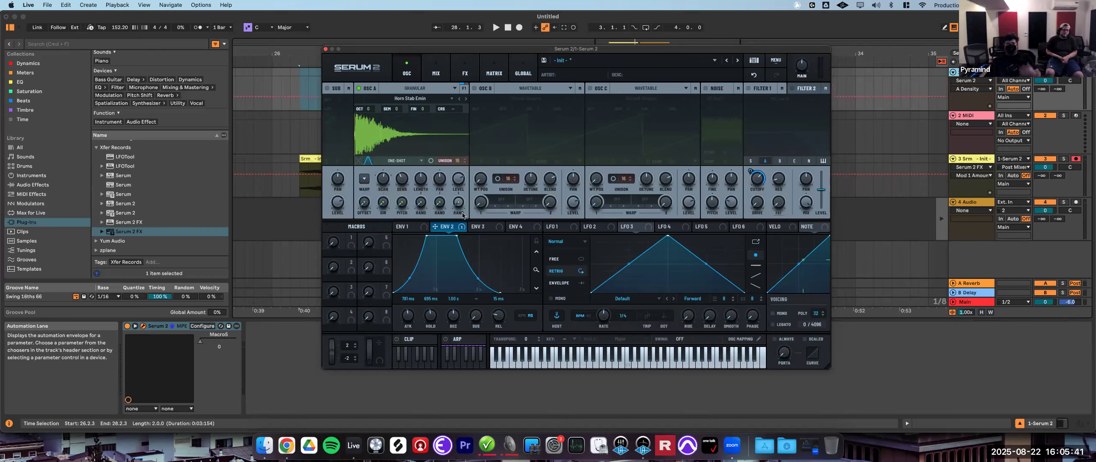
- Enable unison on oscillator A and adjust its unison setting
{"action": "left_click", "coordinate": [457, 161]}
{"action": "left_click_drag", "start_coordinate": [458, 171], "coordinate": [461, 237]}
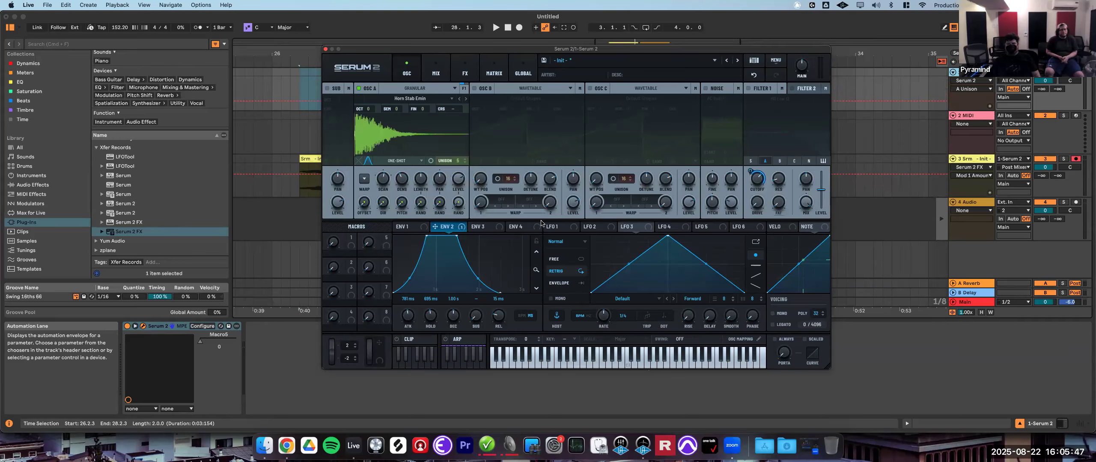